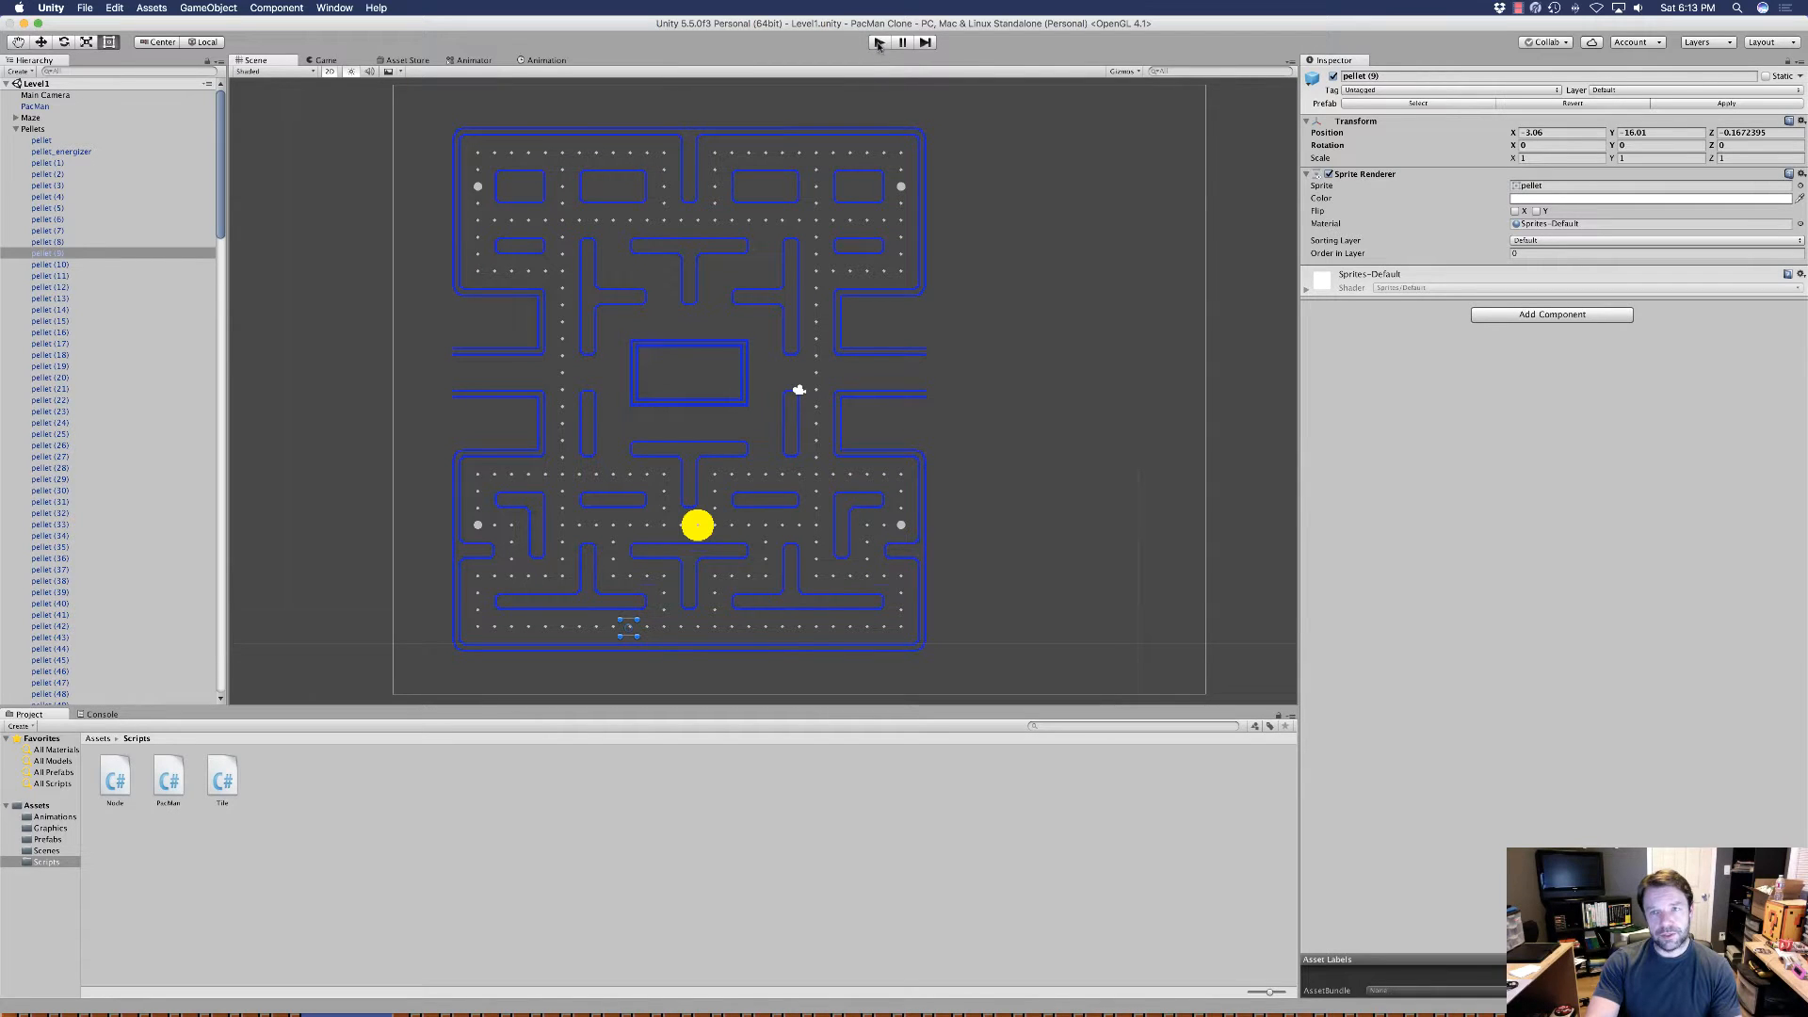
Play-test the level by steering Pac-Man in all four directions through the corridors and across the maze walls, and stop the game.
left_click(879, 43)
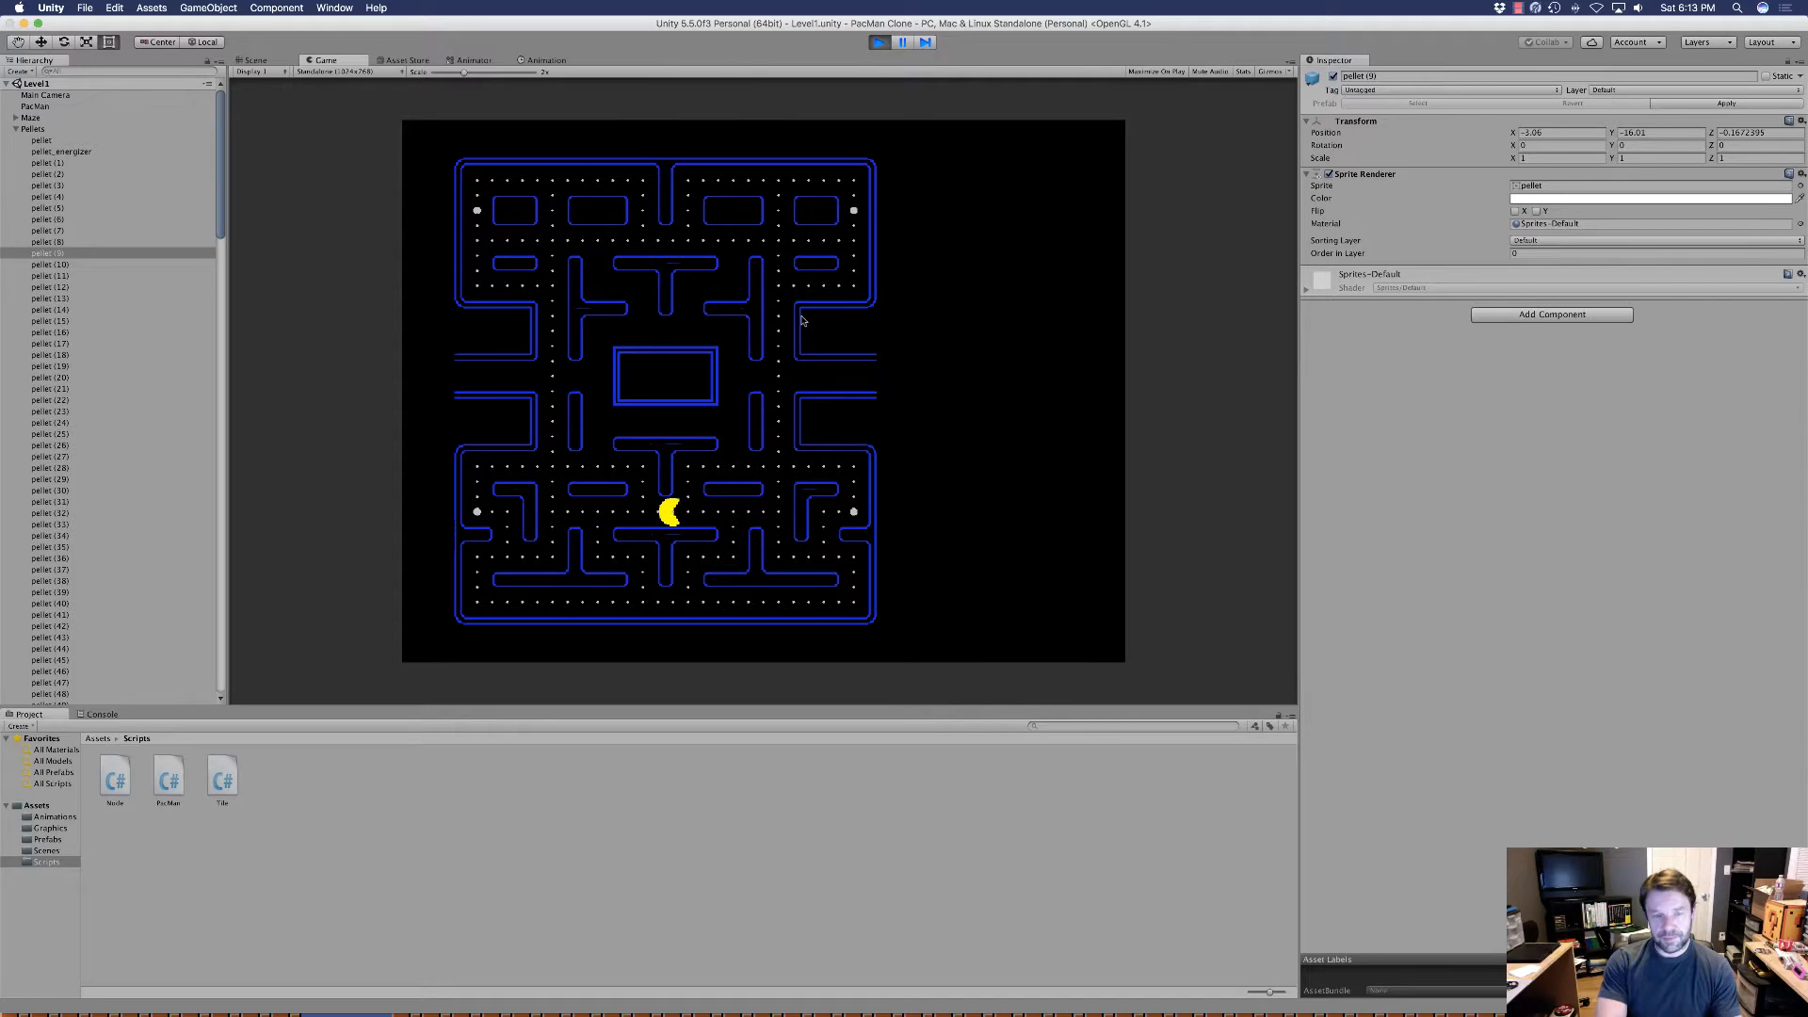
key("Right")
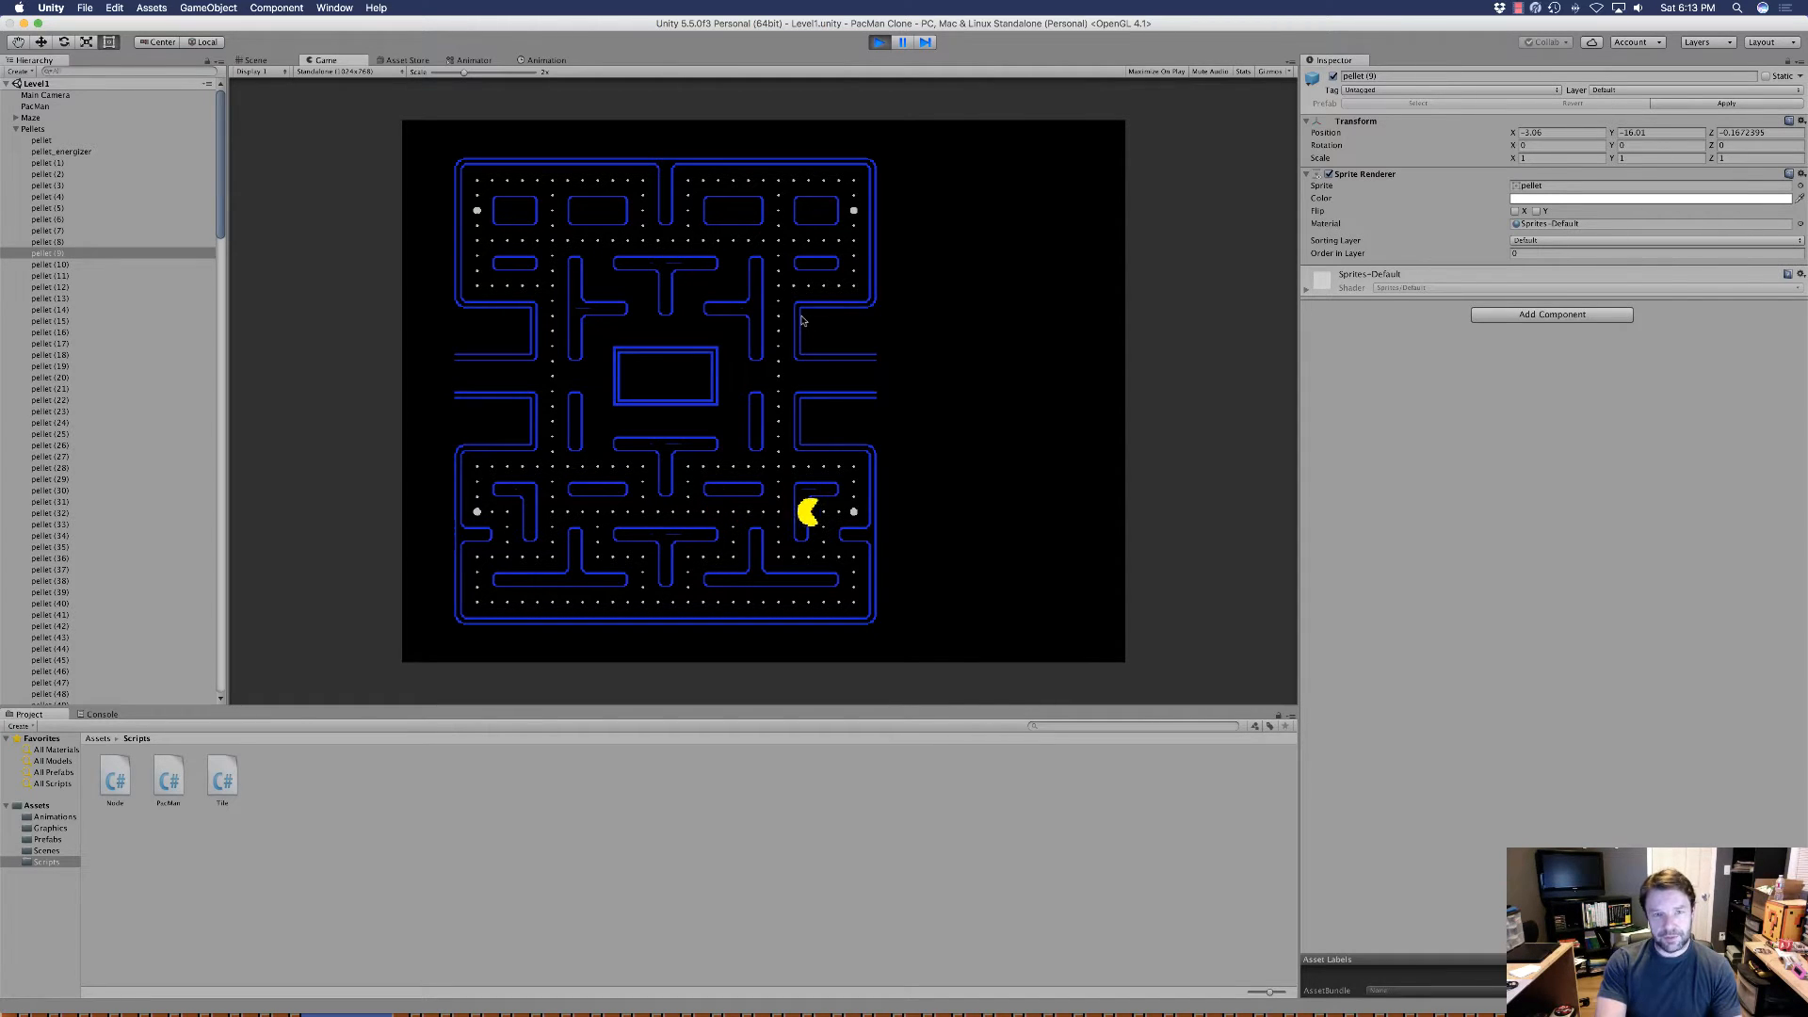
key("Up")
key("Left")
key("Down")
key("Up")
key("Left")
key("Up")
key("Left")
key("Up")
key("Left")
key("Up")
key("Down")
key("Left")
key("Right")
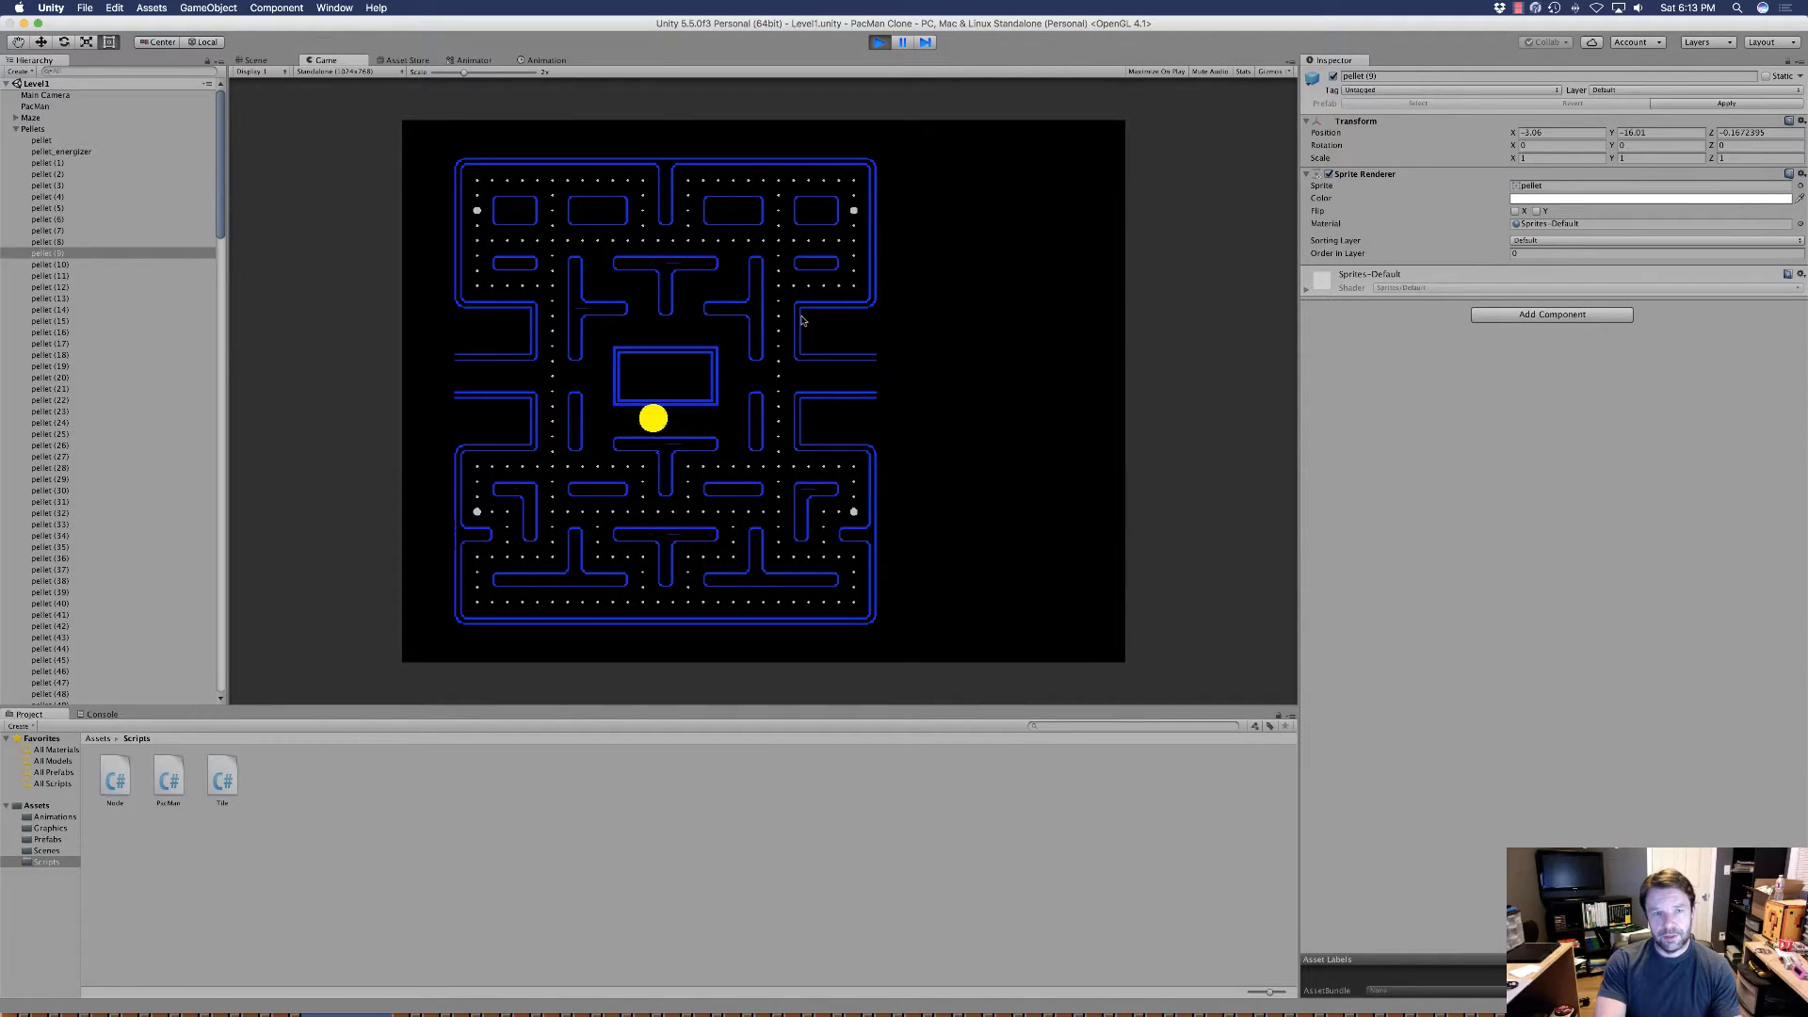
key("Up")
key("Right")
key("Left")
key("Up")
key("Left")
key("Up")
key("Left")
key("Up")
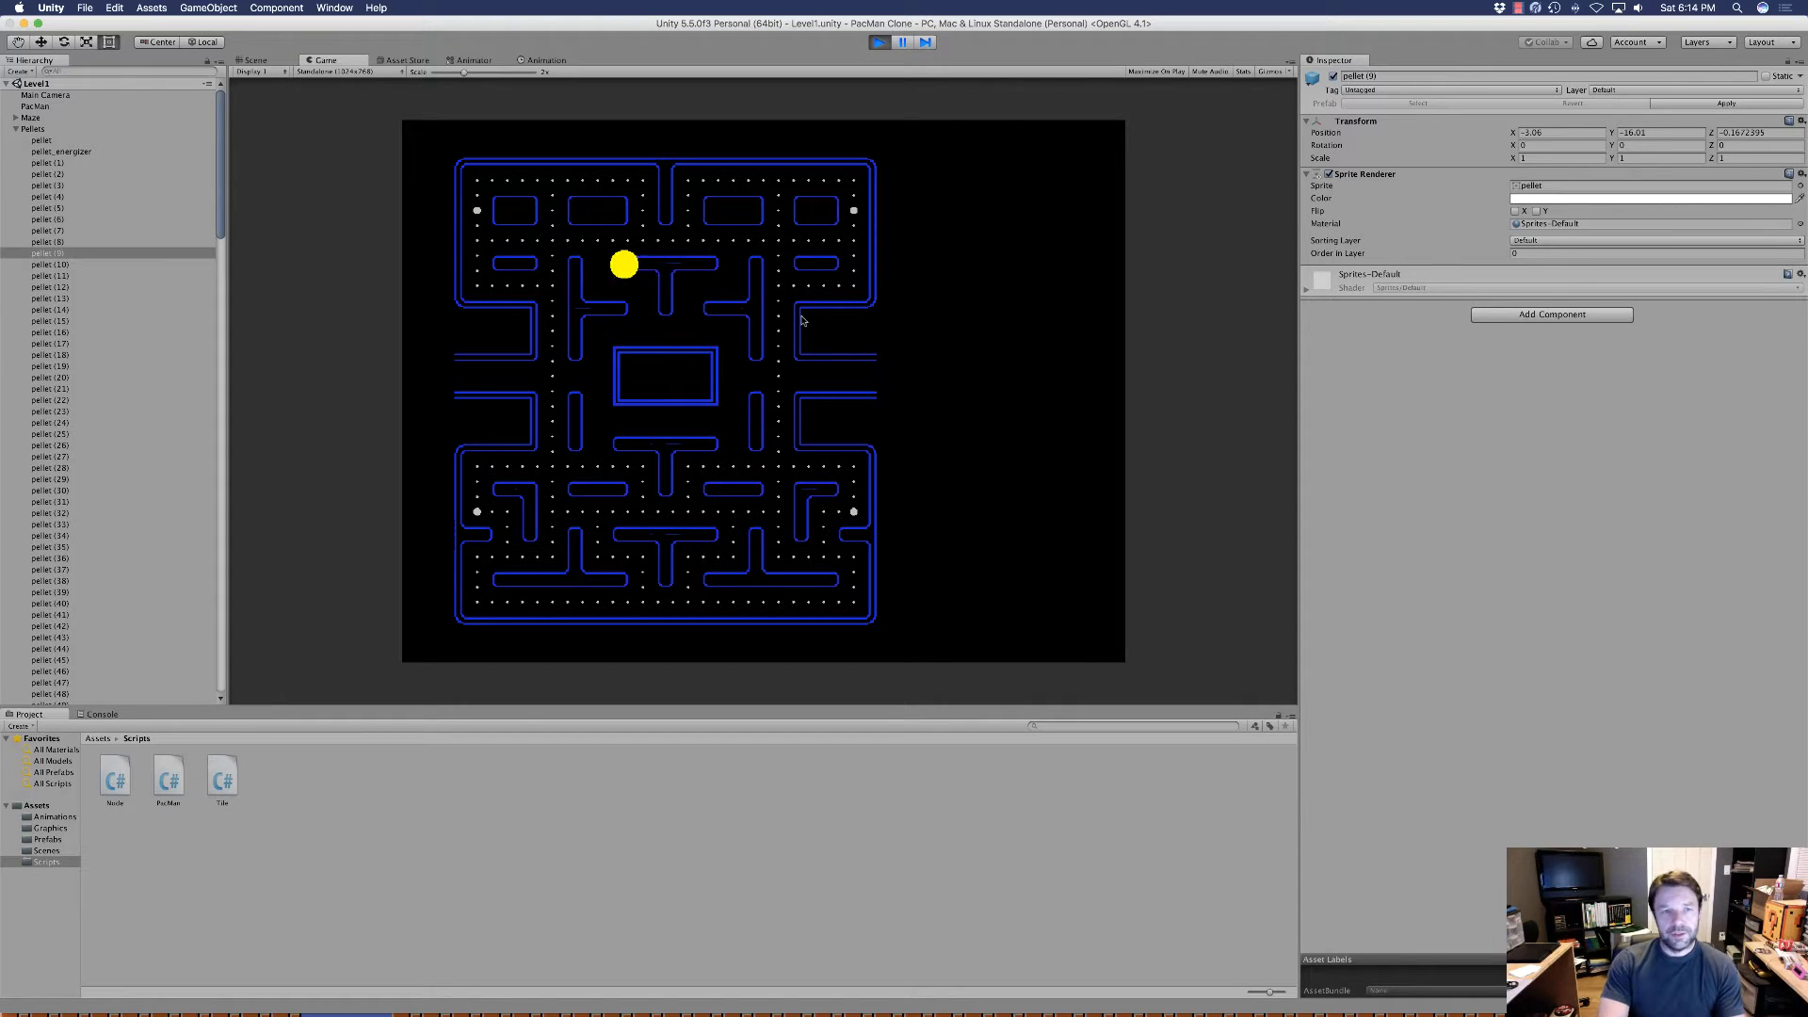
key("Left")
key("Down")
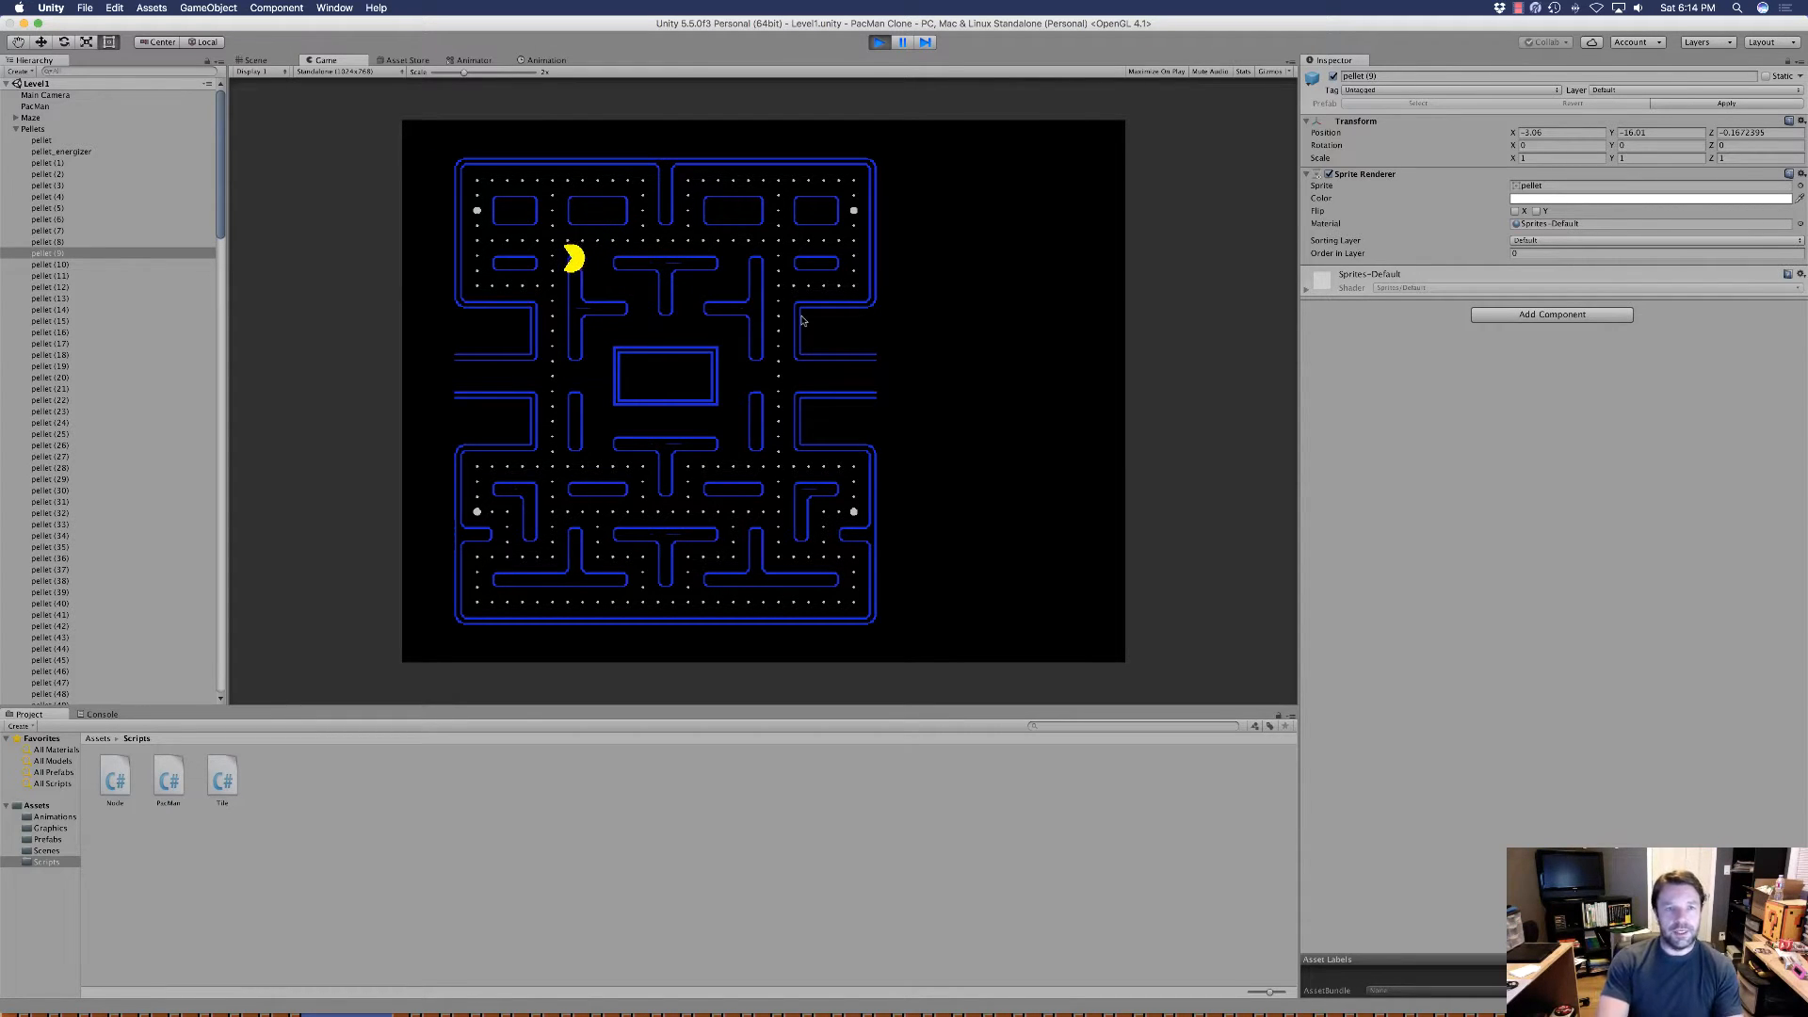
key("Left")
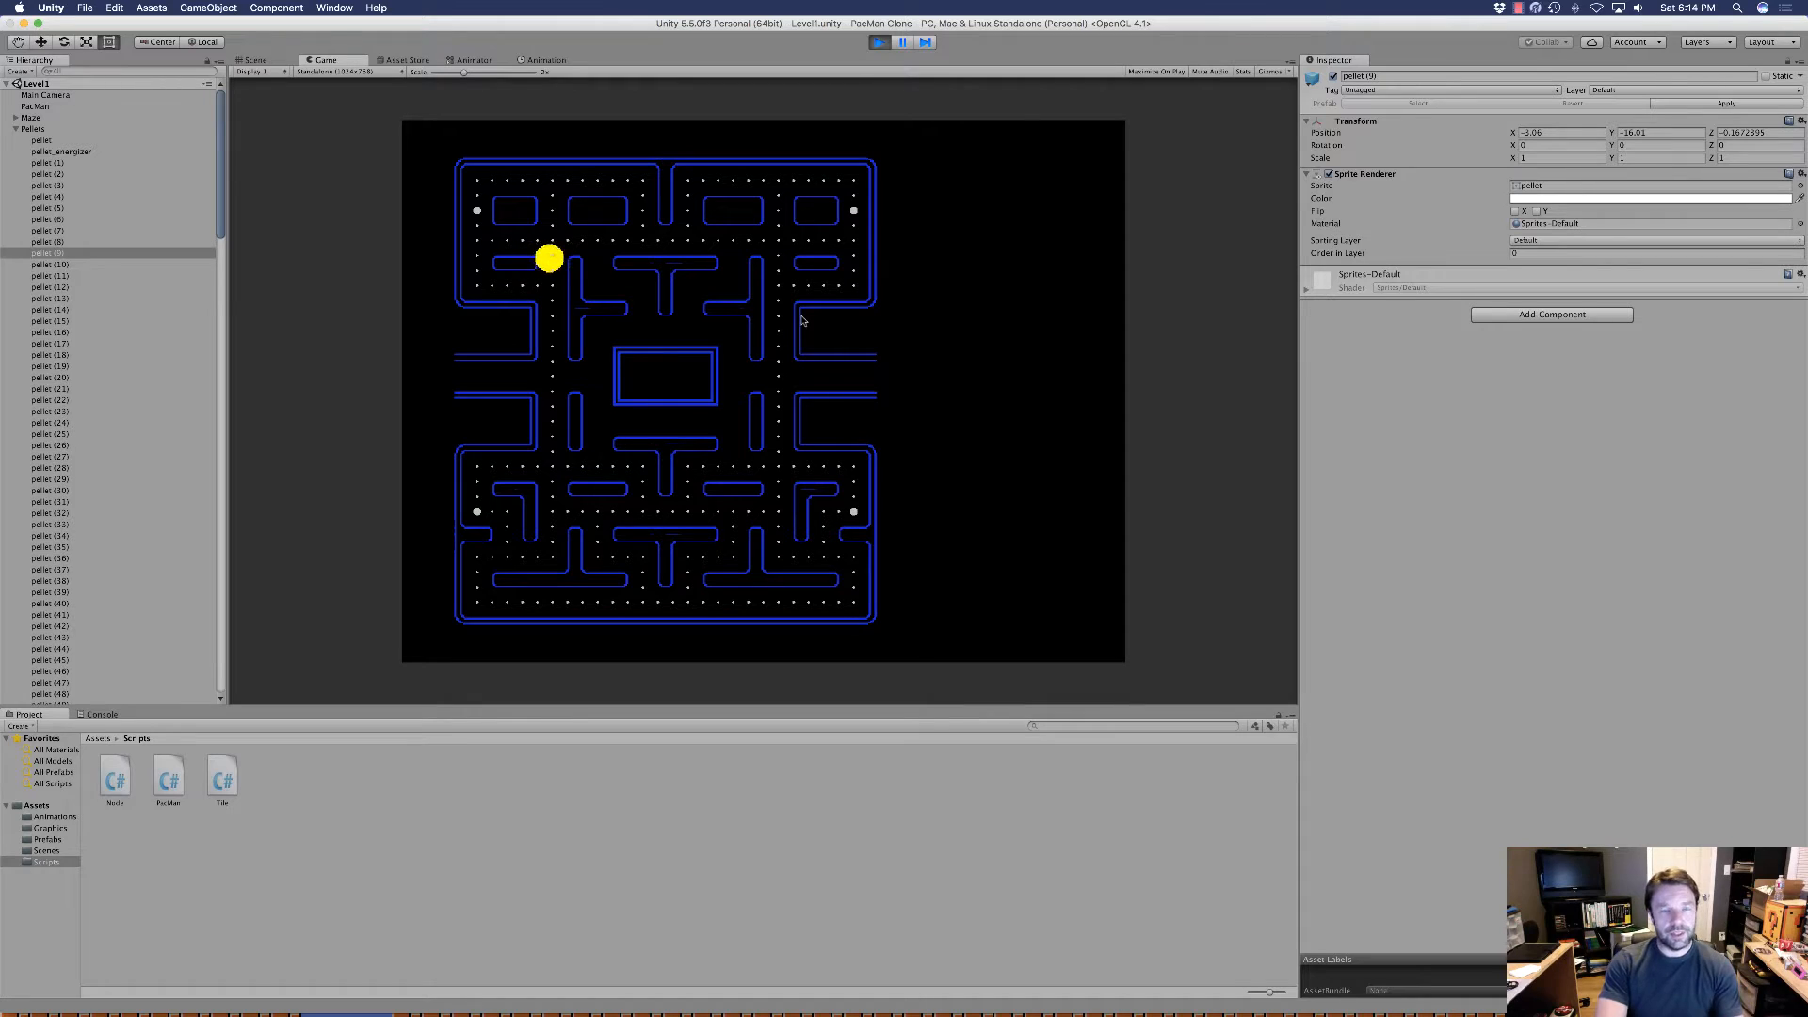
key("Up")
key("Right")
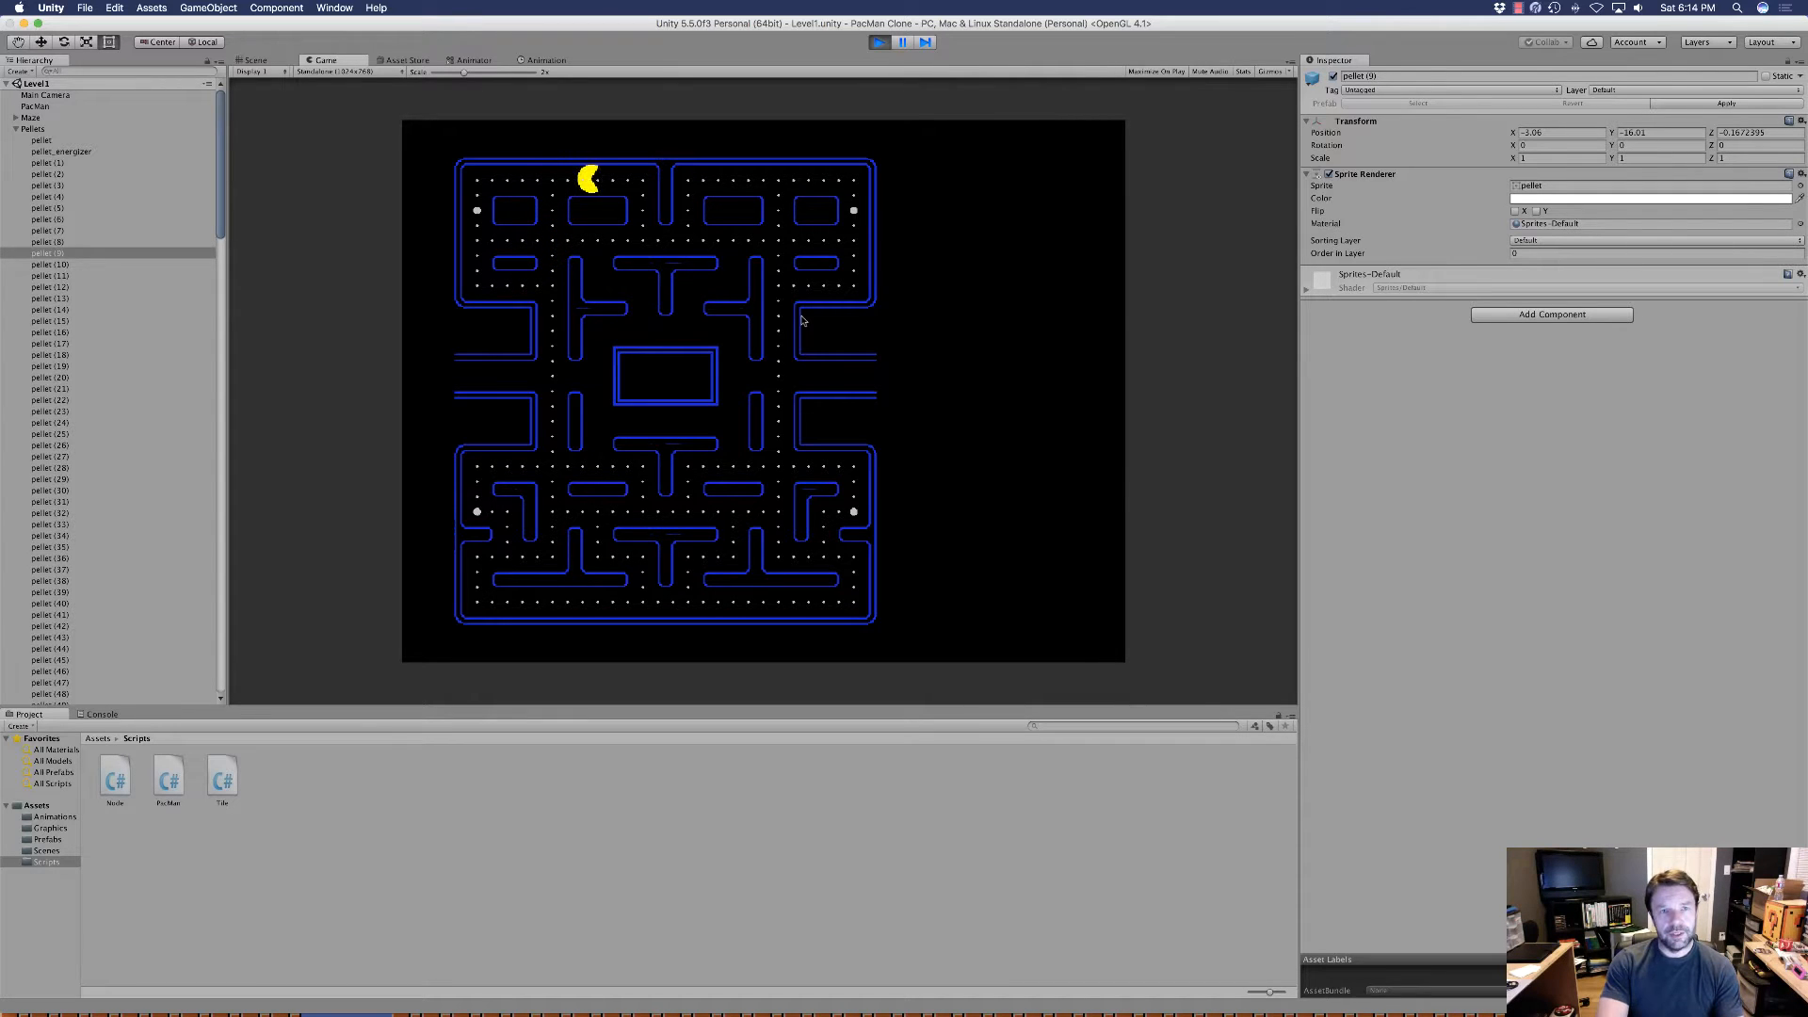
key("Left")
key("Down")
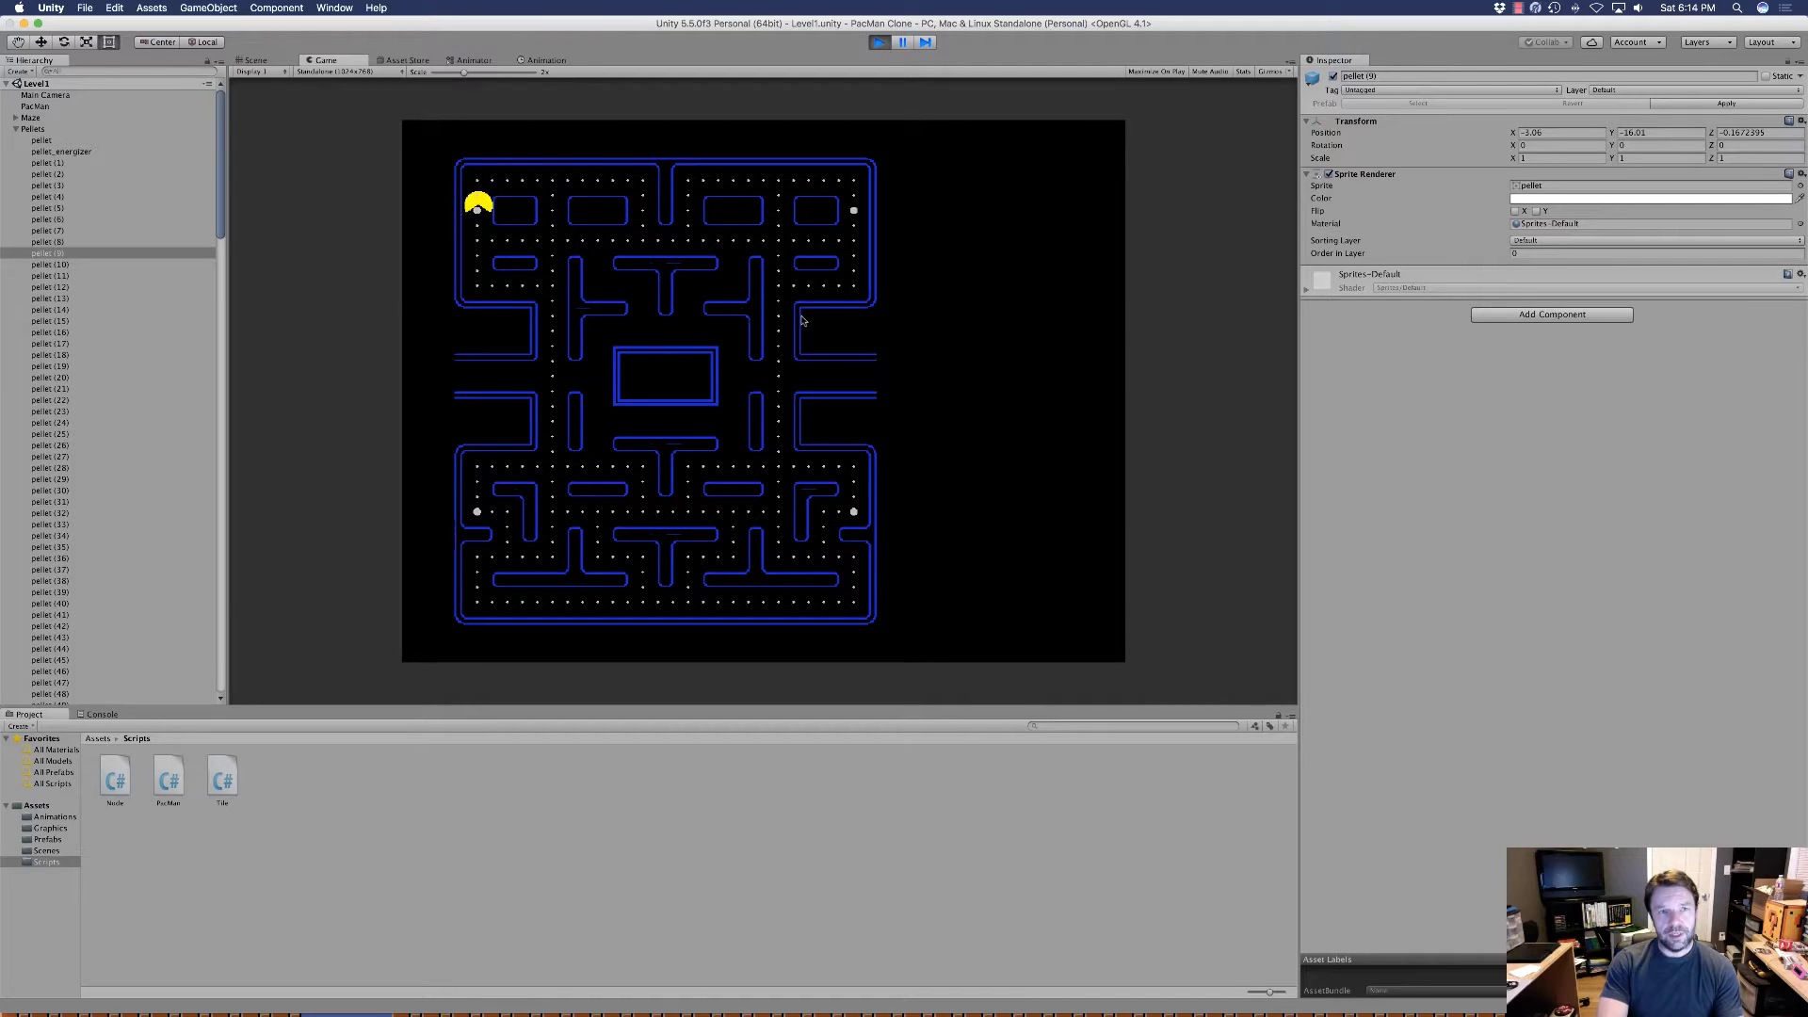
key("Right")
key("Up")
key("Right")
key("Down")
key("Right")
key("Down")
key("Left")
key("Down")
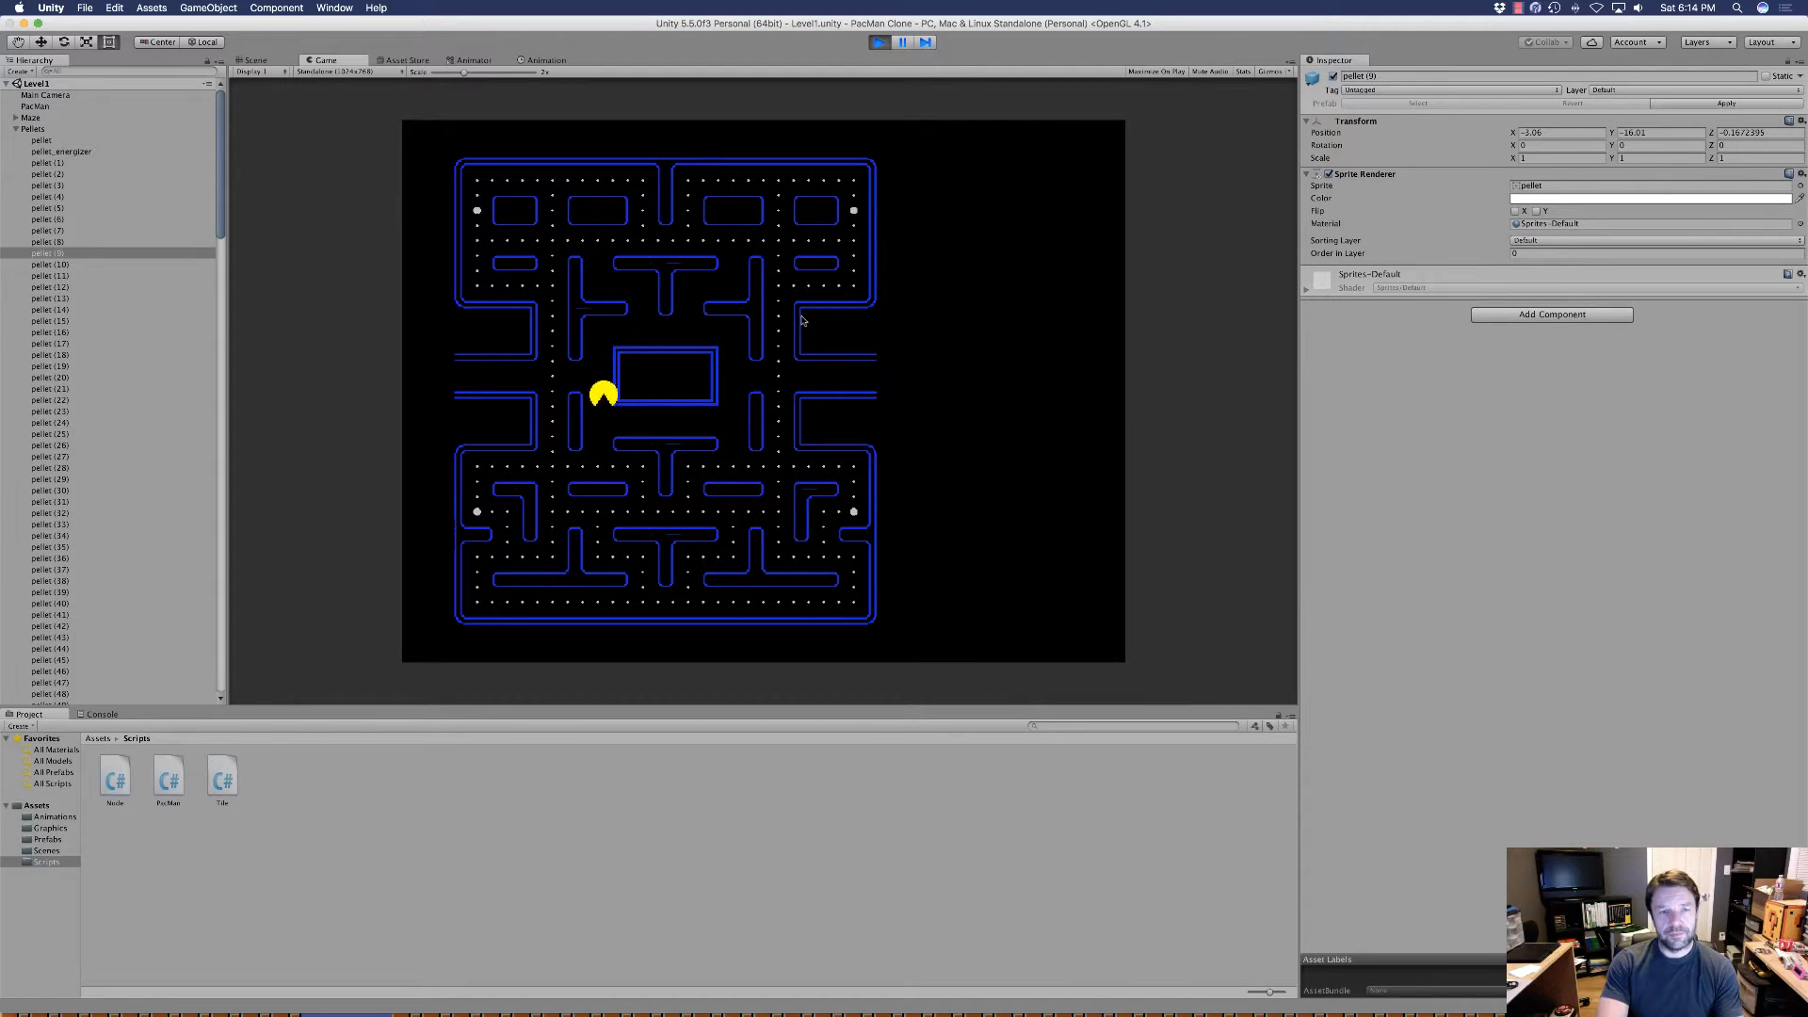
key("Left")
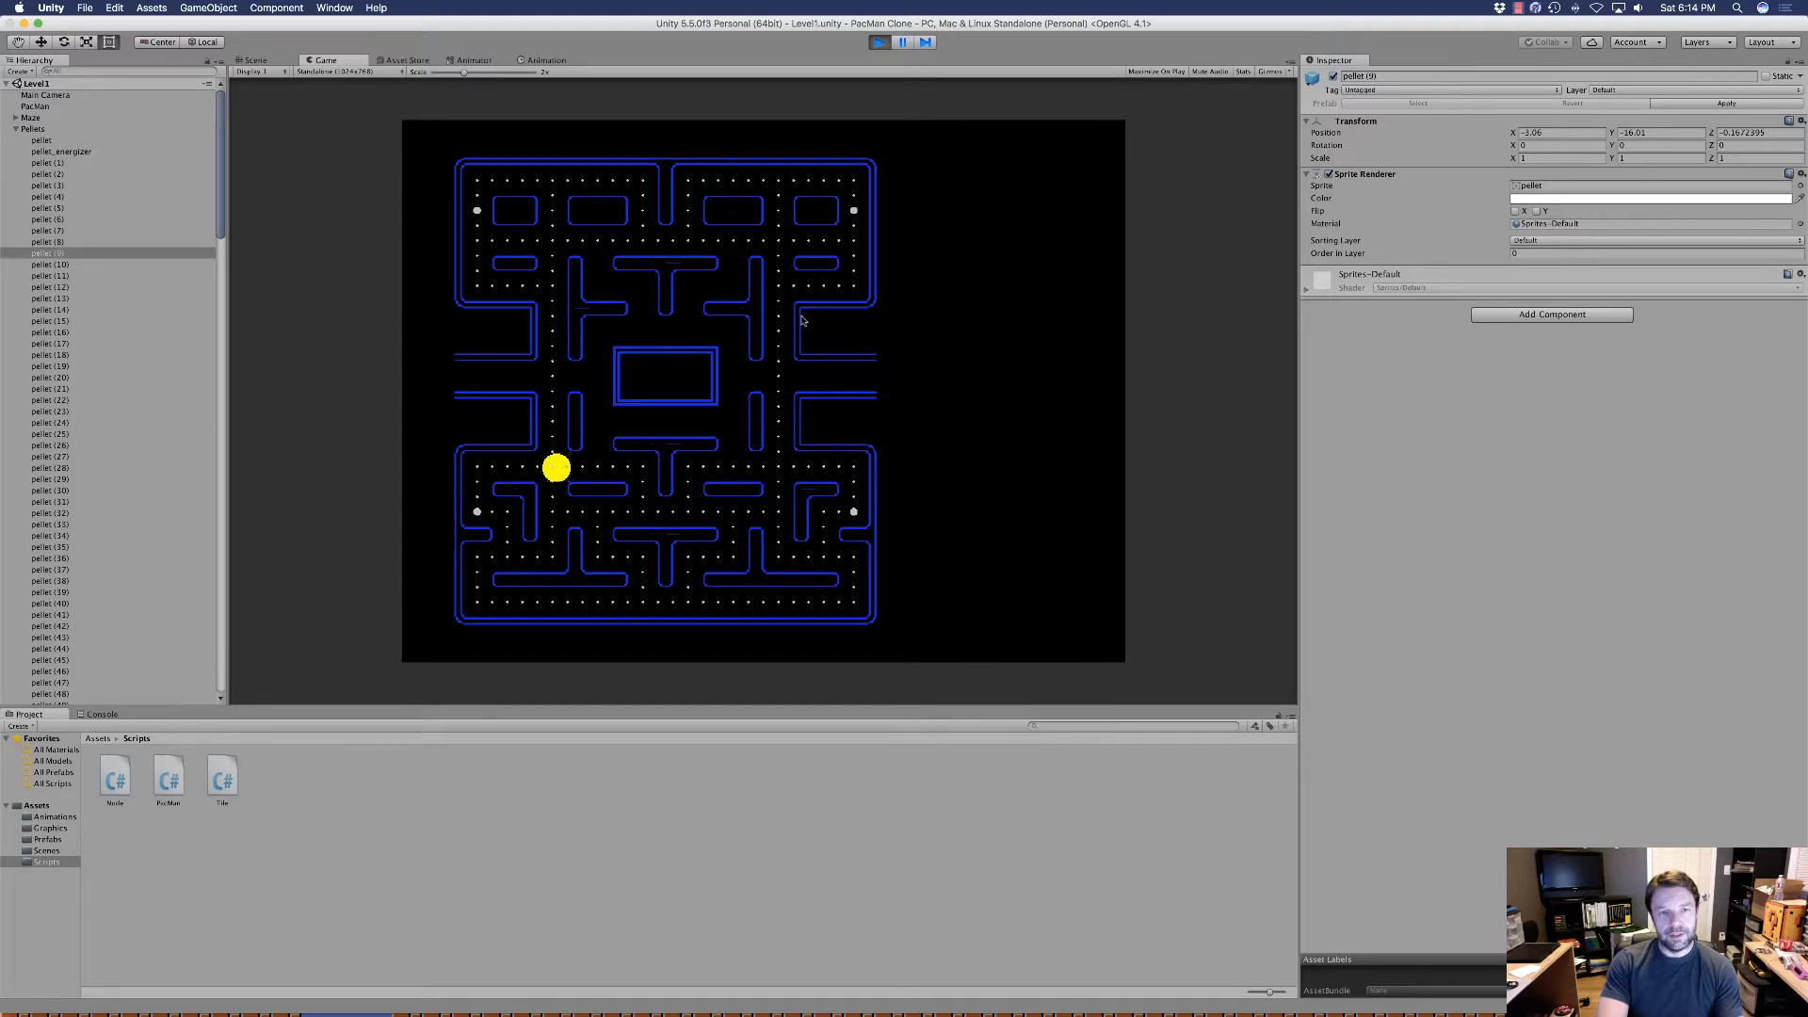
key("Down")
key("Right")
key("Down")
key("Right")
key("Up")
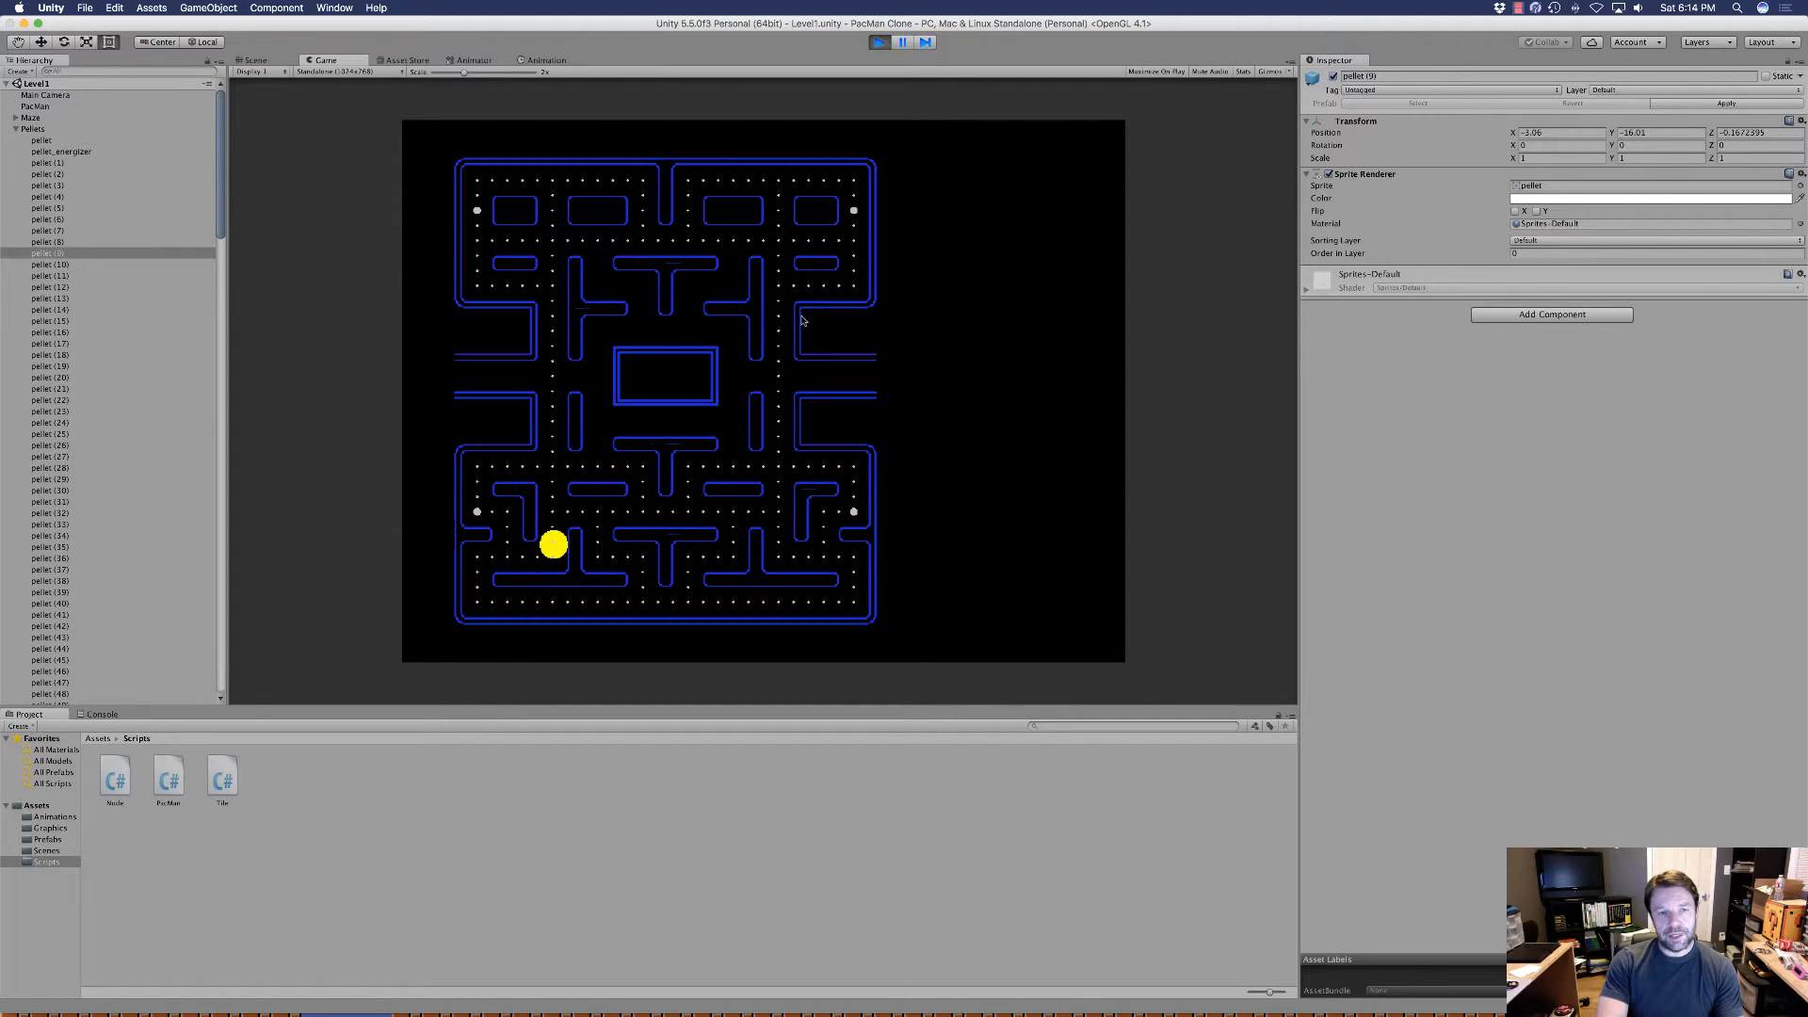
key("Right")
key("Up")
key("Left")
key("Up")
key("Right")
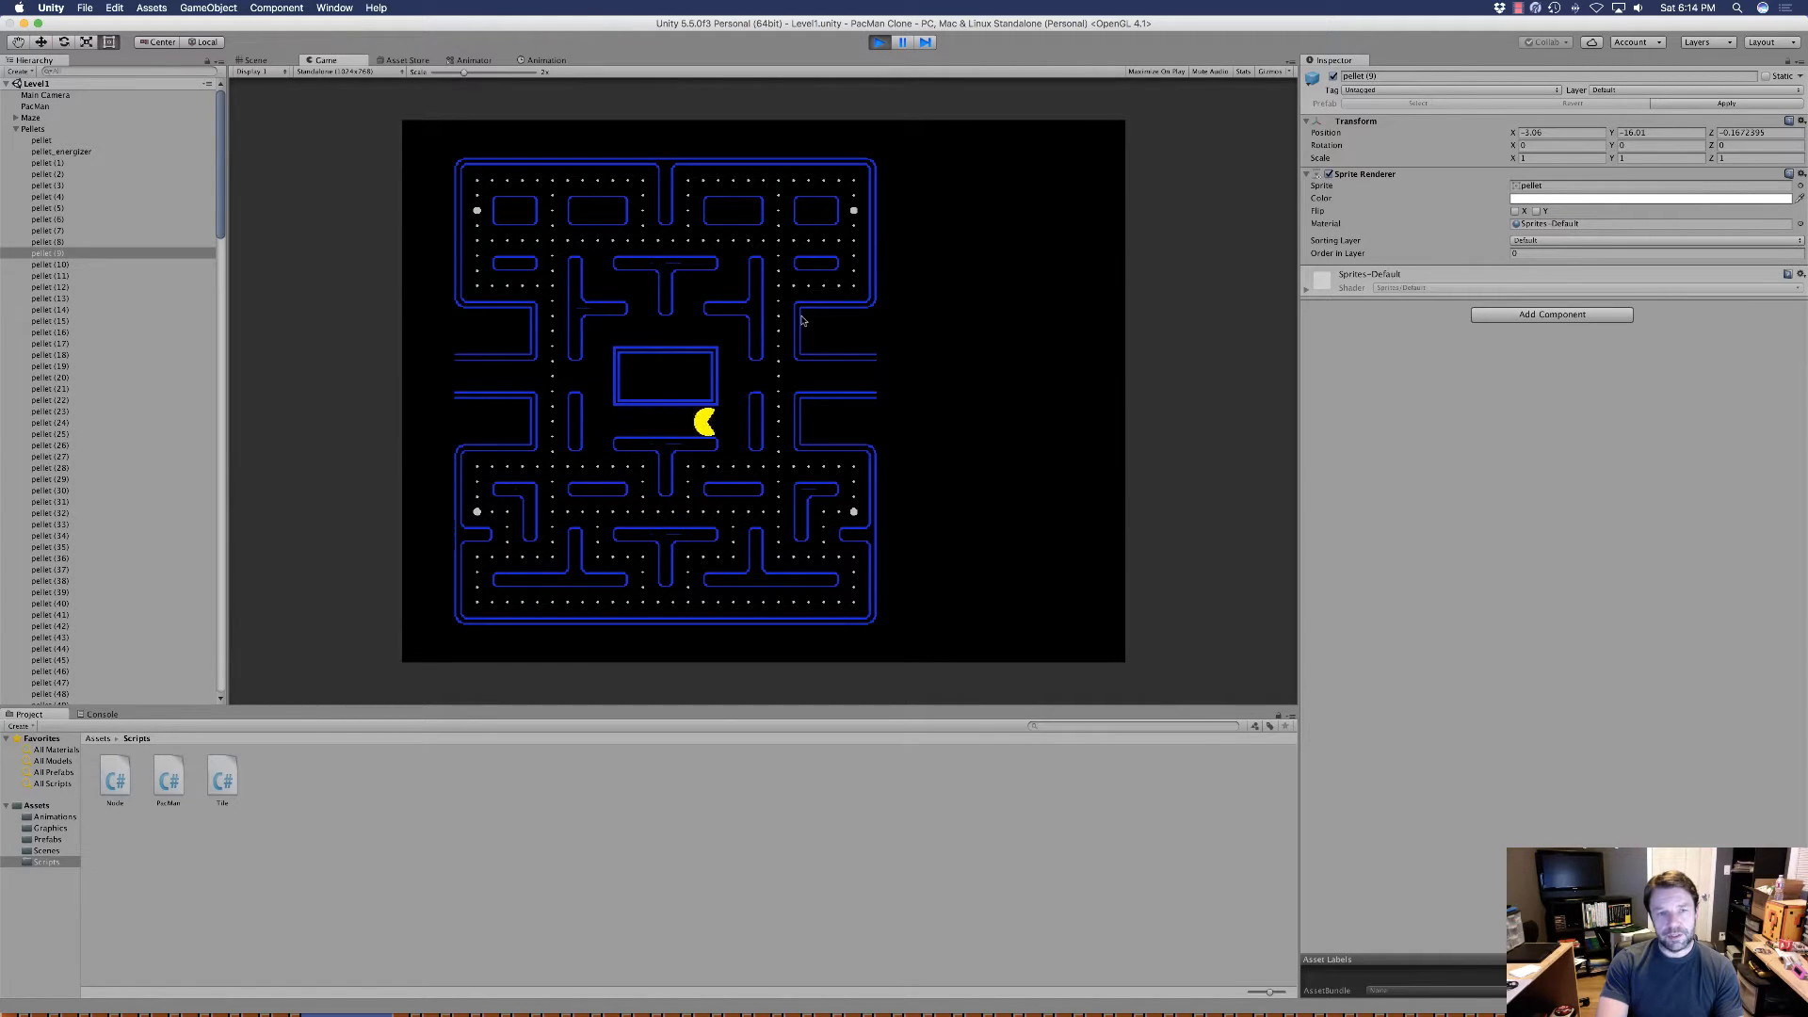
key("Up")
key("Up")
key("Right")
key("Up")
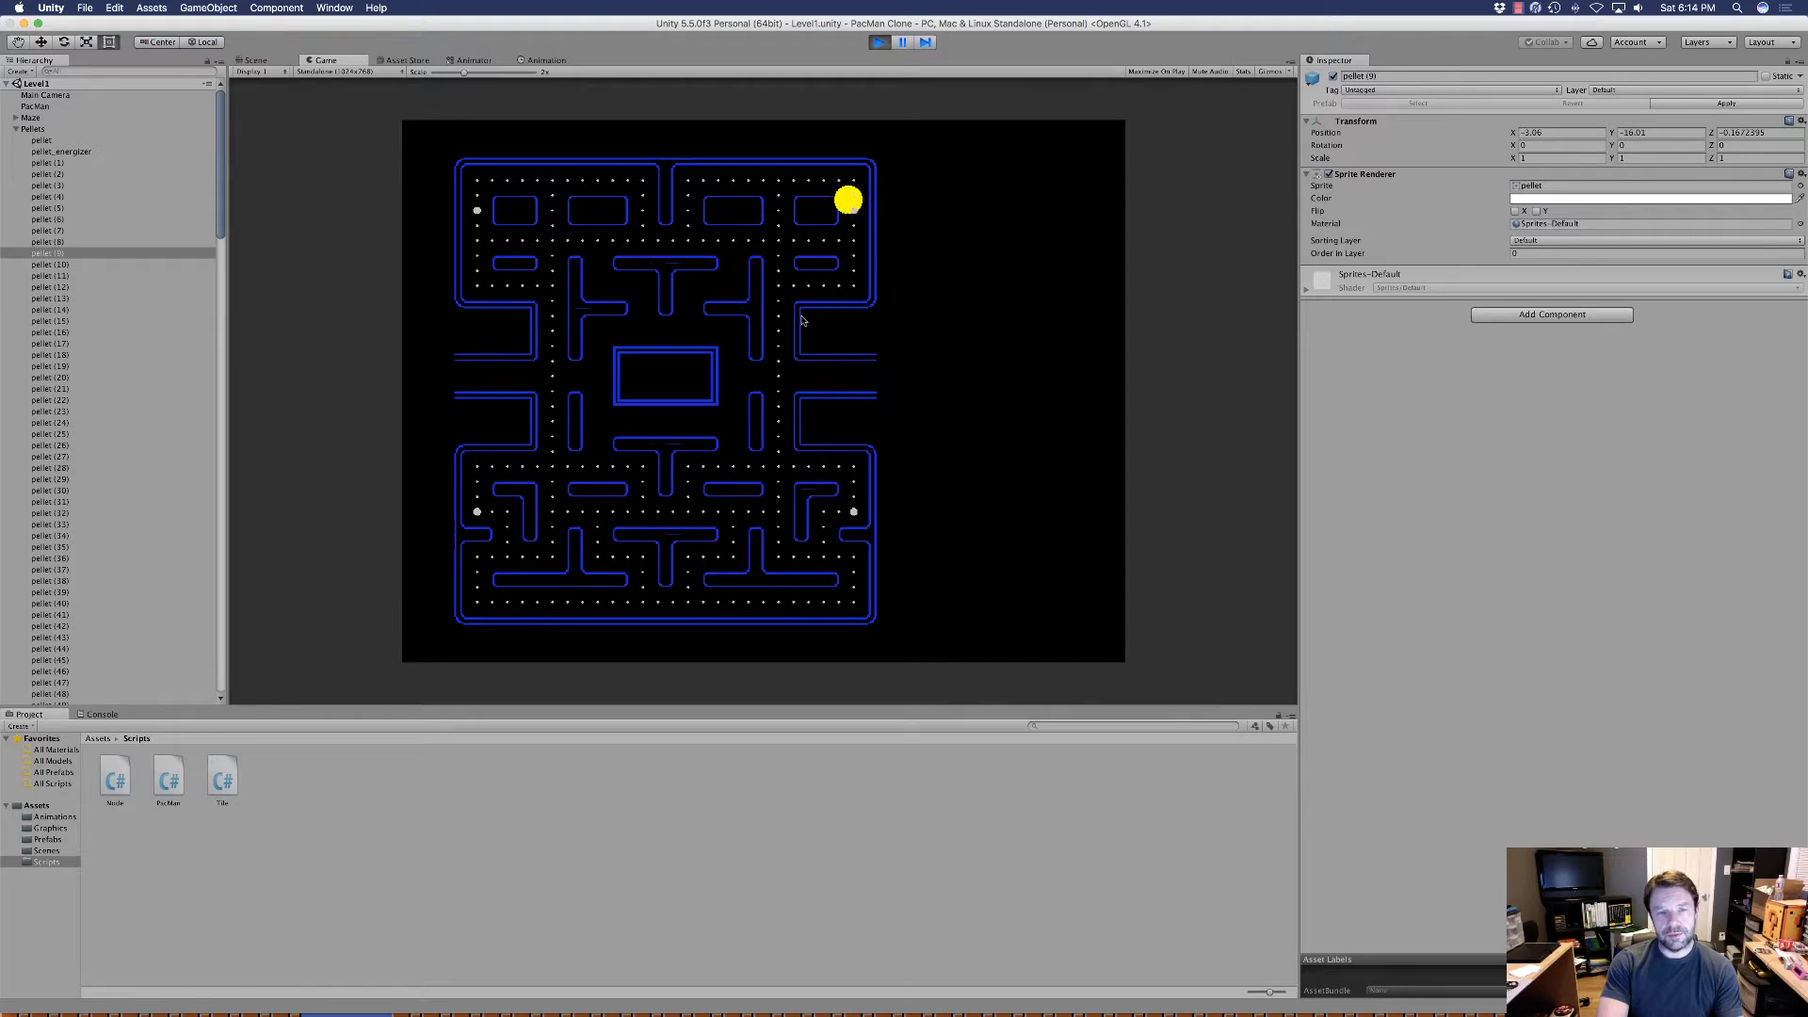
key("Left")
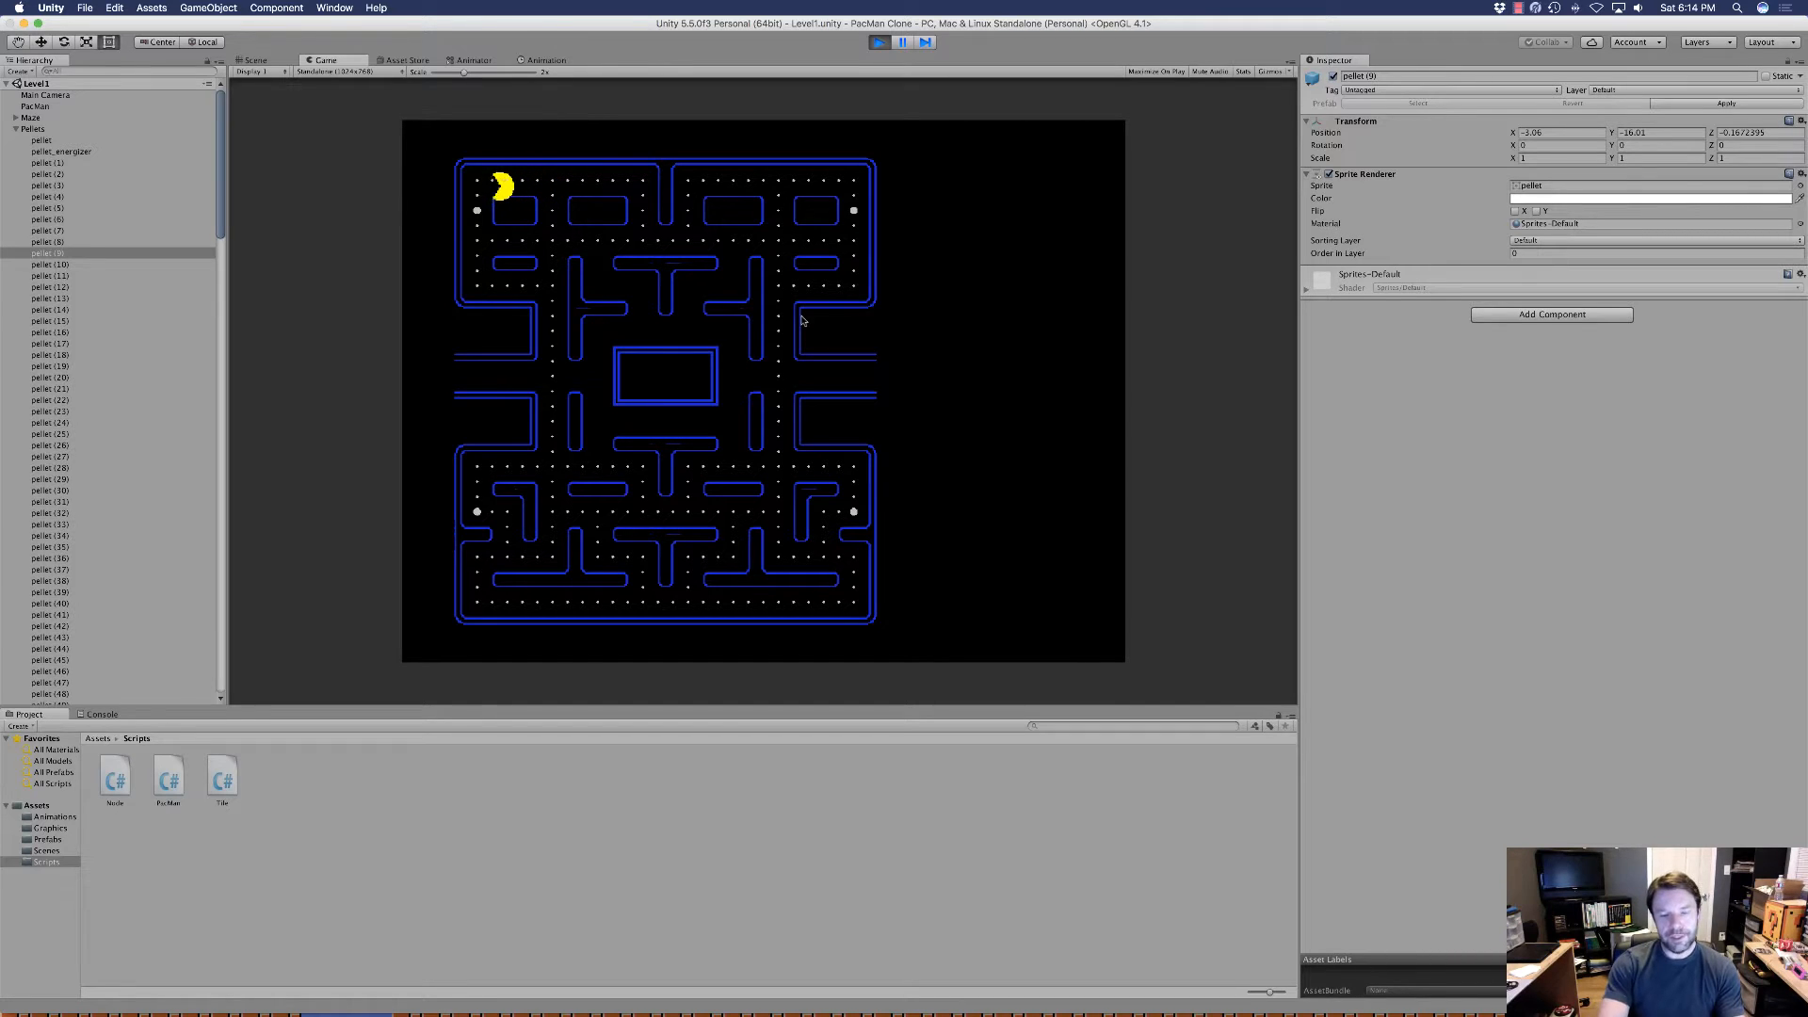
key("Down")
key("Up")
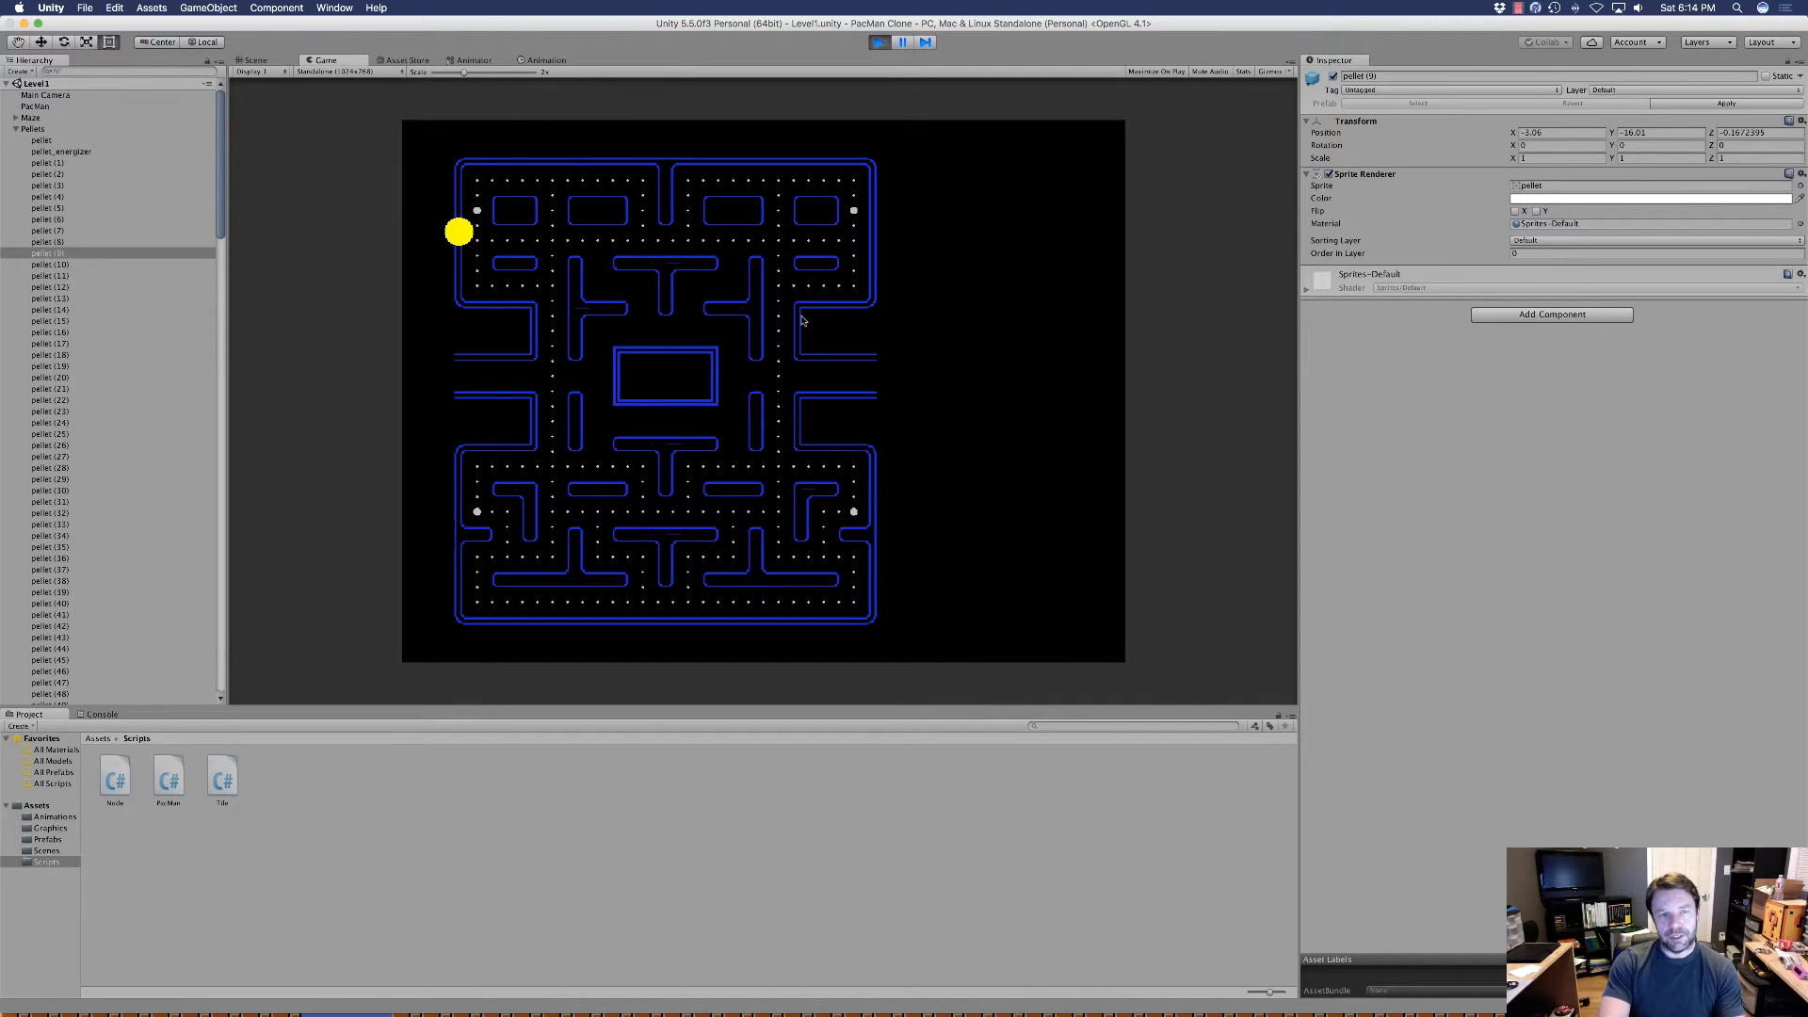
key("Right")
key("Down")
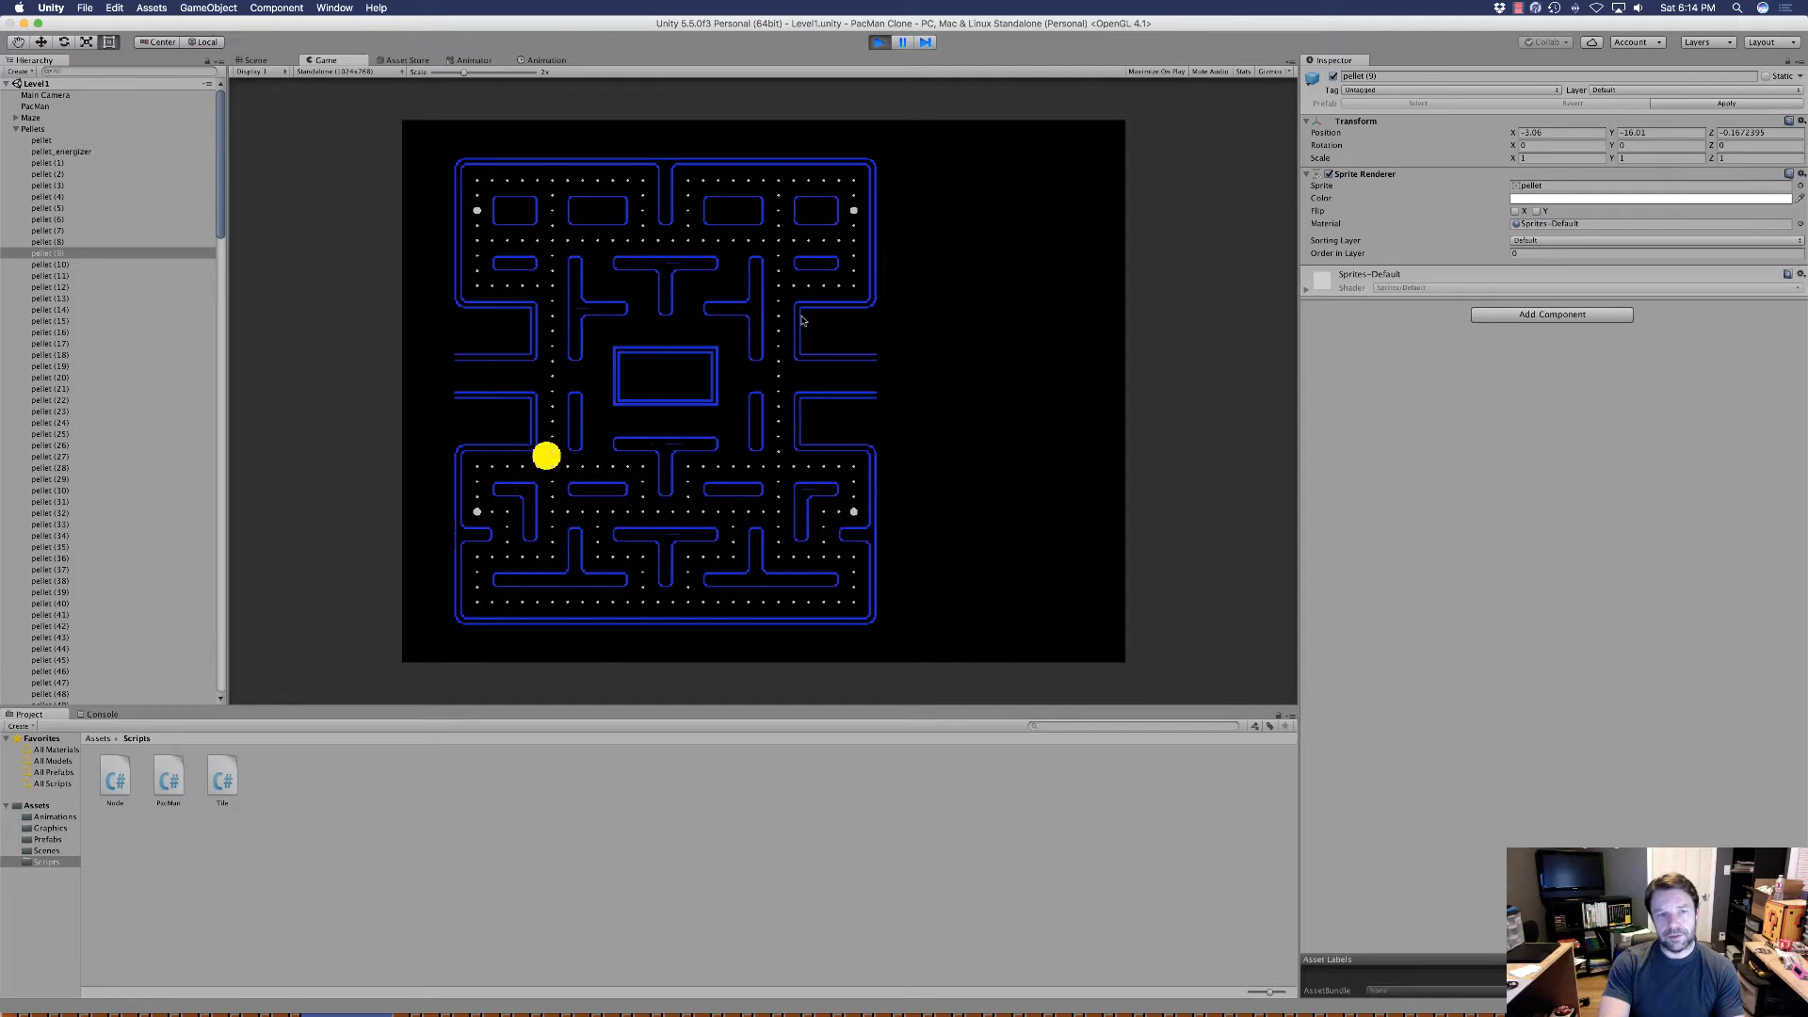
key("Right")
key("Down")
key("Left")
key("Down")
key("Left")
key("Down")
key("Right")
key("Up")
key("Right")
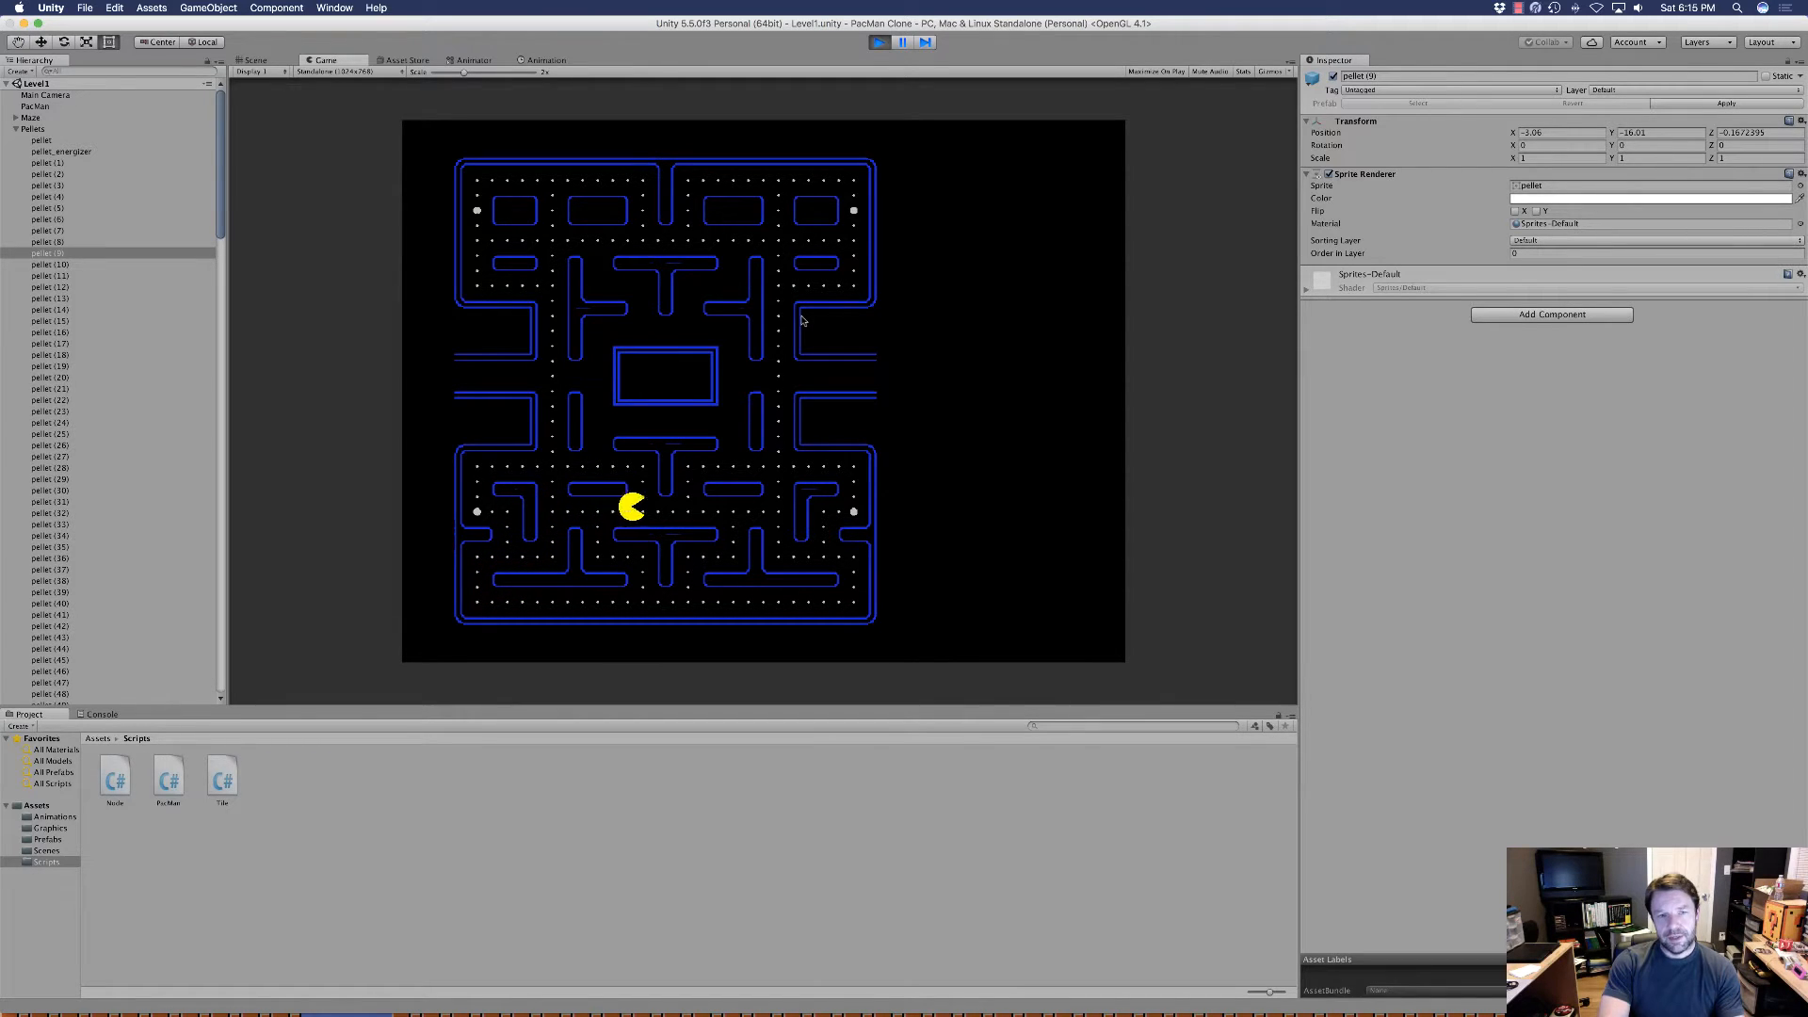
key("Left")
left_click(879, 44)
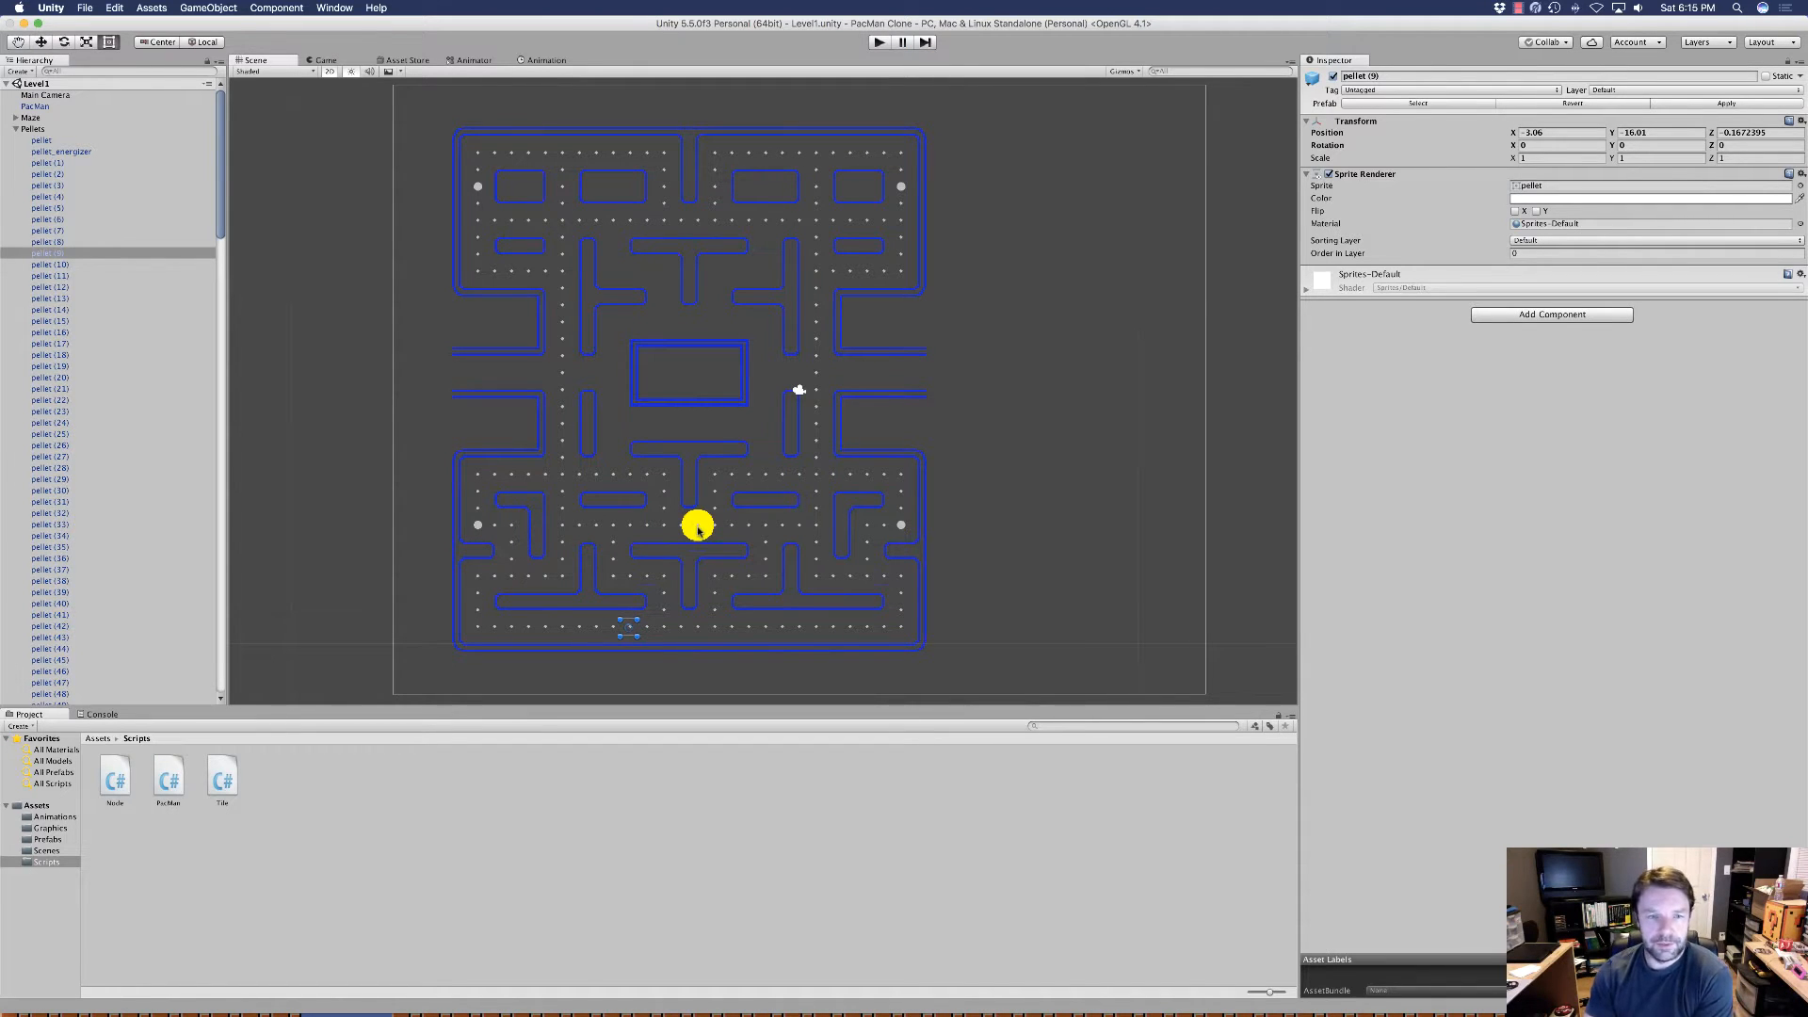
Move PacMan left along its corridor in stages to about X 5.94, and up to the next junction at about Y 10.09.
left_click(702, 528)
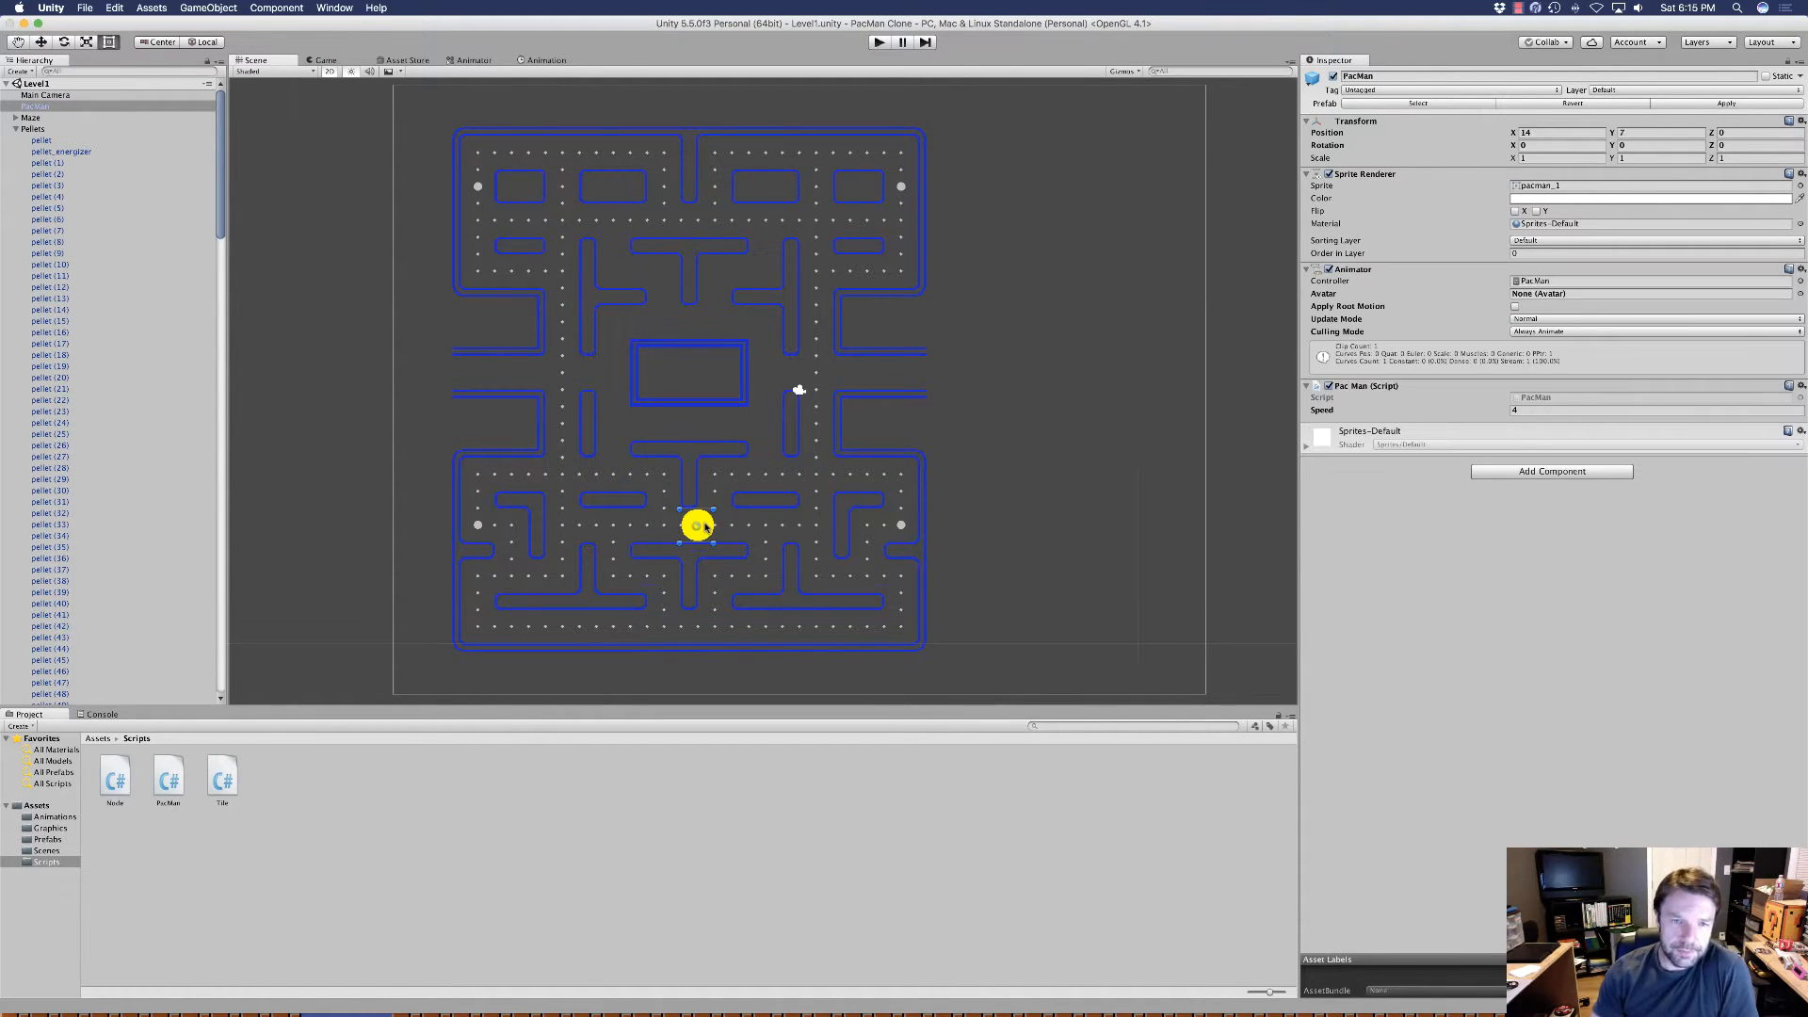
left_click(42, 42)
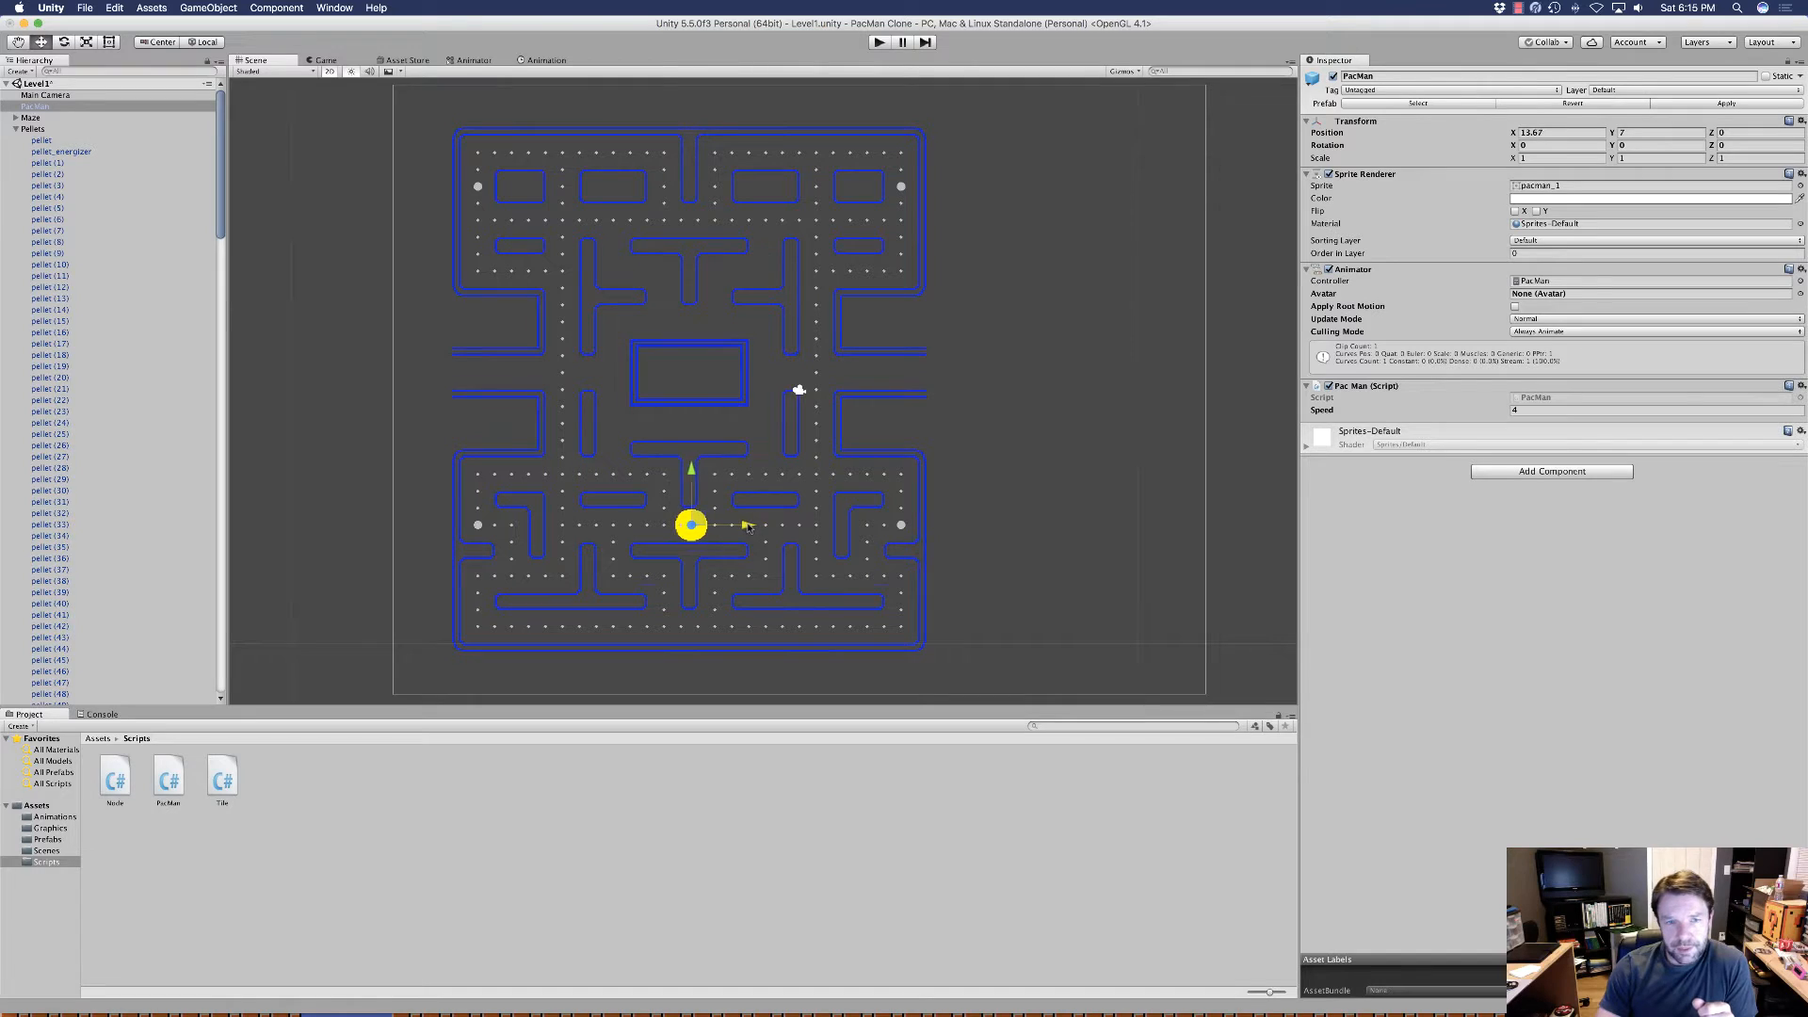
left_click_drag(741, 527, 721, 528)
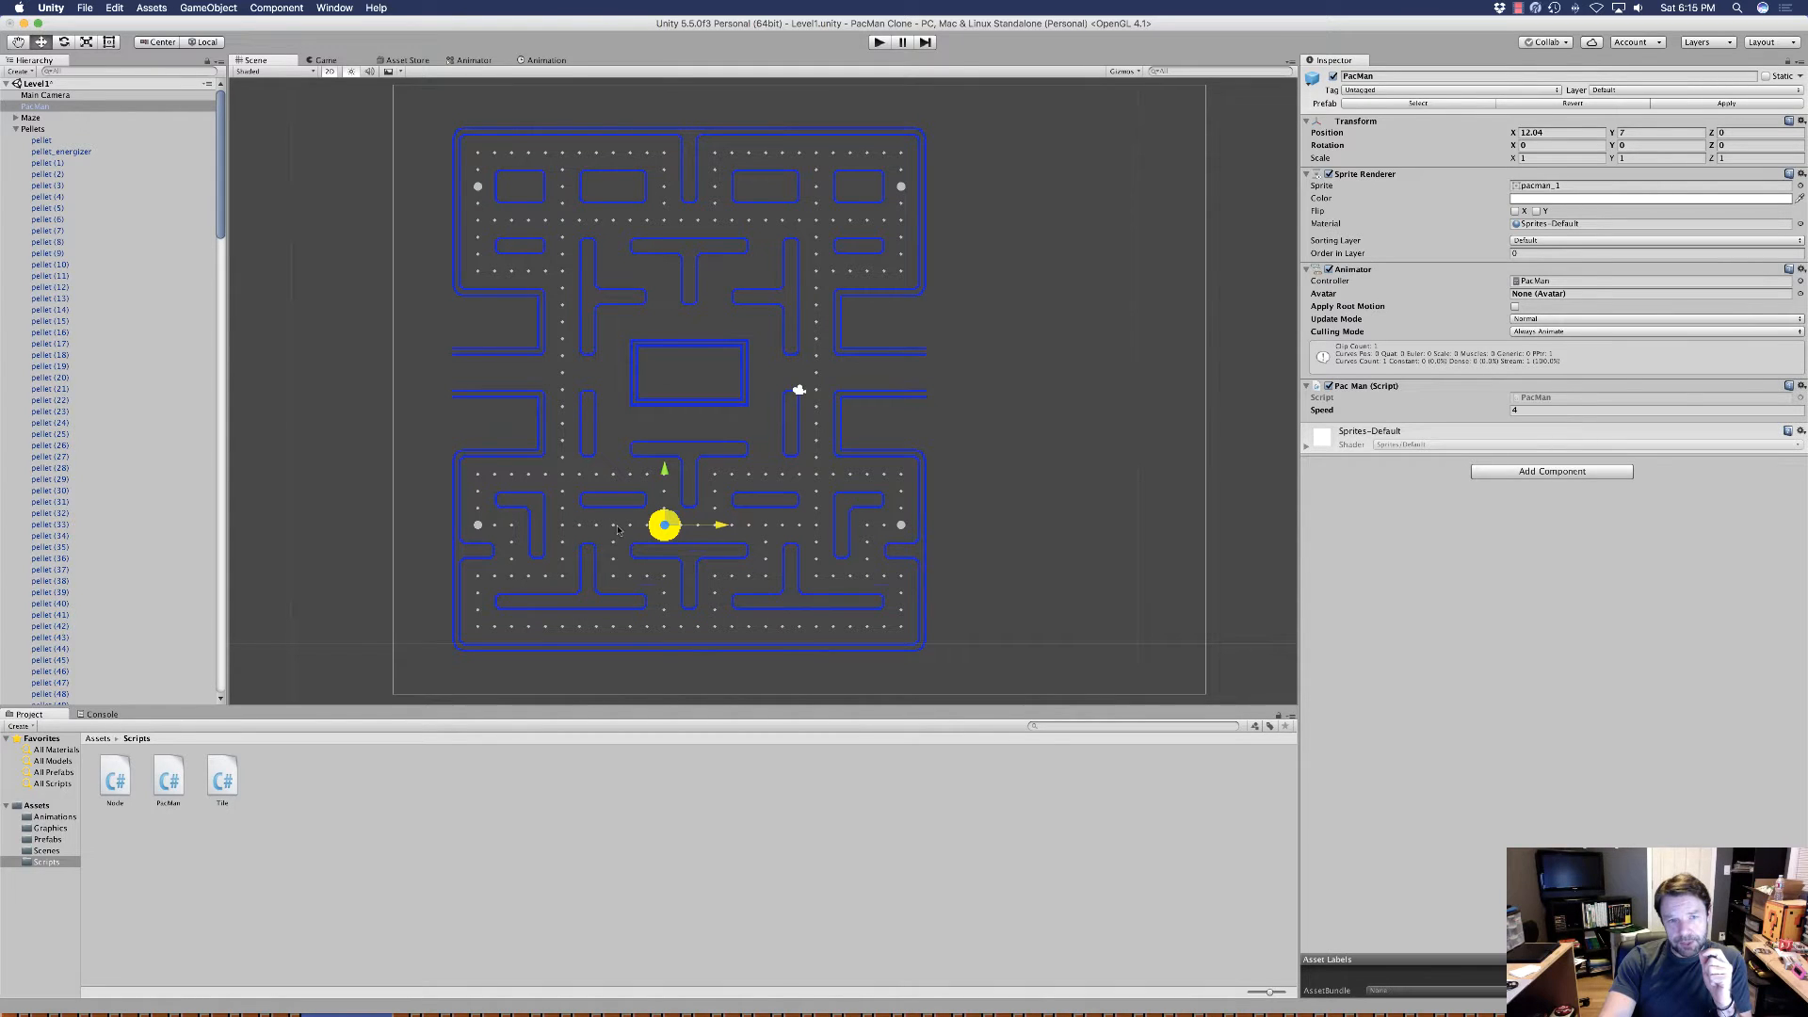
left_click_drag(722, 526, 671, 526)
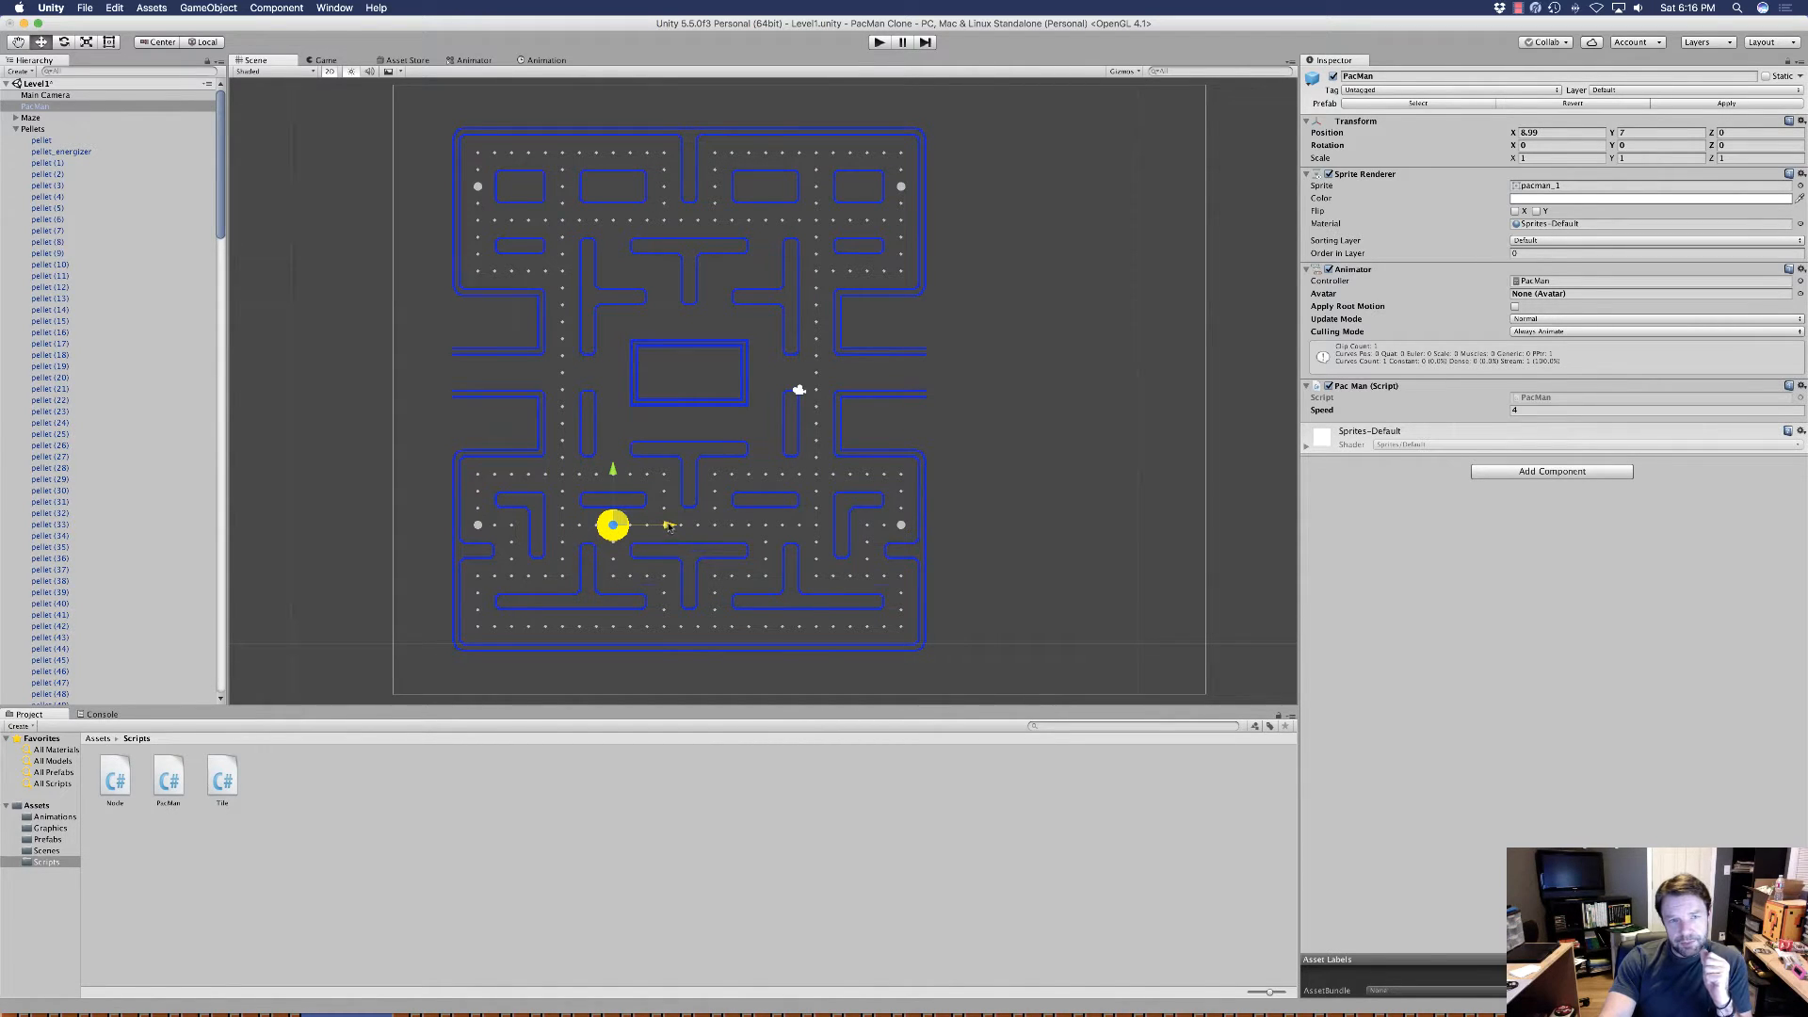
left_click_drag(668, 526, 617, 526)
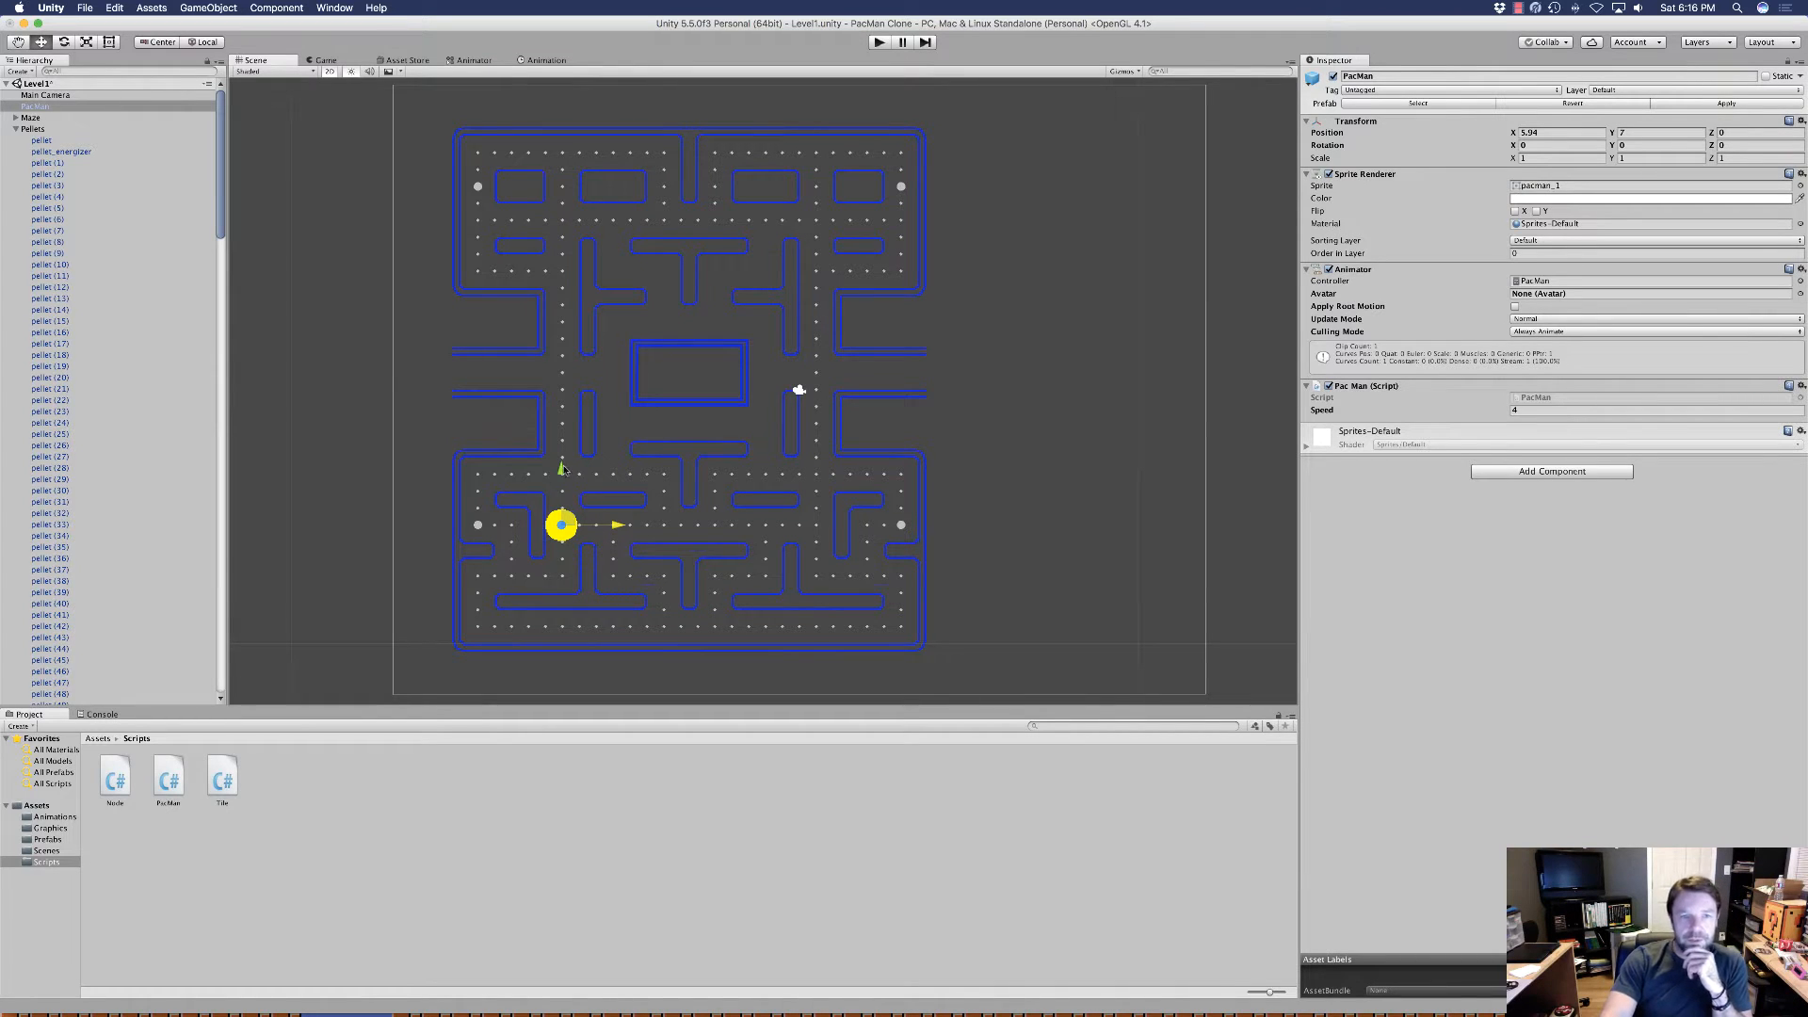
left_click_drag(560, 469, 561, 416)
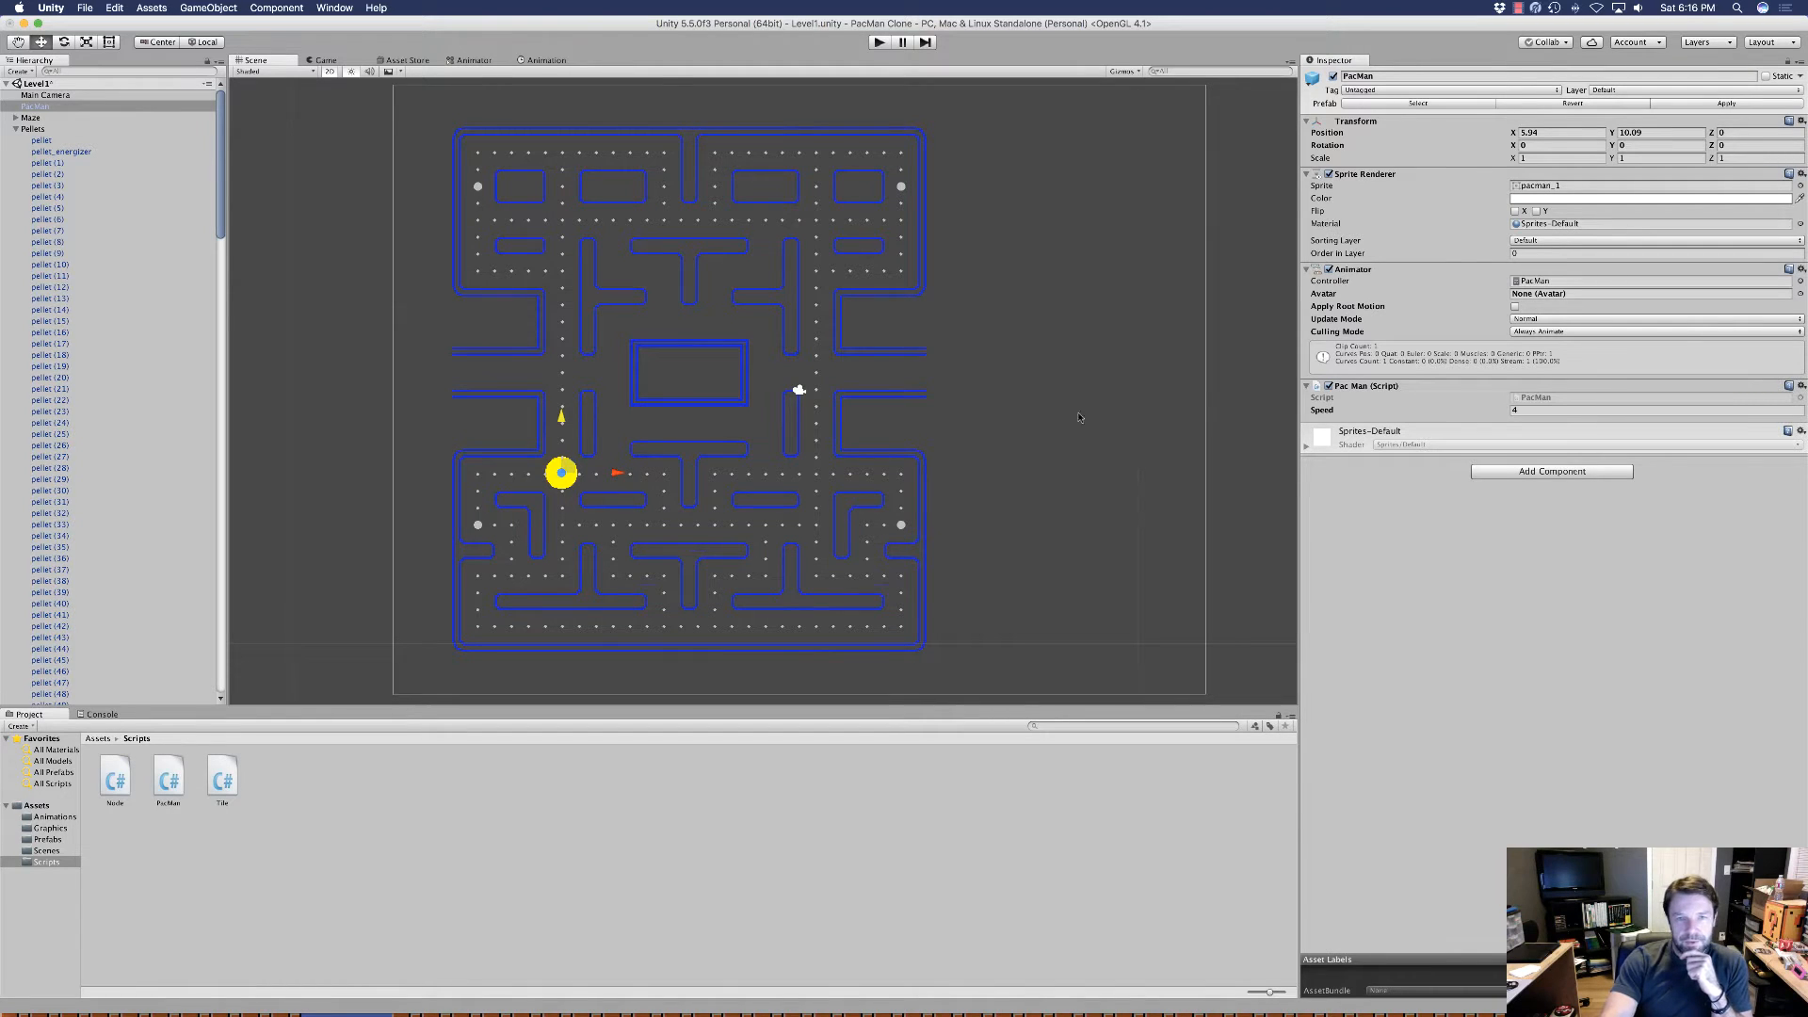
Set PacMan's position to X 14 and Y 7.
left_click(1520, 133)
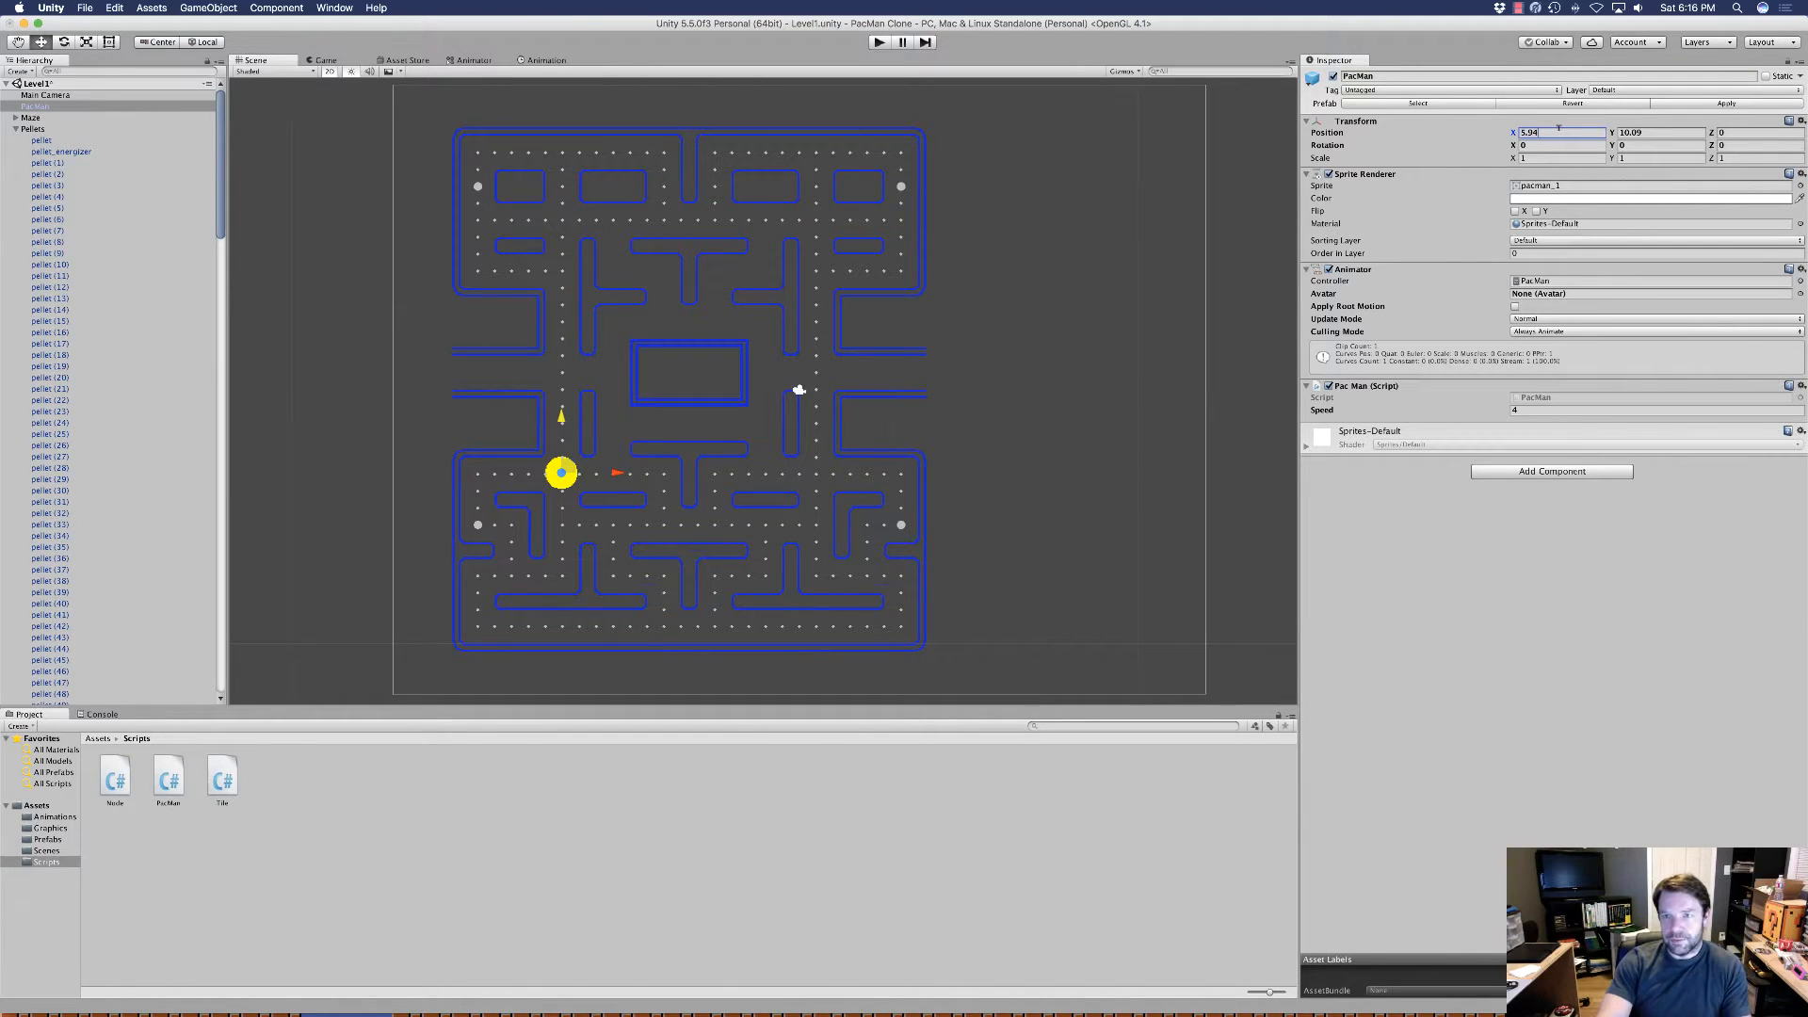
type("14")
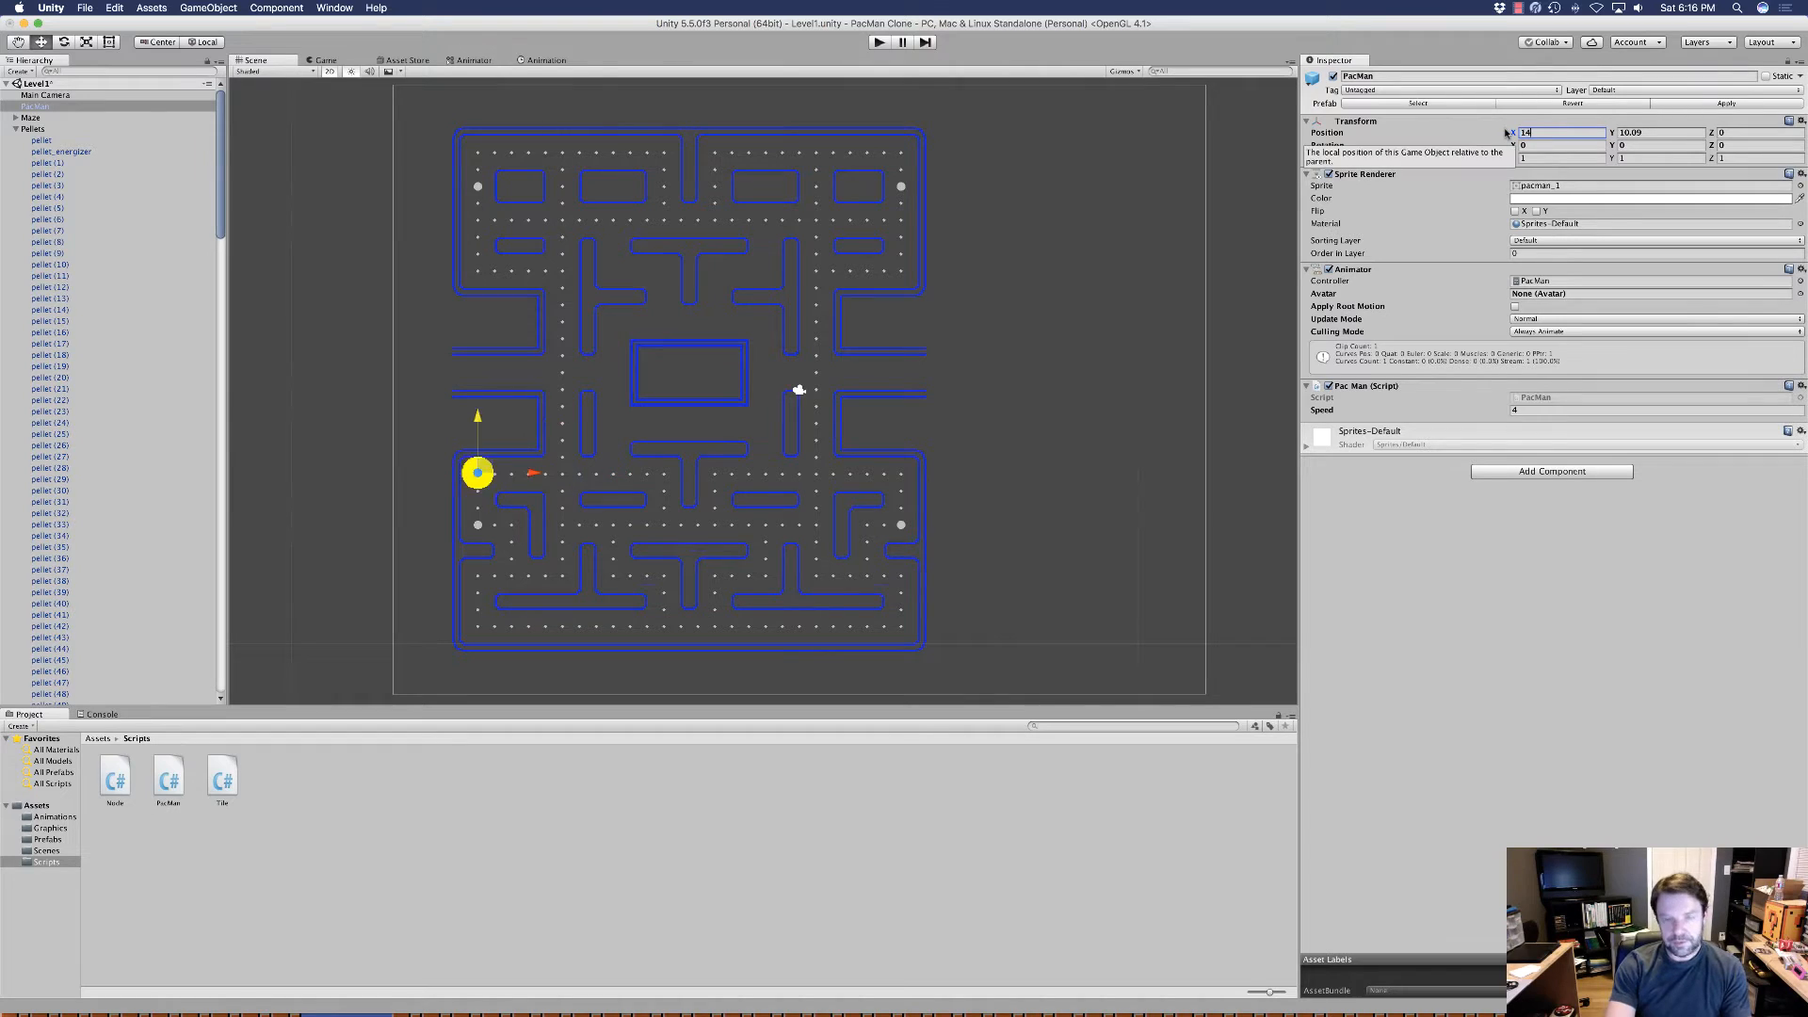
left_click(1674, 133)
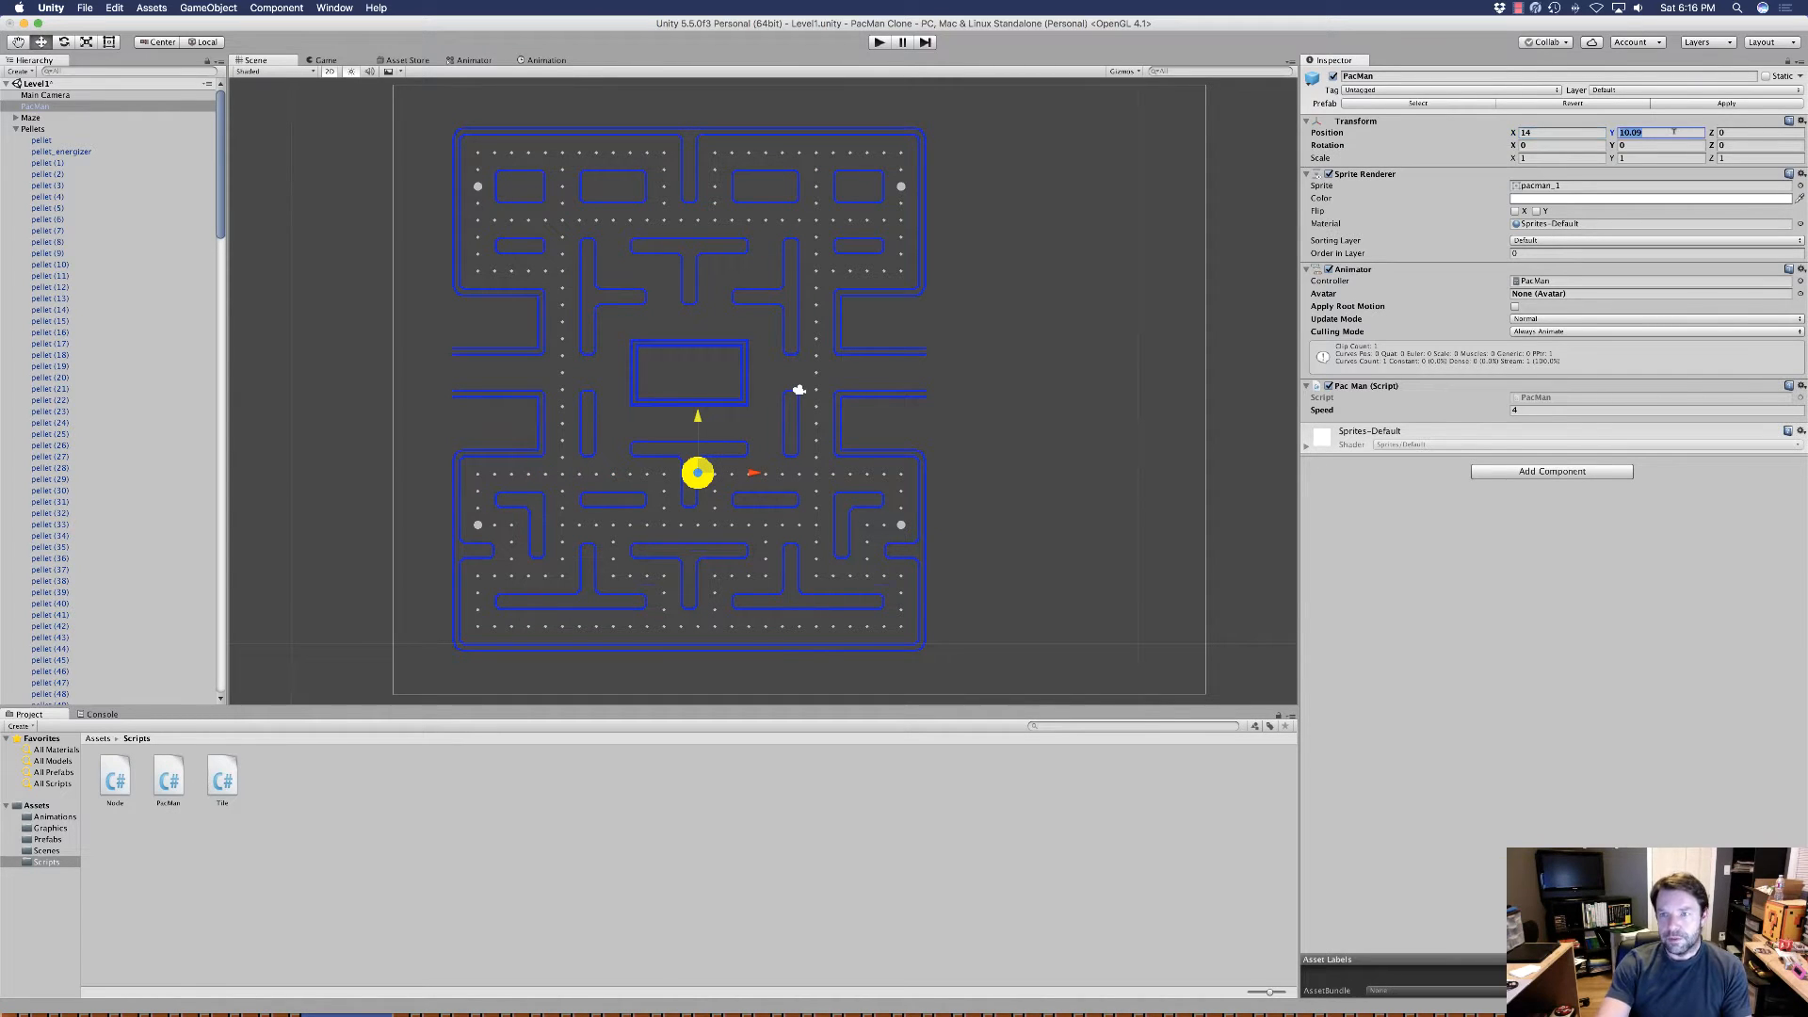
type("7")
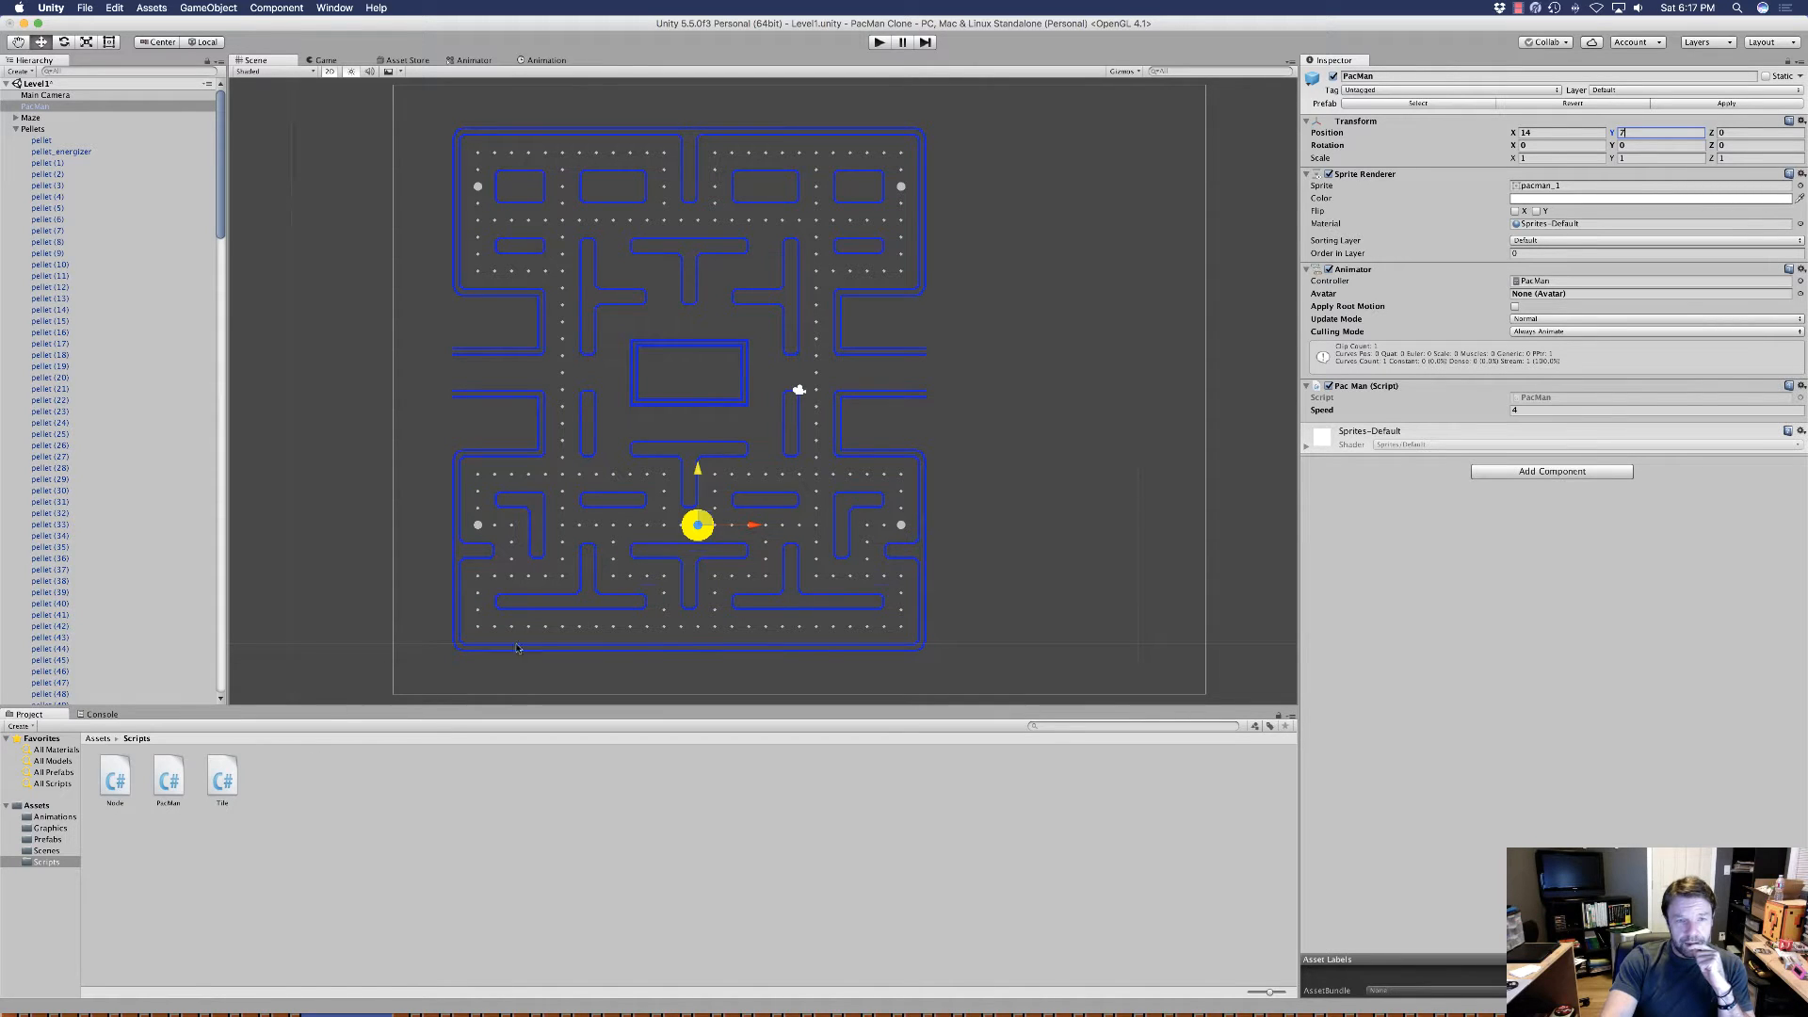
Select the corner and junction pellets along the maze's lowest row, from the right corner to the left corner.
left_click(479, 581)
left_click(478, 579)
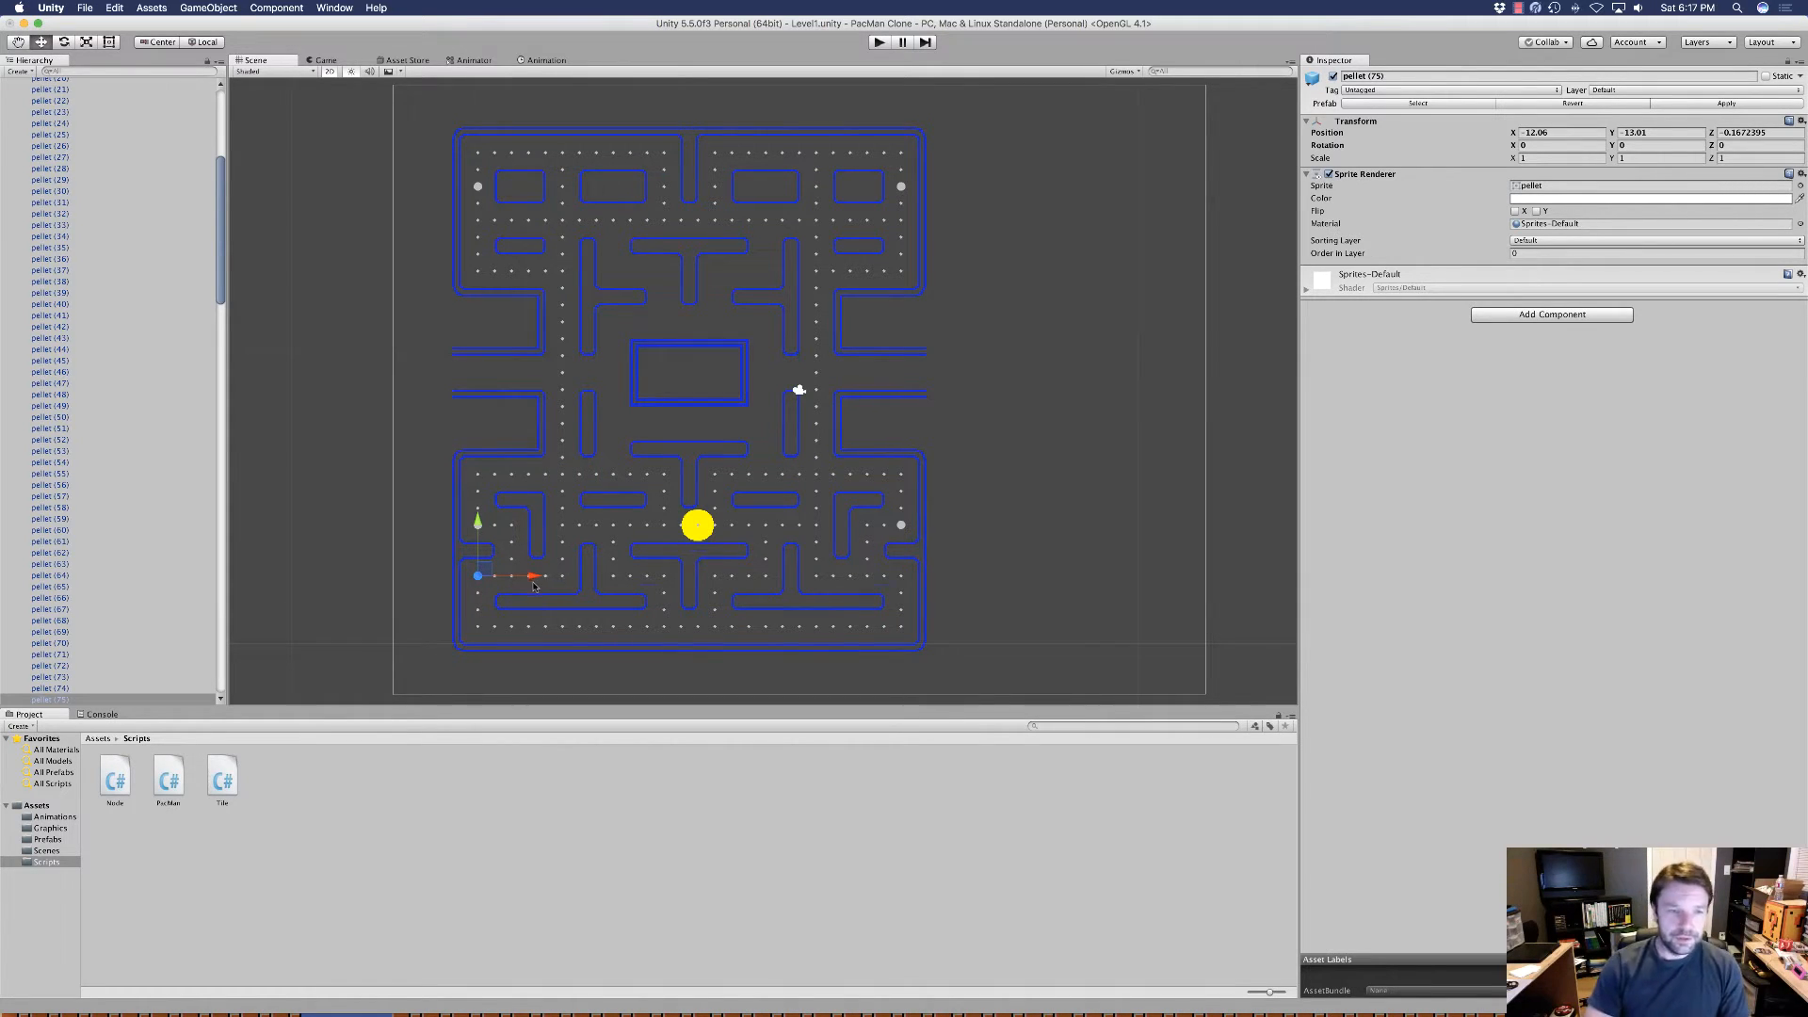
left_click(901, 627)
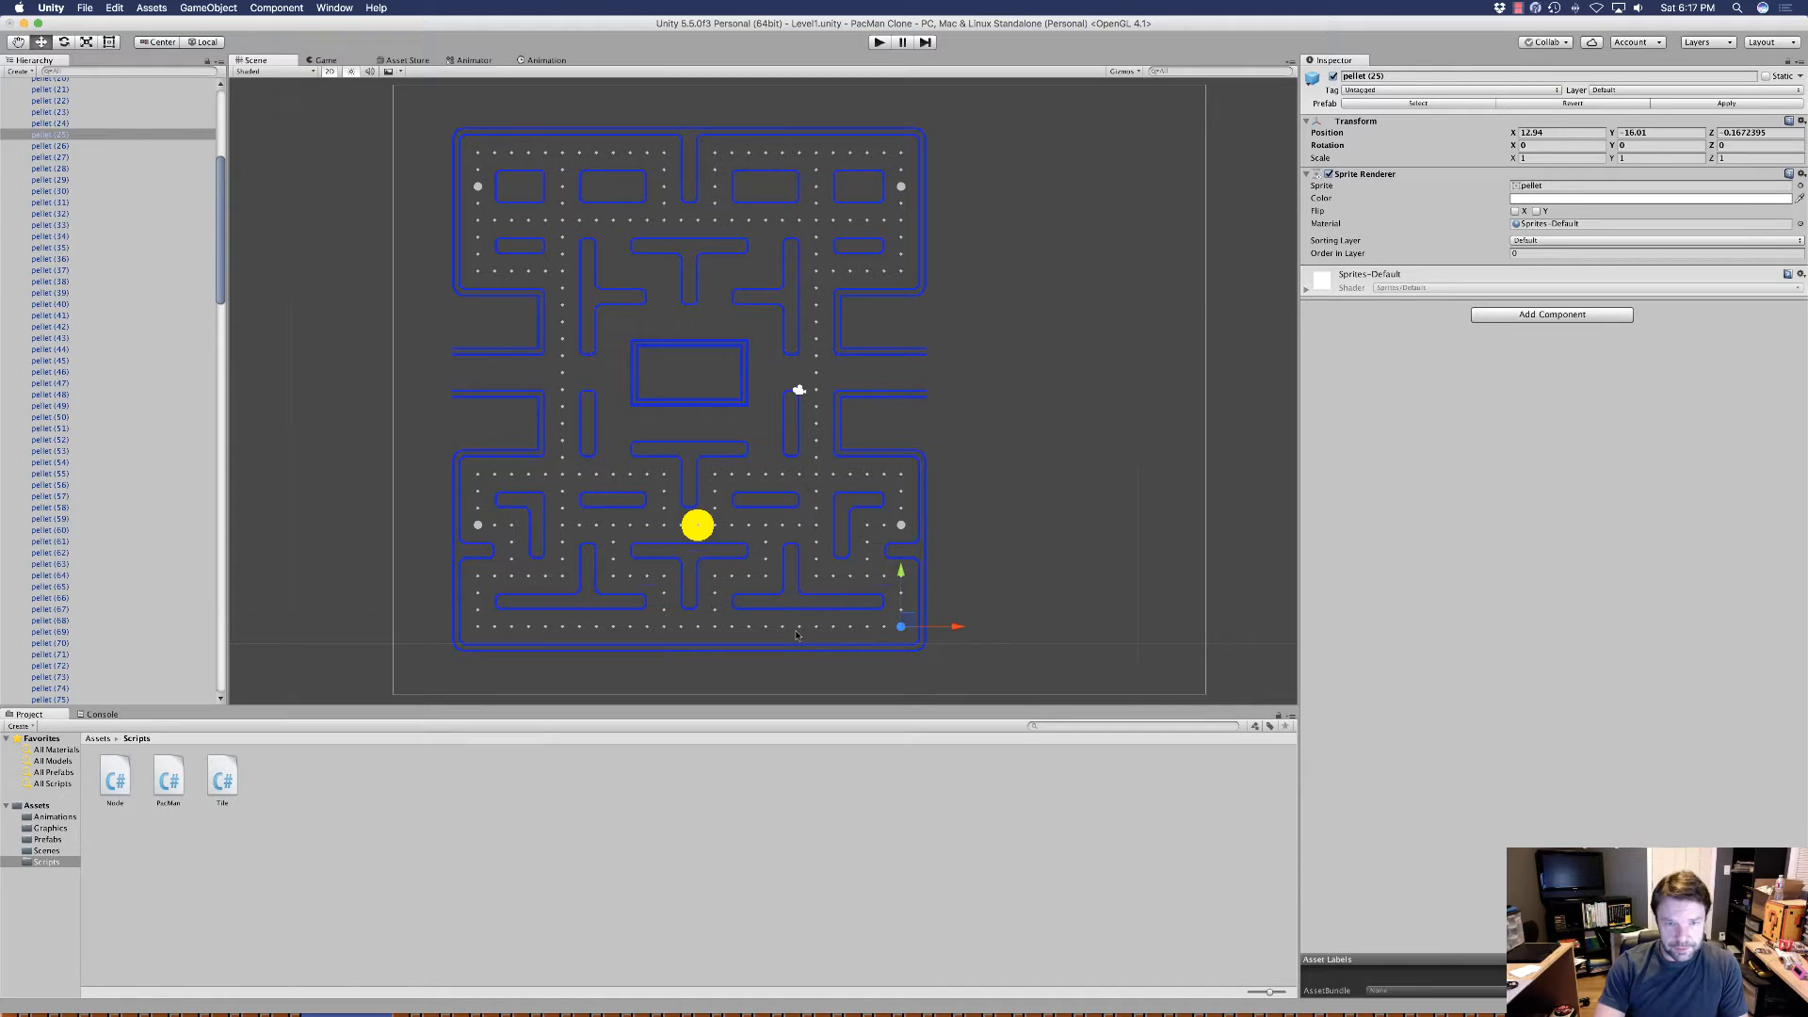
left_click(713, 627, "shift")
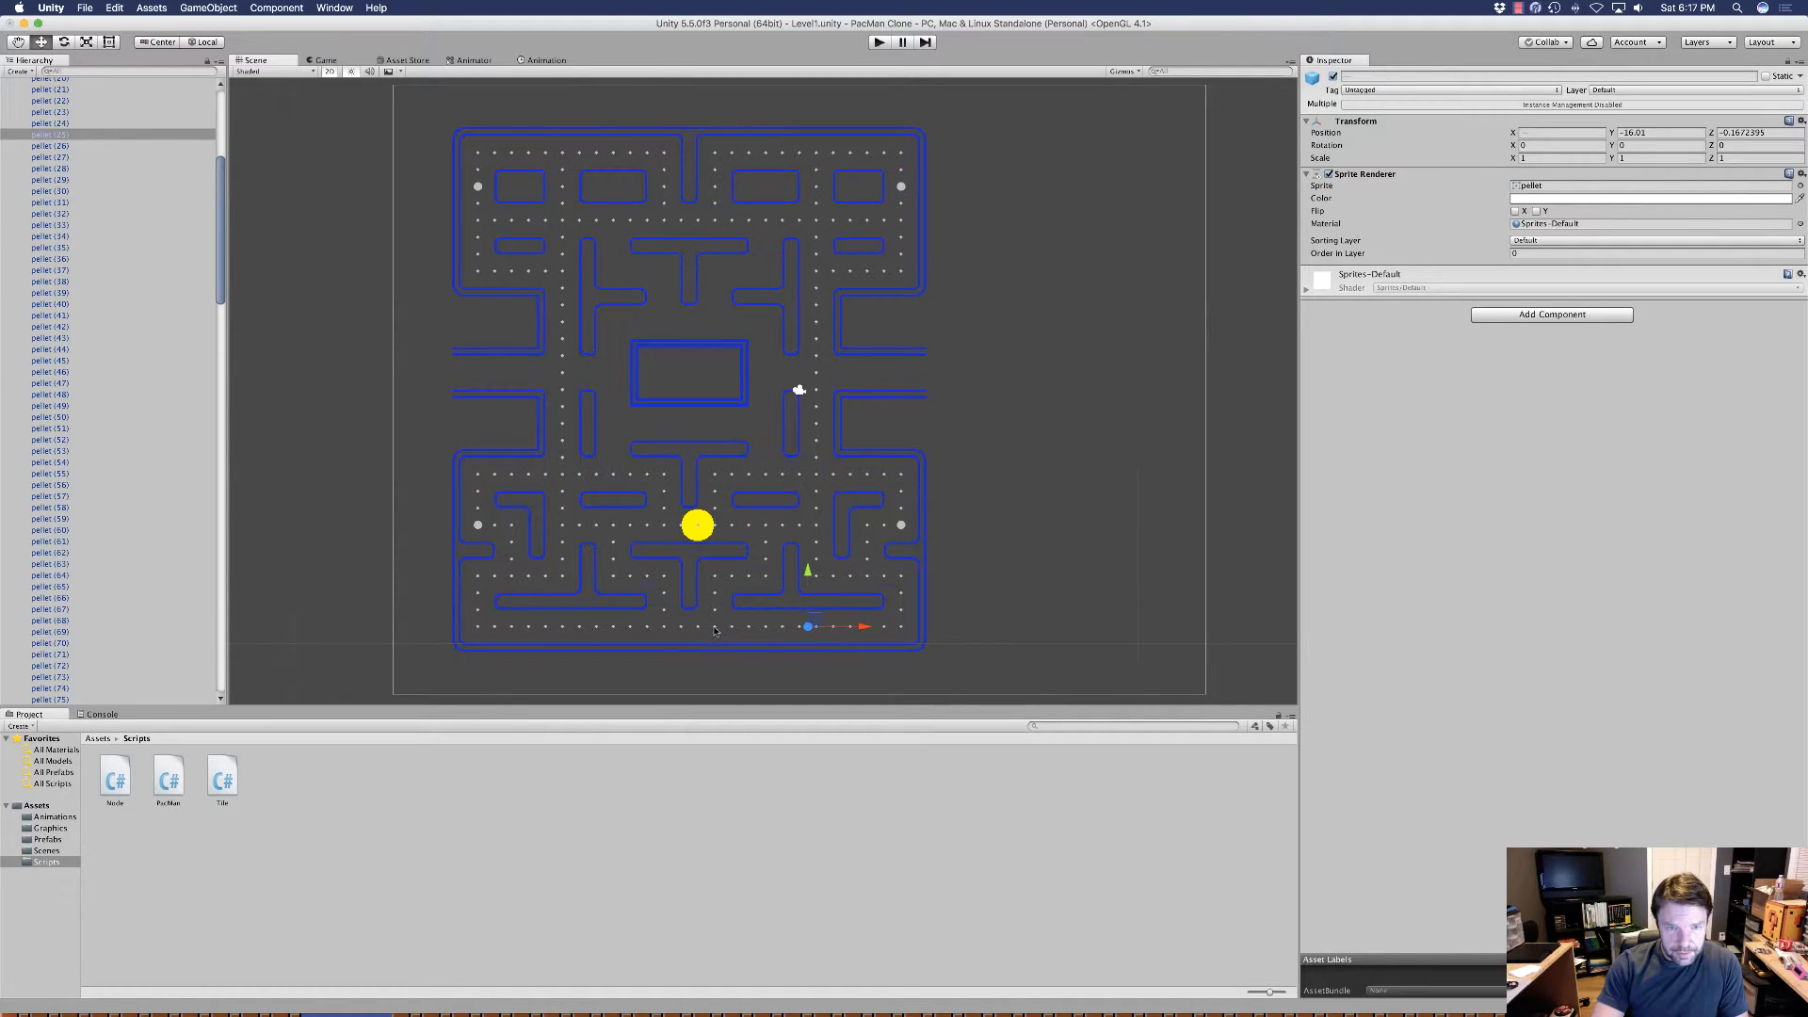
left_click(664, 627, "shift")
left_click(477, 627, "shift")
Add the corner and junction pellets of the second-lowest pellet row to the selection, from the left end to the right end.
left_click(477, 578, "shift")
left_click(562, 577, "shift")
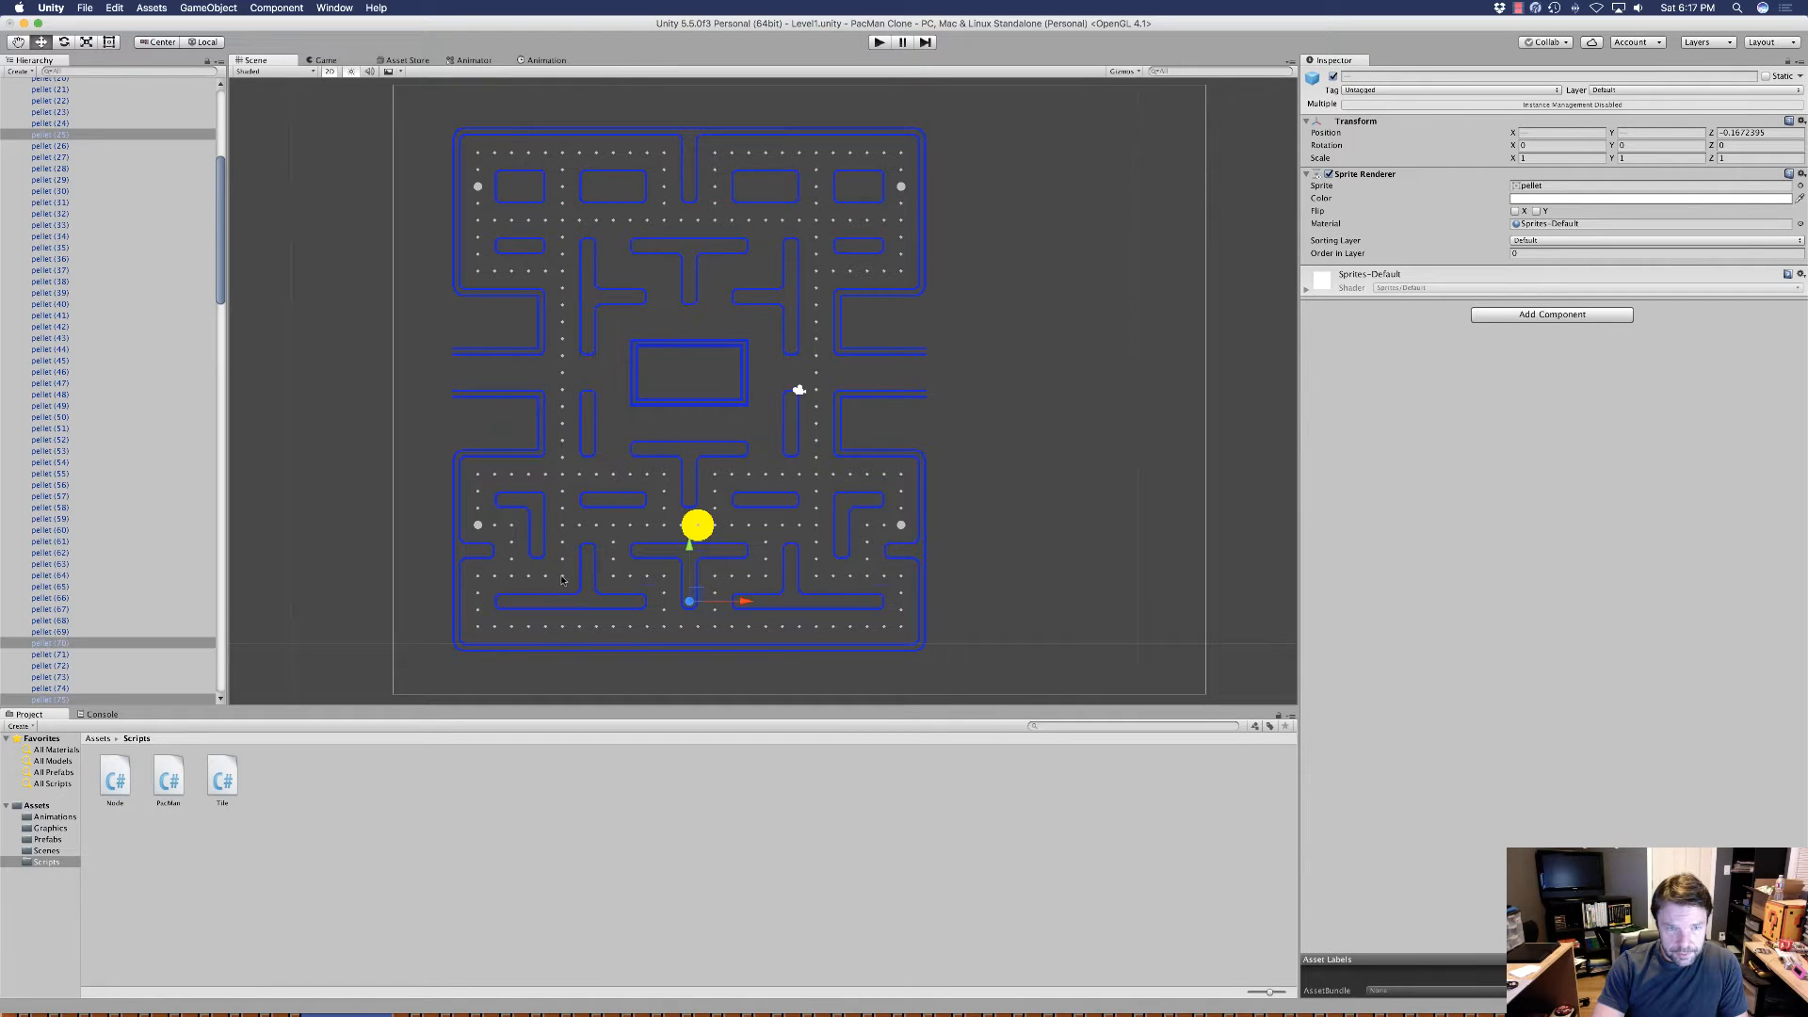
left_click(613, 576, "shift")
left_click(664, 576, "shift")
left_click(715, 576, "shift")
left_click(766, 576, "shift")
left_click(816, 576, "shift")
left_click(901, 577, "shift")
Extend the selection with the right-hand energizer and the turning-point pellets in the two rows at and just above PacMan.
left_click(901, 525, "shift")
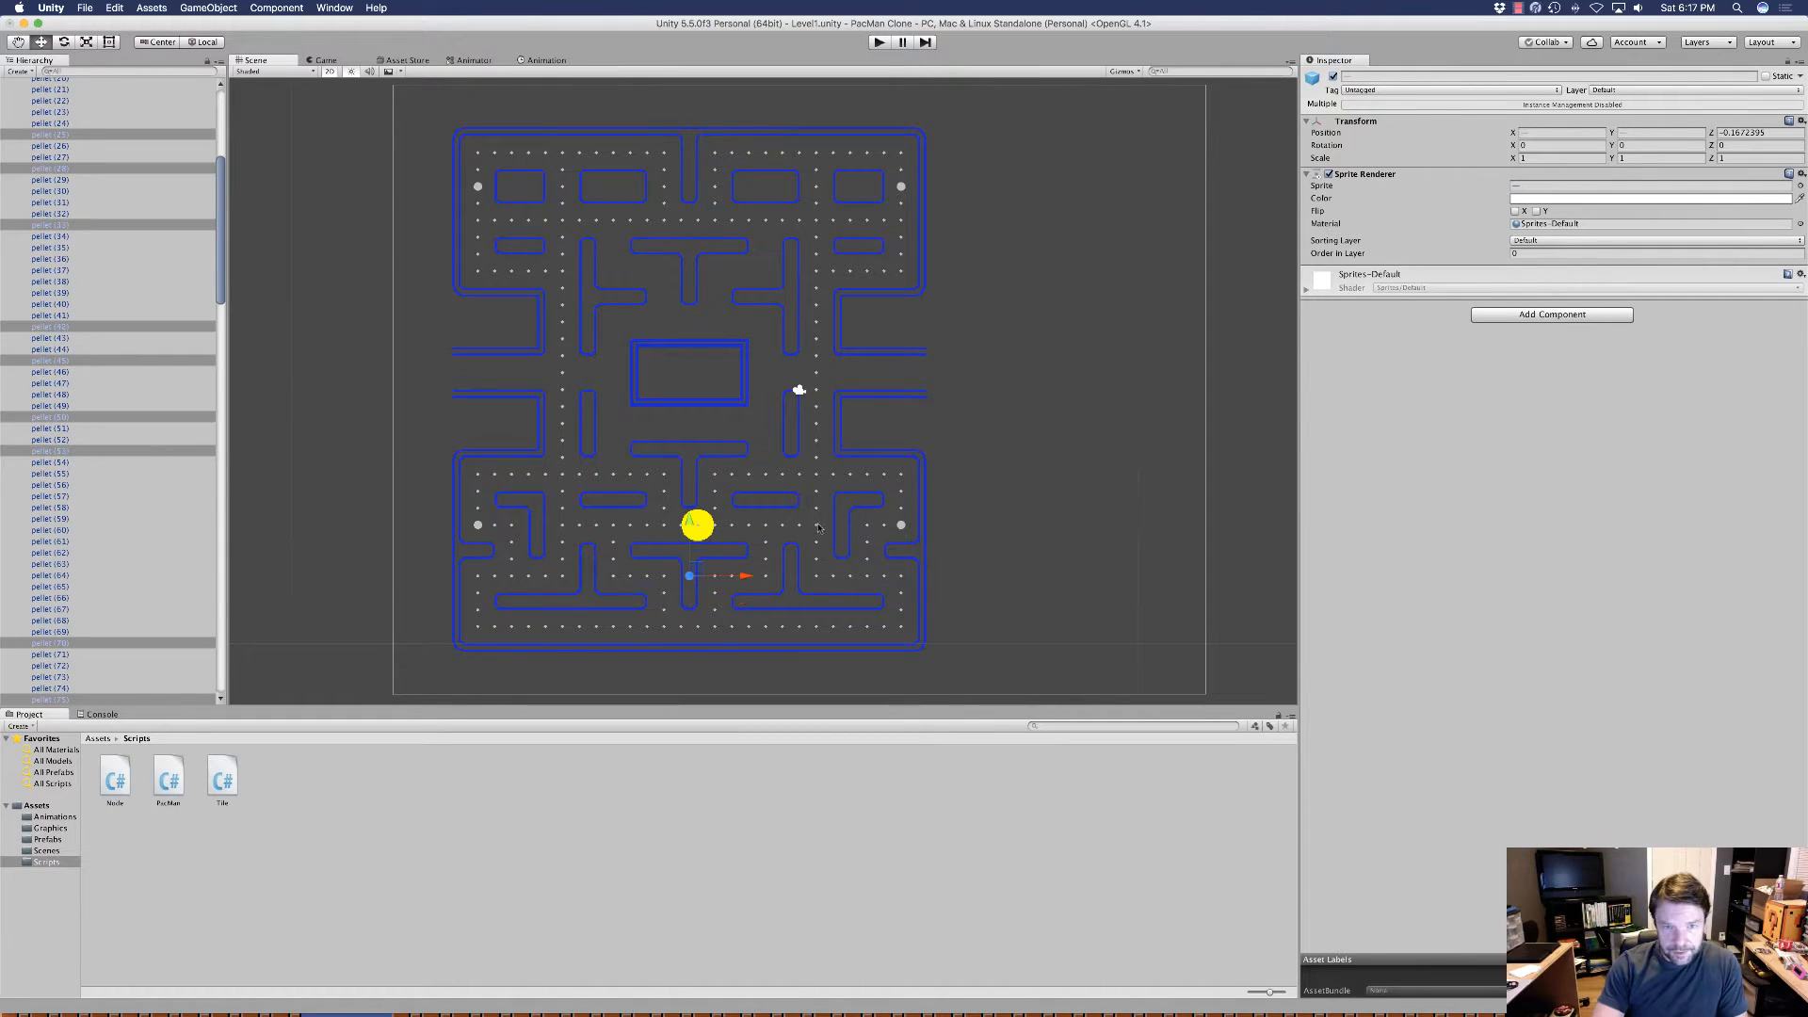
left_click(715, 526, "shift")
left_click(664, 475, "shift")
left_click(816, 474, "shift")
left_click(901, 475, "shift")
Add the corner and junction pellets in the upper part of the maze to the selection, up to the top-left corner.
left_click(901, 271, "shift")
left_click(817, 271, "shift")
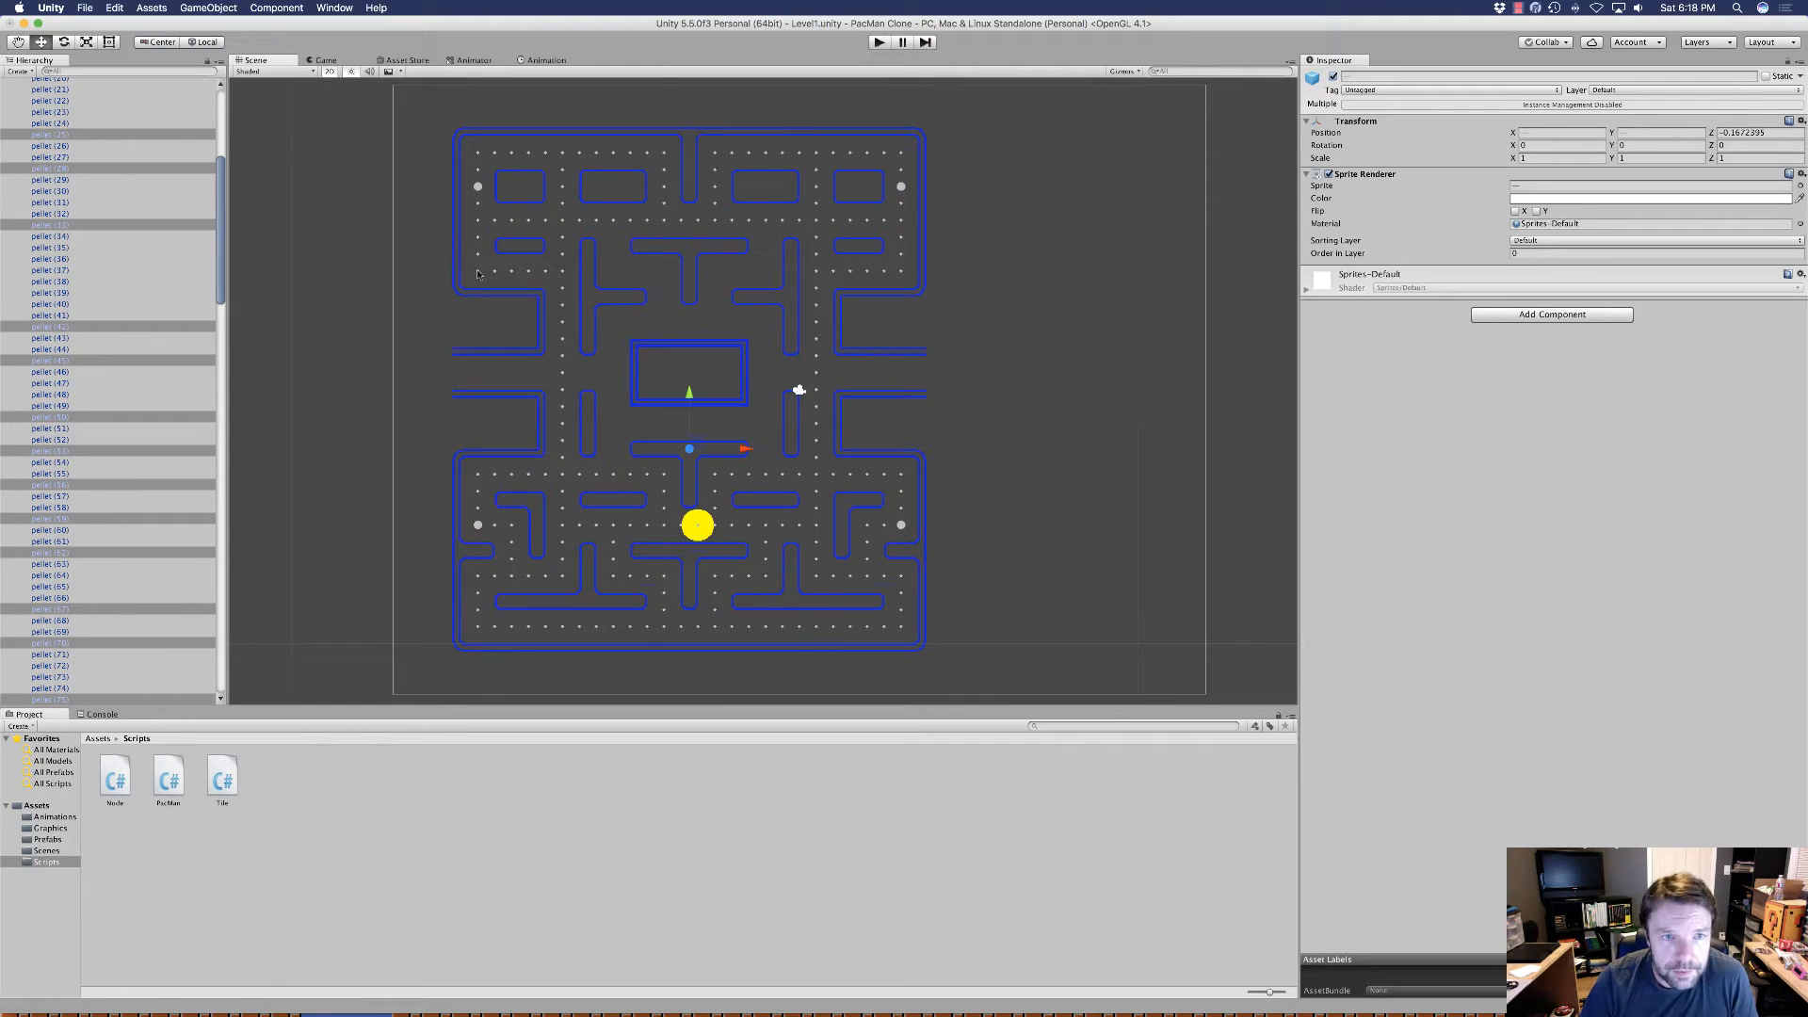
left_click(901, 221, "shift")
left_click(477, 220, "shift")
left_click(478, 152, "shift")
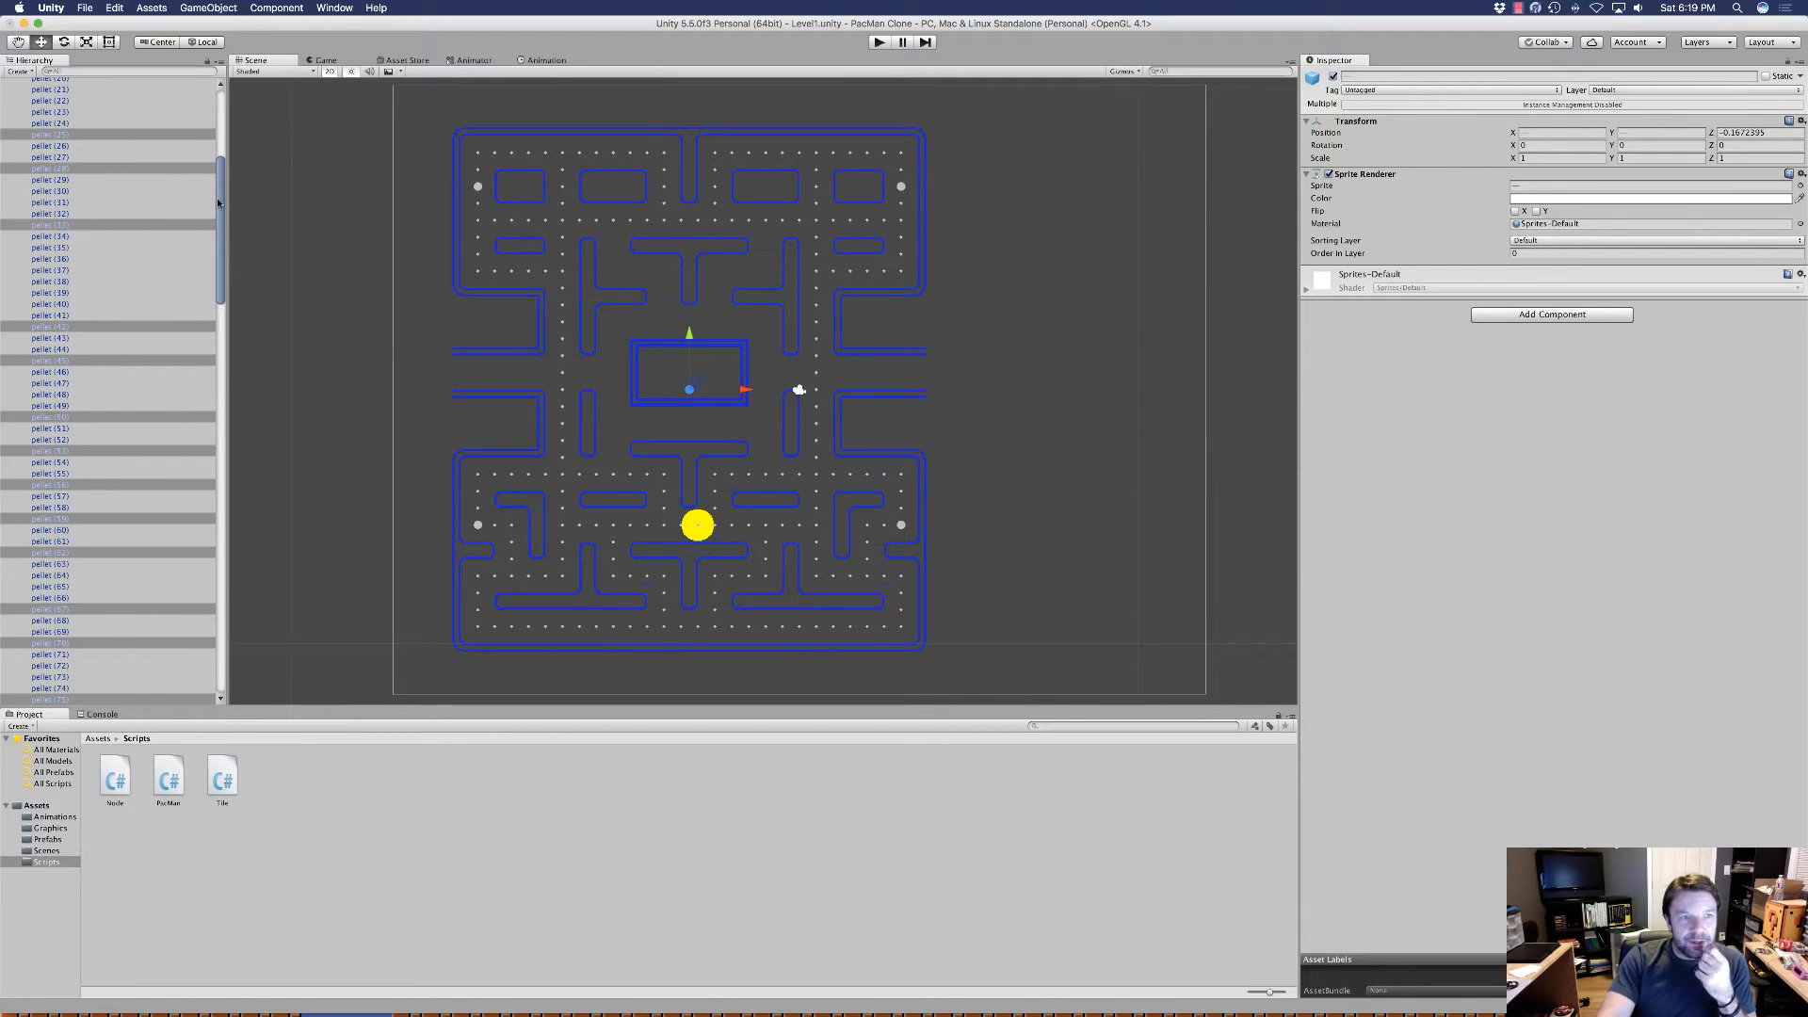
Create an empty child object under each of the selected corner and junction pellets.
left_click_drag(220, 223, 173, 144)
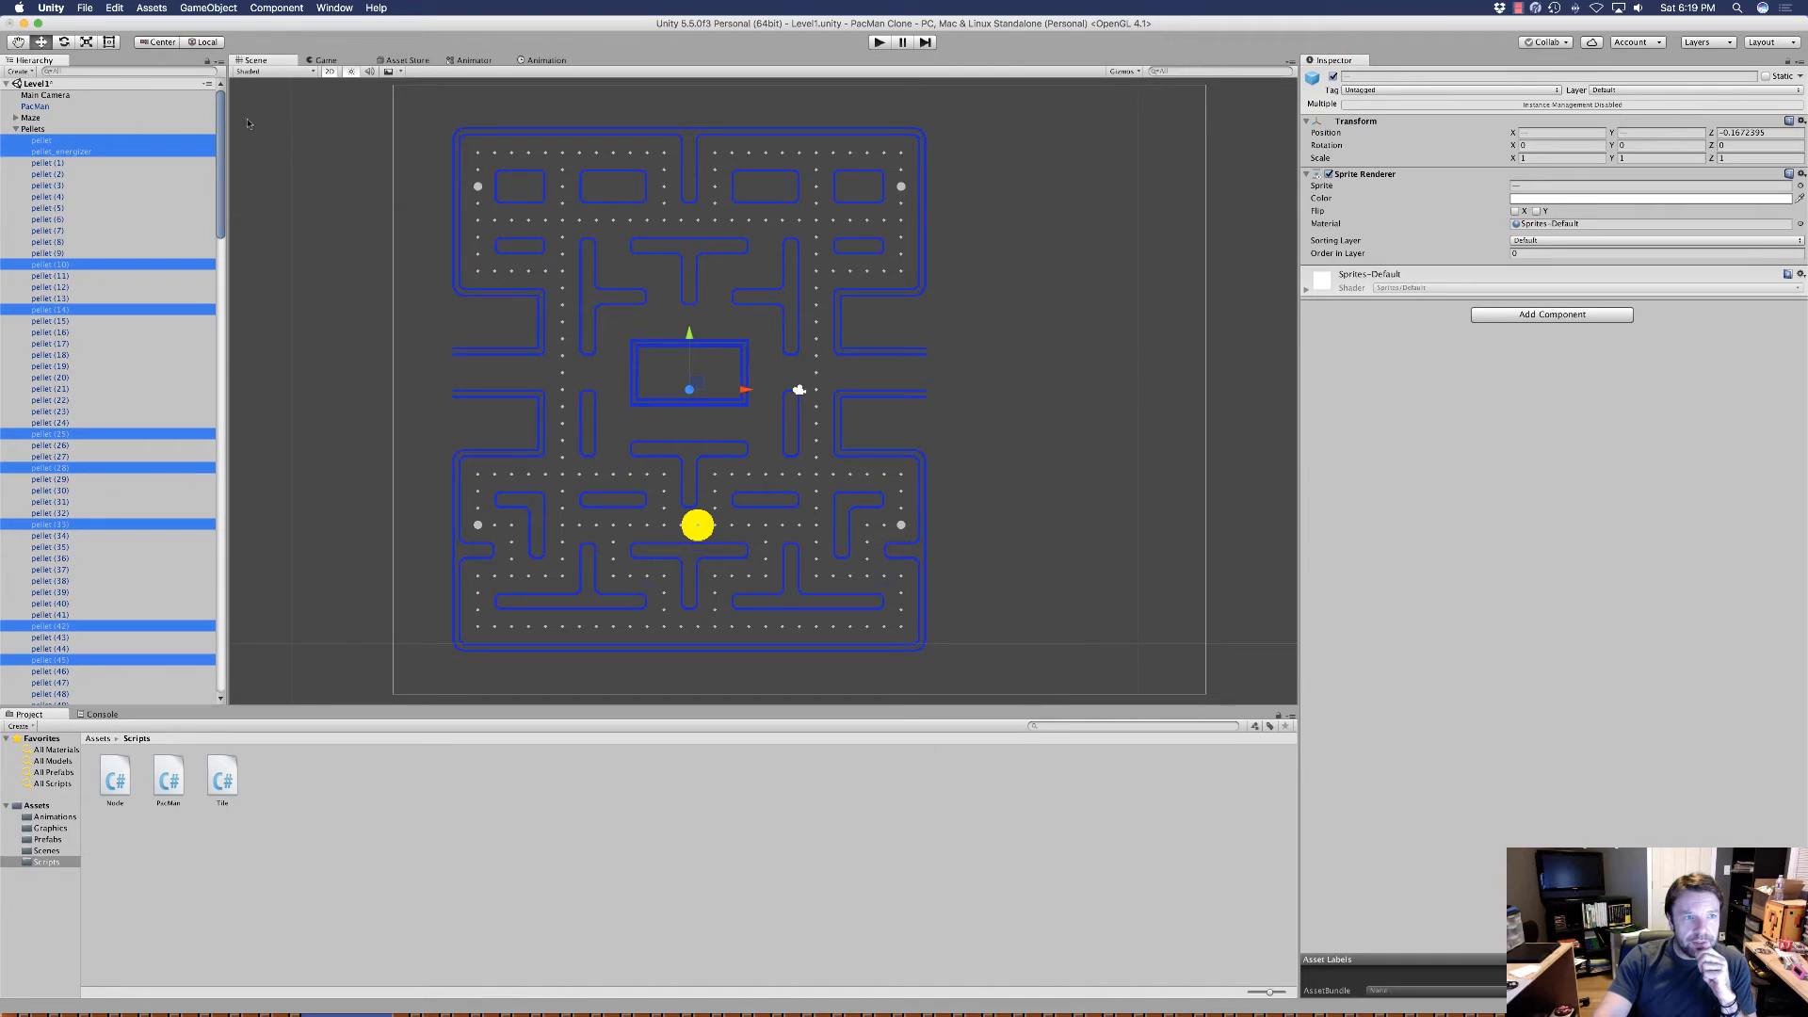
right_click(148, 146)
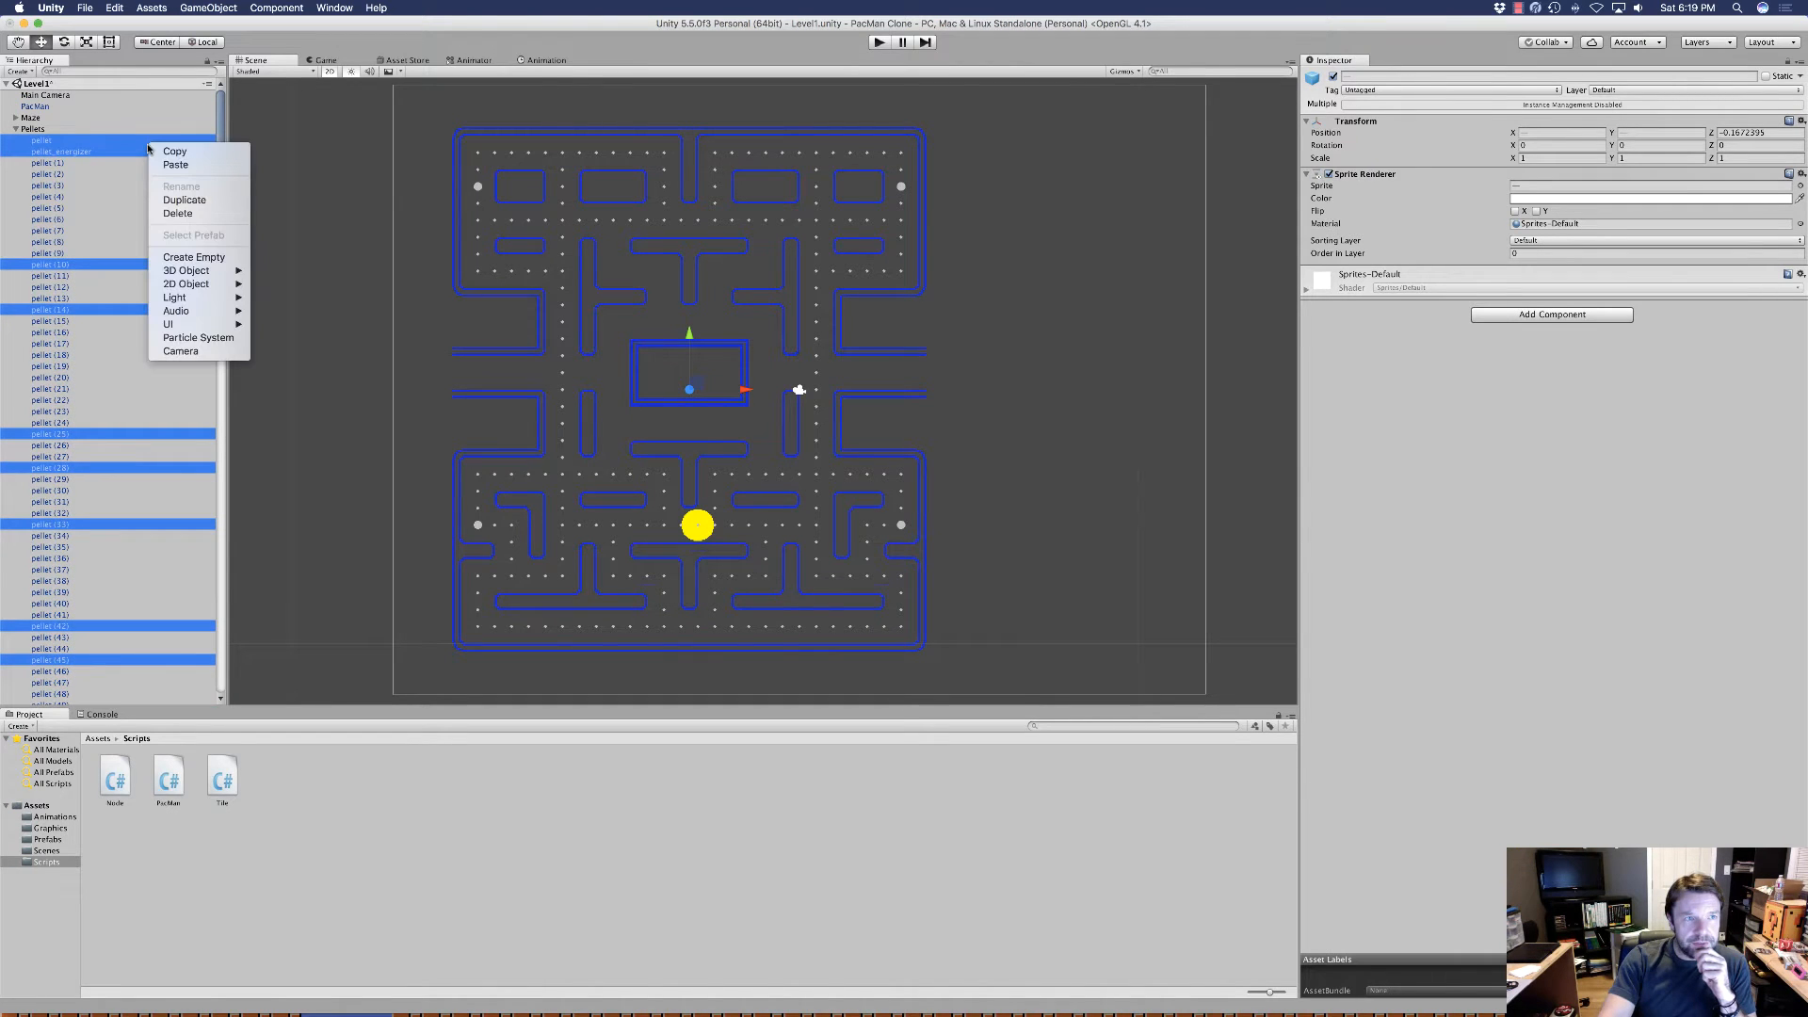
left_click(203, 260)
scroll(175, 264, "up", 20)
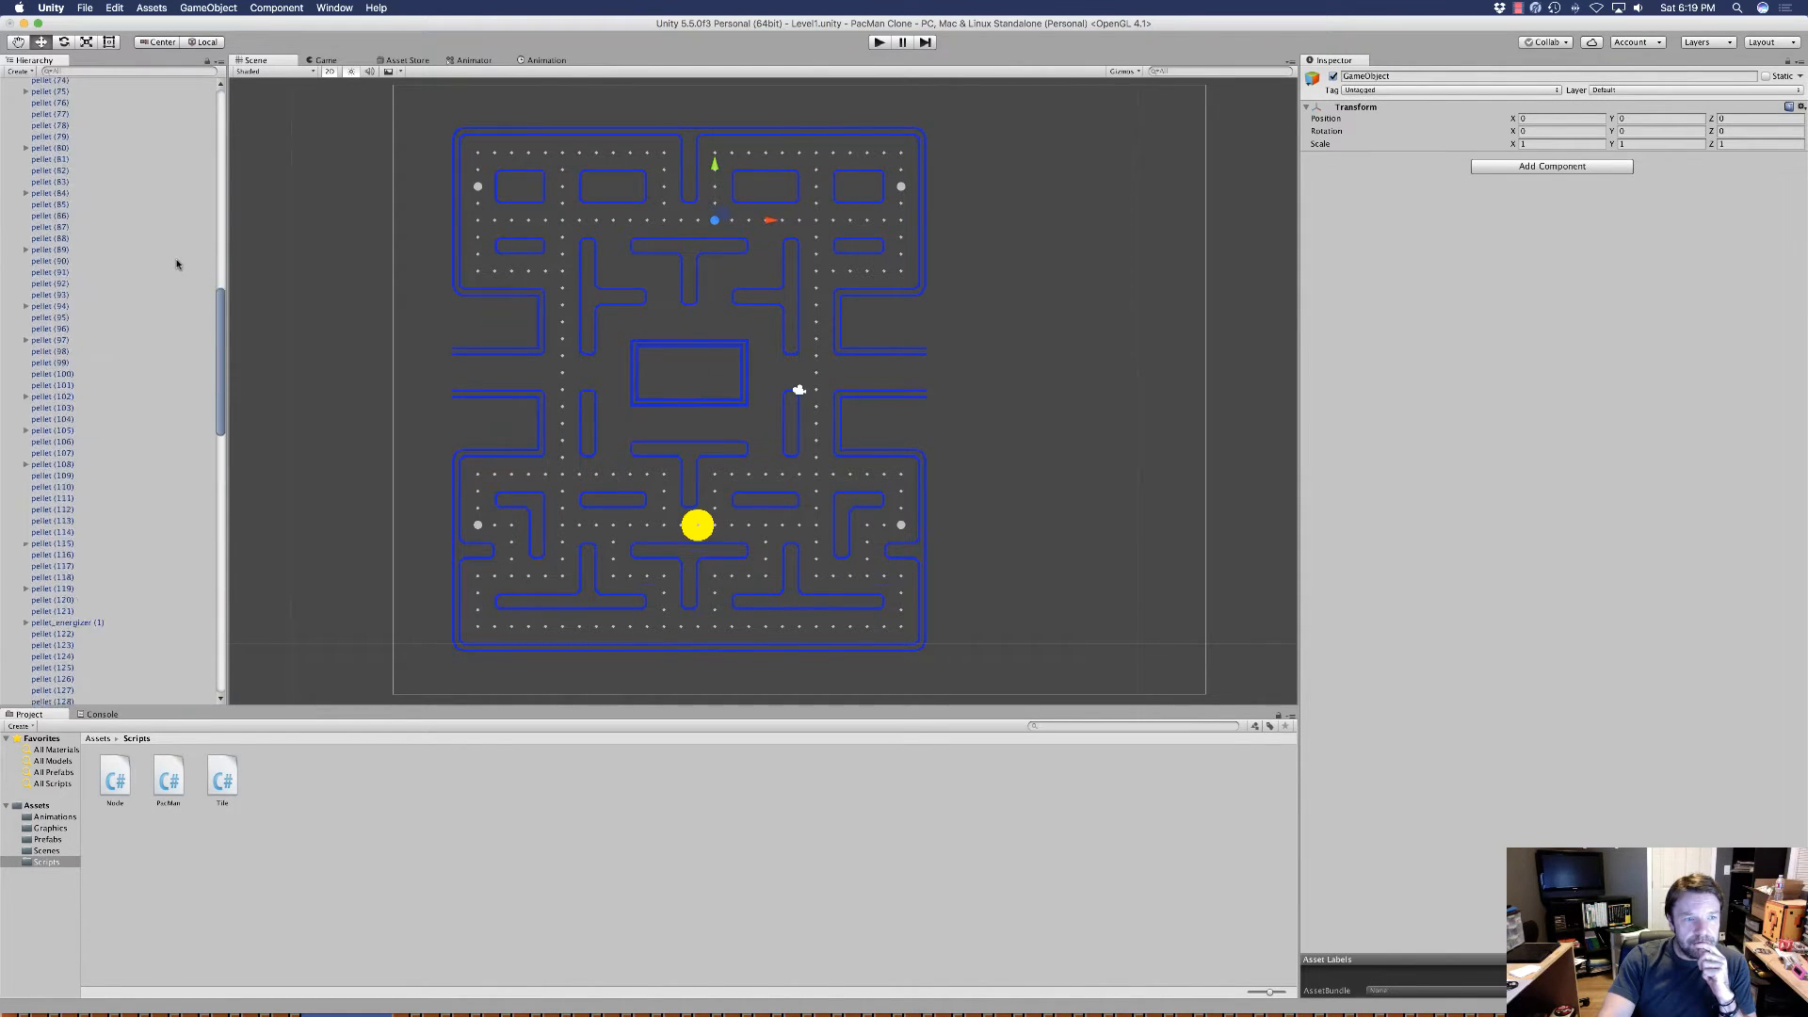
Move the empty object from pellet (196) directly under Pellets and rename it Nodes.
scroll(176, 262, "down", 20)
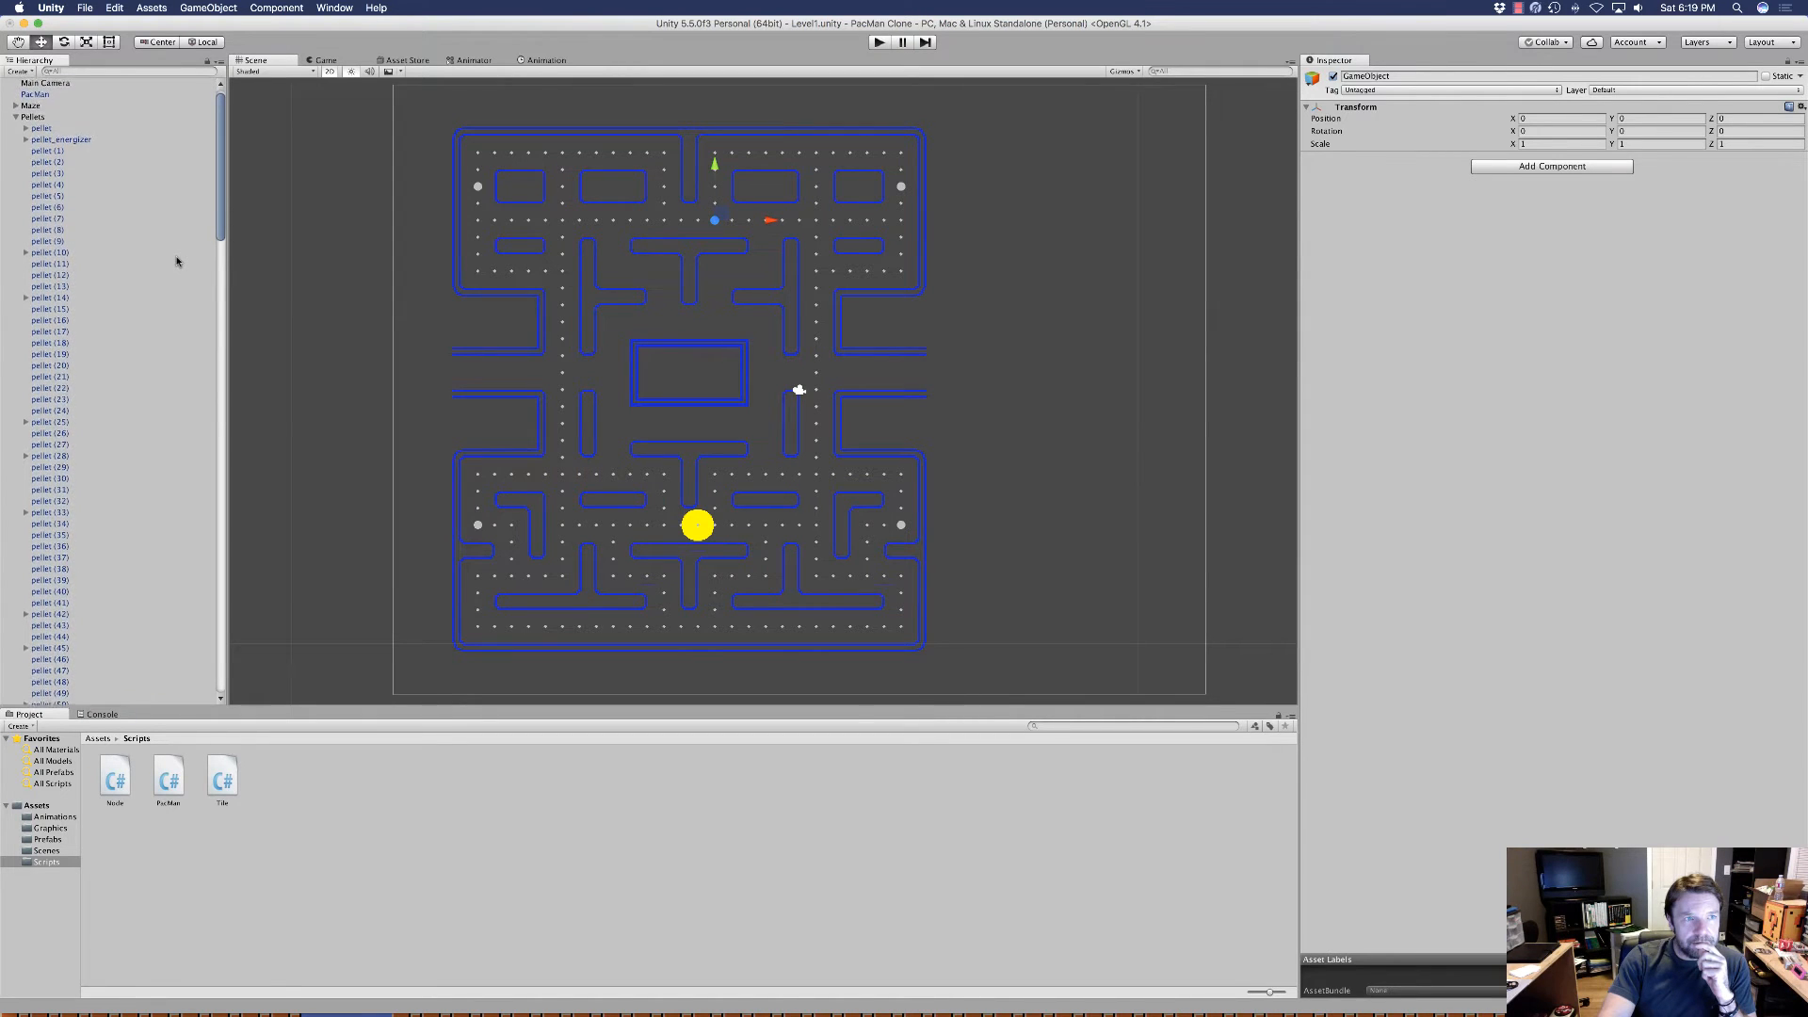
scroll(158, 439, "down", 20)
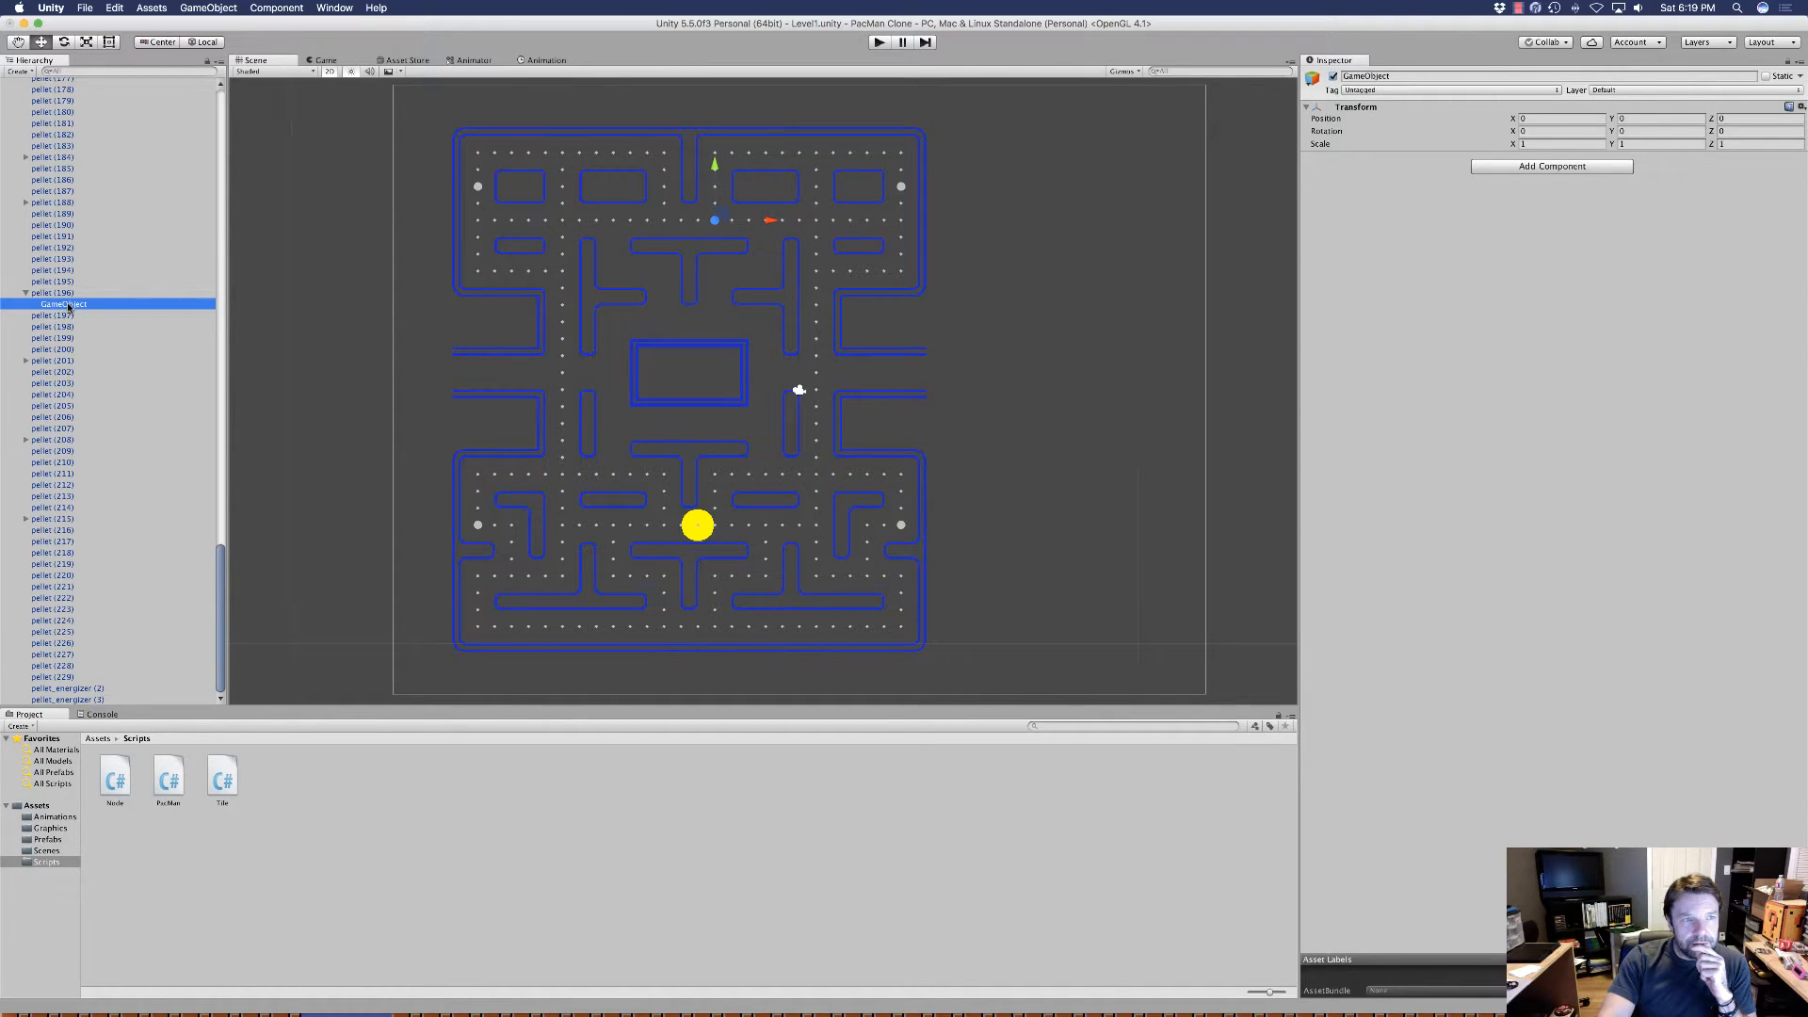
left_click_drag(69, 306, 11, 132)
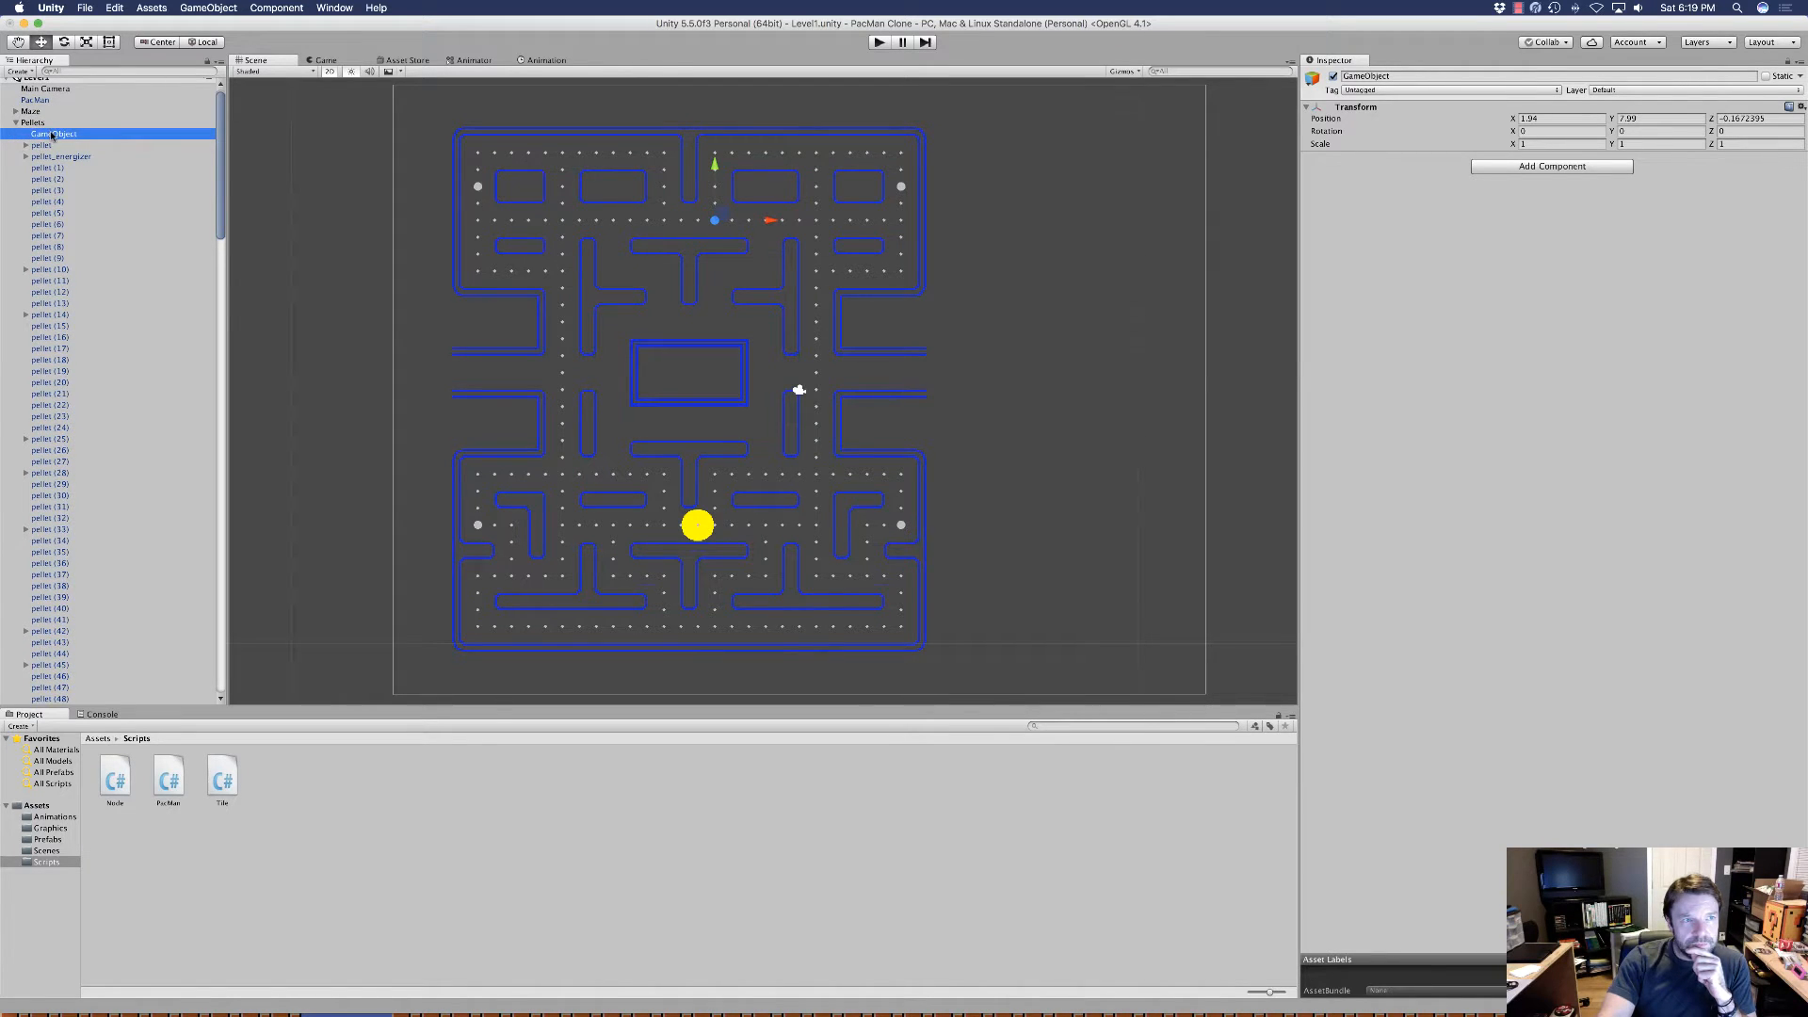
left_click(54, 134)
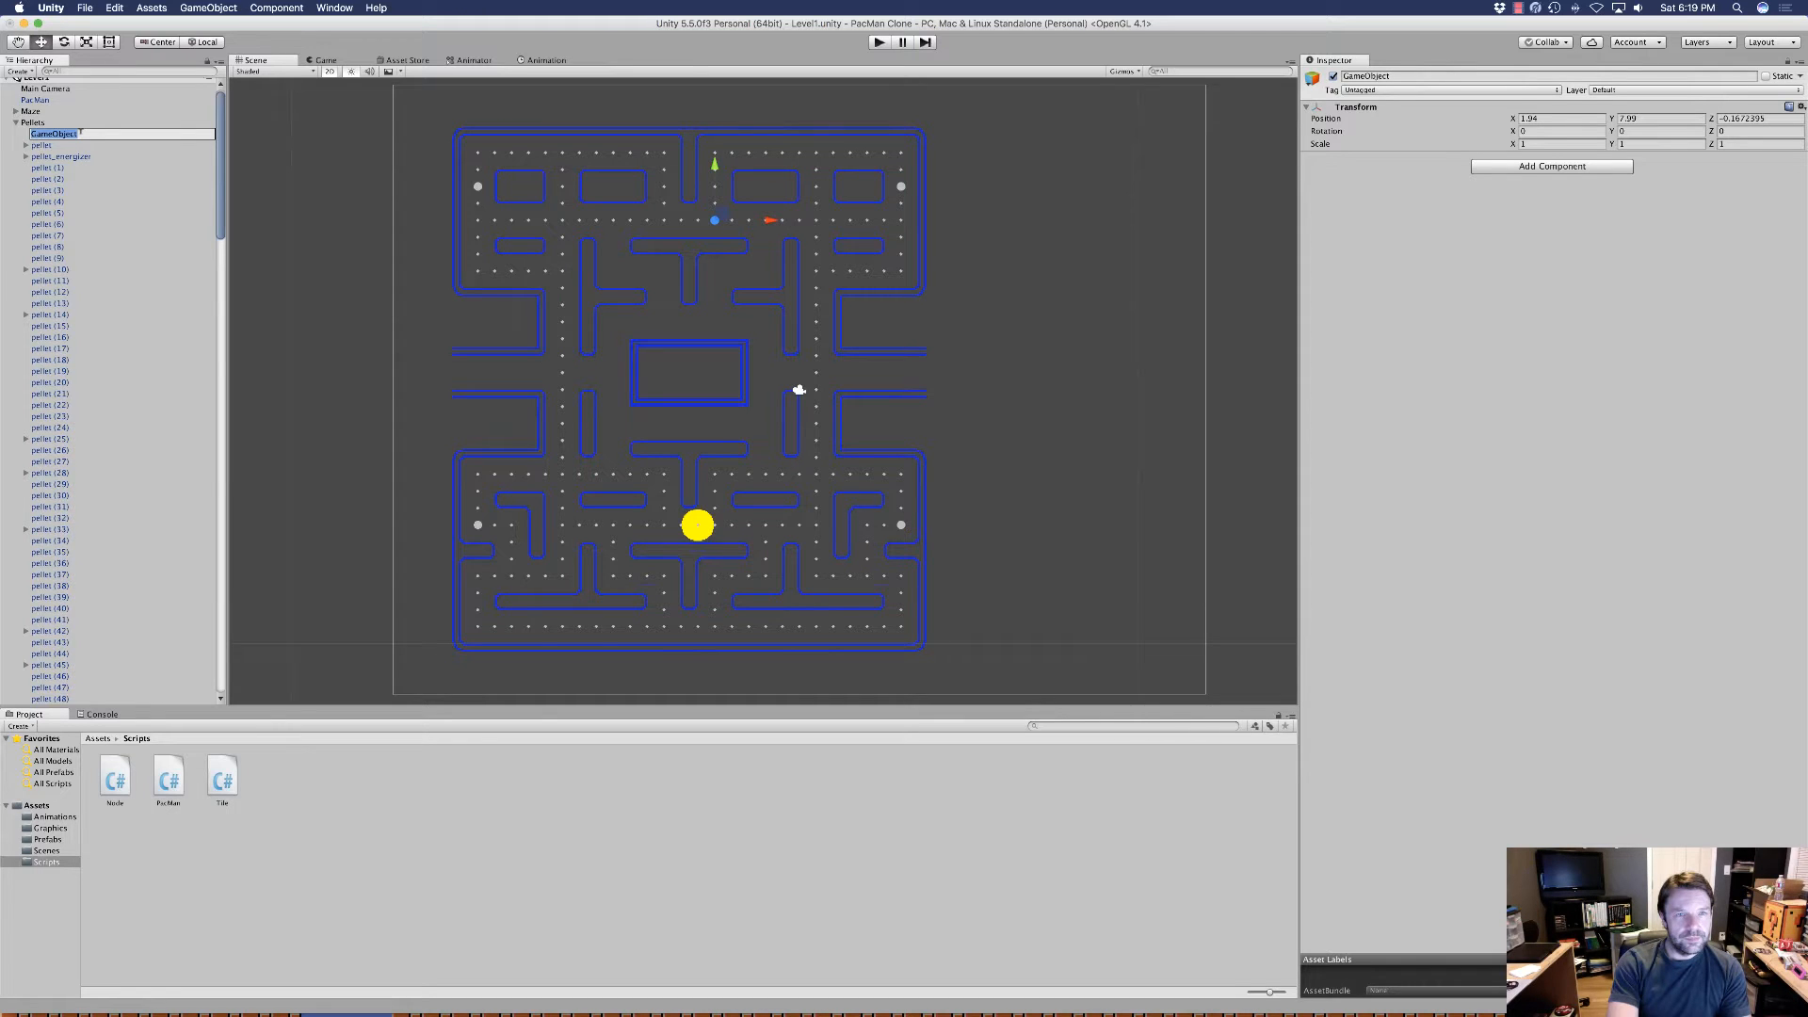
type("Nodes")
key("Return")
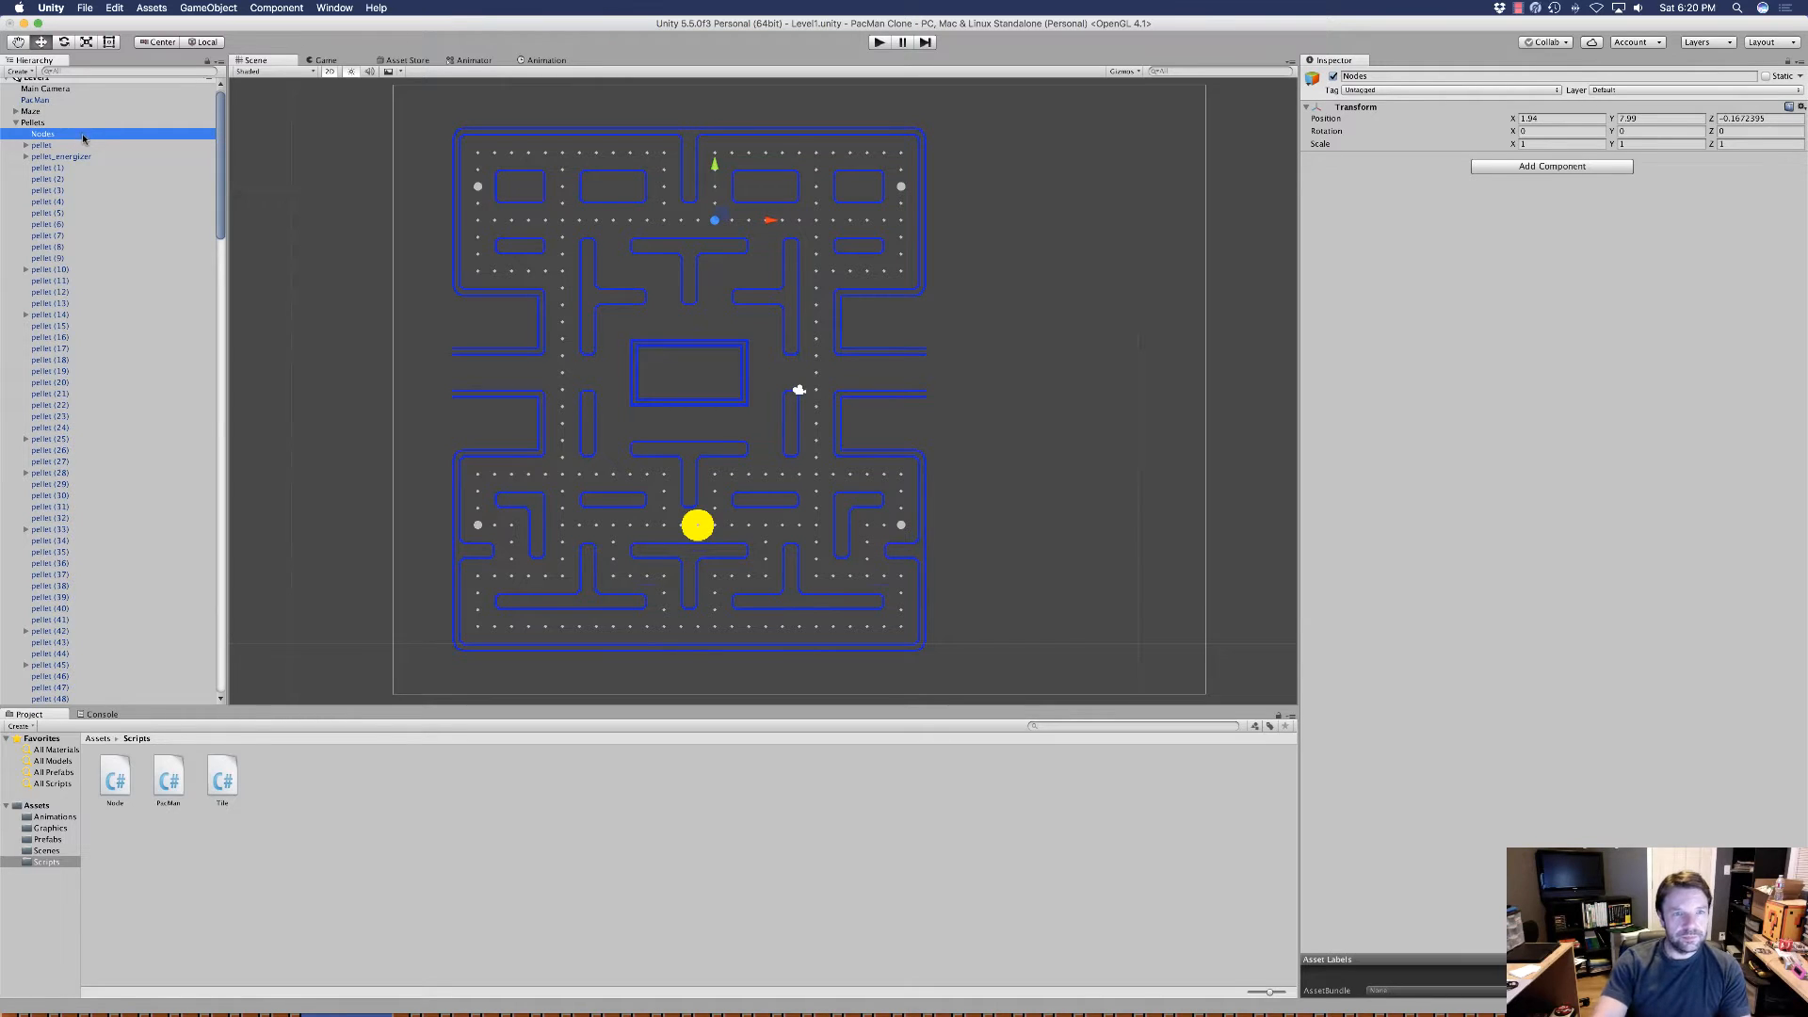
scroll(142, 194, "up", 1)
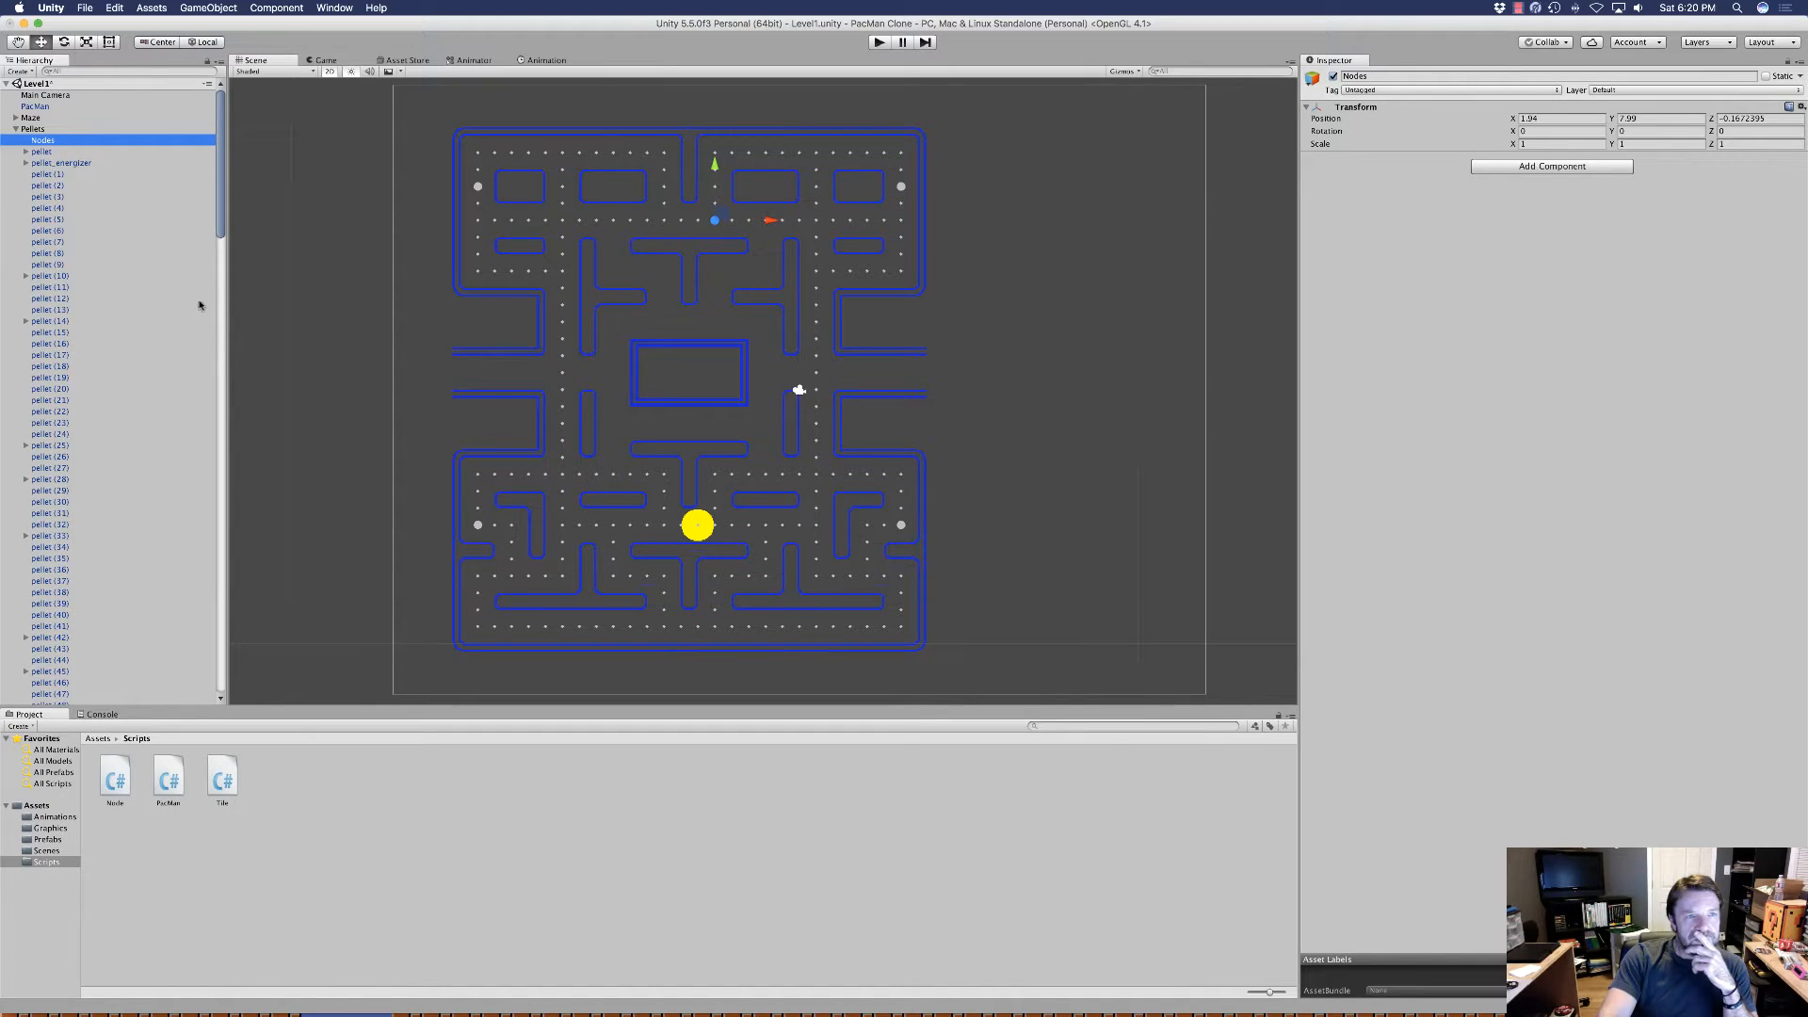
Select the corner and junction pellets along the lowest row from left to right, plus the rightmost junction pellet in the row above.
left_click(478, 628)
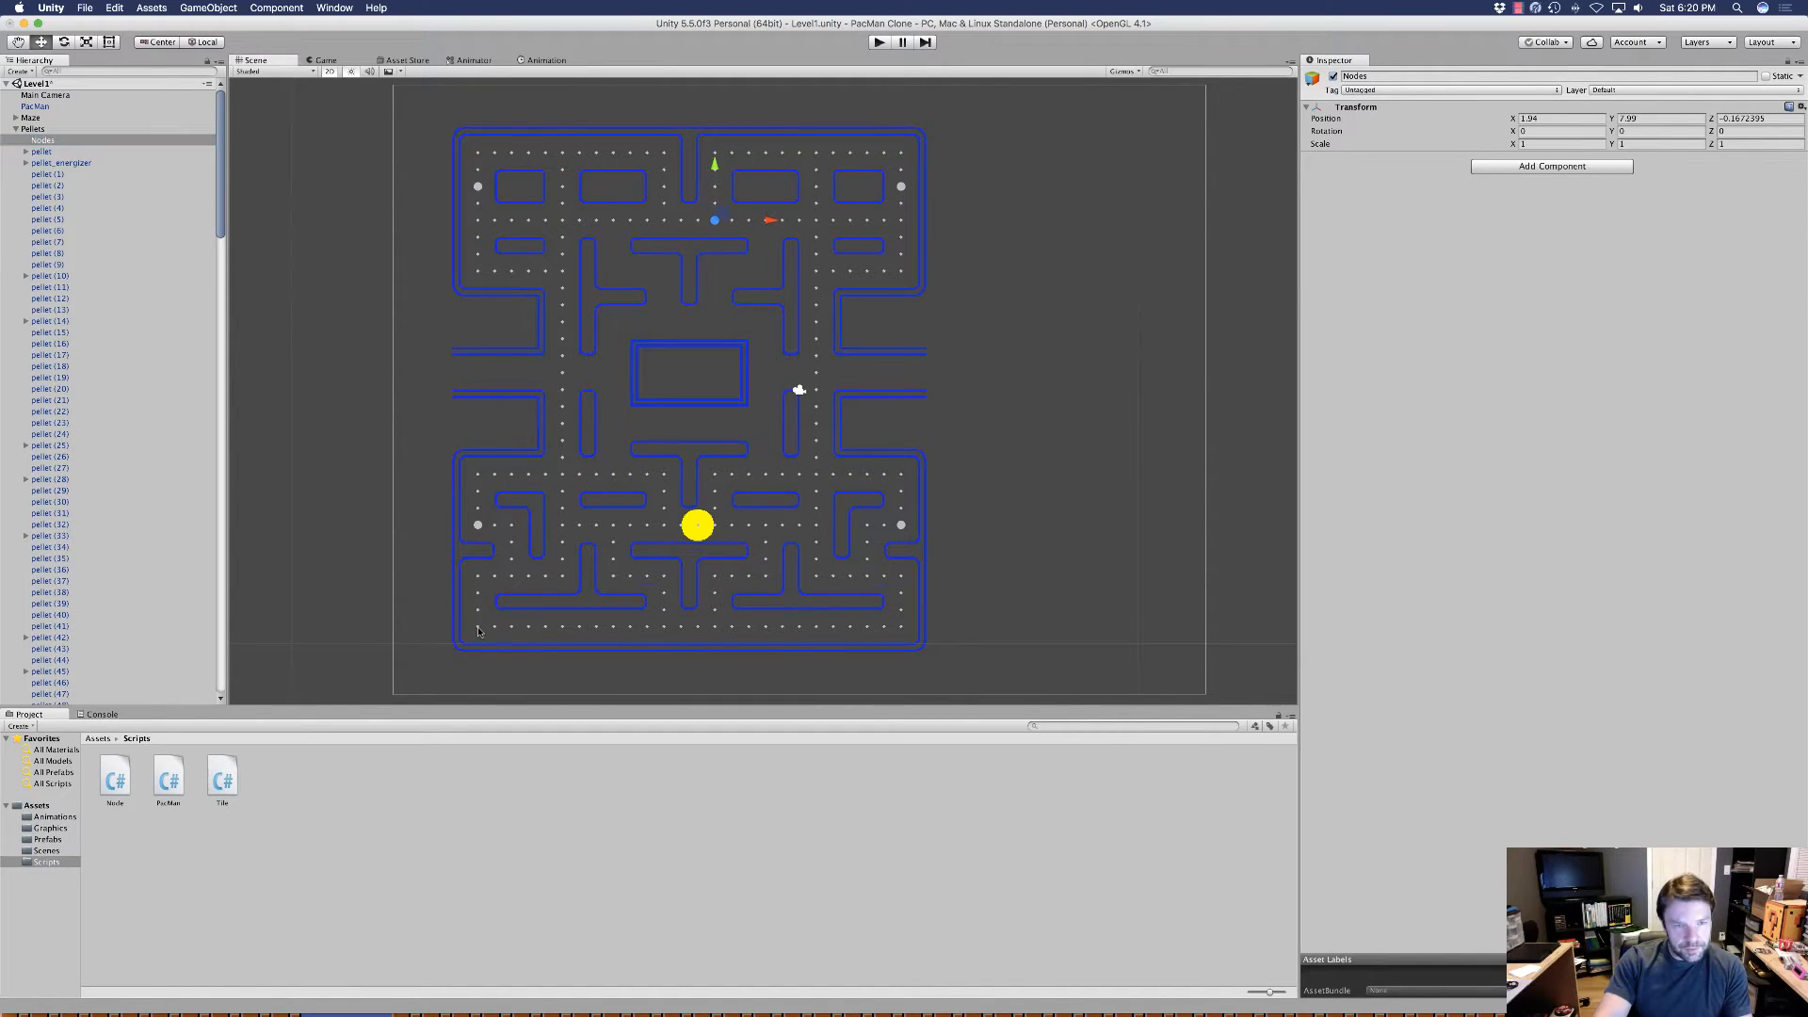
left_click(663, 628, "shift")
left_click(713, 628, "shift")
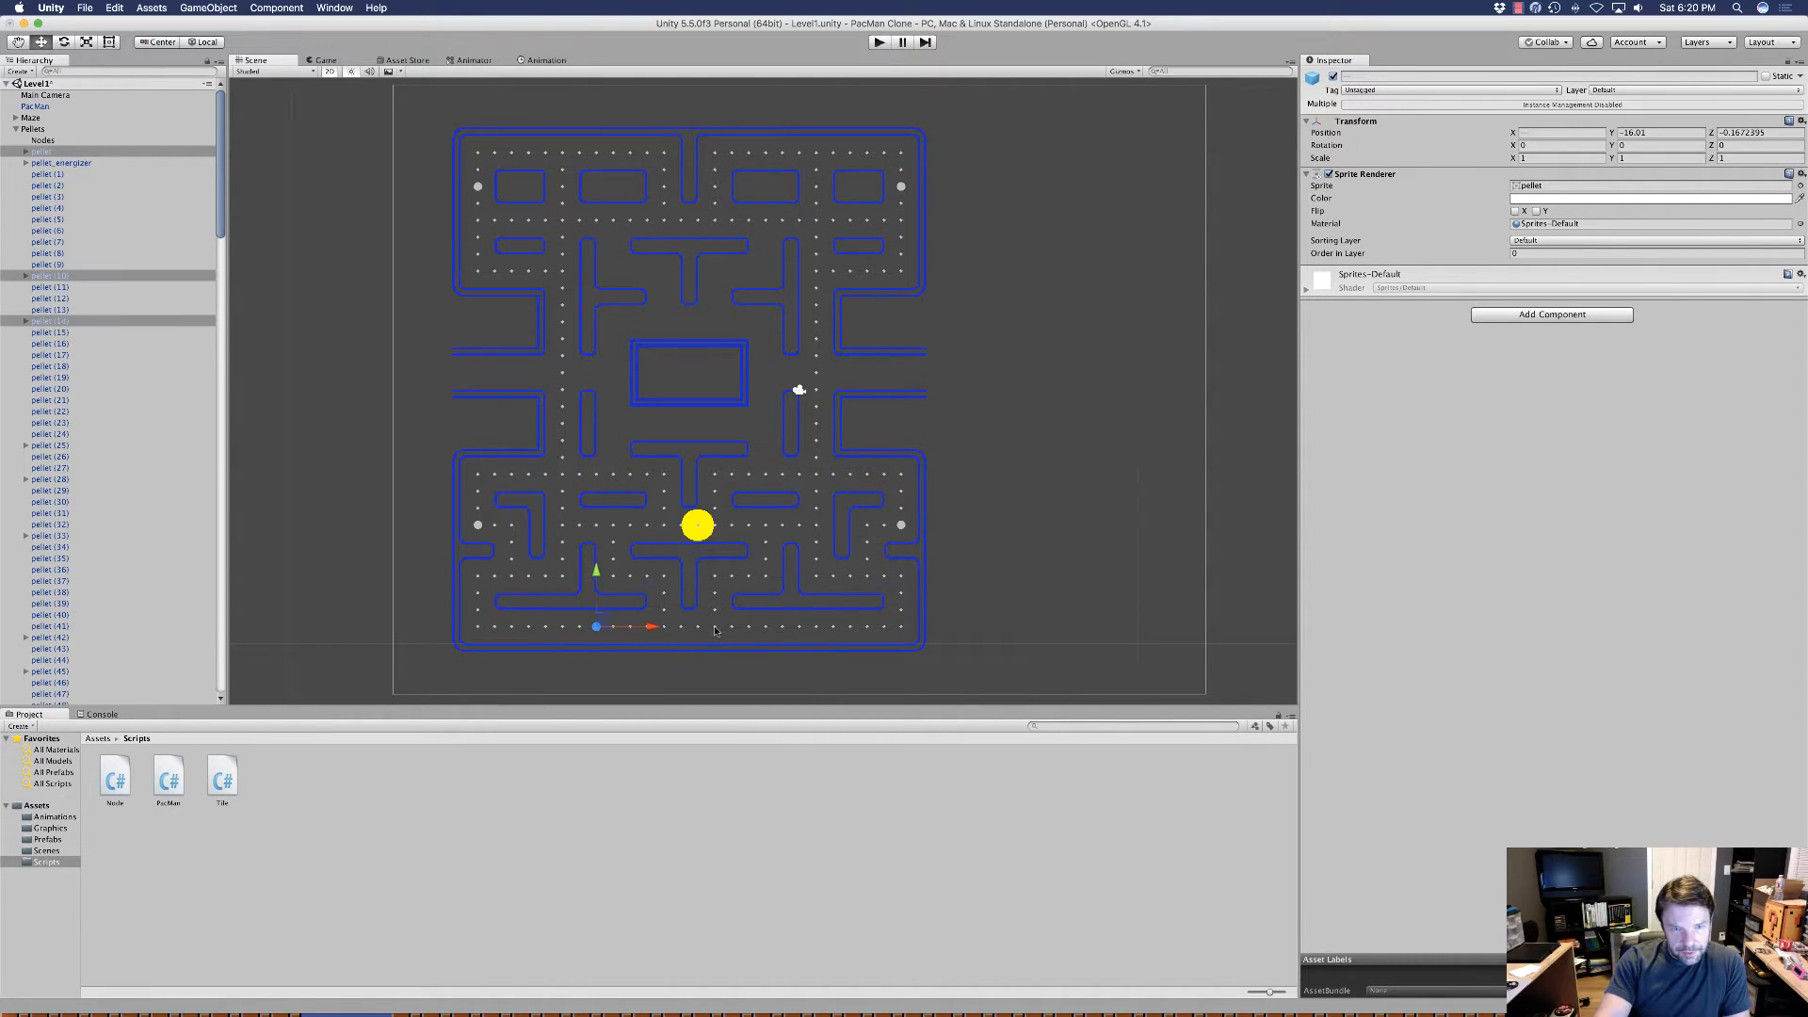
left_click(900, 628, "shift")
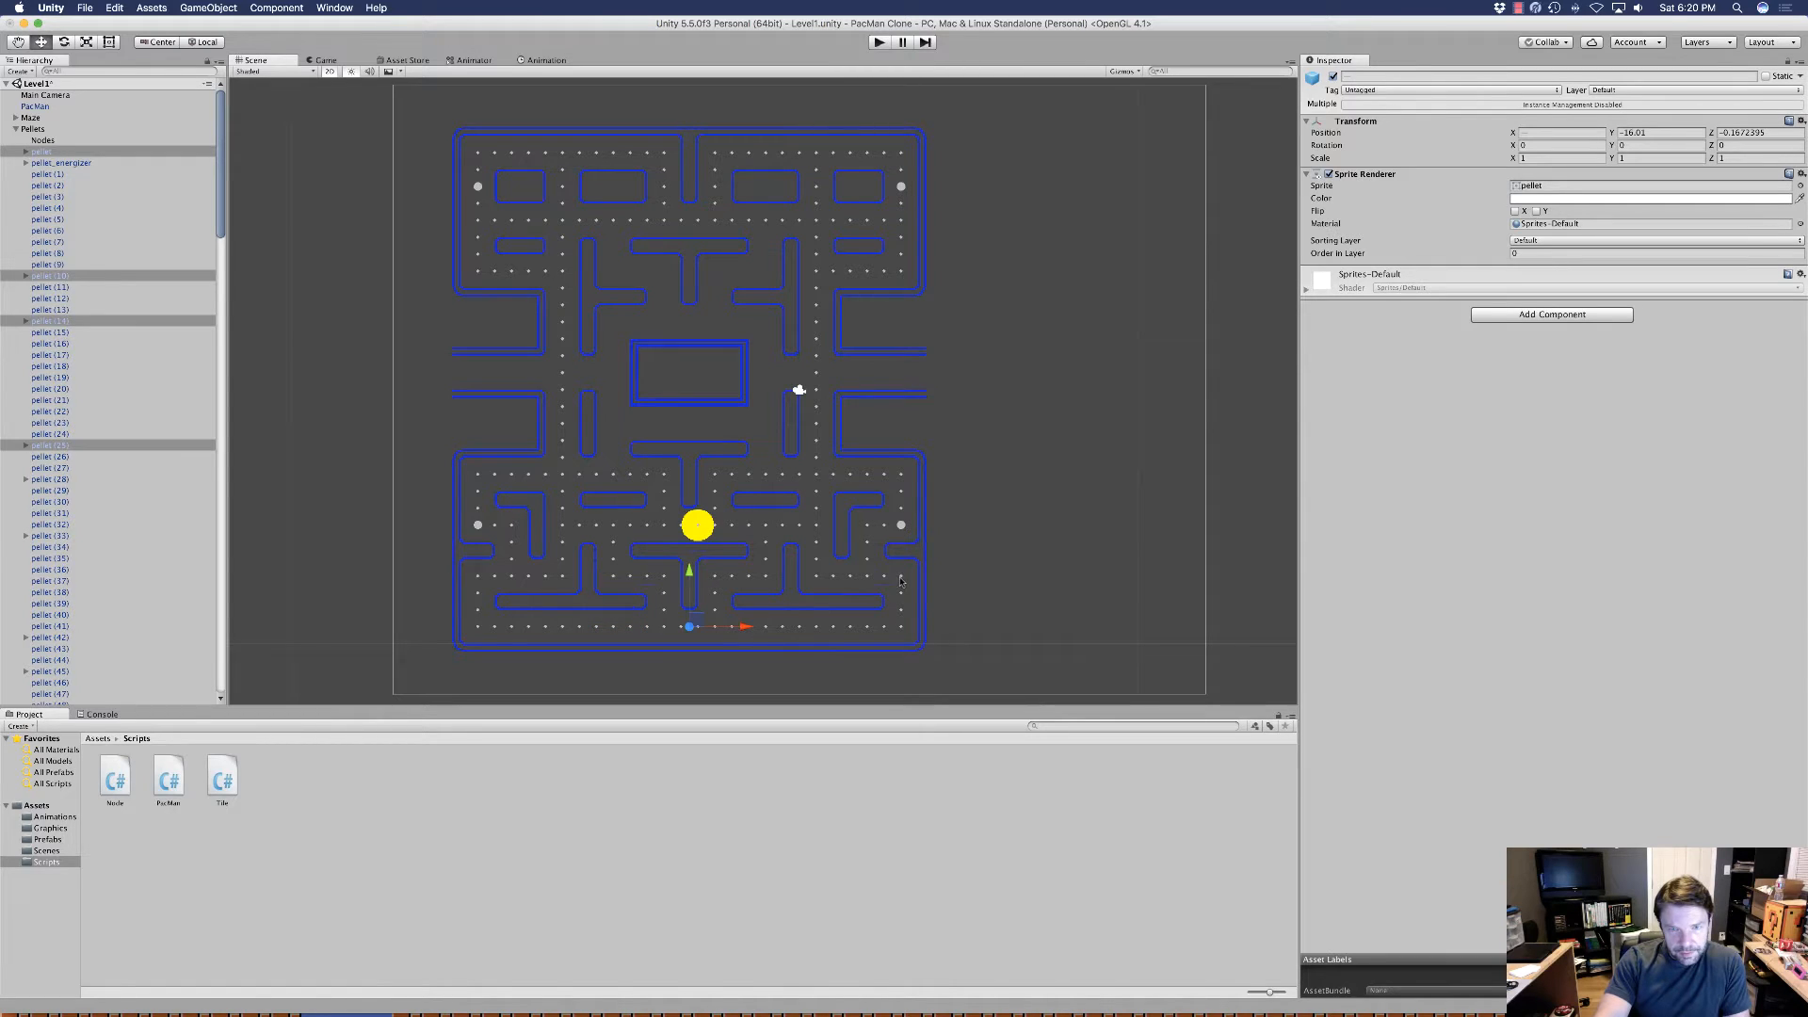
left_click(870, 577, "shift")
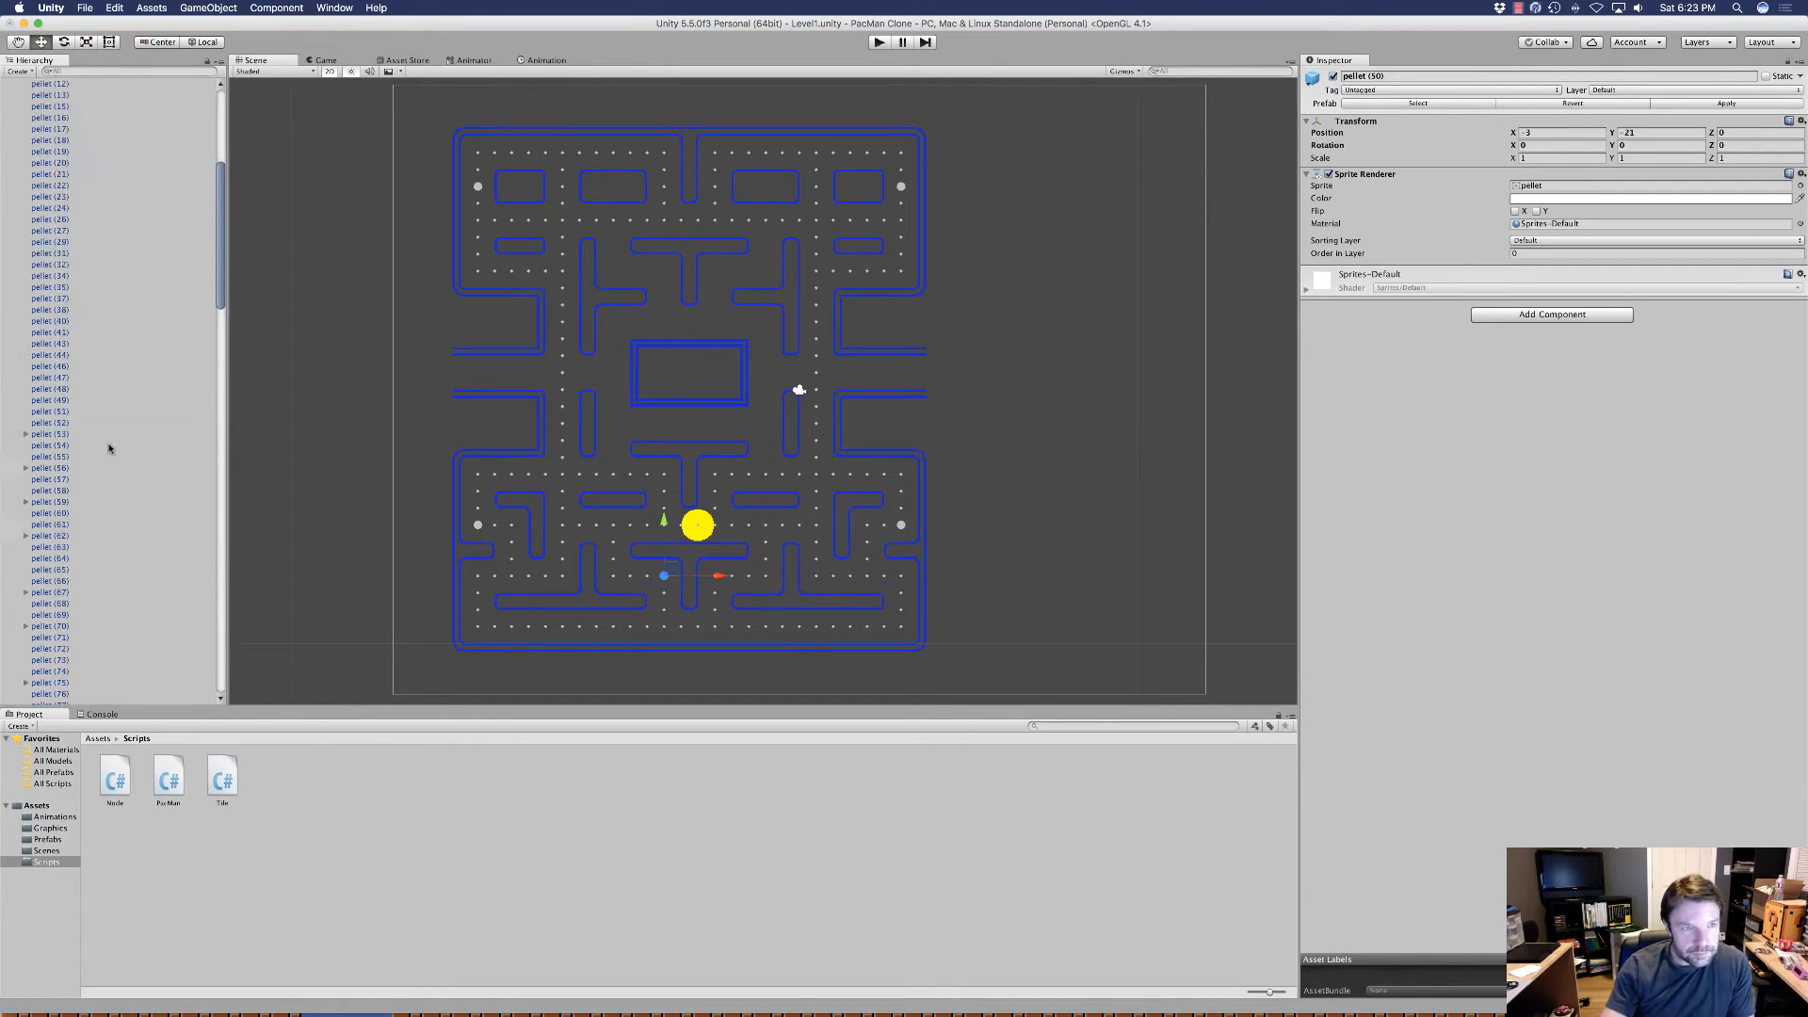
Sort the corner and junction pellets under Nodes and the remaining pellets under NonNodes, and collapse the Nodes group.
left_click(51, 268)
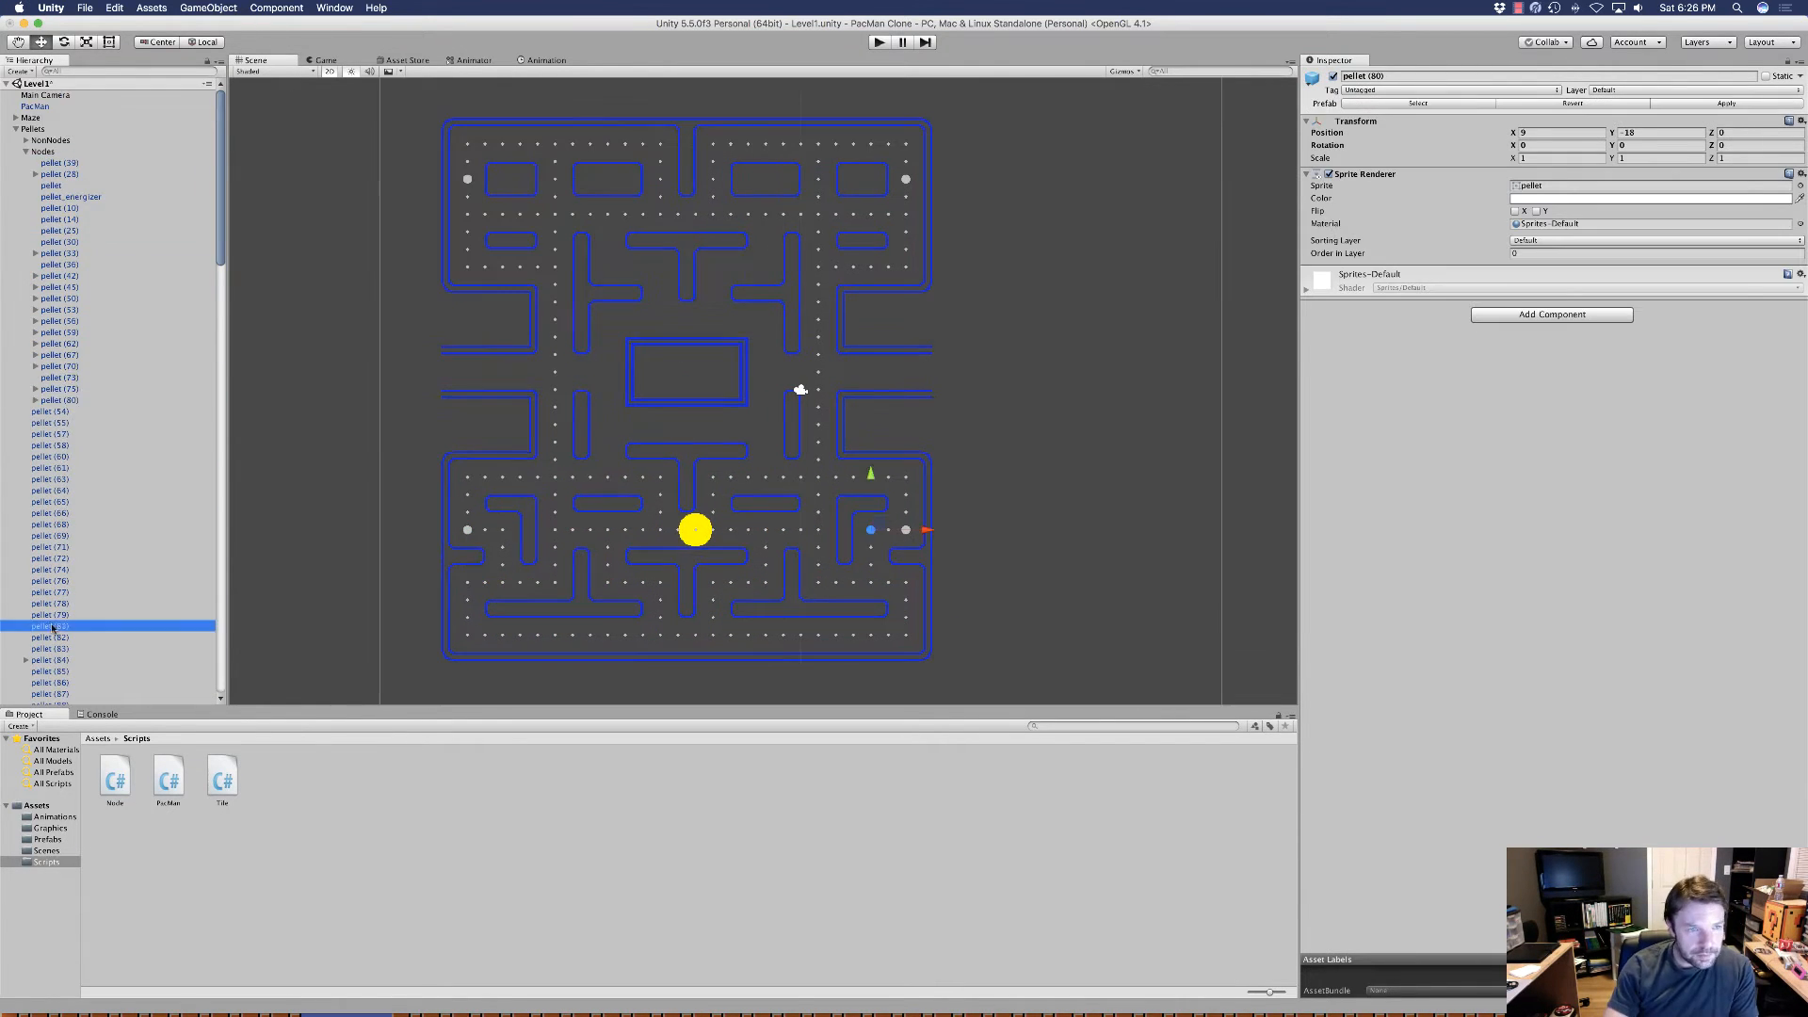
left_click(65, 391)
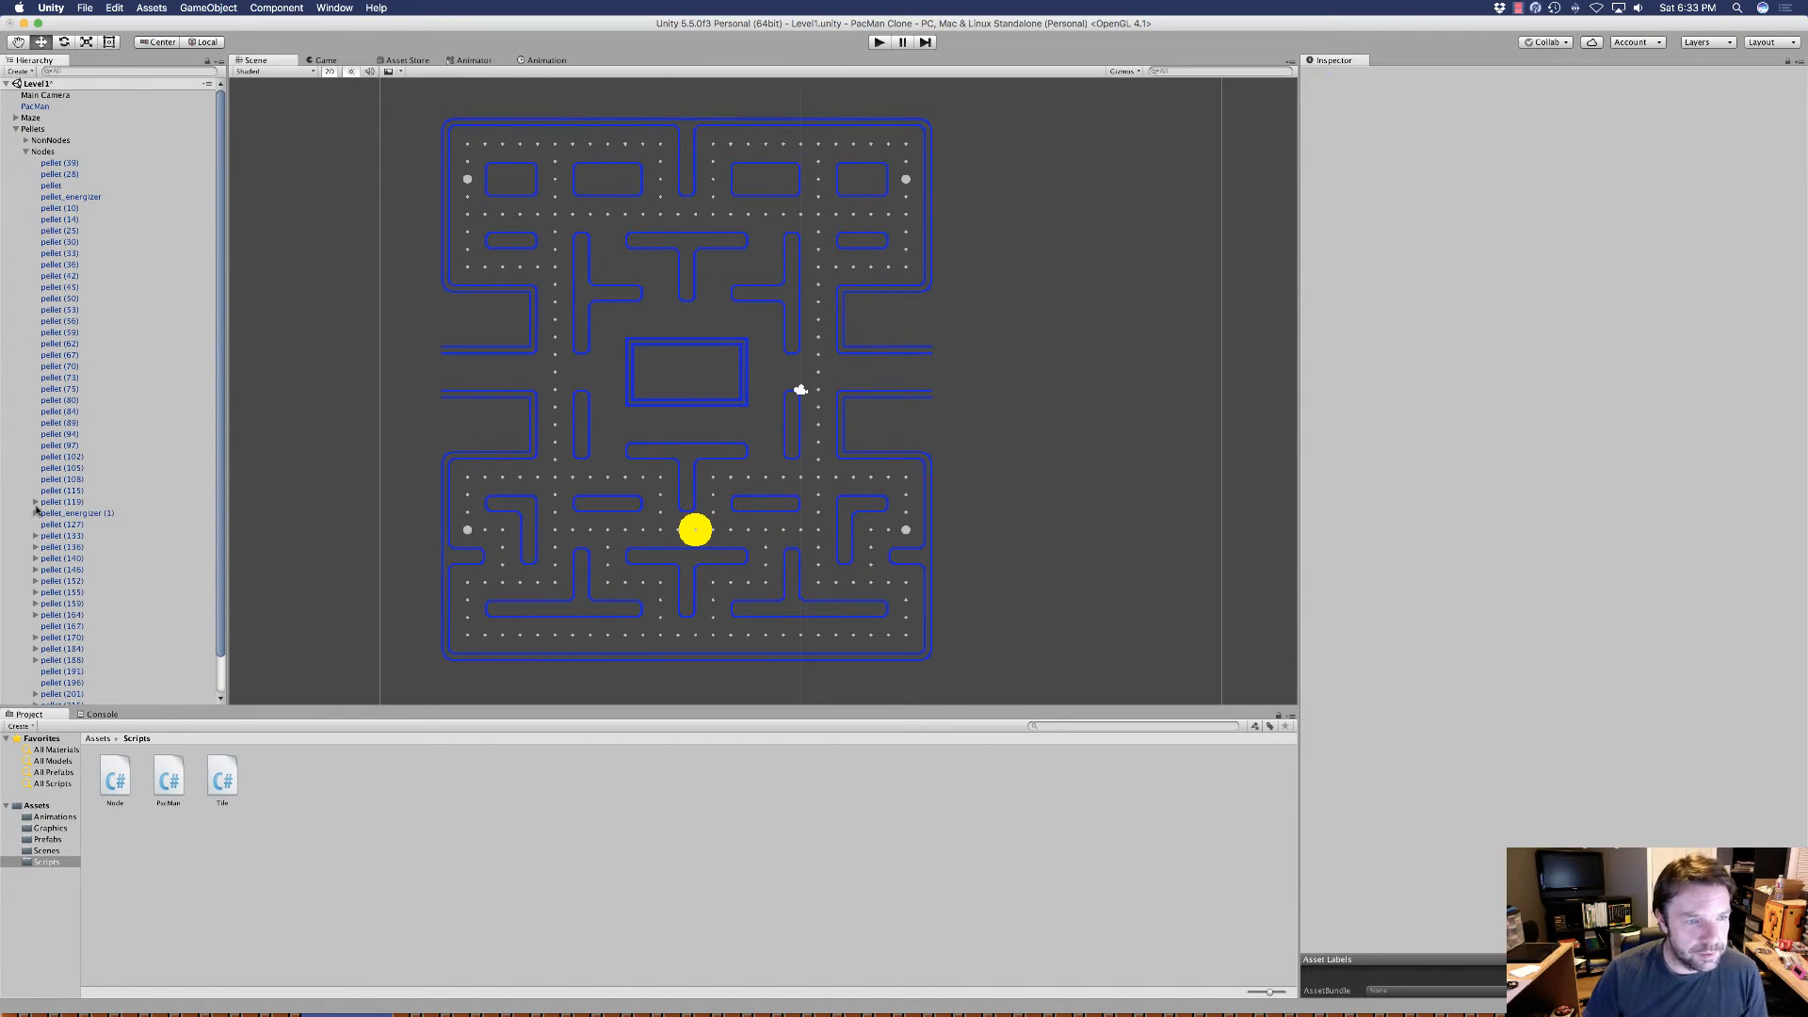
scroll(117, 572, "down", 2)
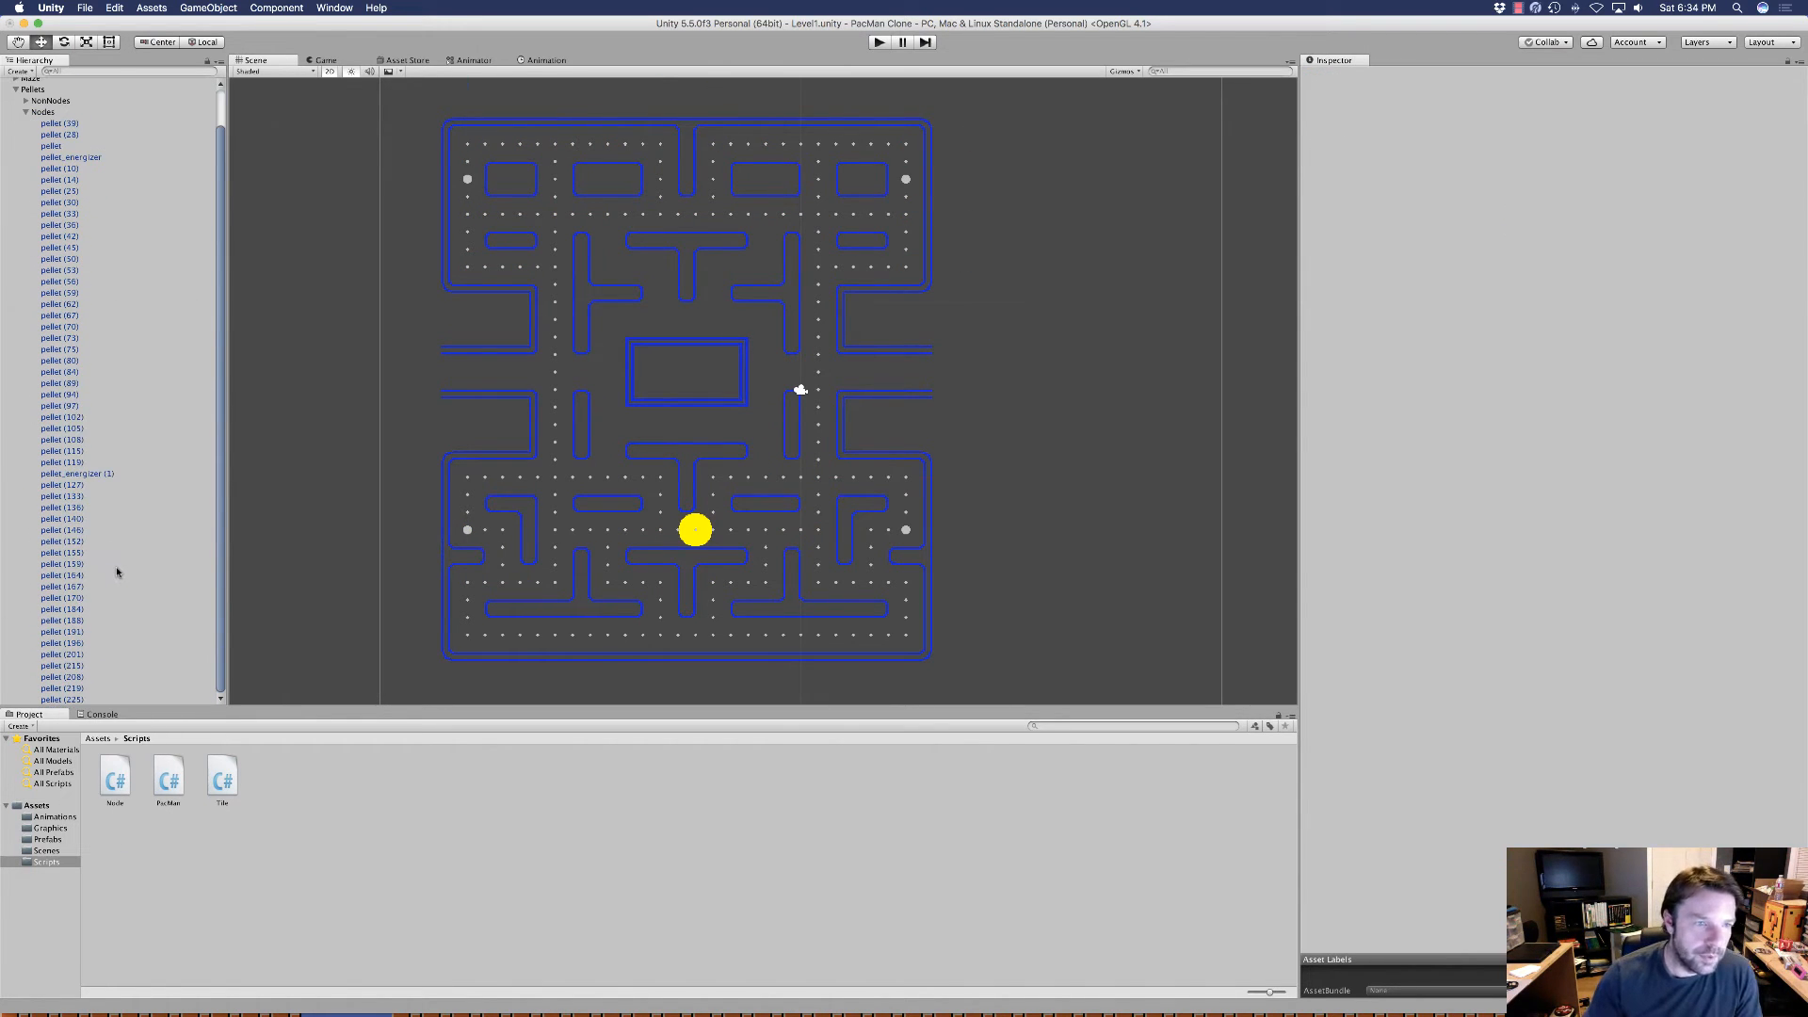
left_click(26, 112)
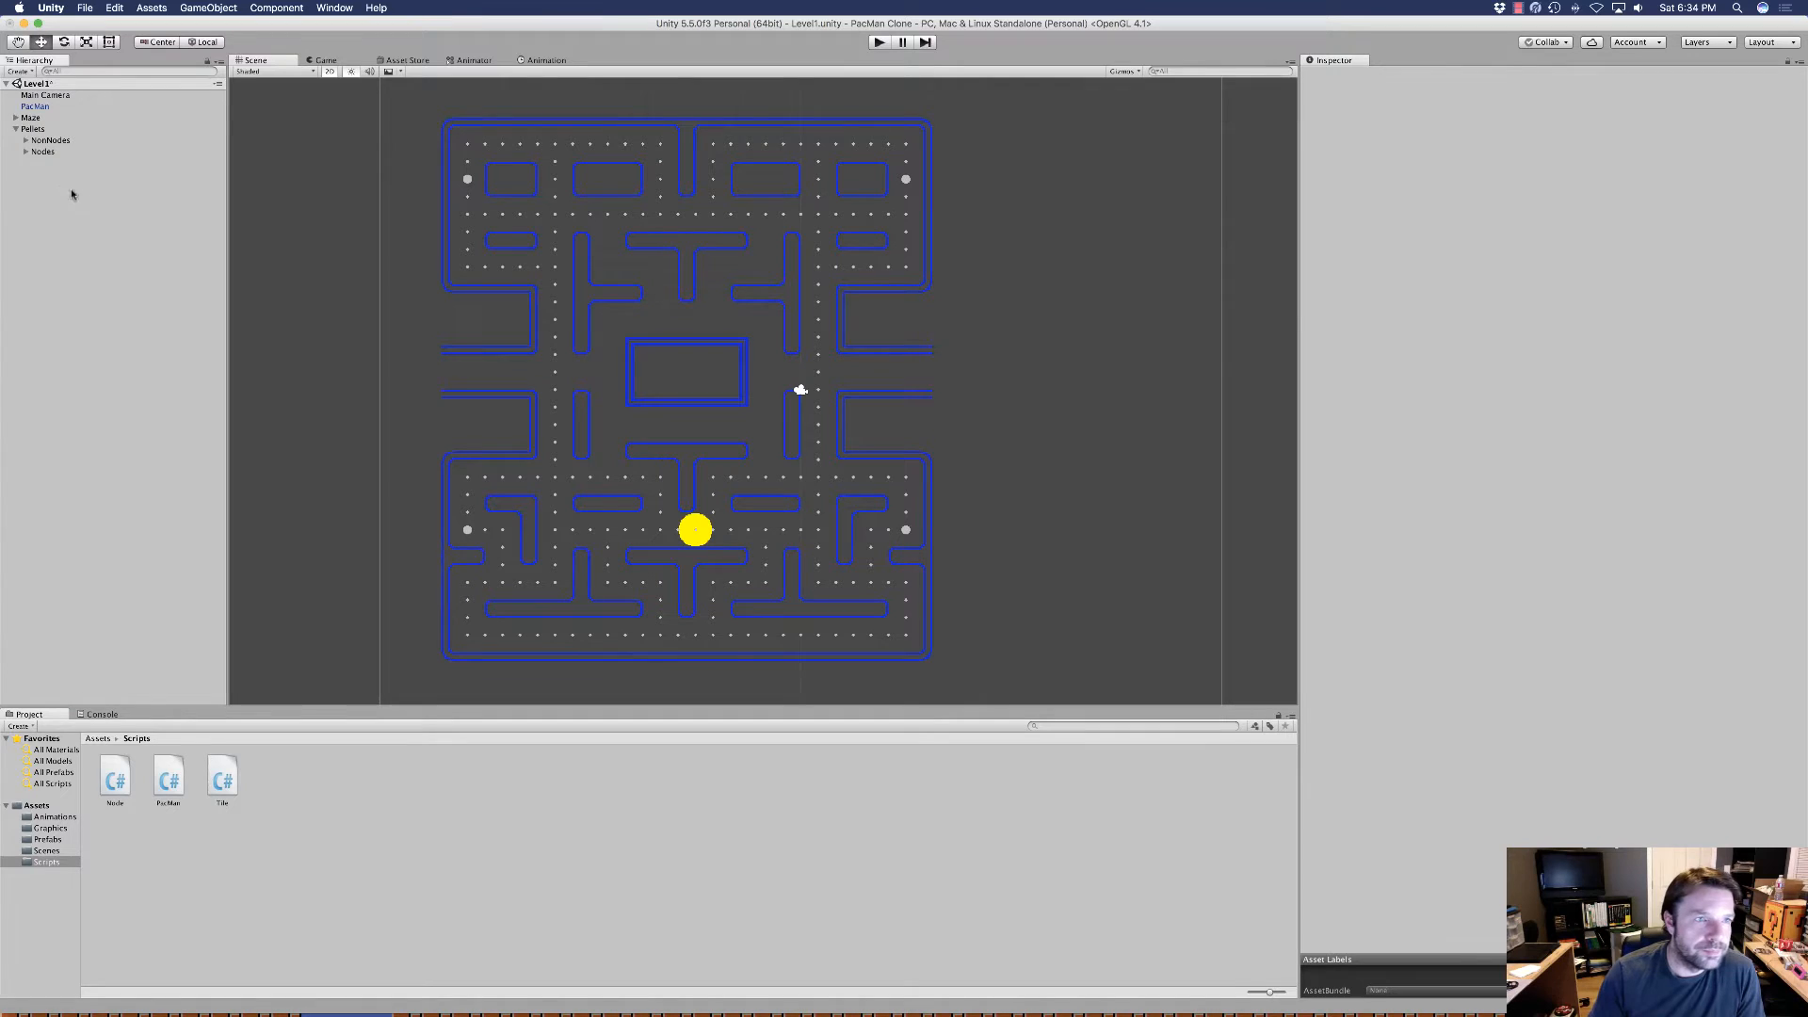
Go through the pellets in the Nodes group one by one, from pellet (39) to pellet (225), checking each one's place in the maze.
left_click(34, 129)
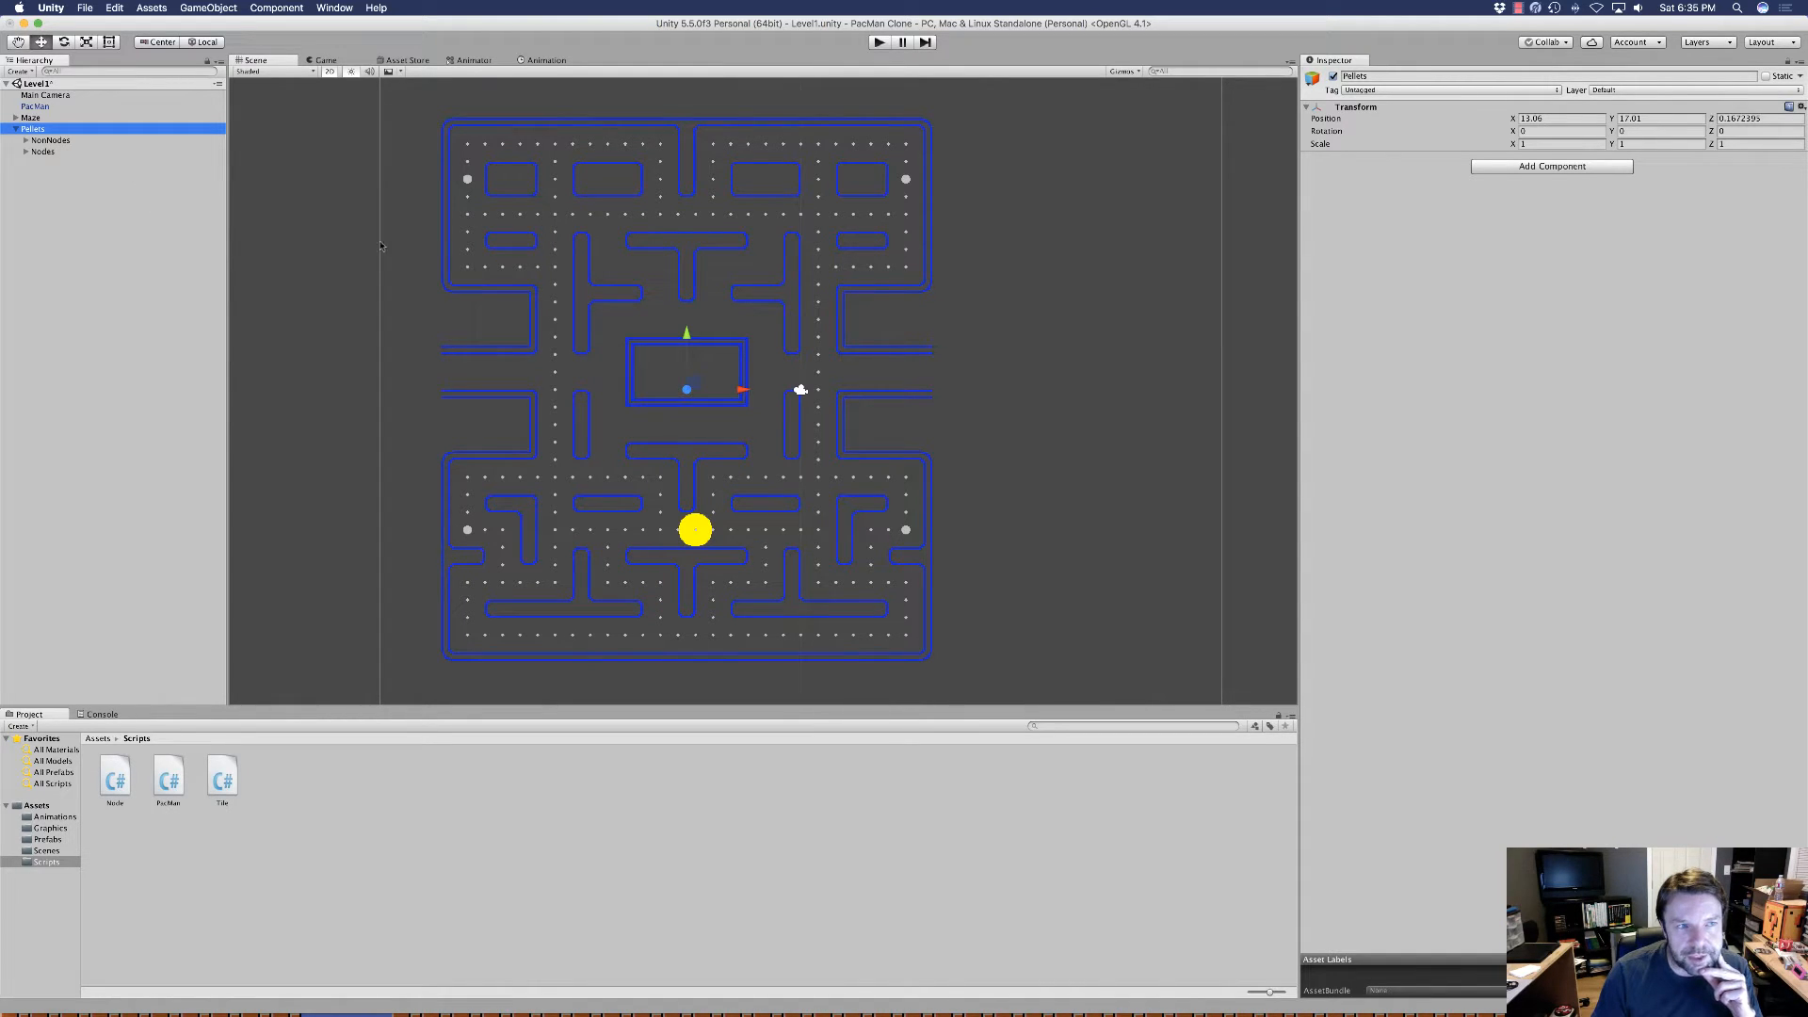
left_click(26, 153)
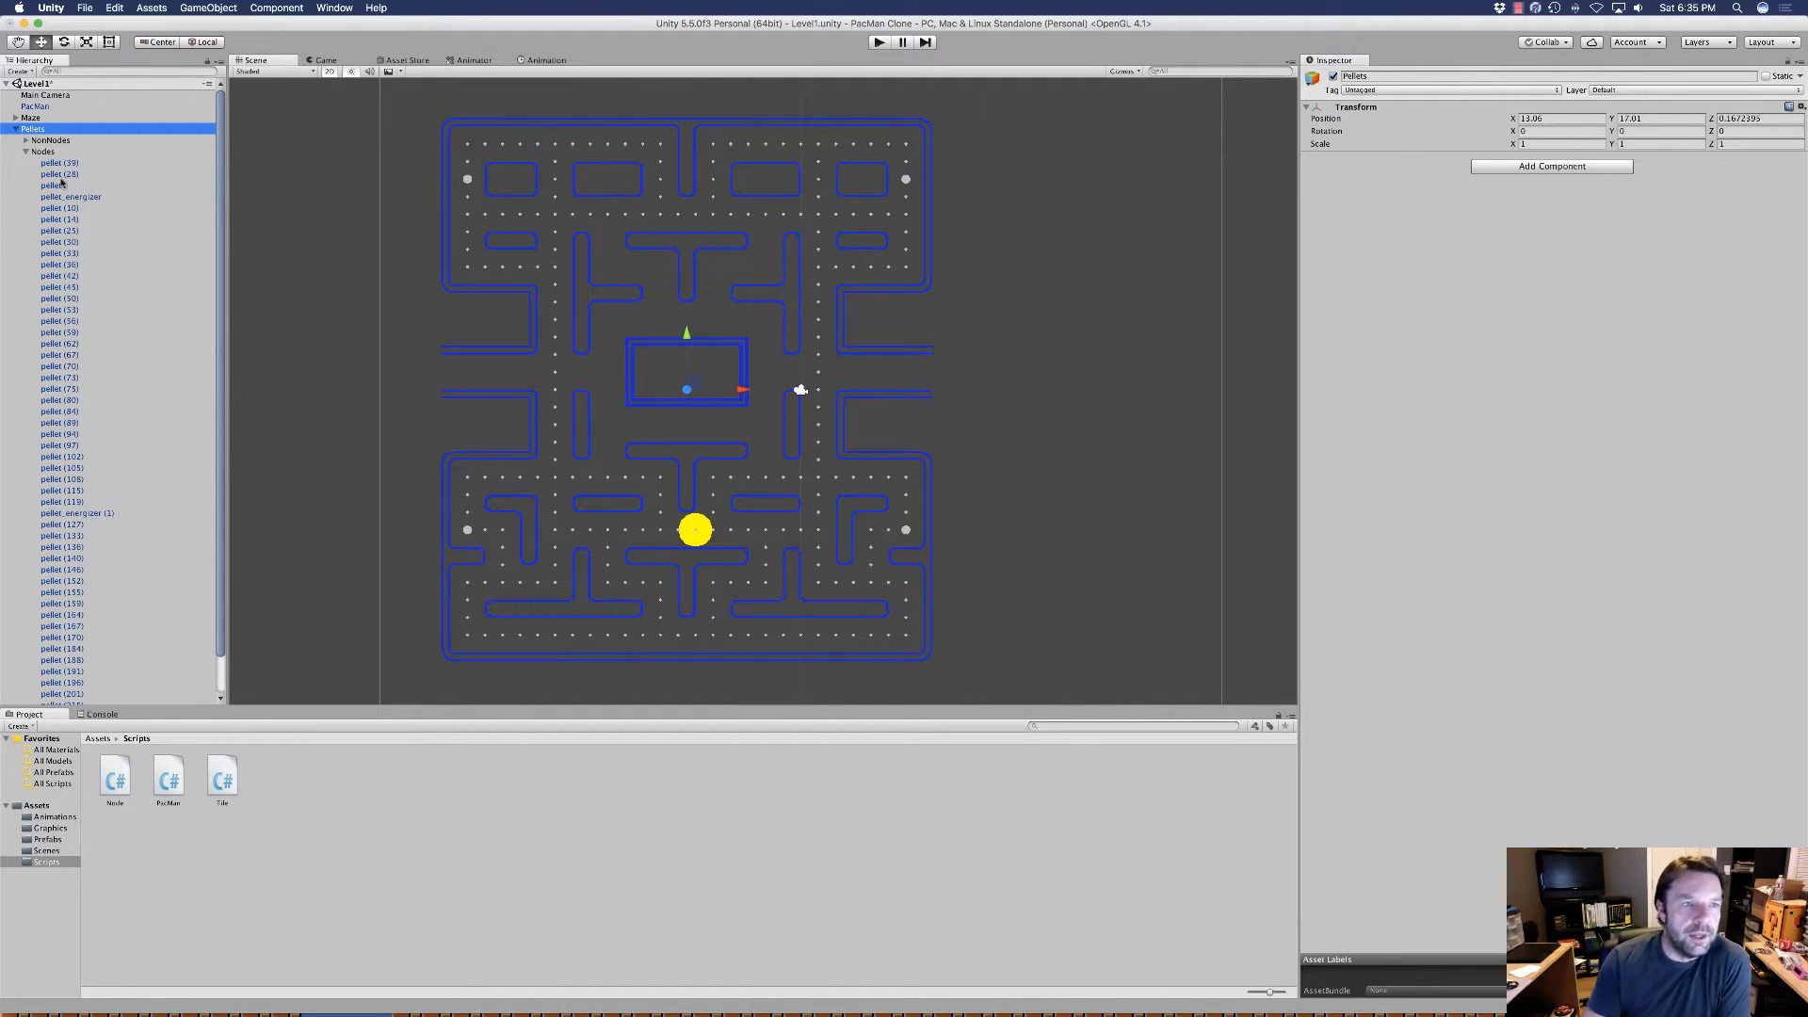
left_click(53, 164)
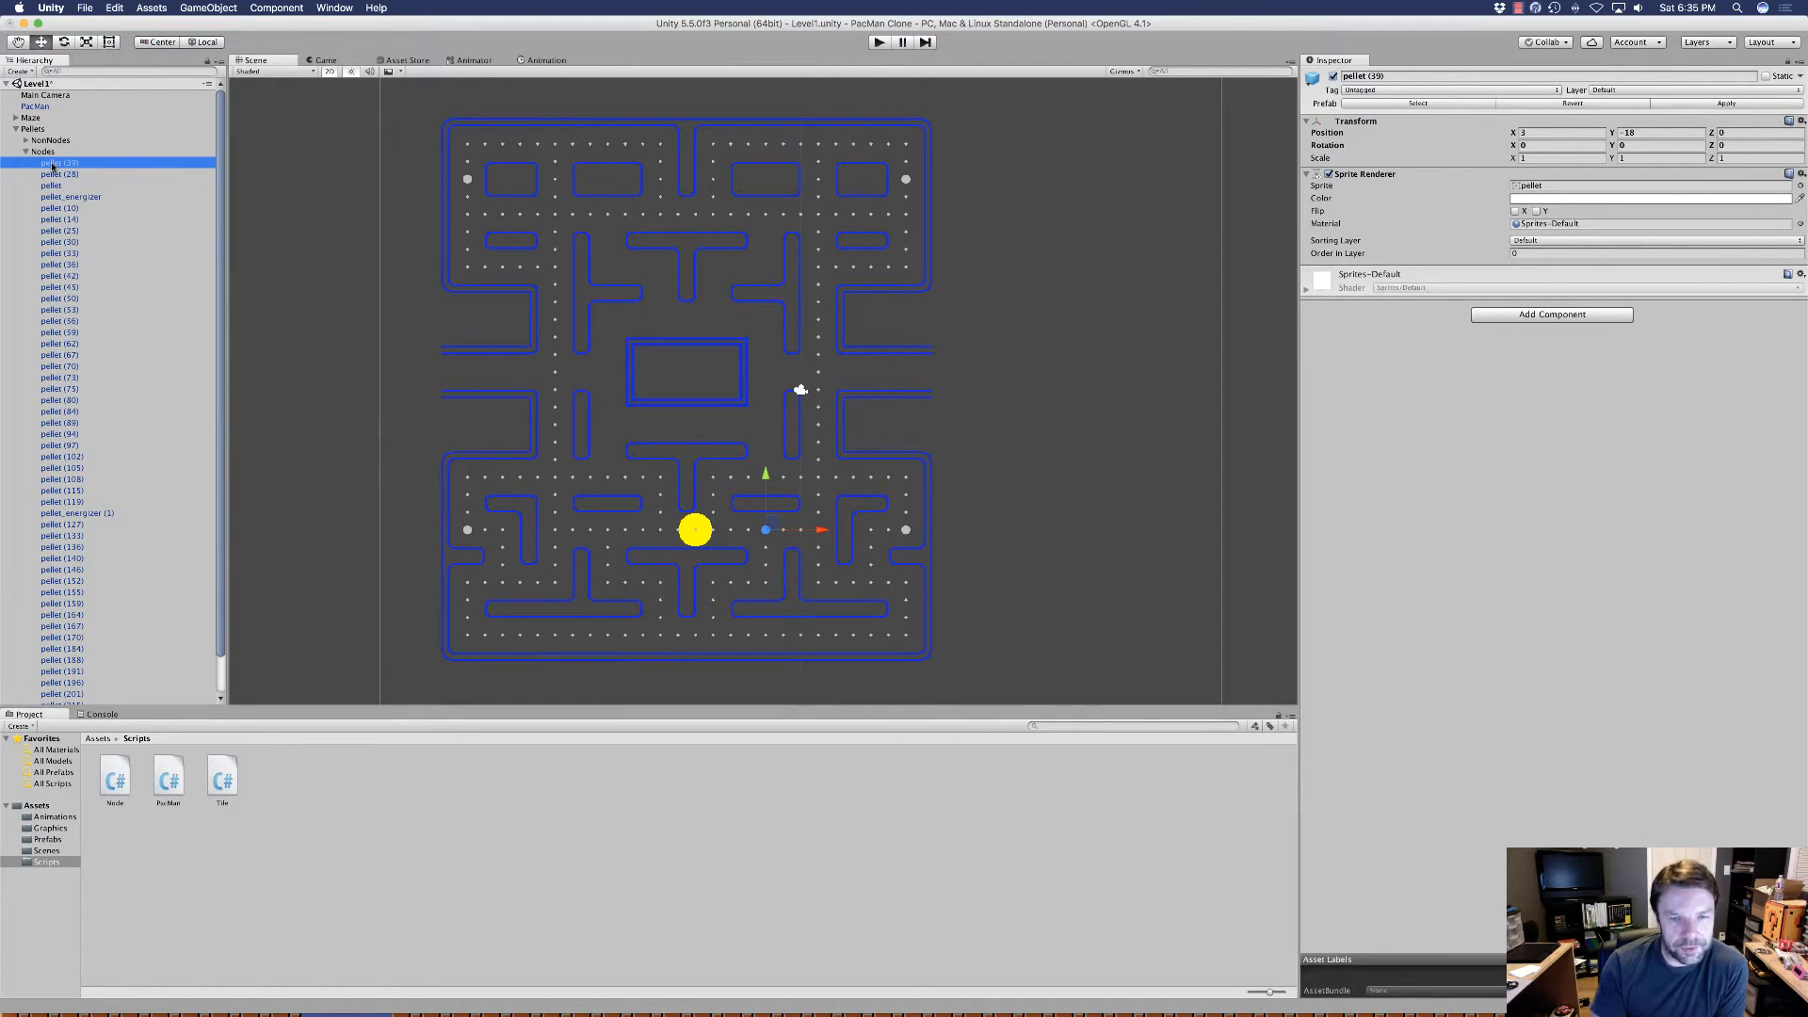
key("Down")
key("Down")
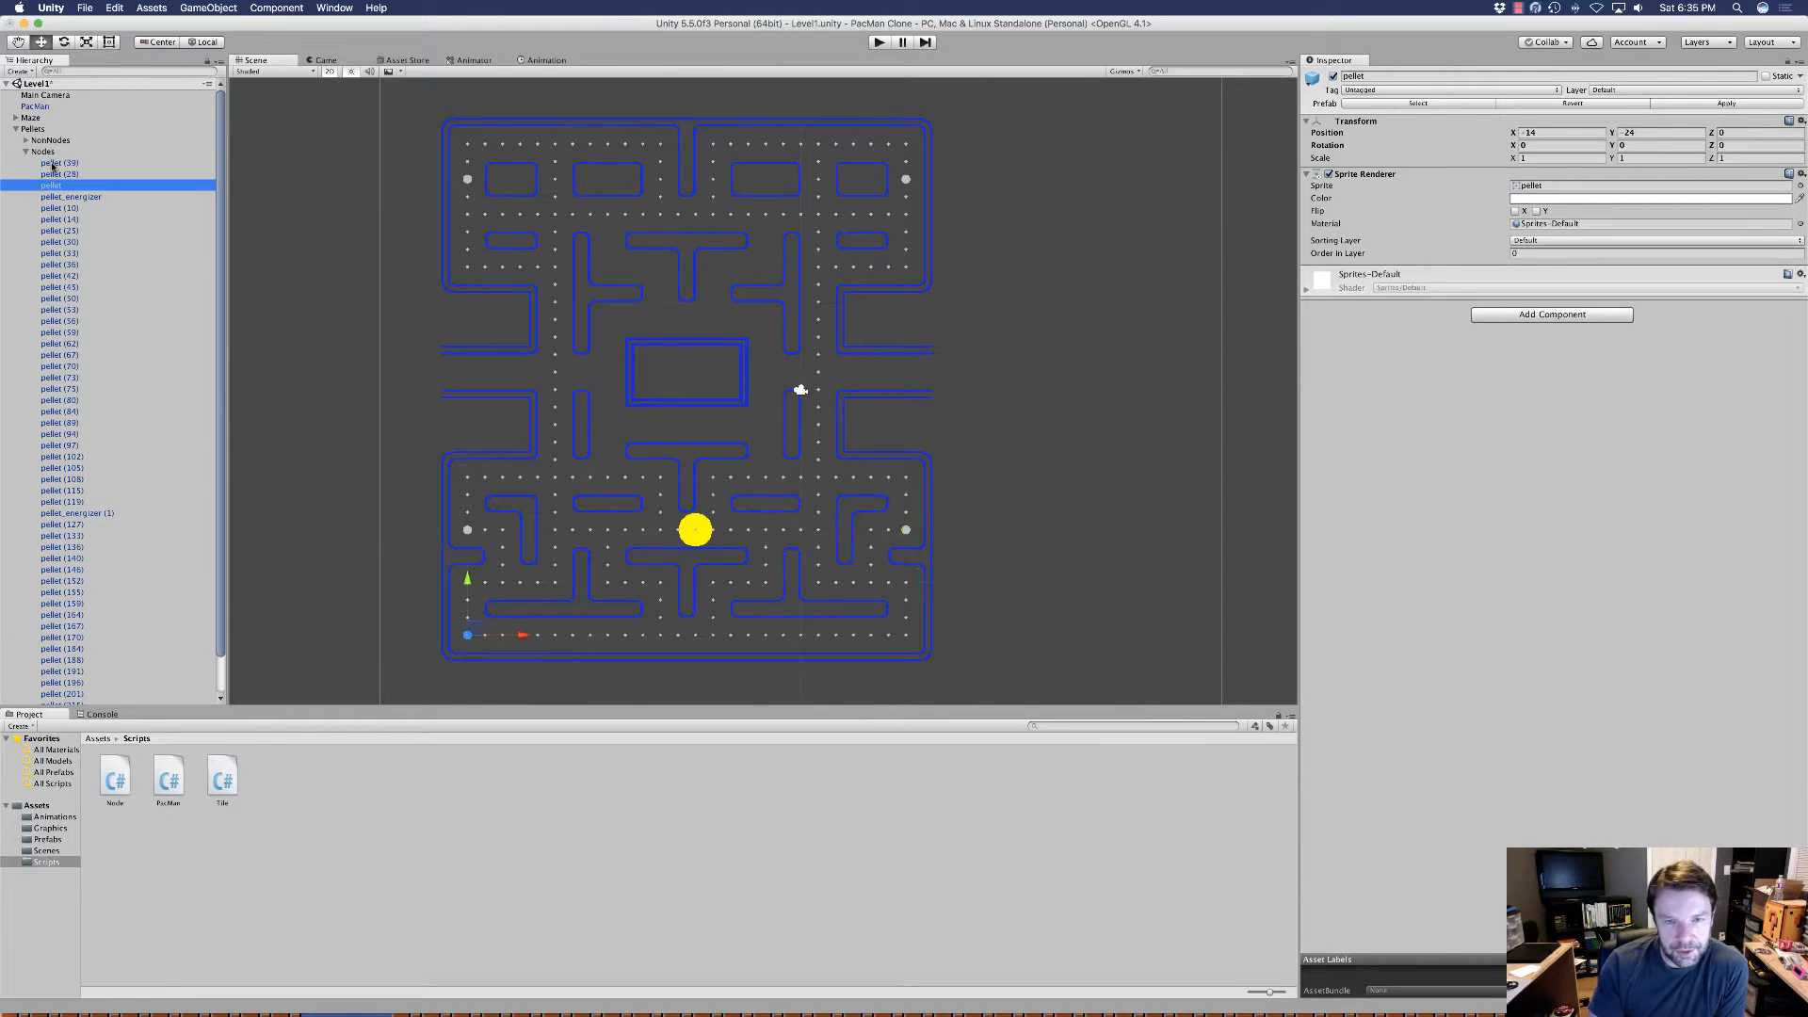
key("Down")
key("Down")
key("Down")
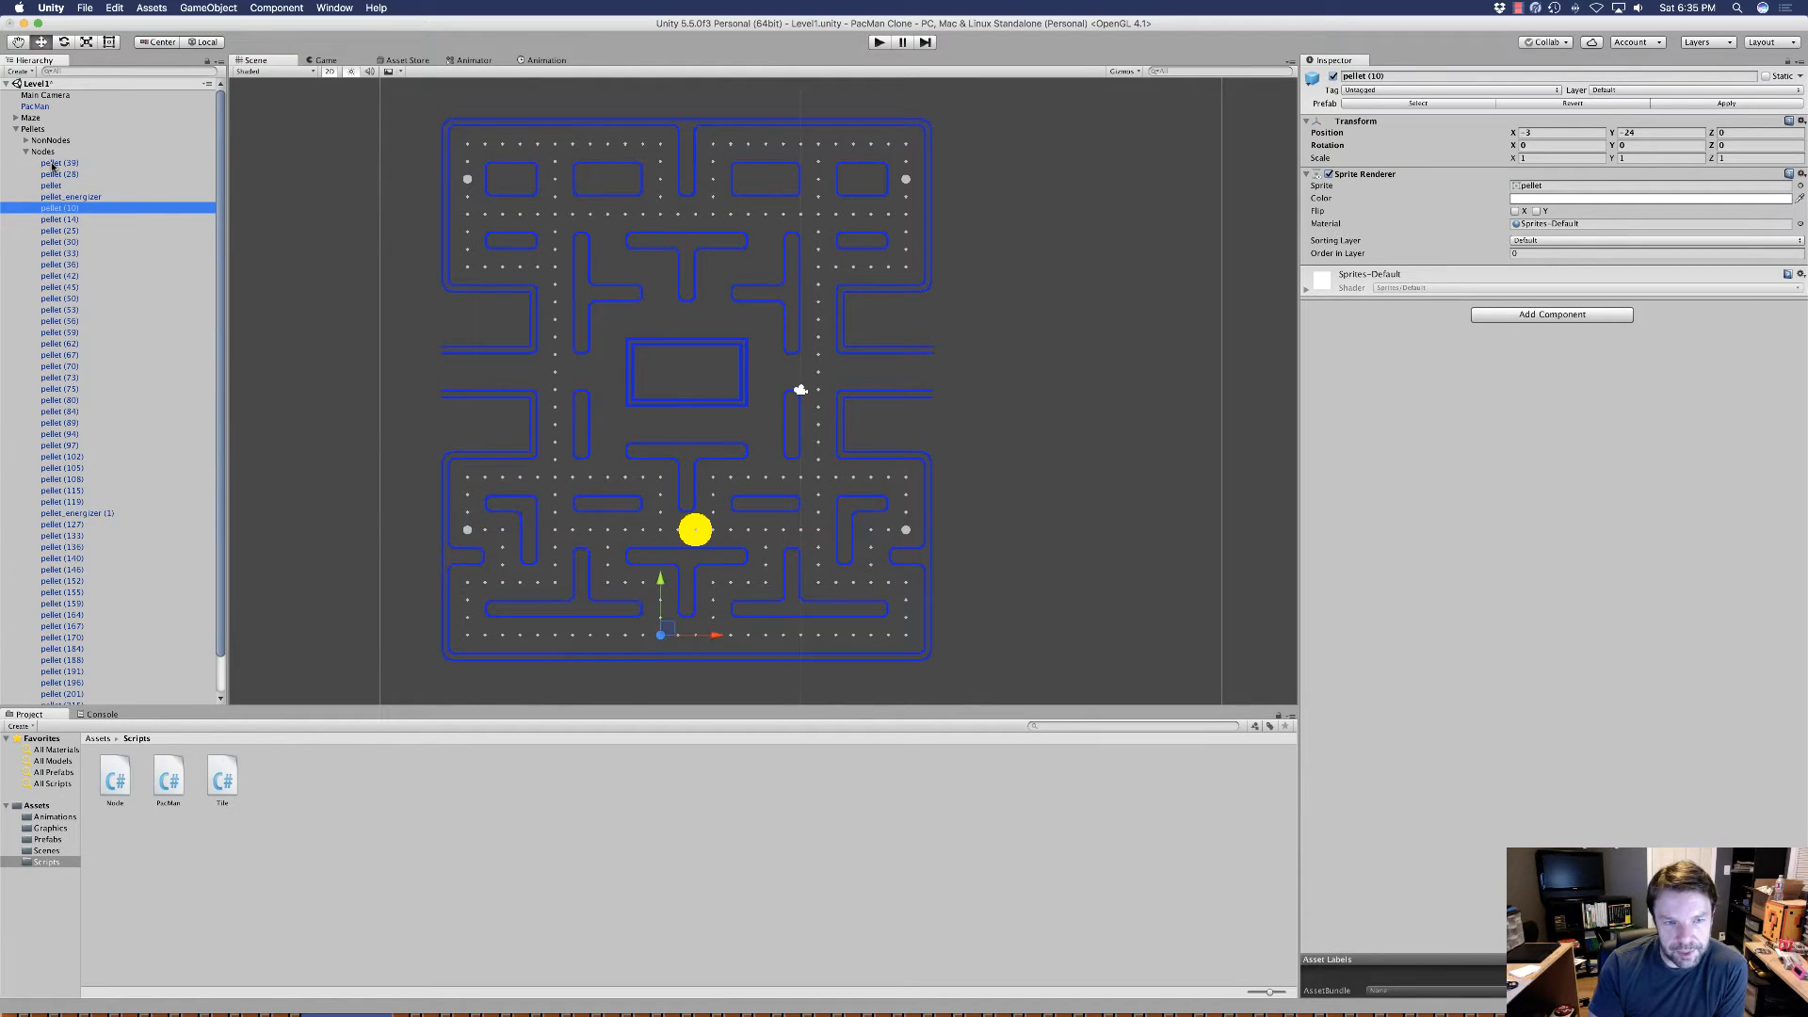
key("Down")
key("Down")
key("Down")
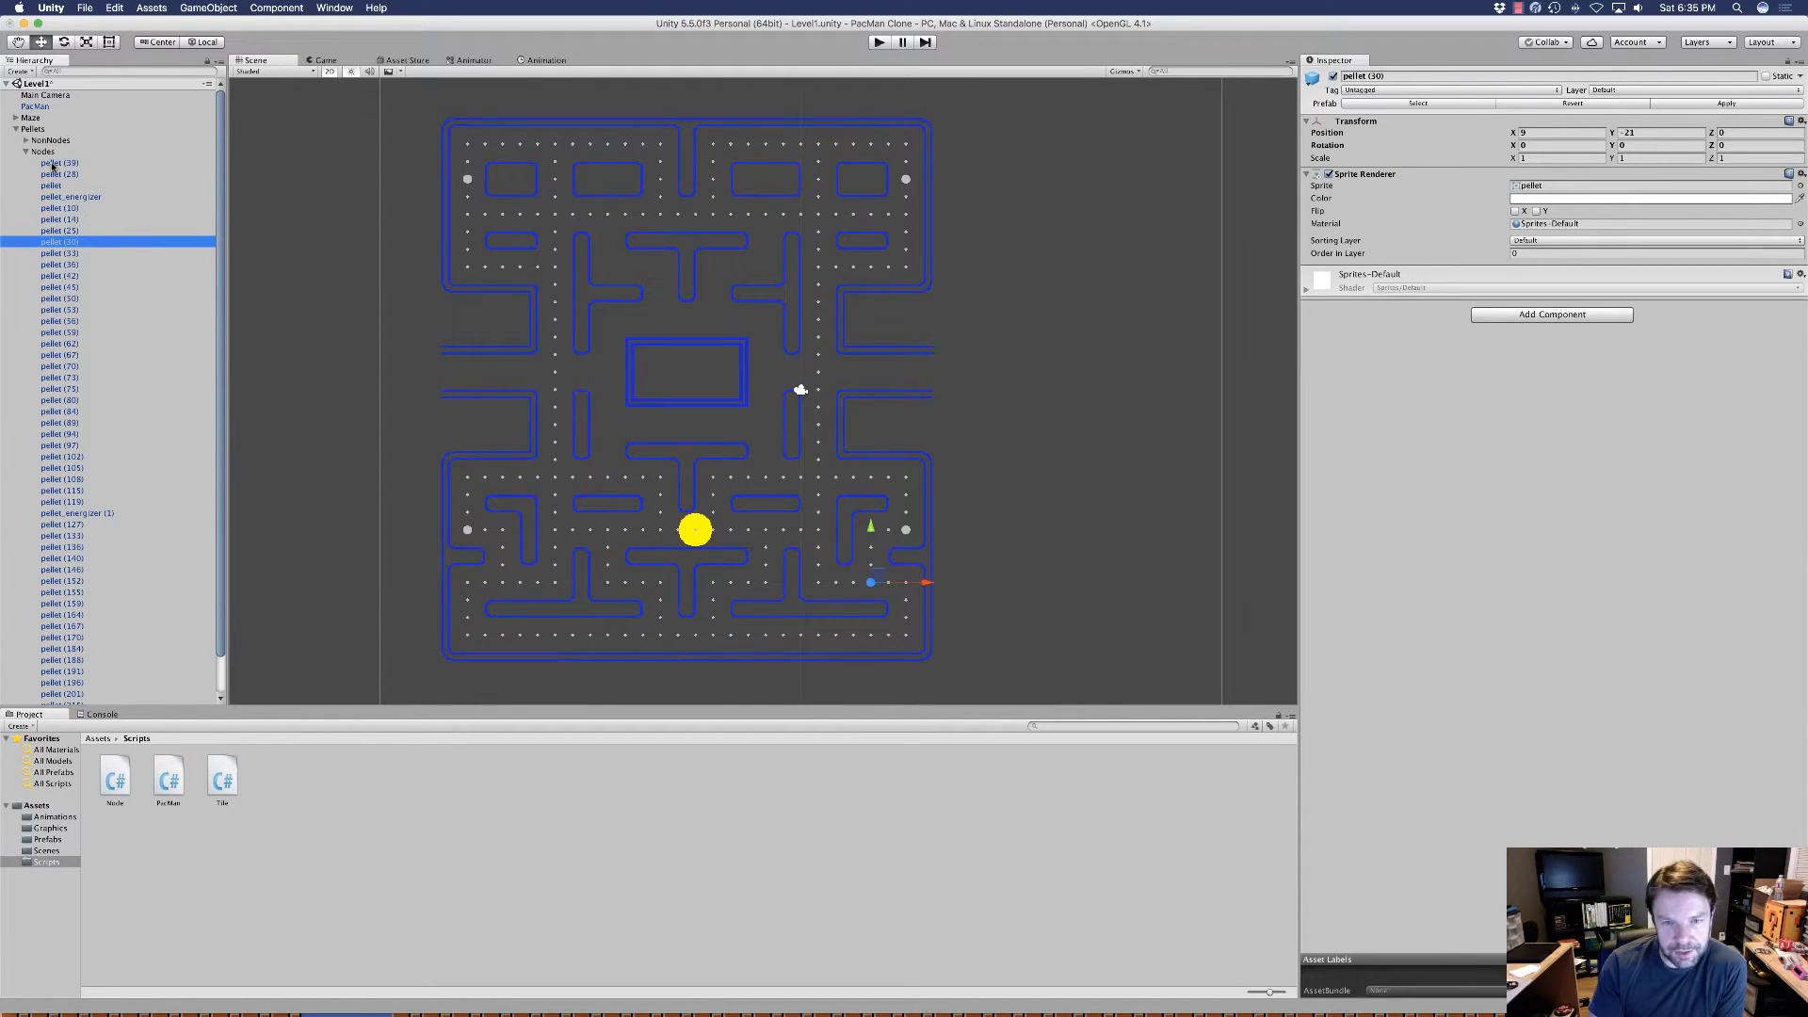
key("Down")
key("Down")
key("Down")
key("Down")
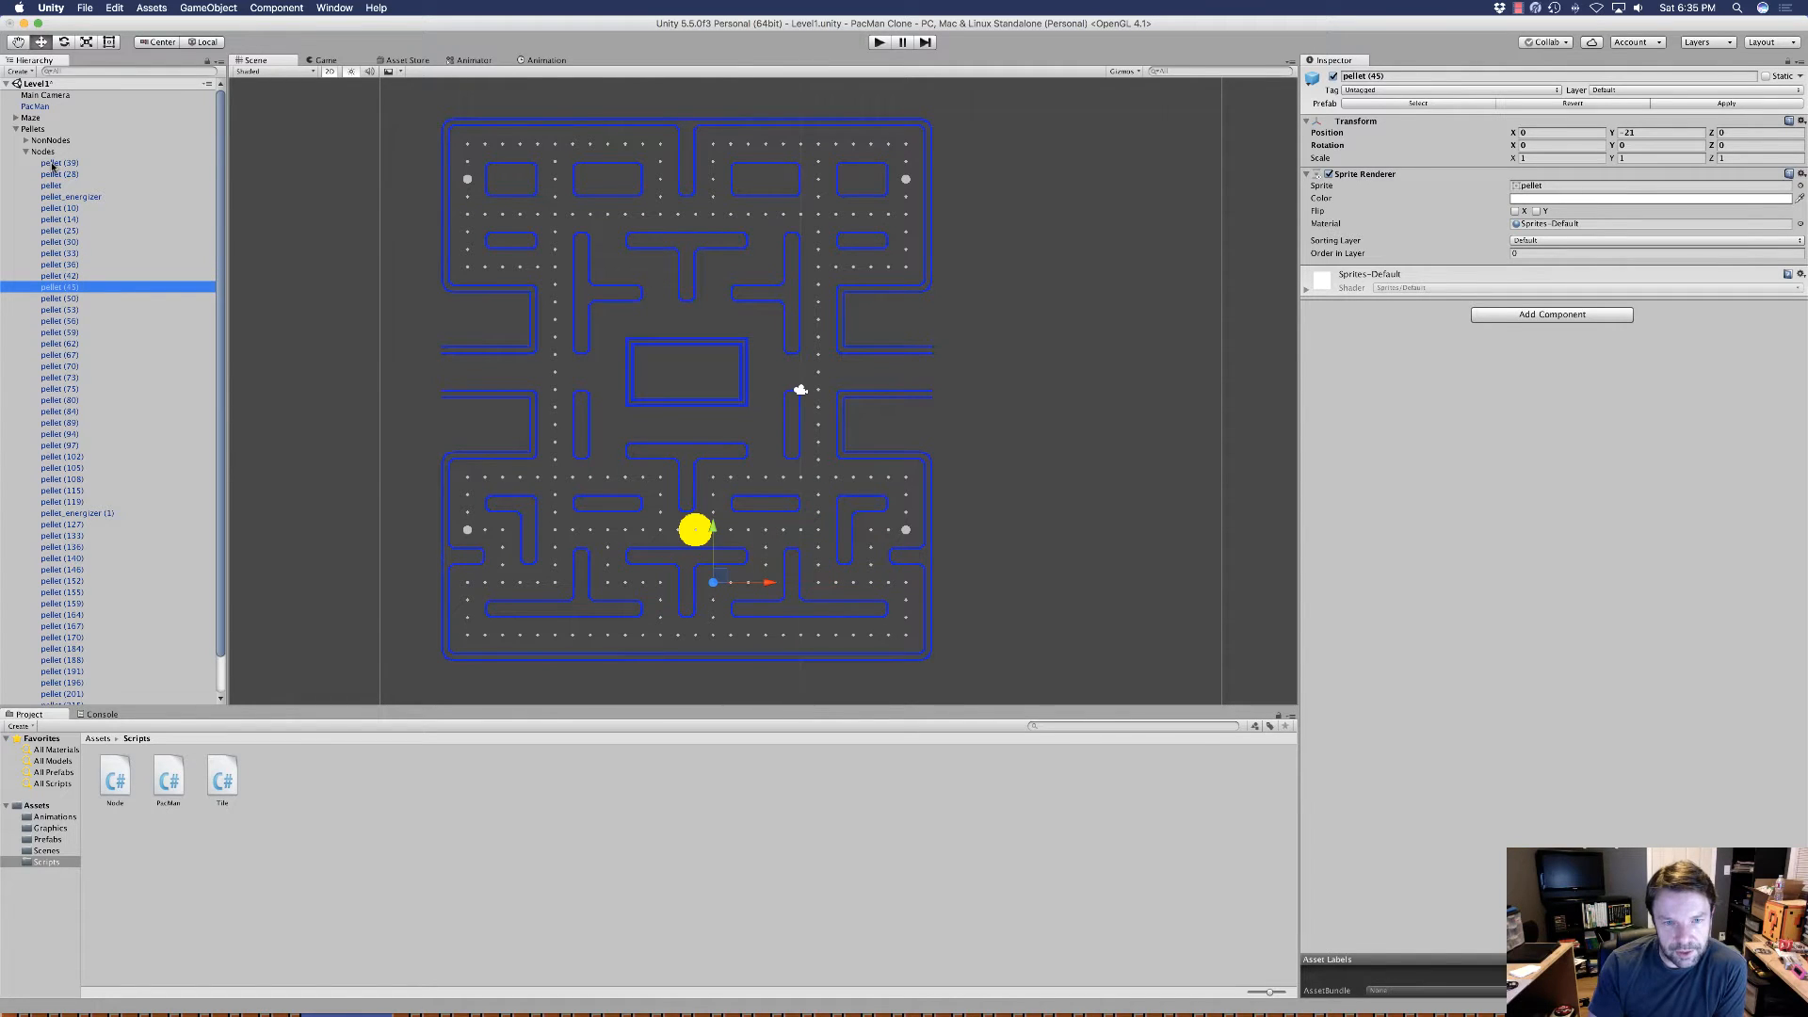
key("Down")
key("Down")
key("Down")
key("Down")
key("Down")
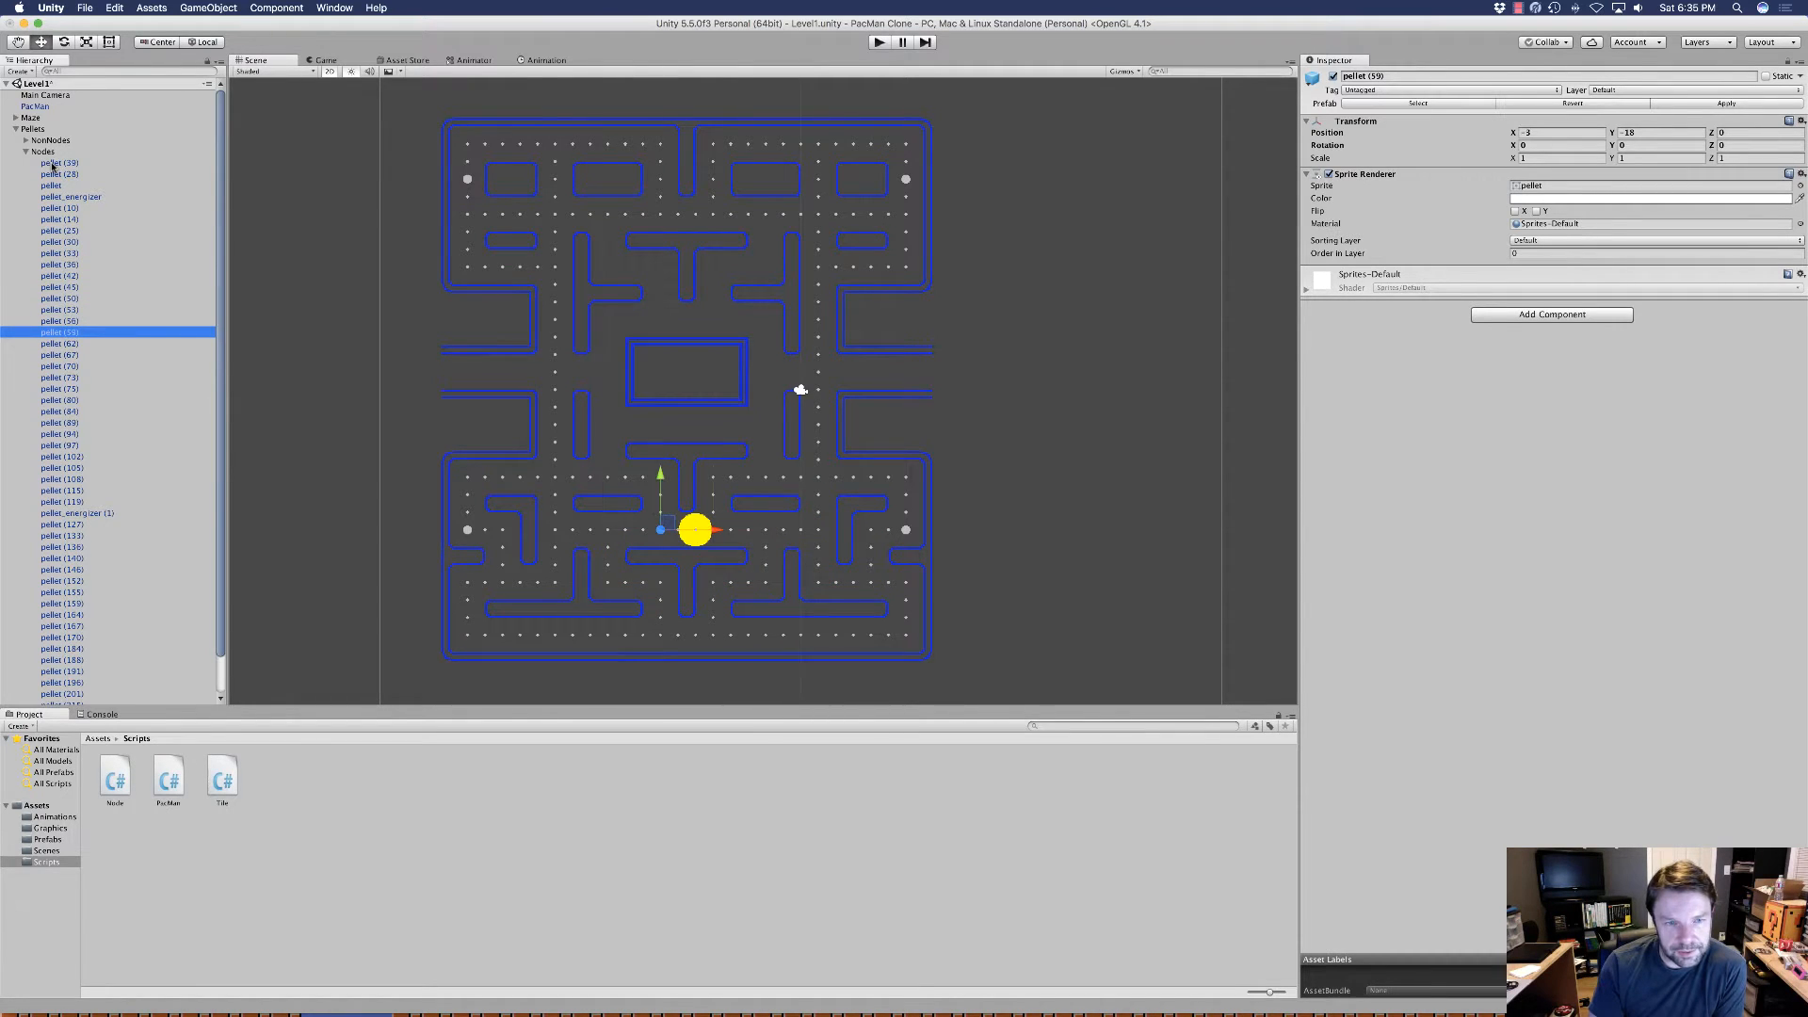
key("Down")
key("Down")
key("Down")
key("Down")
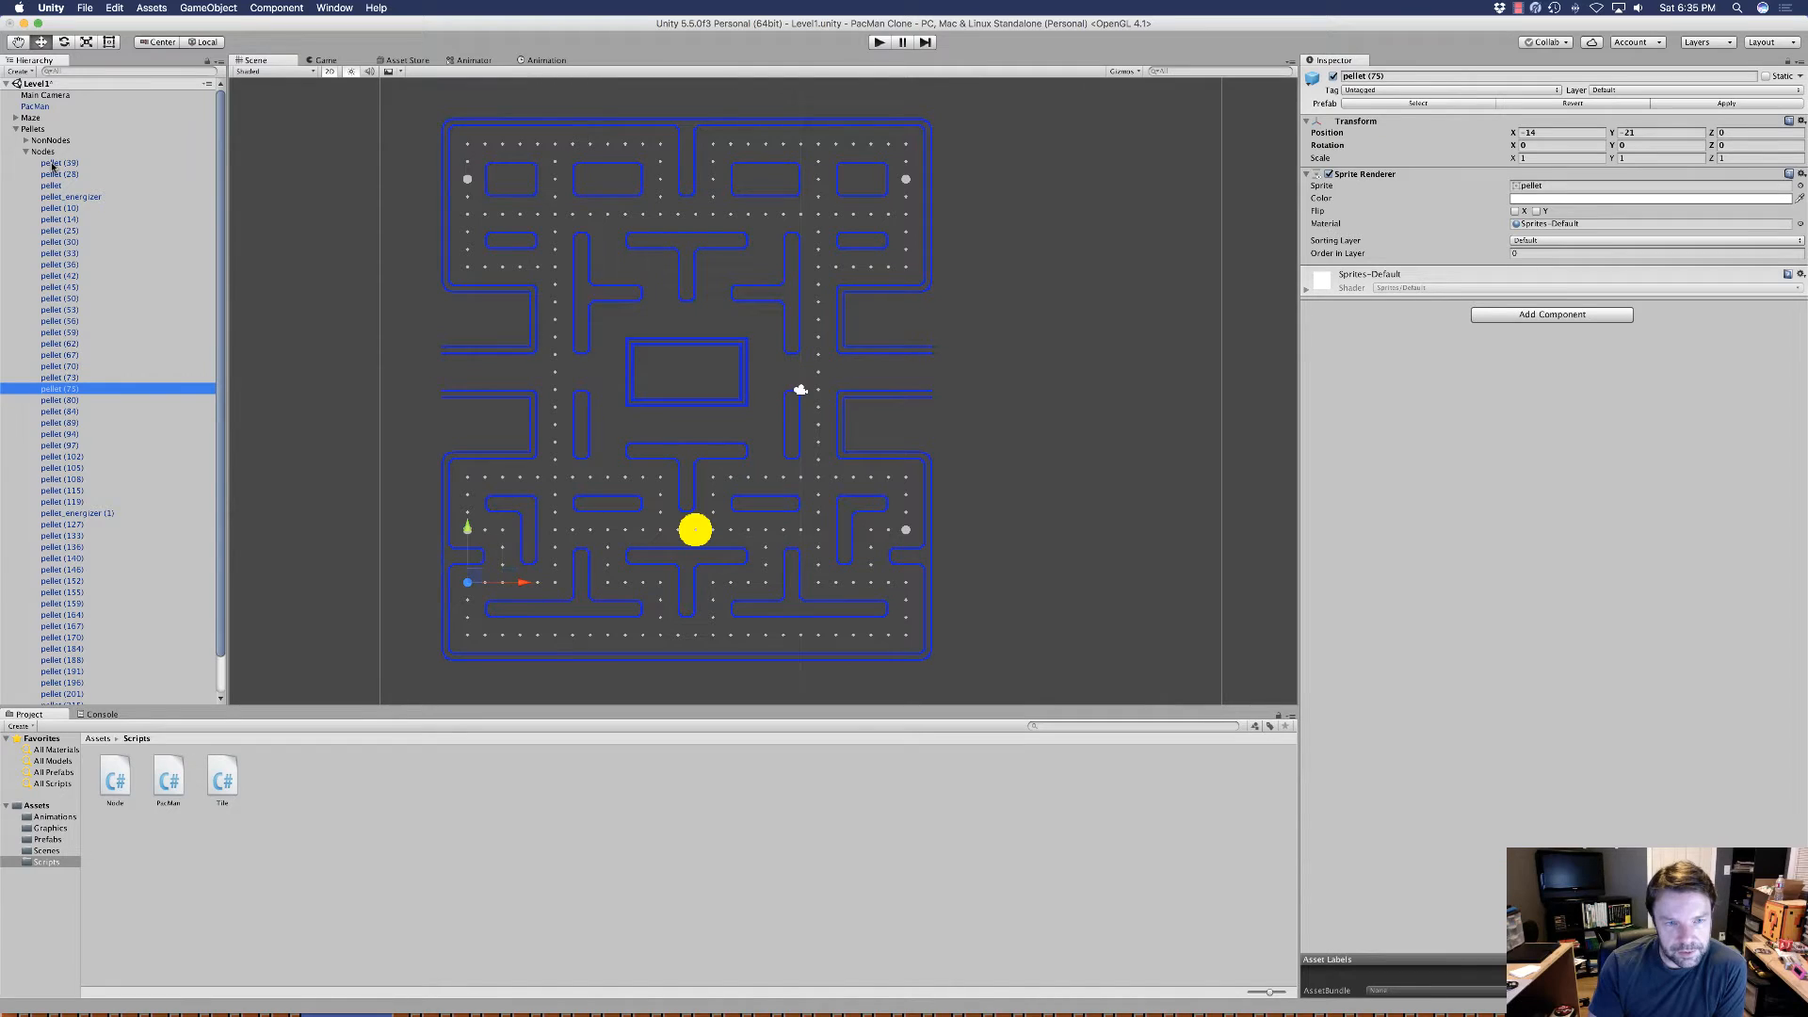
key("Down")
key("Down")
key("Down")
key("Down")
key("Down")
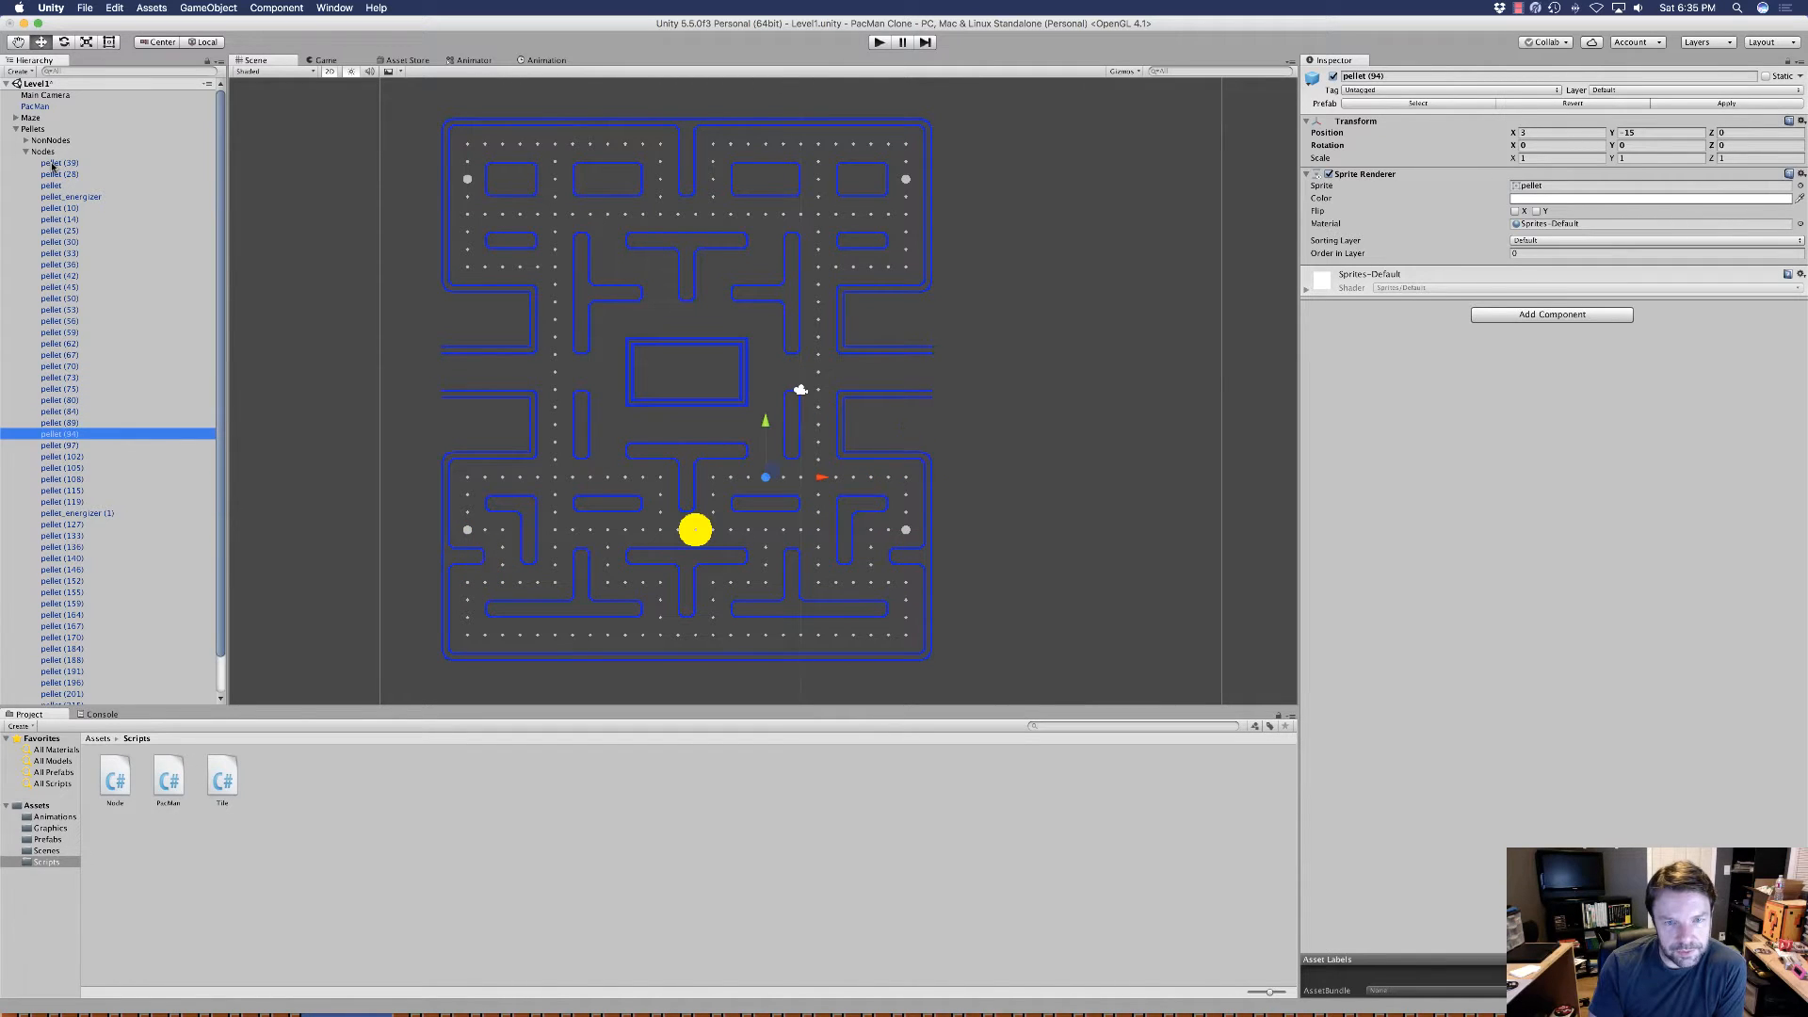
key("Down")
key("Down")
key("Down")
key("Down")
key("Down")
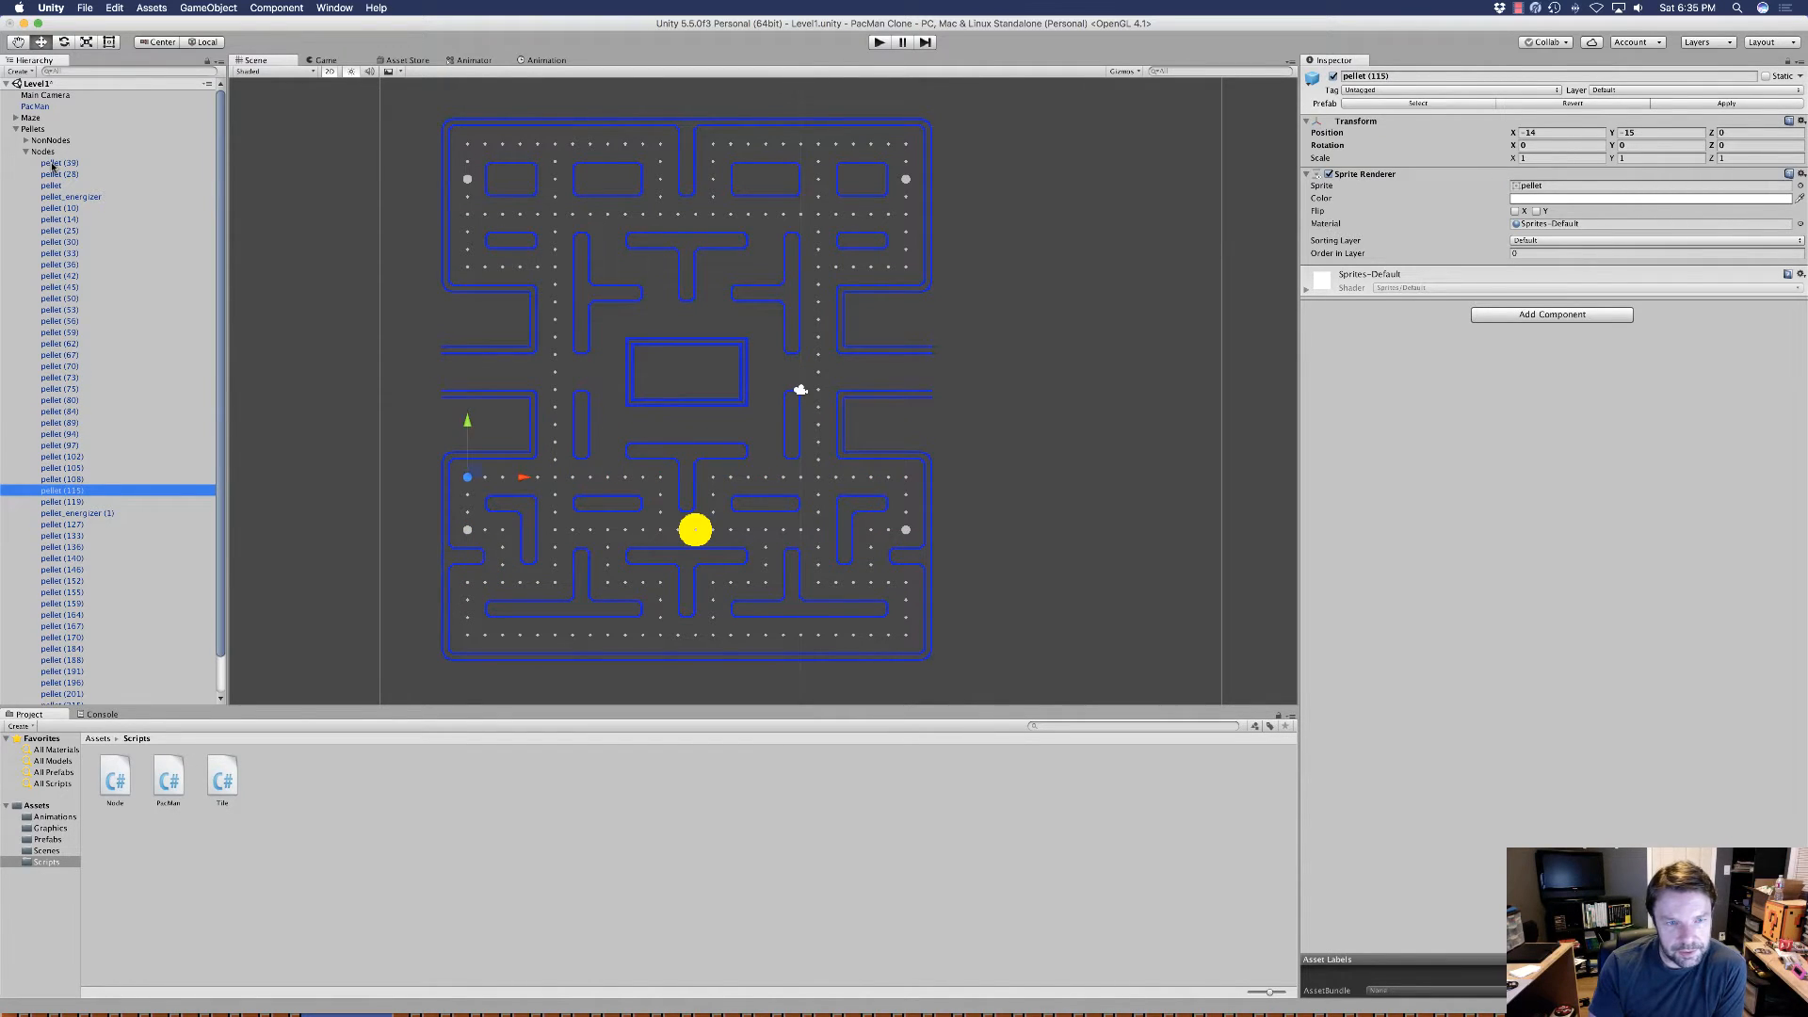
key("Down")
key("Down")
key("Down")
key("Down")
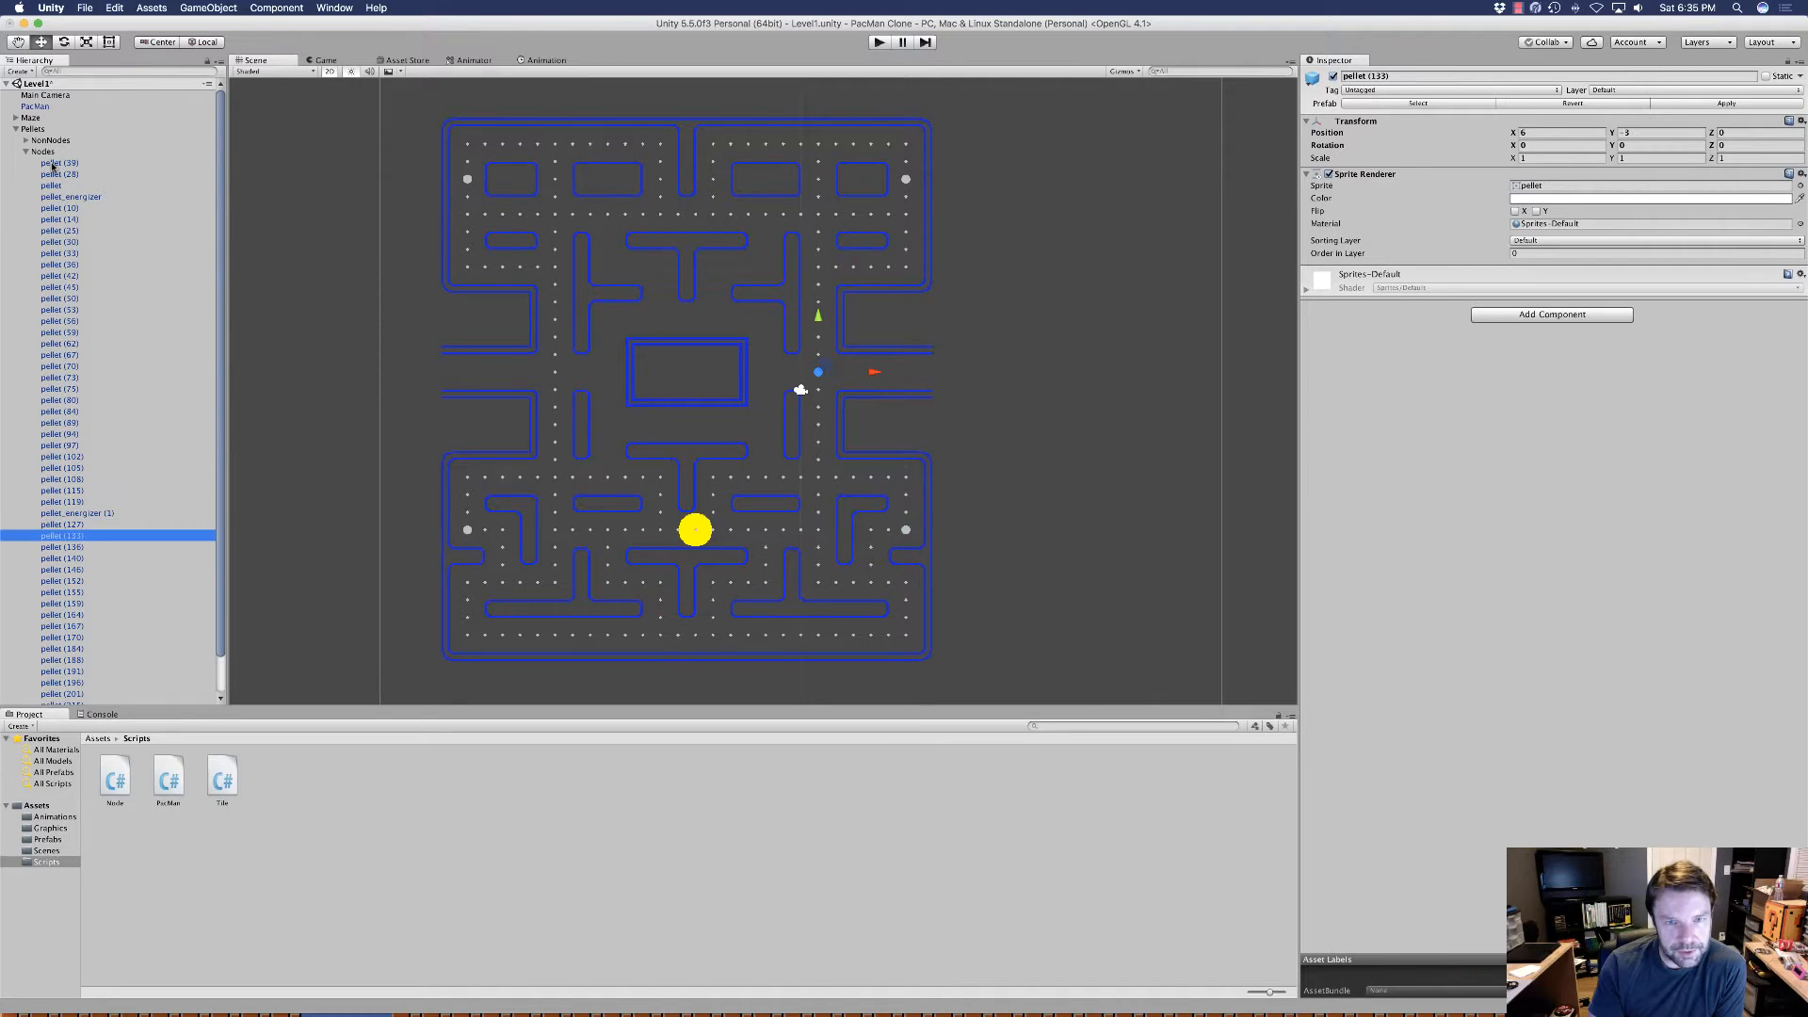
key("Down")
key("Down")
key("Down")
key("Down")
key("Down")
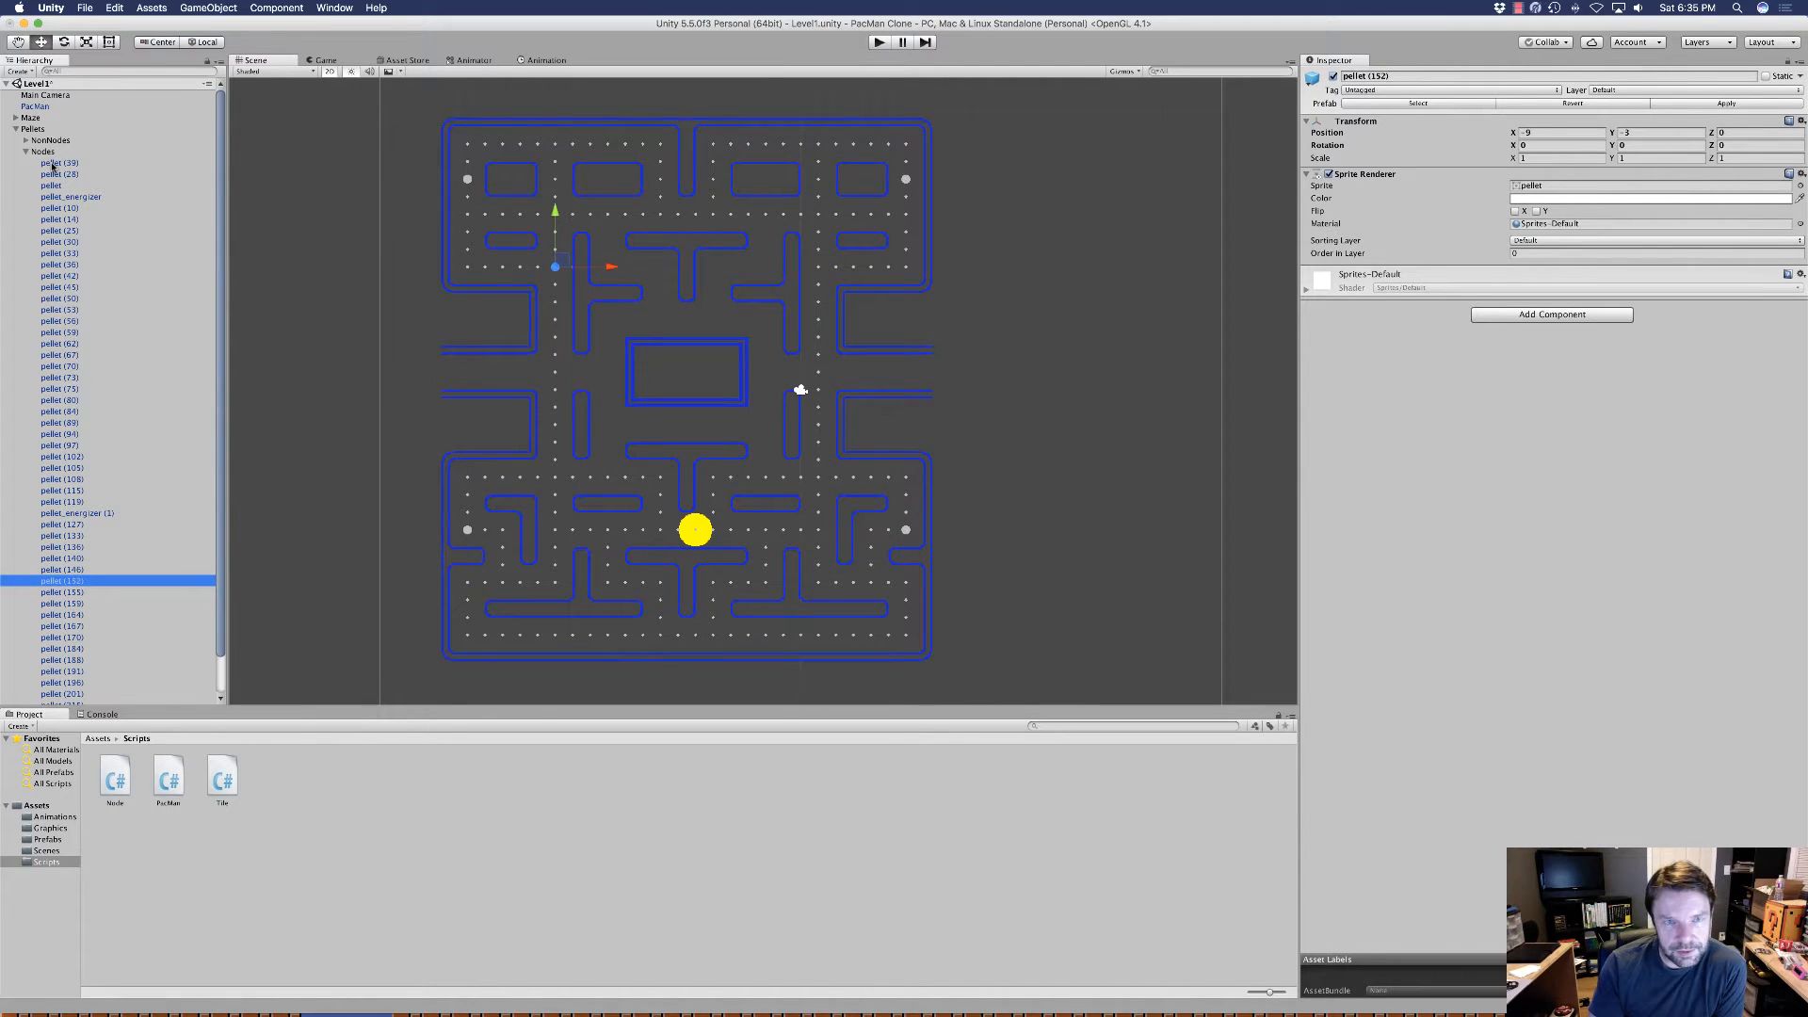
key("Down")
key("Down")
key("Down")
key("Down")
key("Down")
key("Down")
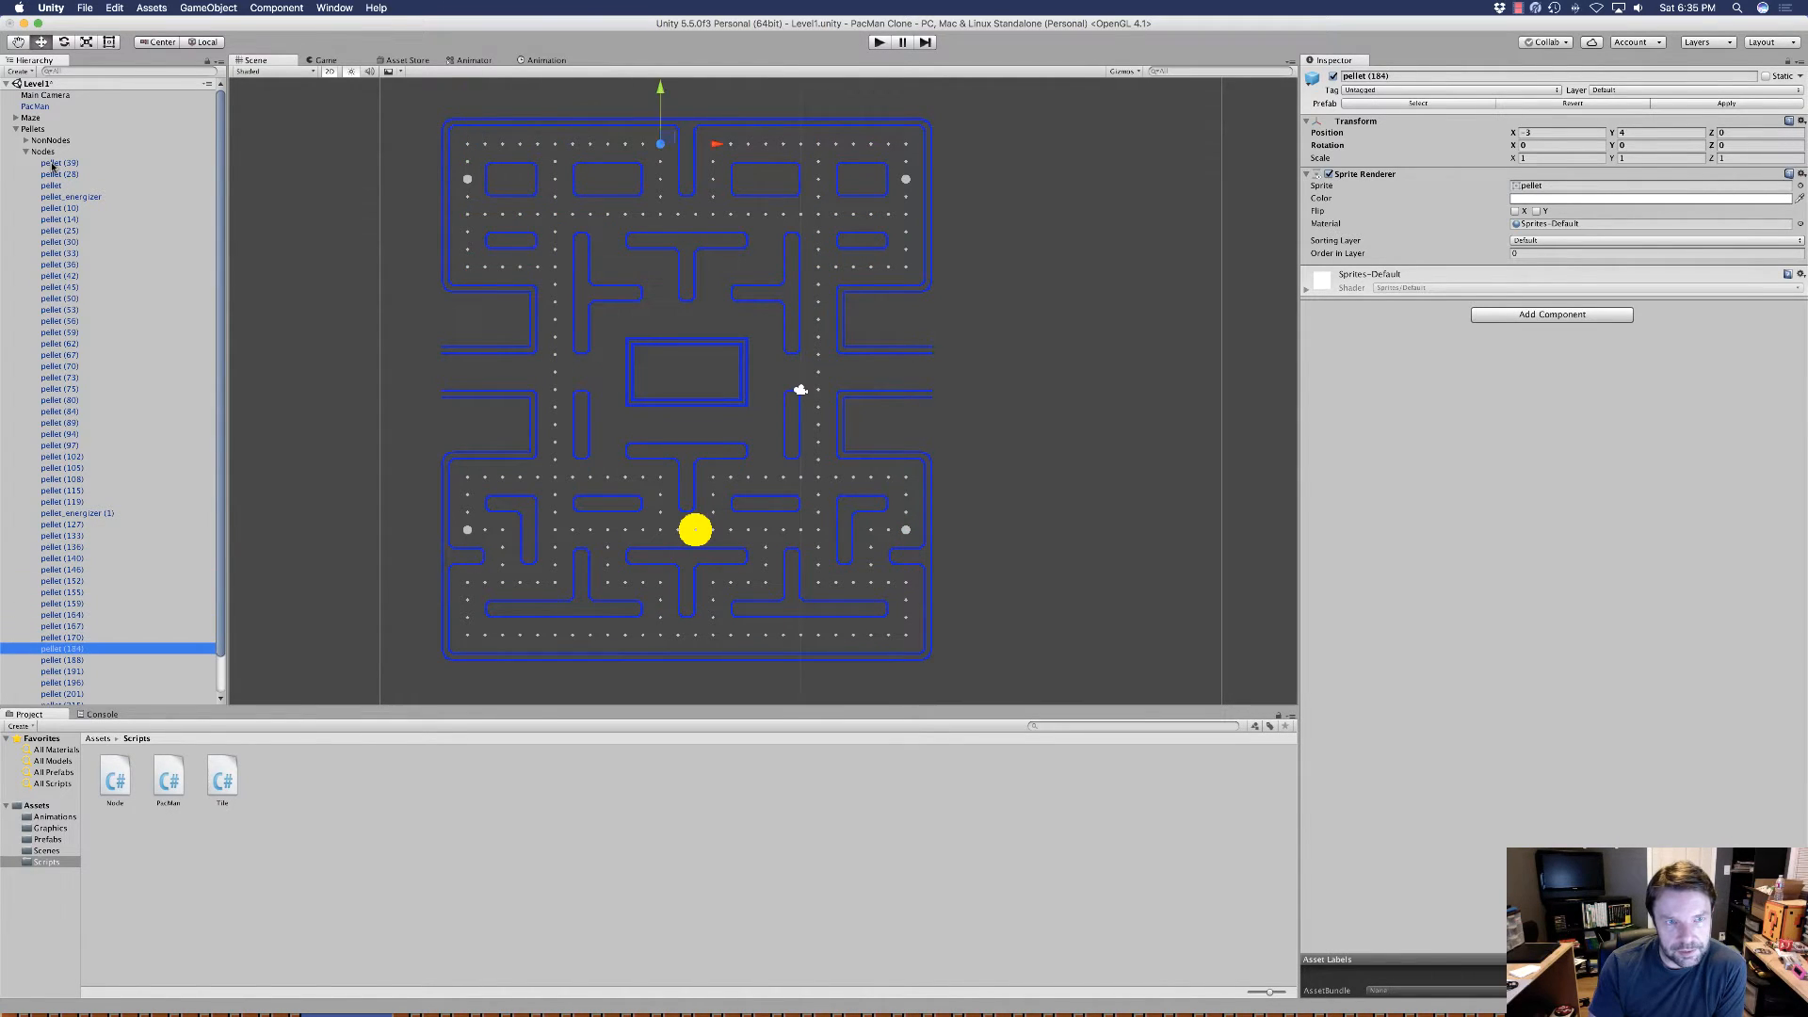
key("Down")
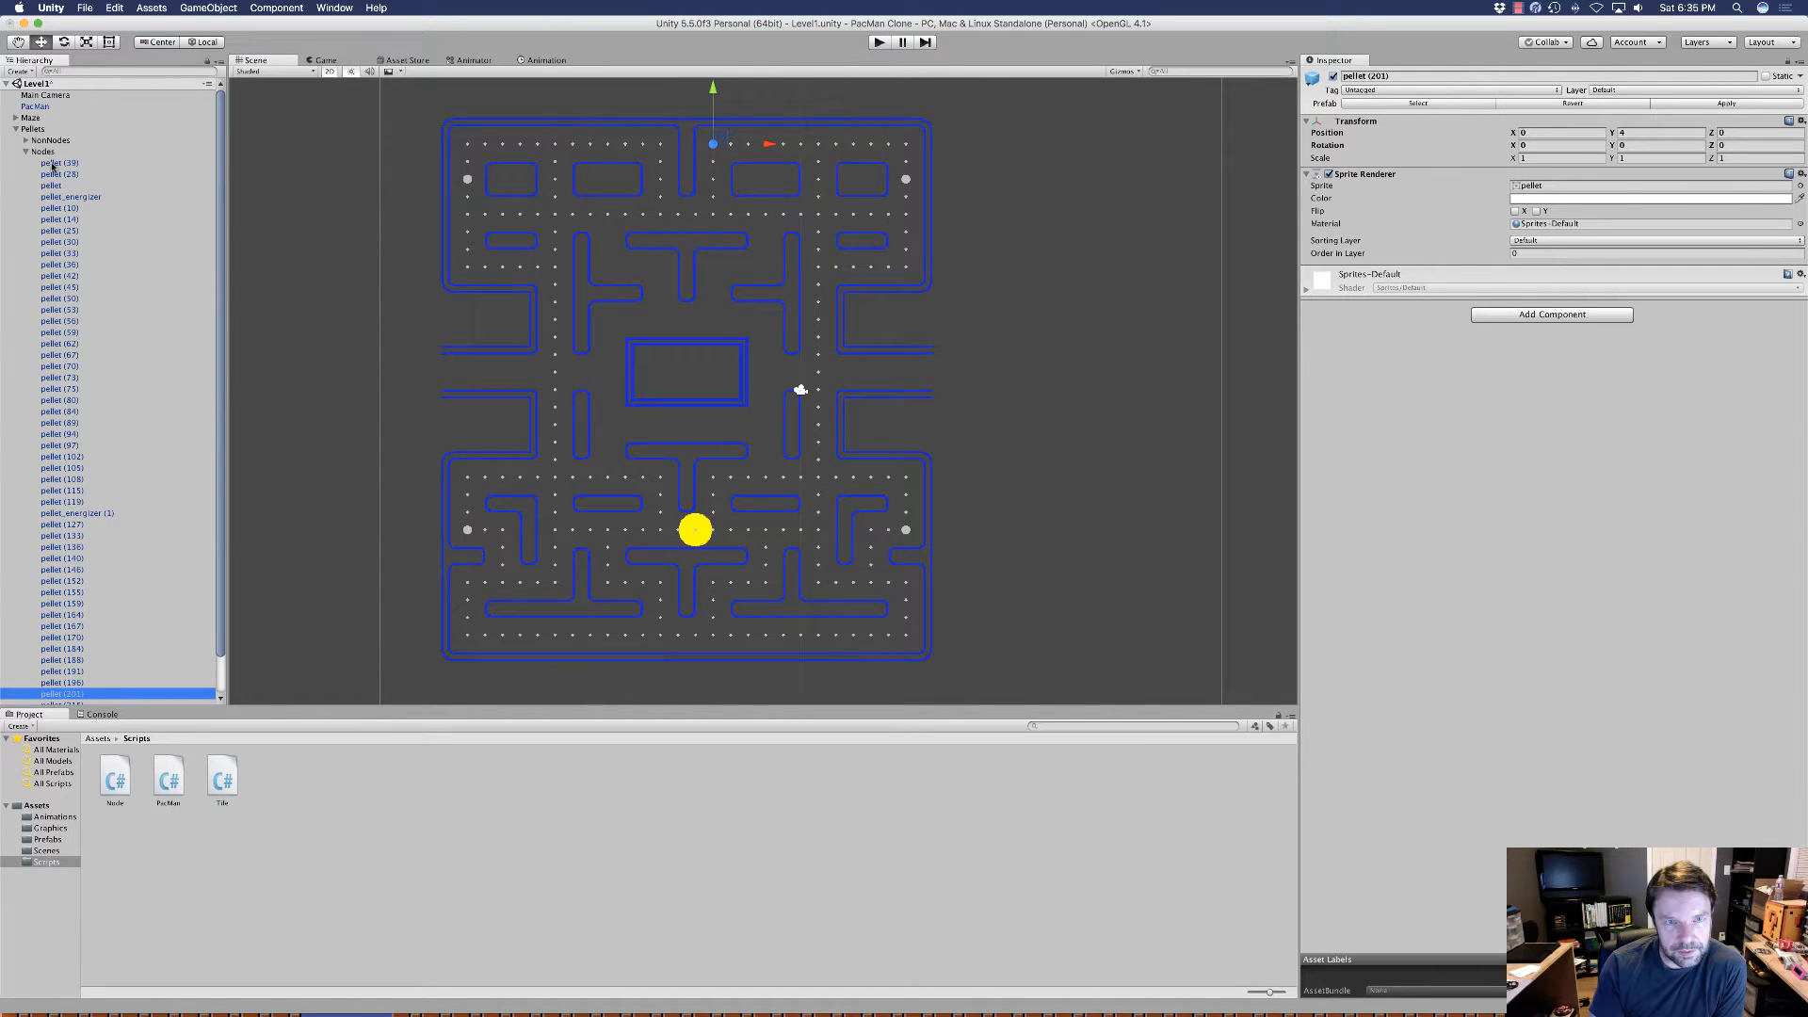
key("Down")
key("Down")
key("Down")
key("Down")
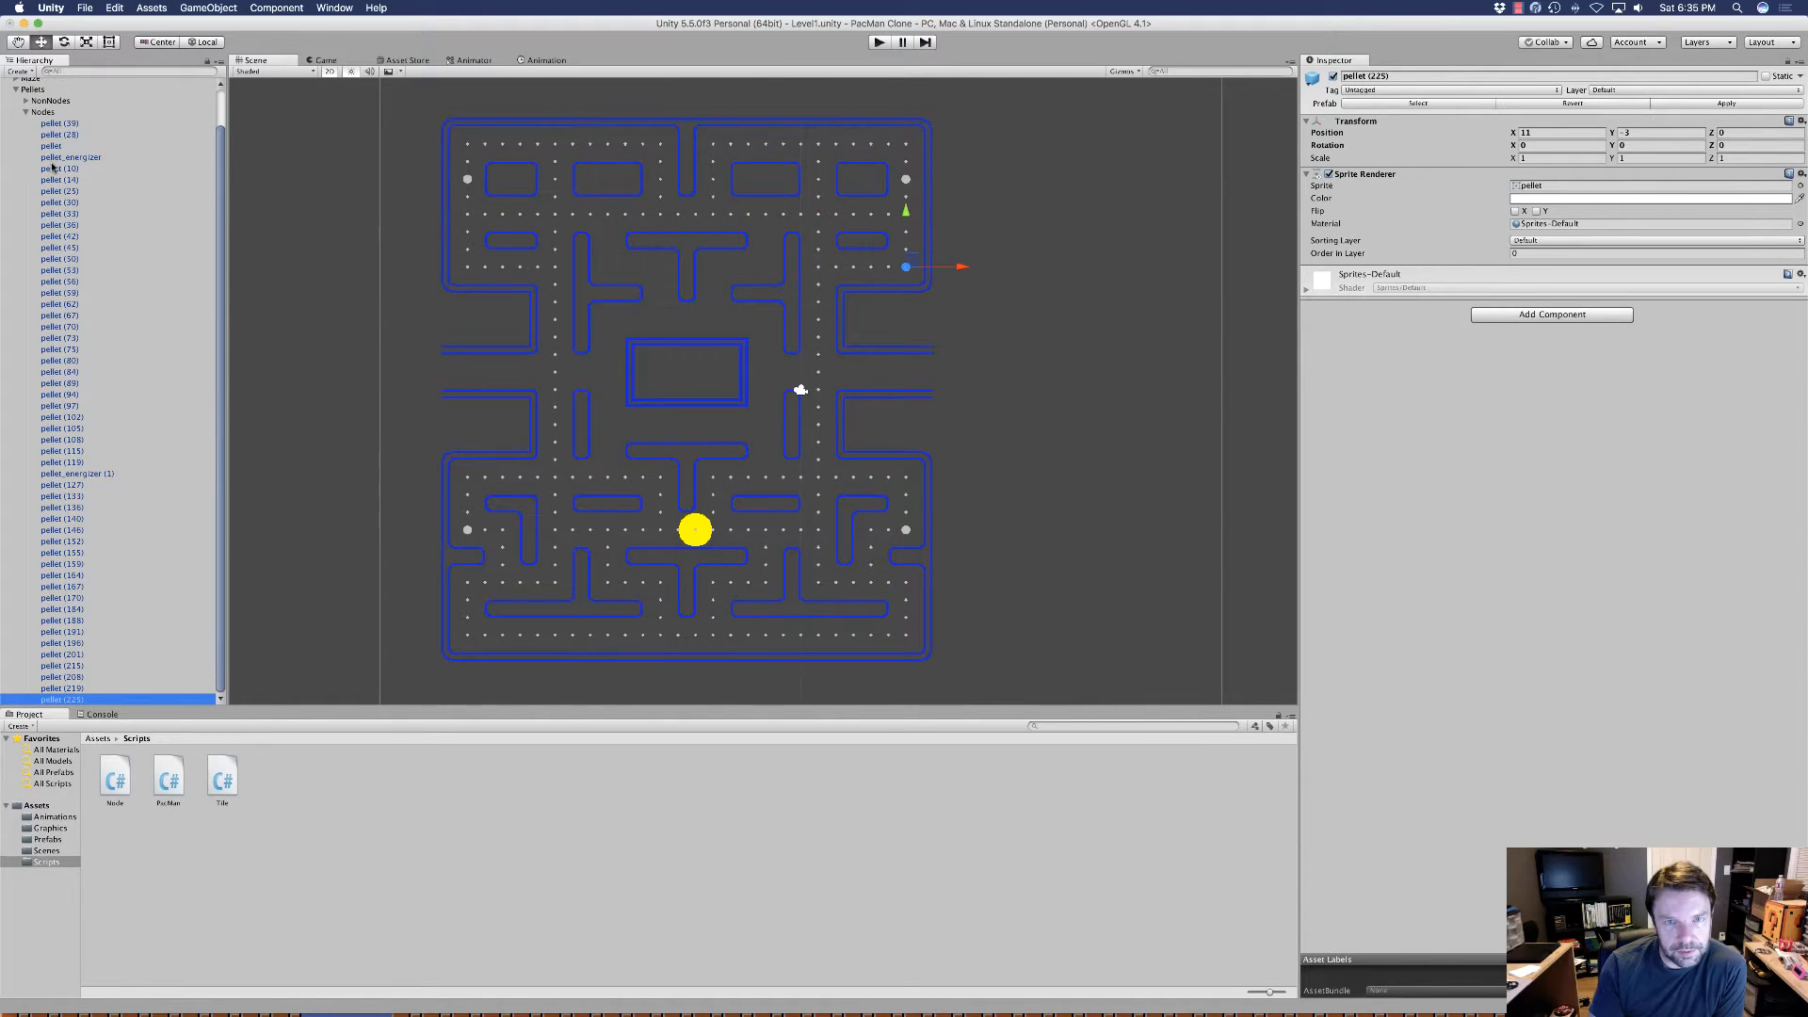
scroll(76, 188, "up", 3)
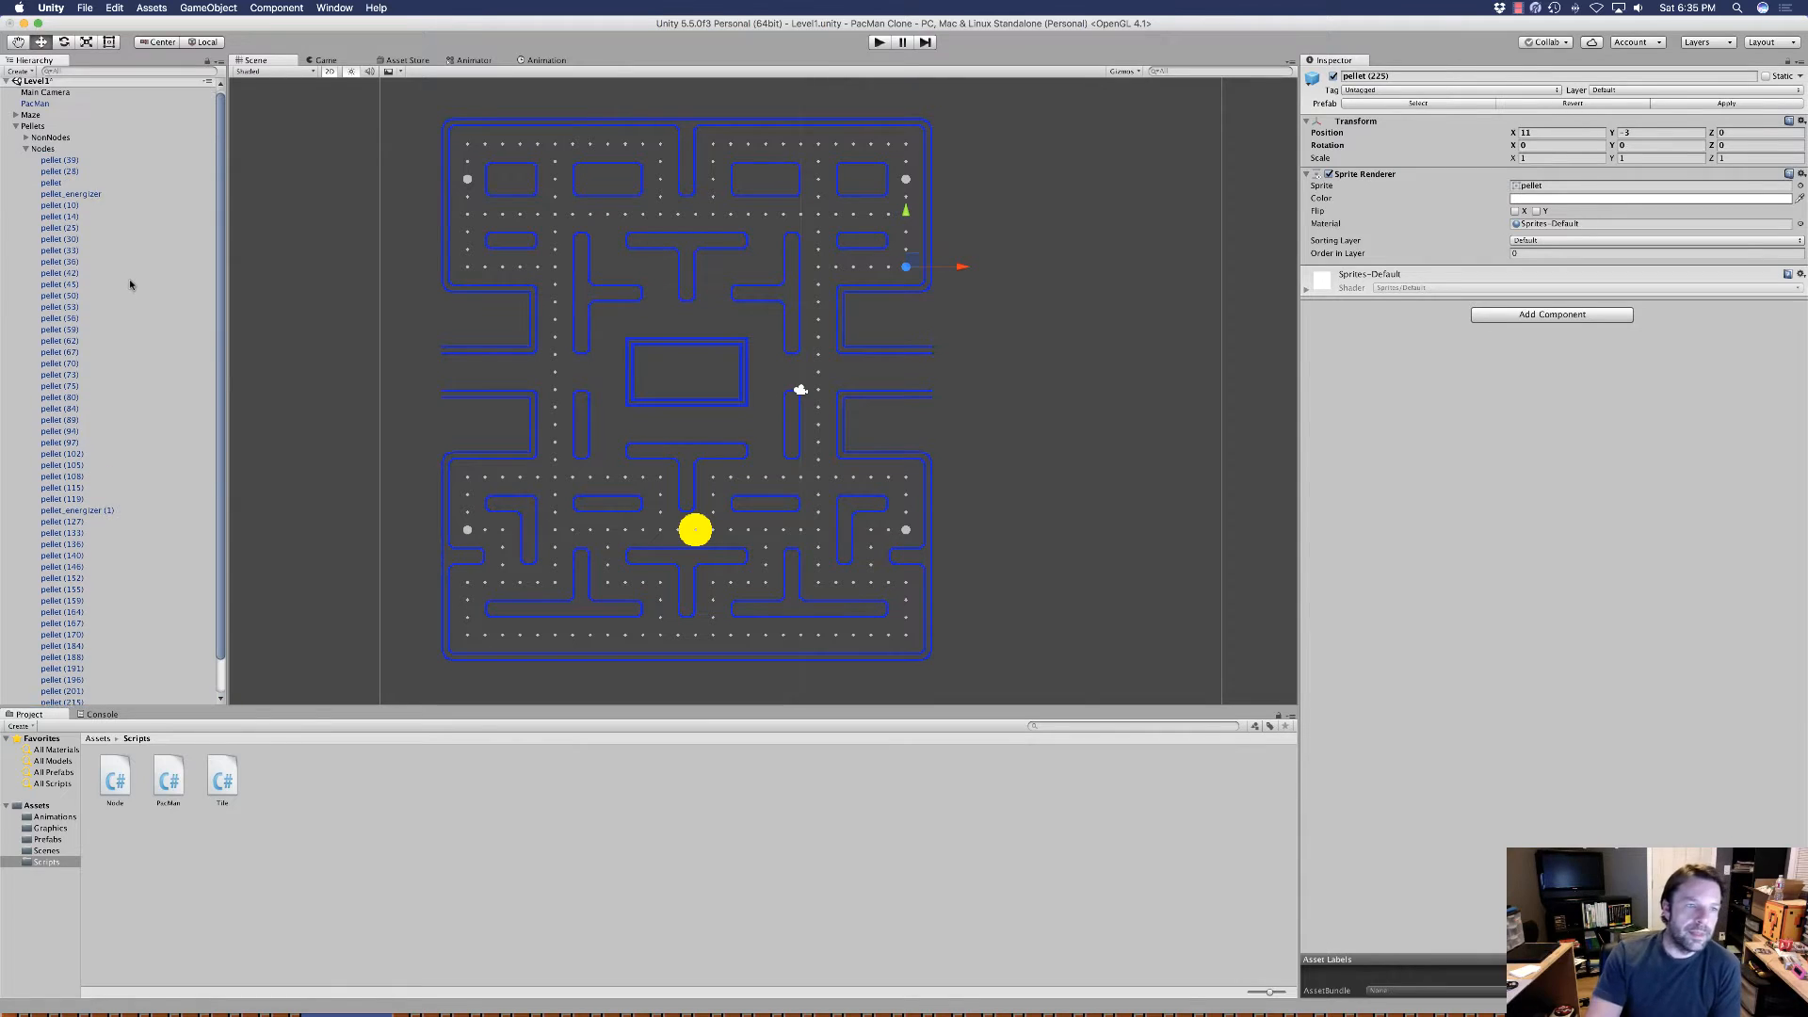
left_click(43, 152)
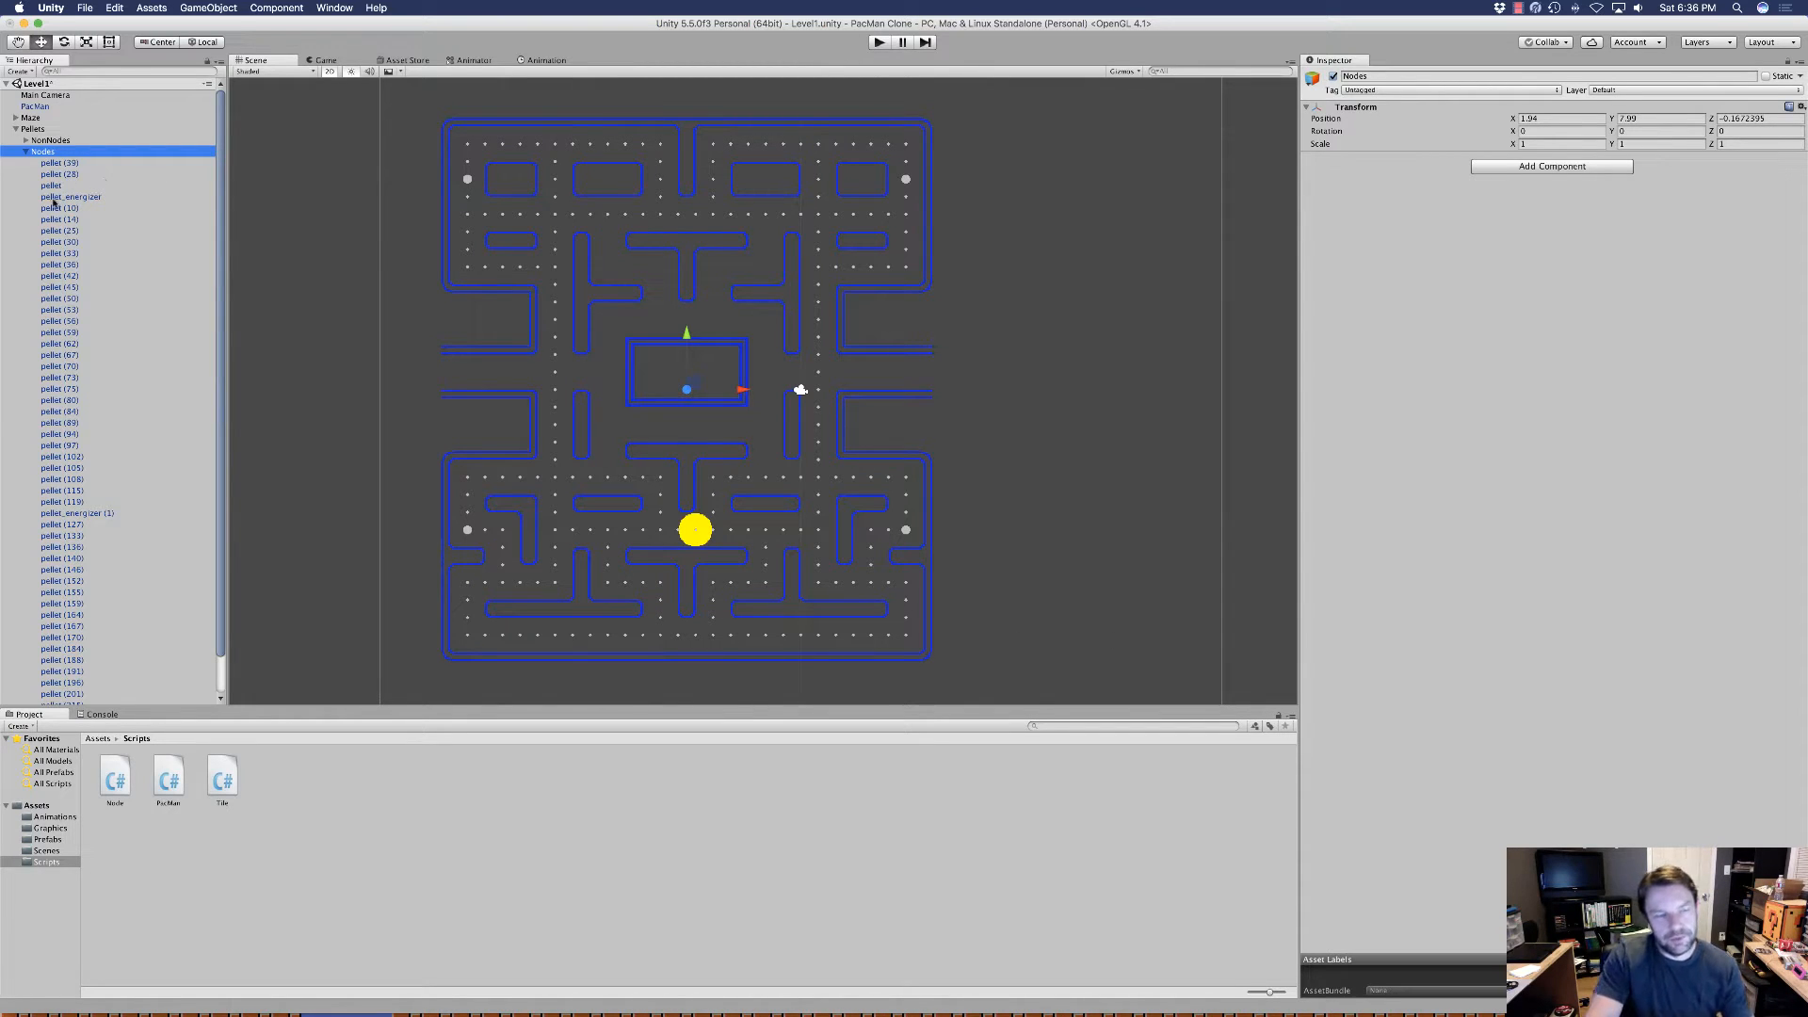
Attach the Node script to every pellet in the Nodes group, from pellet (39) to pellet (225), and collapse the group.
left_click(64, 163)
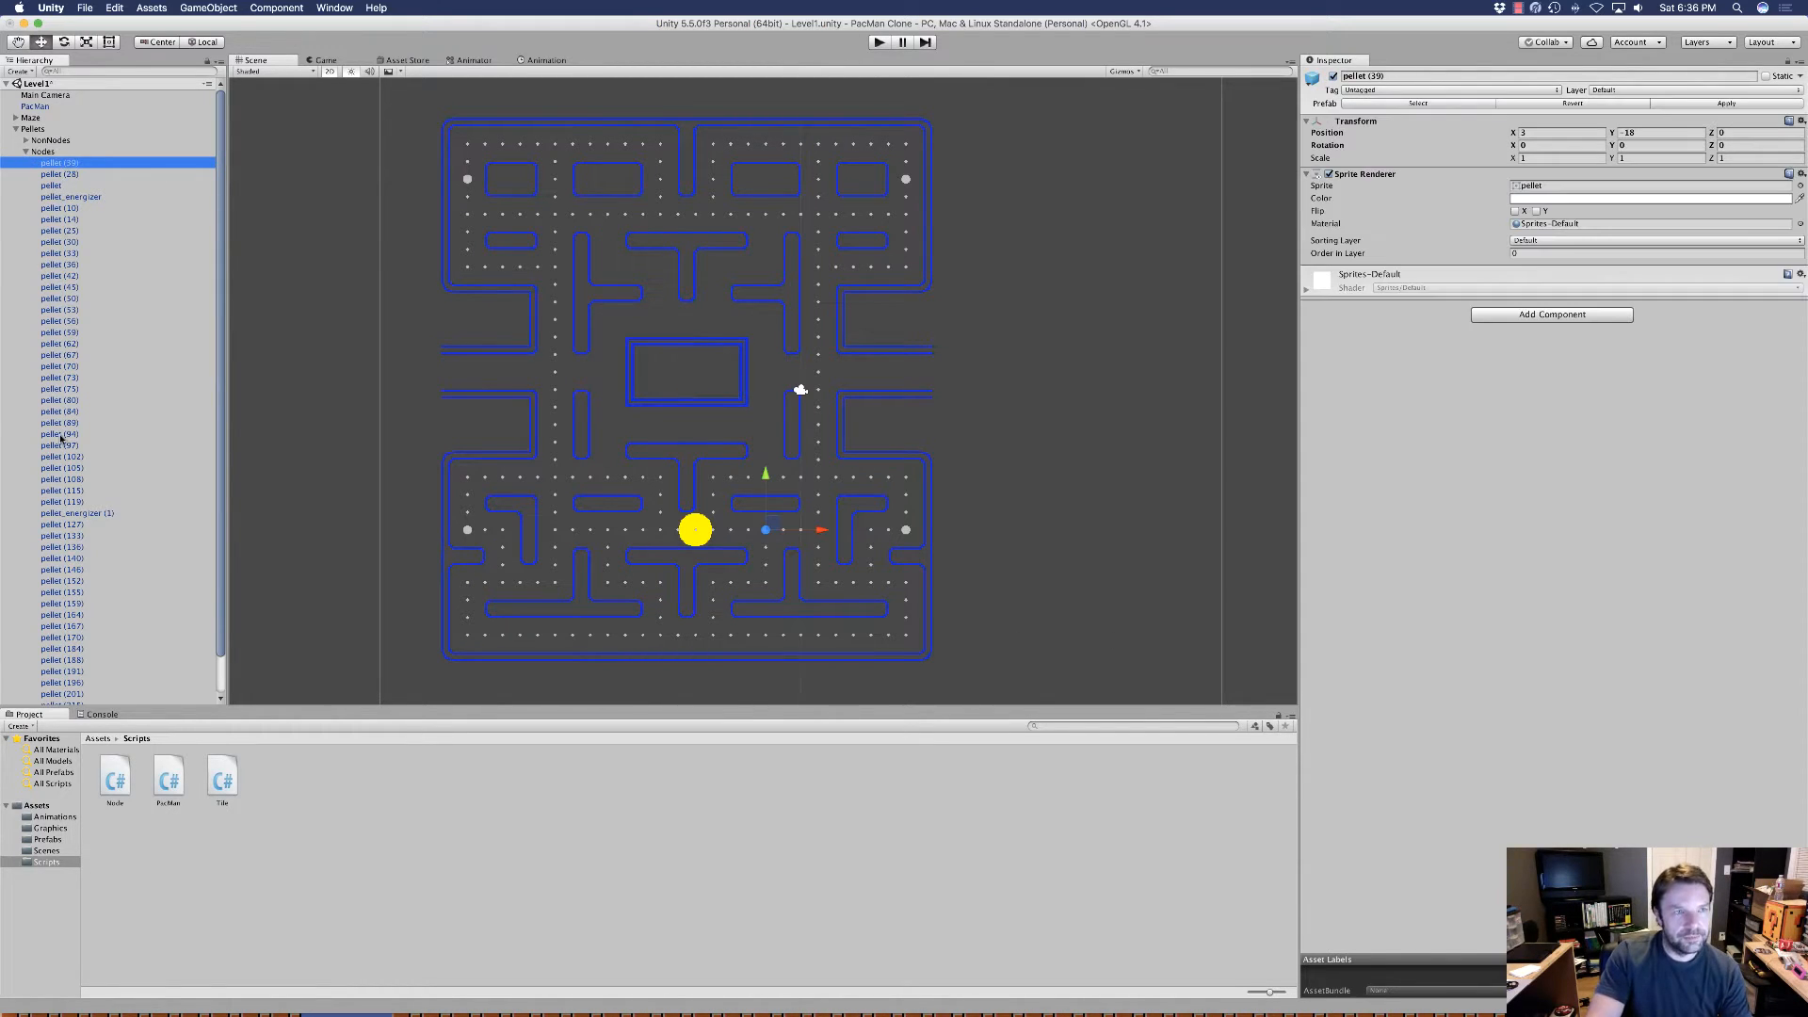
scroll(69, 681, "down", 2)
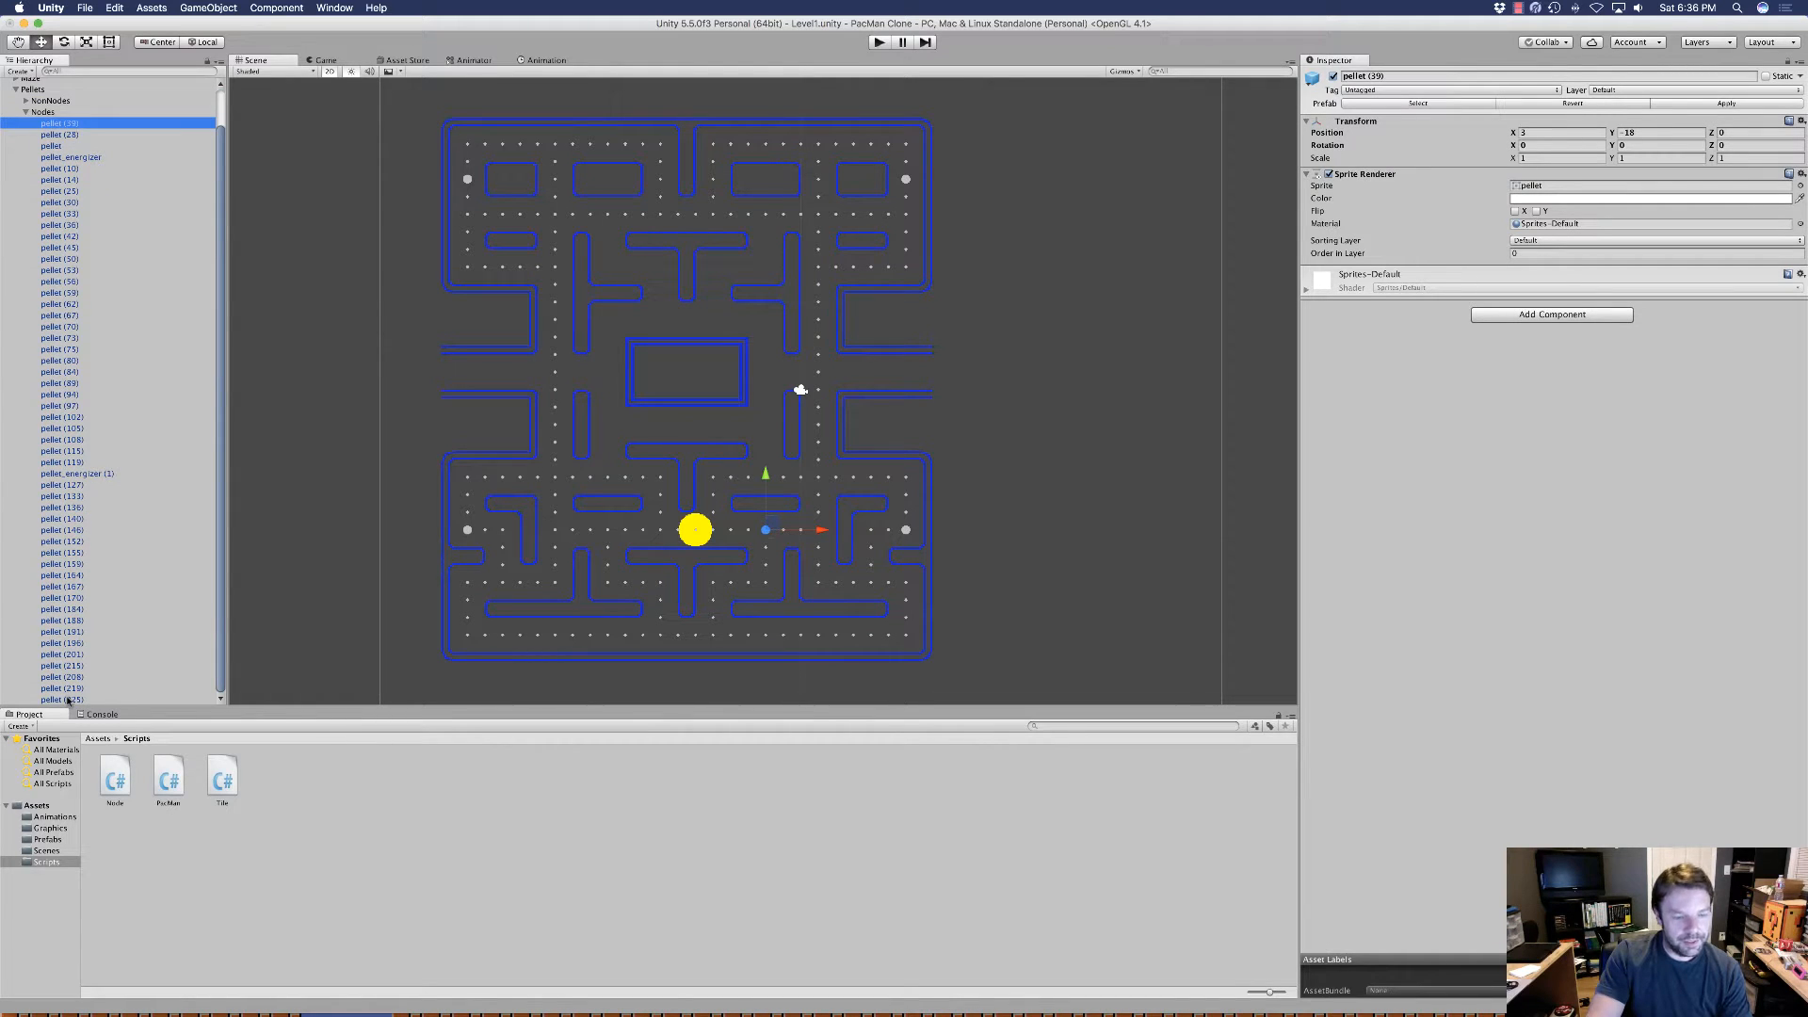
left_click(68, 700, "shift")
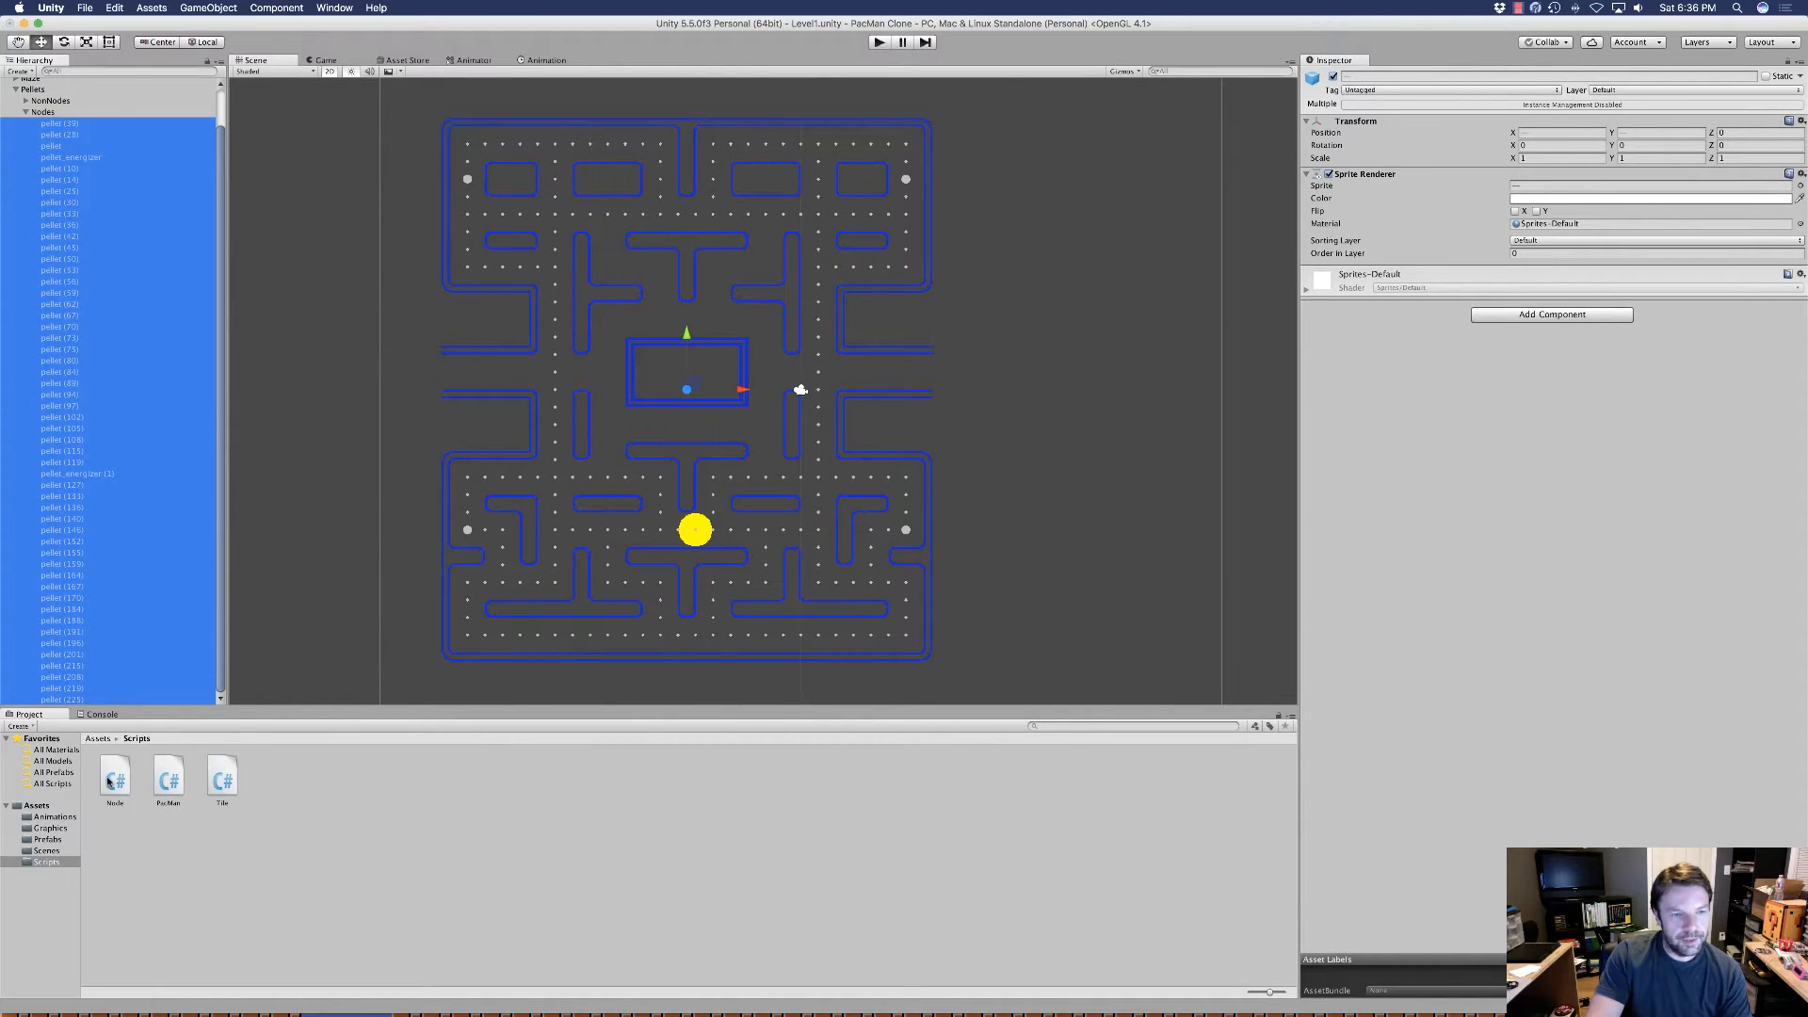
left_click_drag(115, 780, 1426, 521)
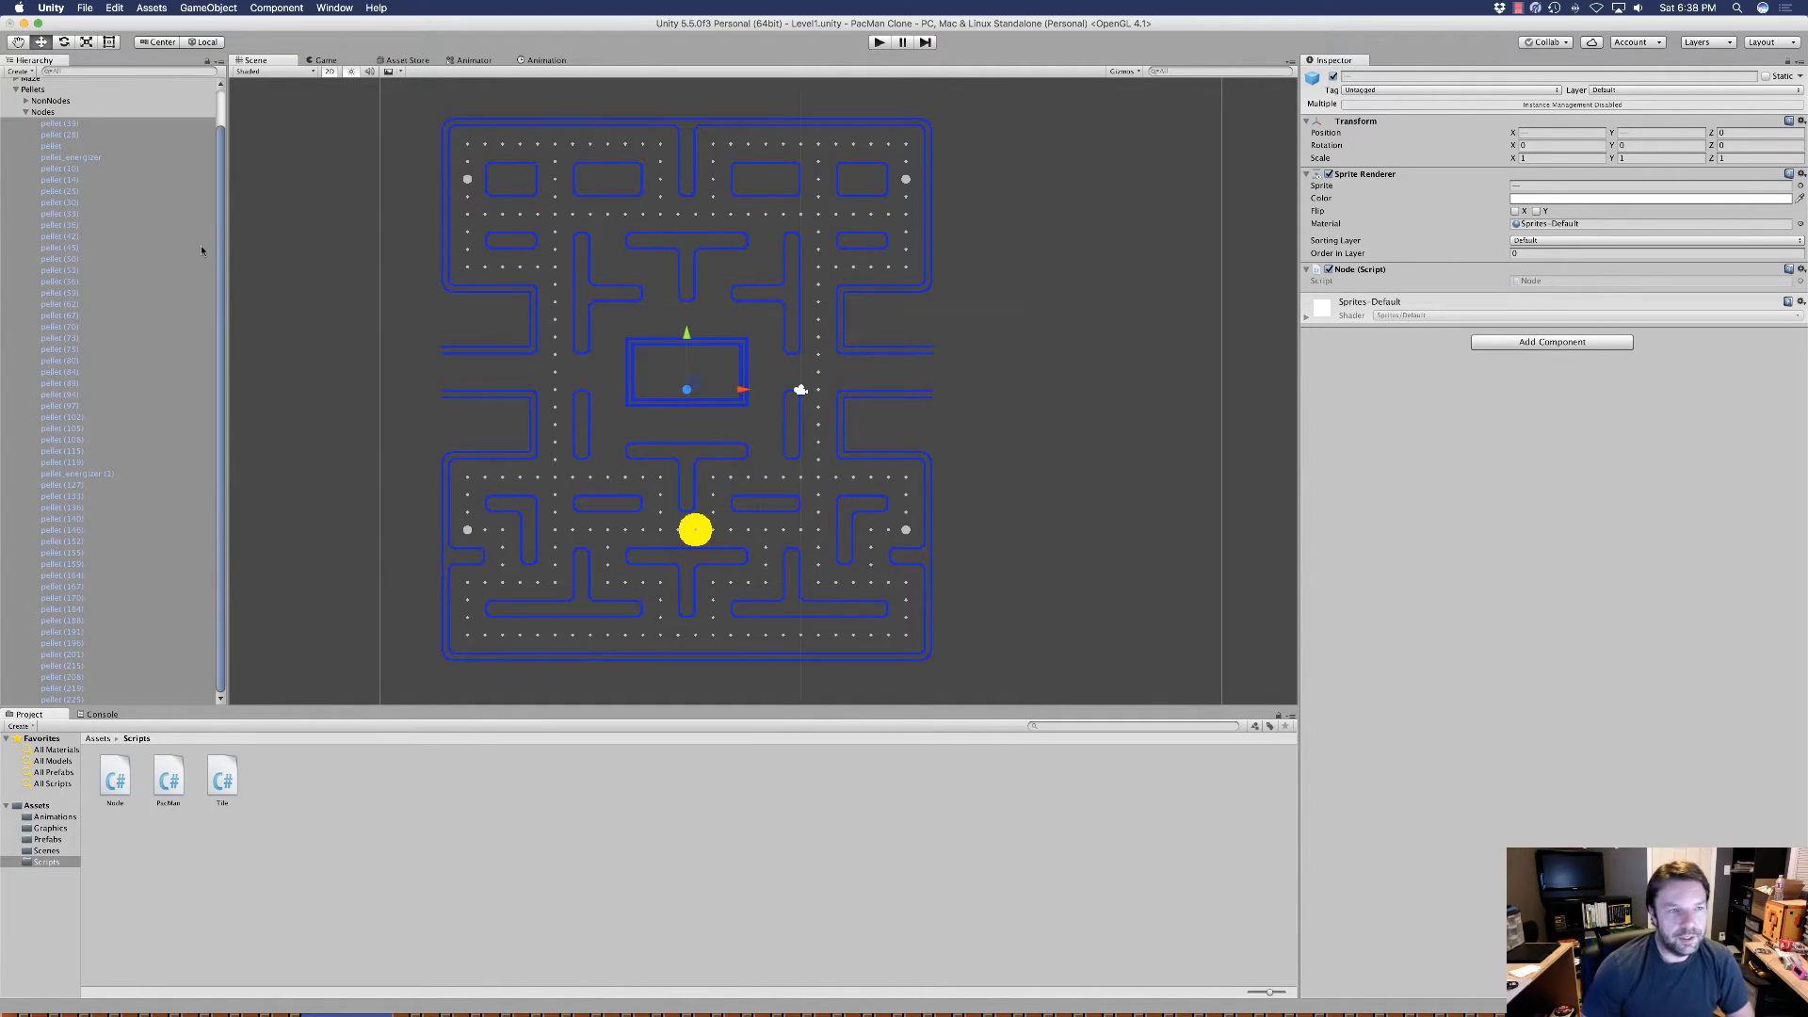
left_click(25, 112)
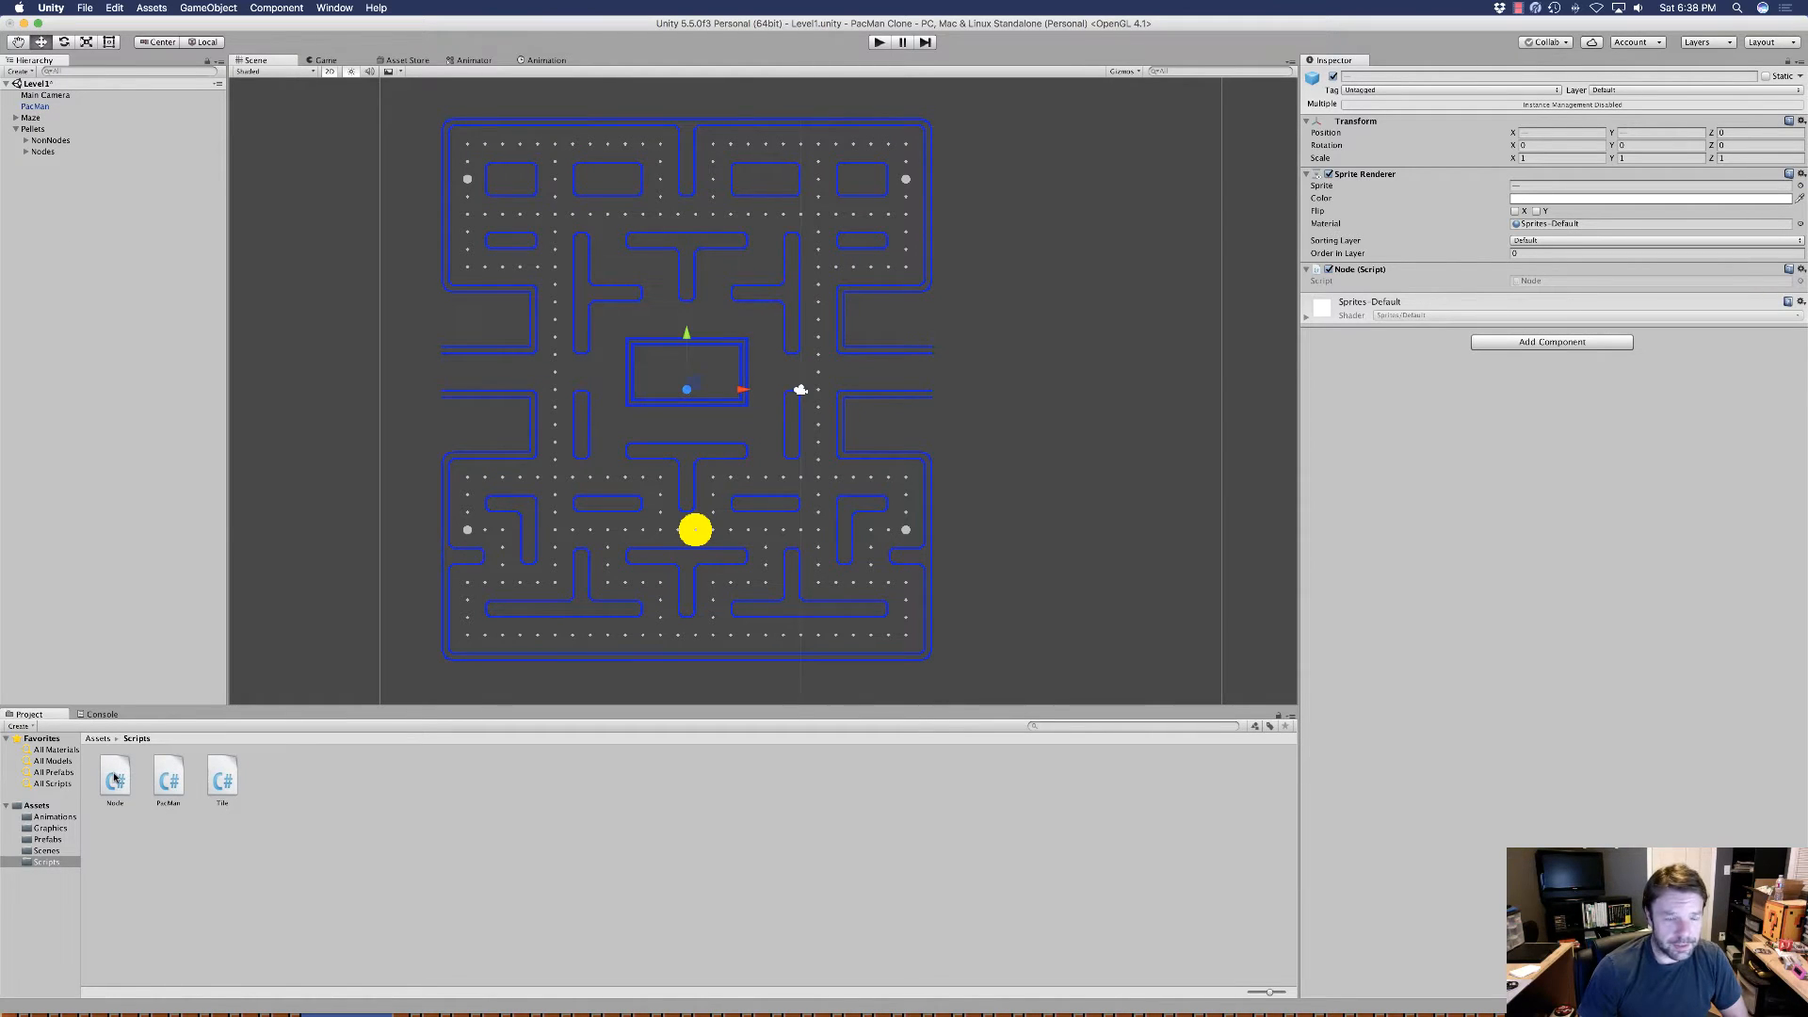
Open the Node script in MonoDevelop, close PacMan.cs, and declare a public Node[] array named neighbors above Start.
double_click(116, 778)
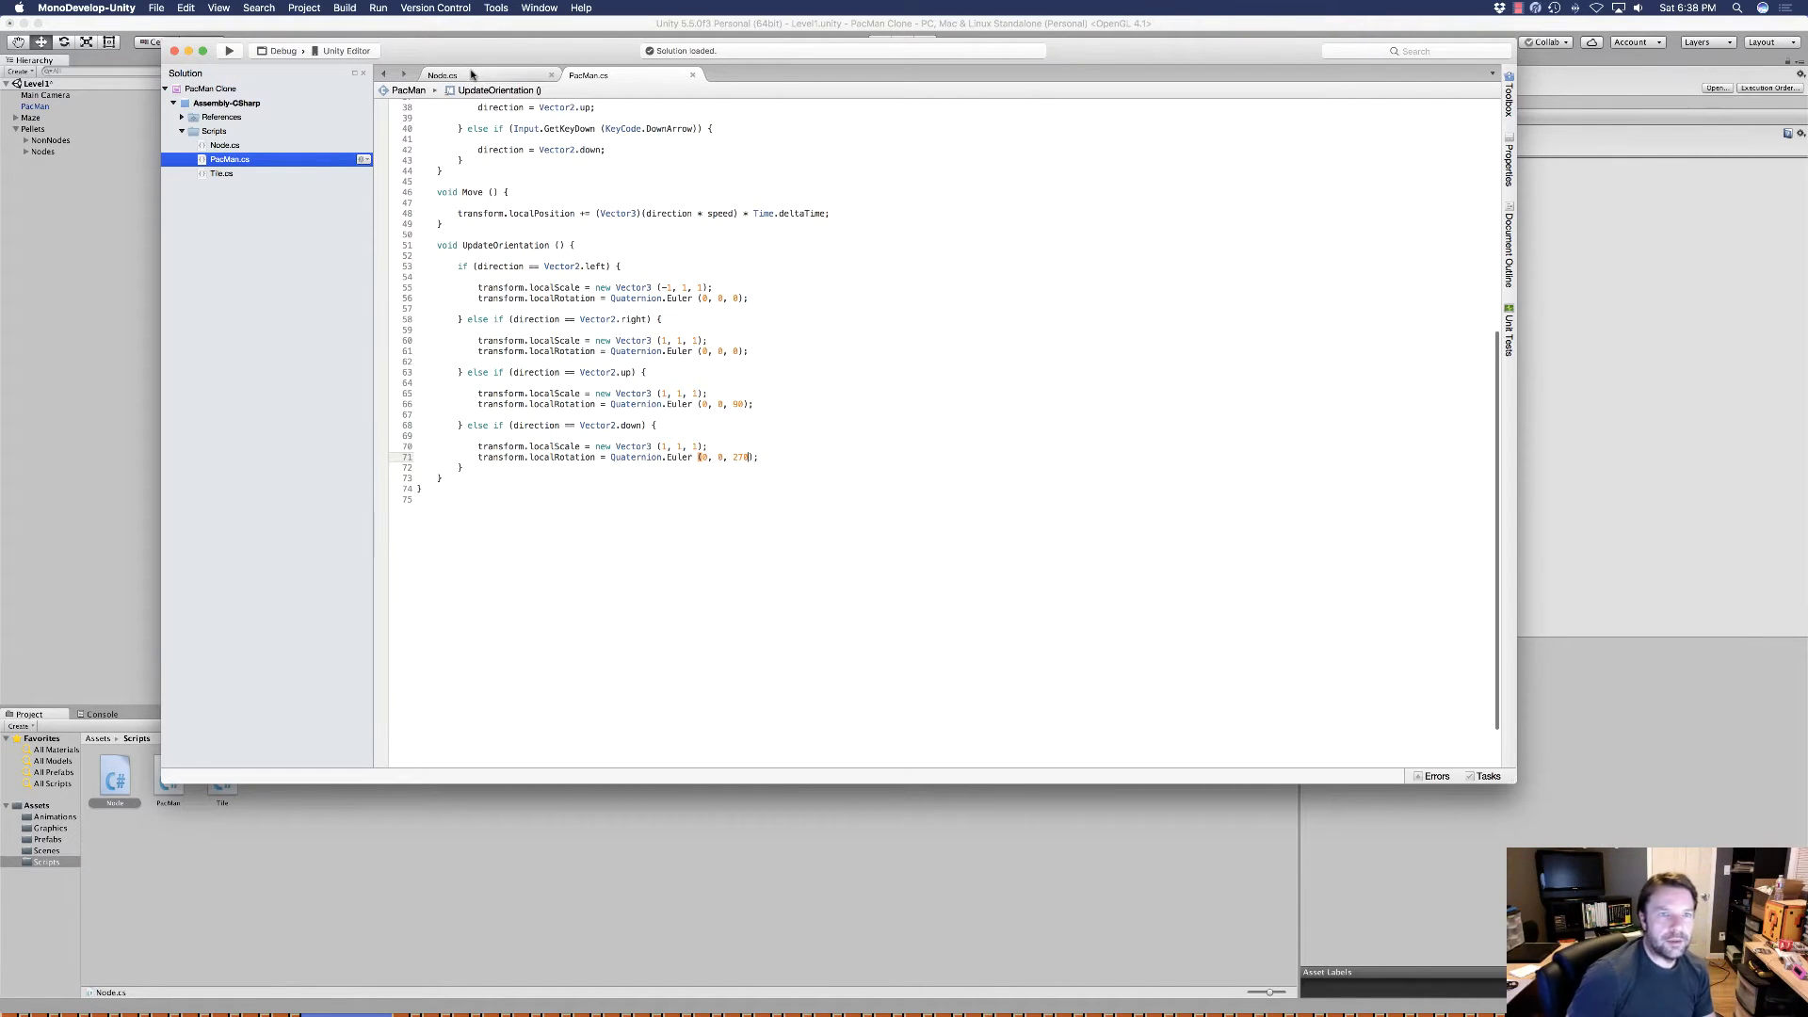
left_click(692, 75)
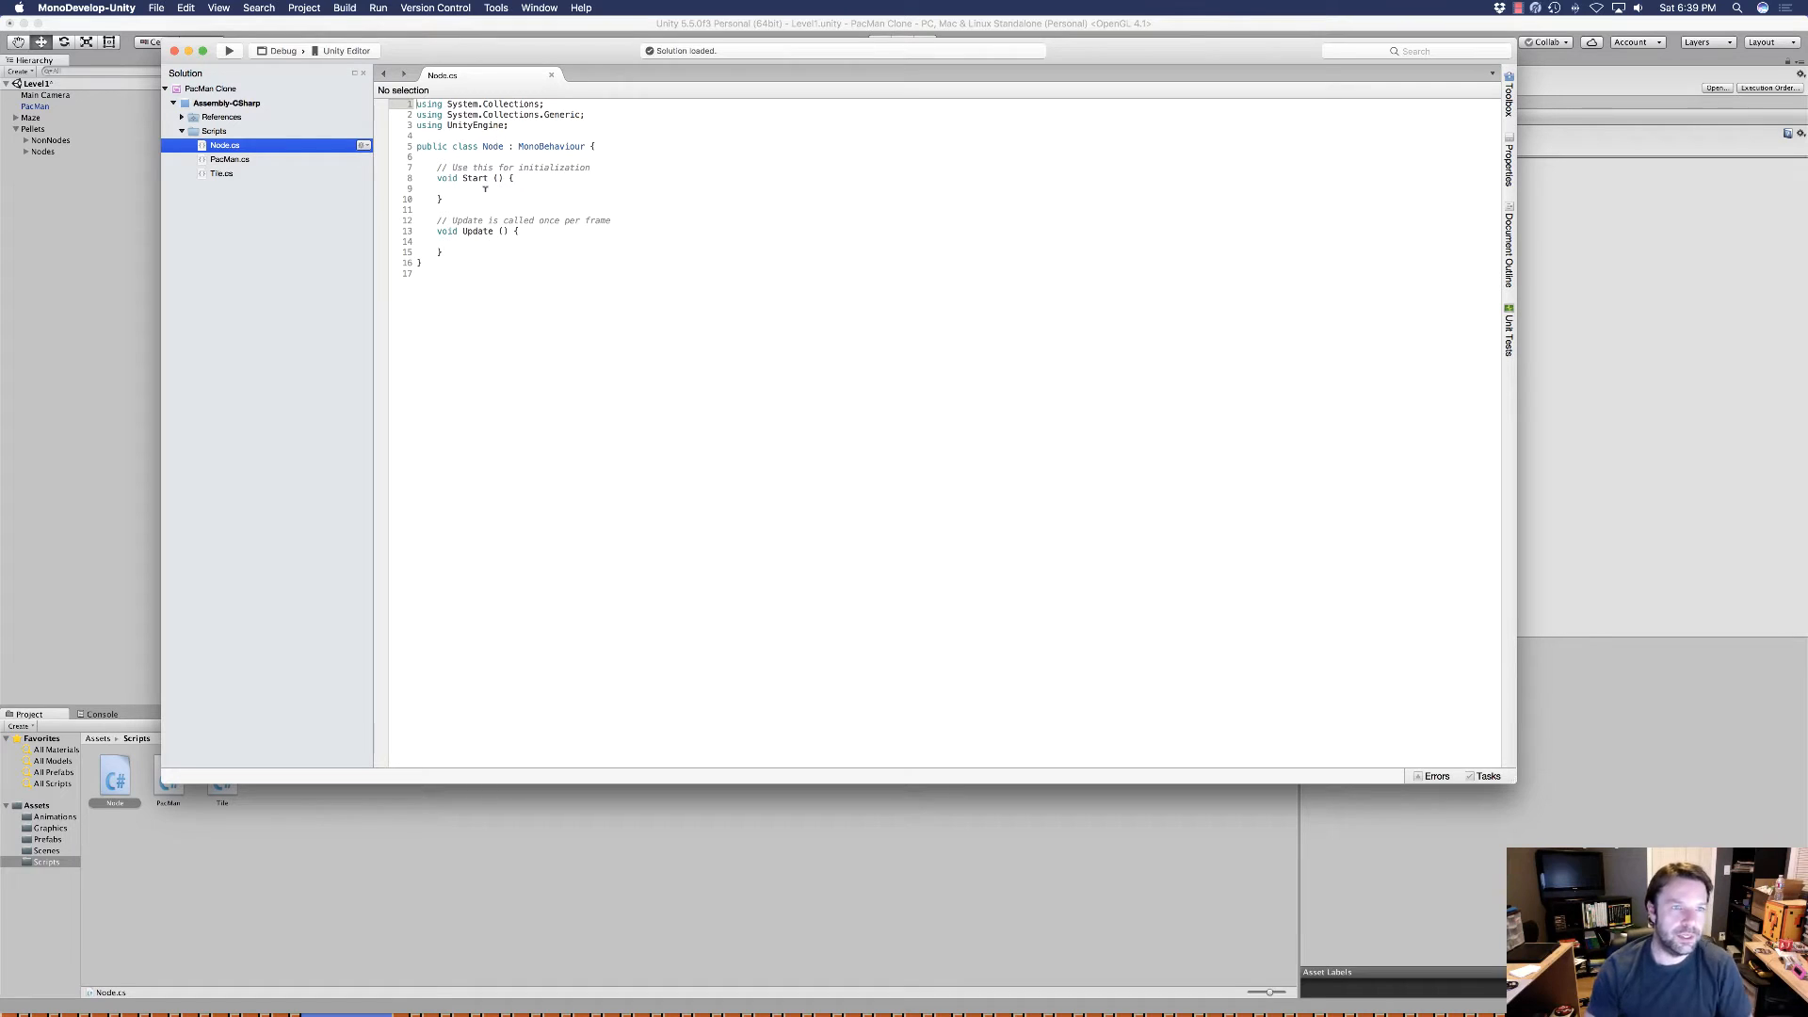
left_click(492, 157)
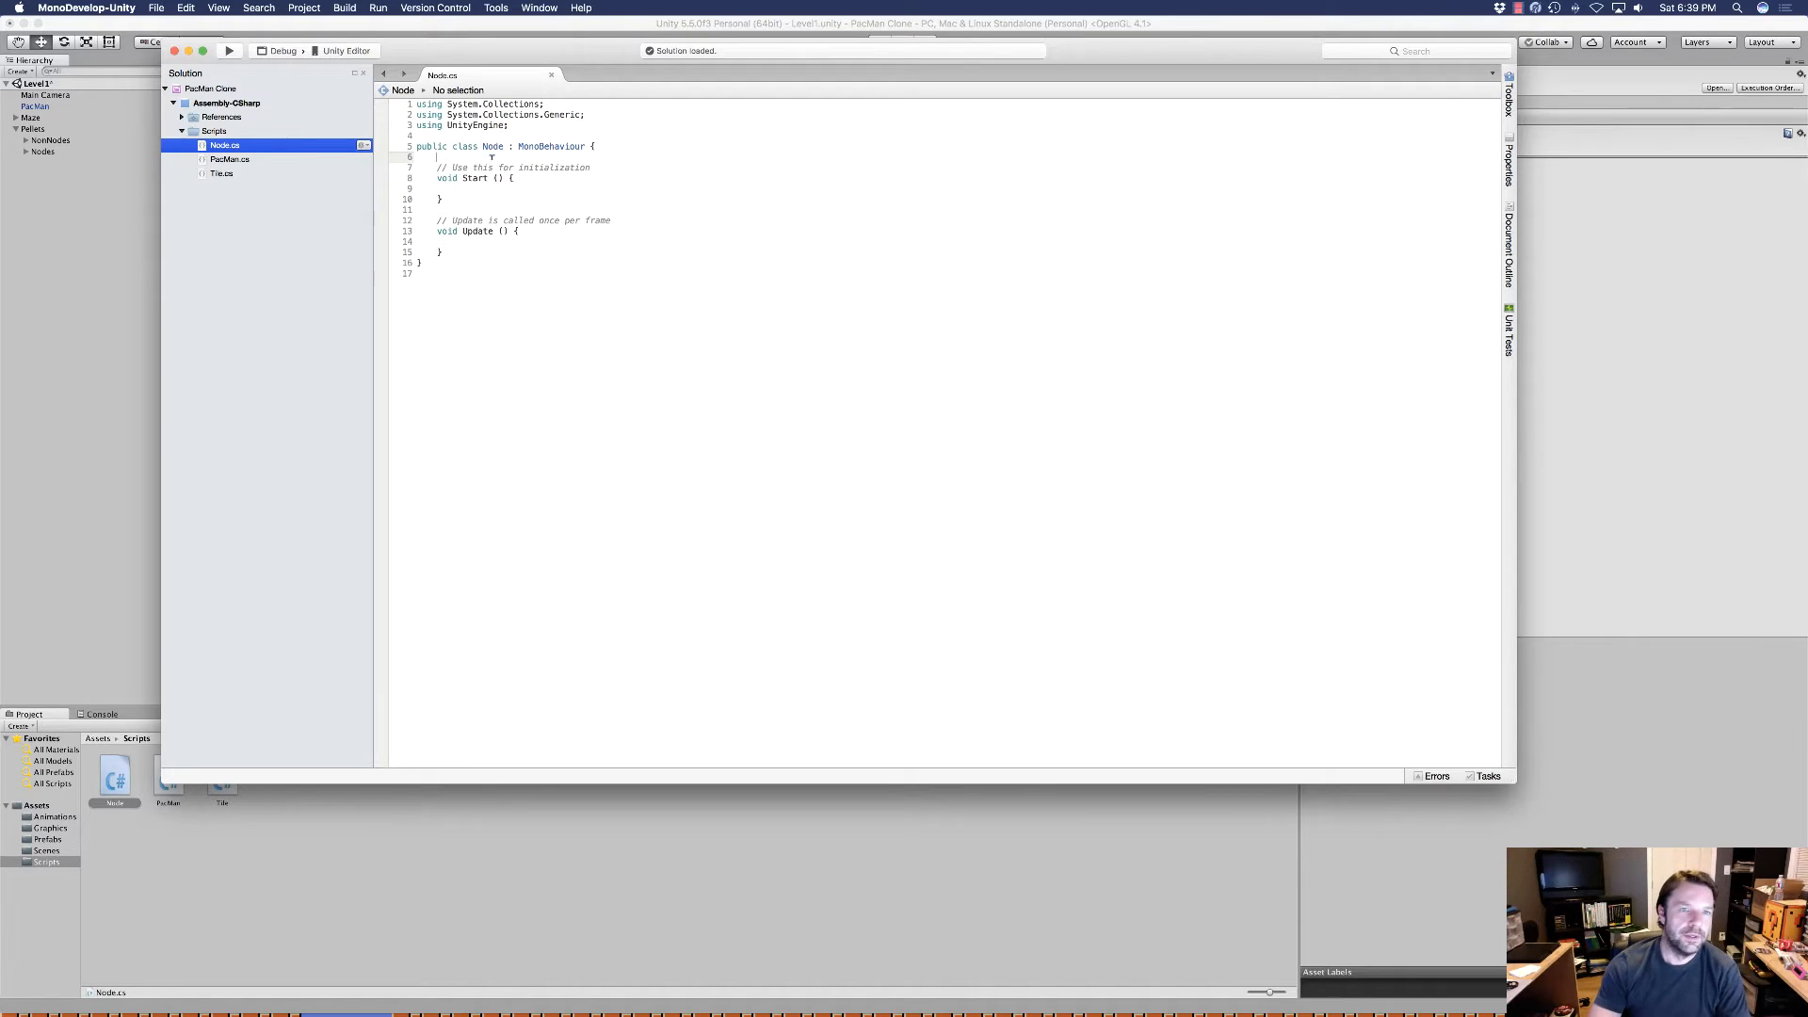
key("Return")
key("Return")
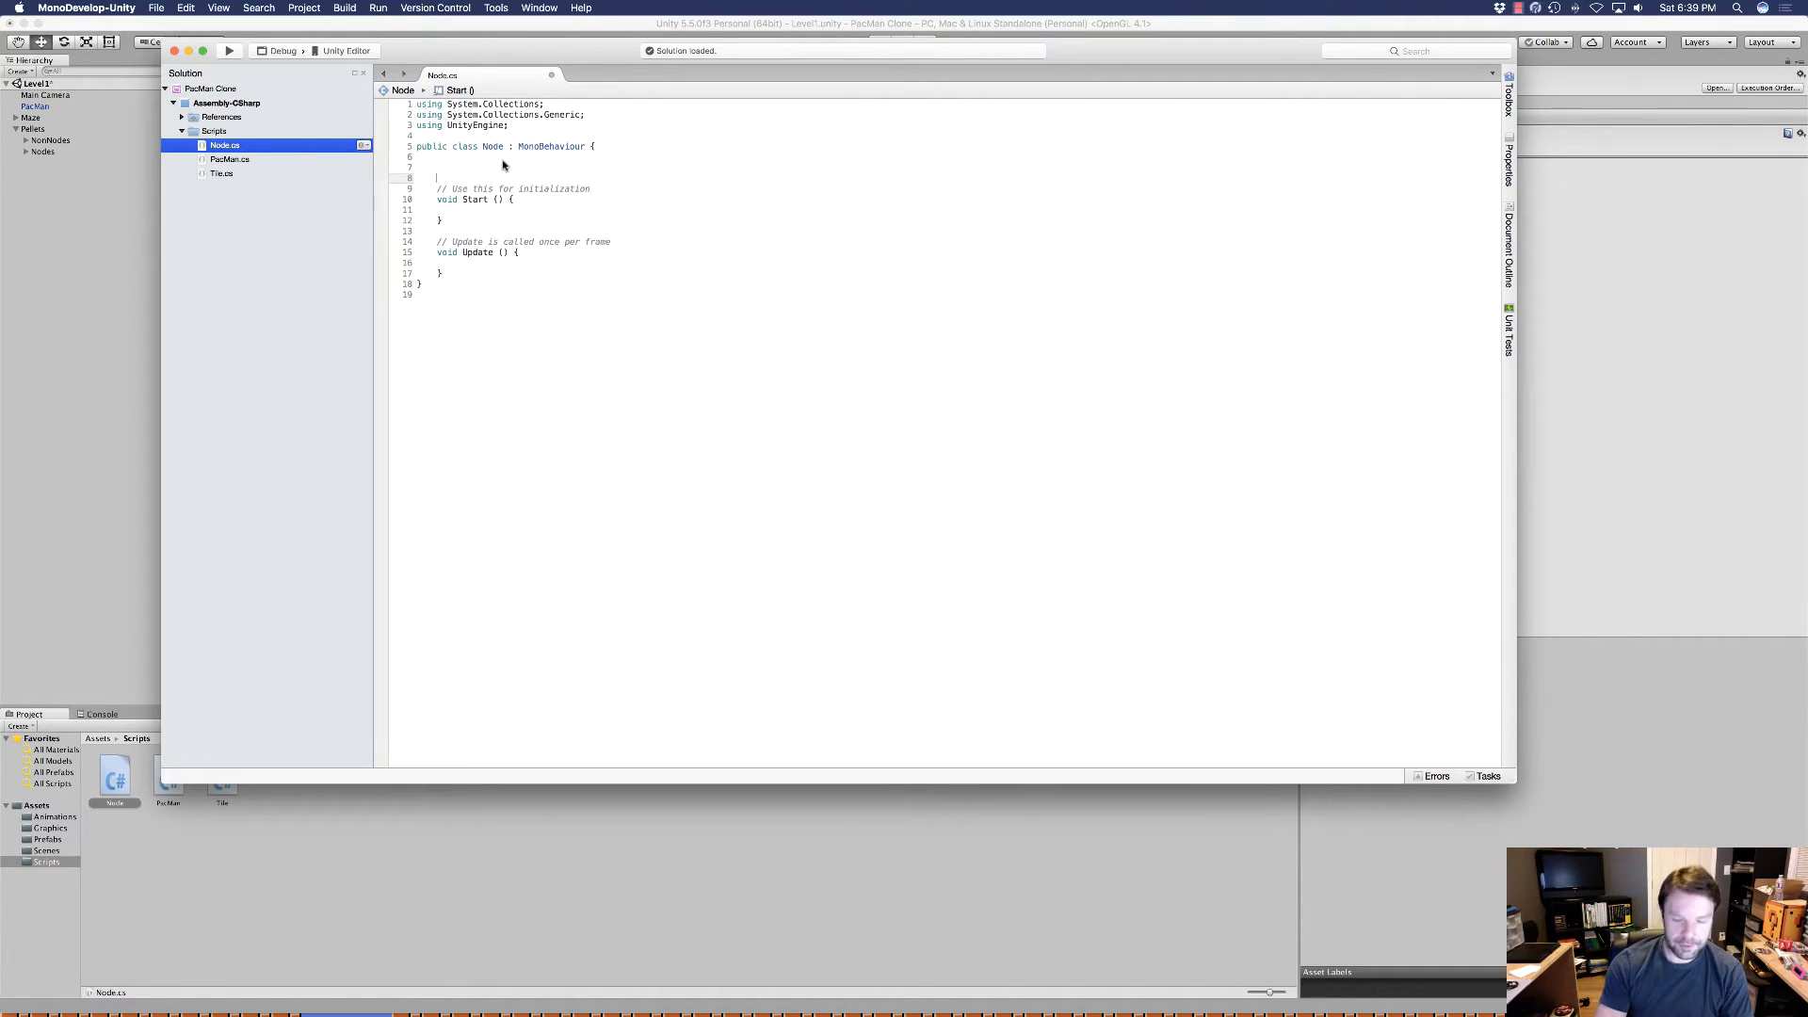
key("Up")
type("public")
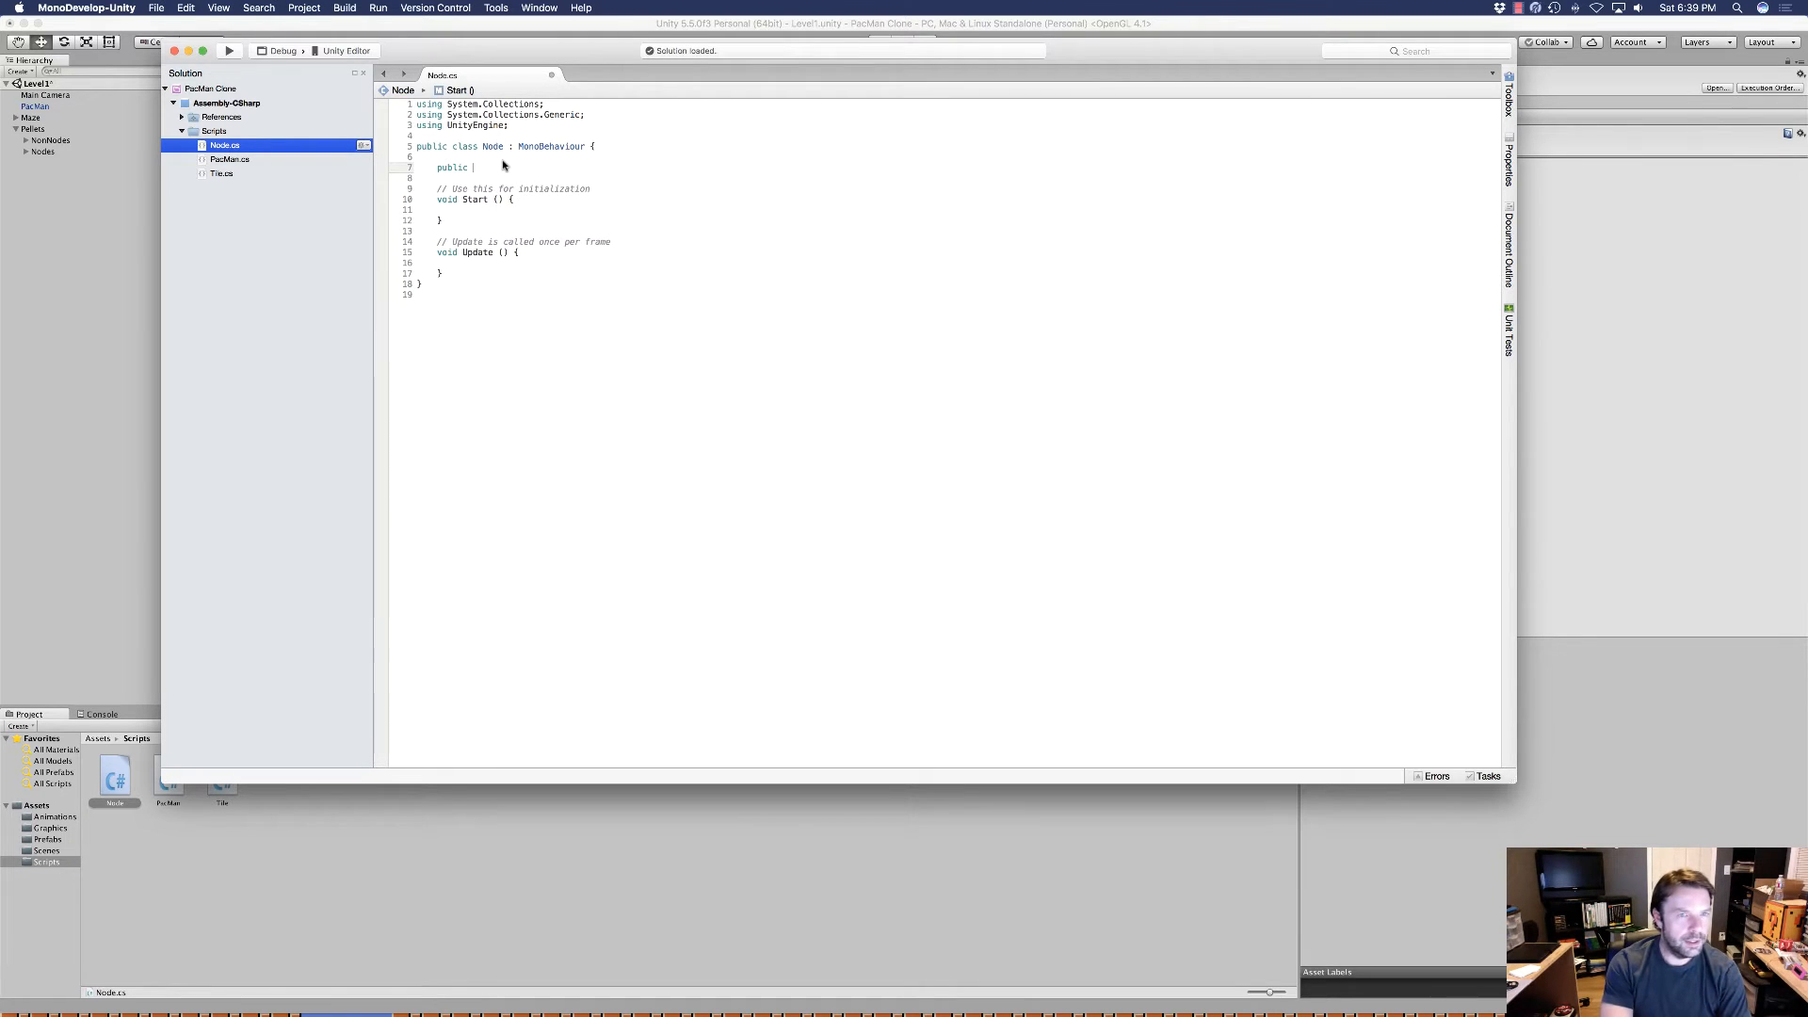
type("No")
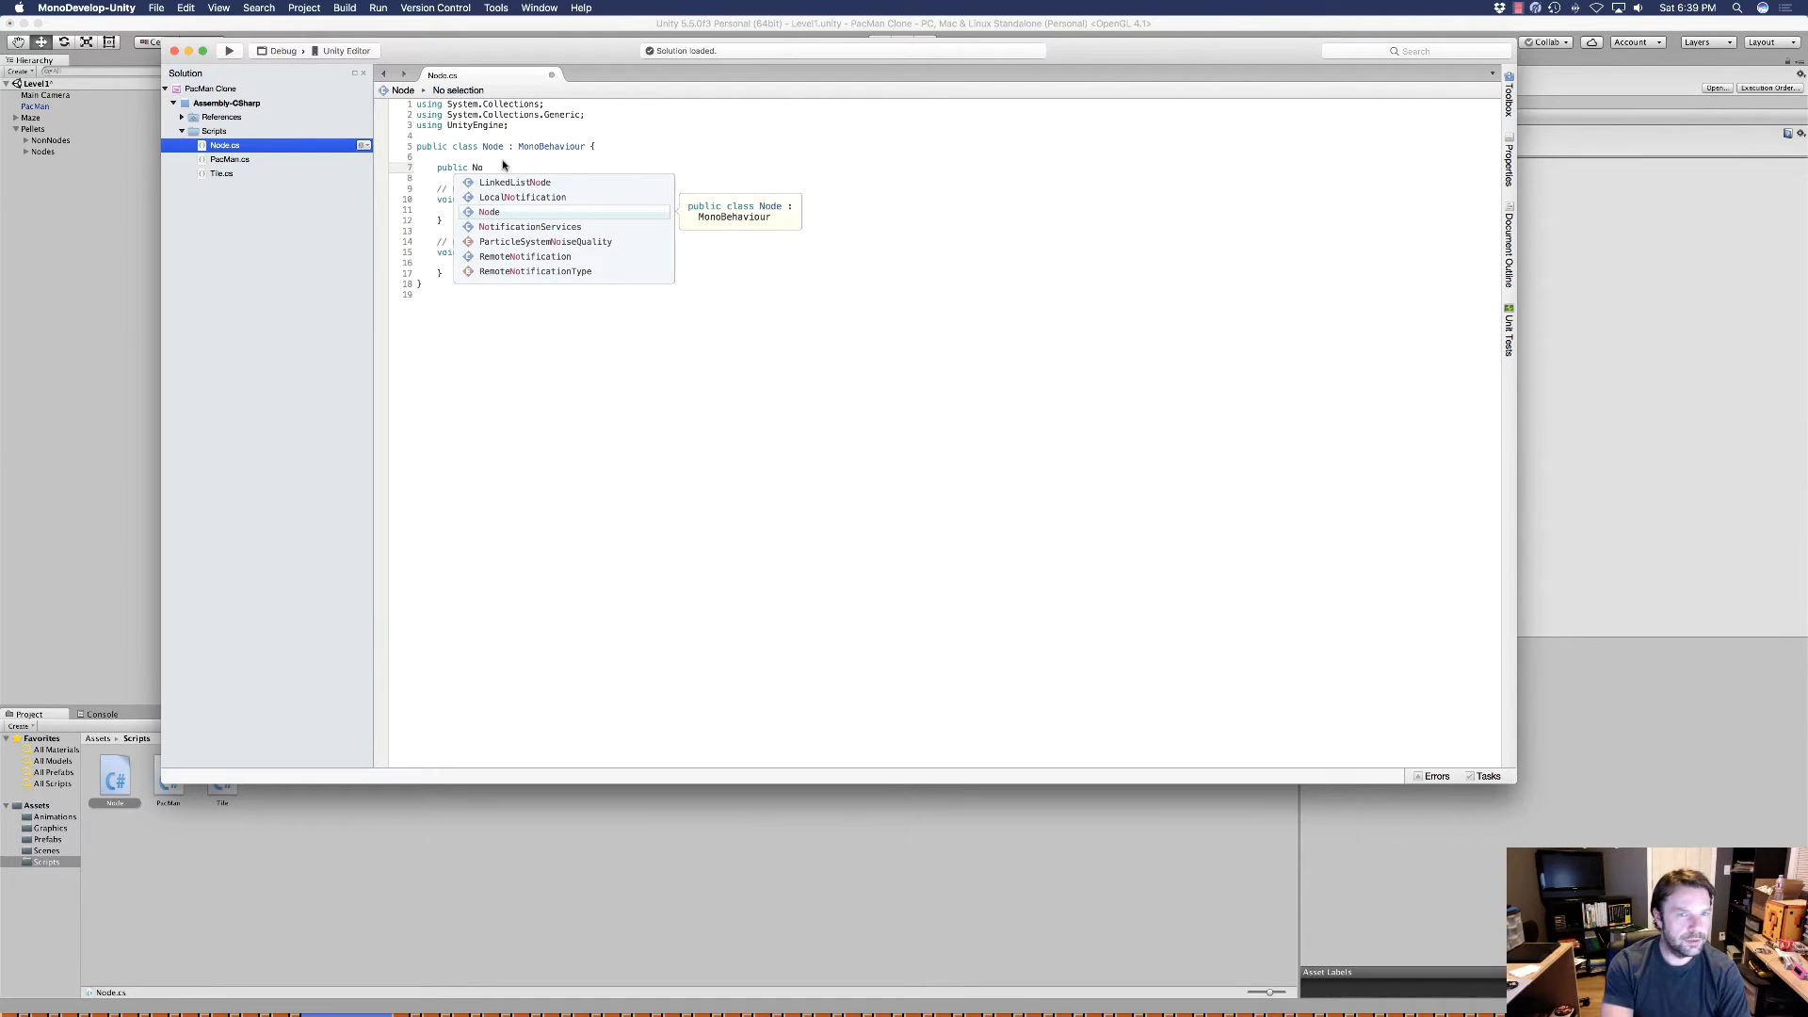
key("Return")
type("[]")
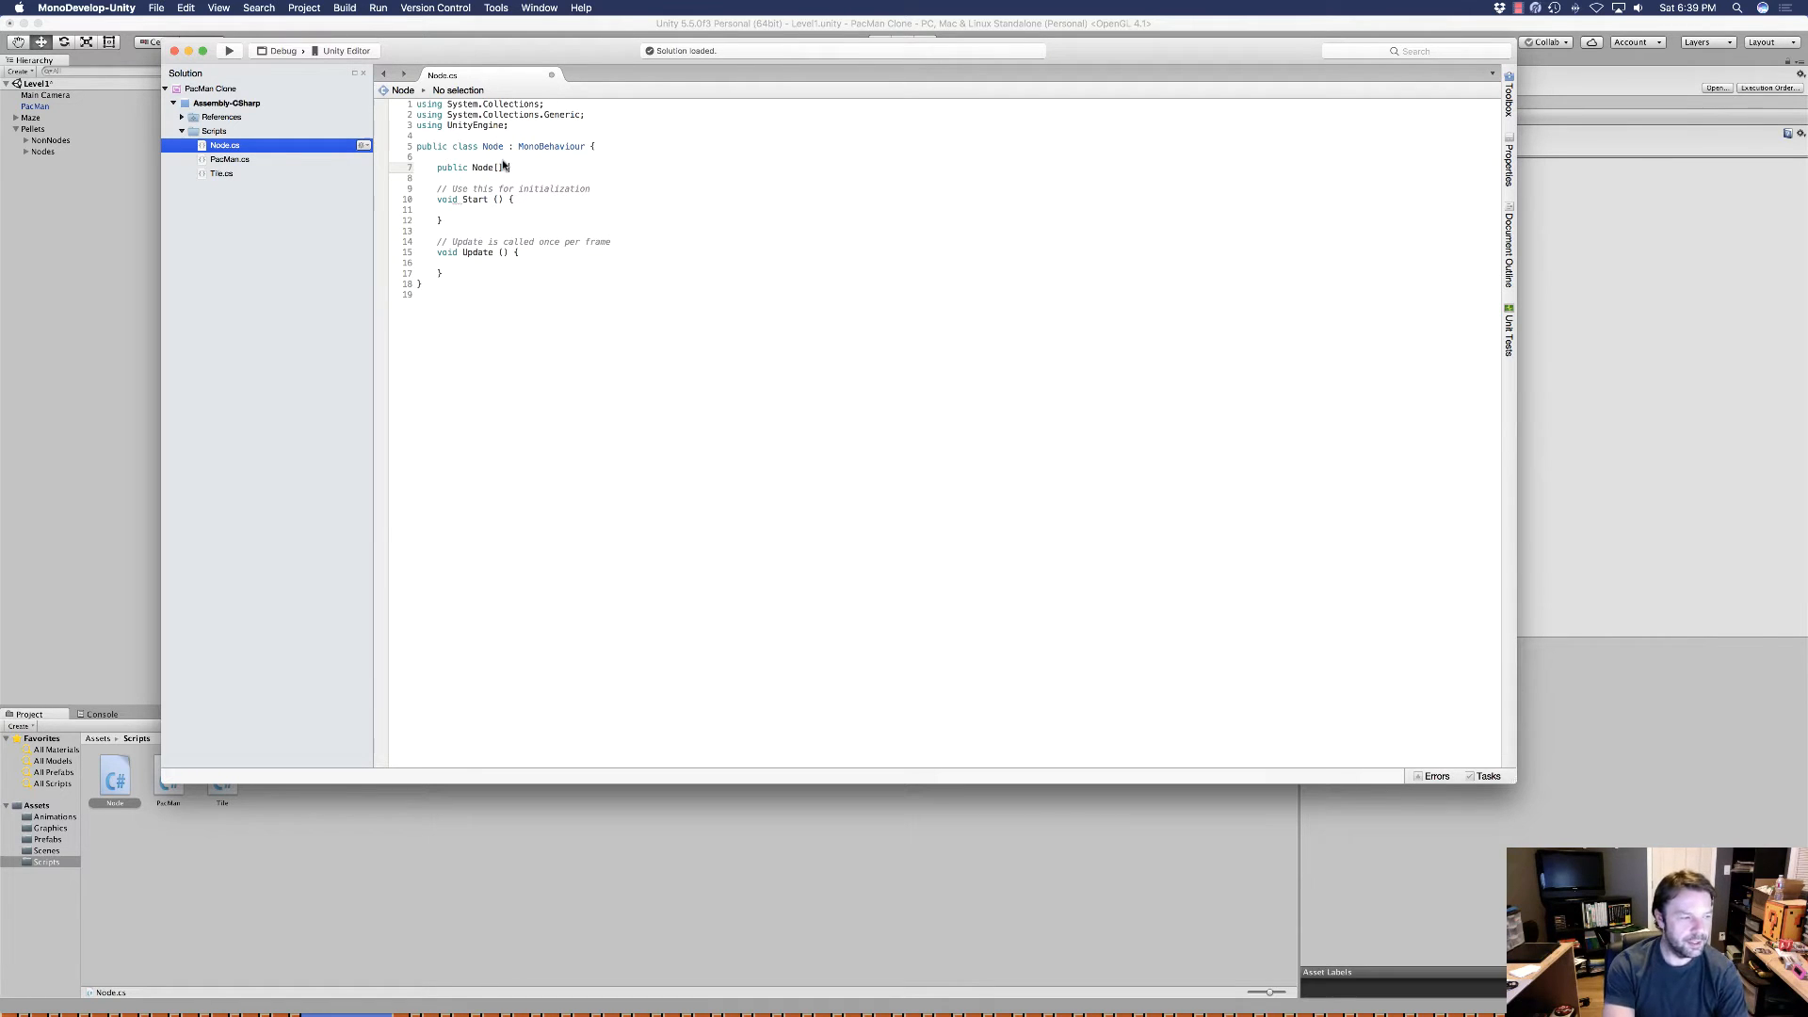
type(" neighbor")
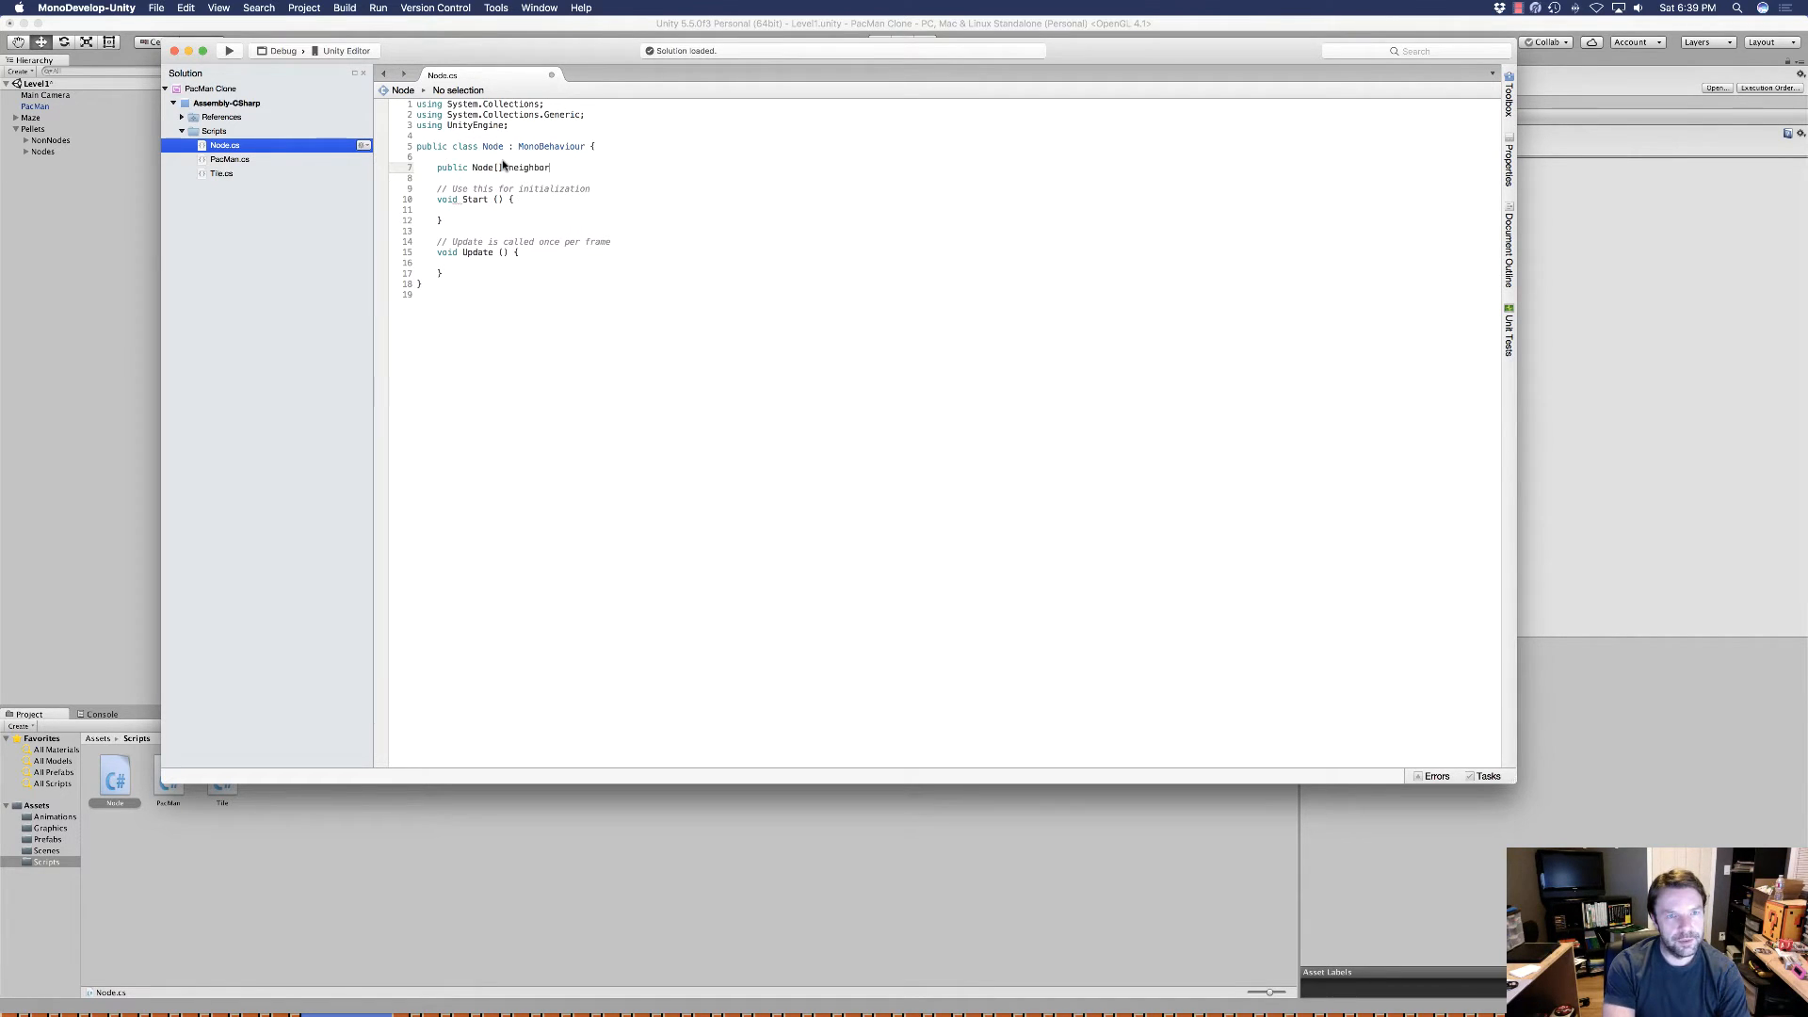
type("s;")
Declare a public Vector2[] array named validDirections on the line below neighbors.
key("Return")
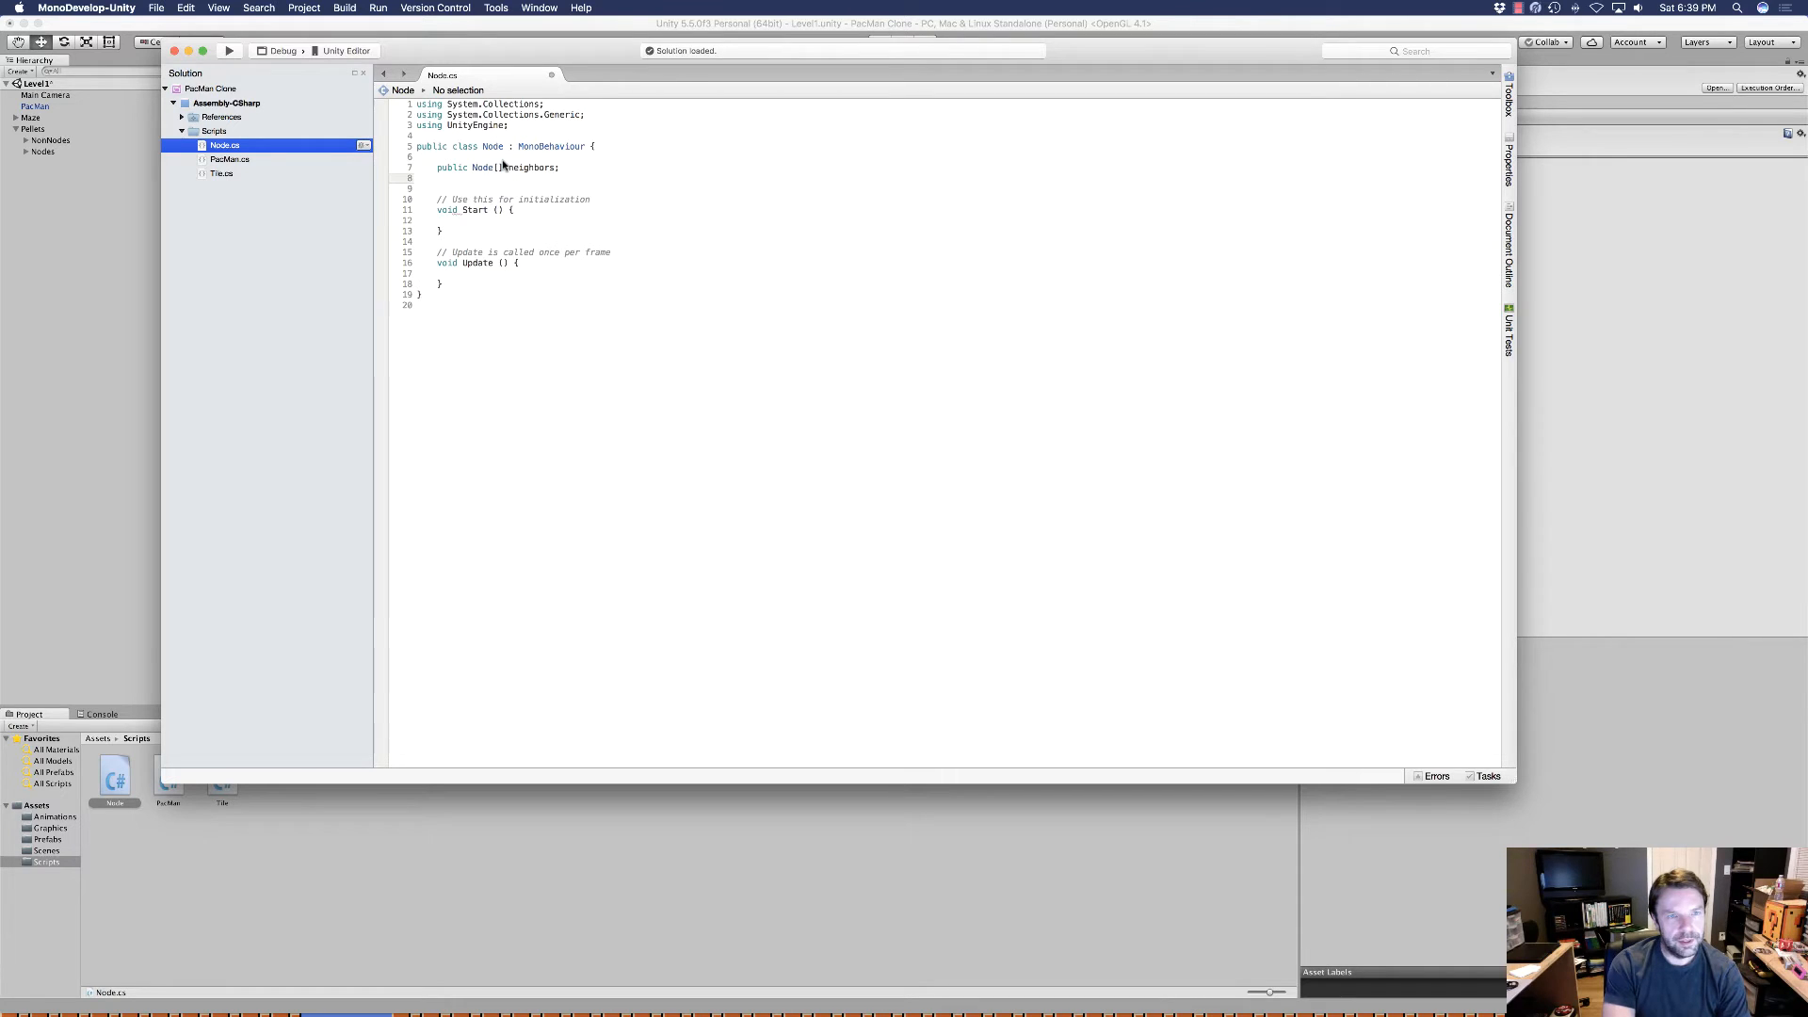
type("public ")
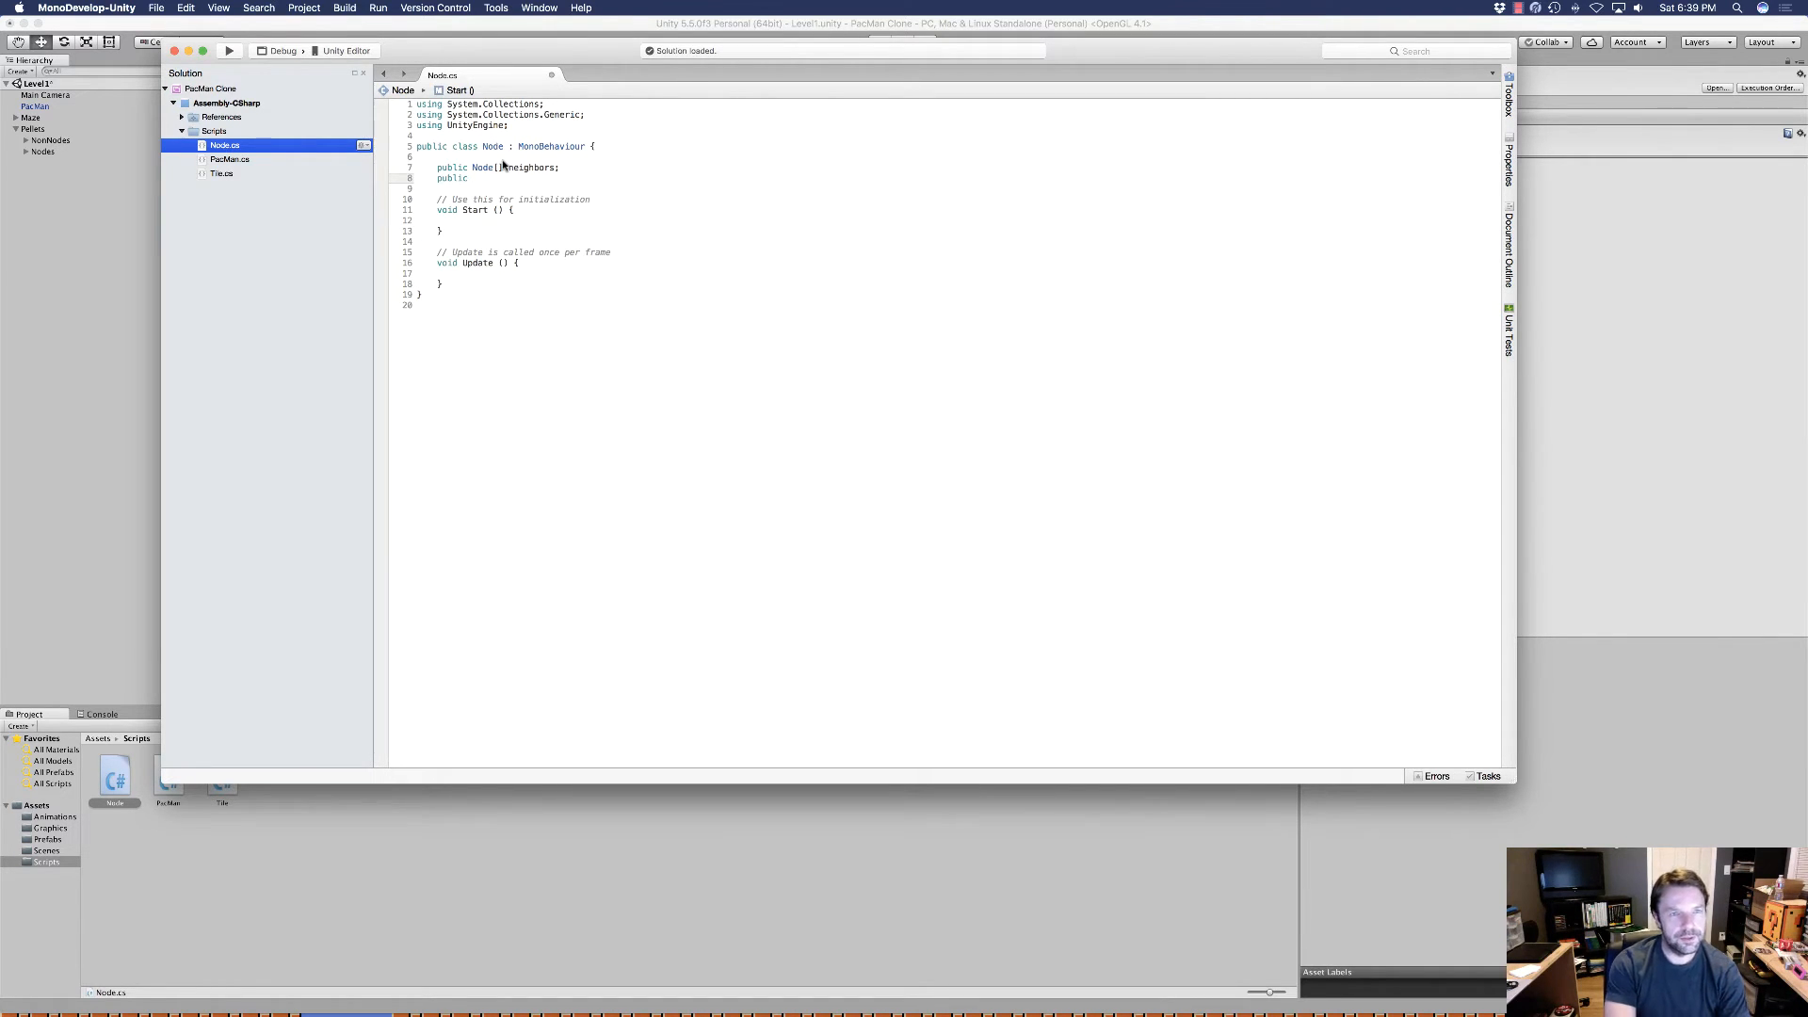
type("Vector2")
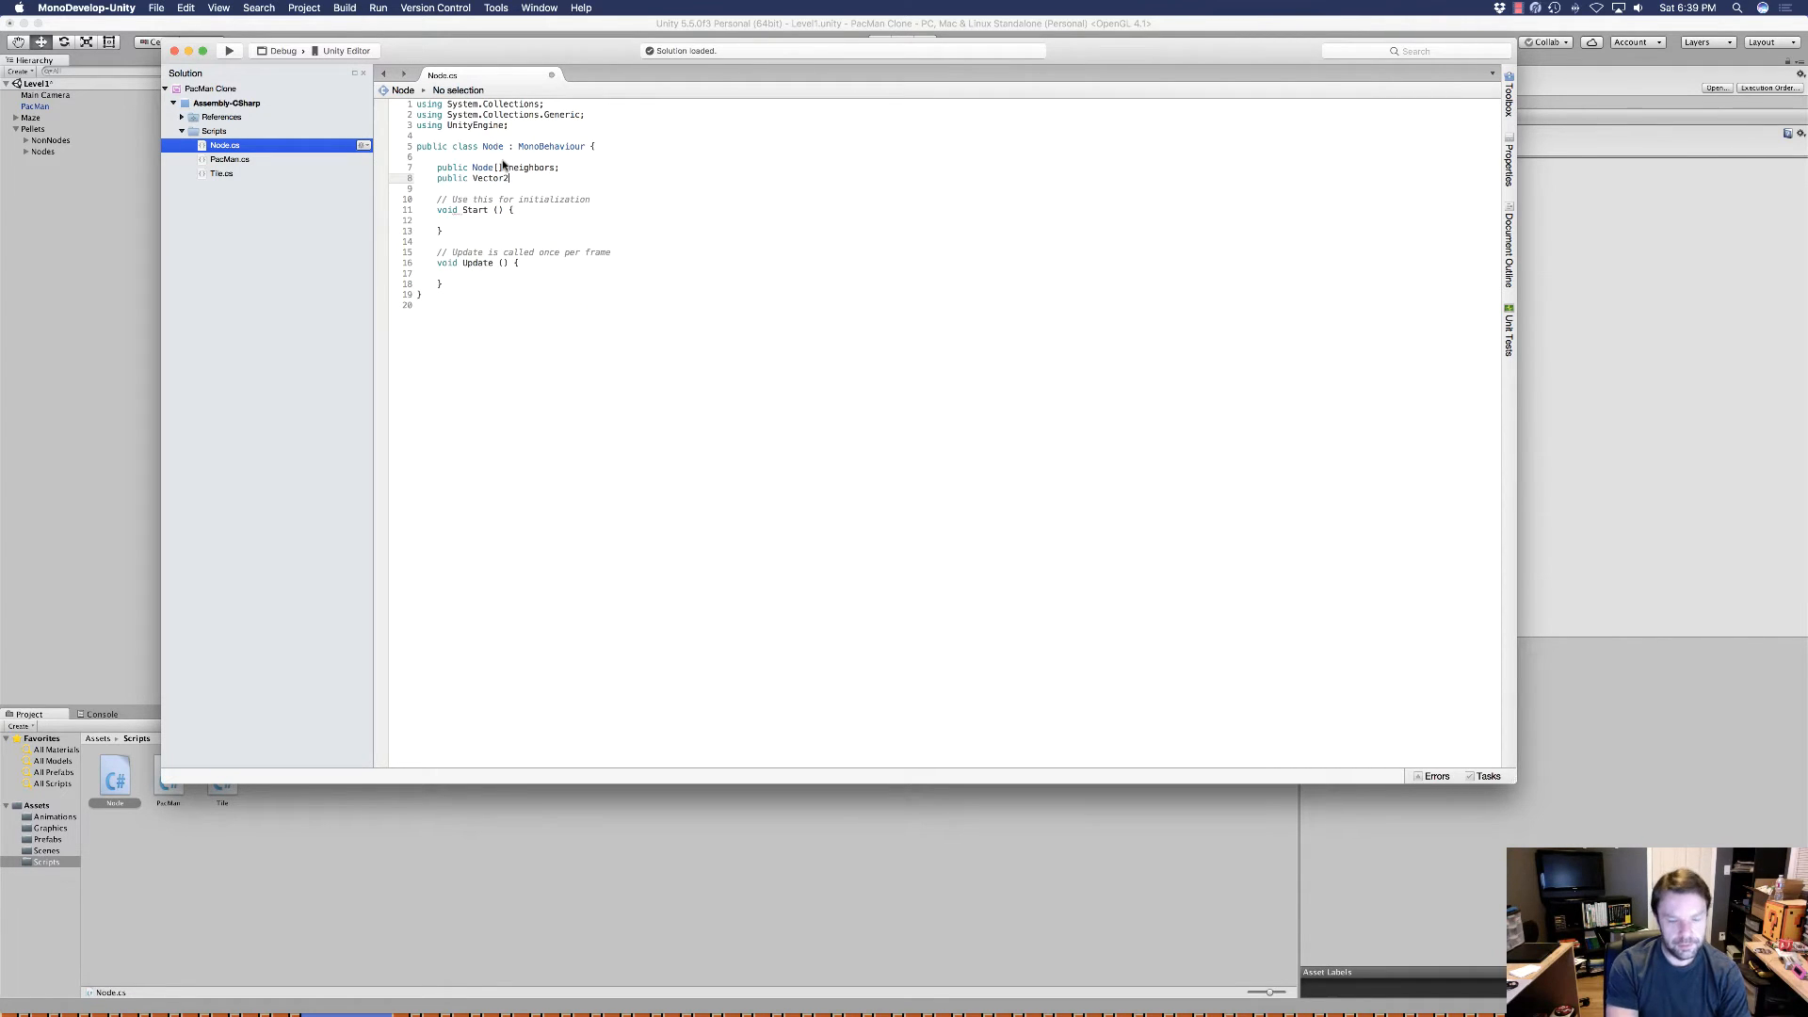
type("[]")
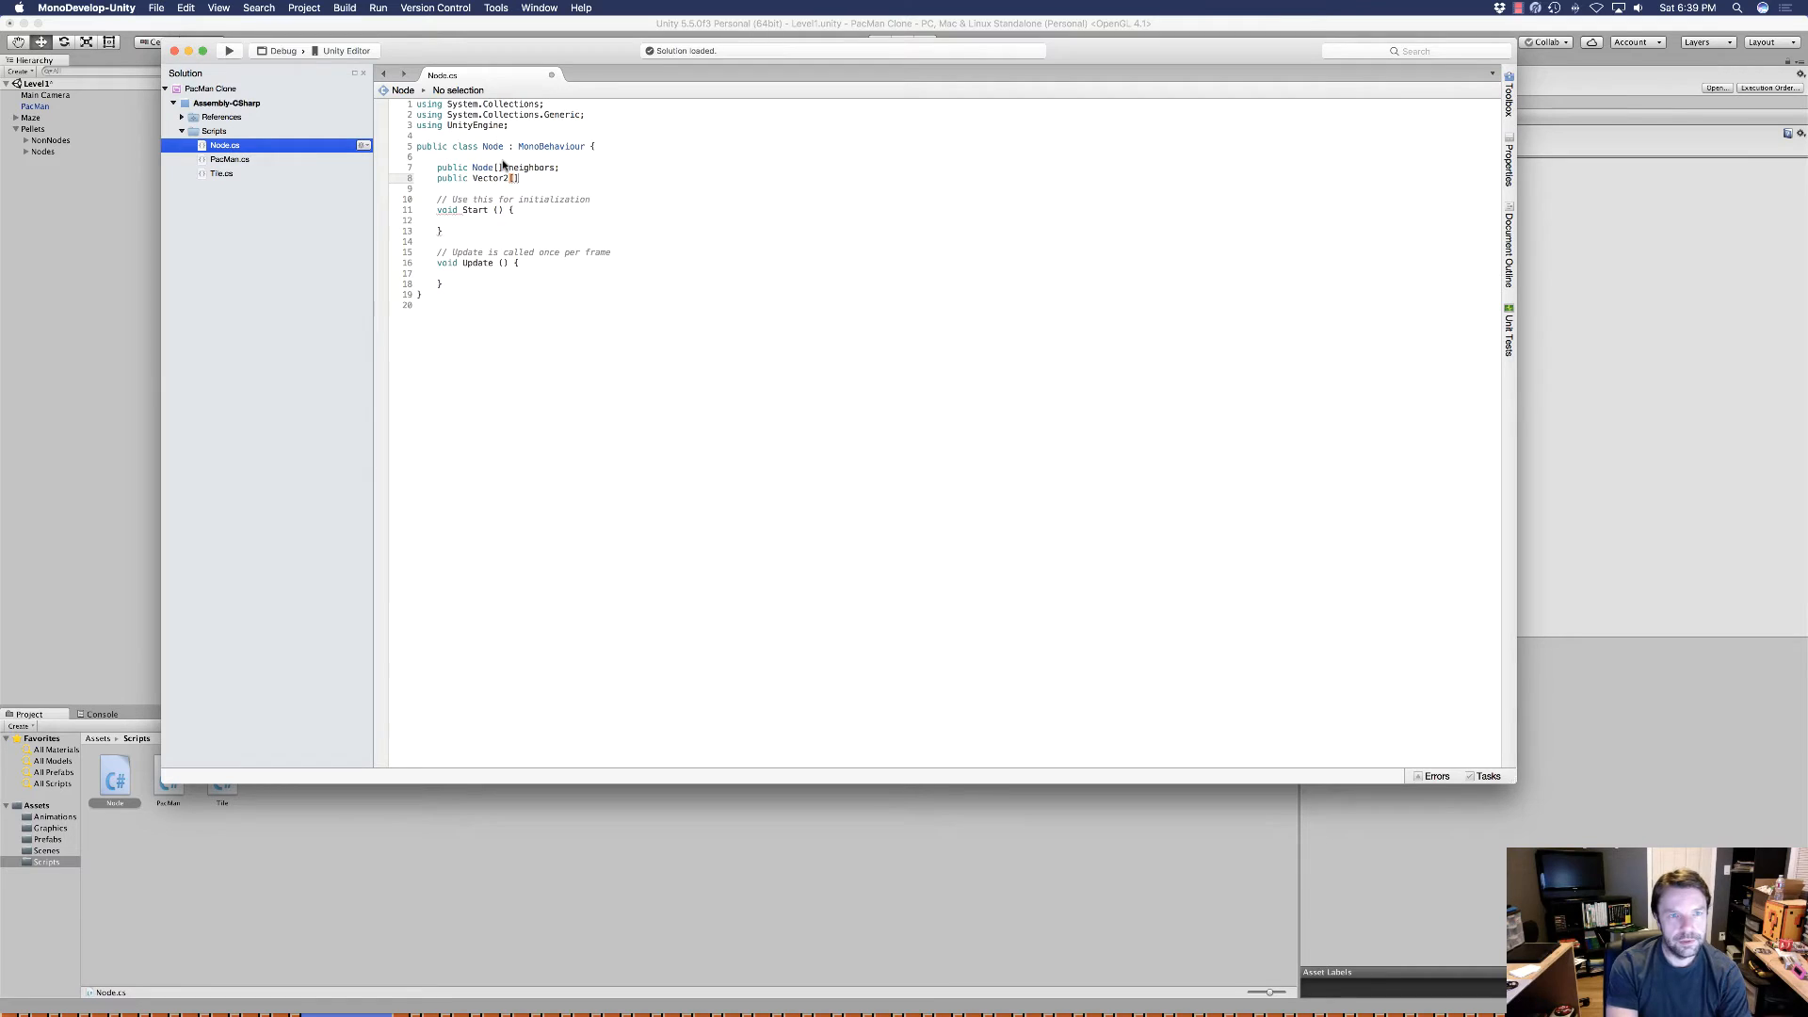
type(" validD")
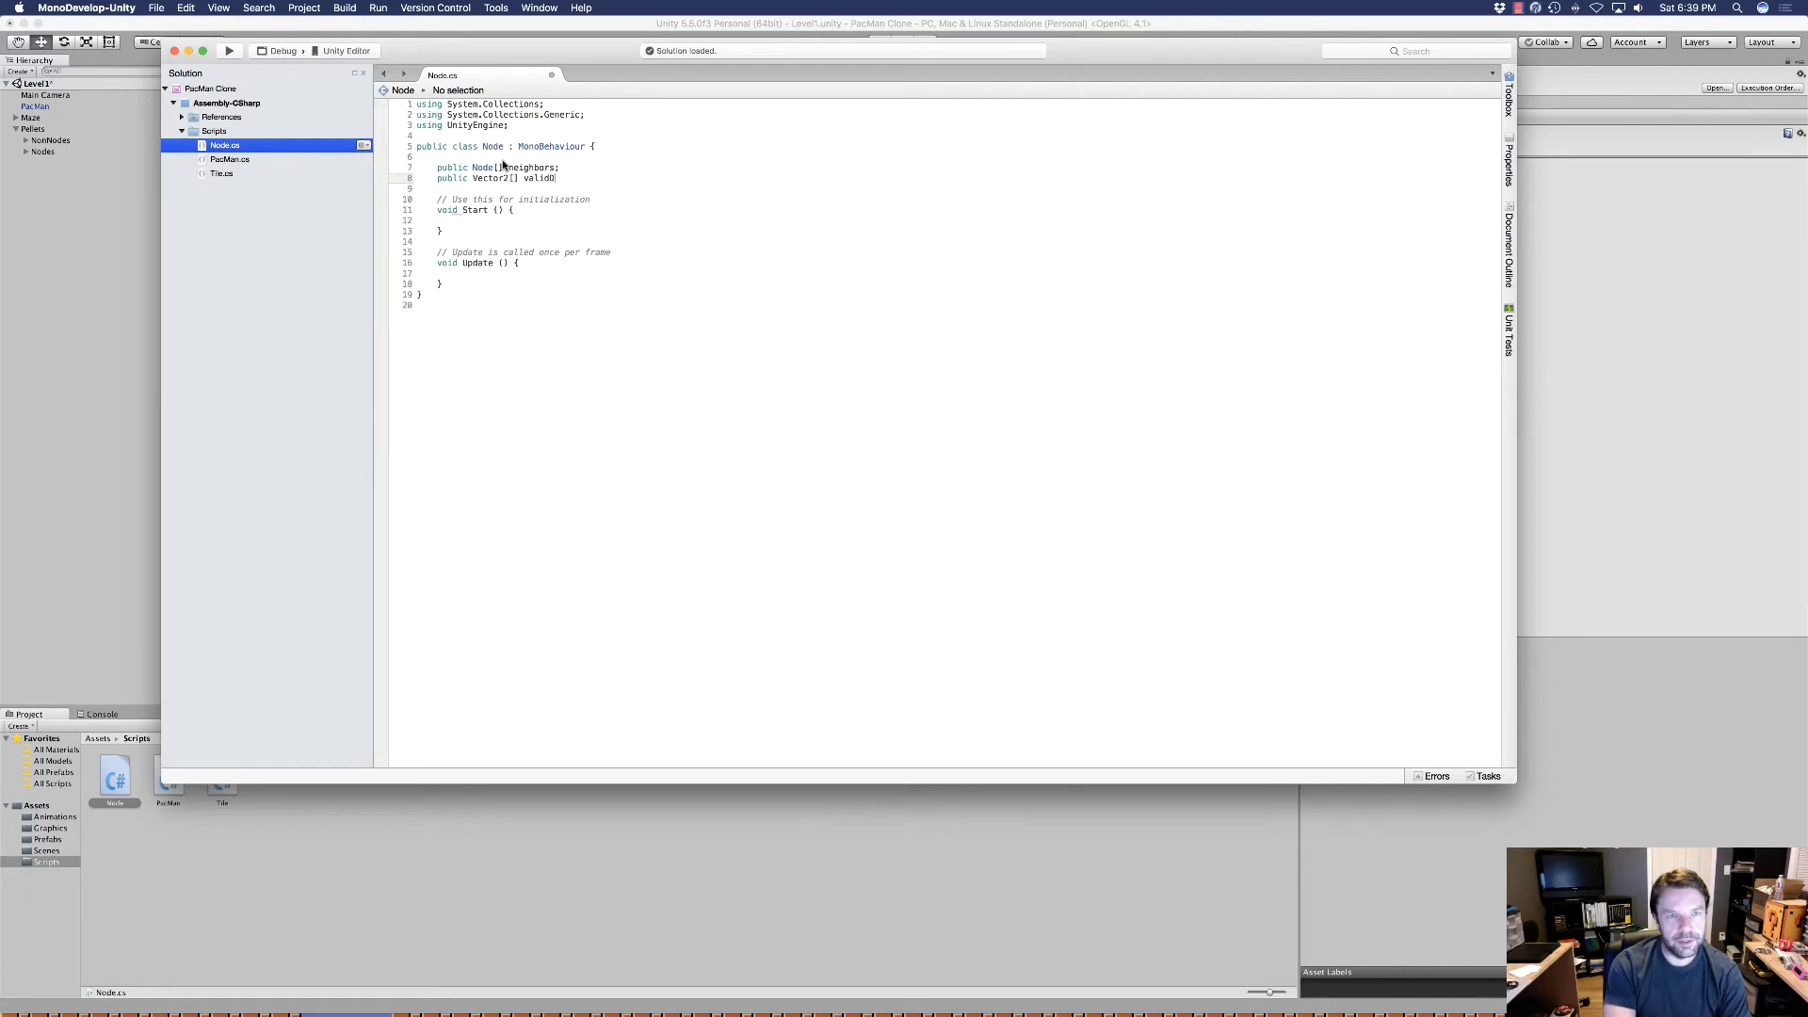
type("irections")
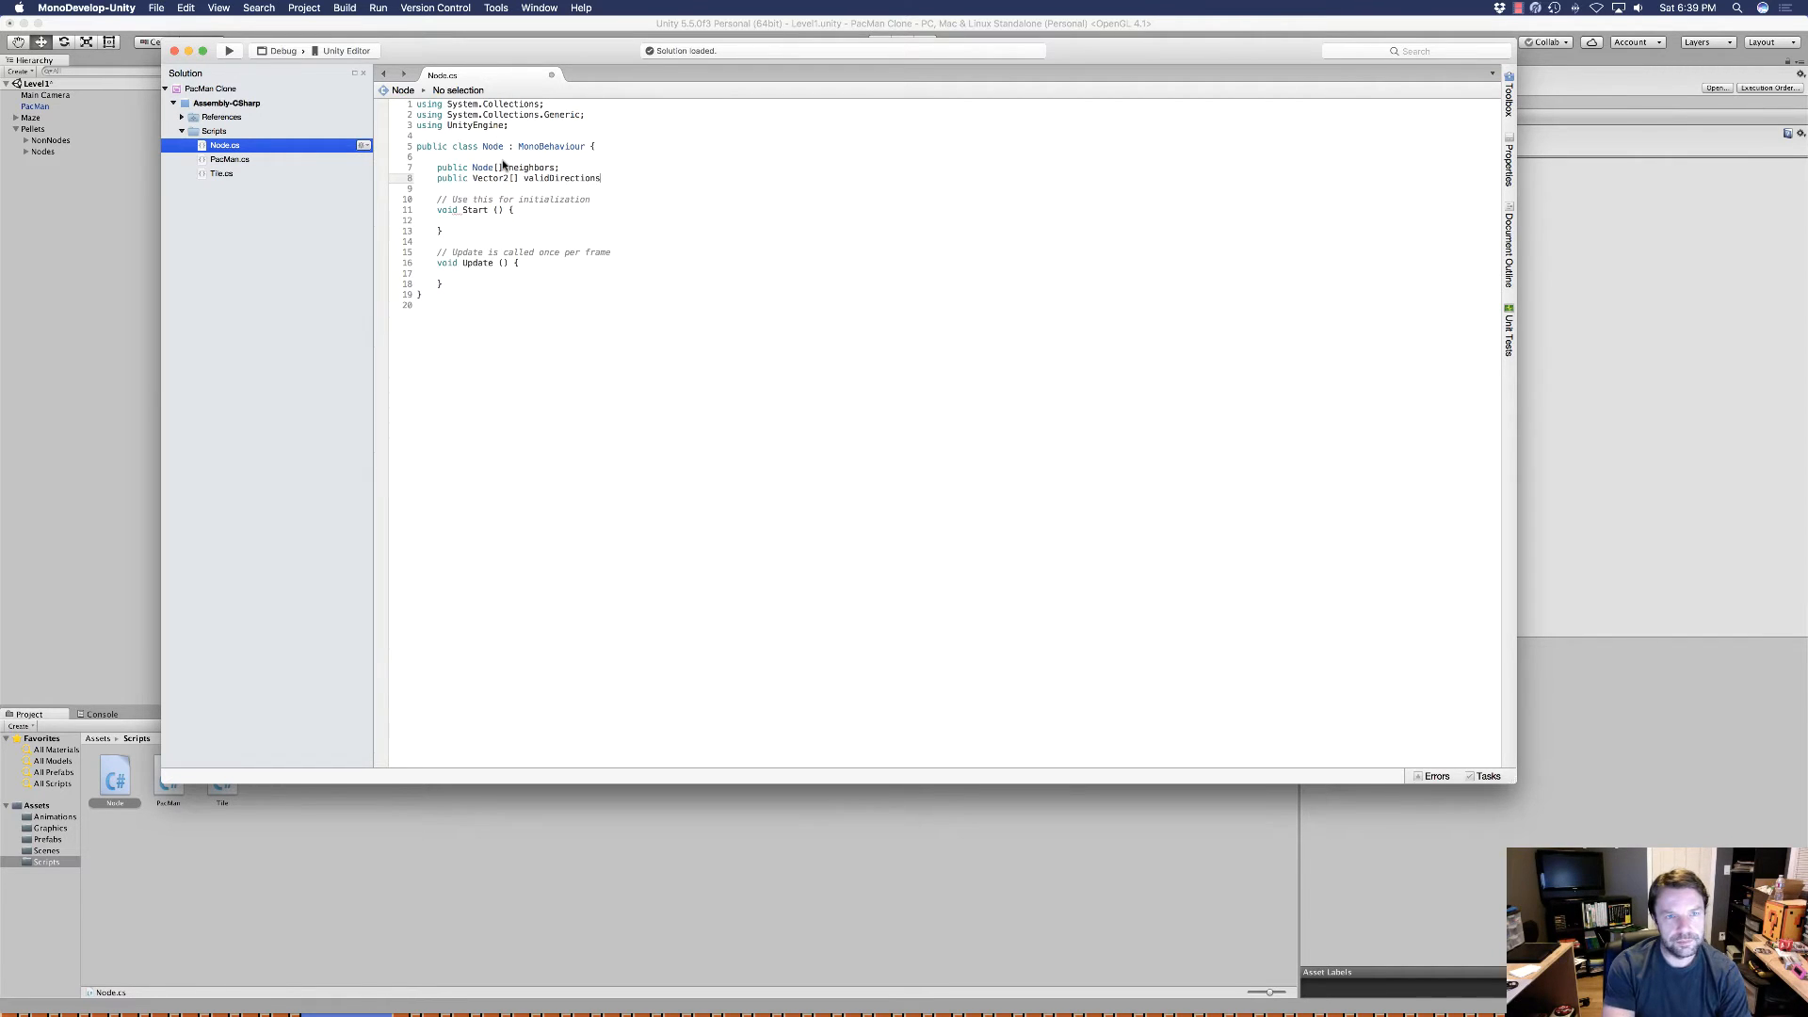
type(";")
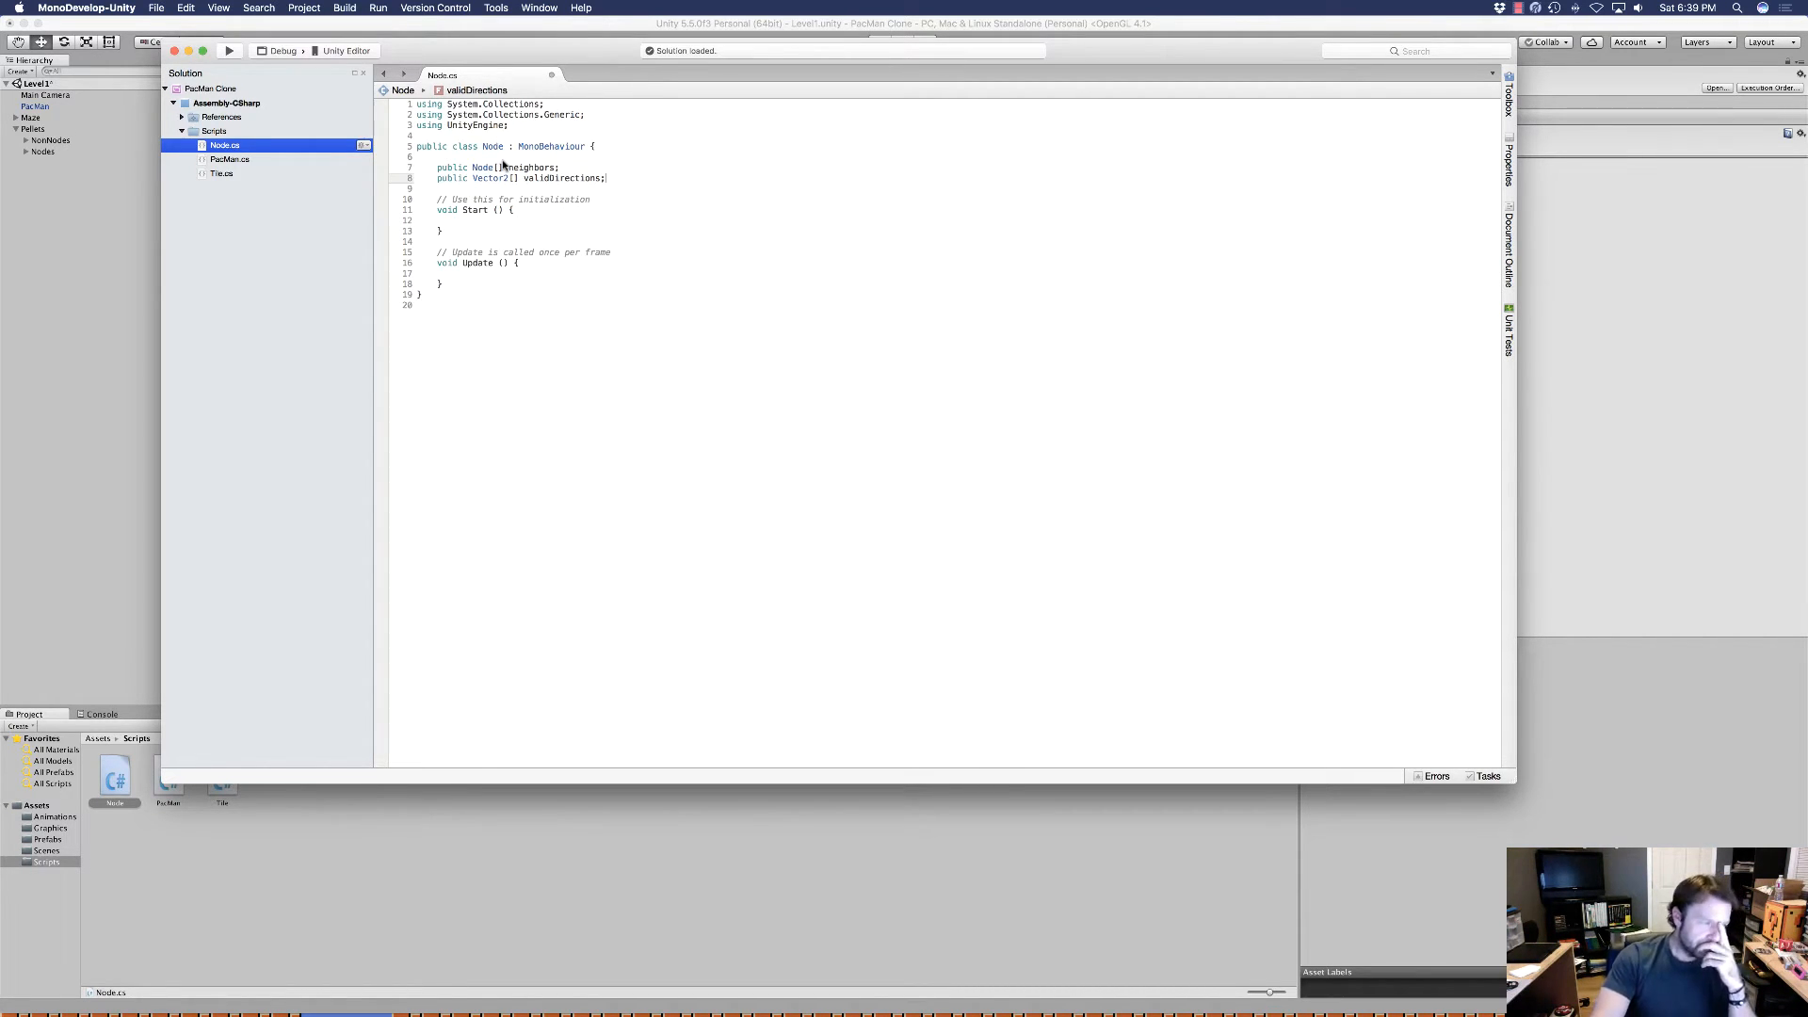
Delete the Update method with its comment and the empty last line of Node.cs, and save the script.
left_click_drag(458, 281, 417, 250)
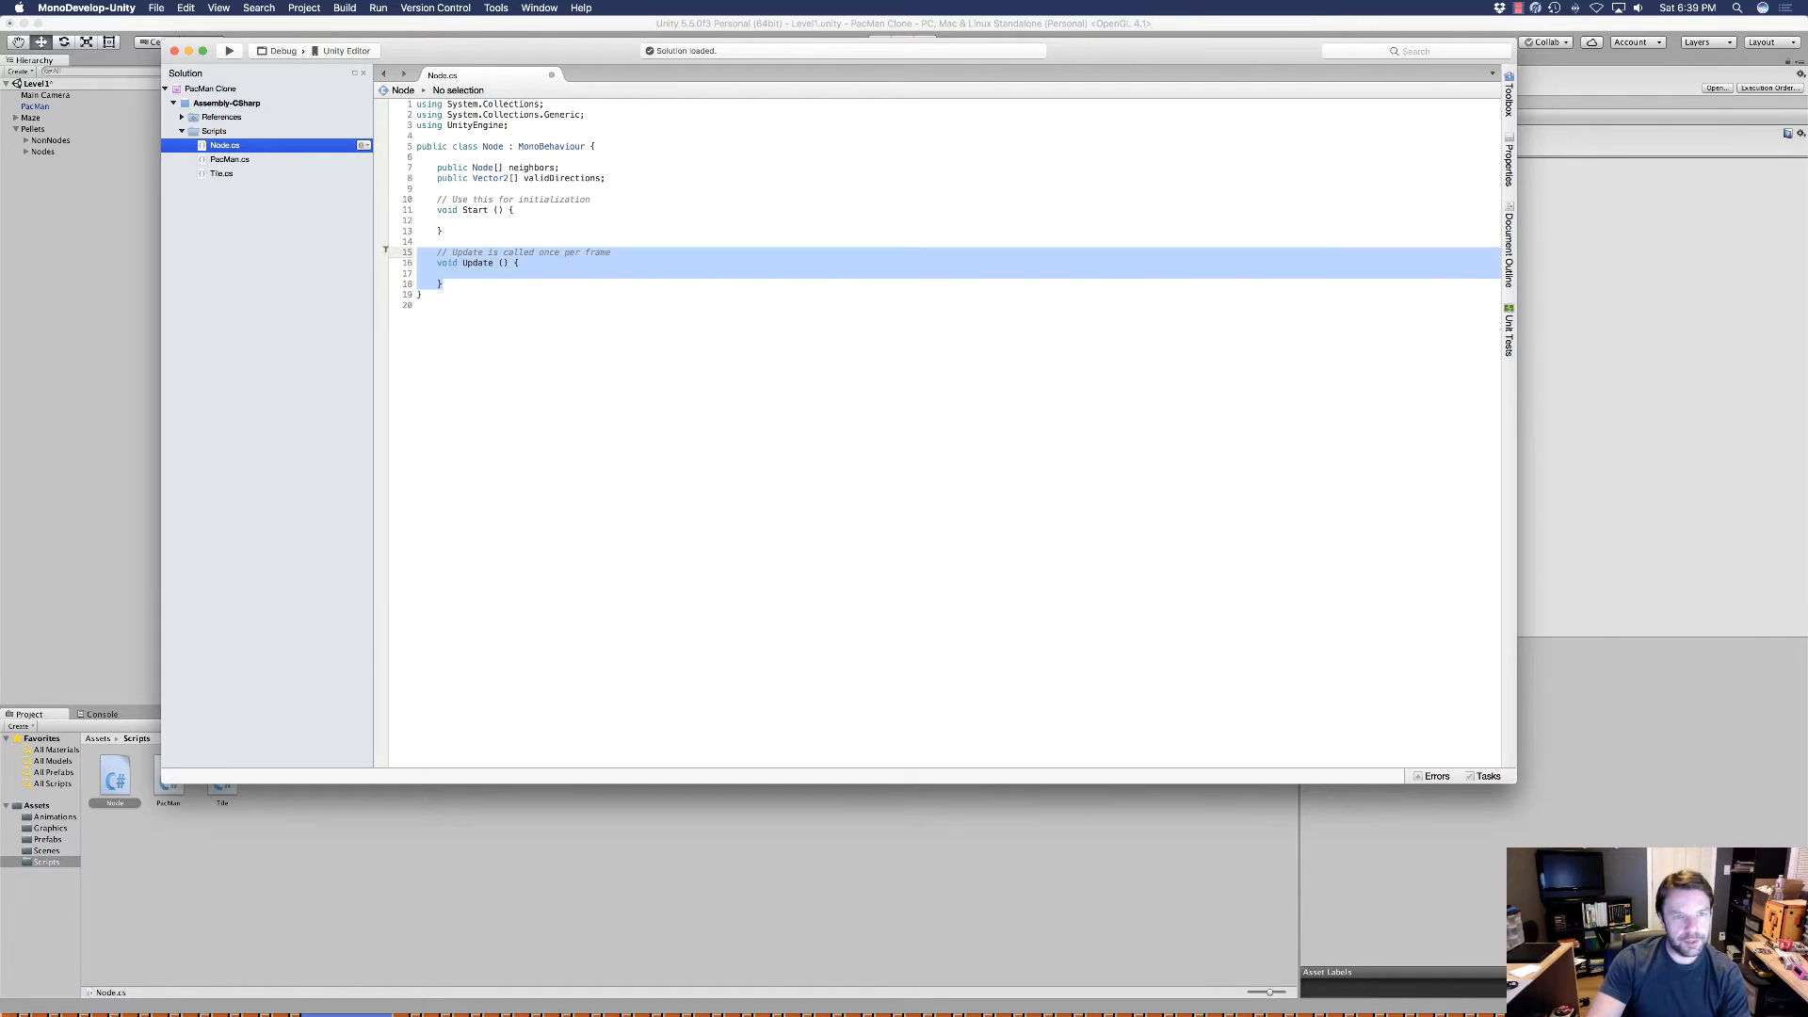
key("BackSpace")
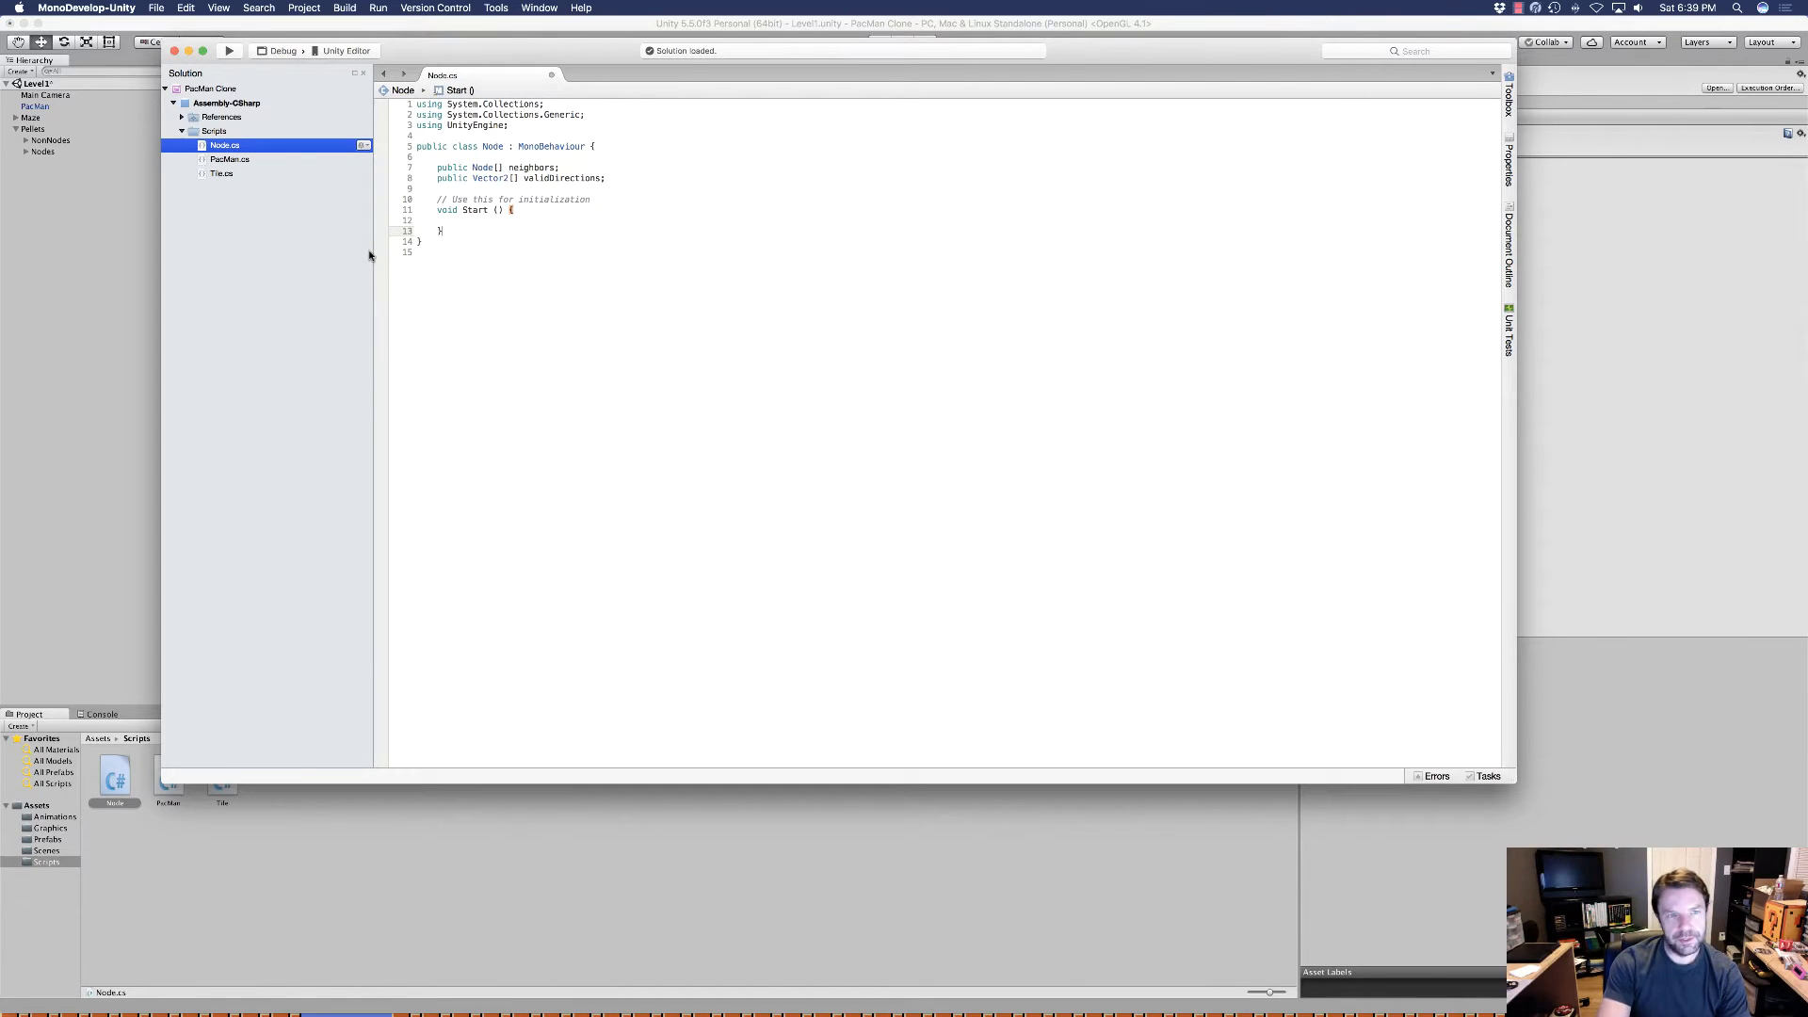
left_click(436, 252)
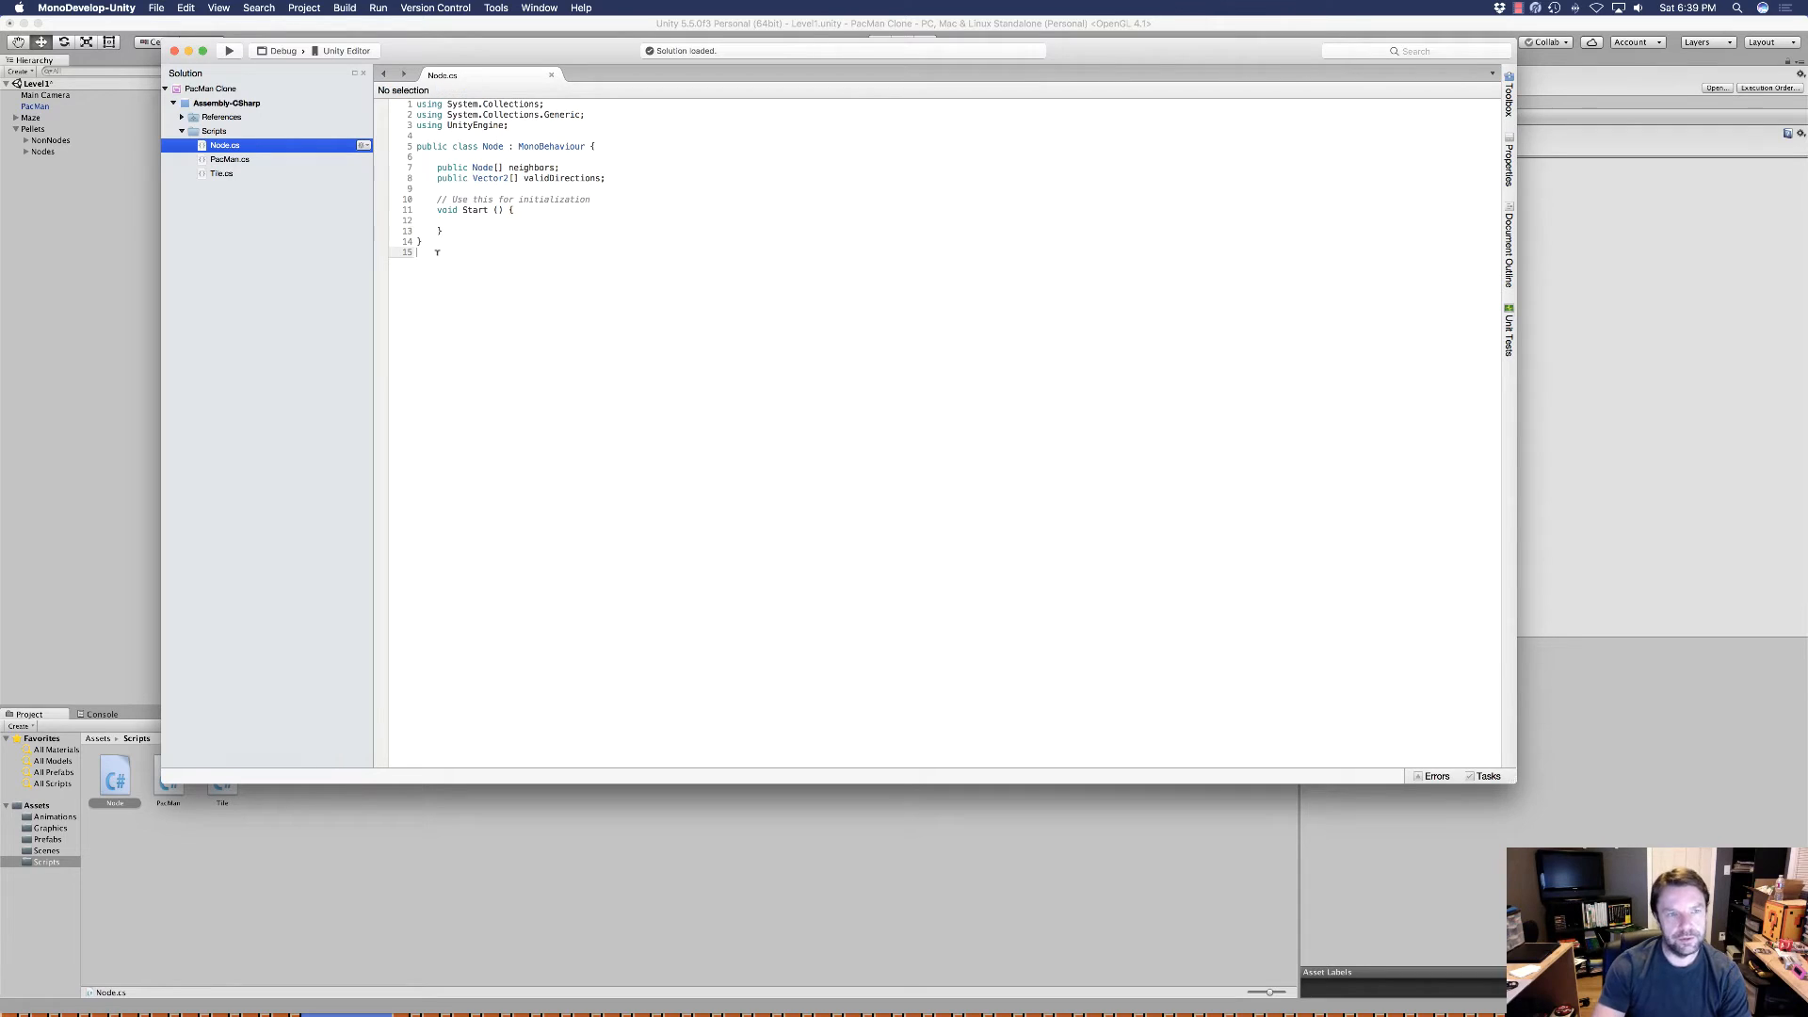
key("BackSpace")
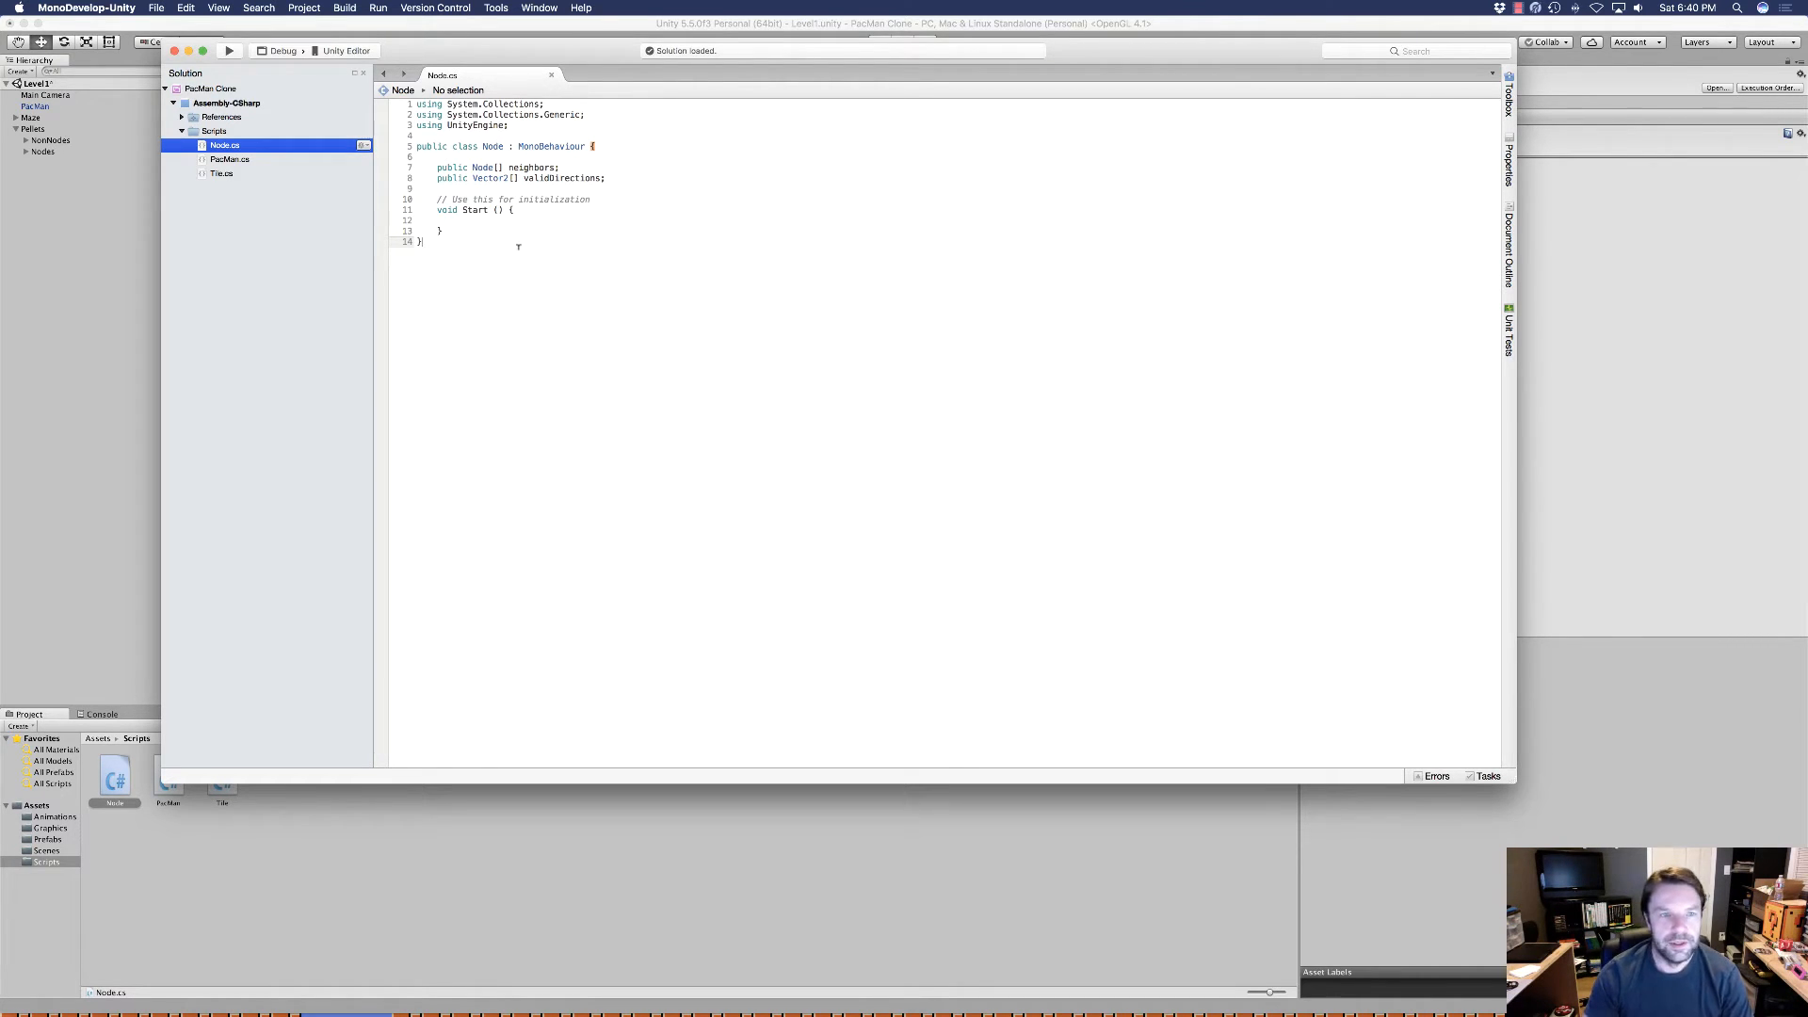
mouse_move(436, 167)
left_mouse_down()
mouse_move(508, 166)
mouse_move(461, 163)
left_mouse_up()
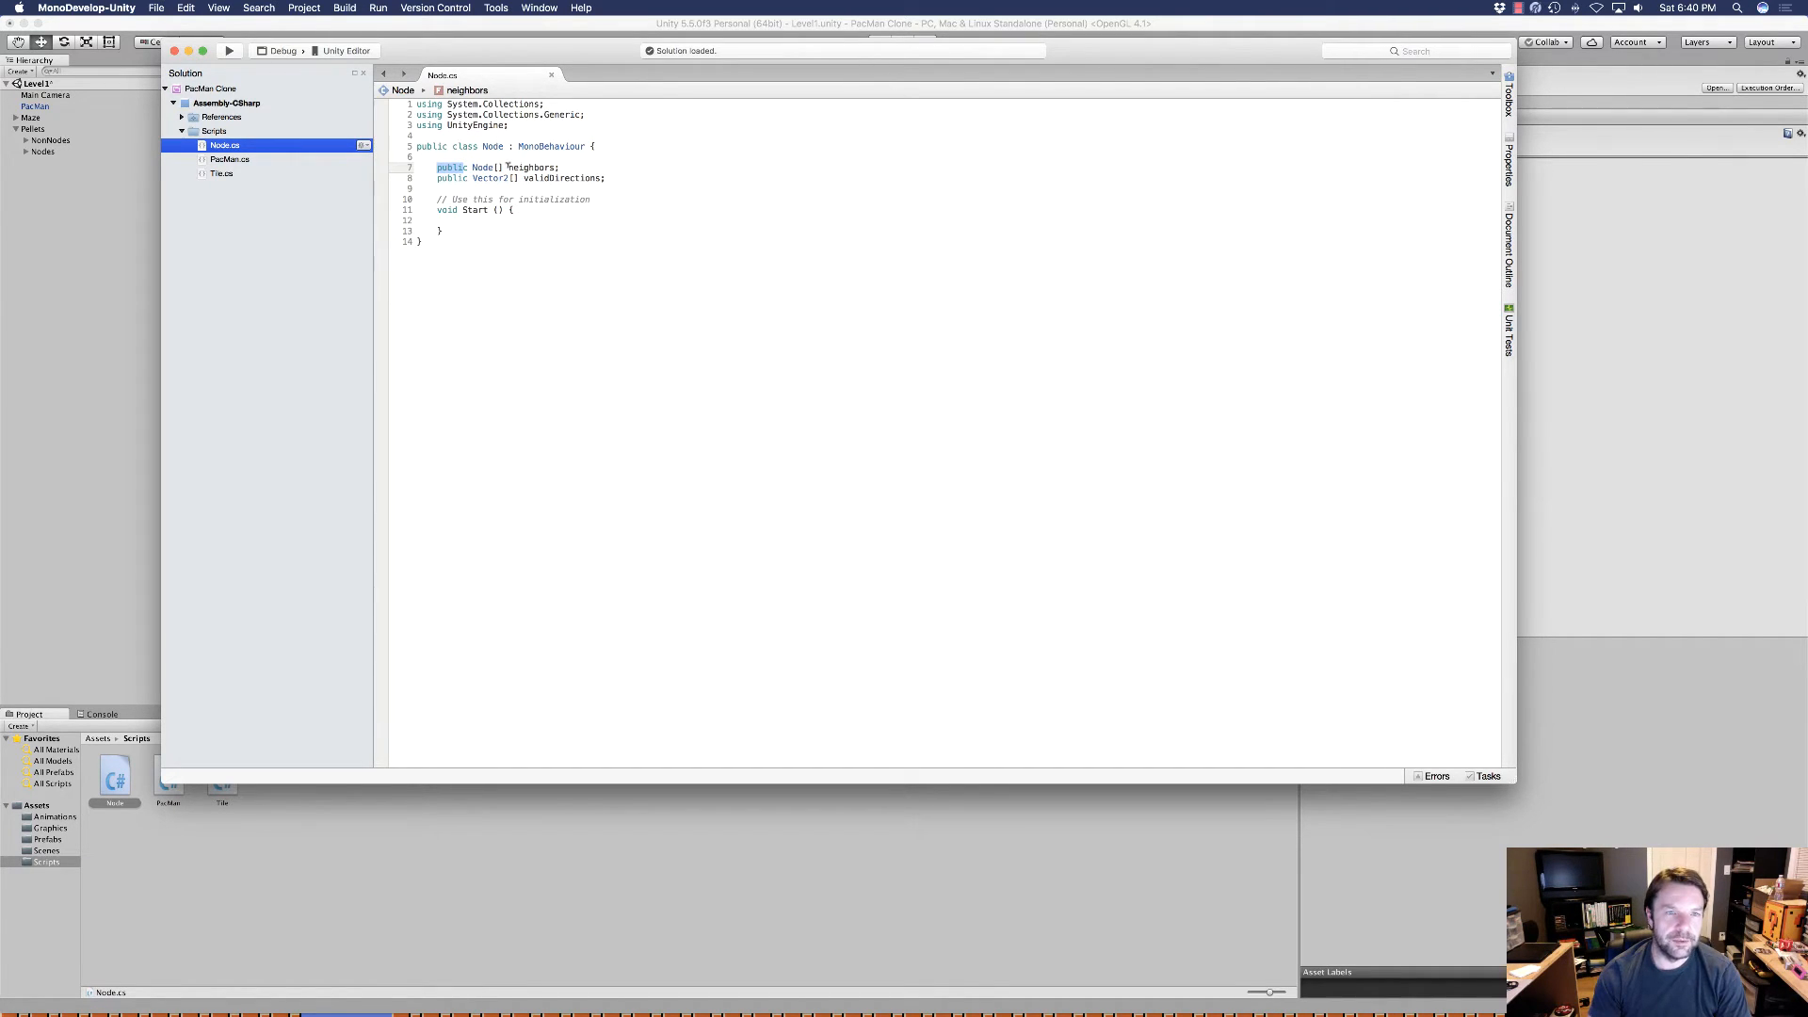
left_click_drag(503, 166, 474, 166)
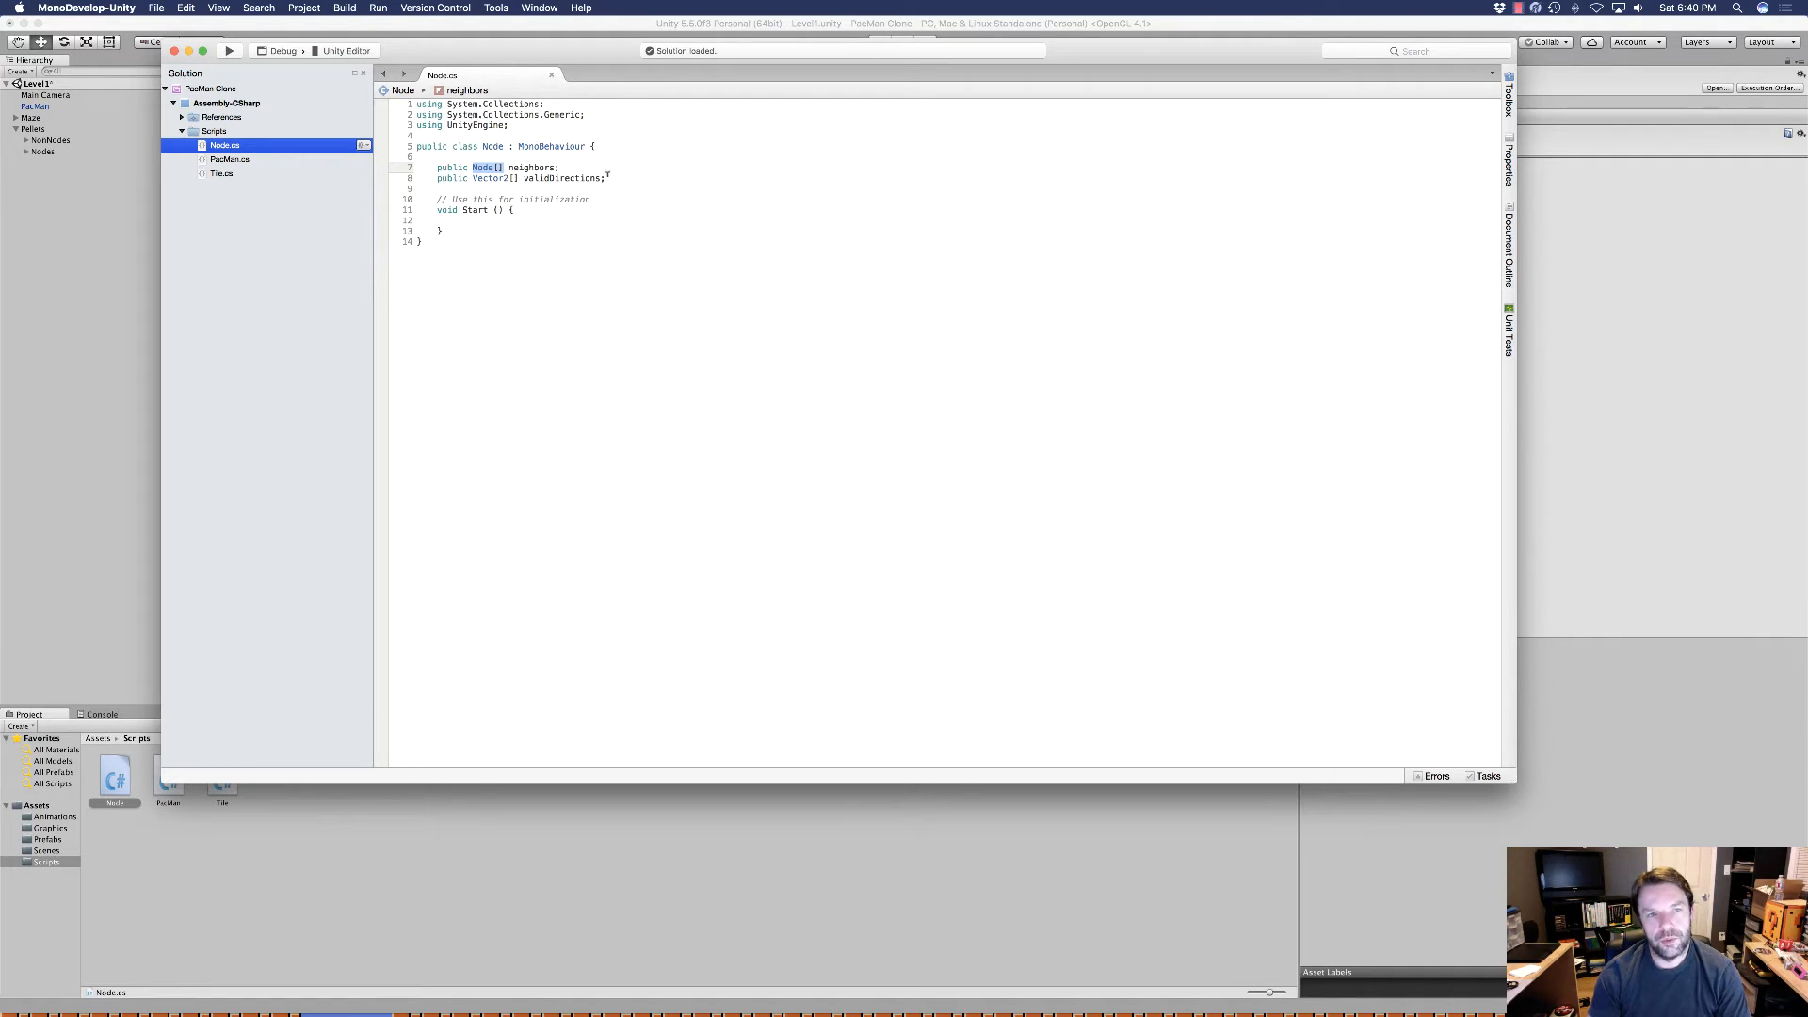
left_click(516, 257)
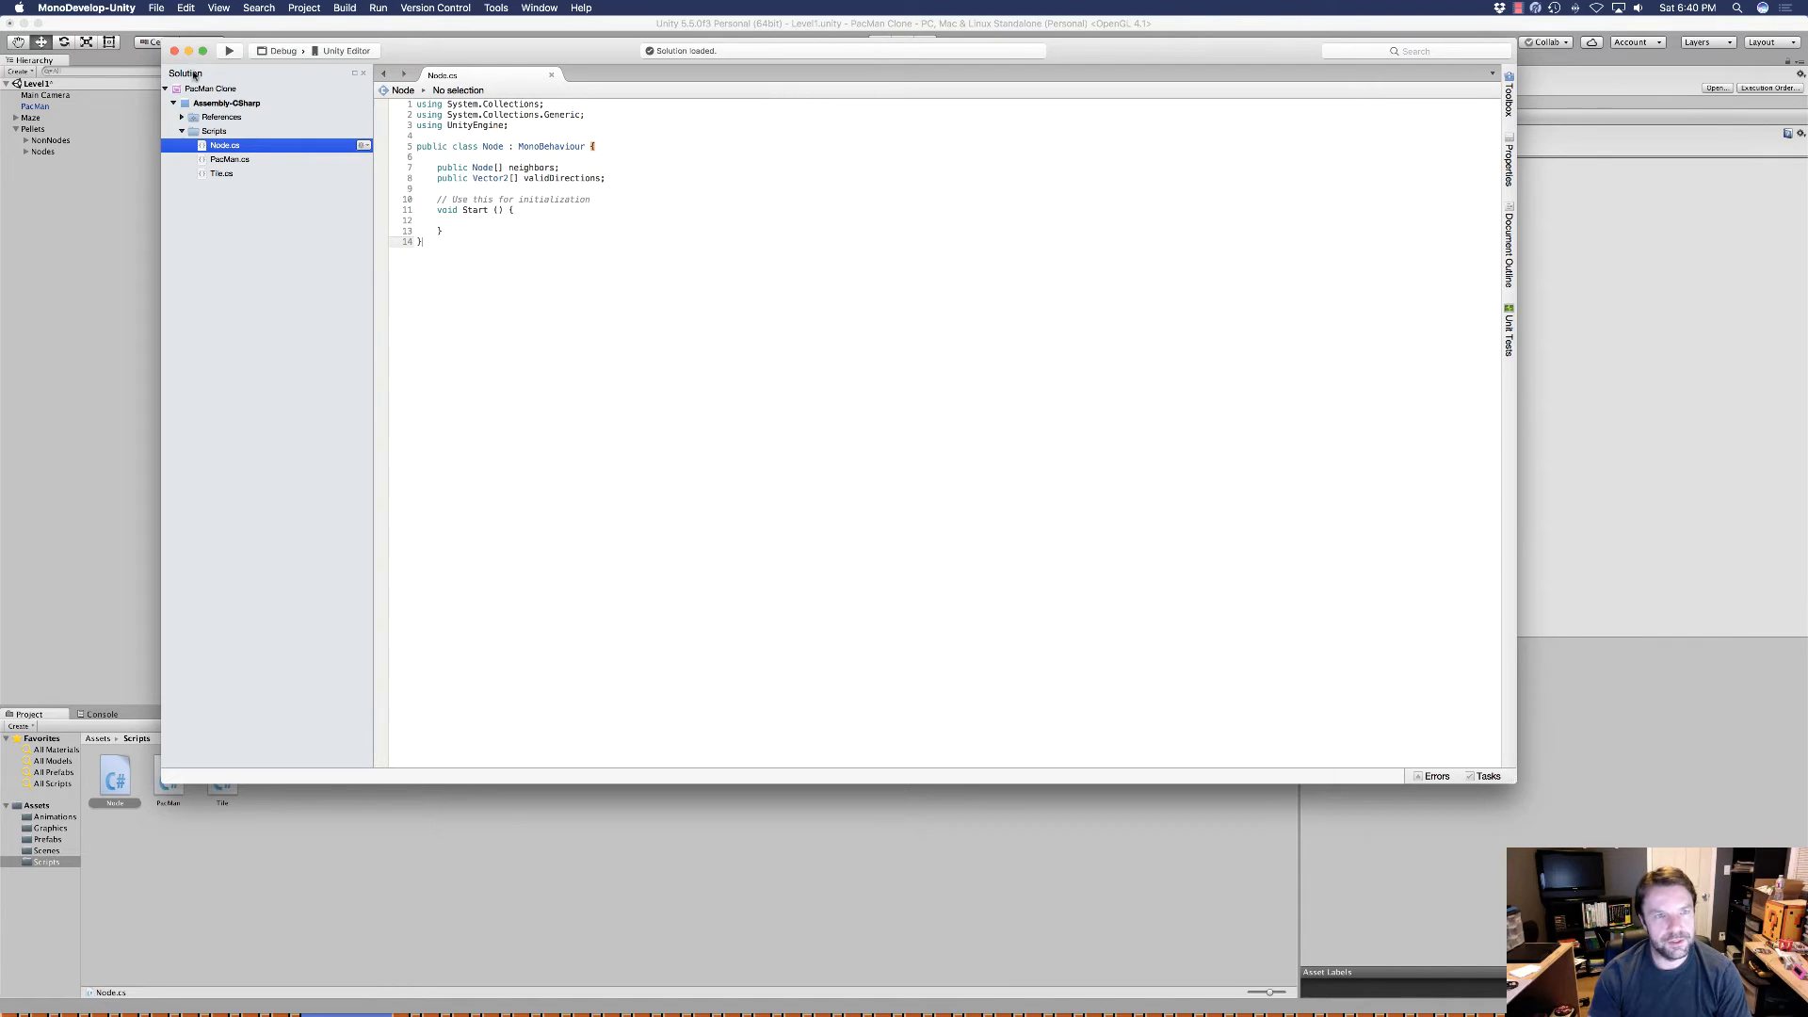
Close the code editor to return to Unity, show both Node arrays of pellet (39) under Nodes, and set its Neighbors size to 3.
left_click(174, 50)
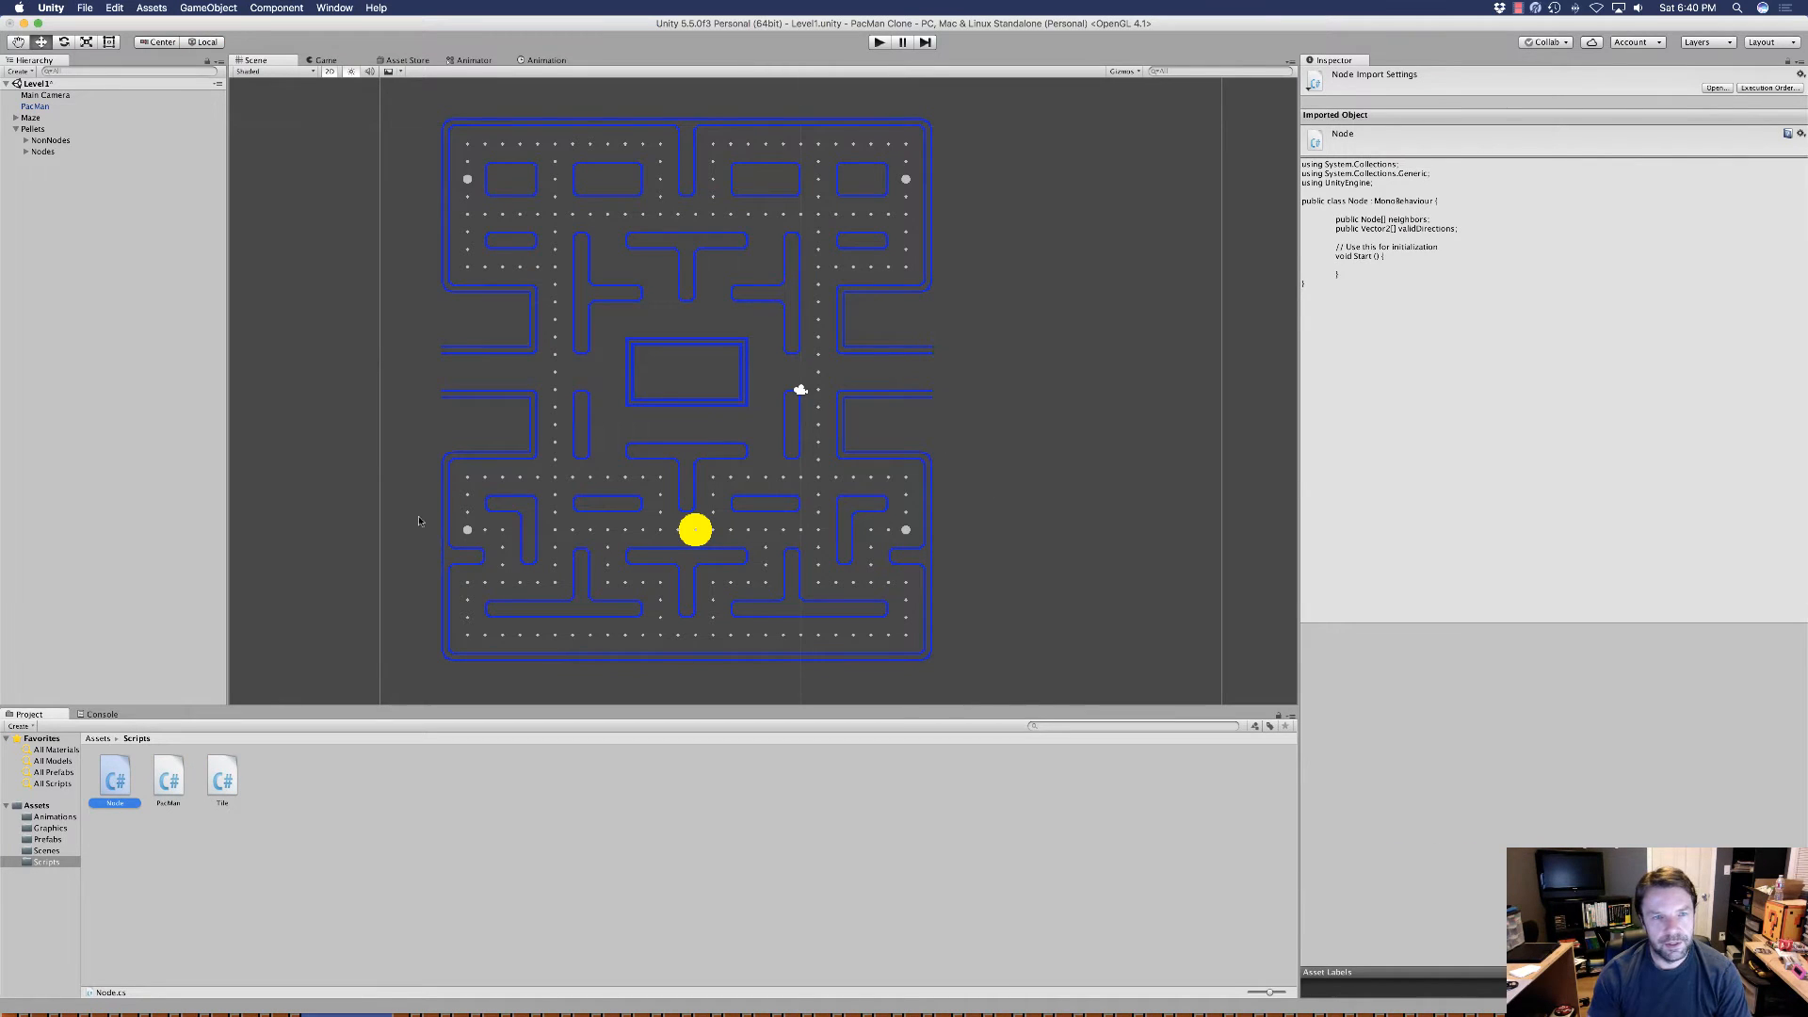
left_click(26, 151)
left_click(59, 164)
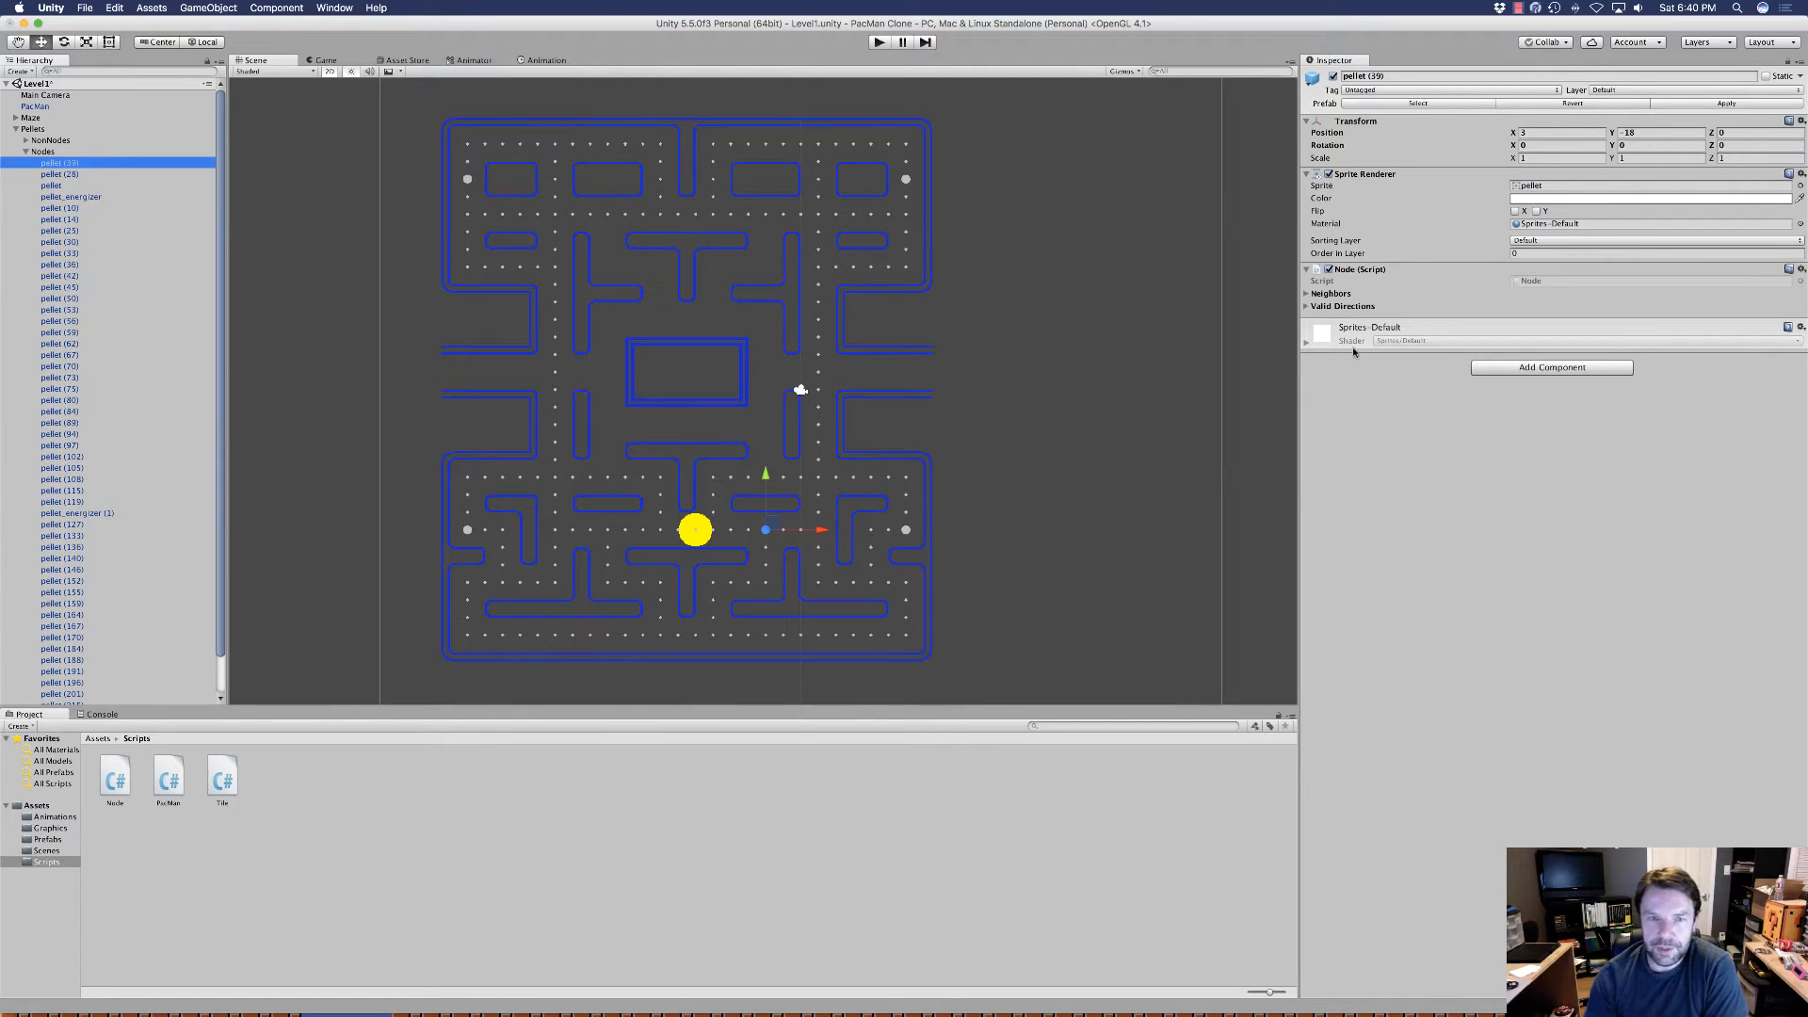
left_click(1307, 294)
left_click(1307, 319)
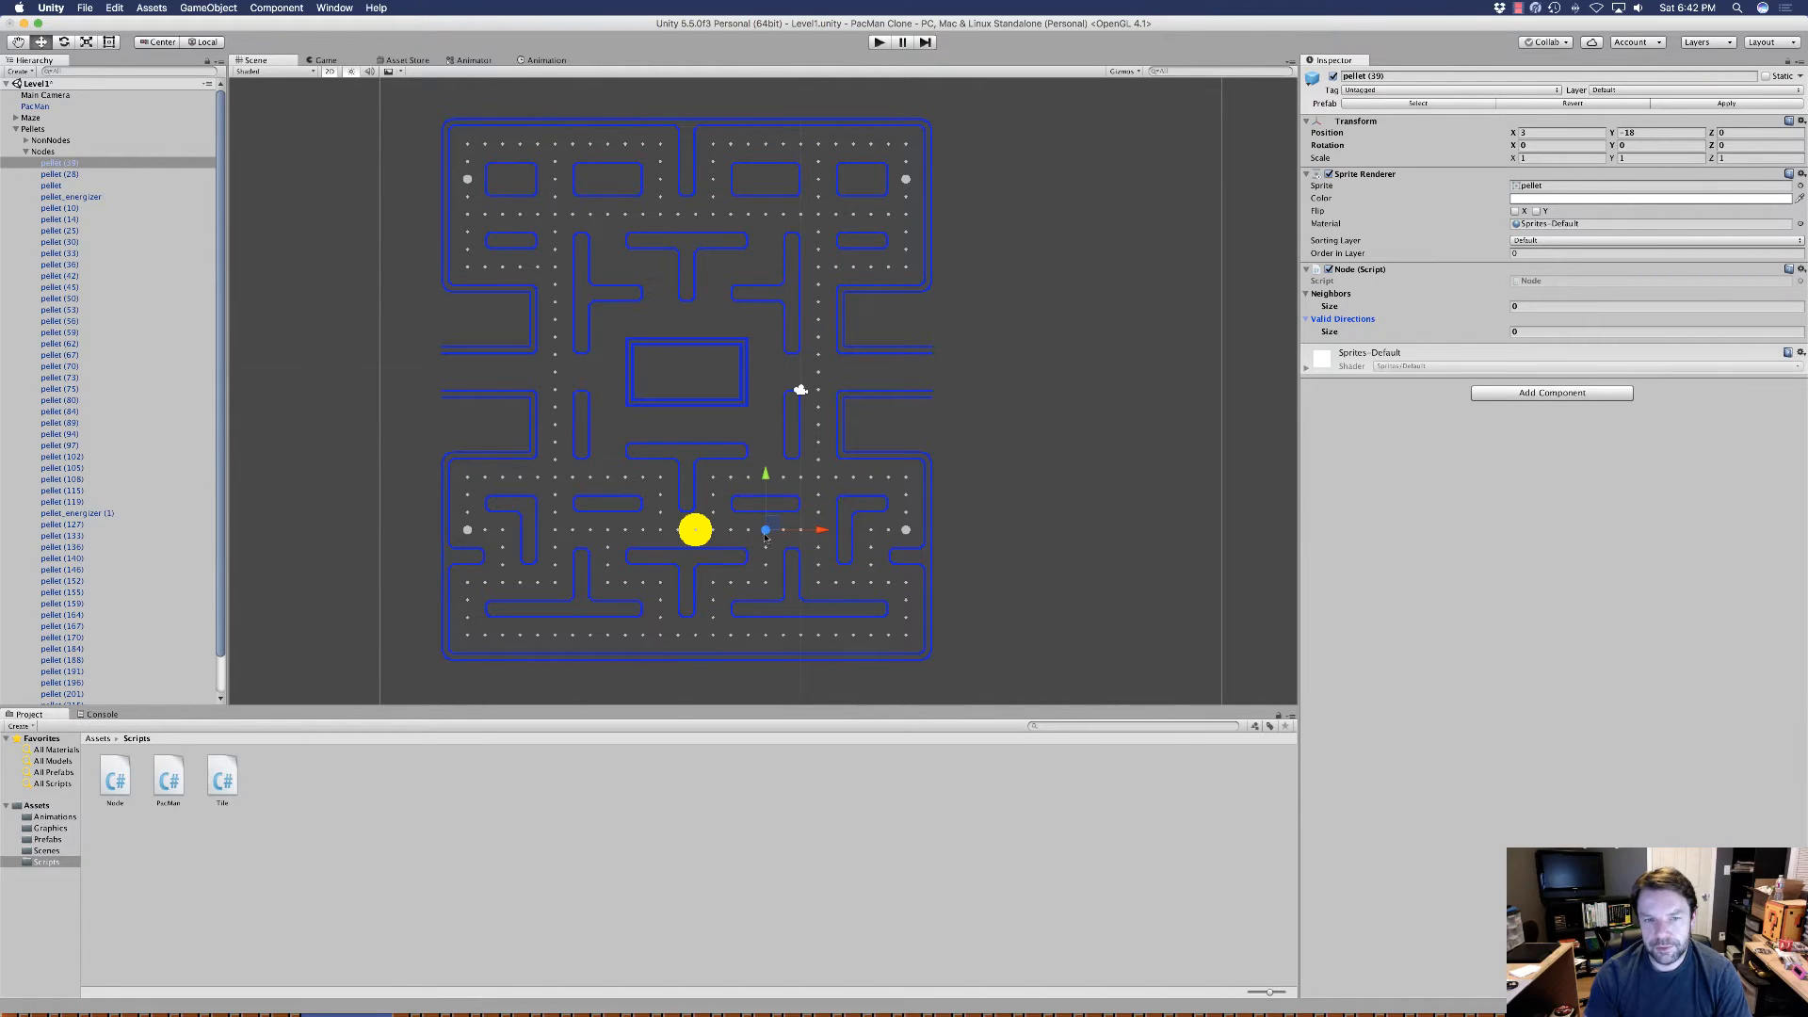
left_click(1517, 306)
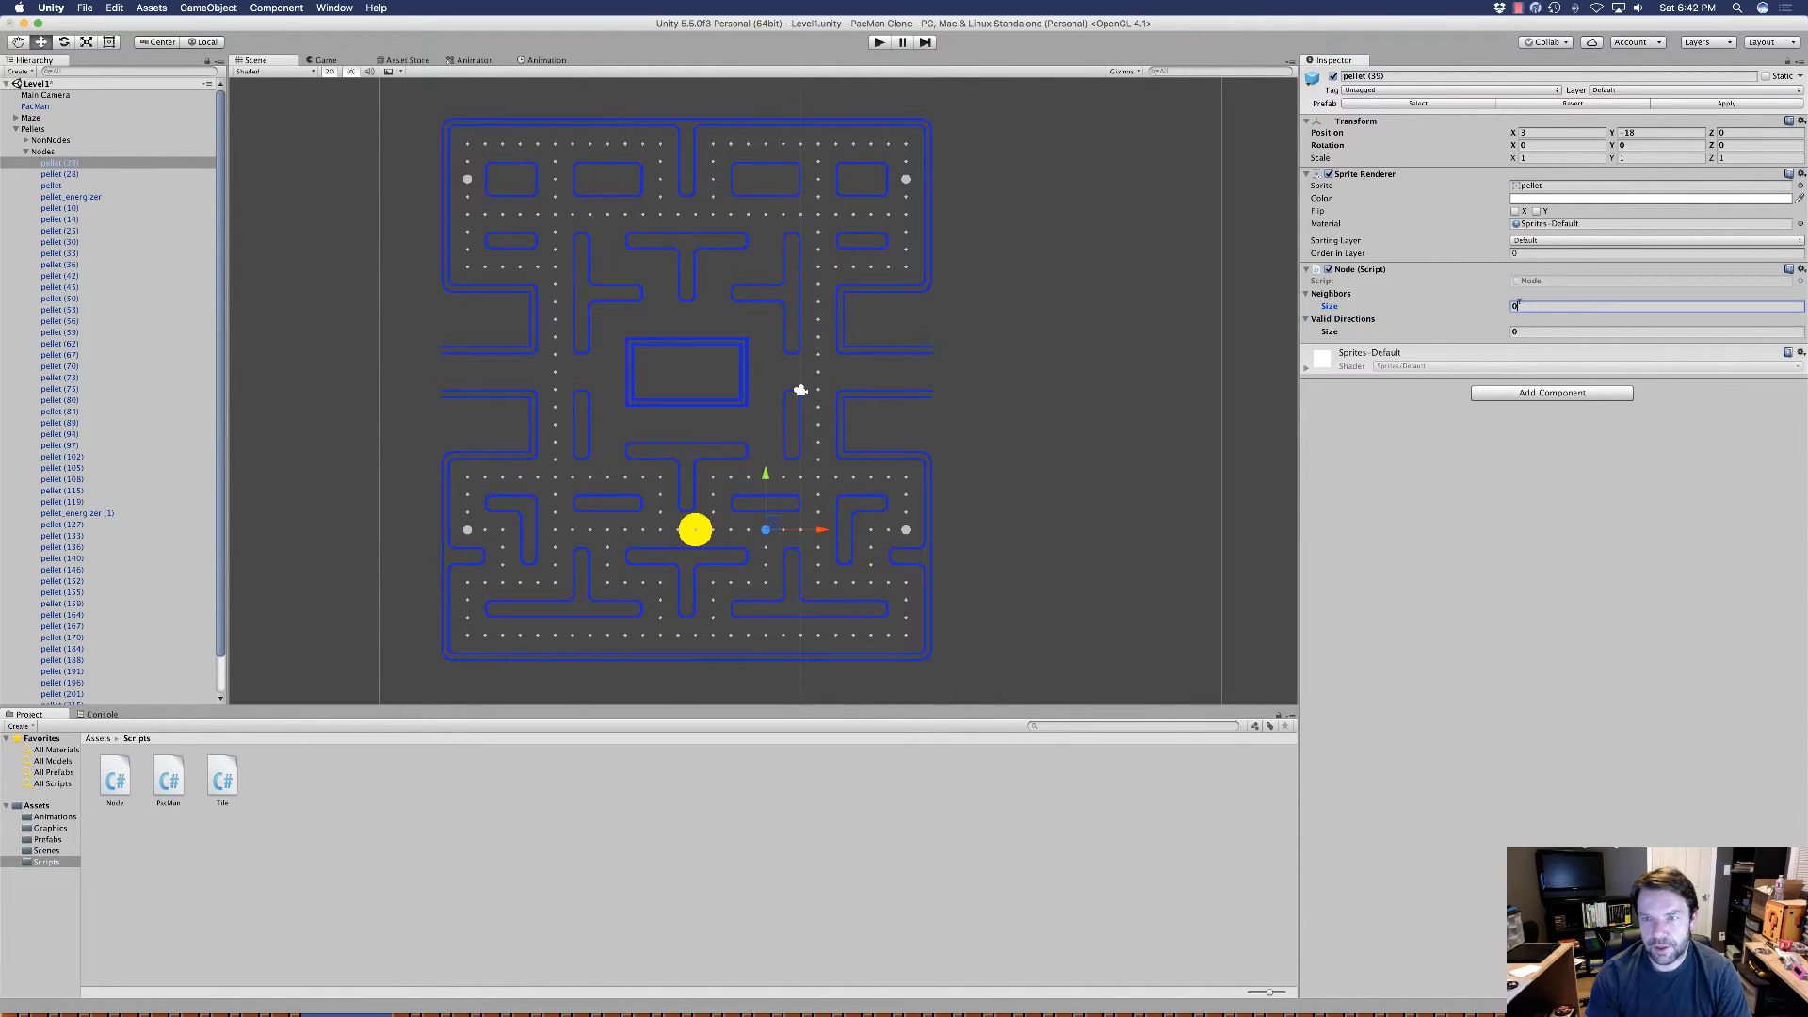
left_click_drag(1521, 305, 1504, 309)
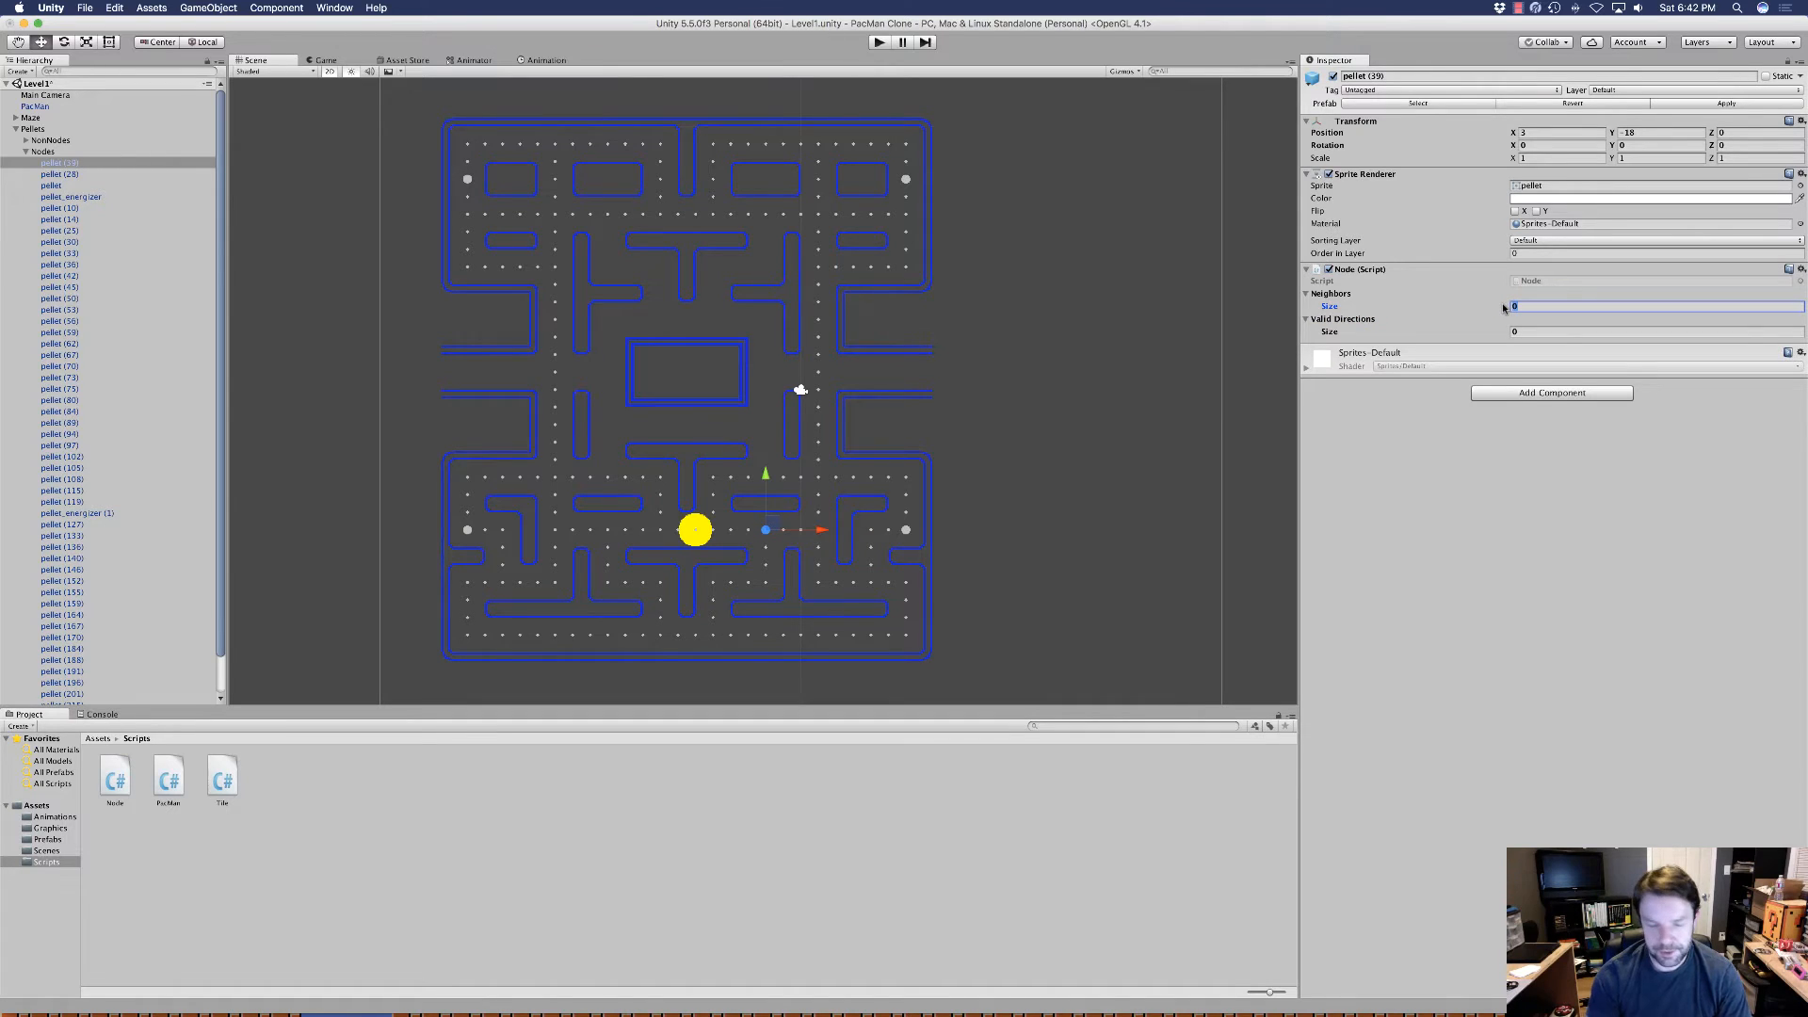
type("3")
key("Return")
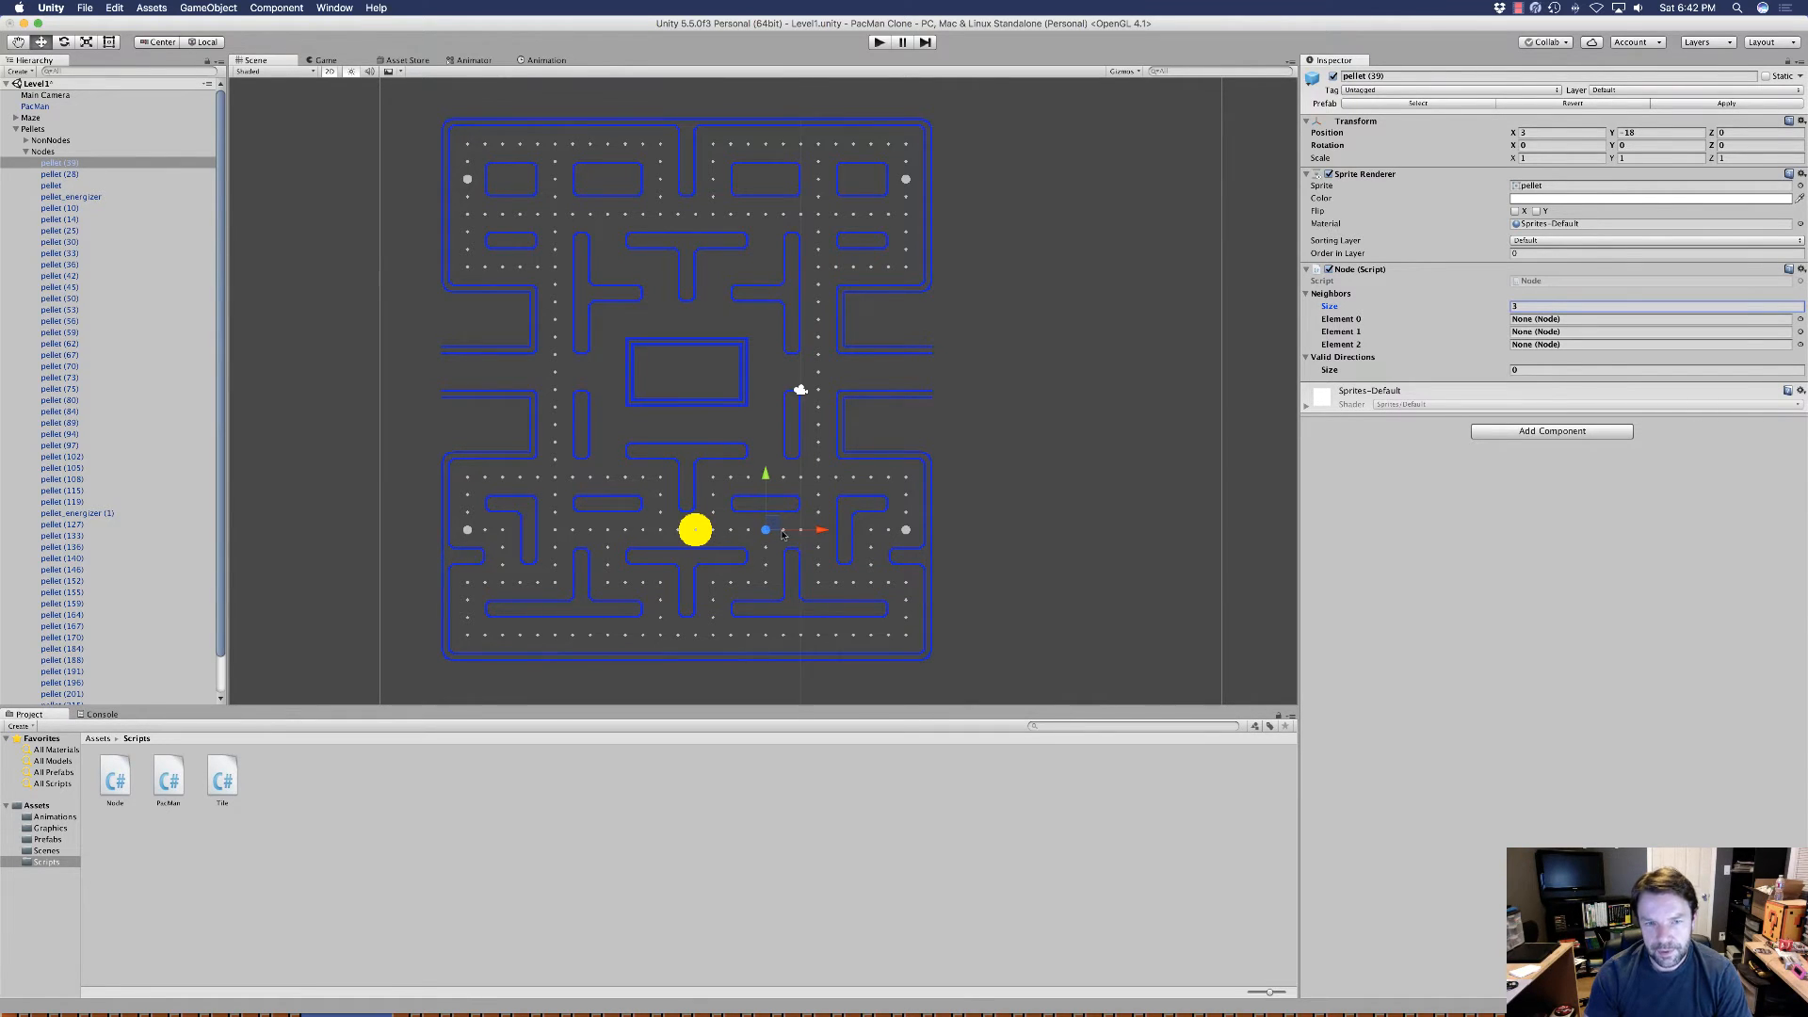
Identify the node directly below pellet (39) in the maze and assign it, pellet (42), as Element 0 of pellet (39)'s Neighbors.
left_click(766, 584)
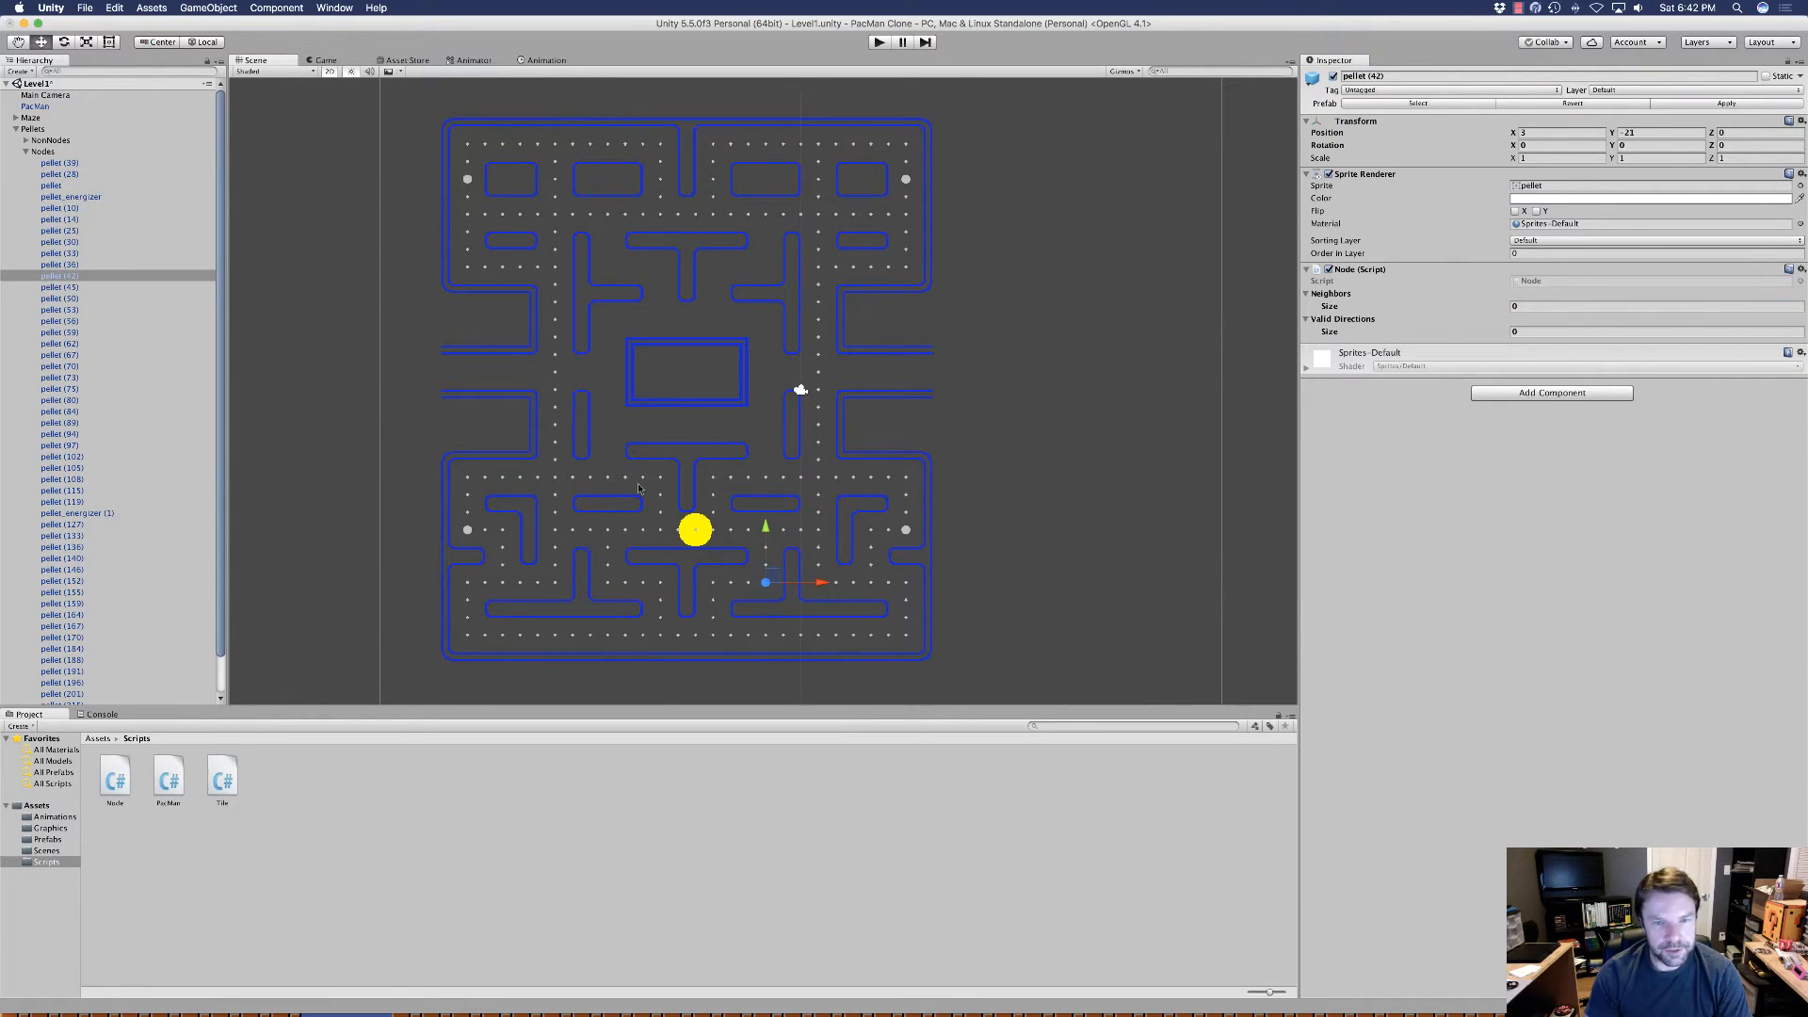
left_click(857, 521)
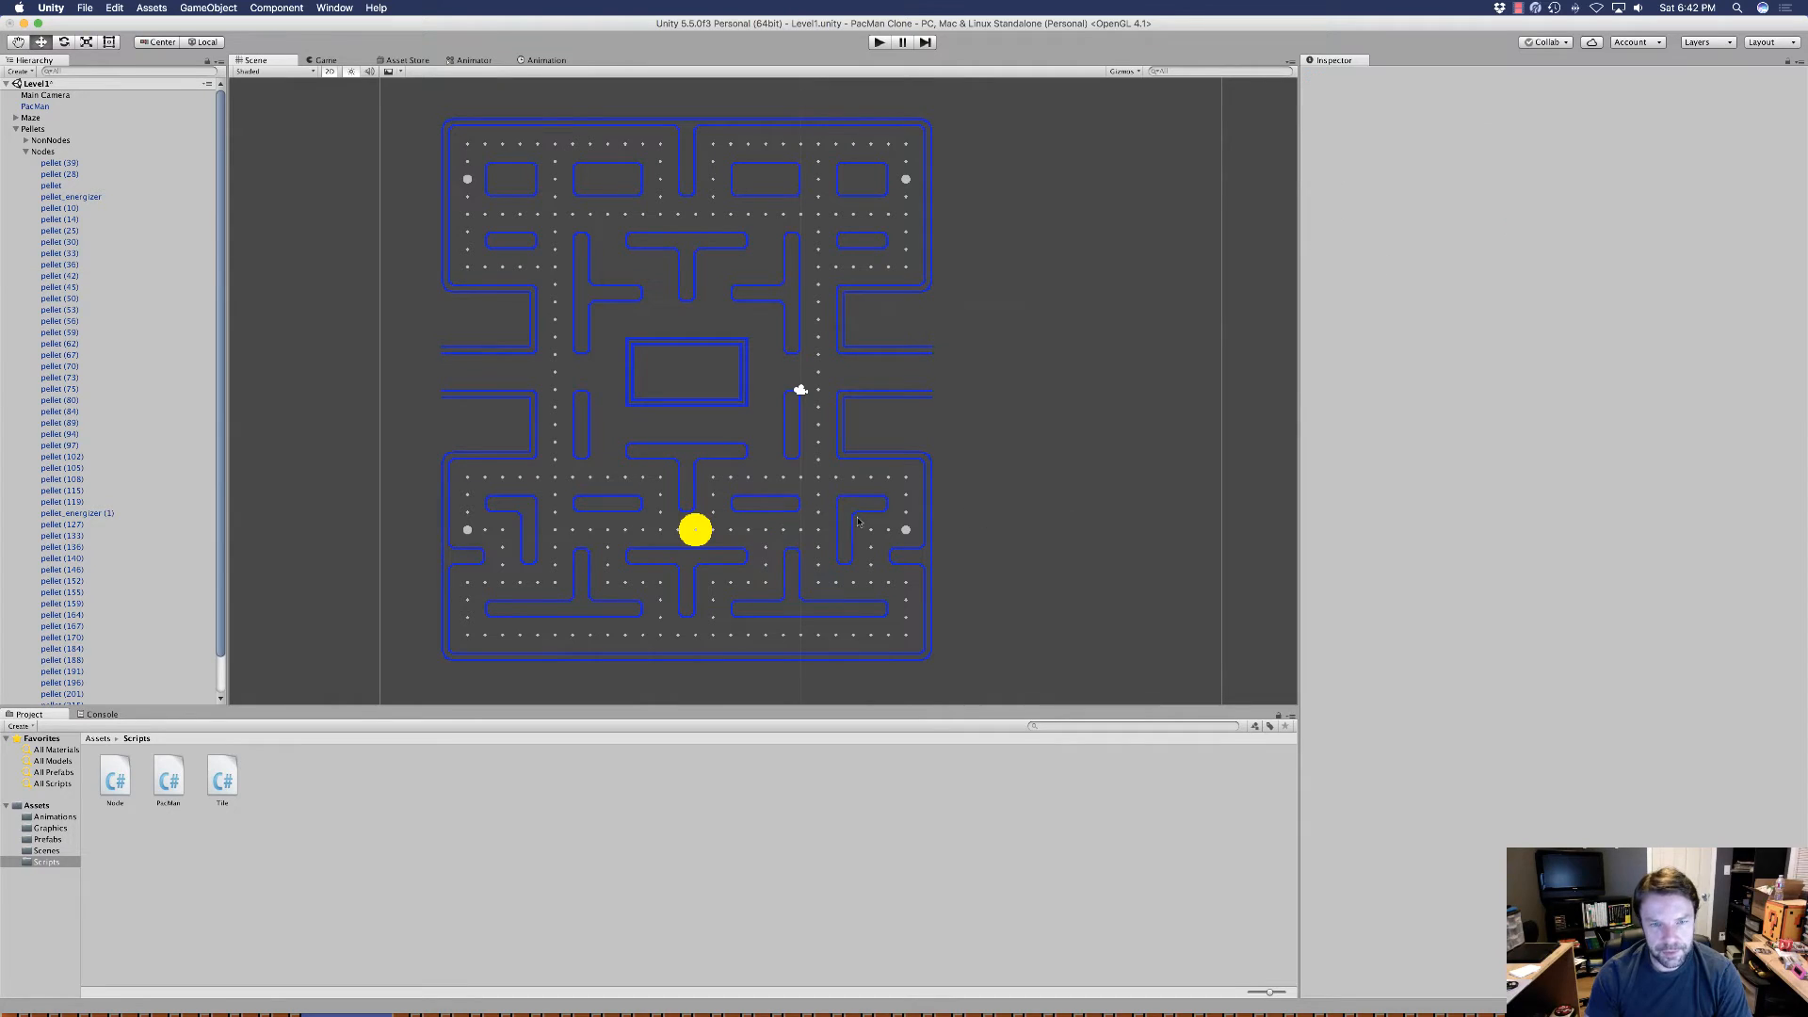
left_click(765, 532)
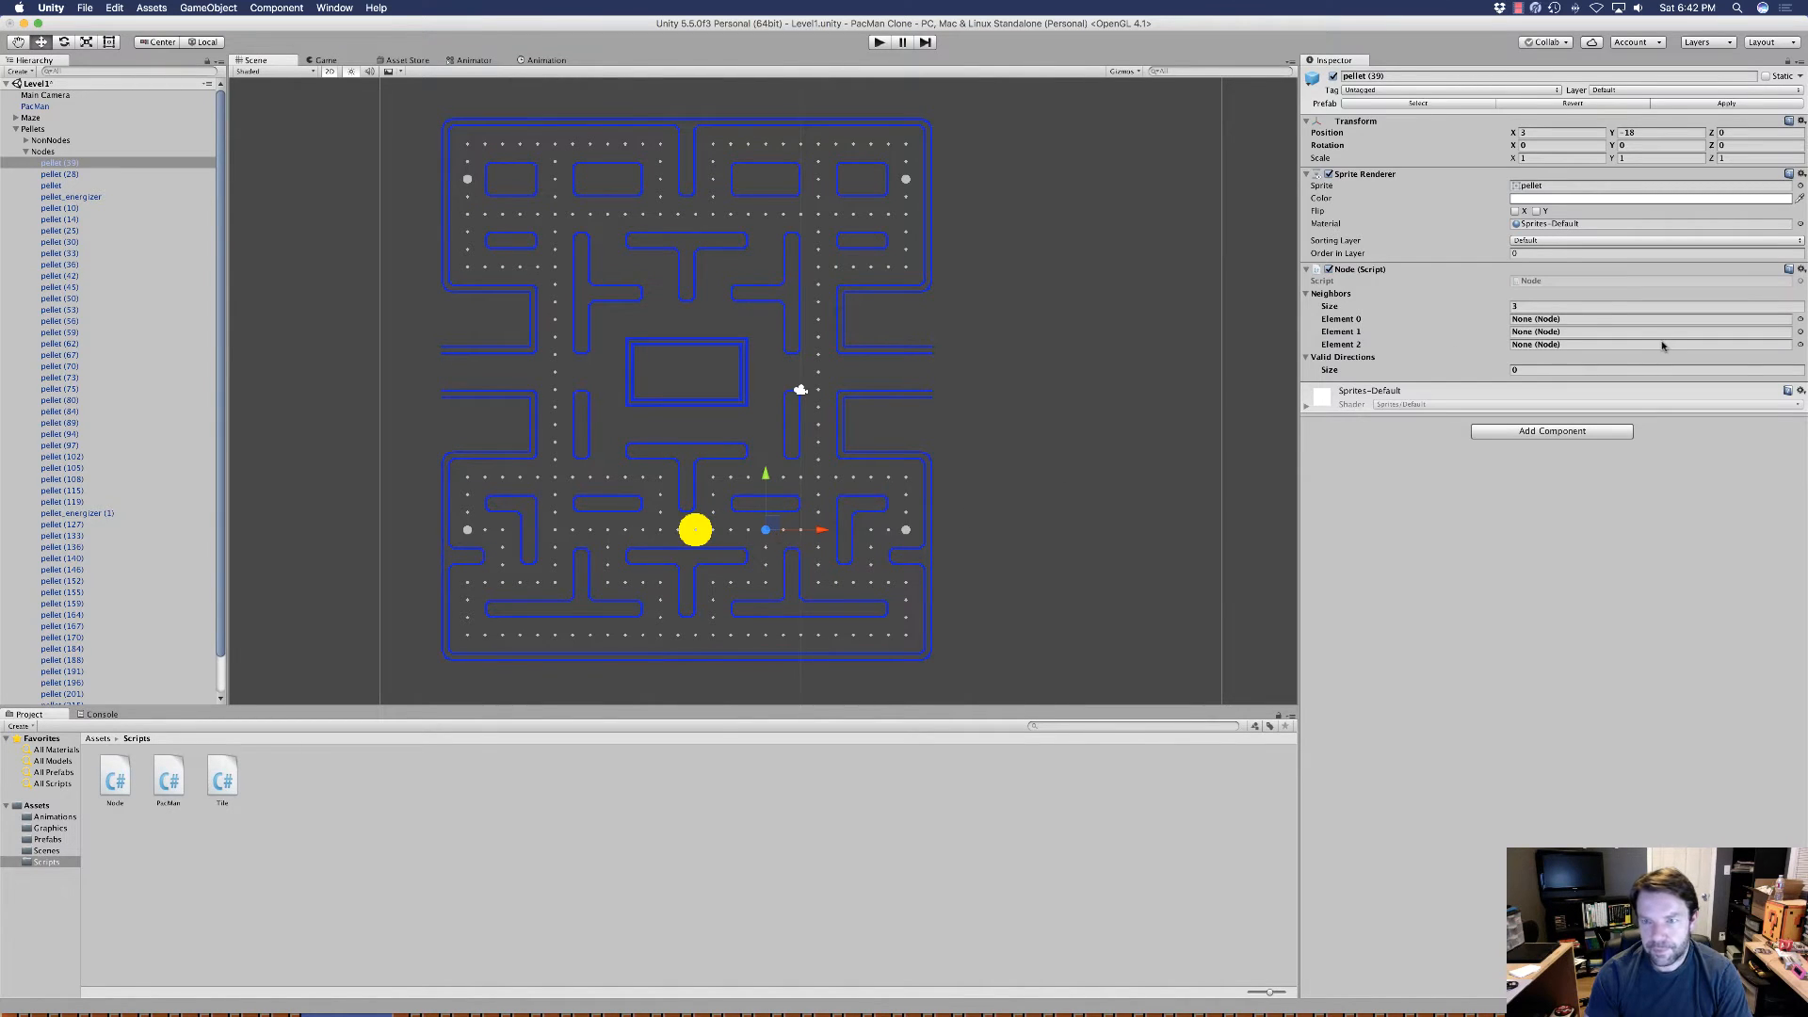
left_click(1799, 319)
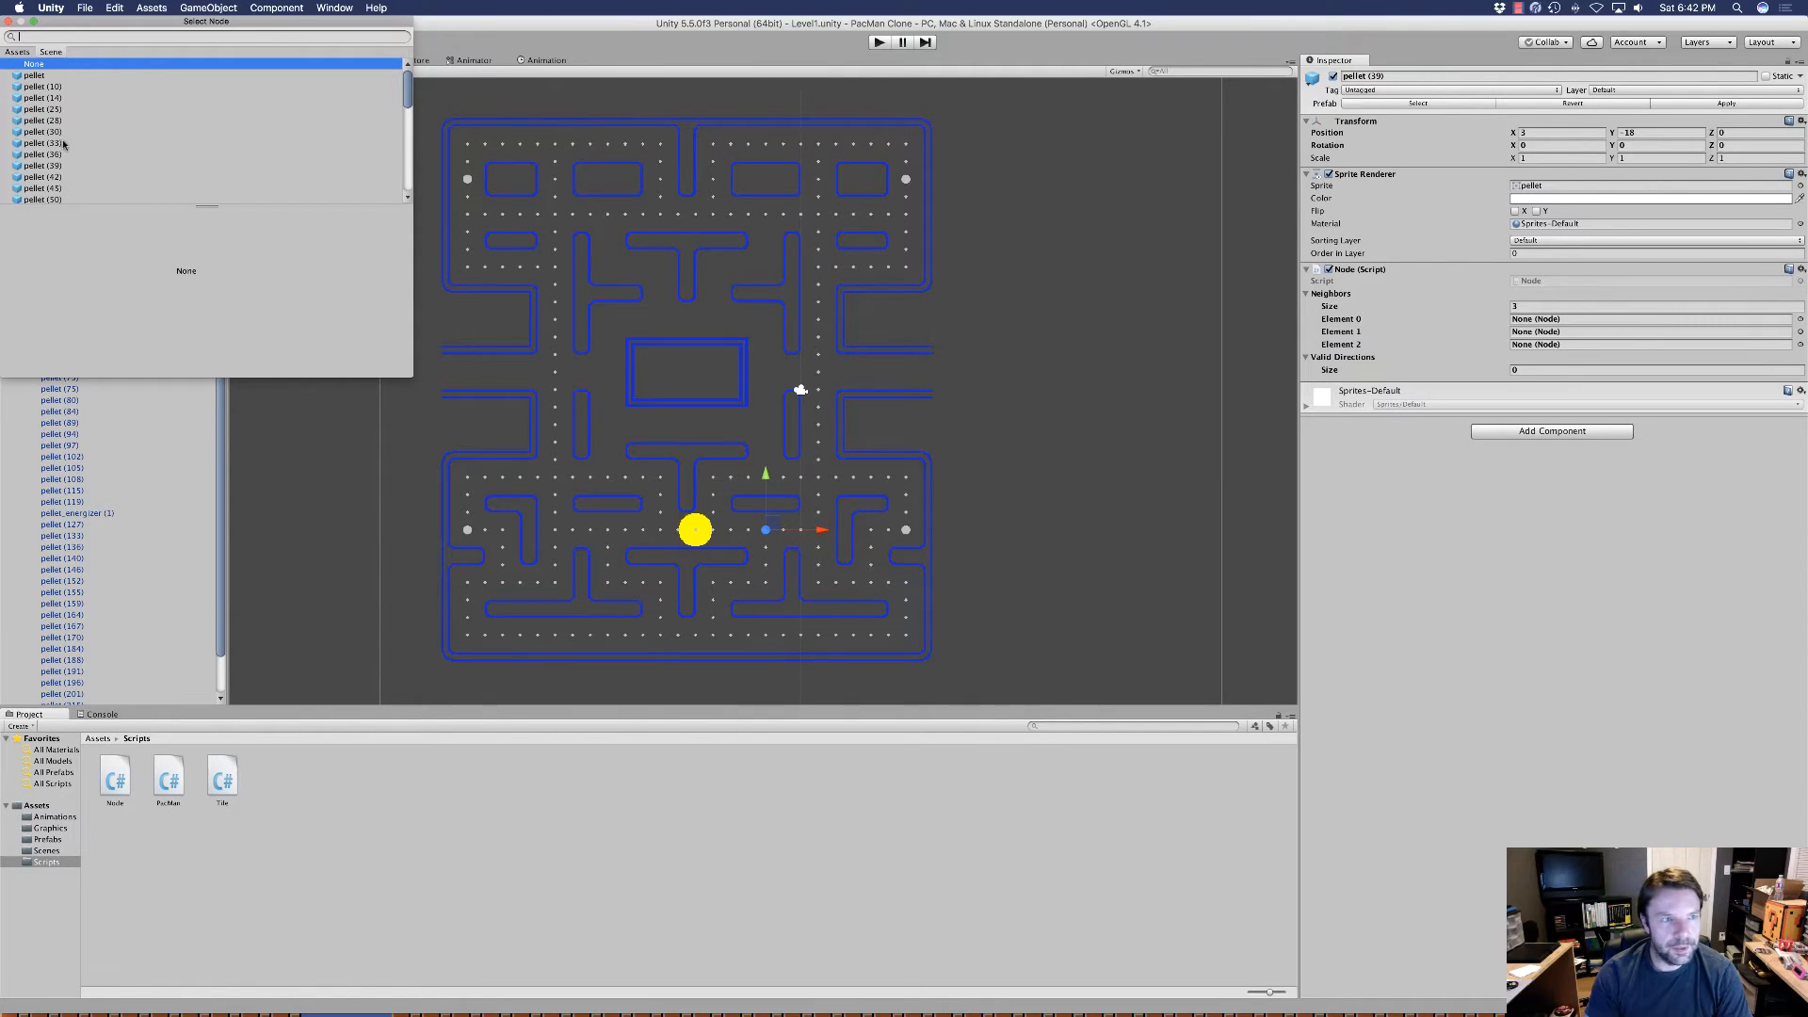
double_click(58, 177)
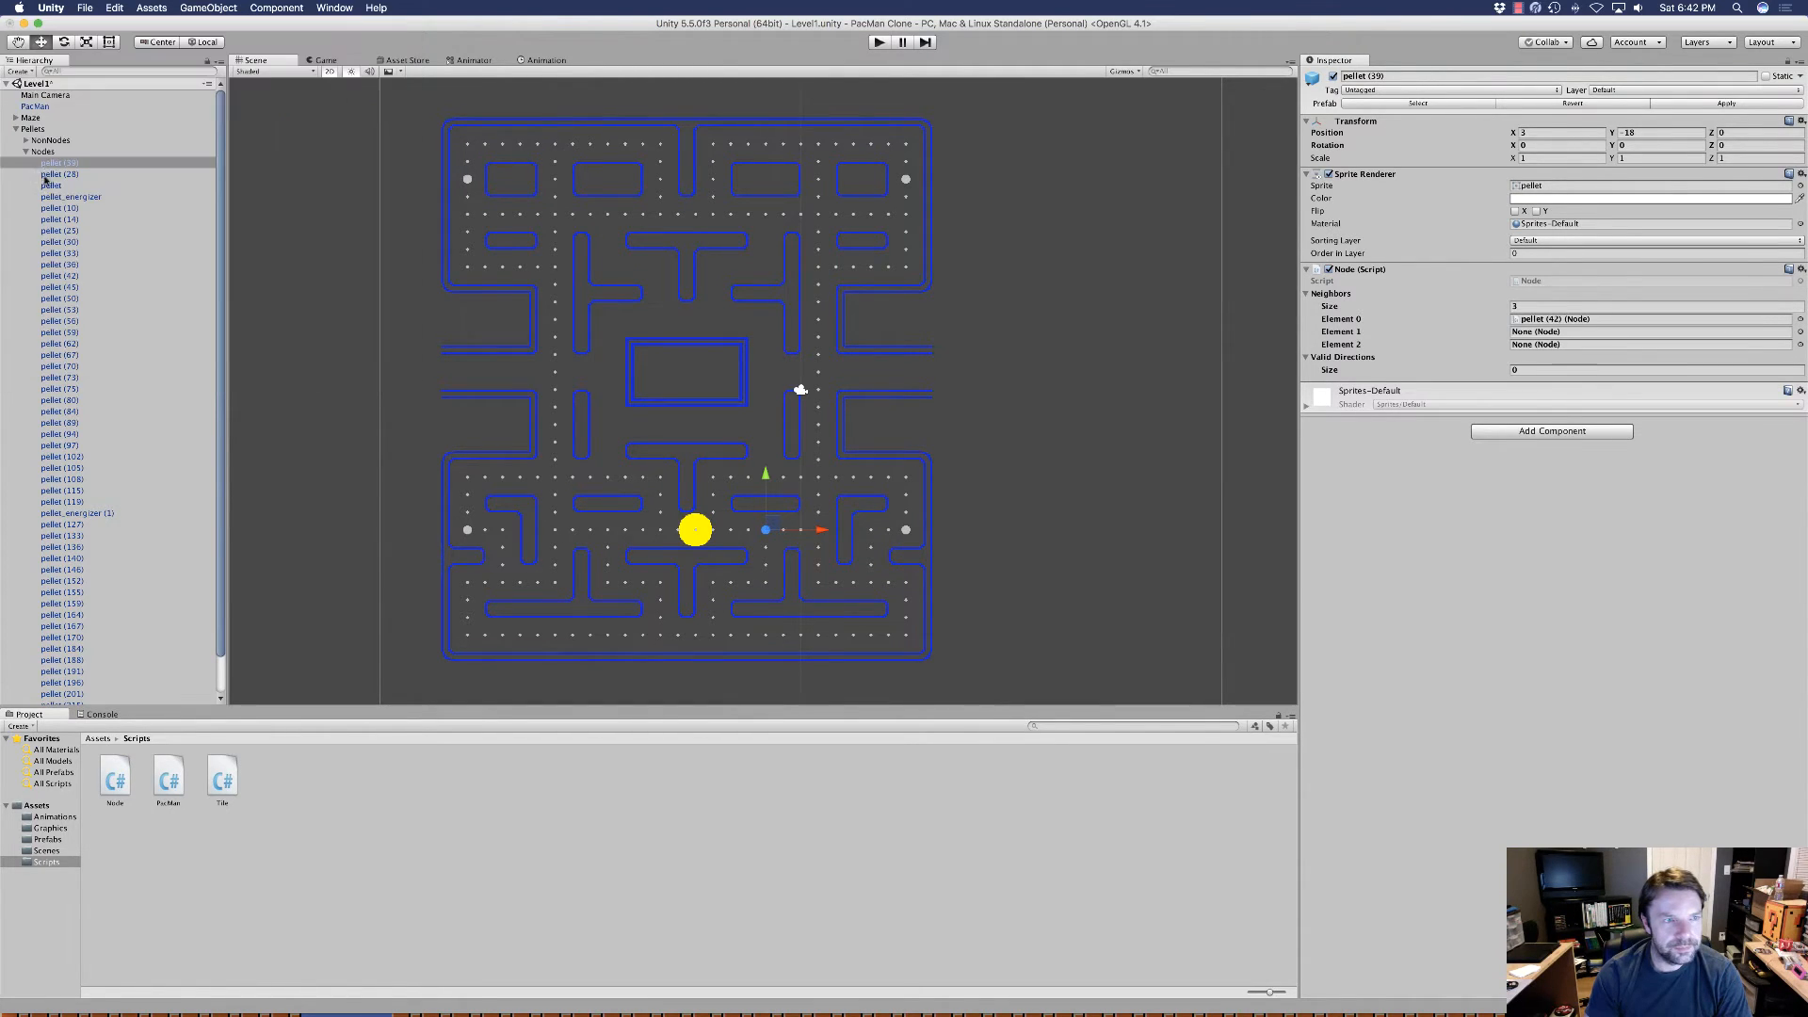
left_click(1568, 321)
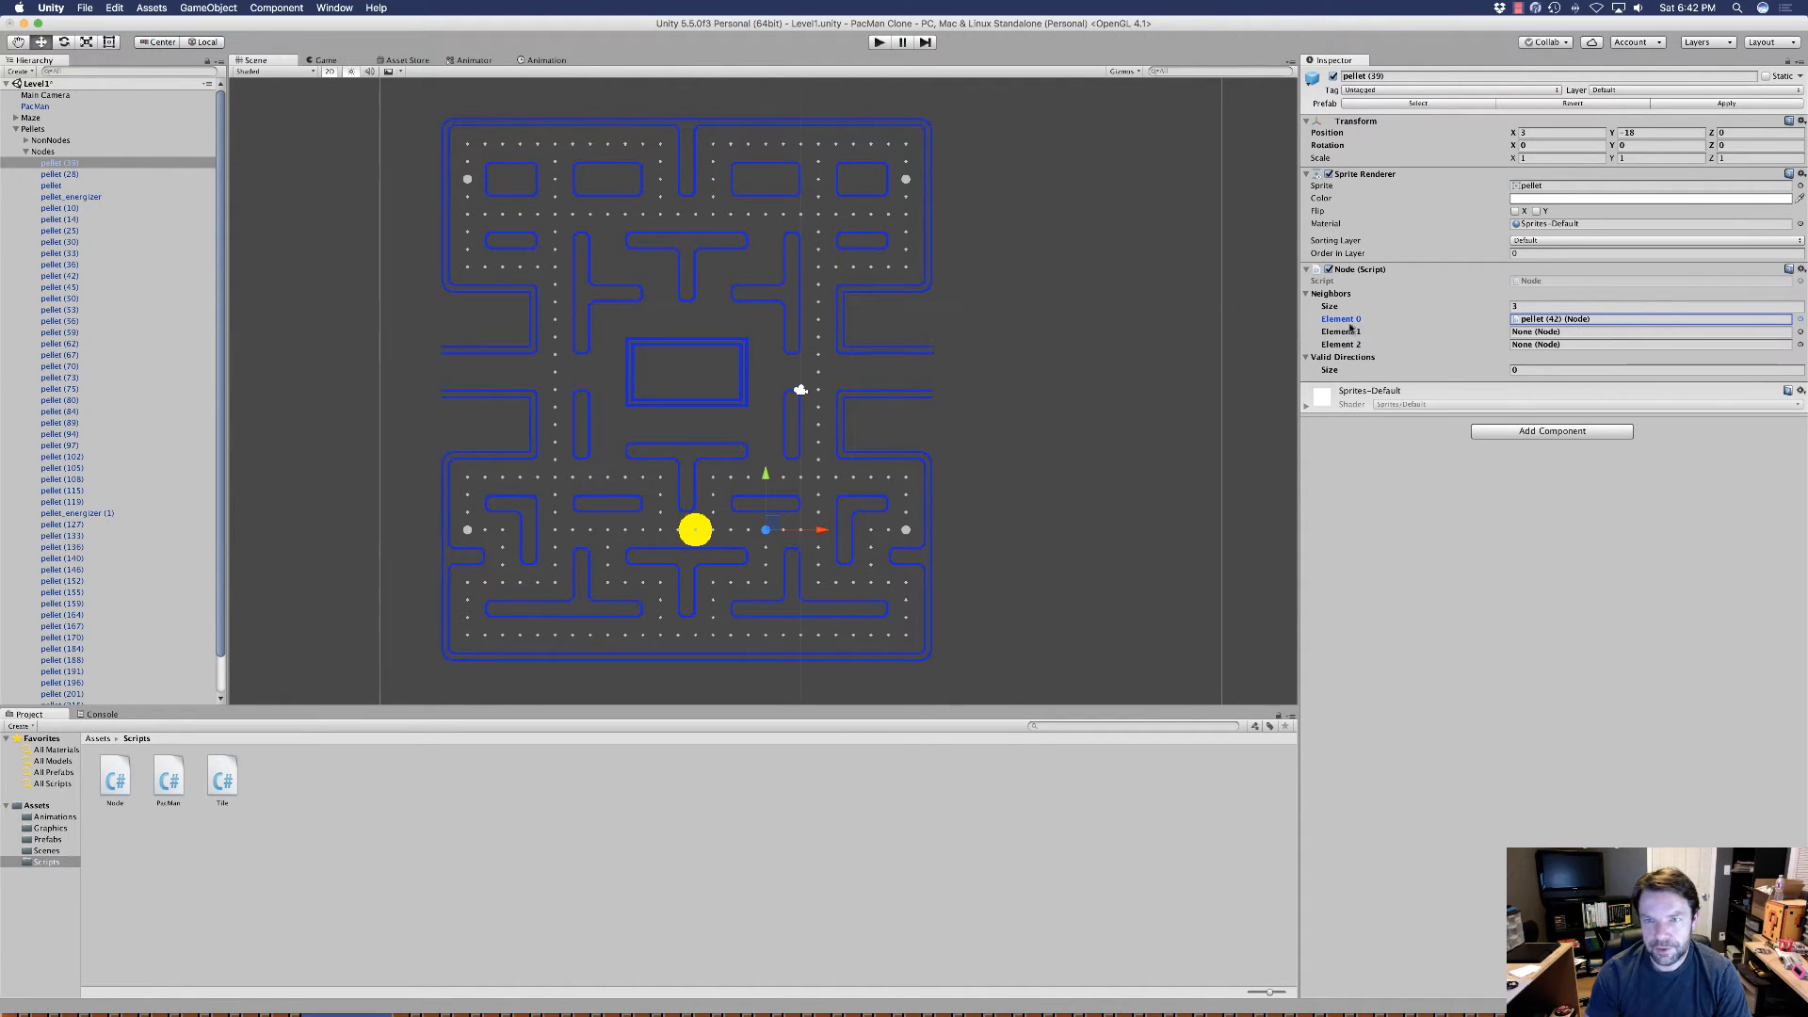
Set pellet (39)'s Valid Directions size to 3 and make Element 0 the downward direction with X 0, Y -1.
left_click(1535, 370)
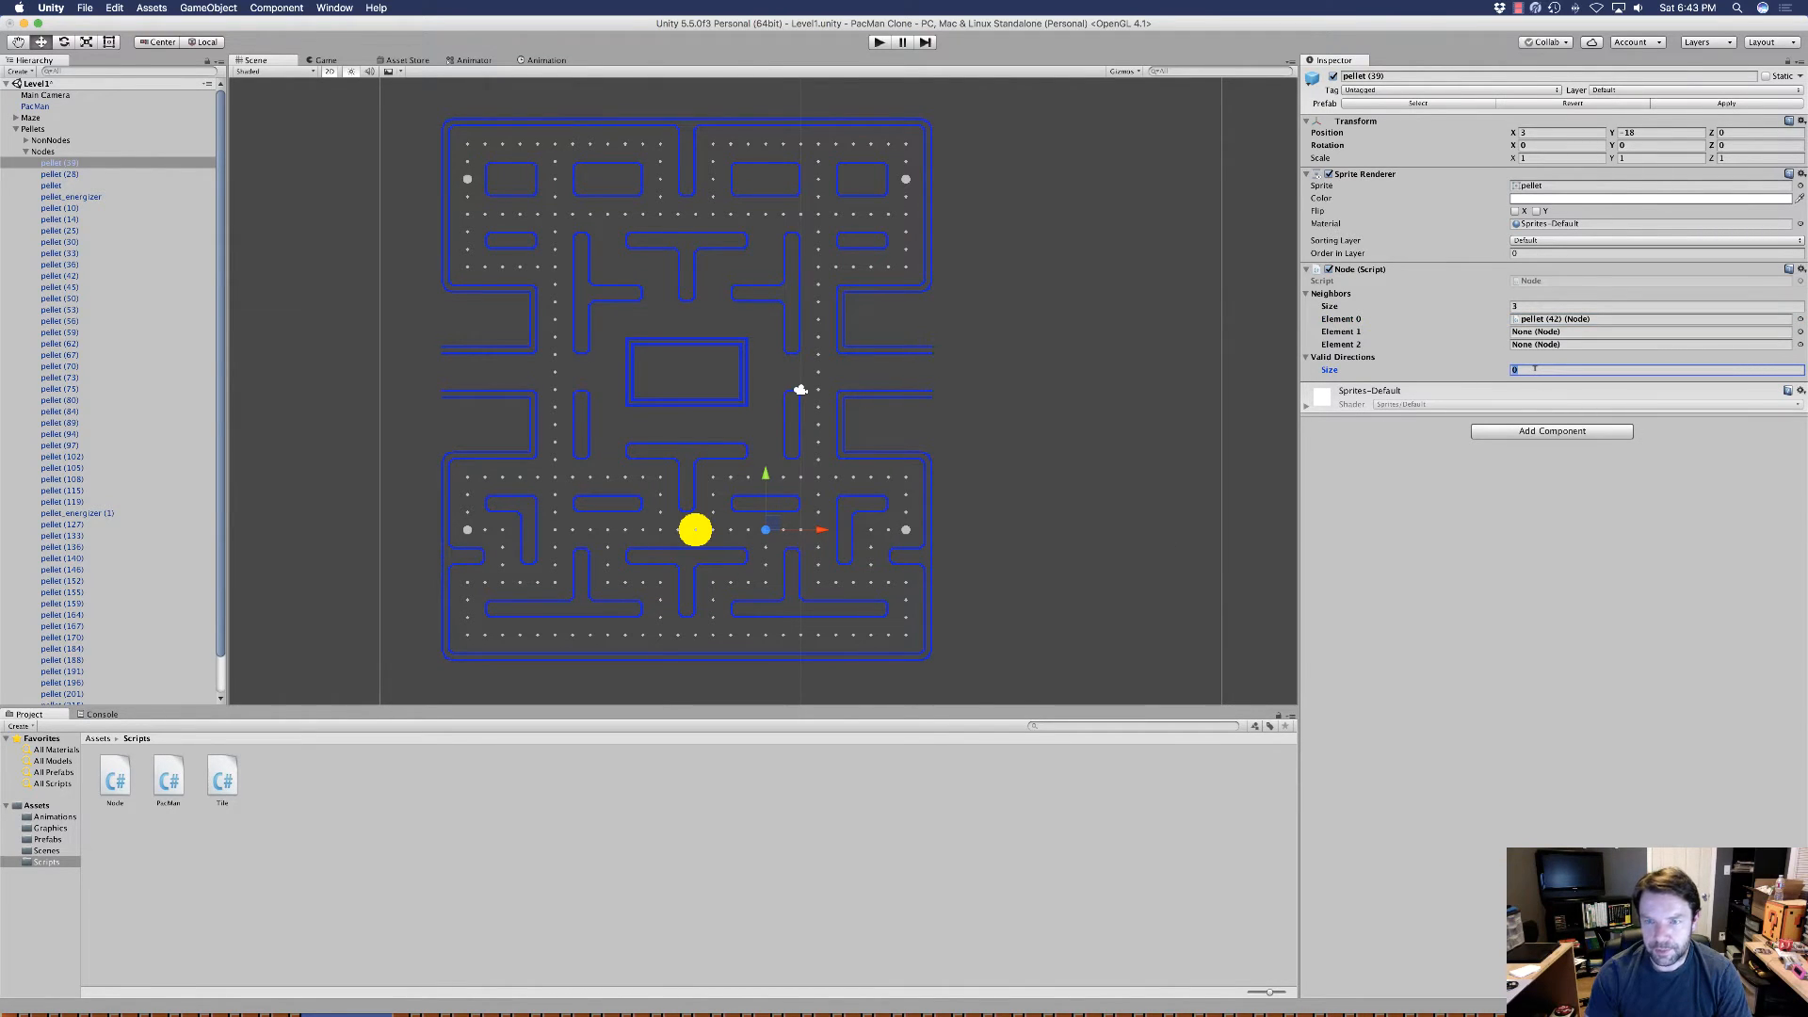
key("Return")
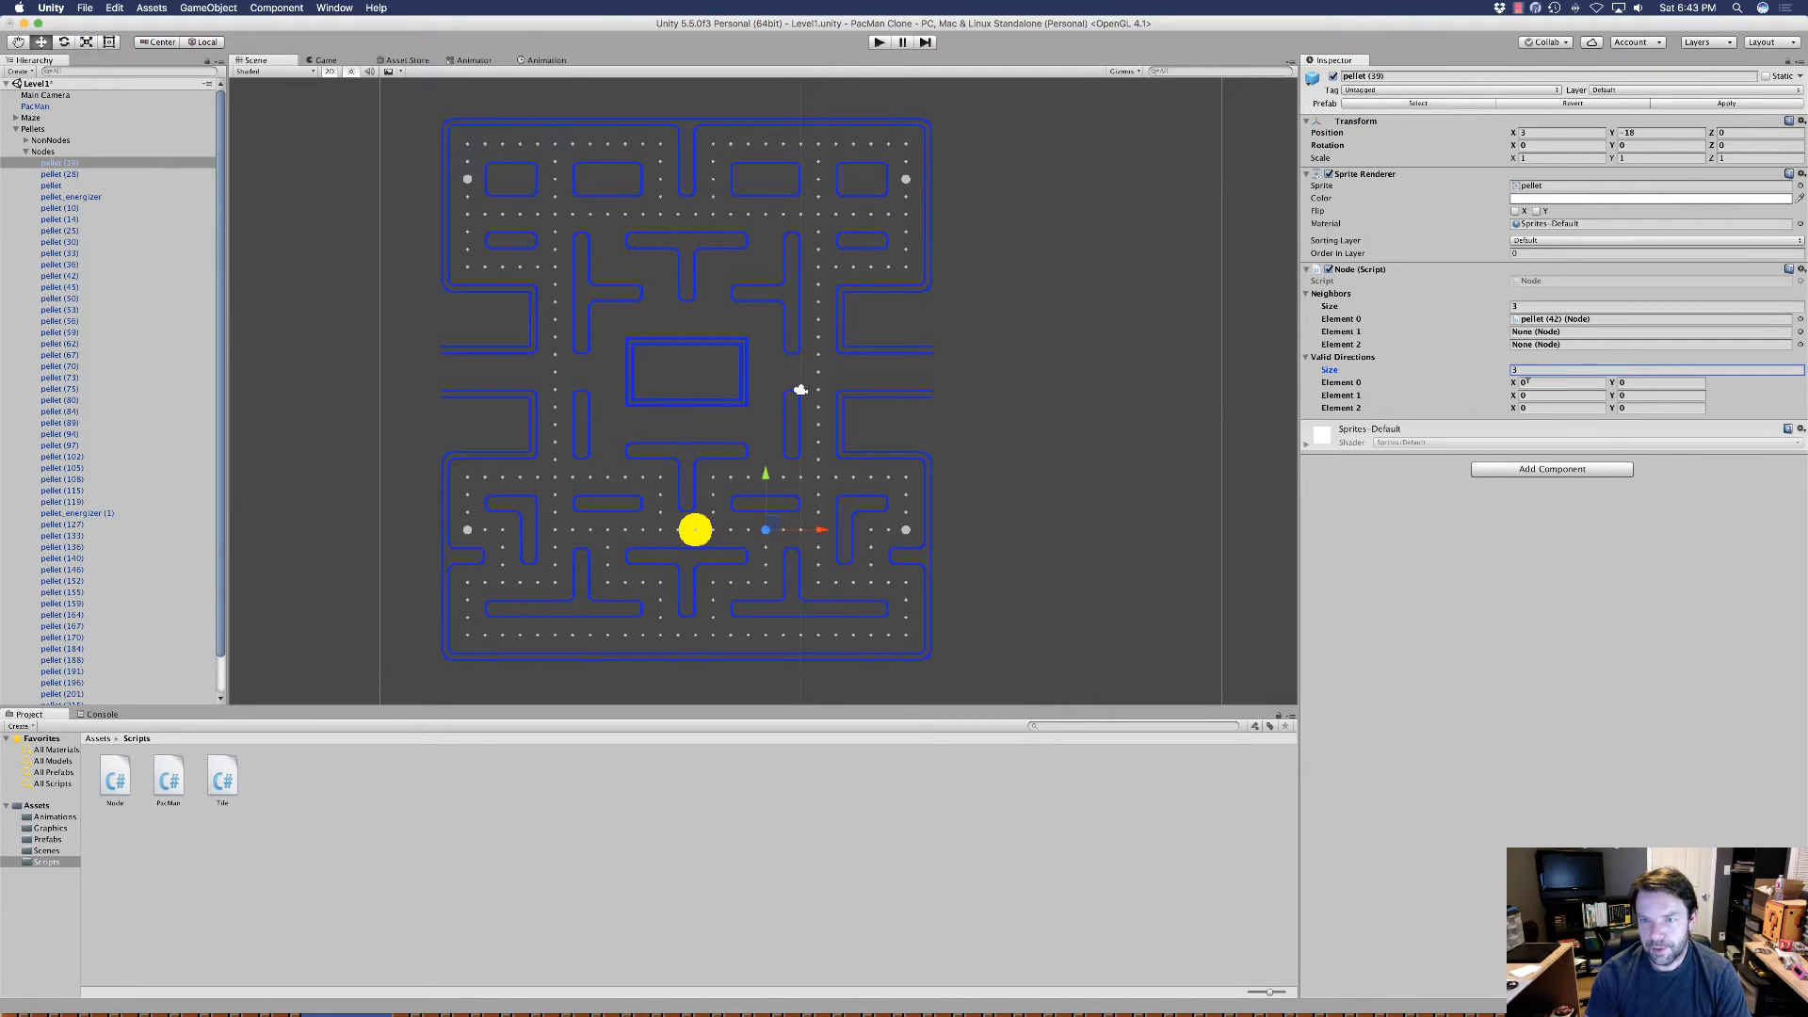
left_click(1527, 381)
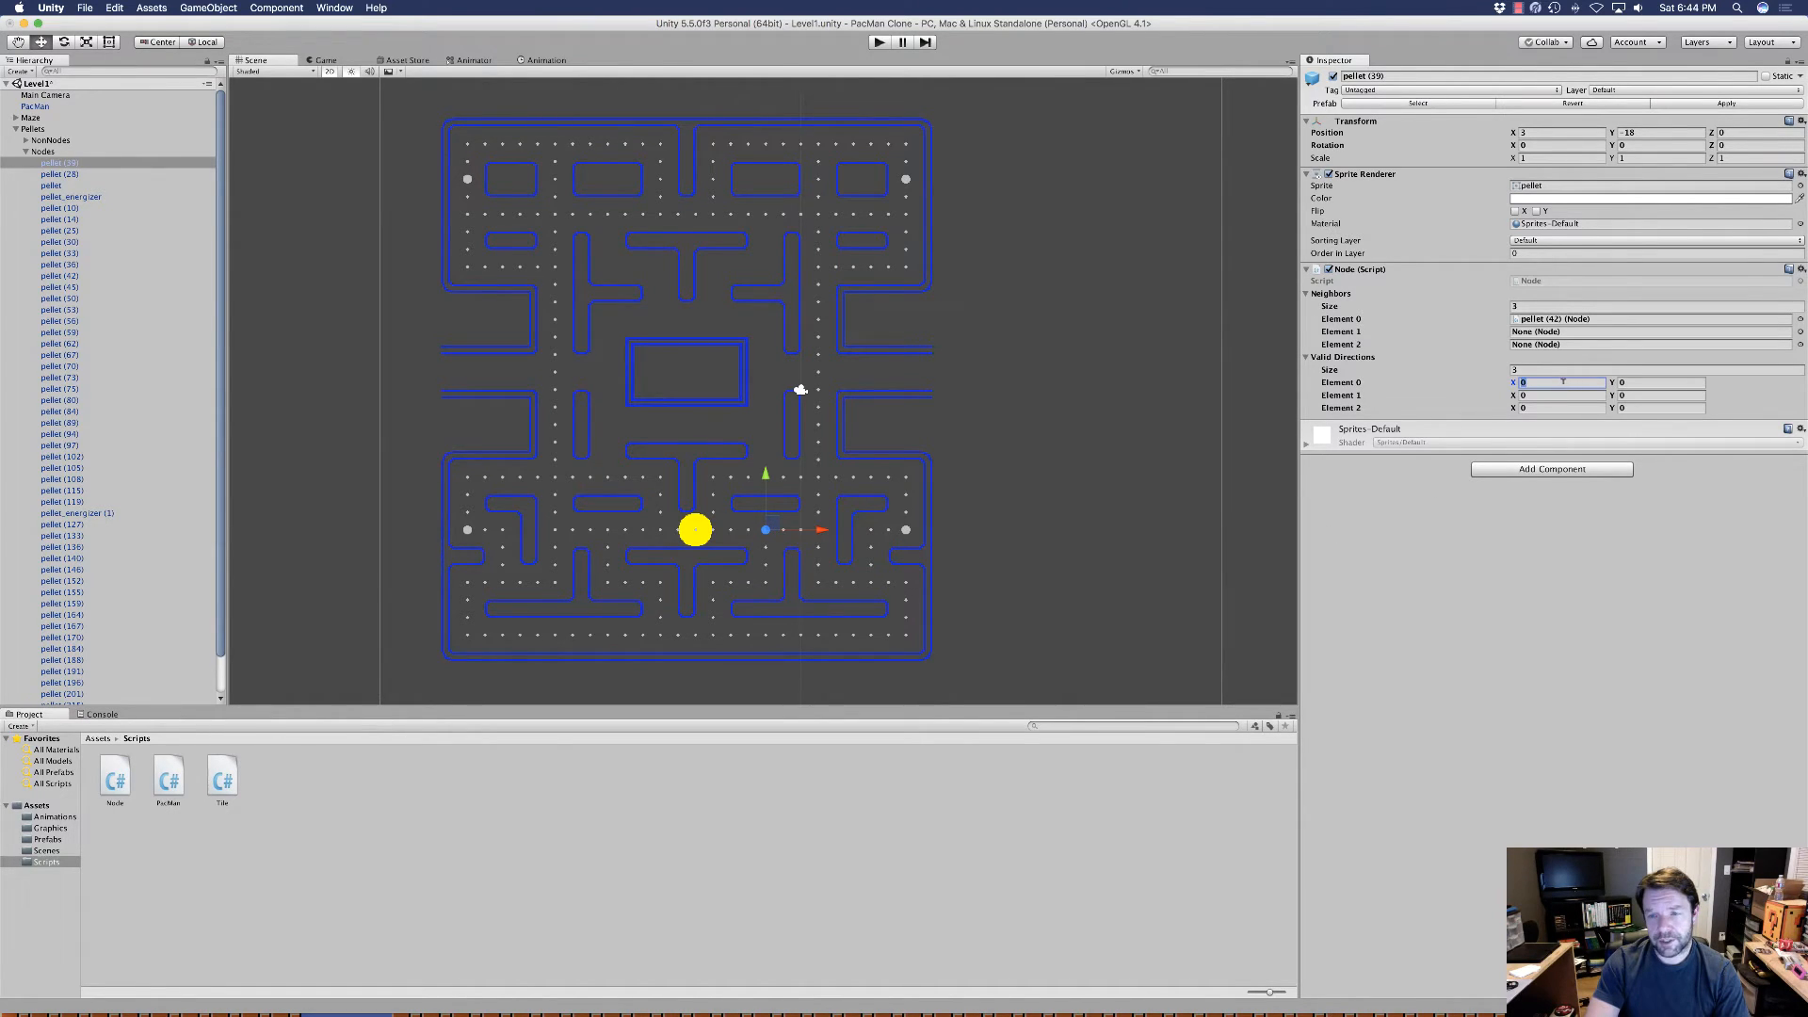
left_click(1639, 382)
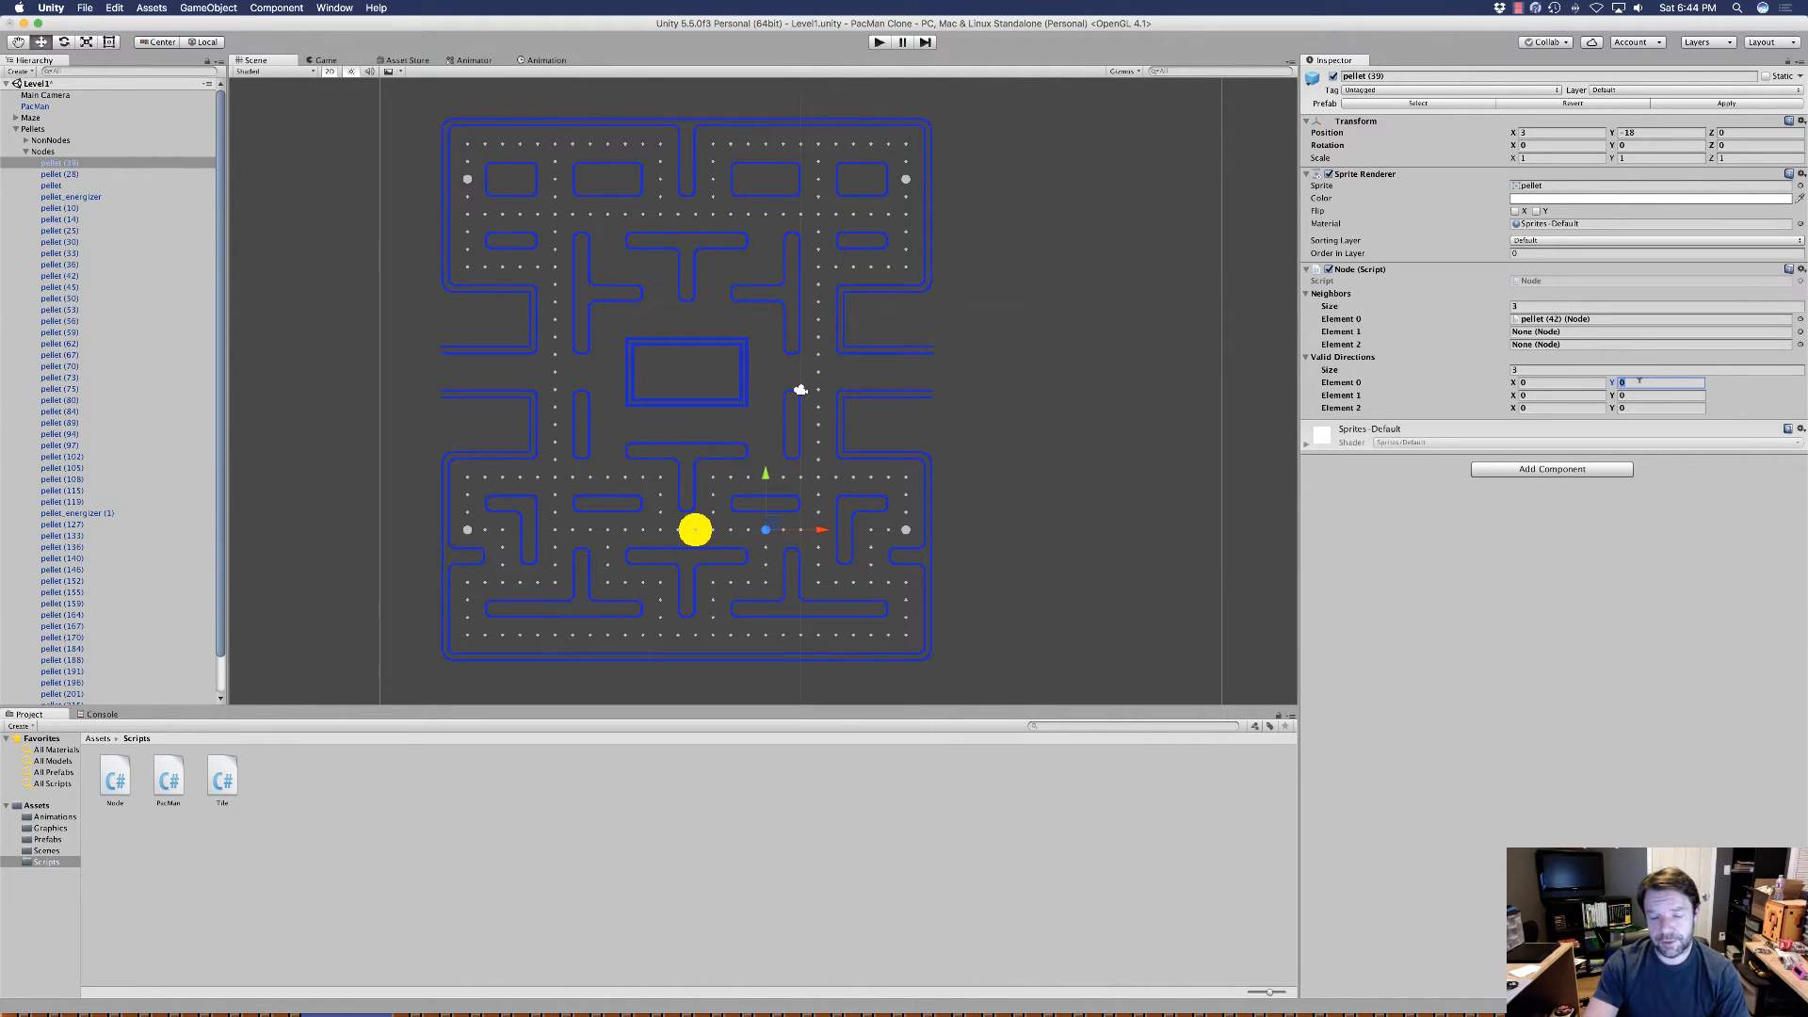
type("-1")
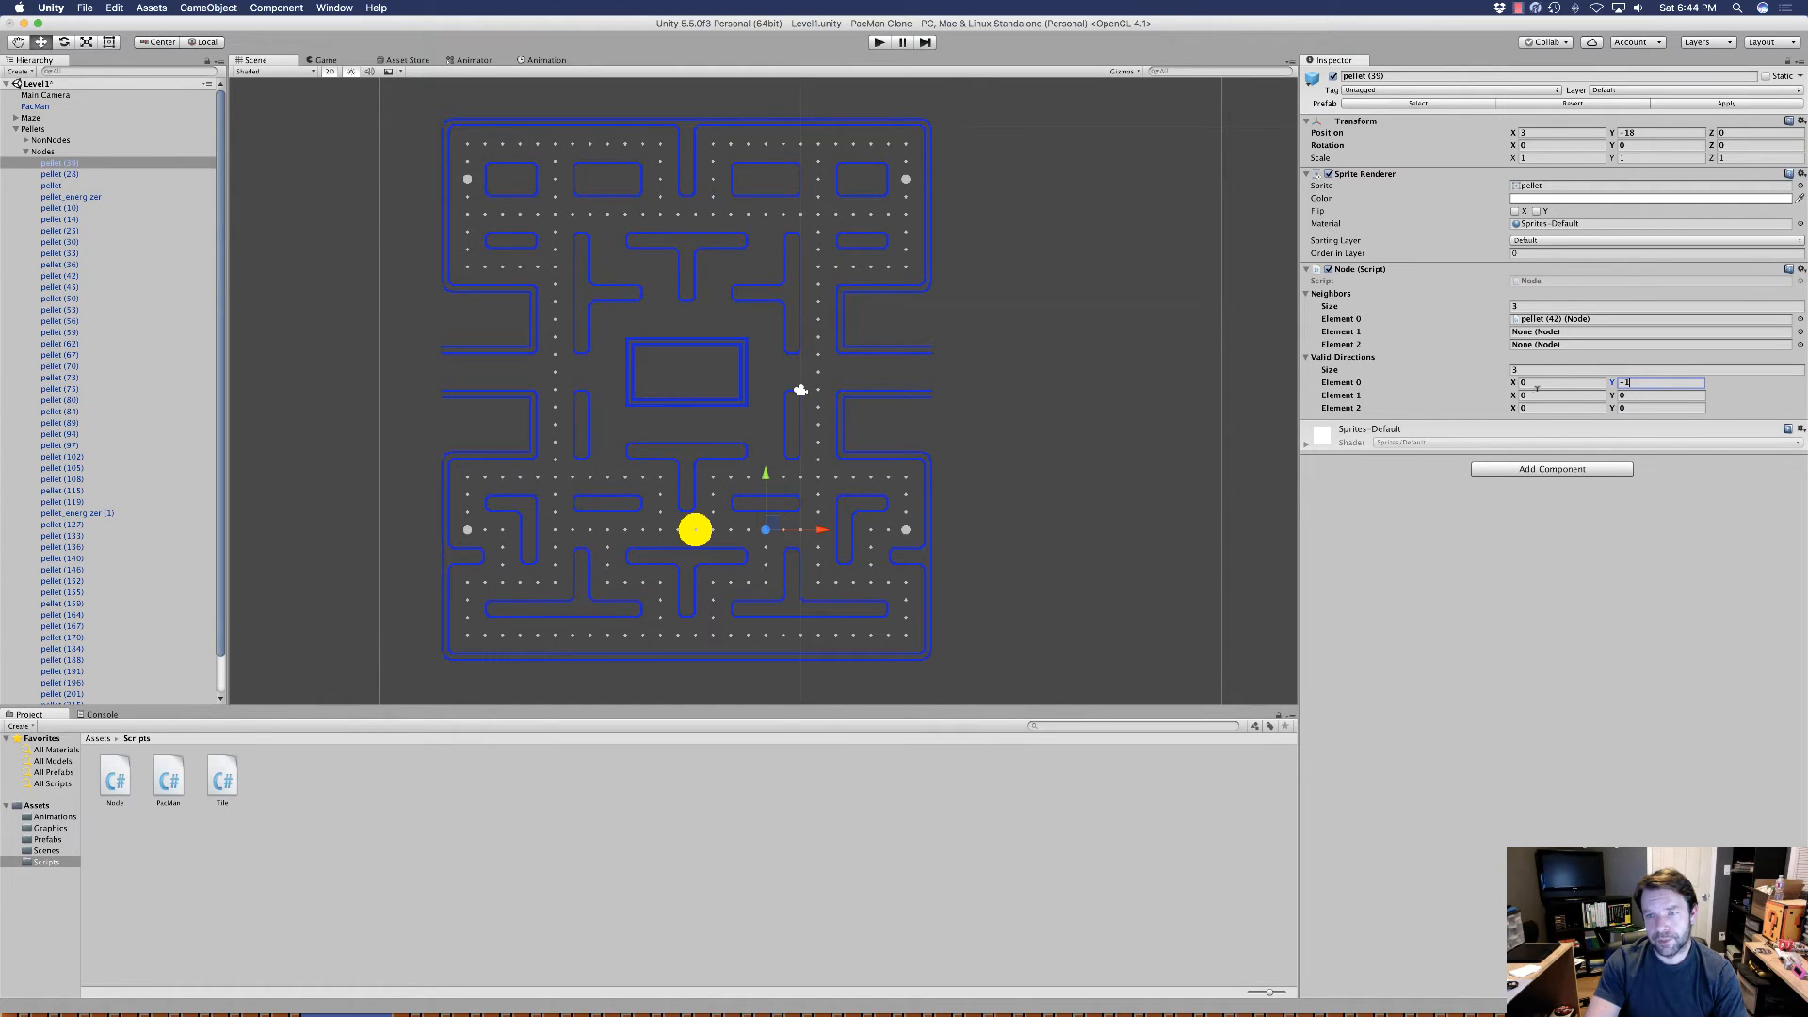
Assign pellet (36), the node to the right of pellet (39), as its Neighbors Element 1 and set Valid Directions Element 1 to X 1, Y 0.
left_click(1001, 566)
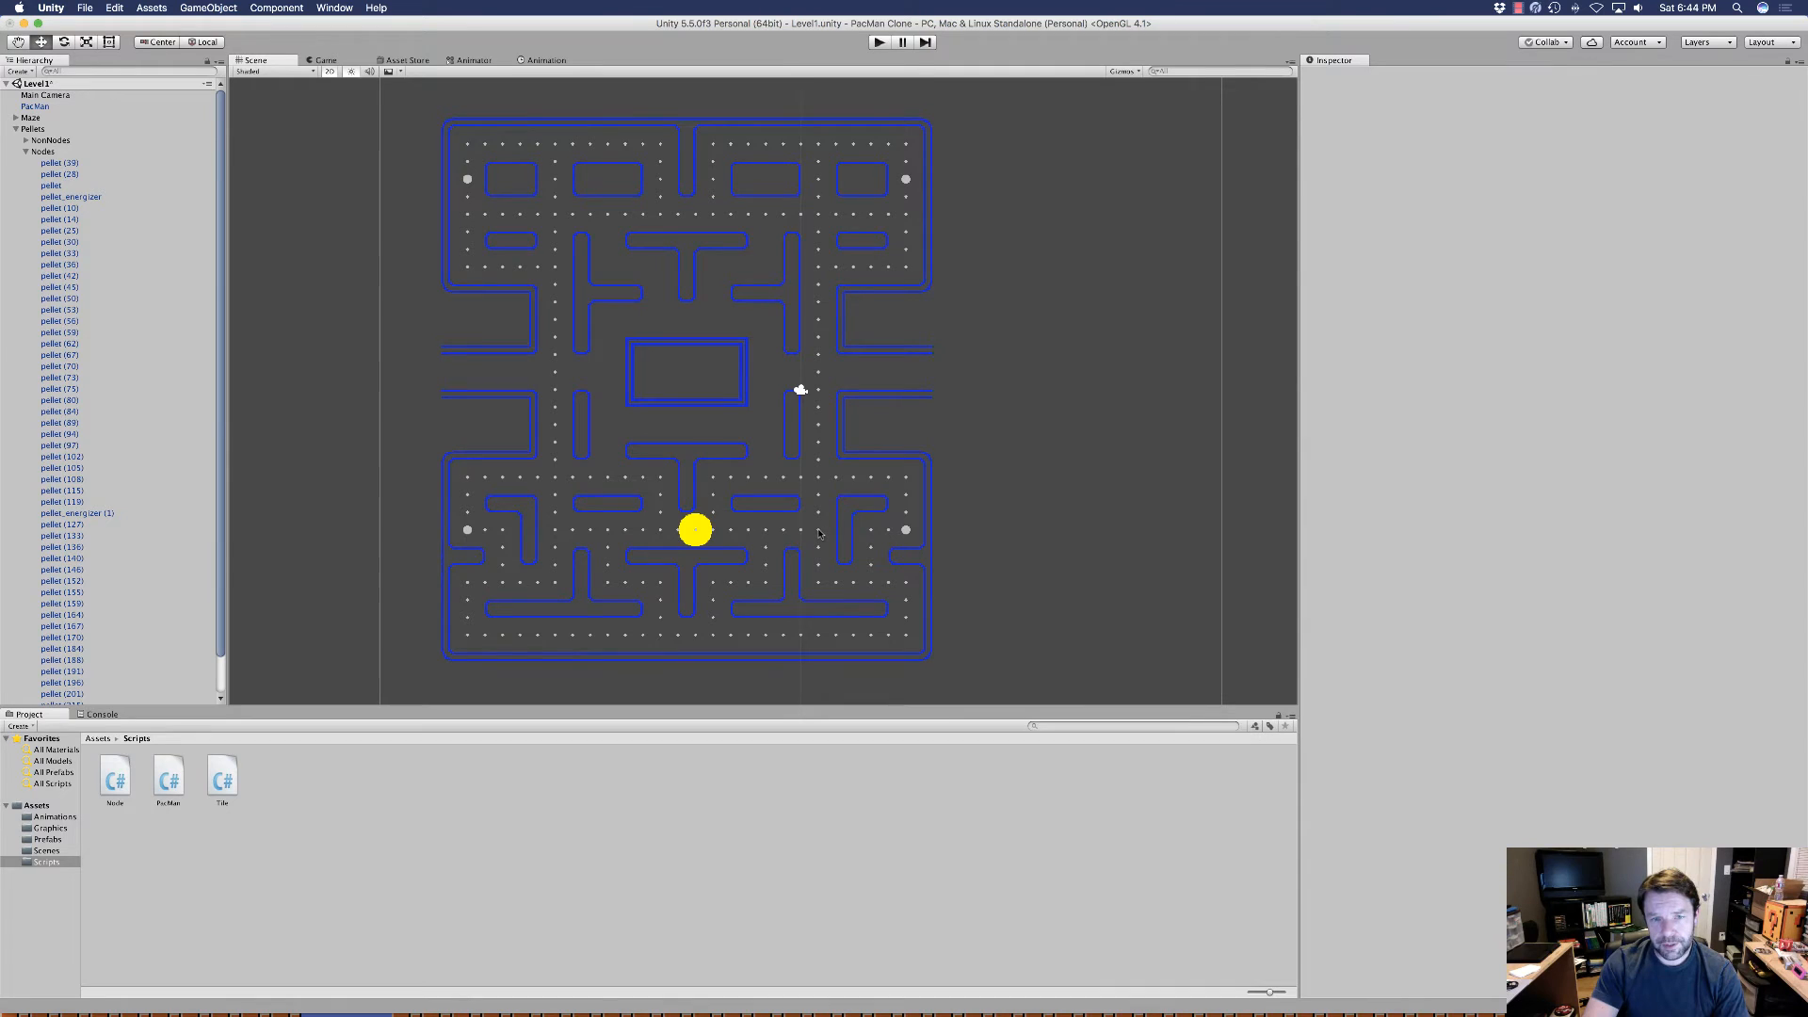
left_click(818, 532)
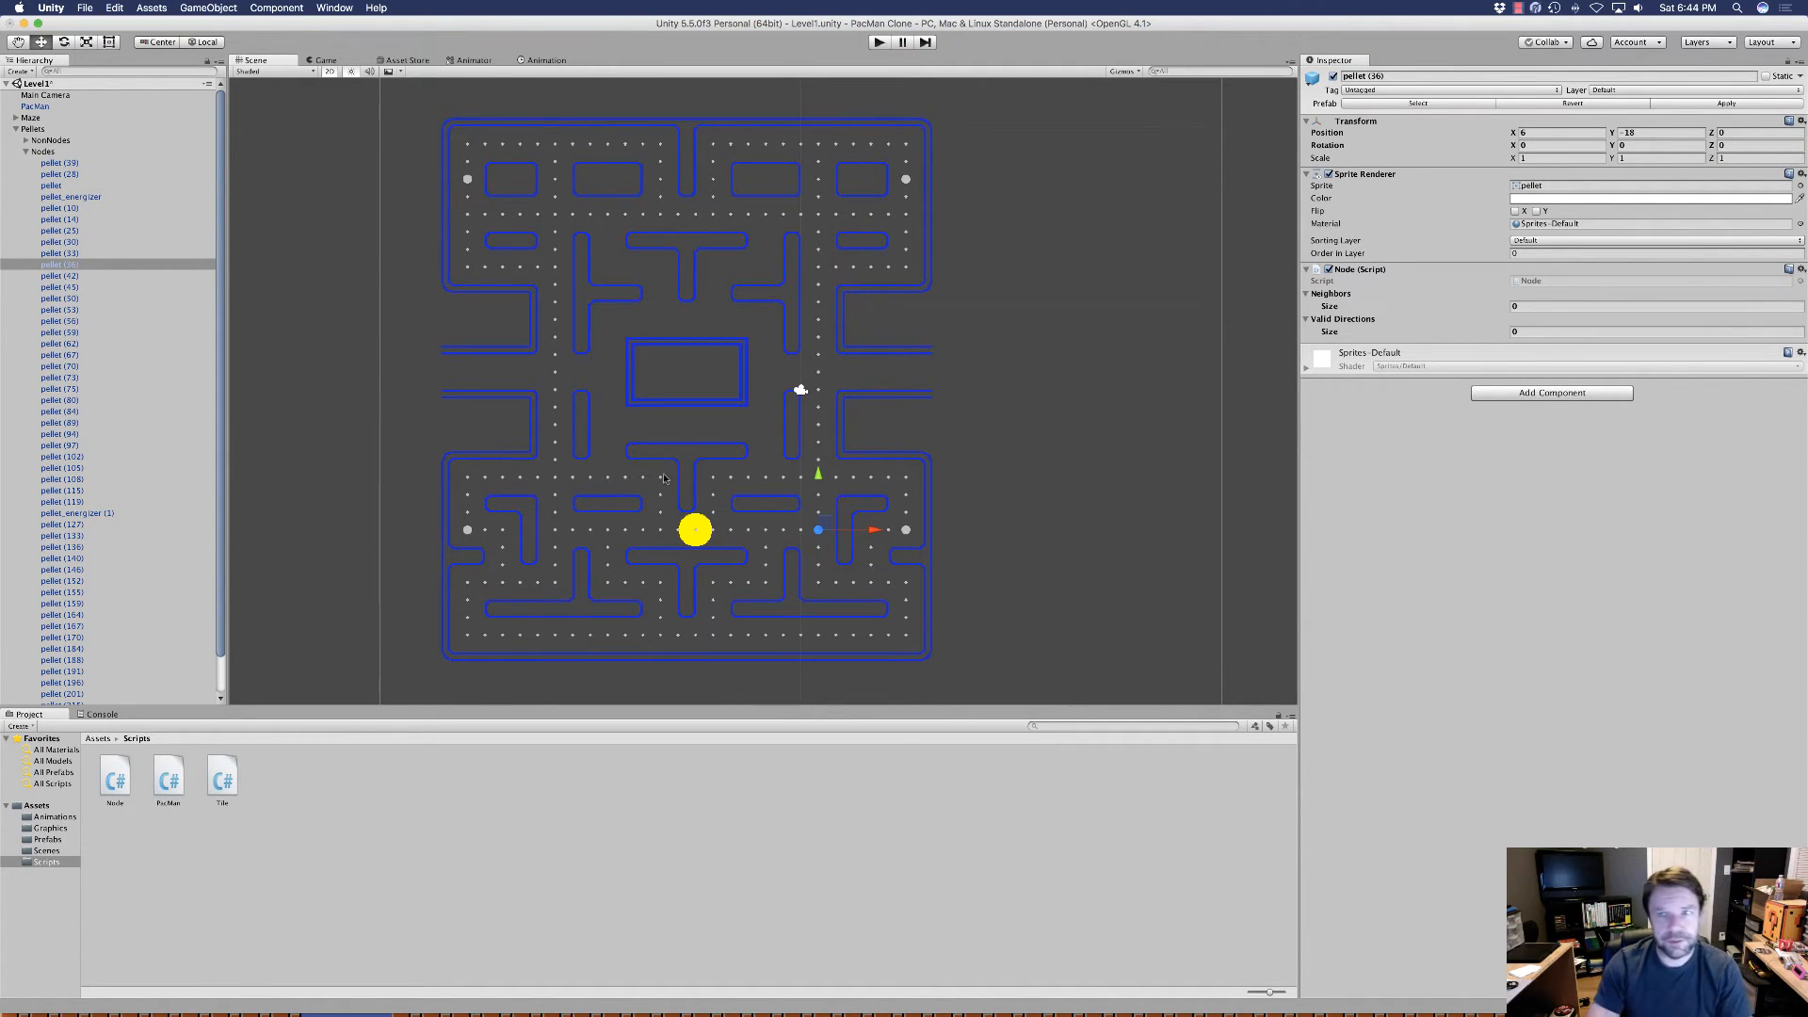
left_click(764, 532)
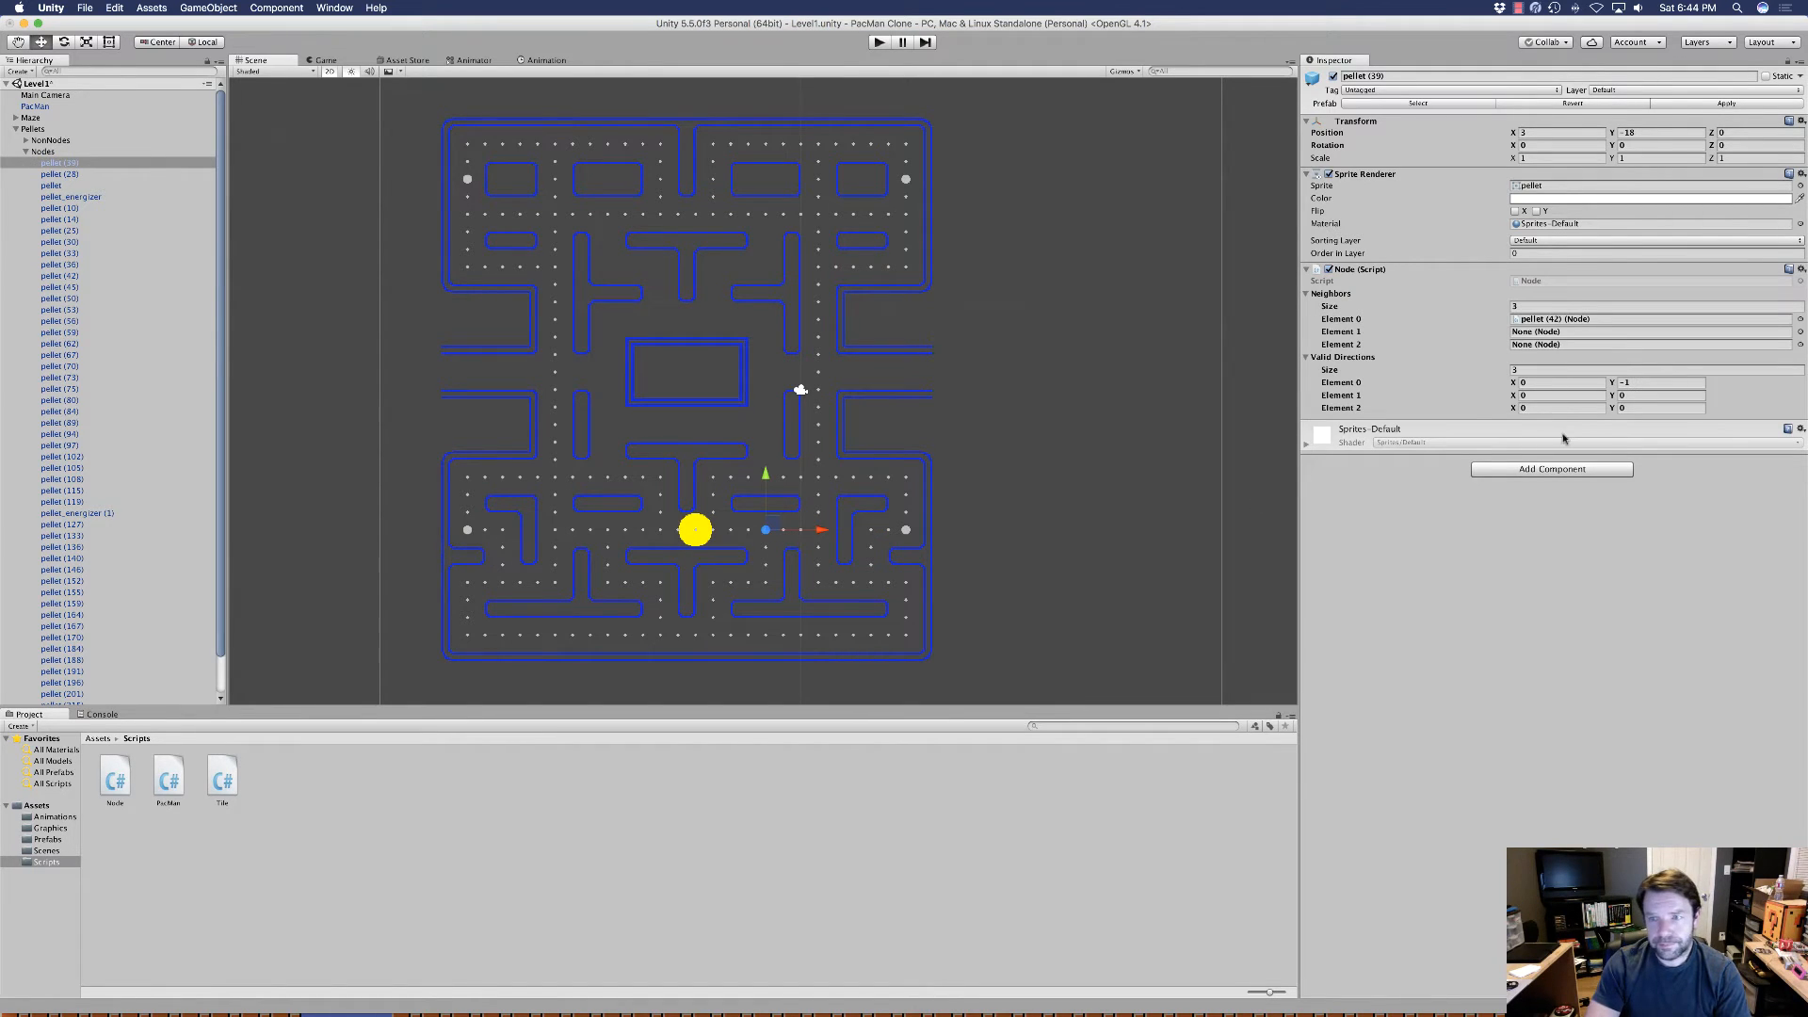
left_click(1800, 335)
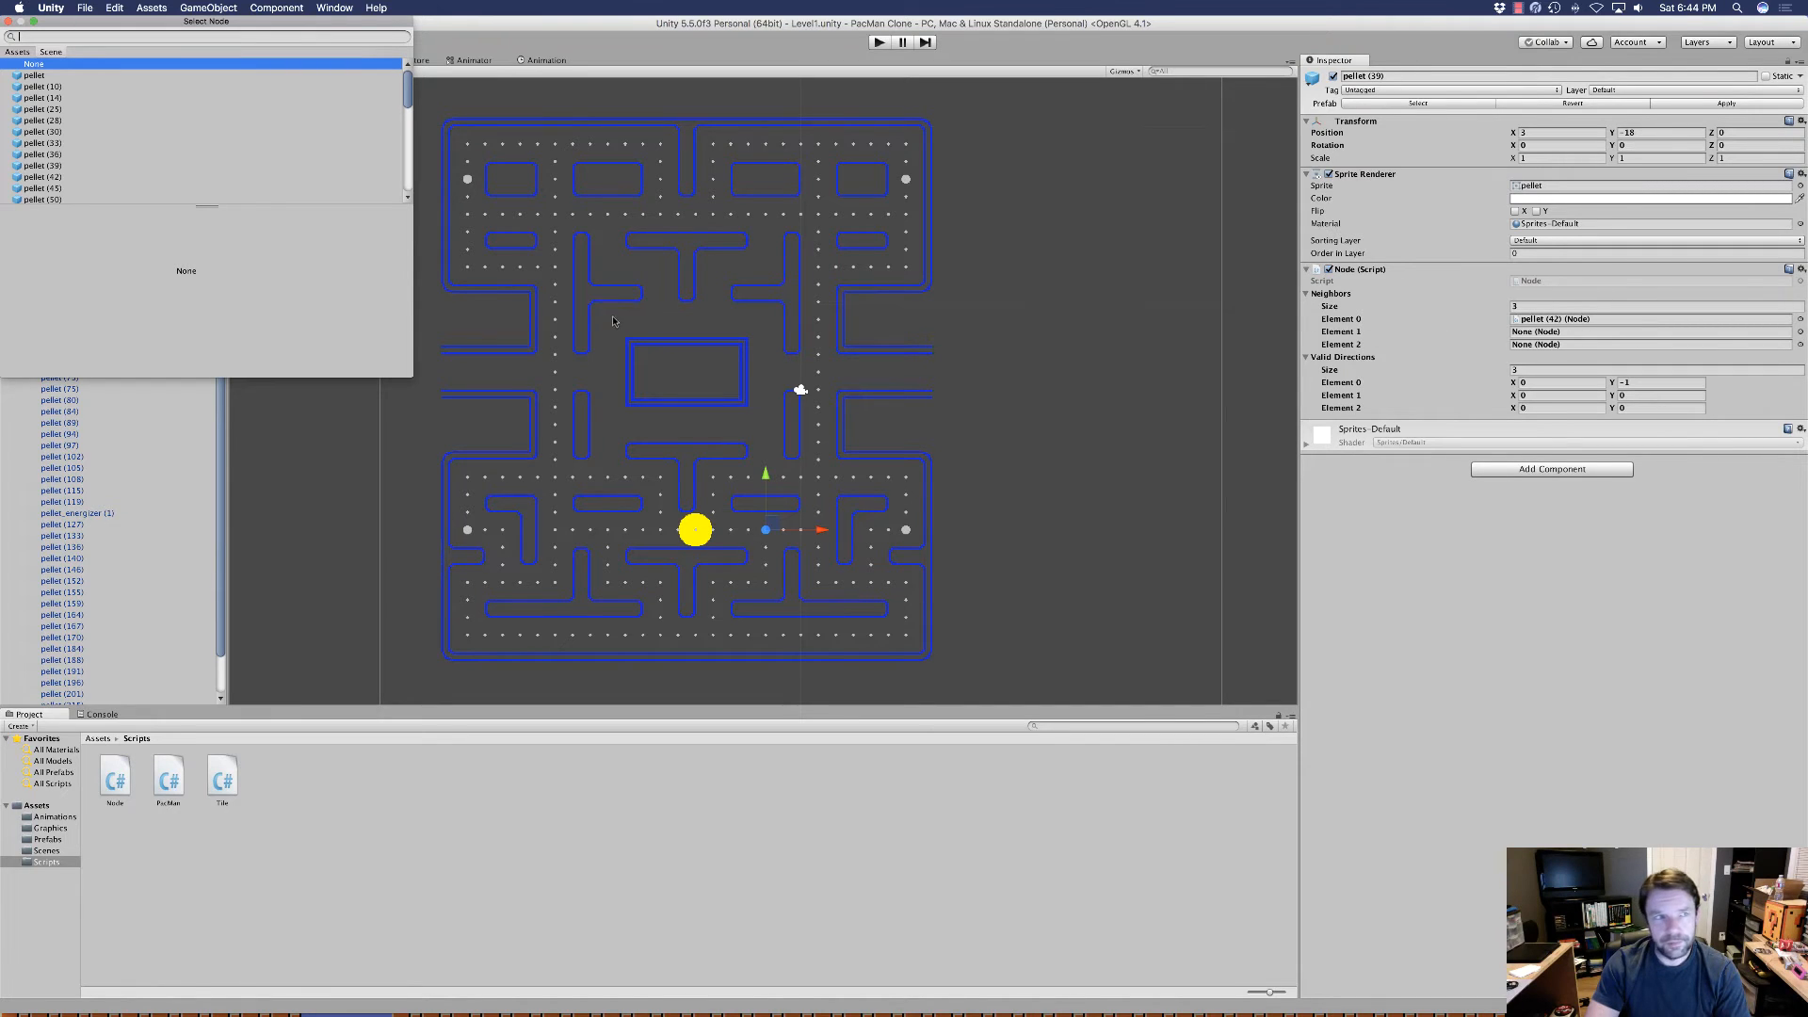
double_click(49, 155)
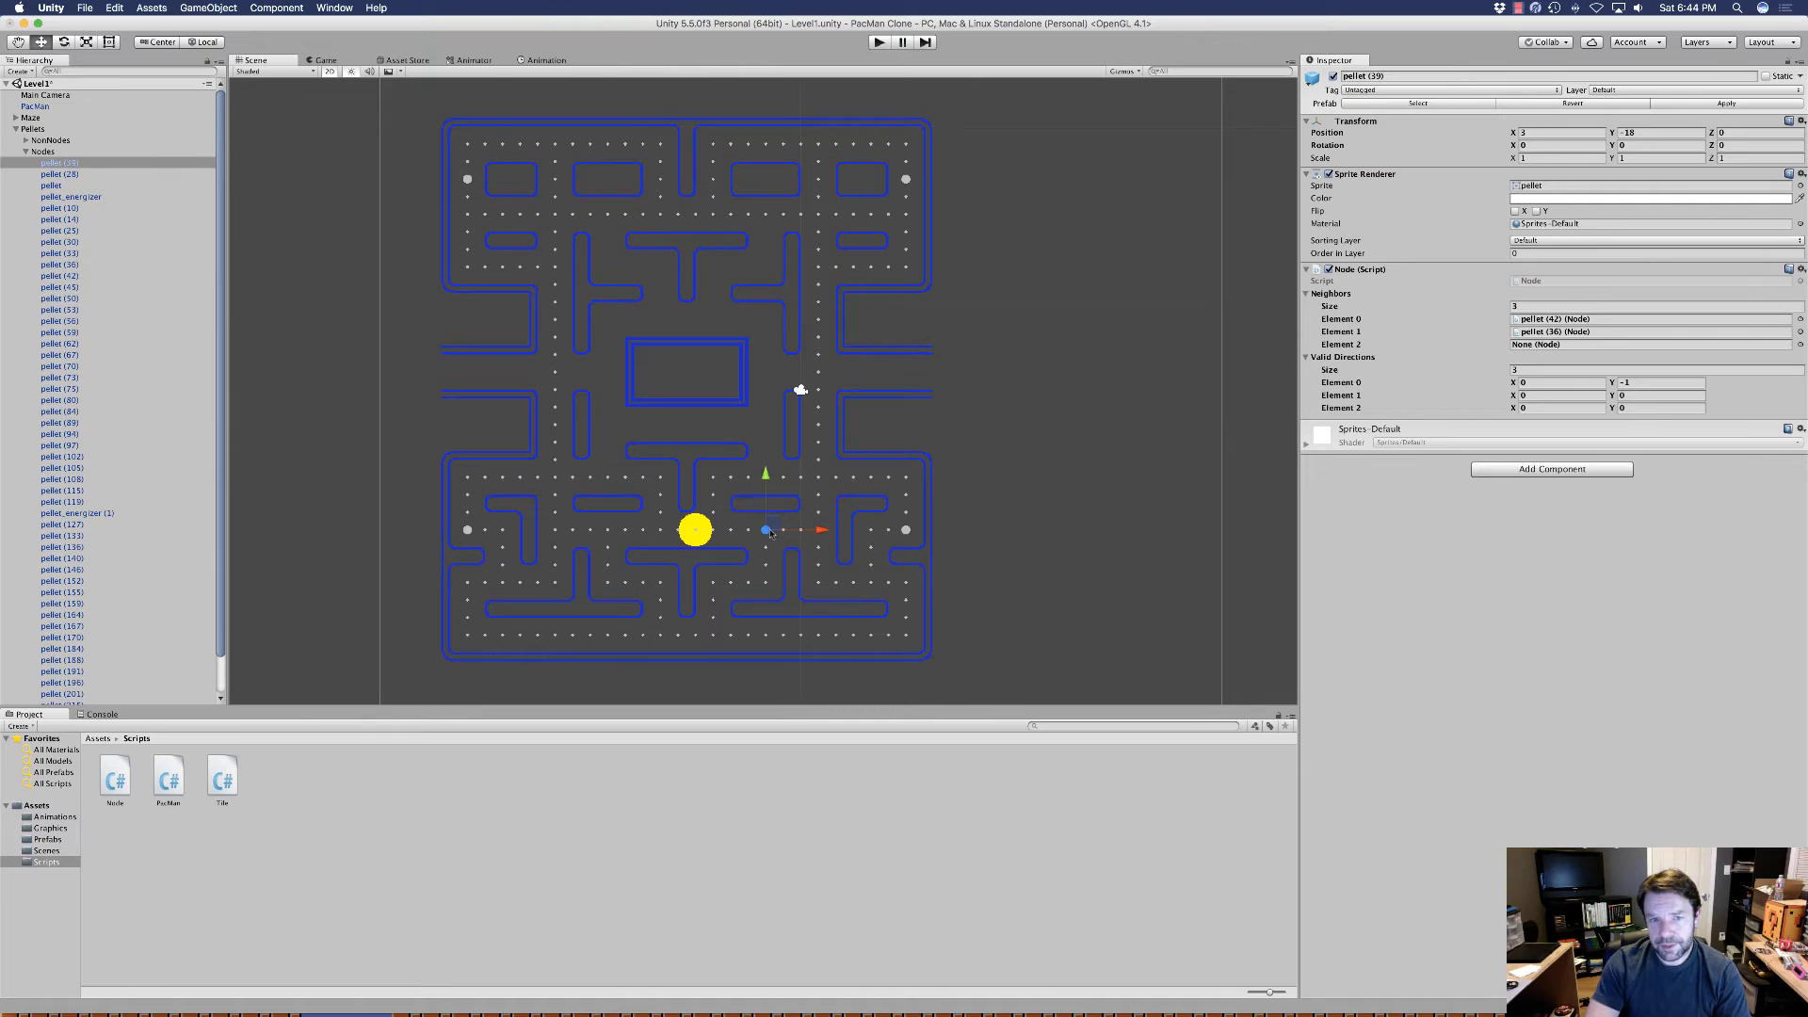
left_click(1549, 395)
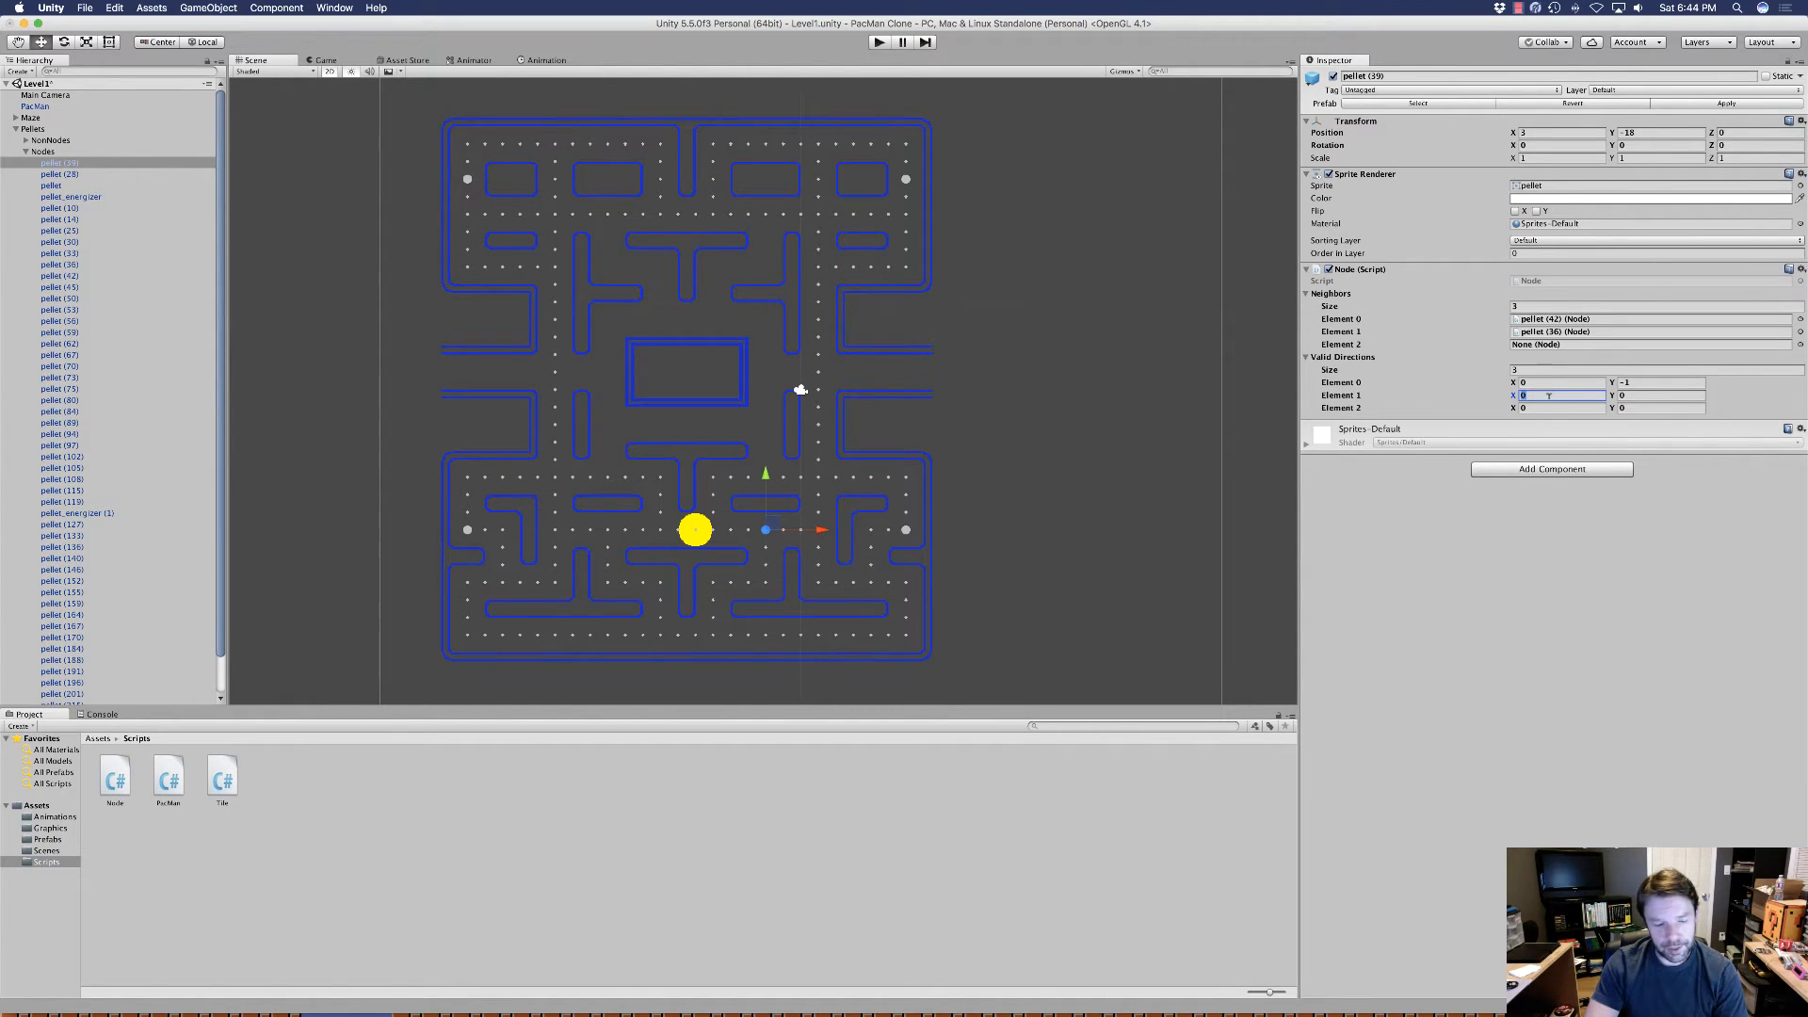
left_click(1628, 395)
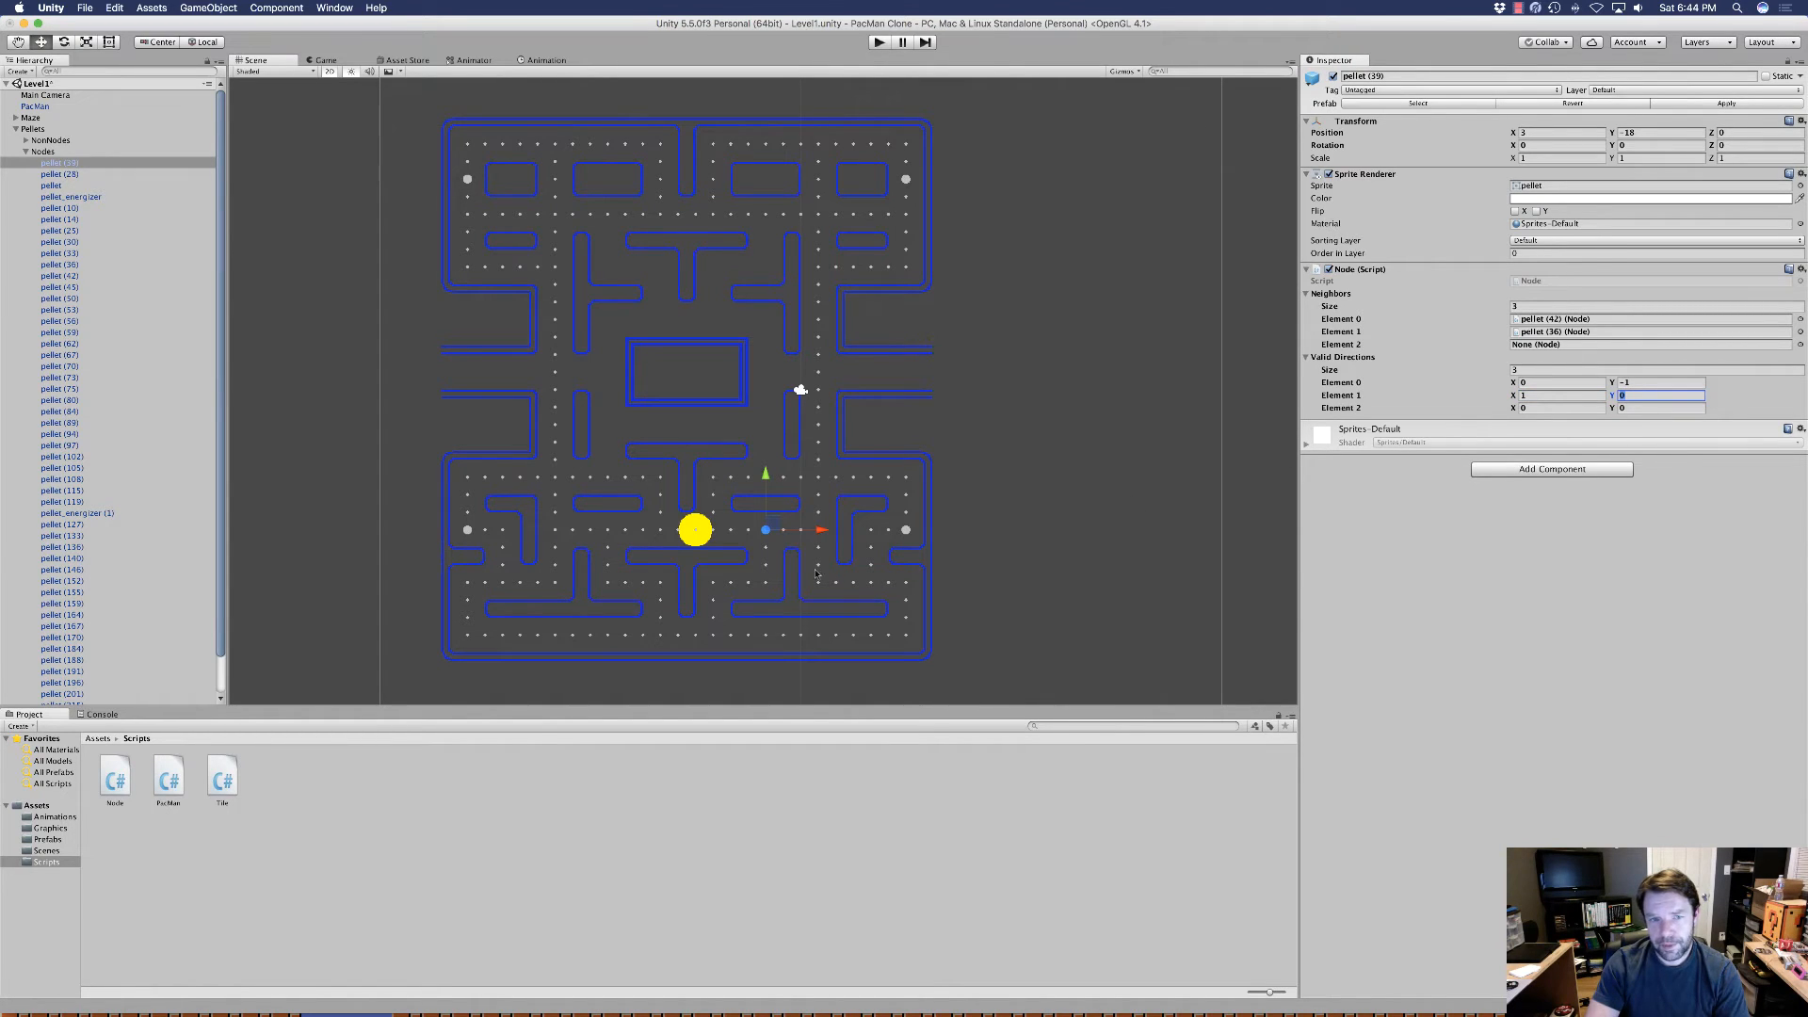
Identify the node to the left of pellet (39), beside Pac-Man, and assign it, pellet (62), as Element 2 of pellet (39)'s Neighbors.
left_click(715, 533)
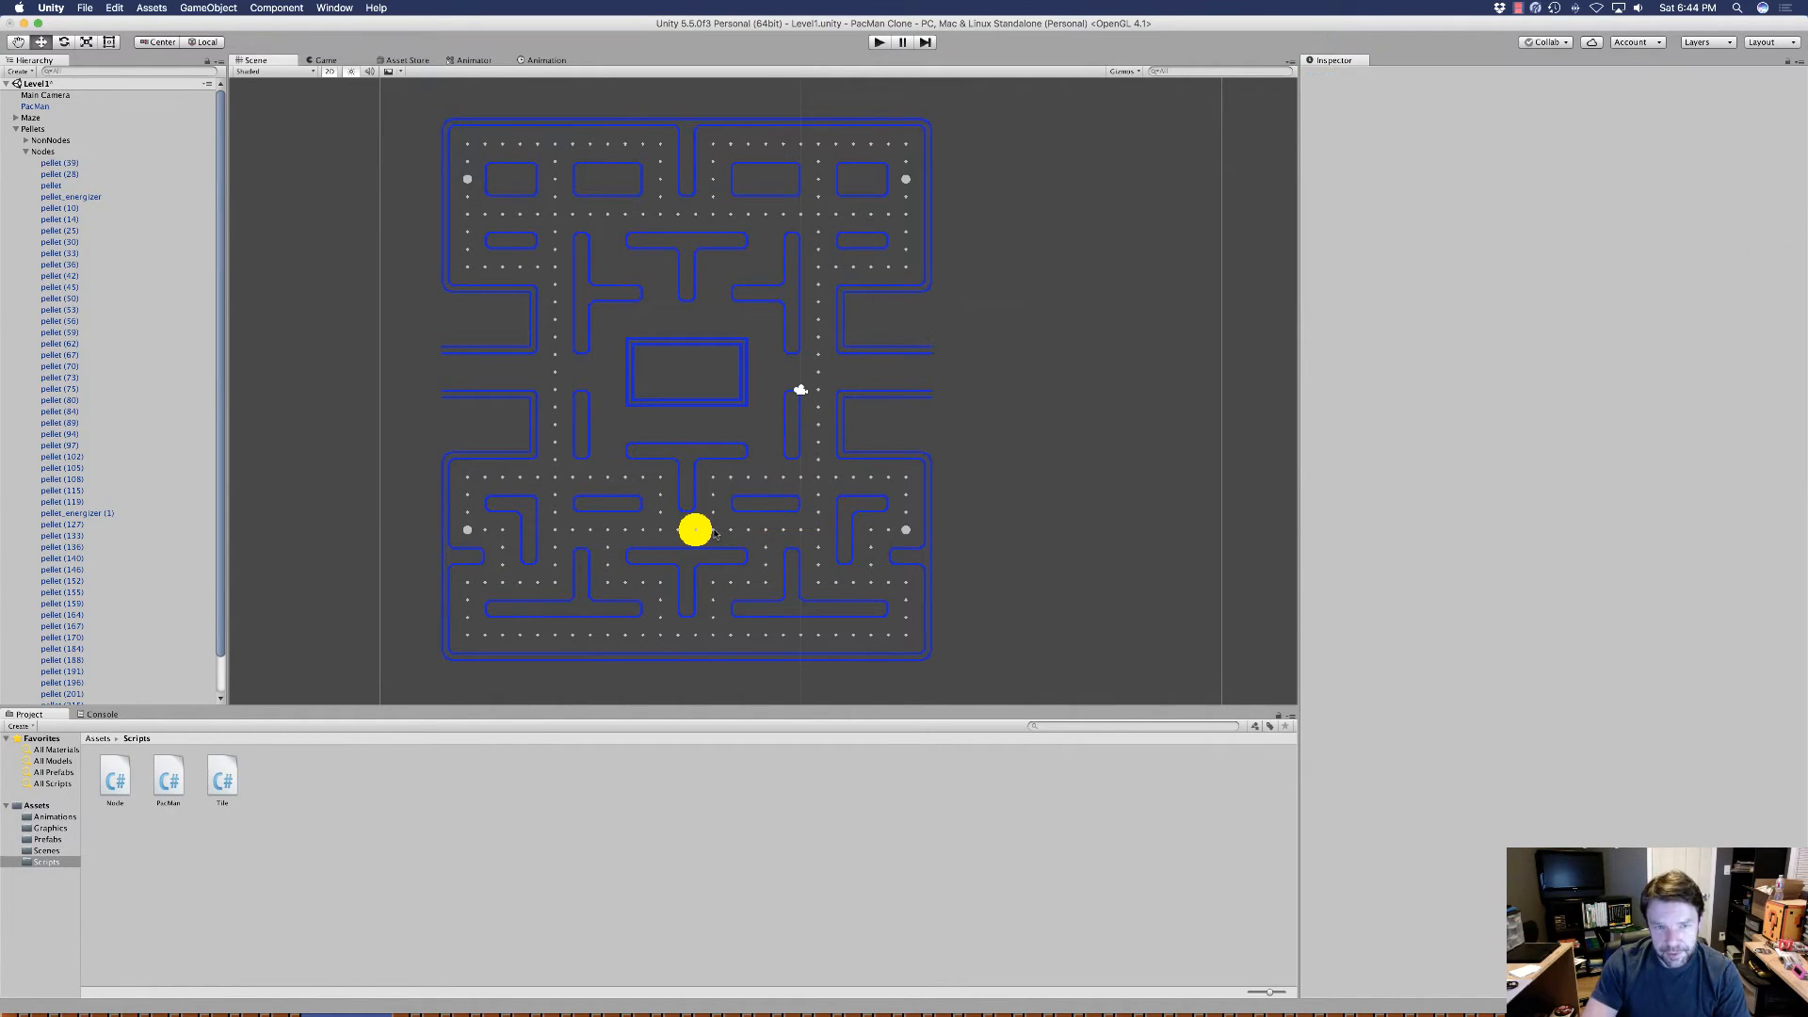
left_click(715, 534)
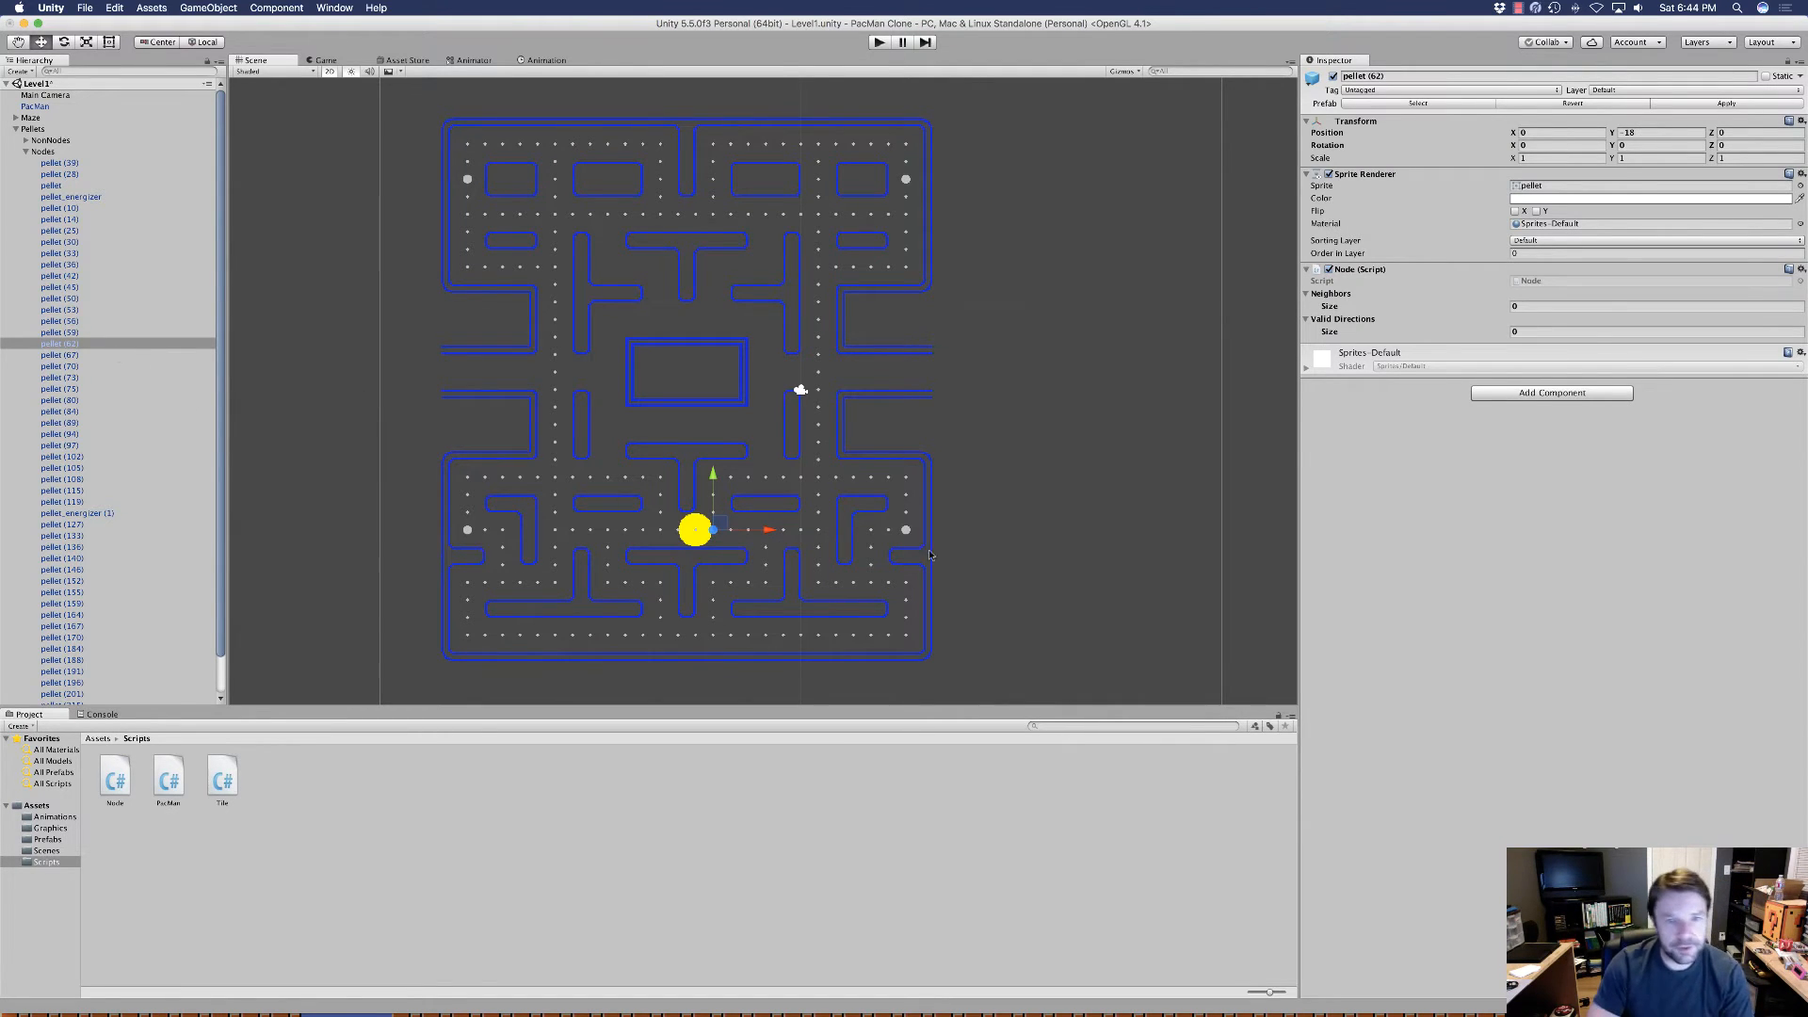
left_click(817, 530)
left_click(767, 531)
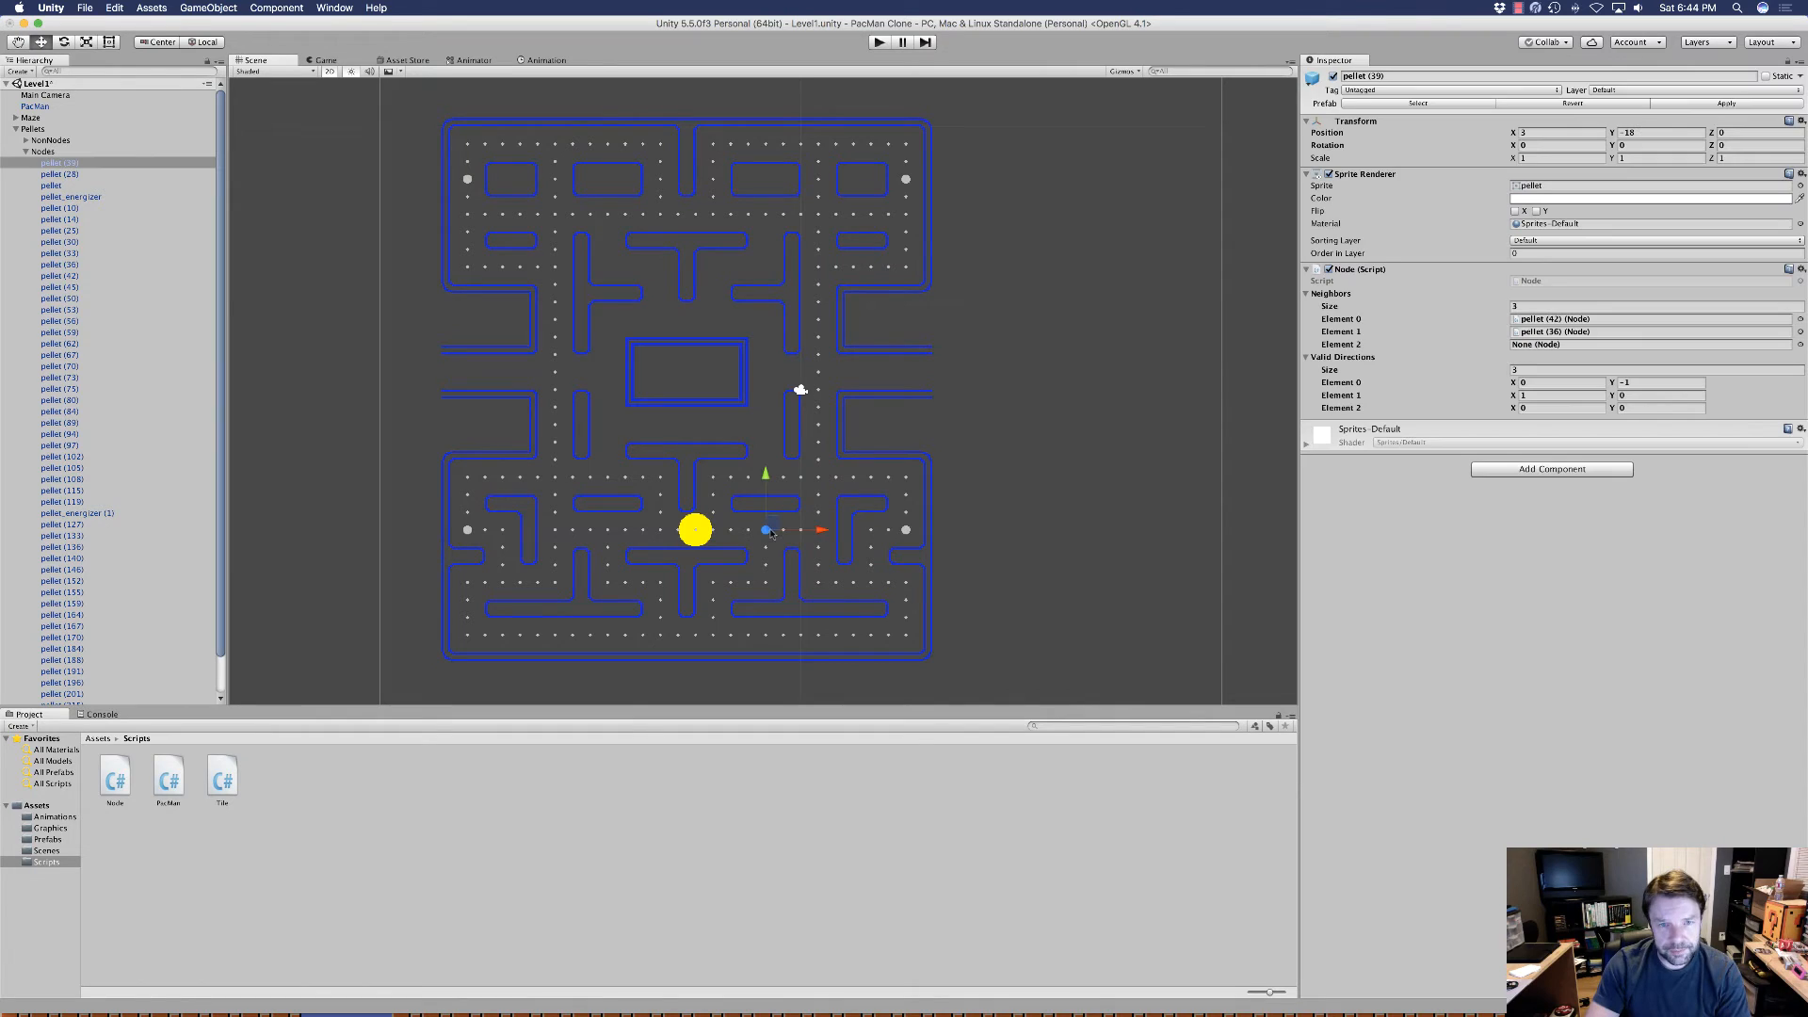
left_click(1799, 345)
scroll(134, 192, "down", 5)
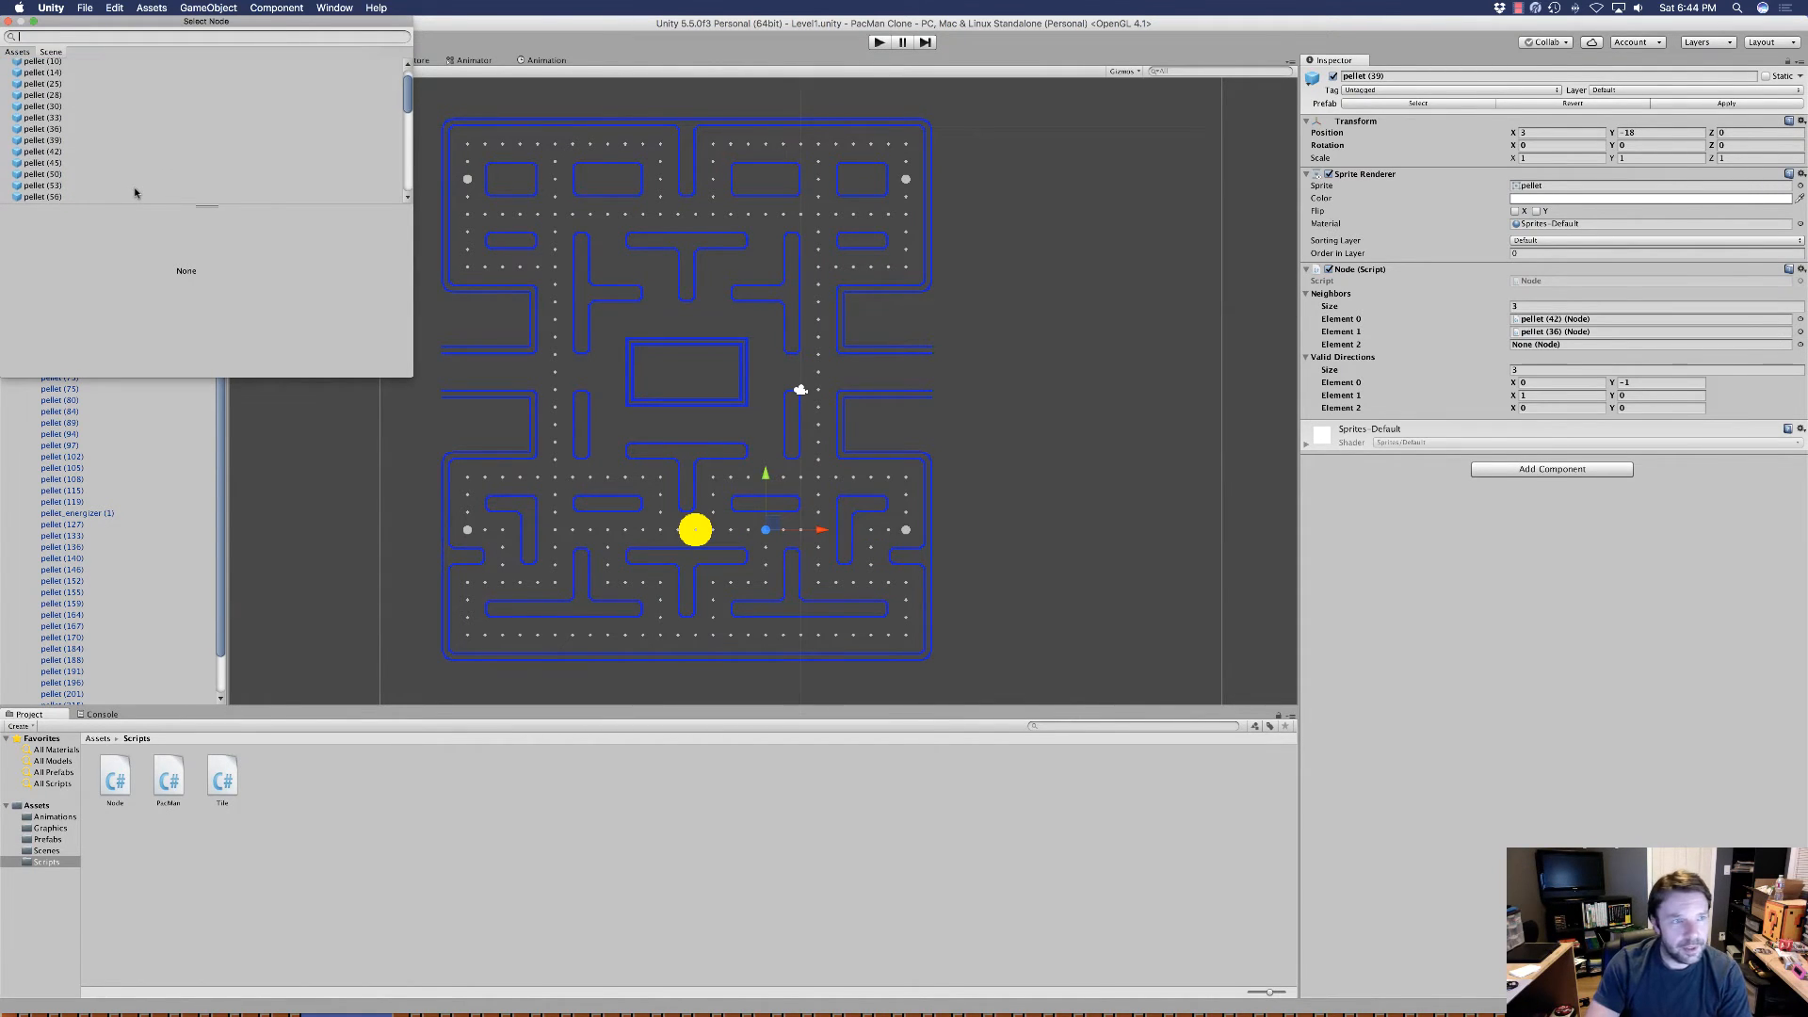
double_click(135, 171)
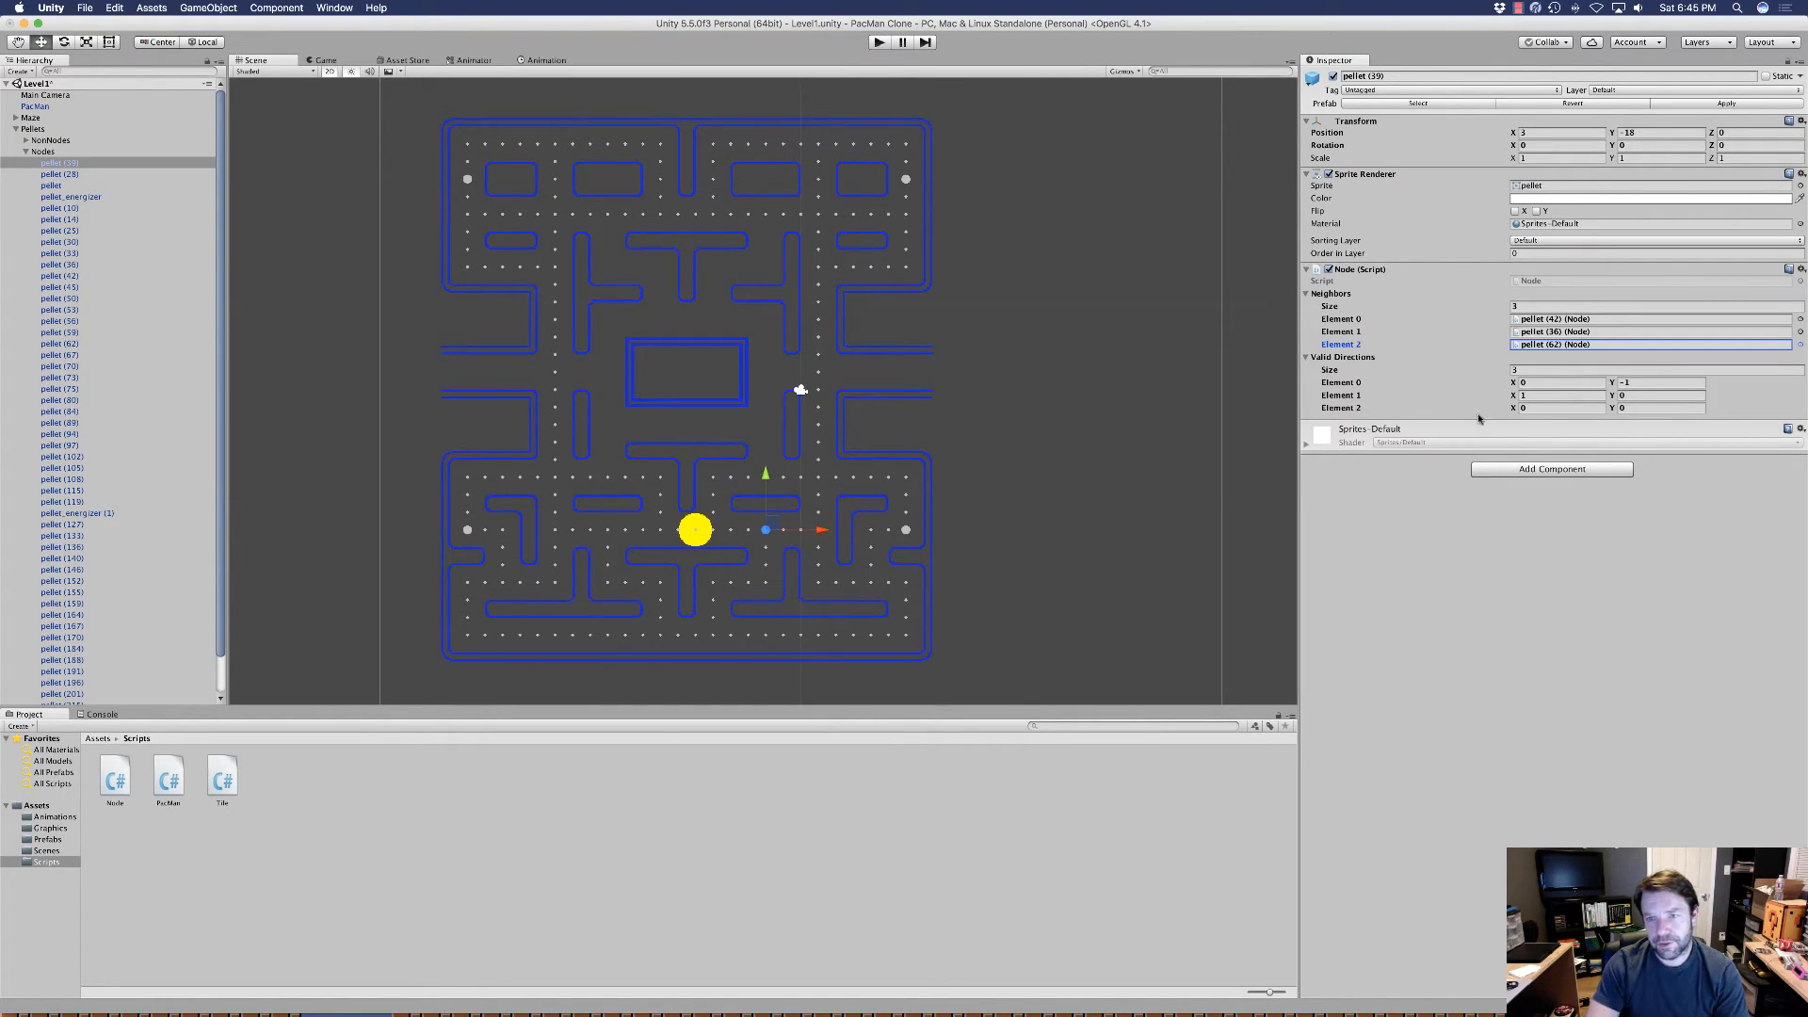
Set pellet (39)'s Valid Directions Element 2 to the leftward direction with X -1, Y 0.
left_click(1537, 407)
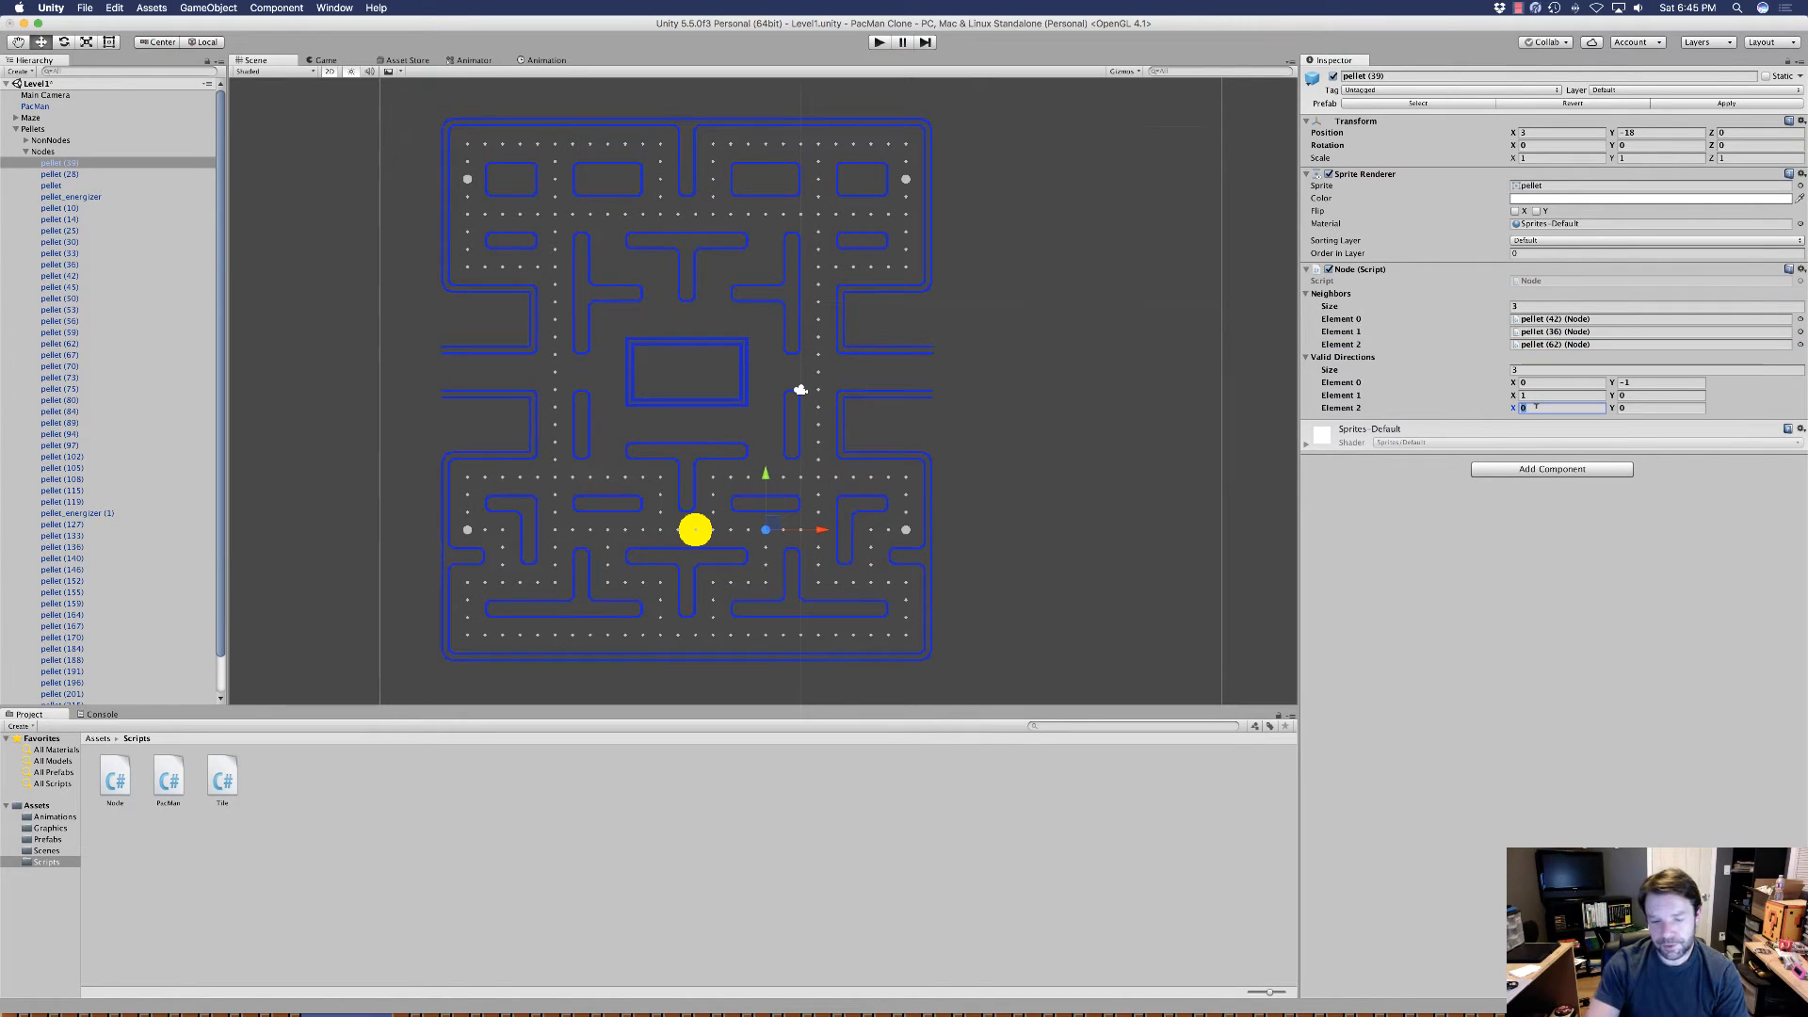
key("Tab")
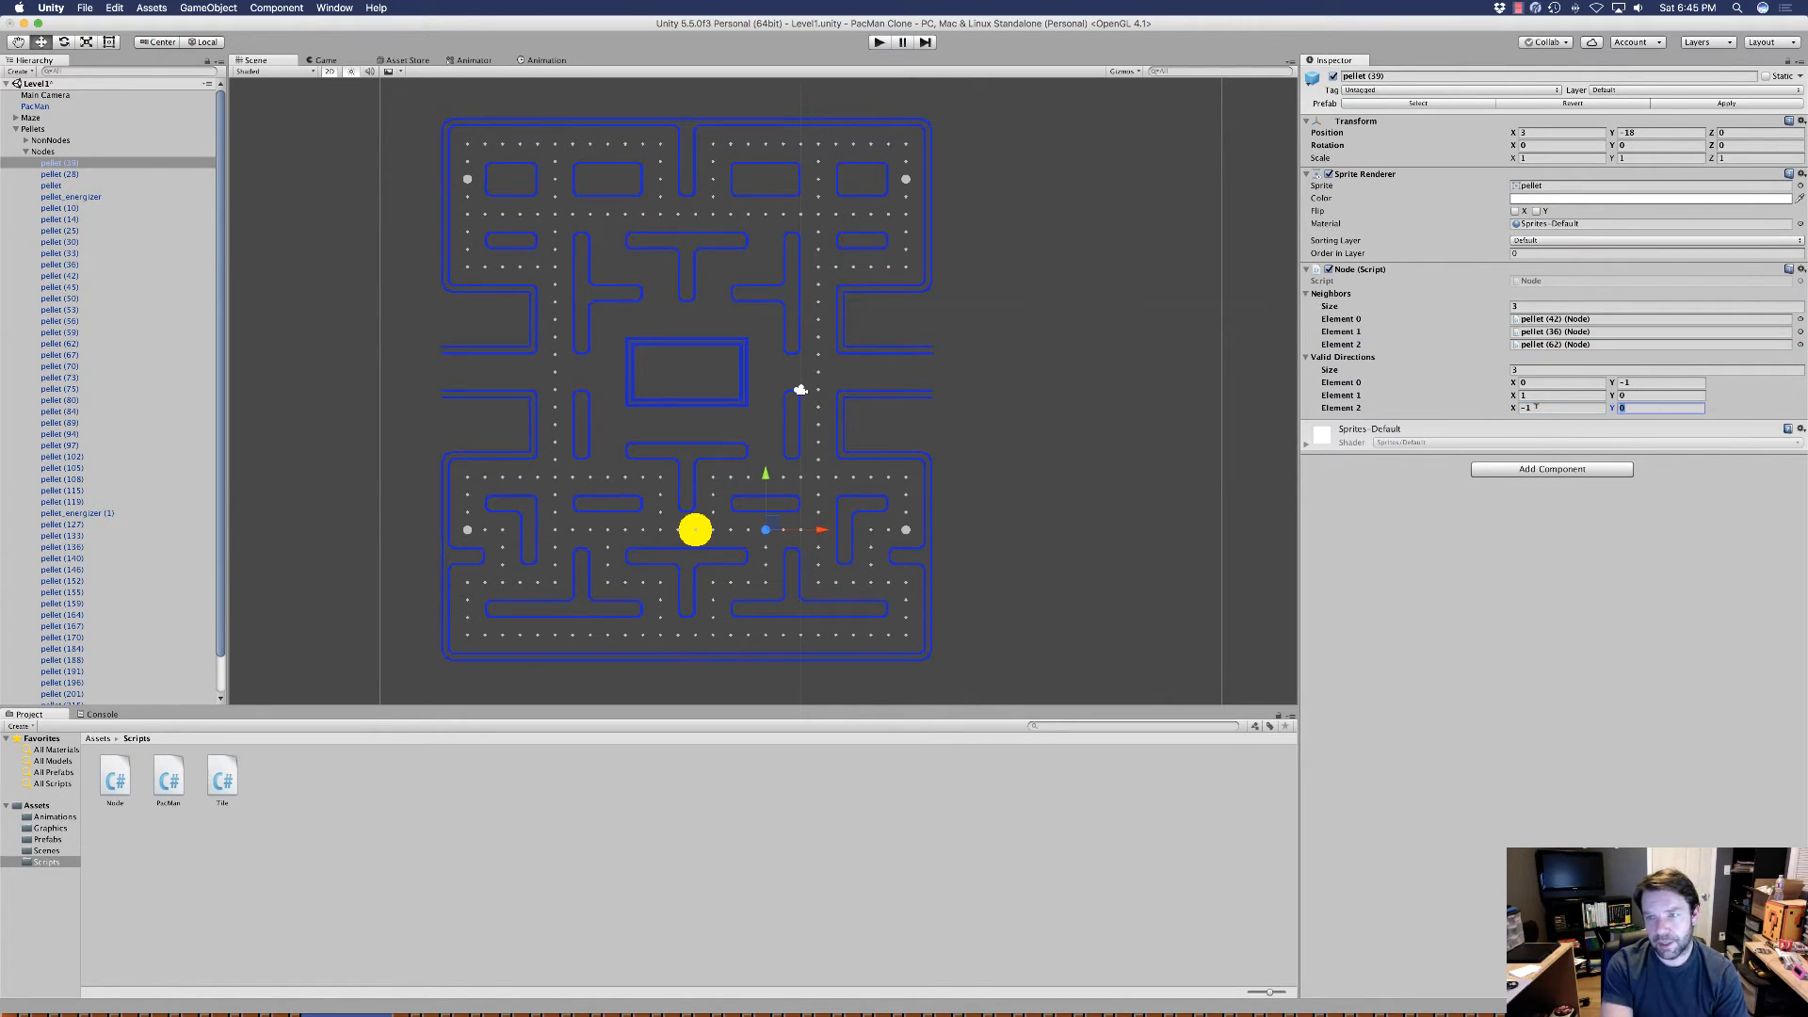
key("BackSpace")
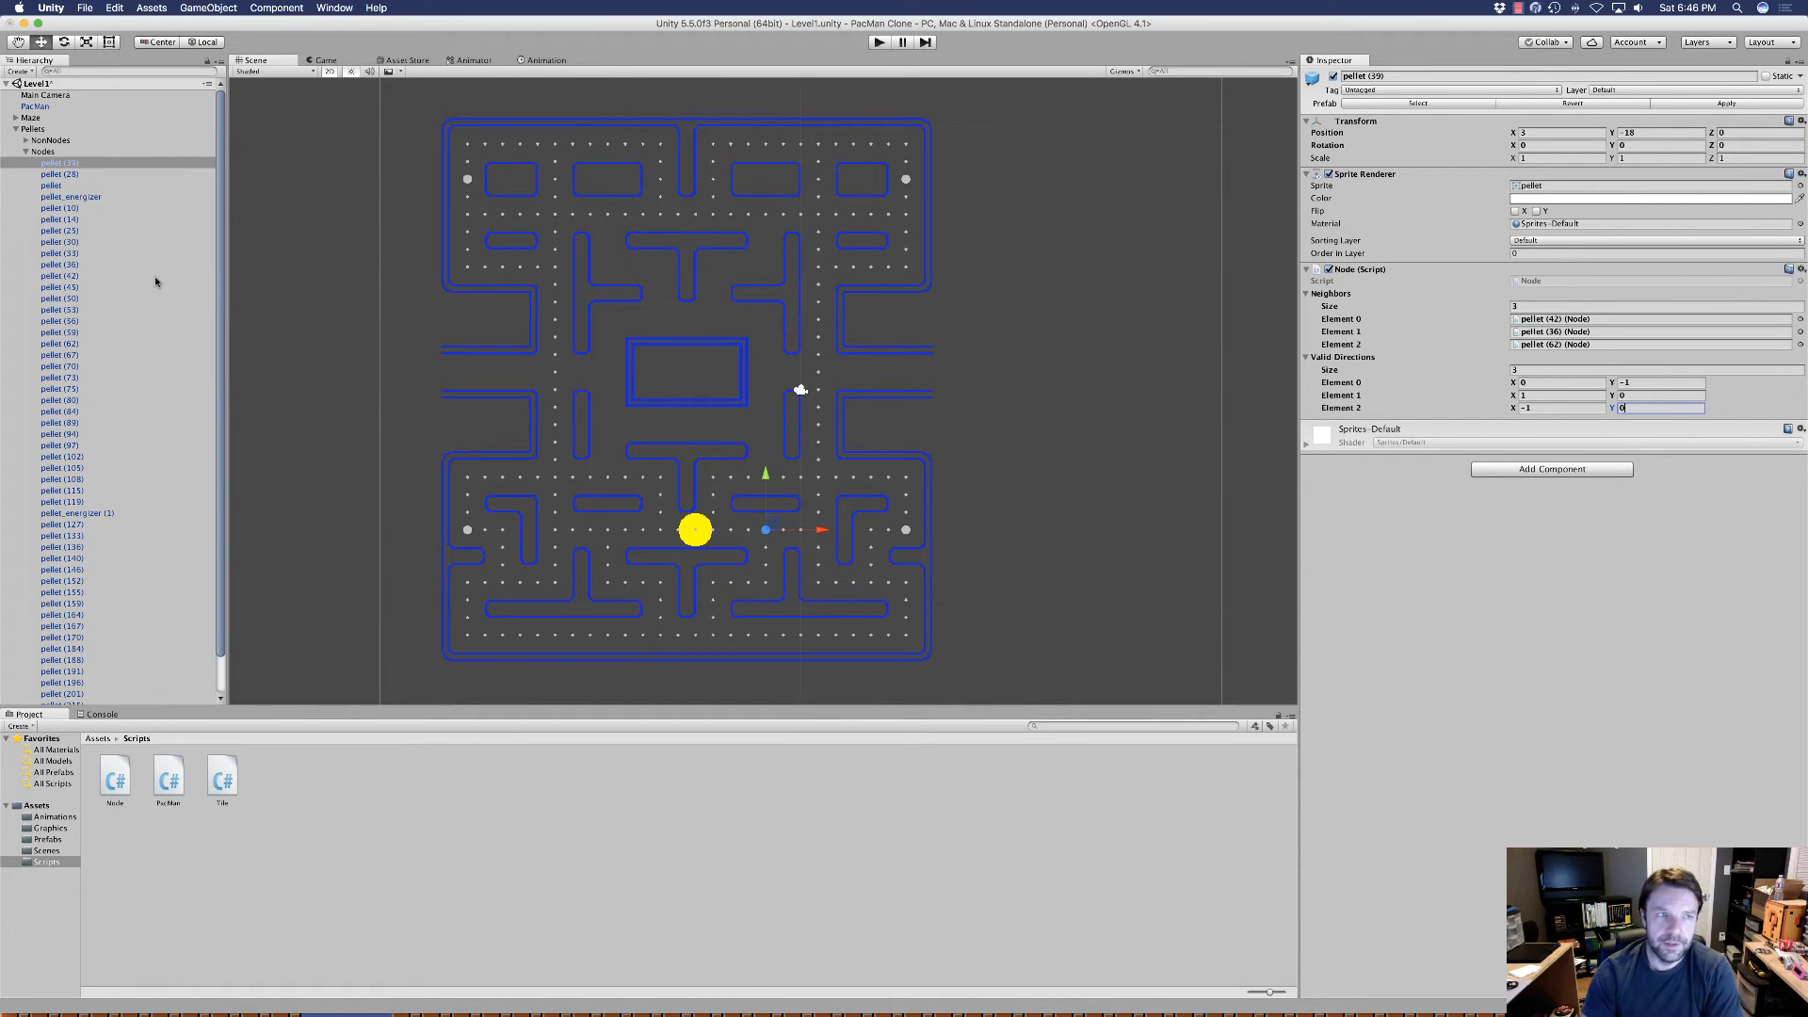
Go through the nodes under Nodes one by one, from pellet (39) to pellet (225), to review each one's maze position and Node settings.
mouse_move(222, 270)
left_mouse_down()
mouse_move(221, 341)
mouse_move(222, 249)
left_mouse_up()
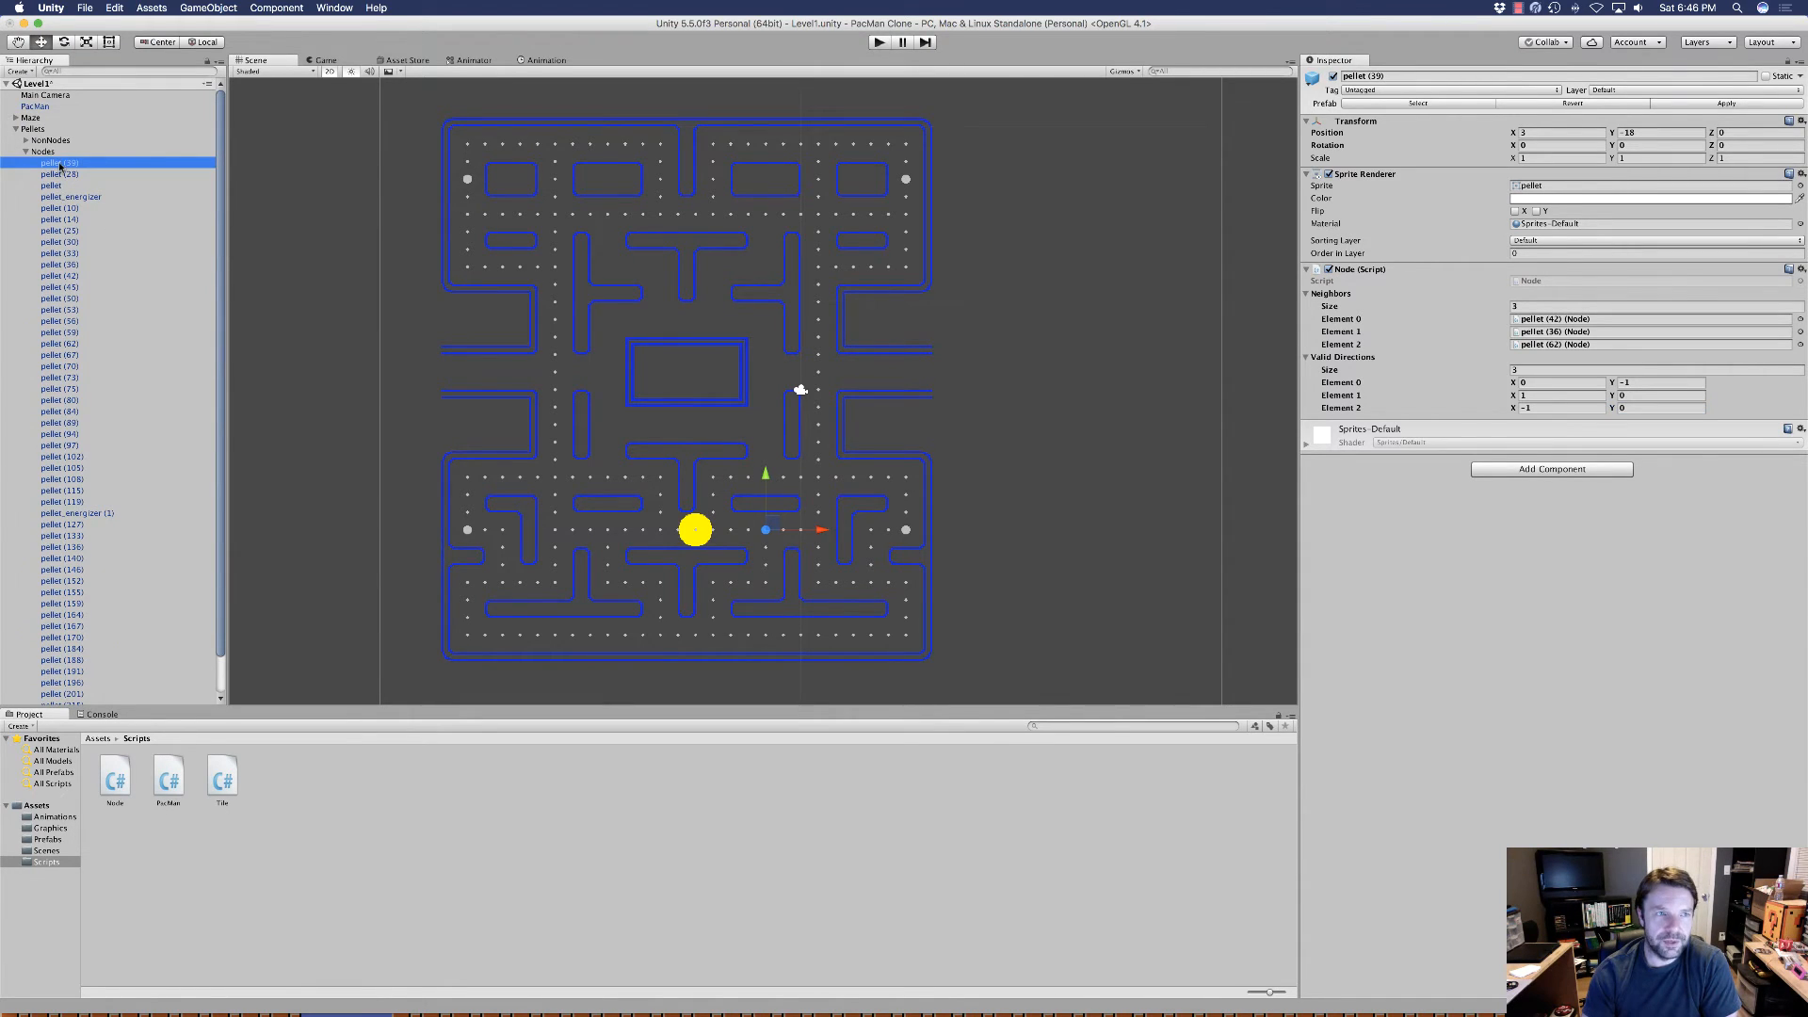
left_click(56, 174)
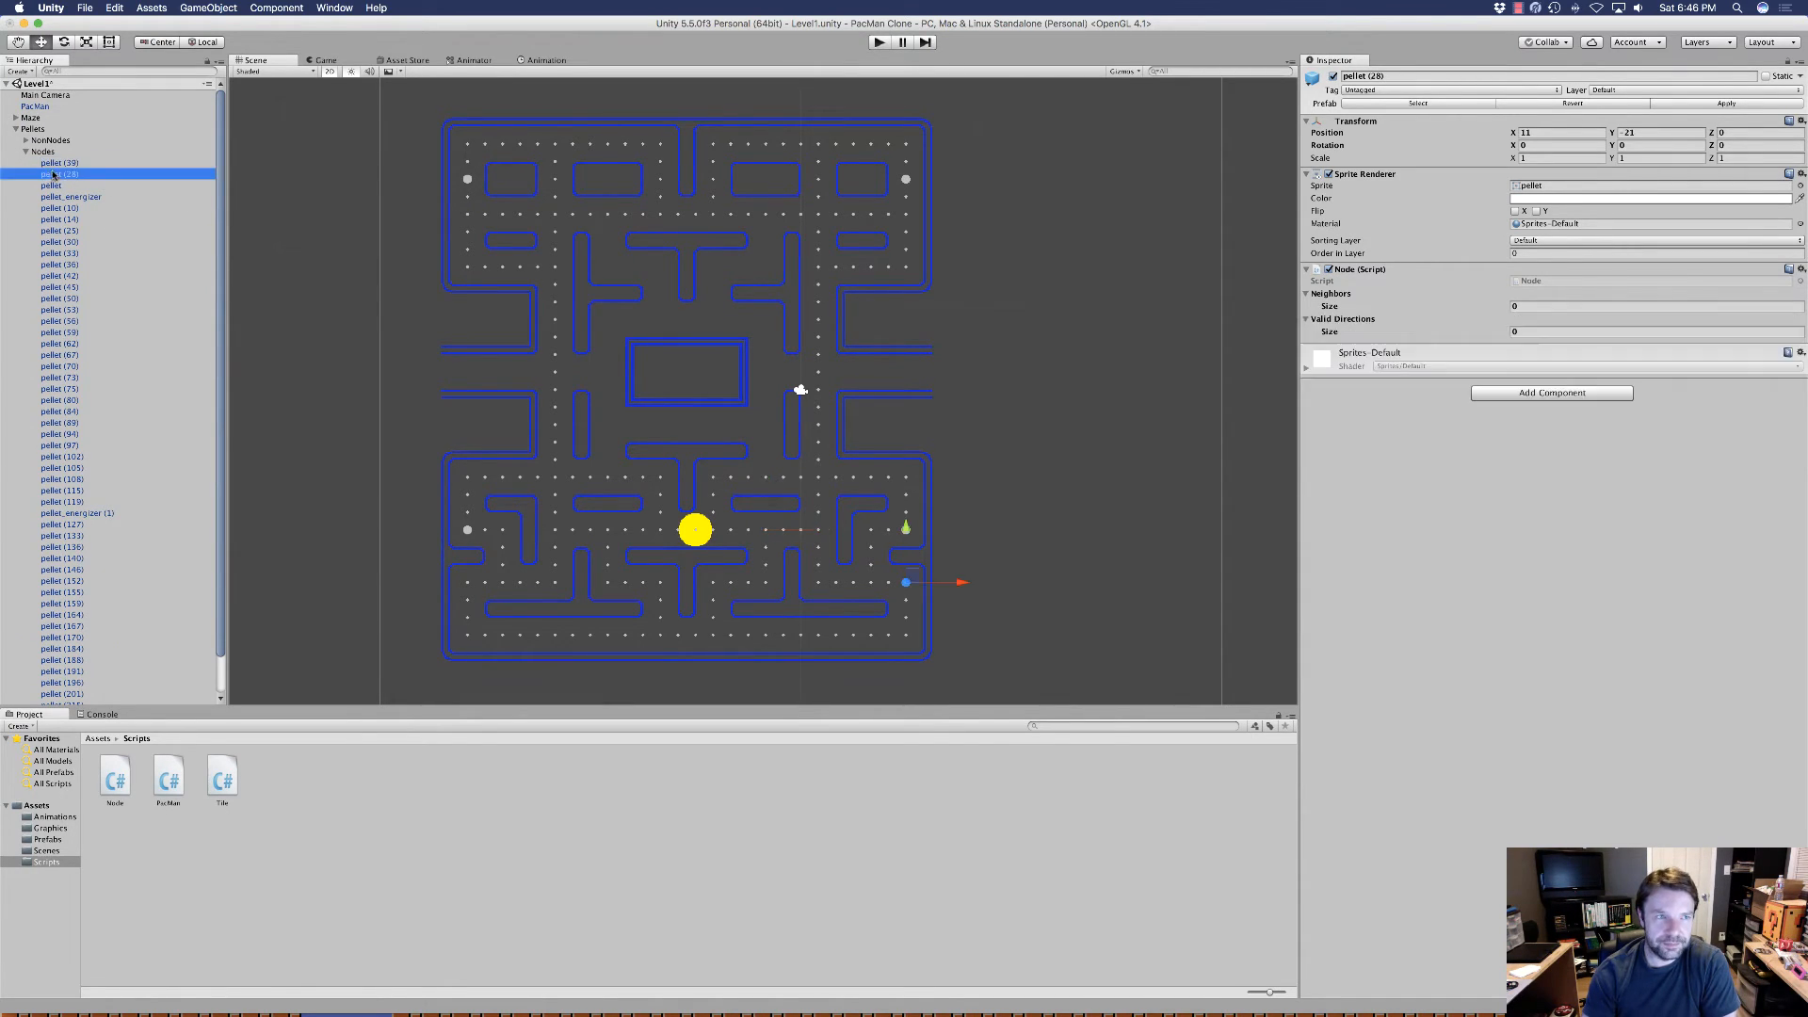
left_click(58, 163)
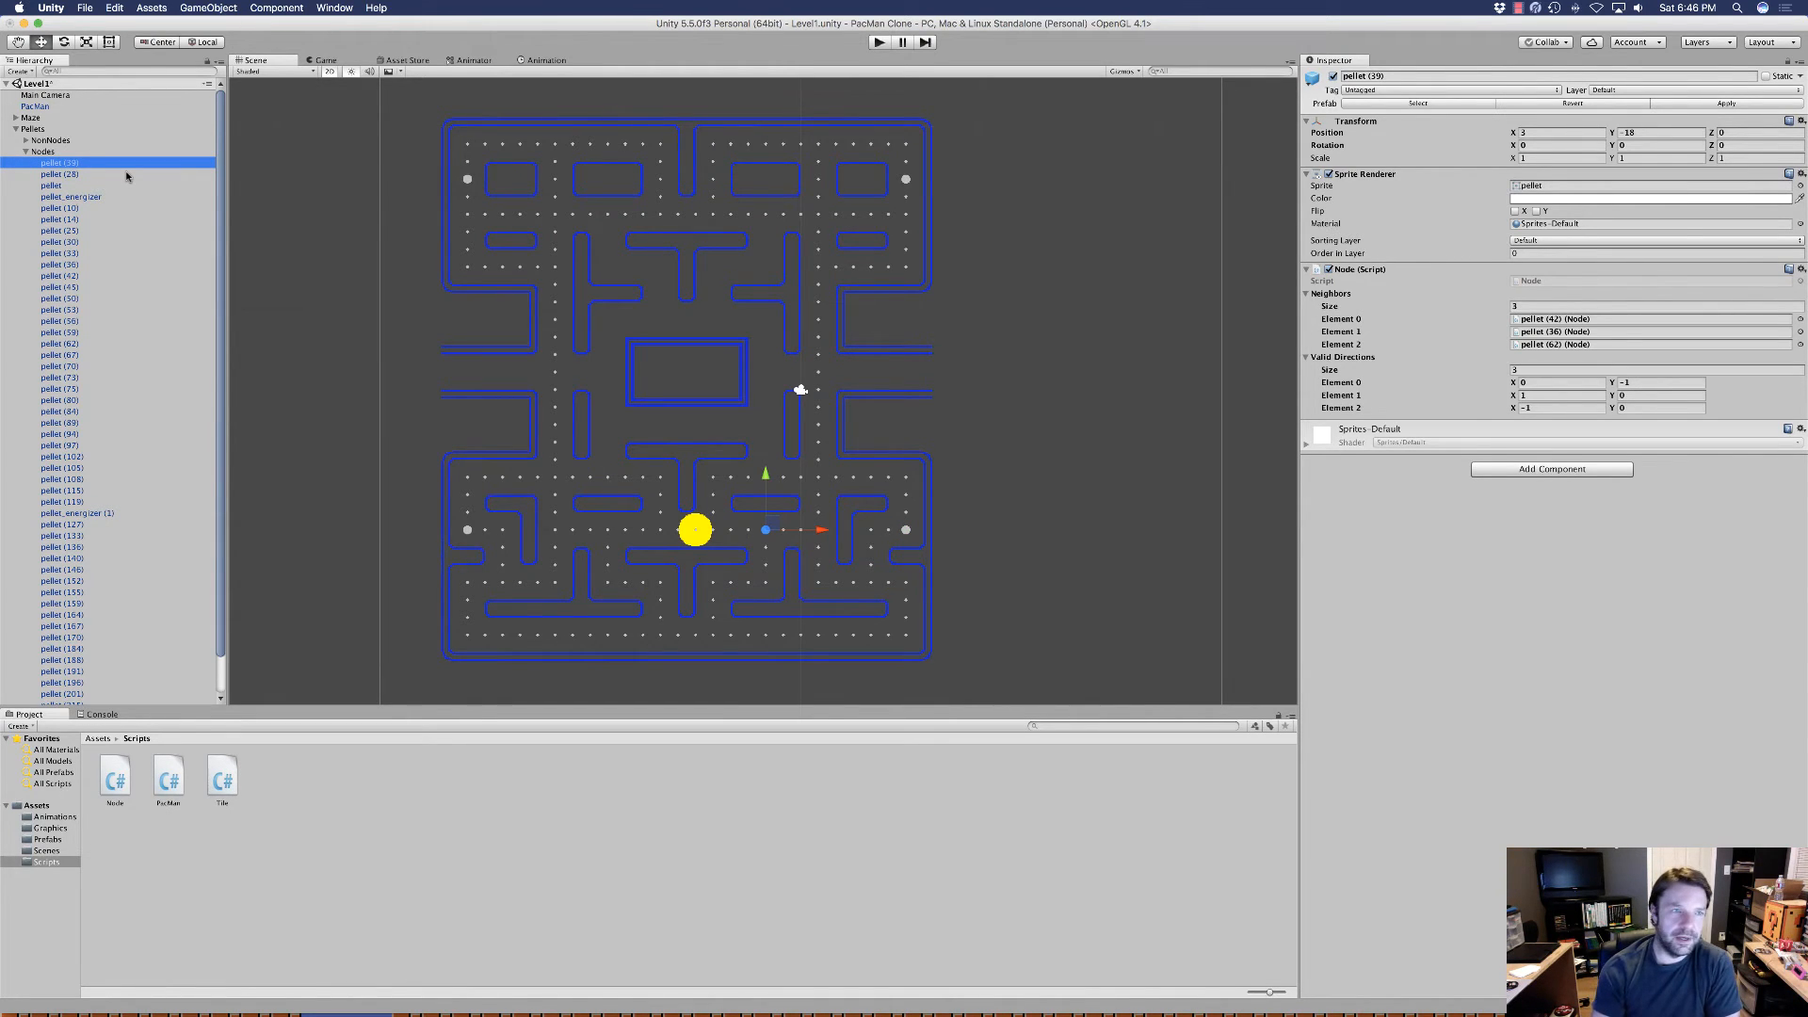
key("Down")
key("Down")
key("Down")
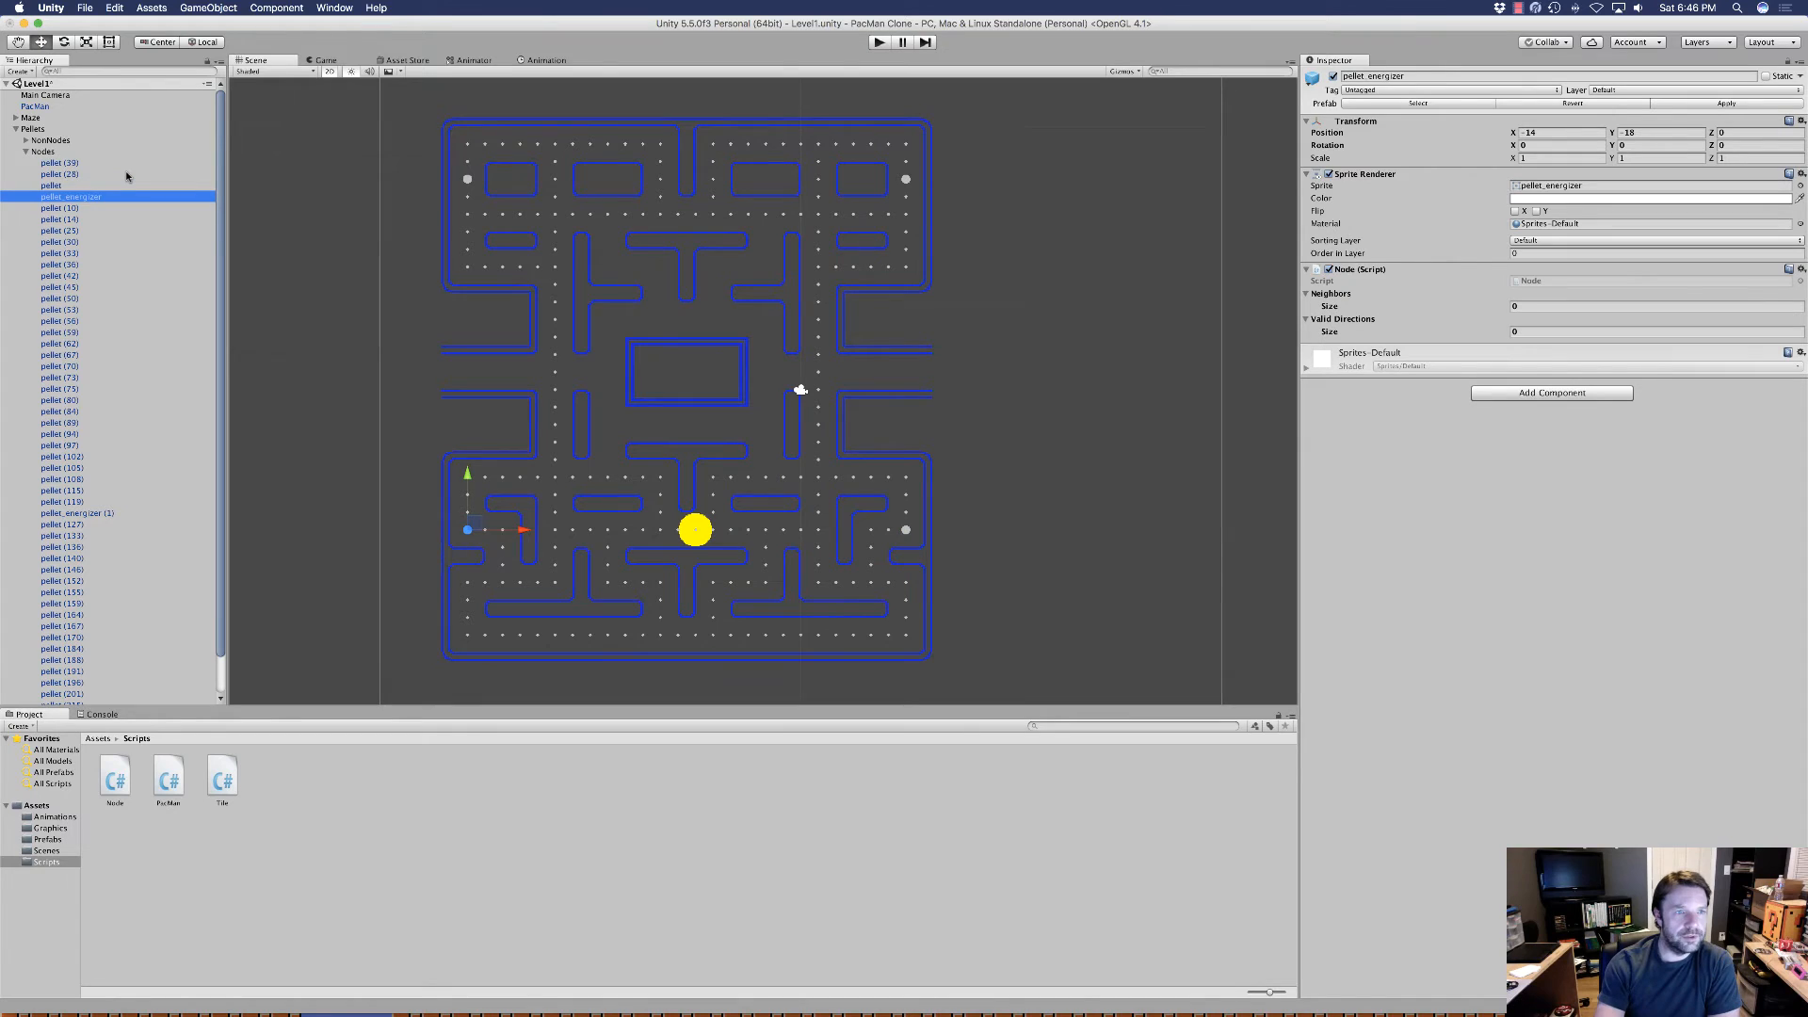
key("Down")
key("Down")
key("Down")
key("Down")
key("Down")
key("Down")
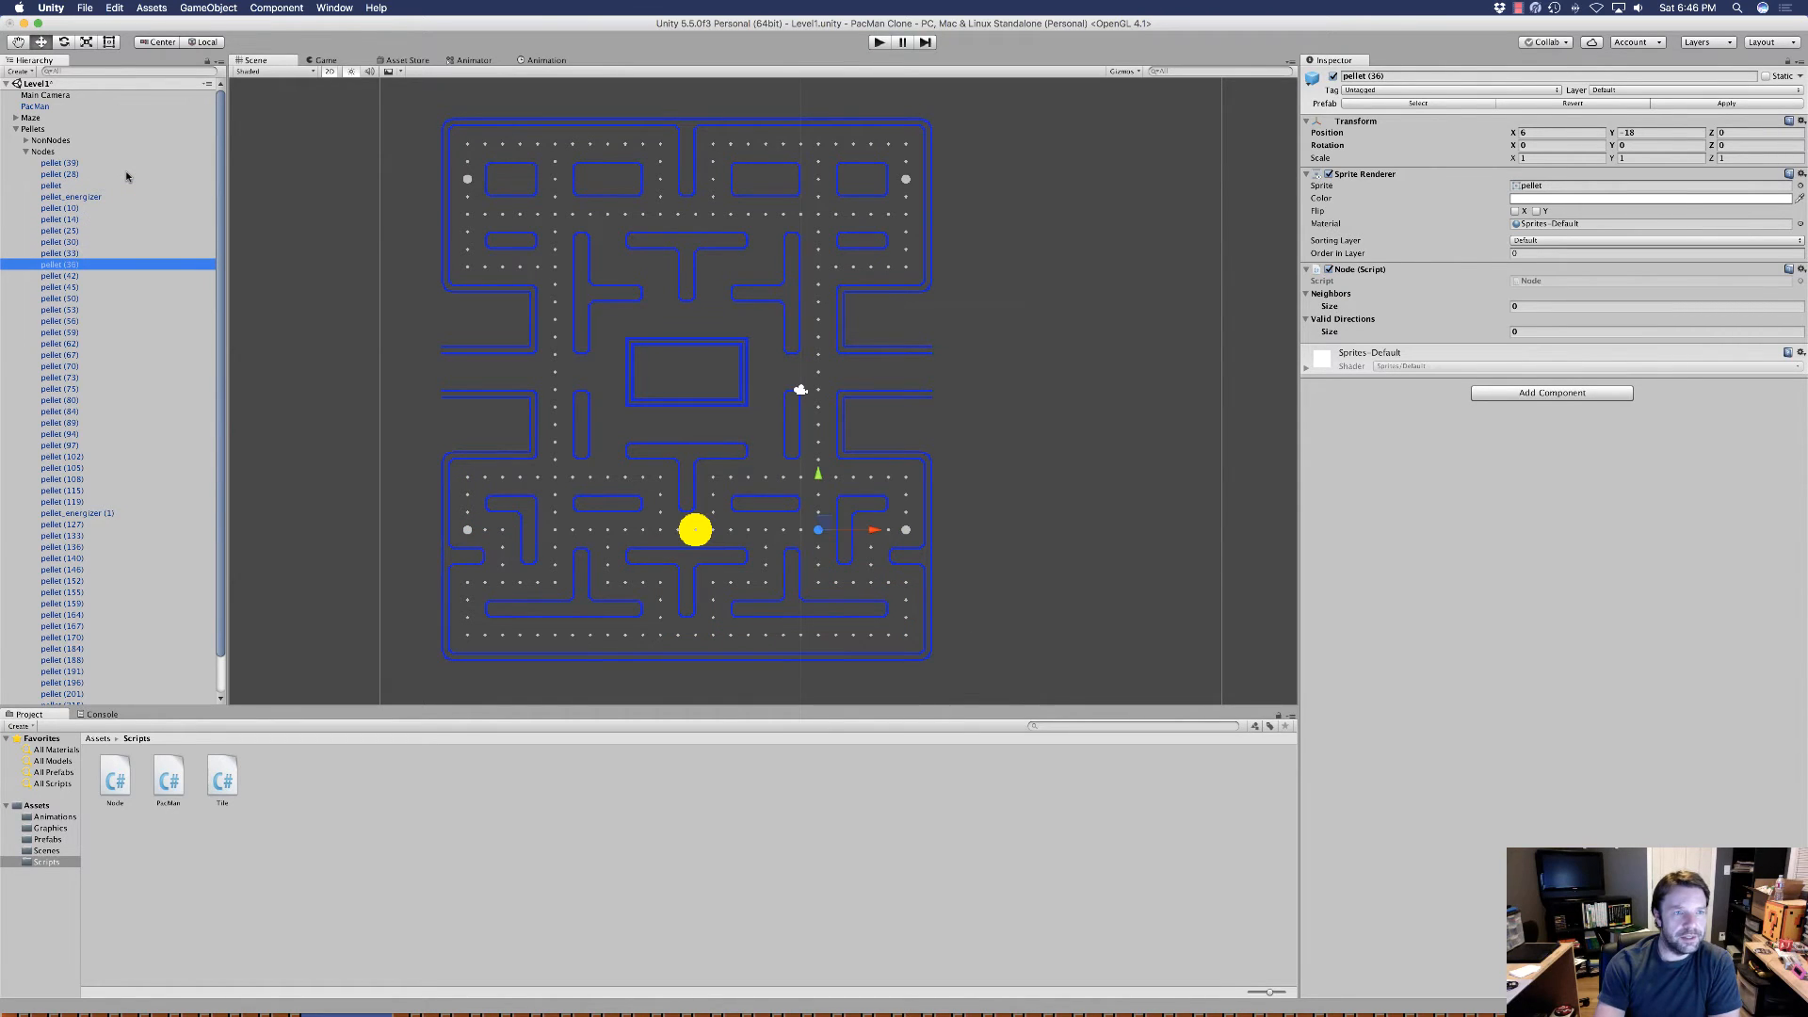
key("Down")
key("Down")
key("Down")
key("Down")
key("Down")
key("Down")
key("Down")
key("Down")
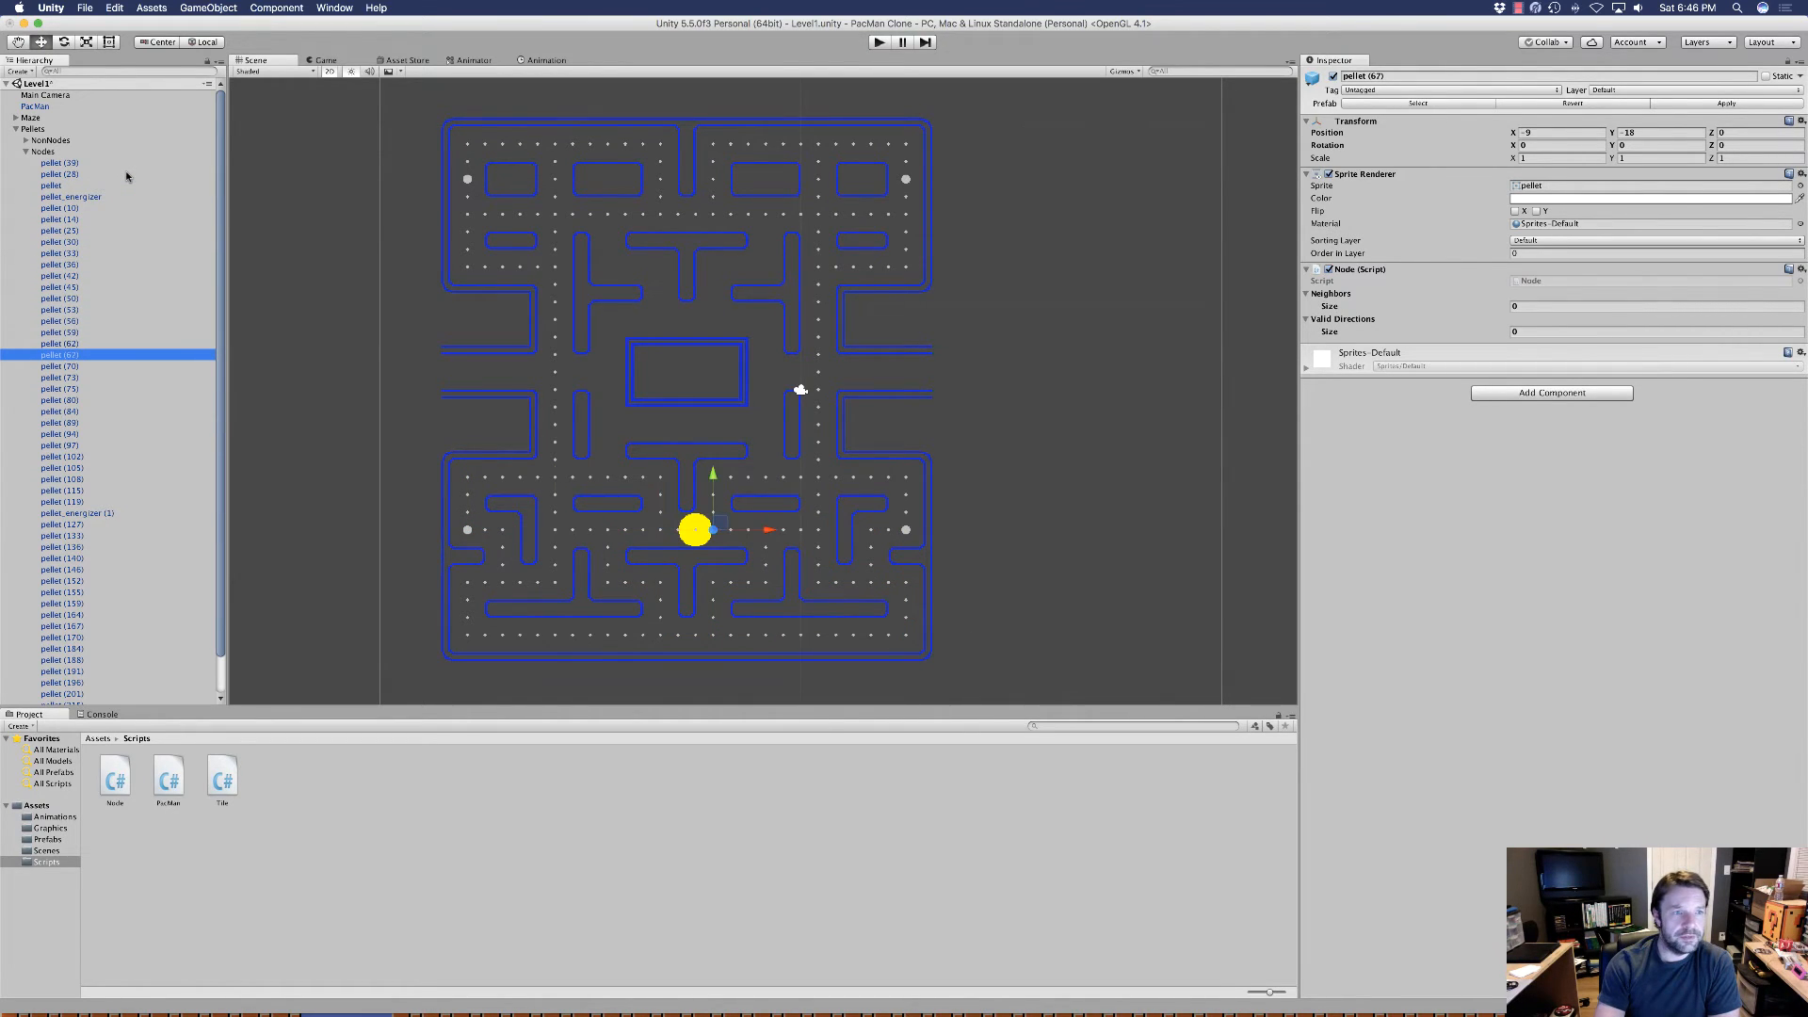
key("Down")
key("Down")
key("Down")
key("Down")
key("Down")
key("Down")
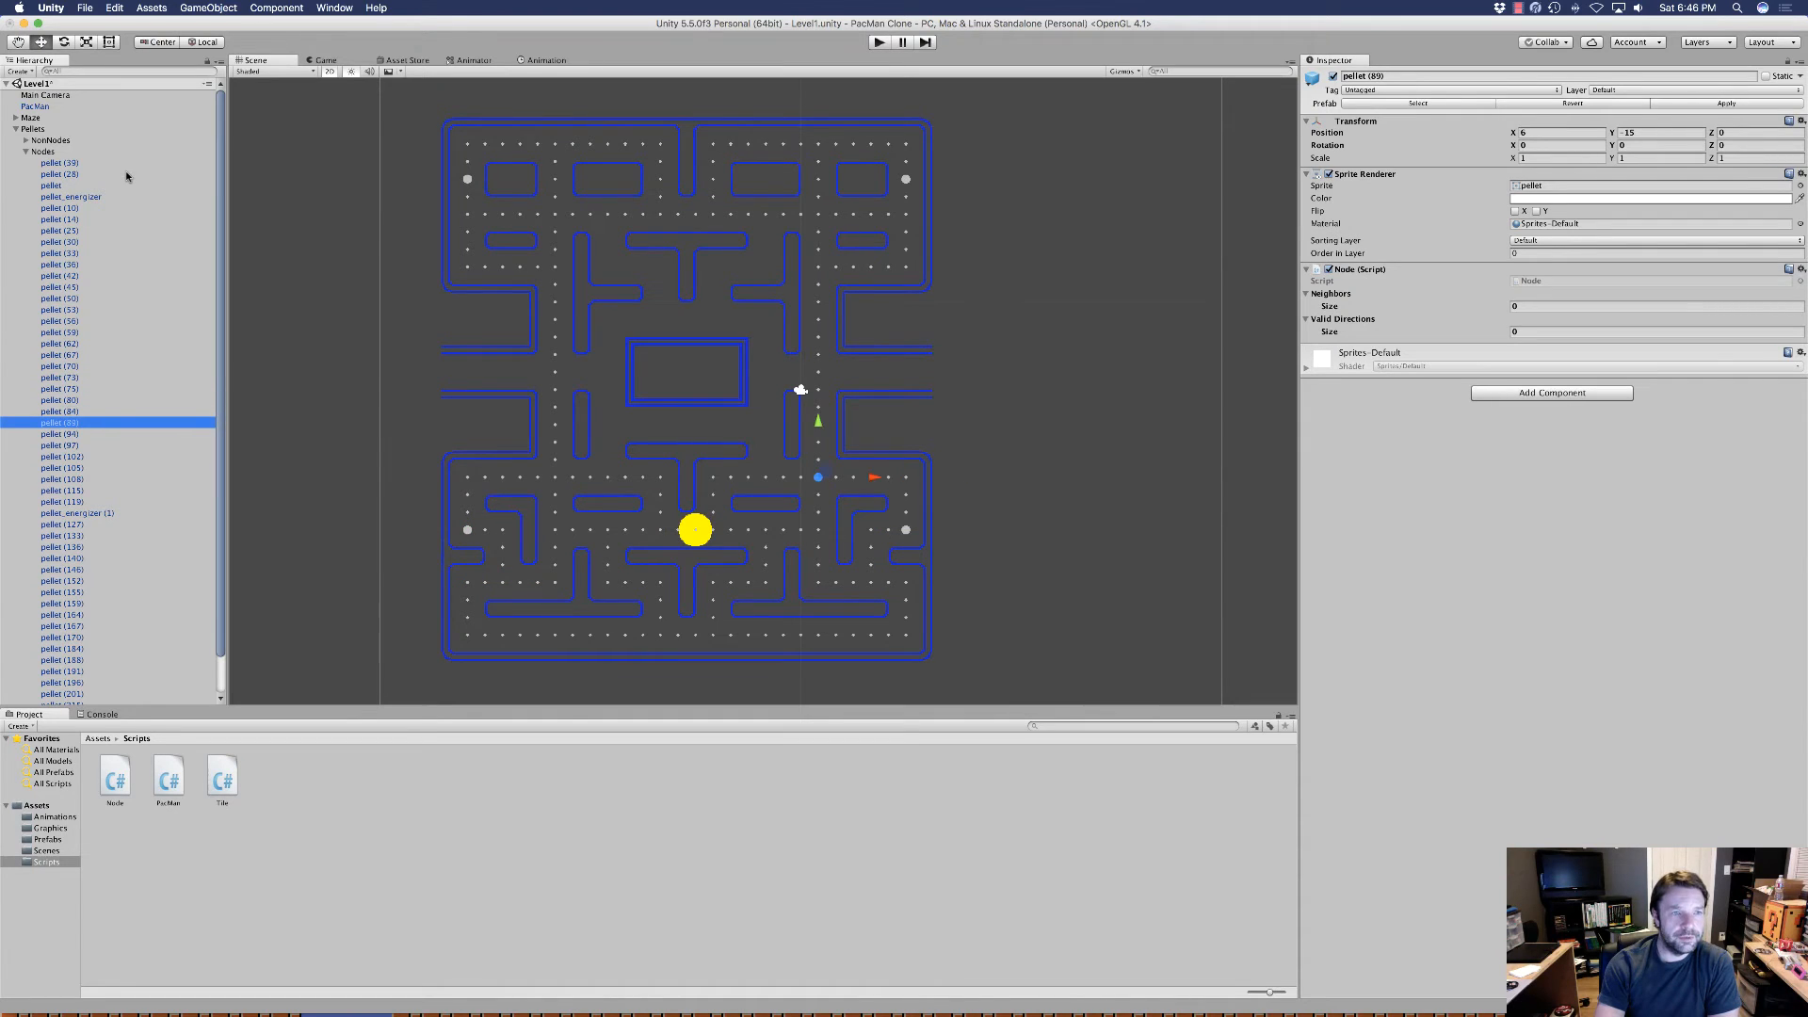
key("Down")
key("Down")
key("Down")
key("Down")
key("Down")
key("Down")
key("Down")
key("Down")
key("Down")
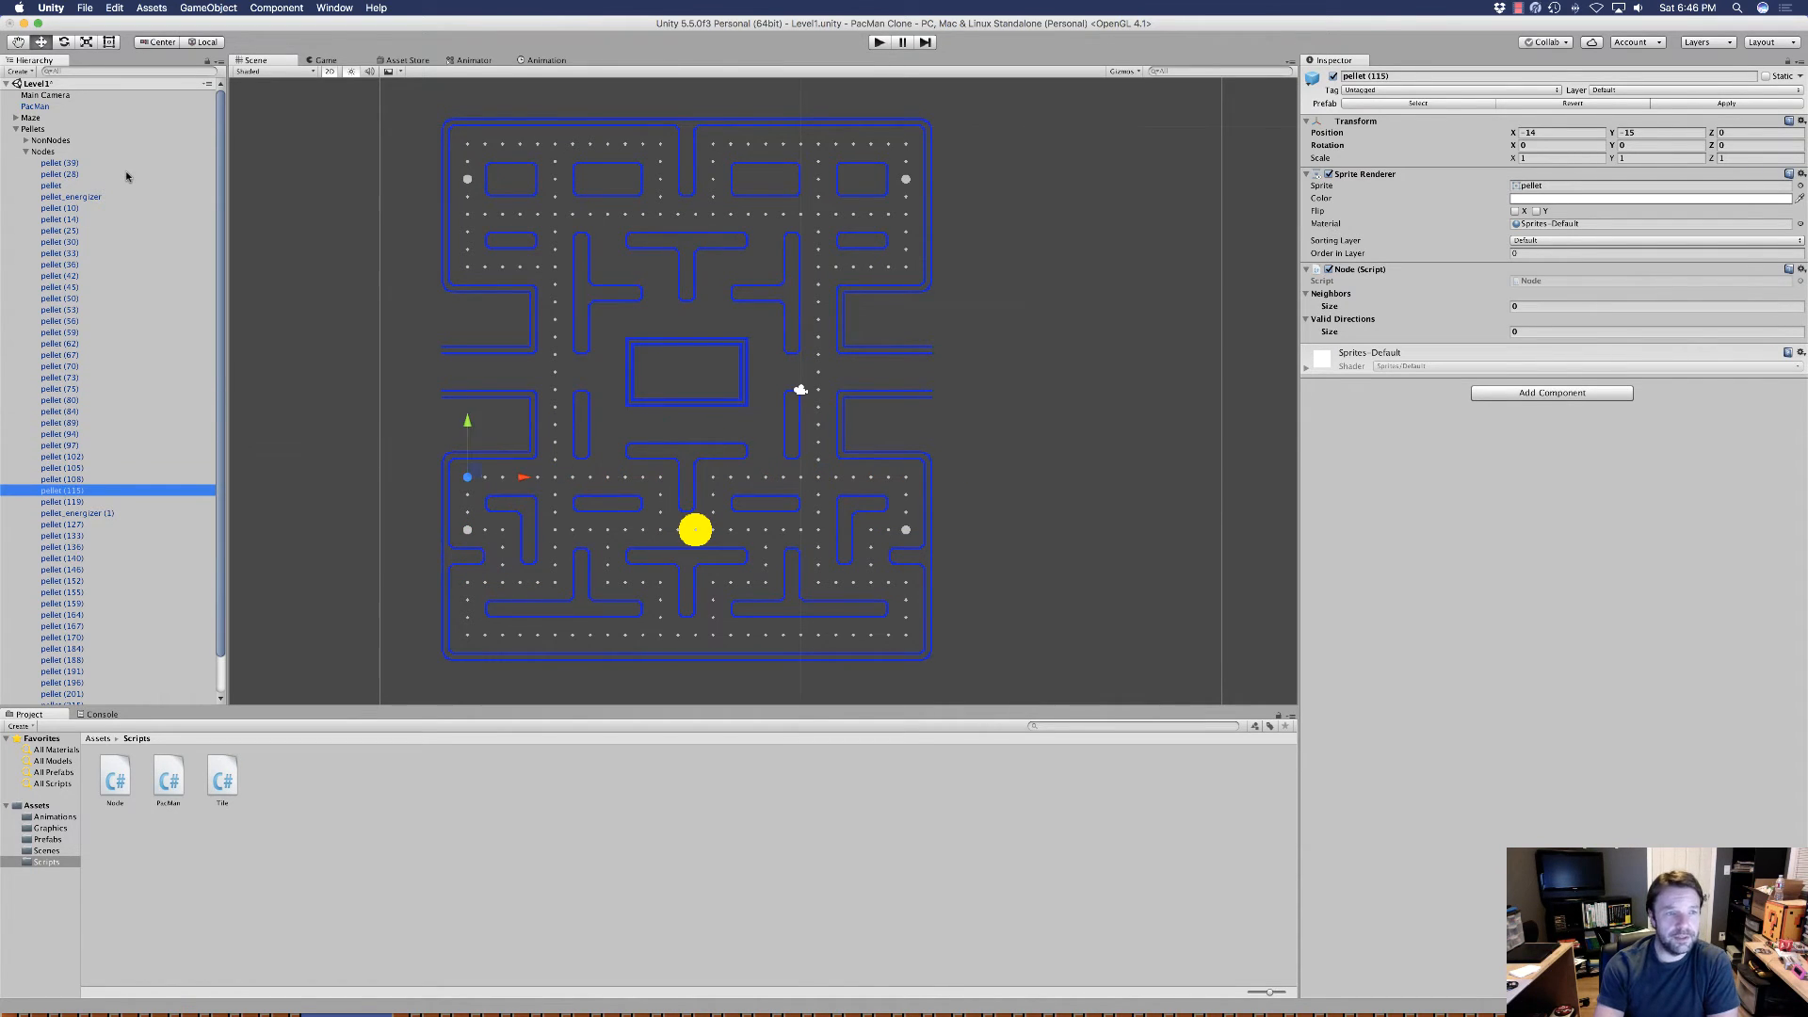
key("Down")
key("Down")
key("Down")
key("Down")
key("Down")
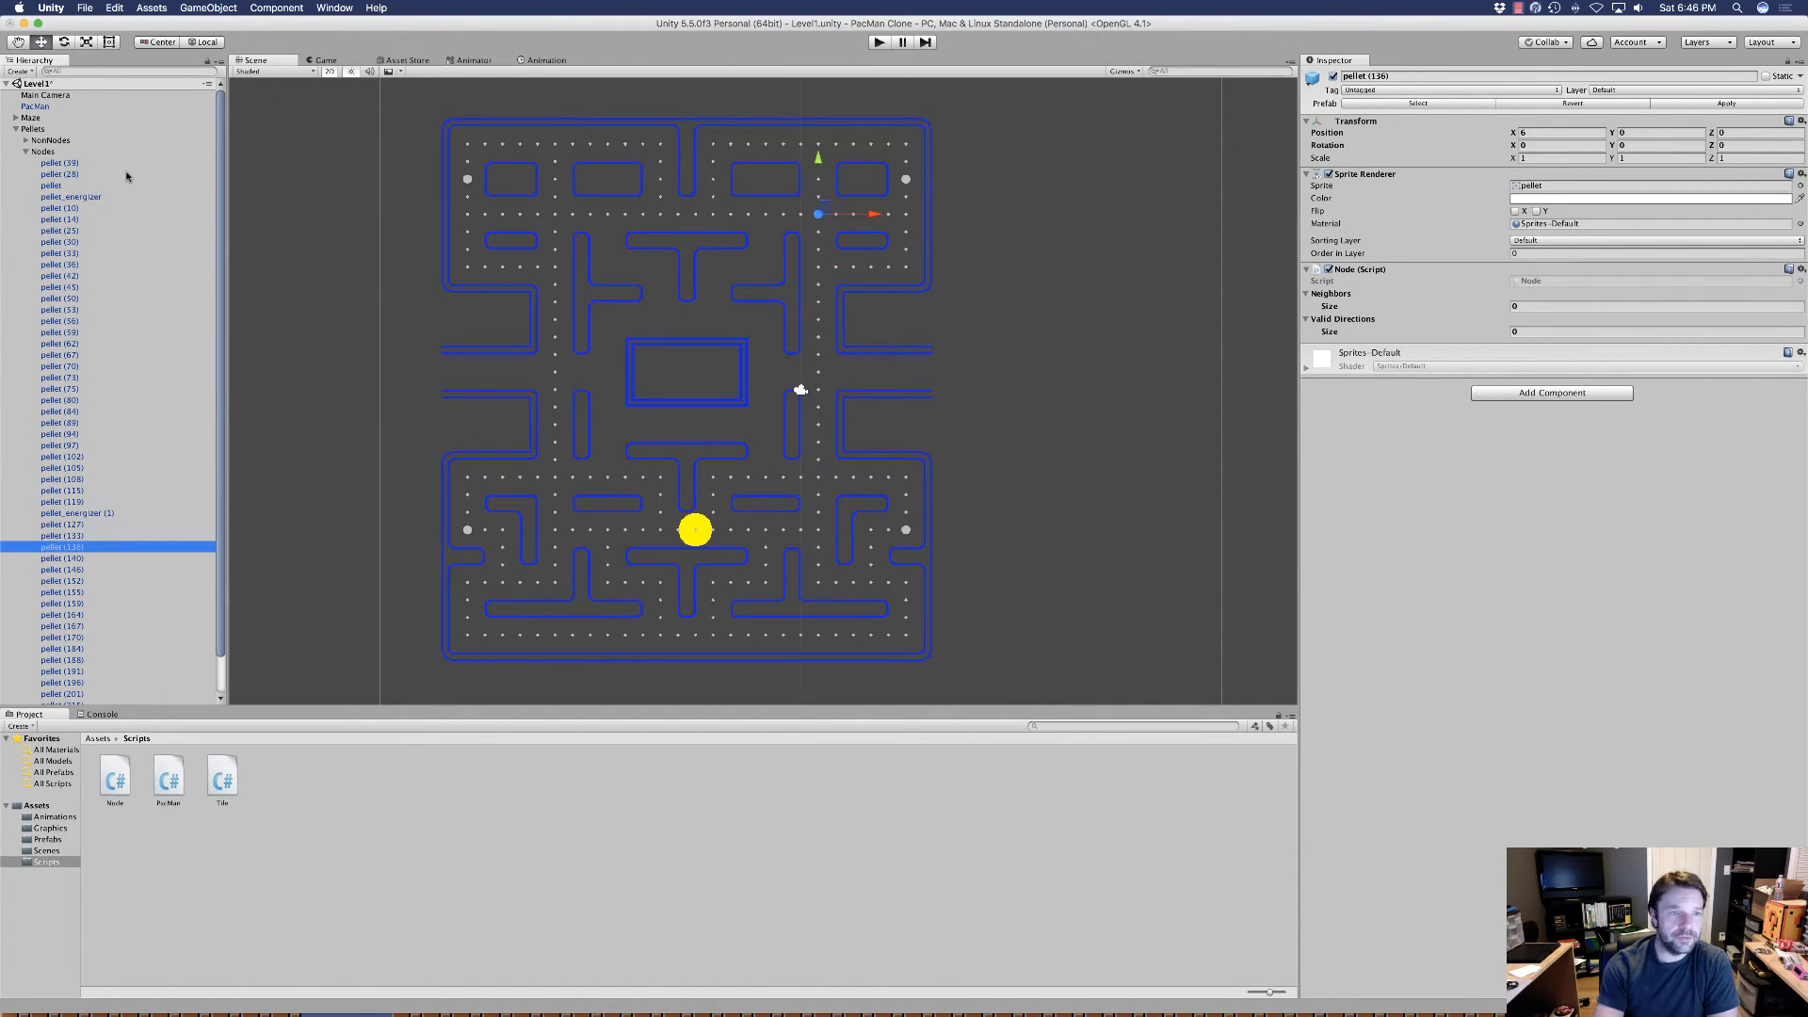
key("Down")
key("Down")
key("Down")
key("Down")
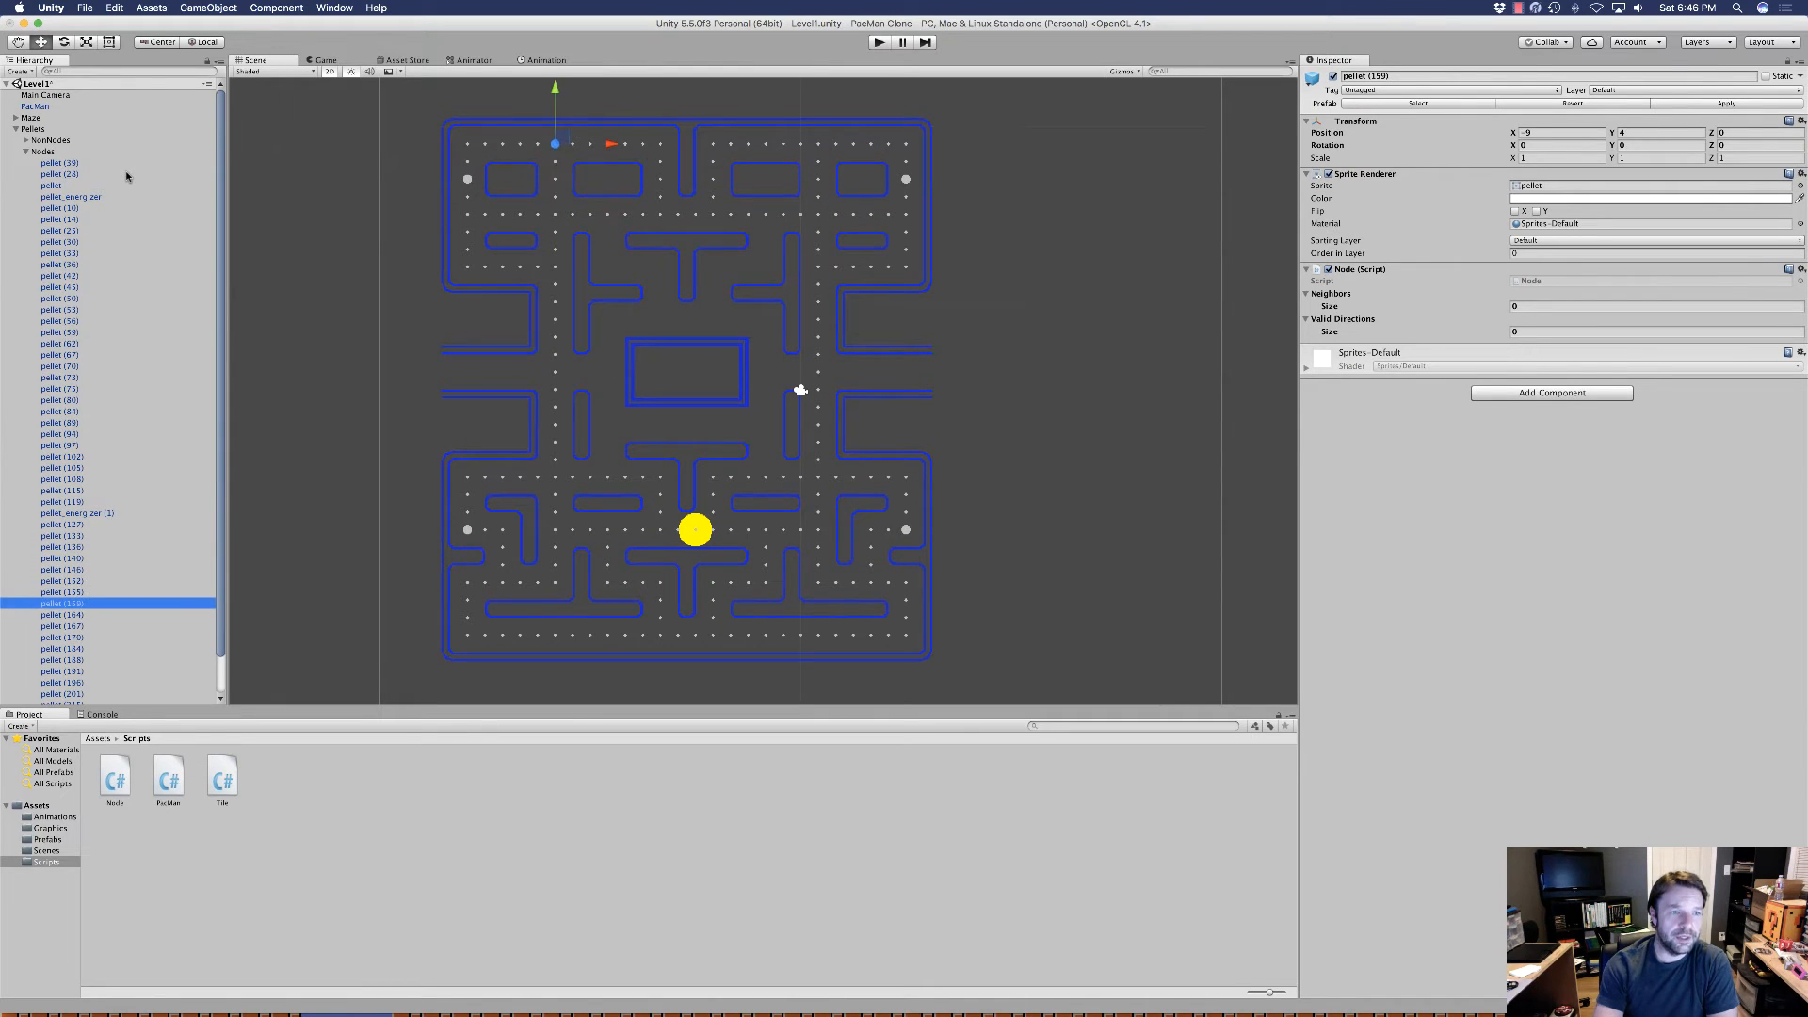
key("Down")
key("Down")
key("Down")
key("Down")
key("Down")
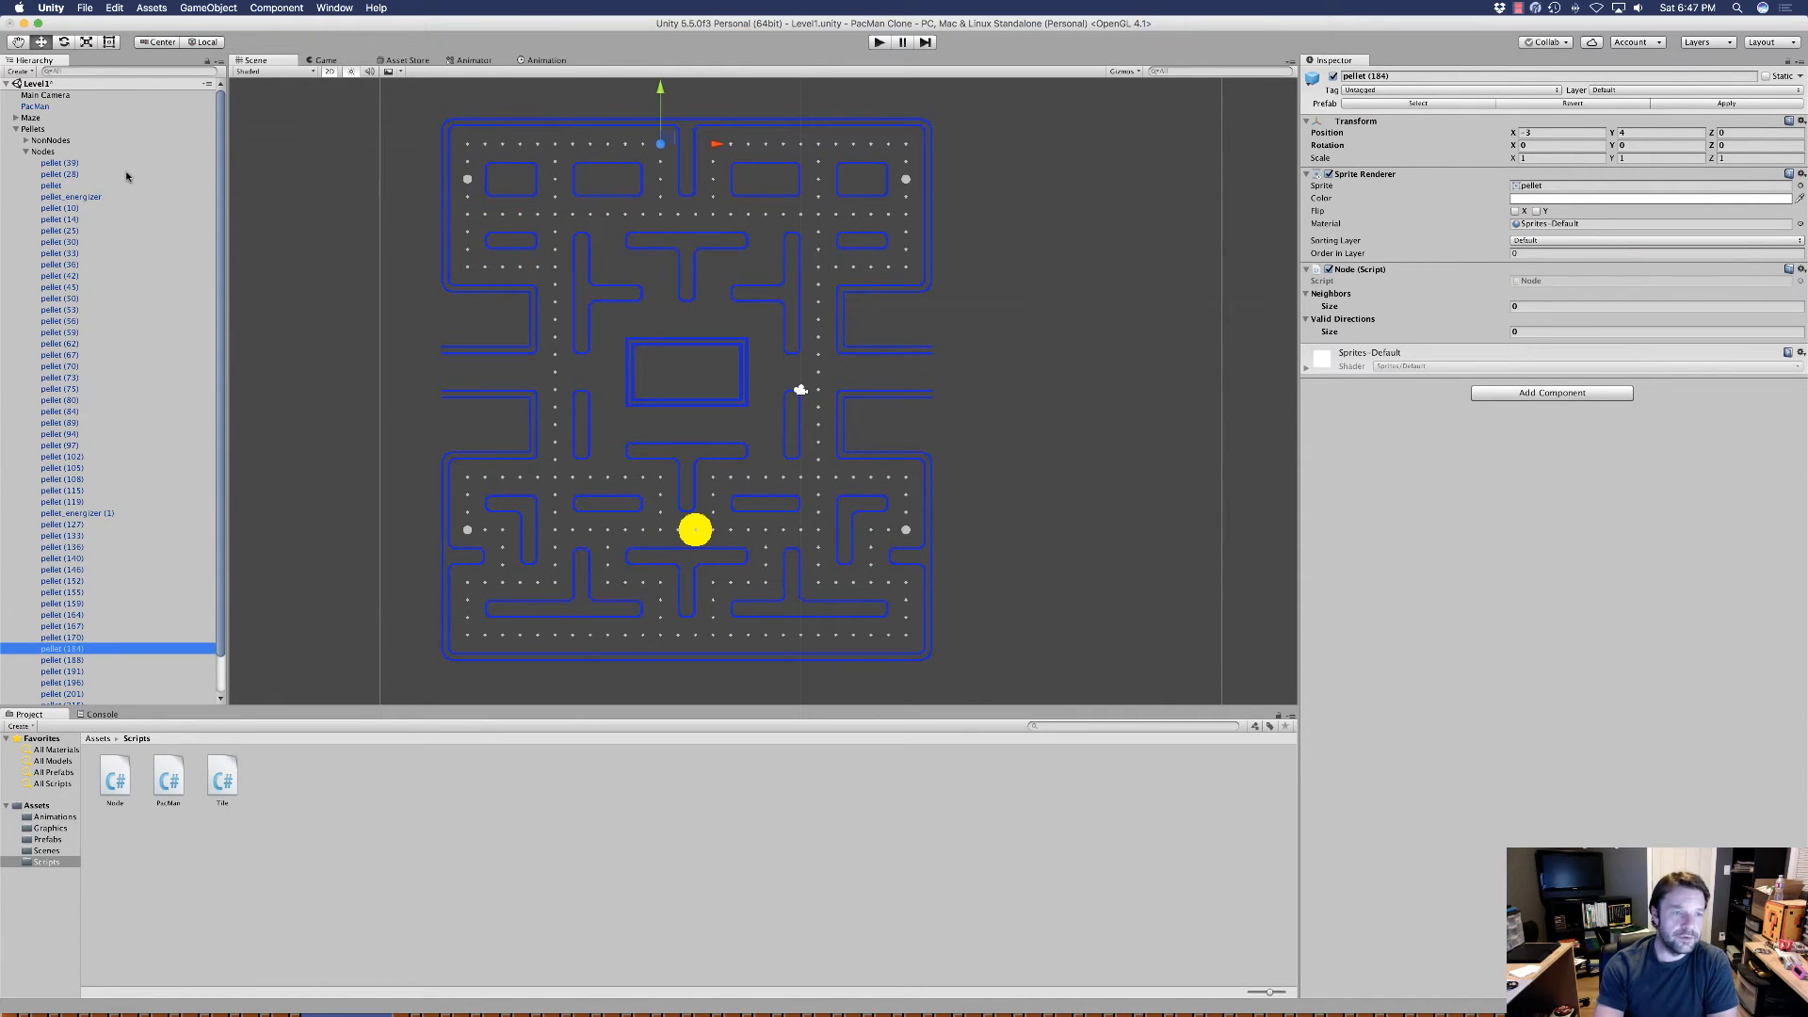
key("Down")
key("Down")
key("Down")
key("Down")
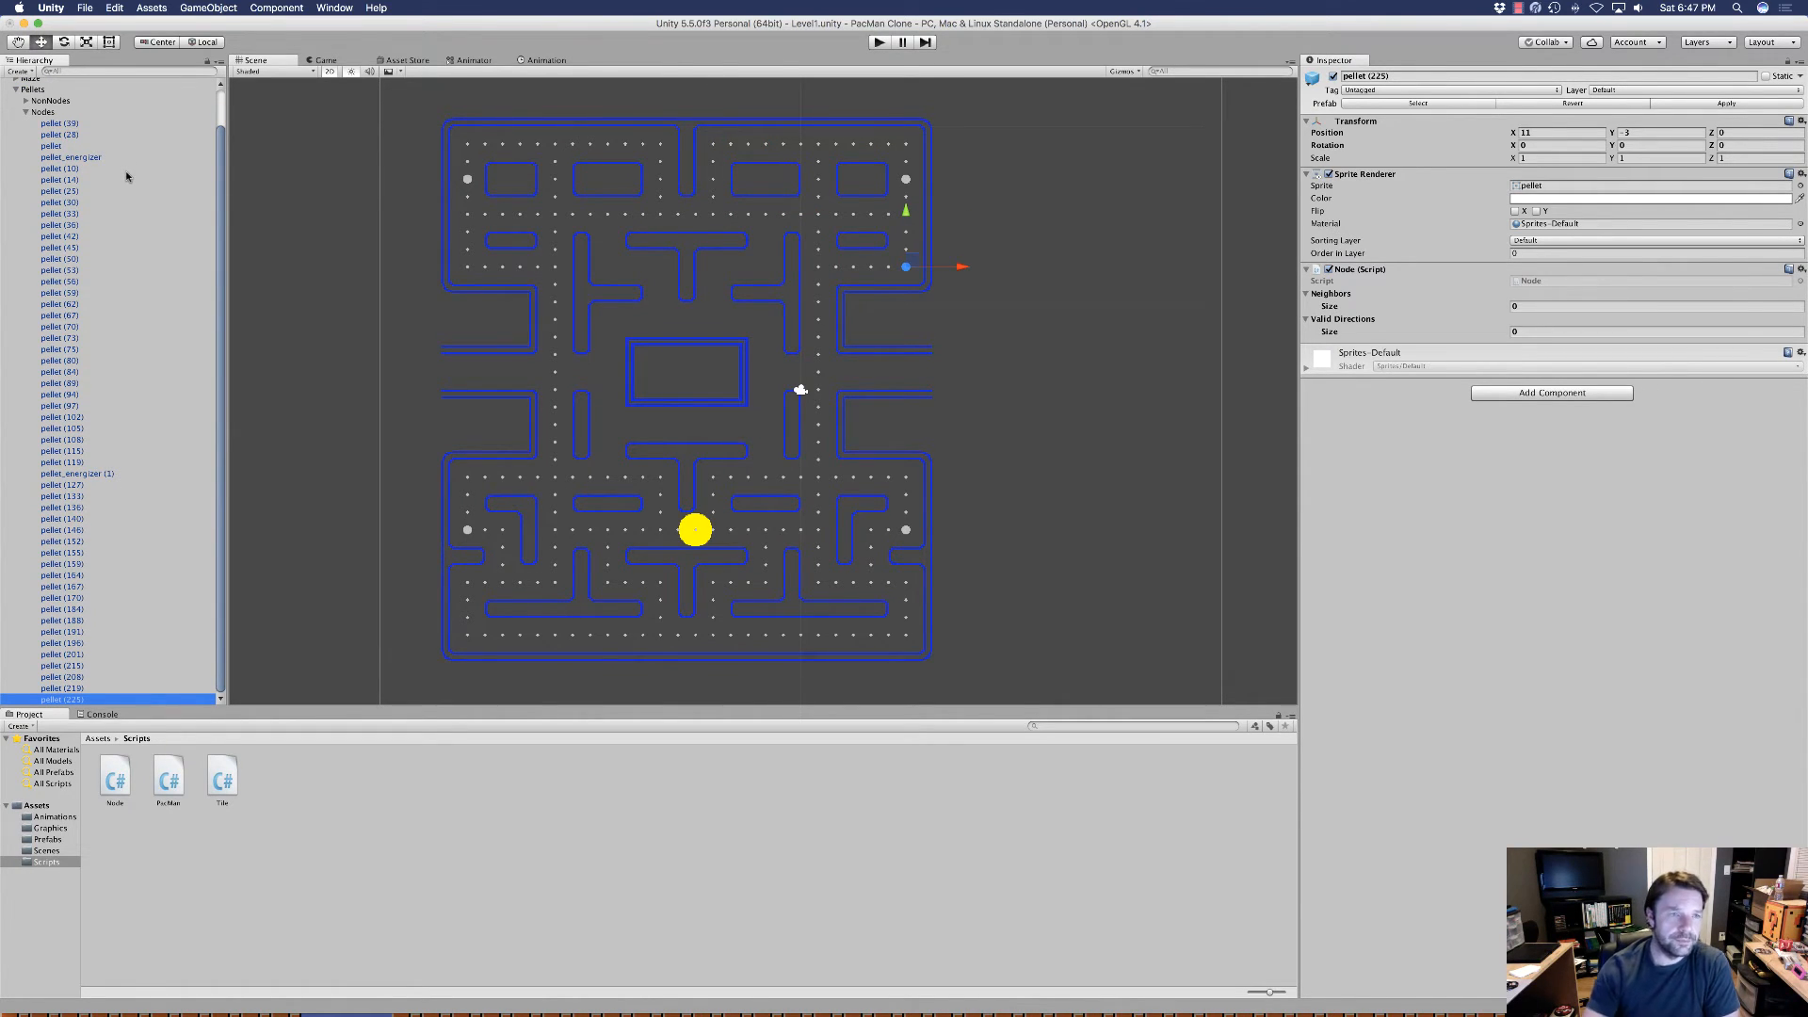
scroll(131, 232, "up", 2)
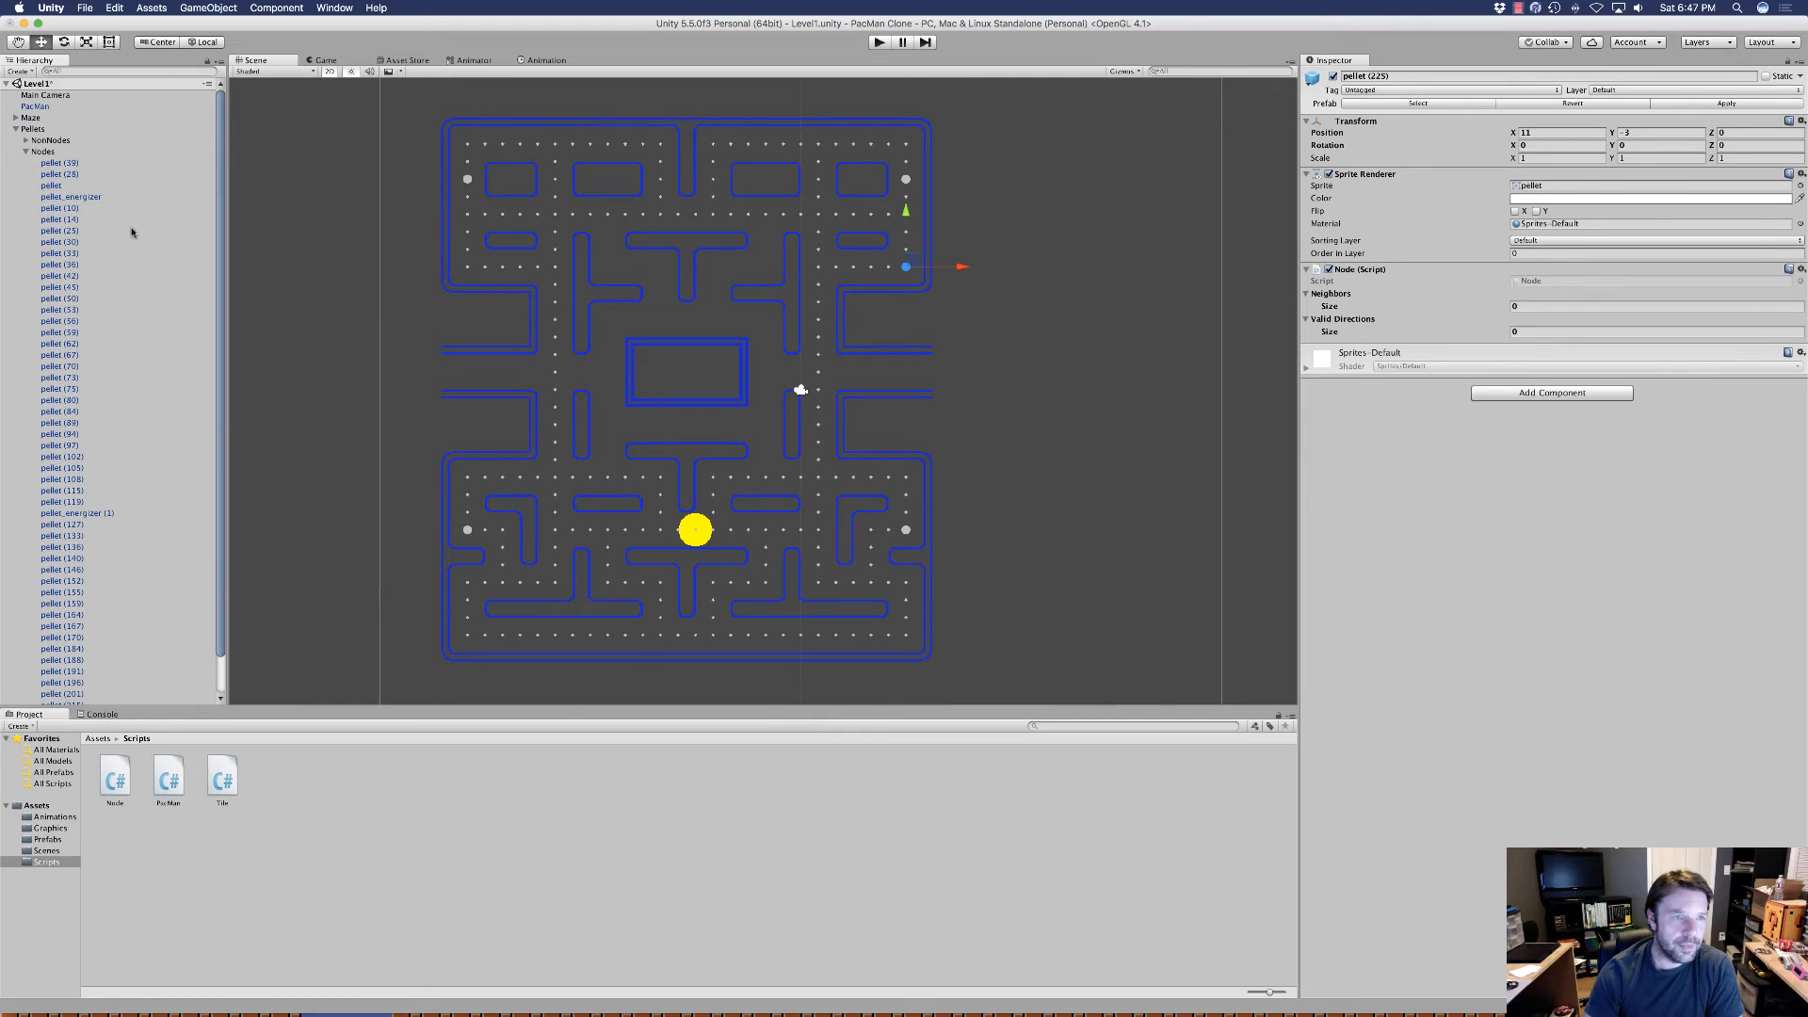
left_click(74, 175)
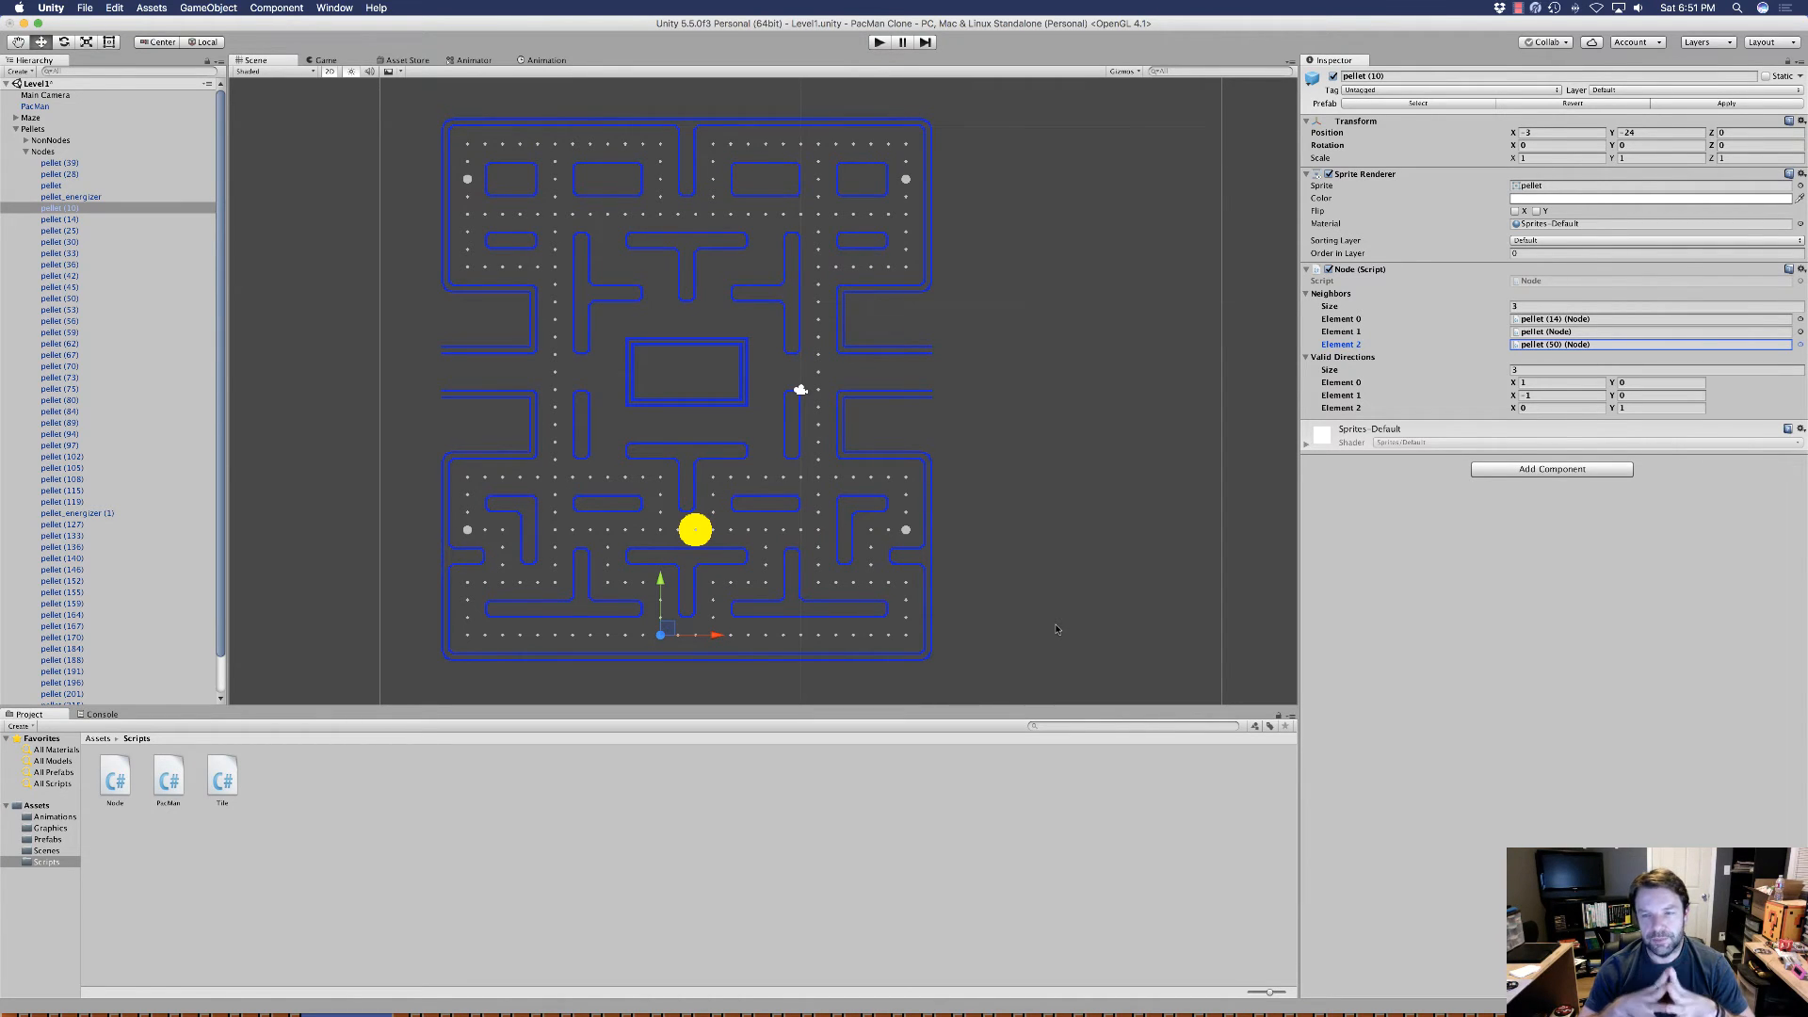
For pellet (14), the node just right of pellet (10) on the maze's lowest row, set the Neighbors size to 3.
left_click(1482, 332)
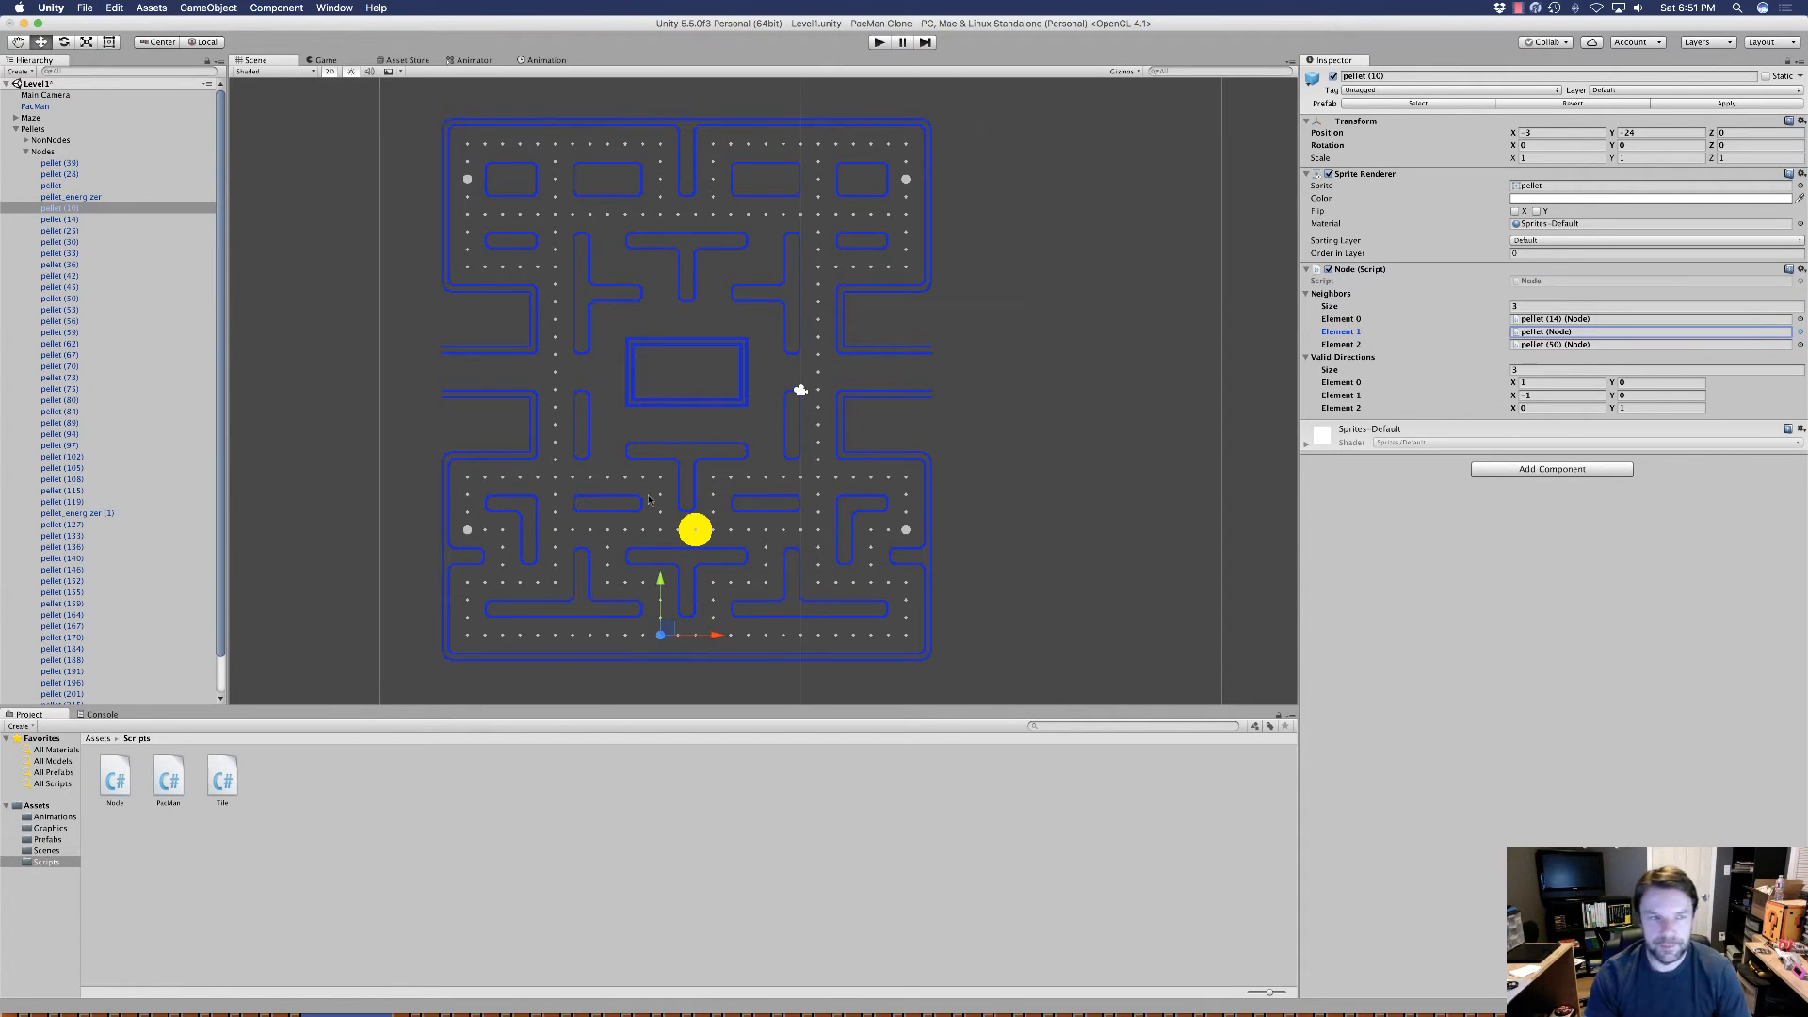
left_click(56, 220)
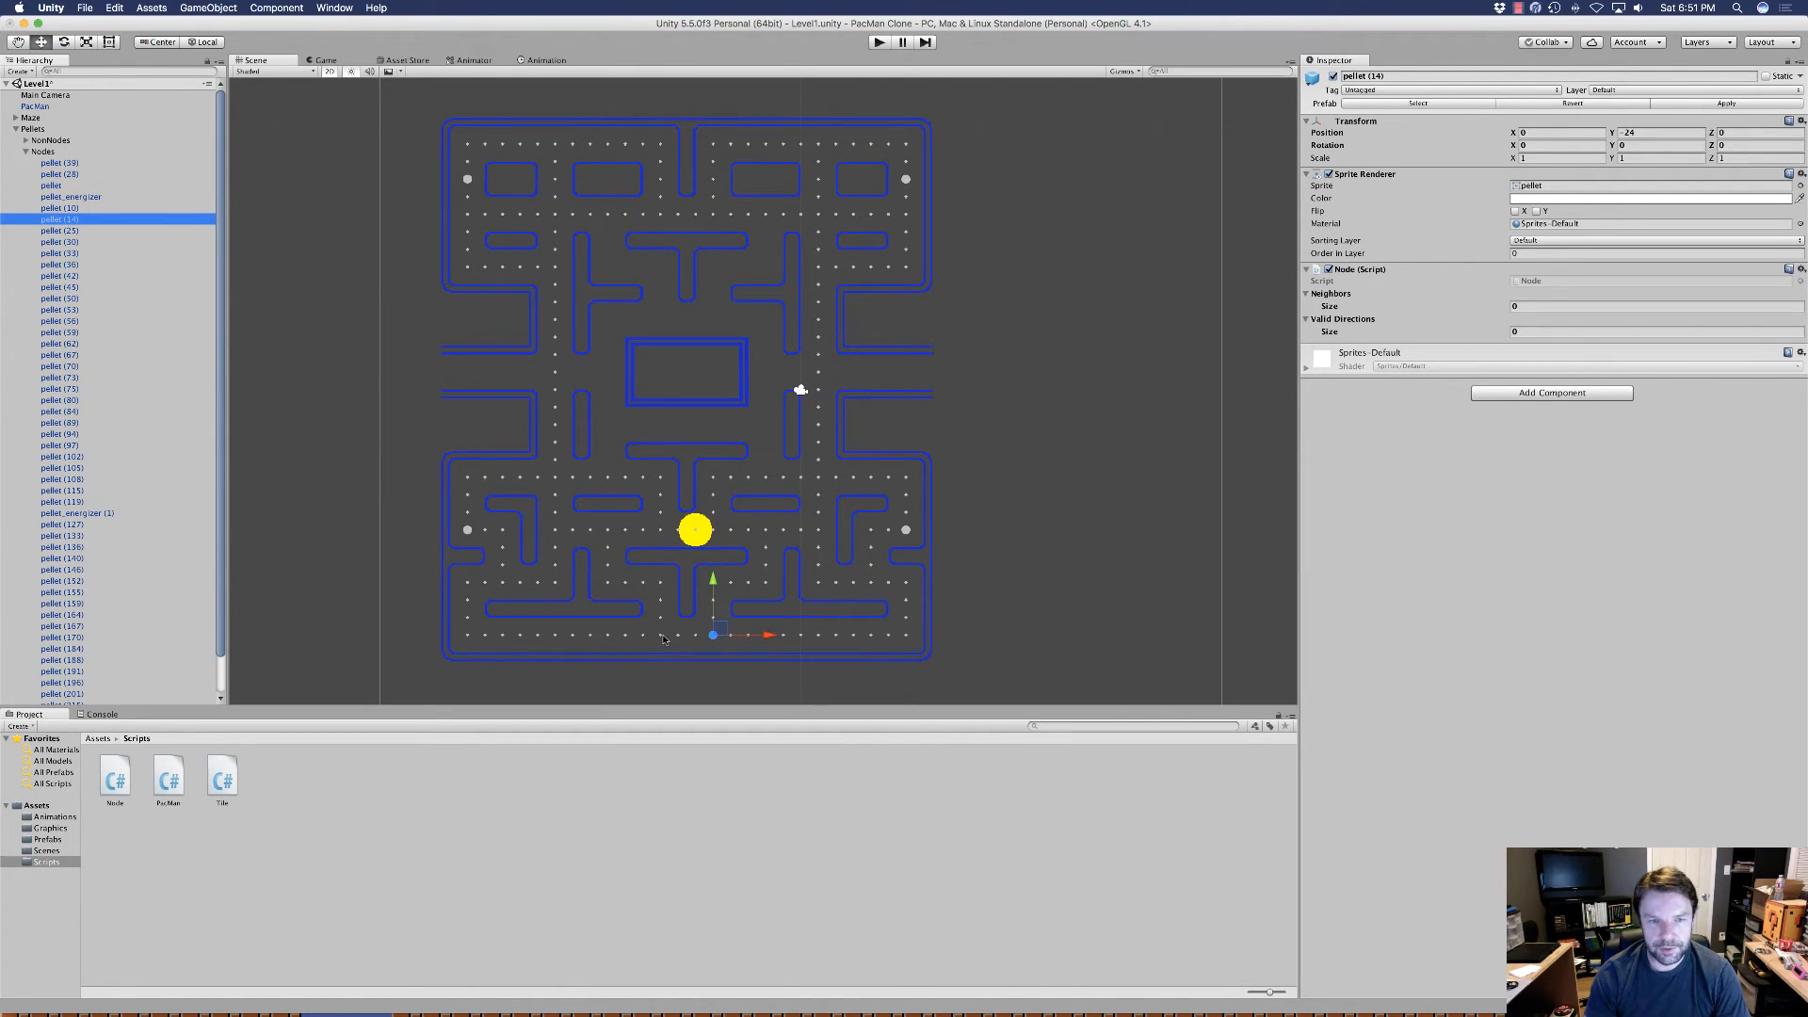
left_click(1520, 307)
type("3")
key("Return")
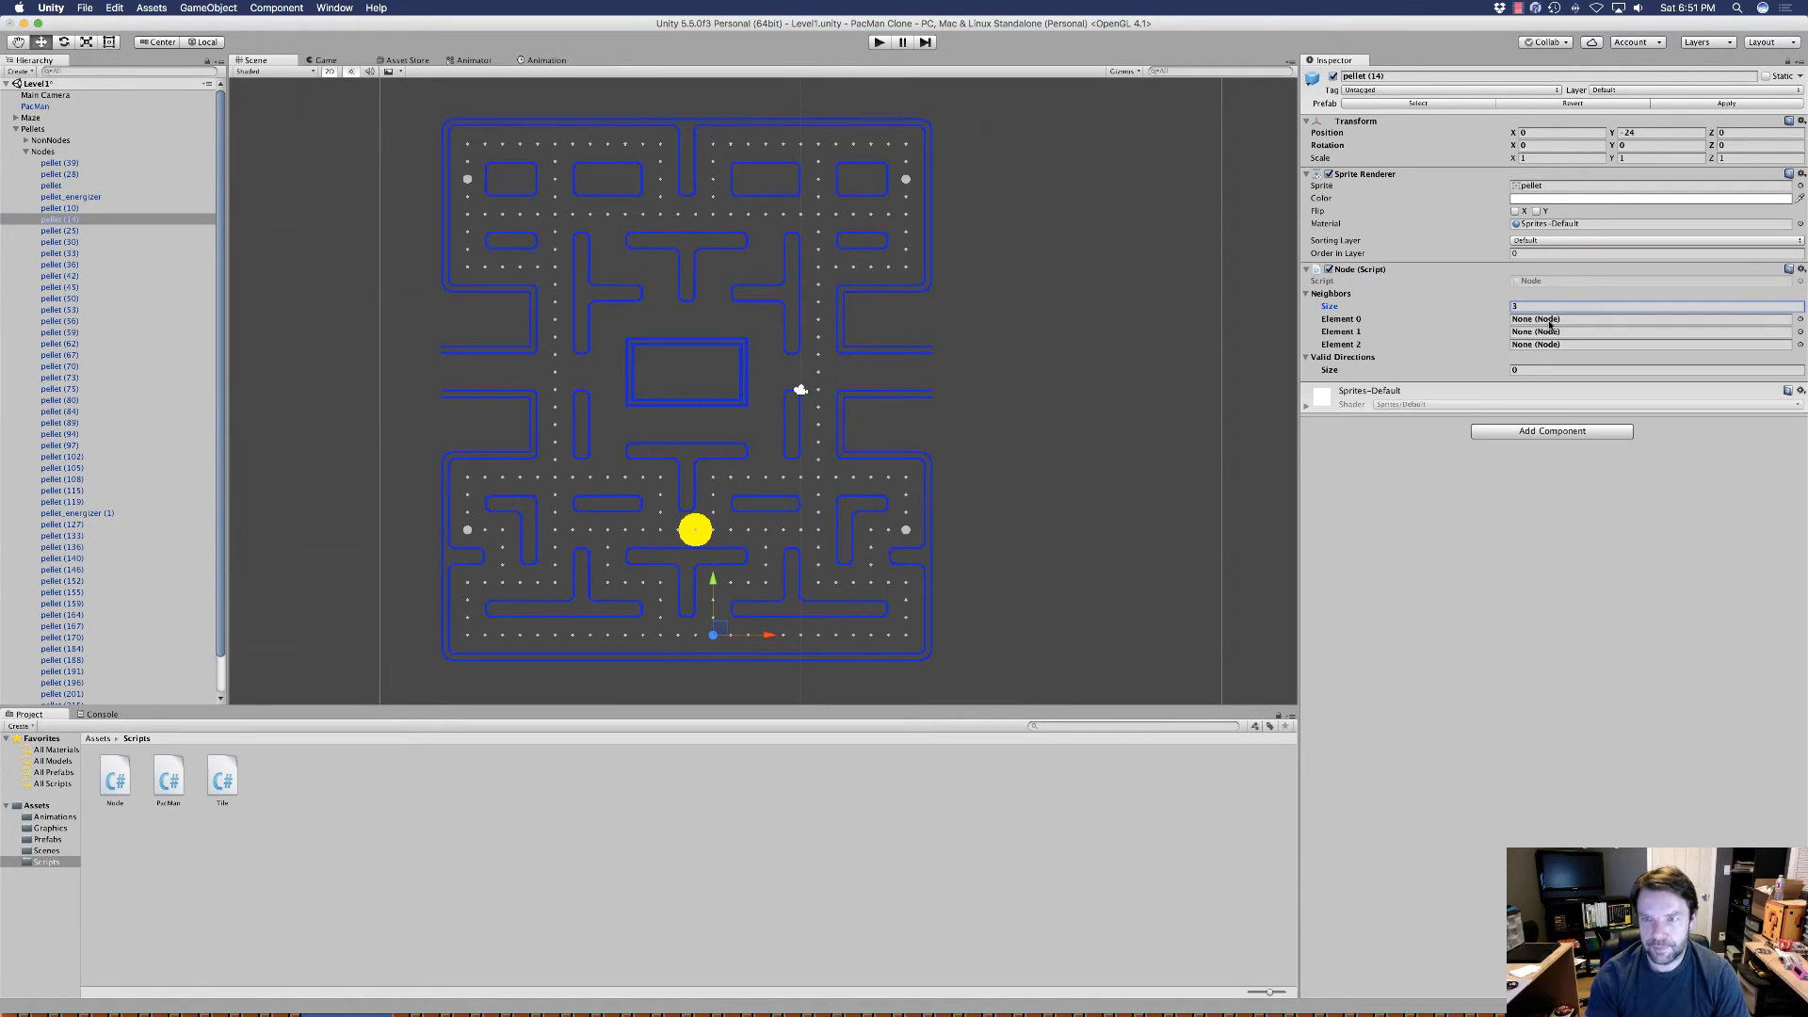
Identify pellet (14)'s adjacent nodes and assign them as Neighbors Elements 0 to 2: pellet (10) to its left, pellet (45) above, pellet (25) to its right.
left_click(660, 637)
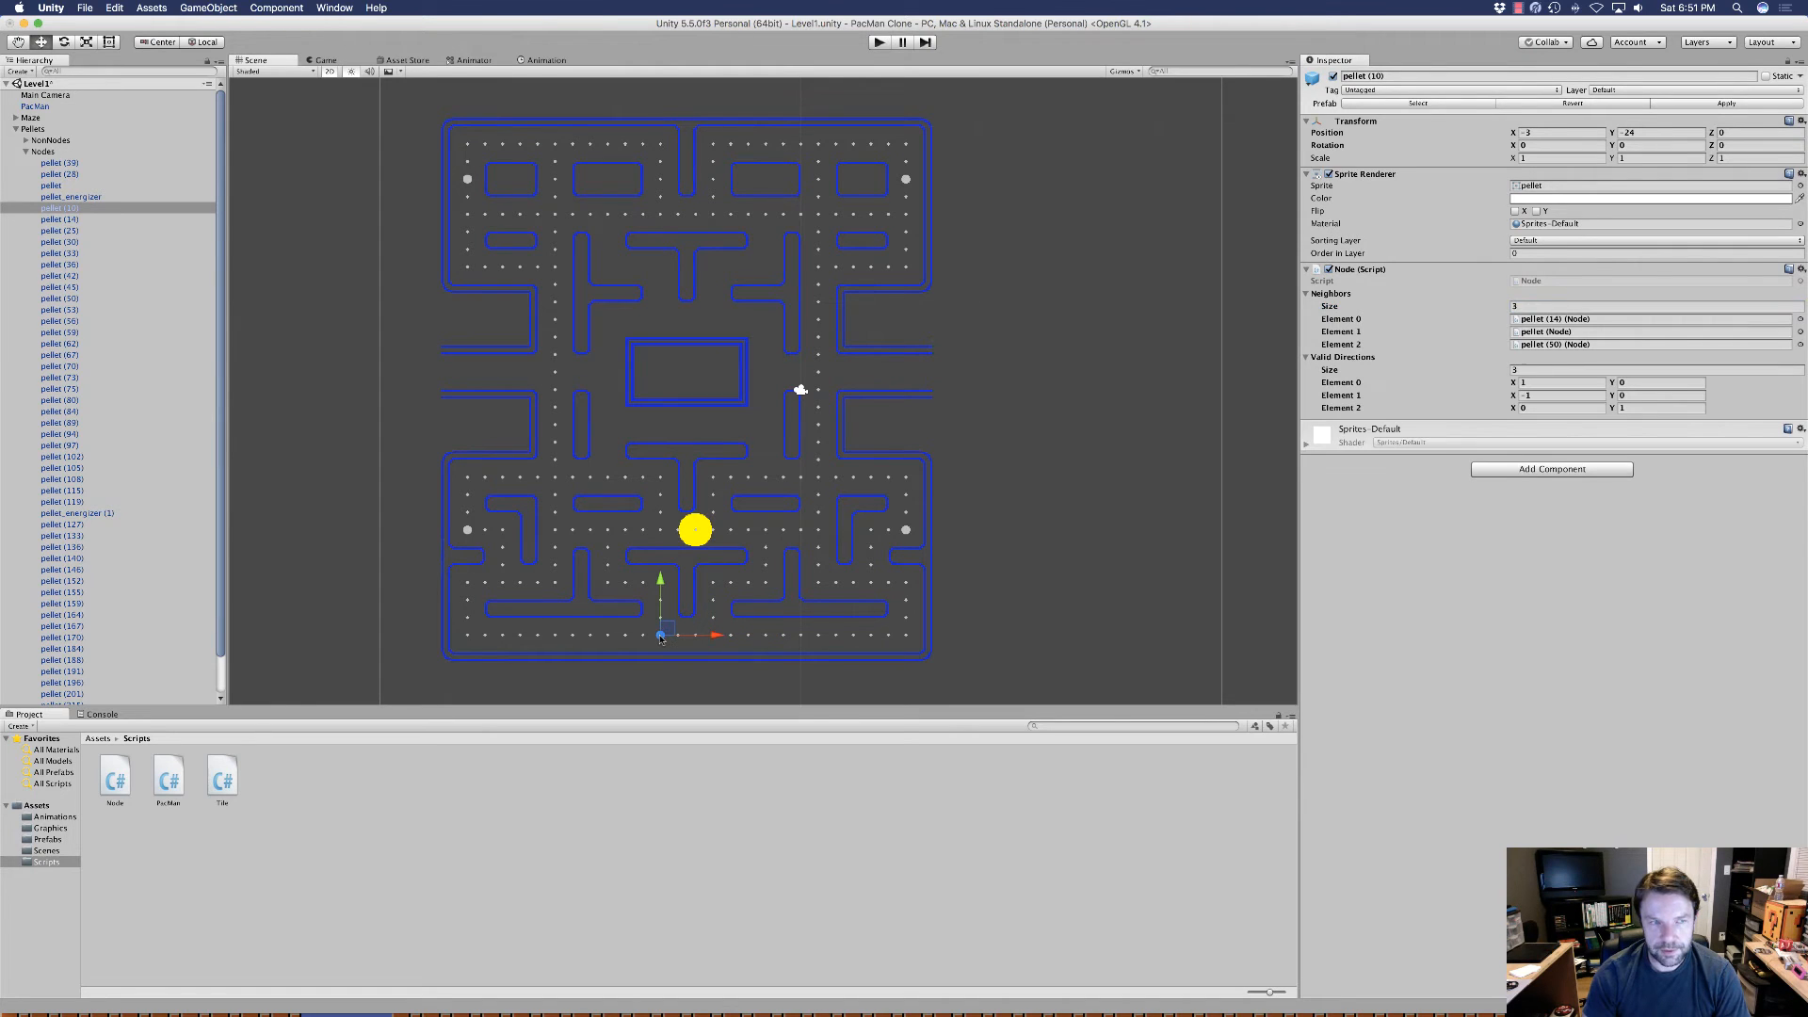
left_click(713, 584)
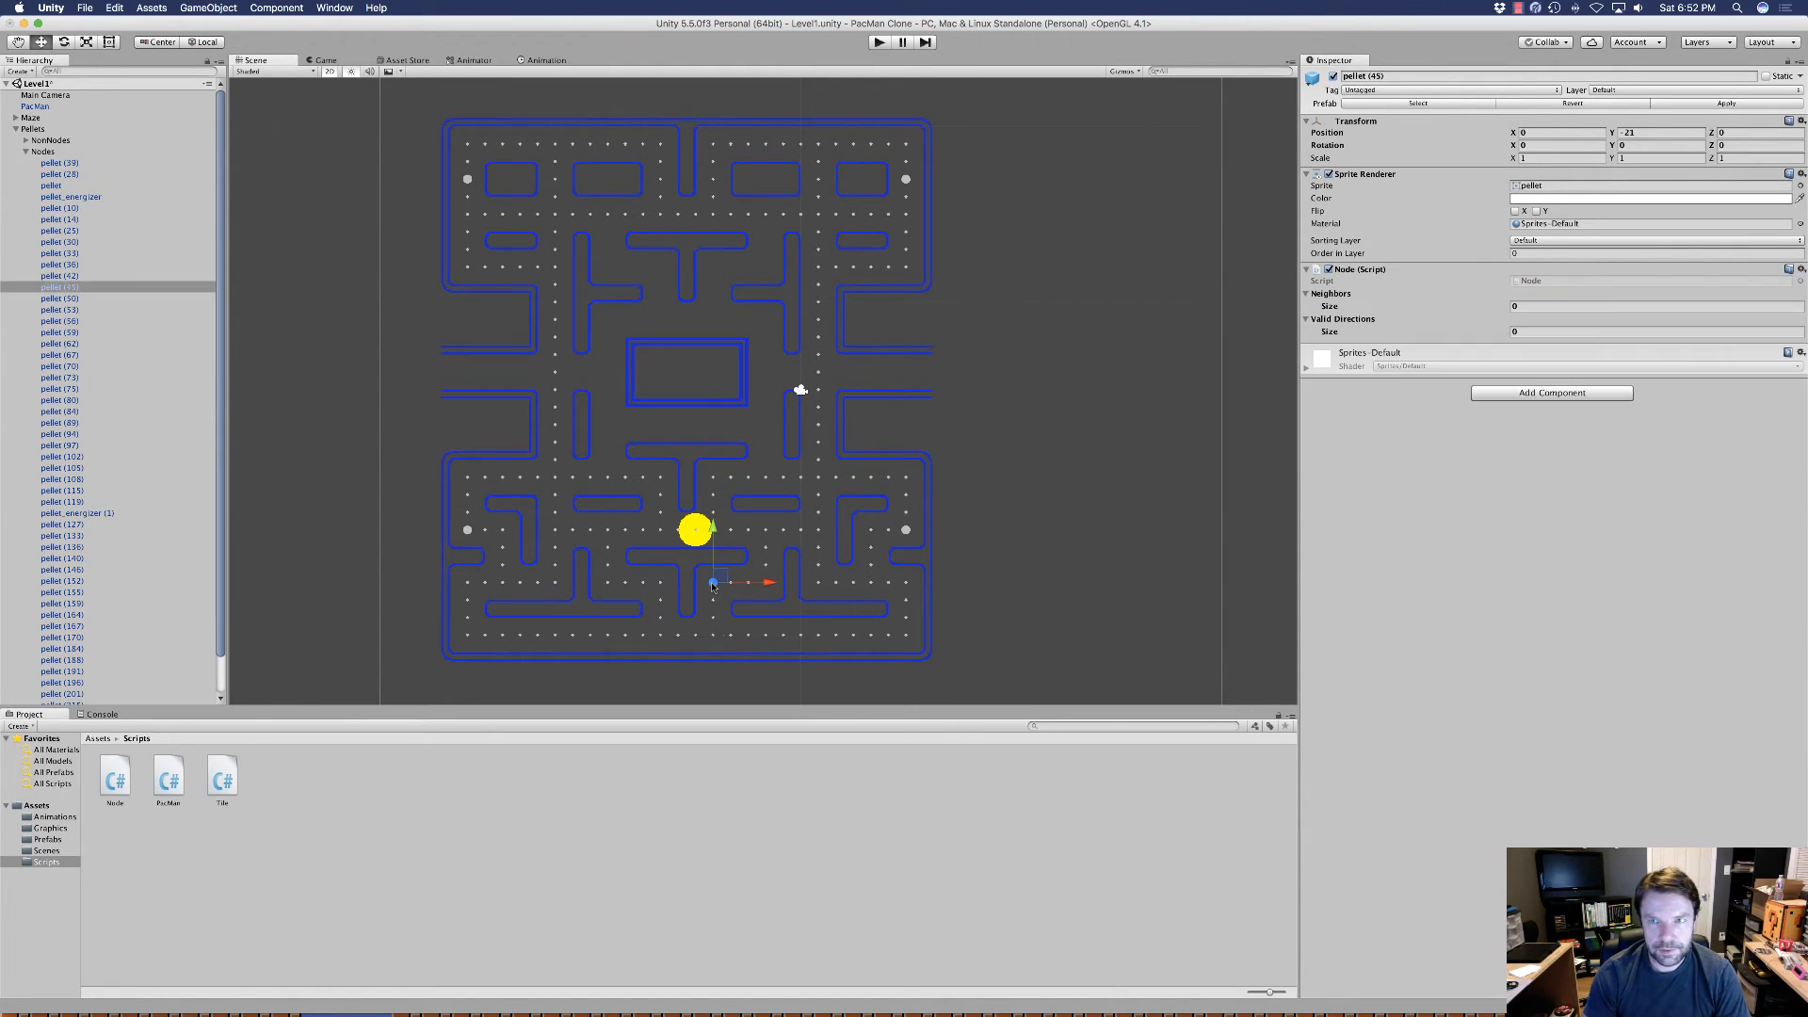
left_click(906, 637)
left_click(716, 636)
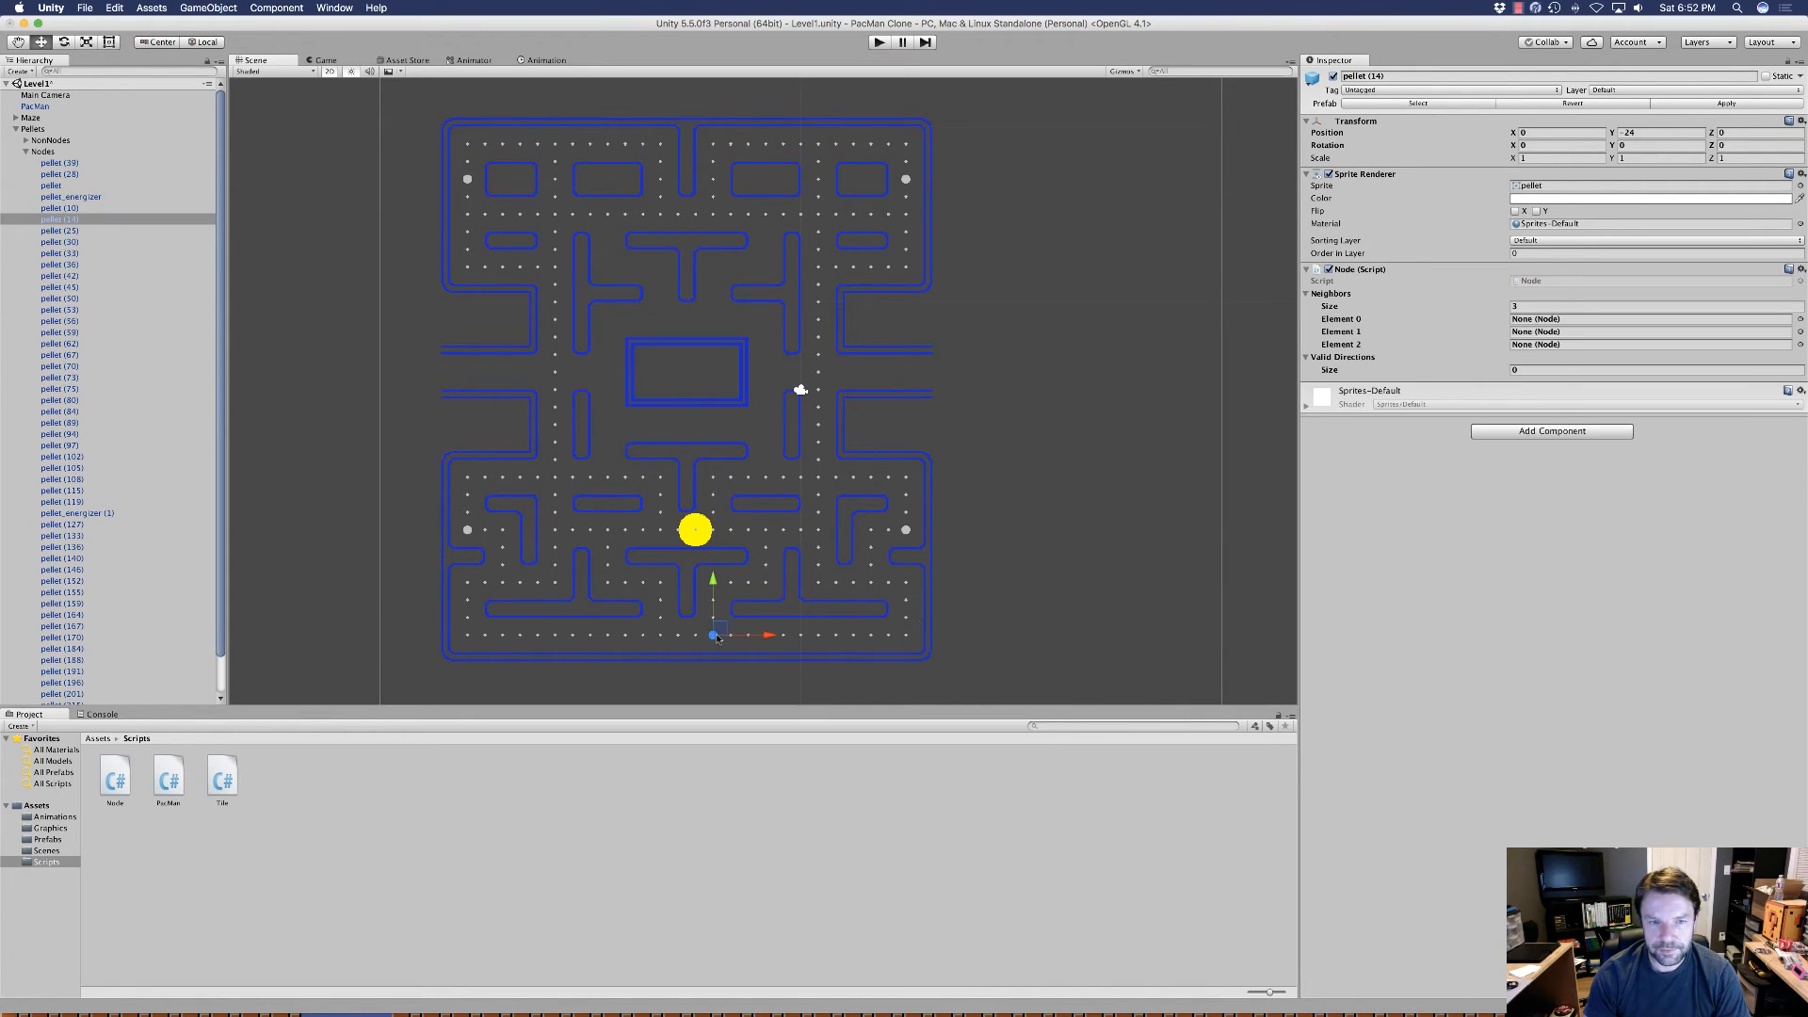
left_click(1798, 319)
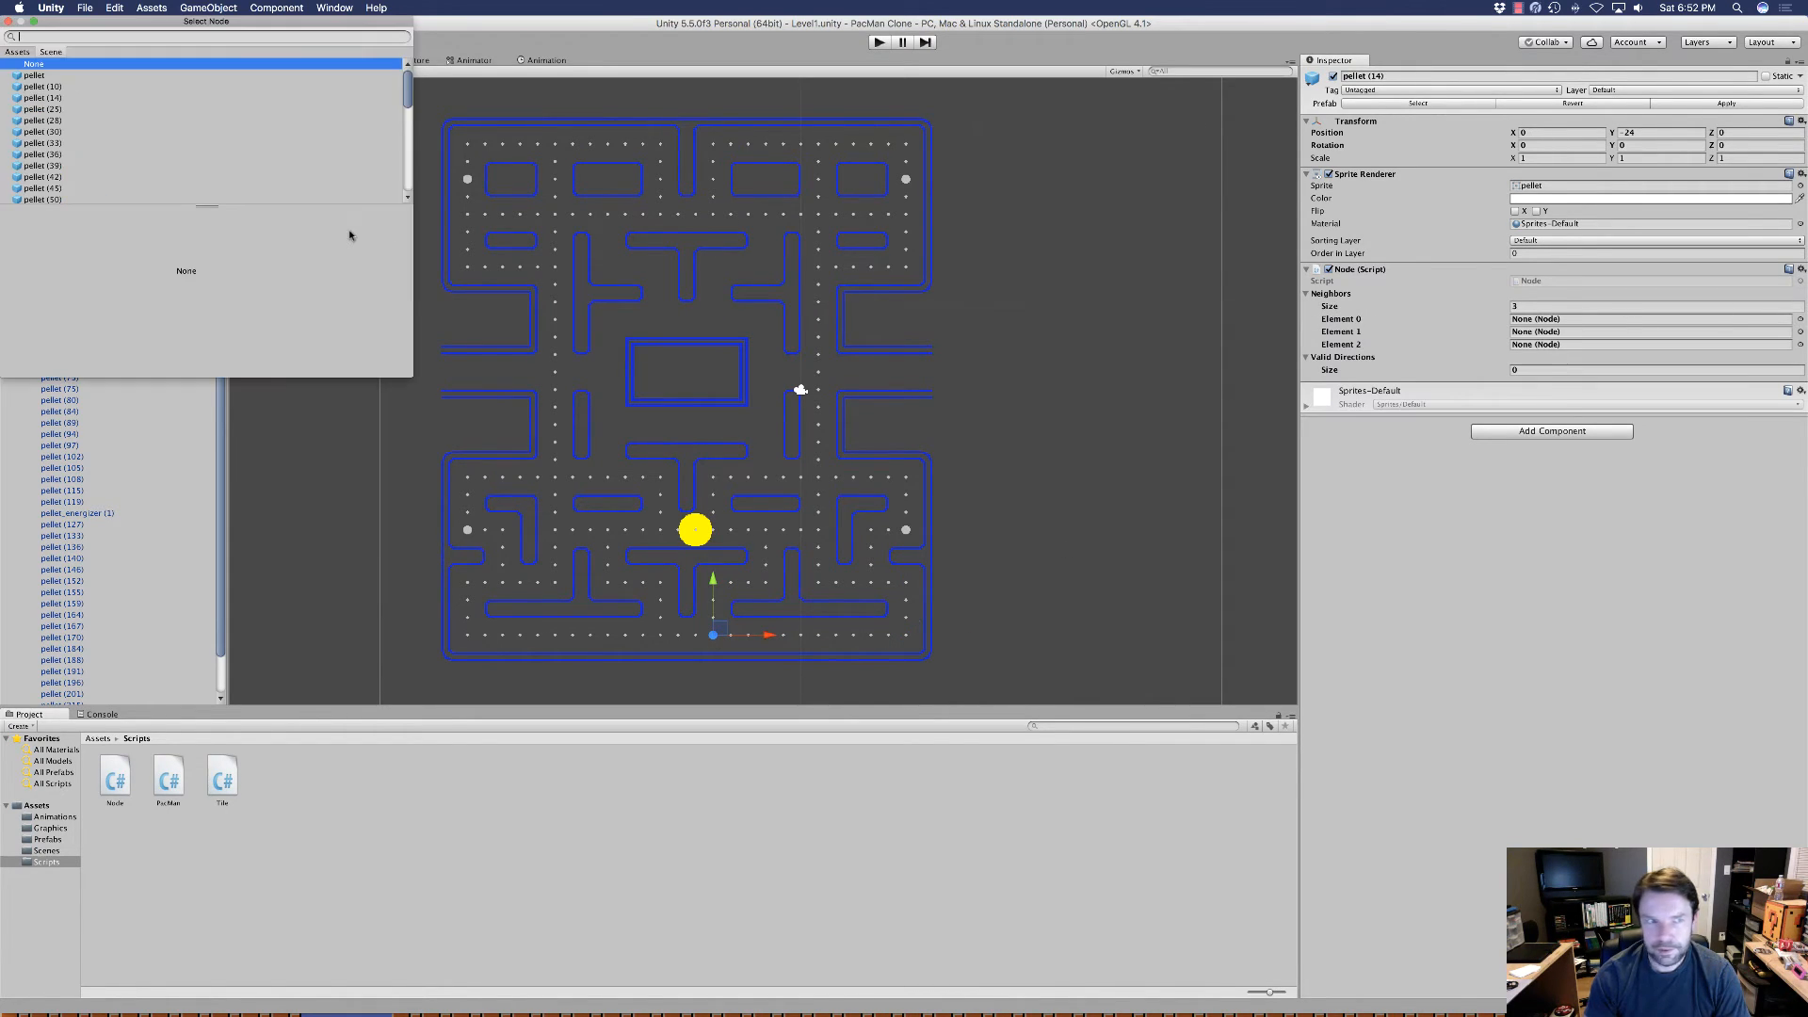
double_click(42, 87)
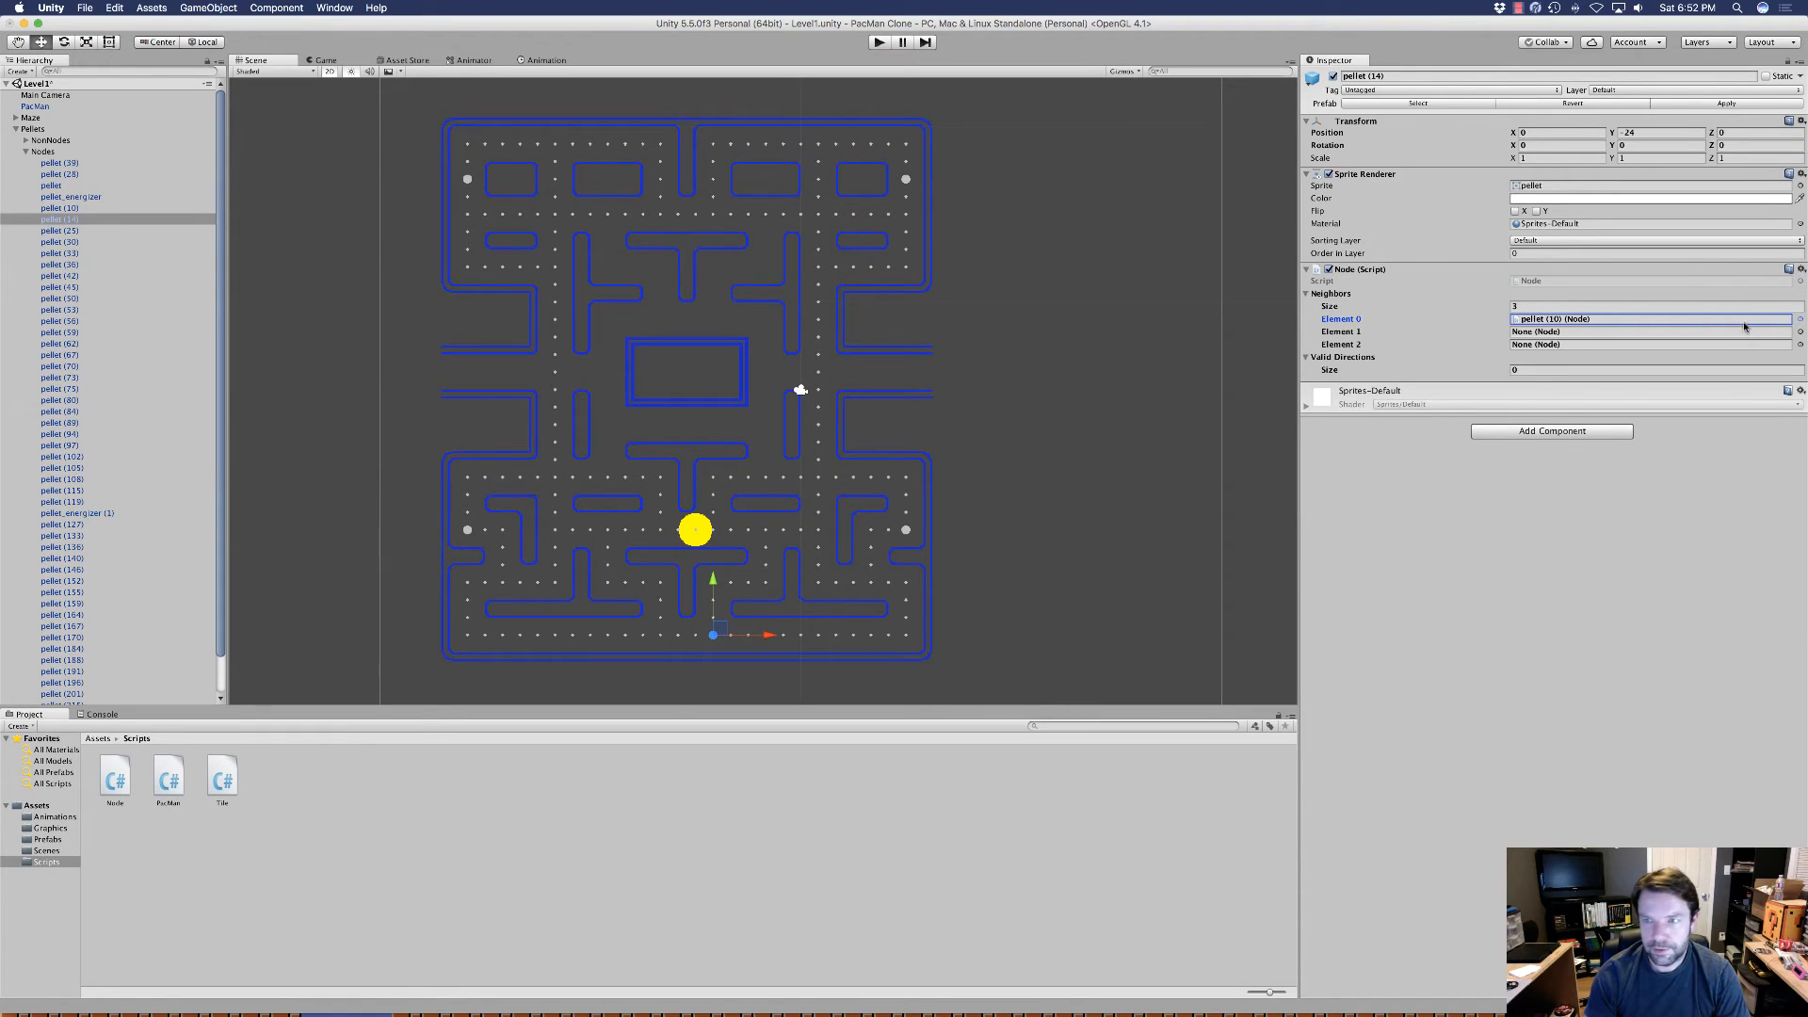
left_click(1798, 332)
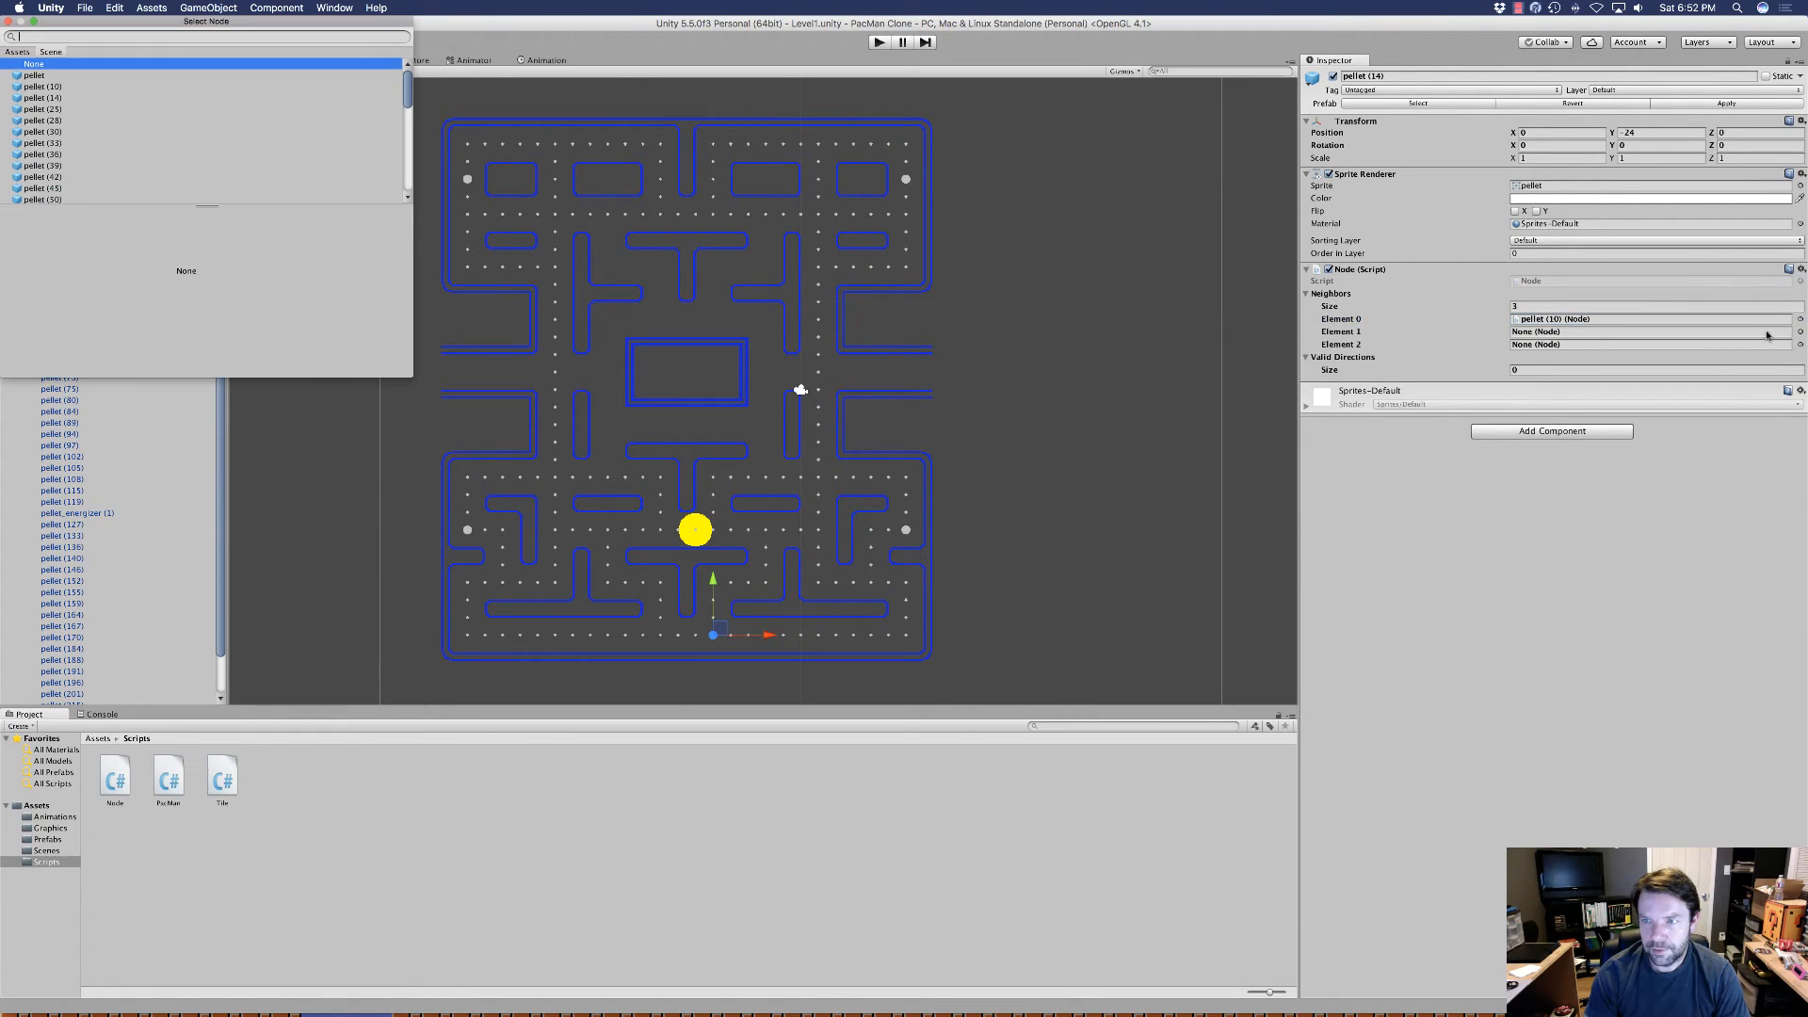
double_click(42, 187)
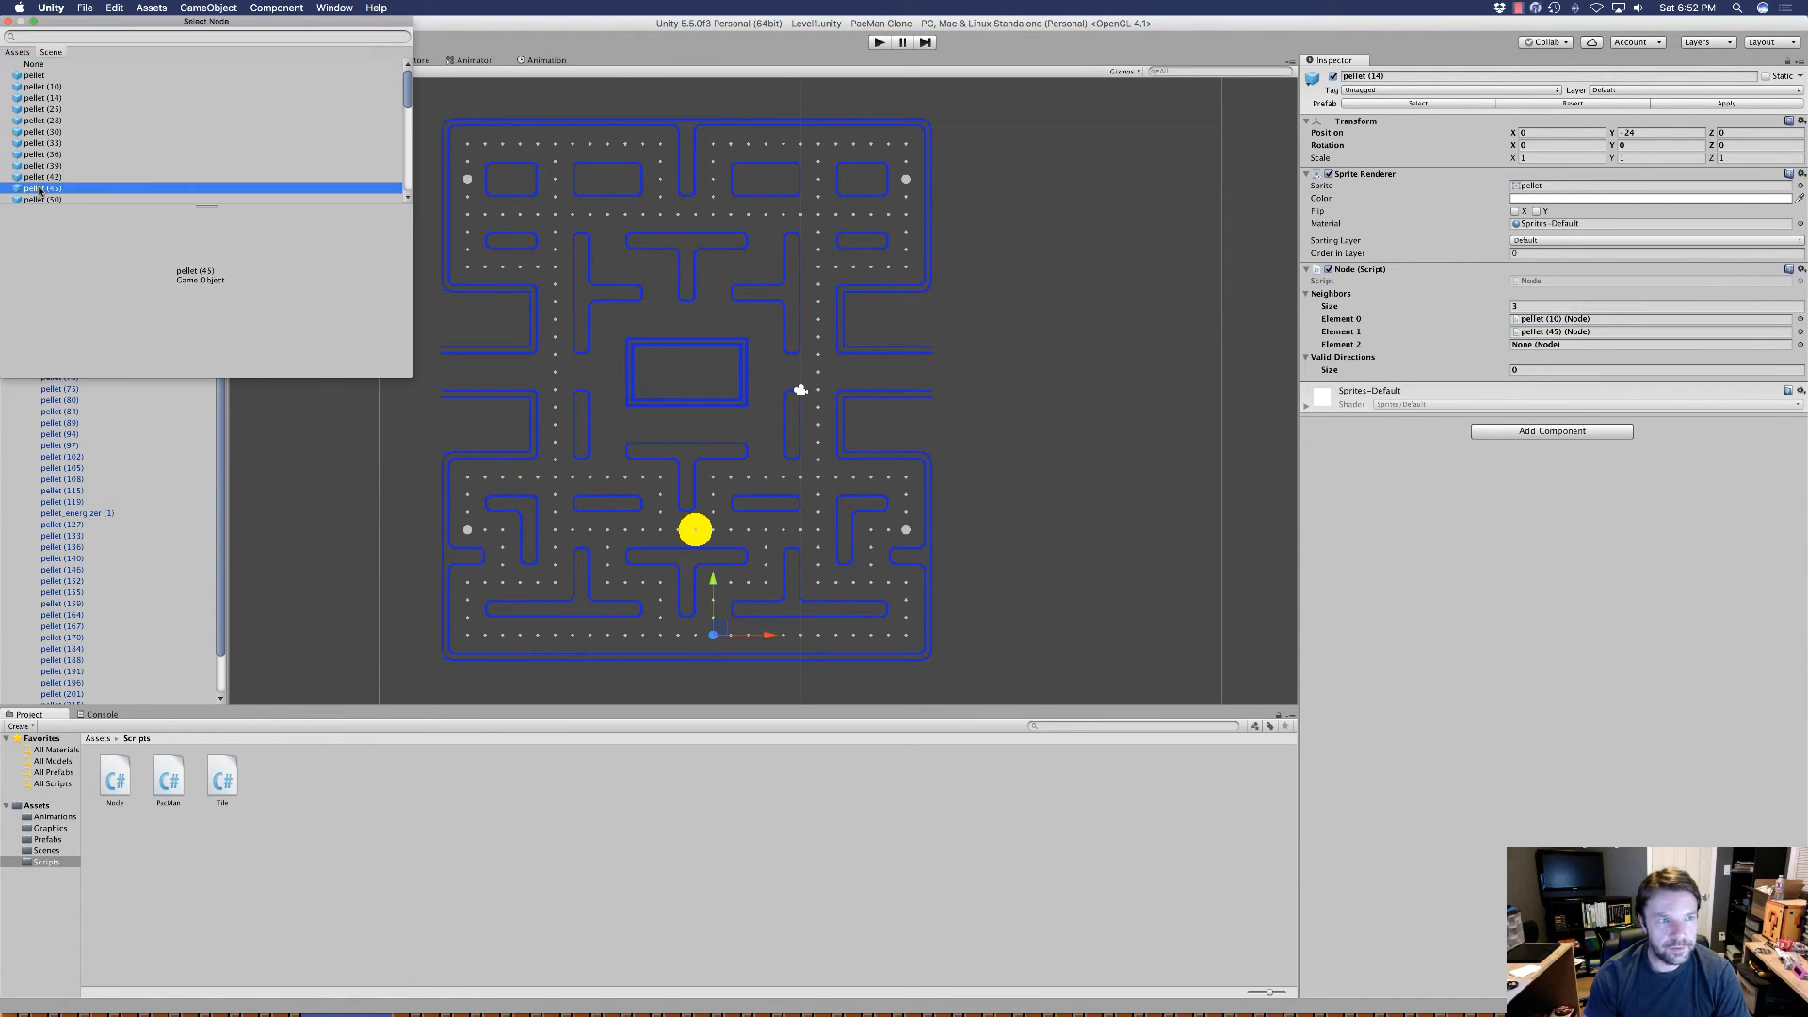
left_click(1798, 345)
double_click(43, 113)
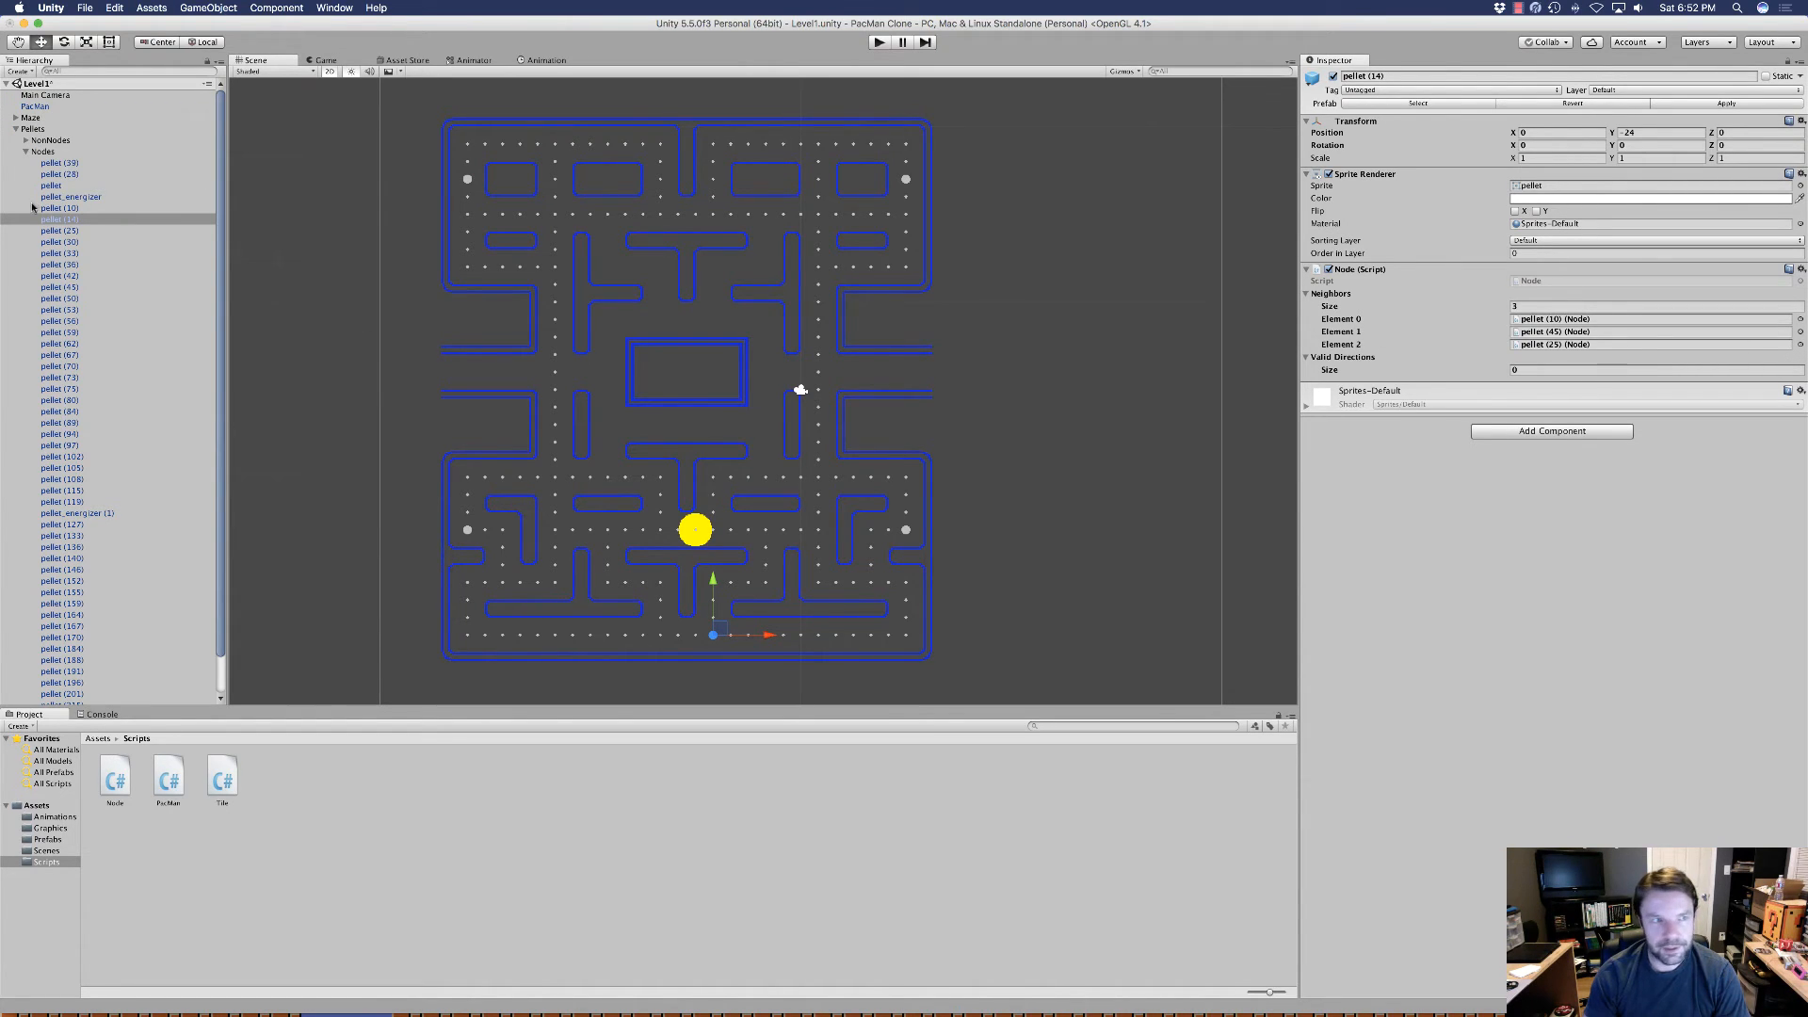
For pellet (25), the node in the maze's lower-right corner, set the Neighbors size to 2.
left_click(70, 231)
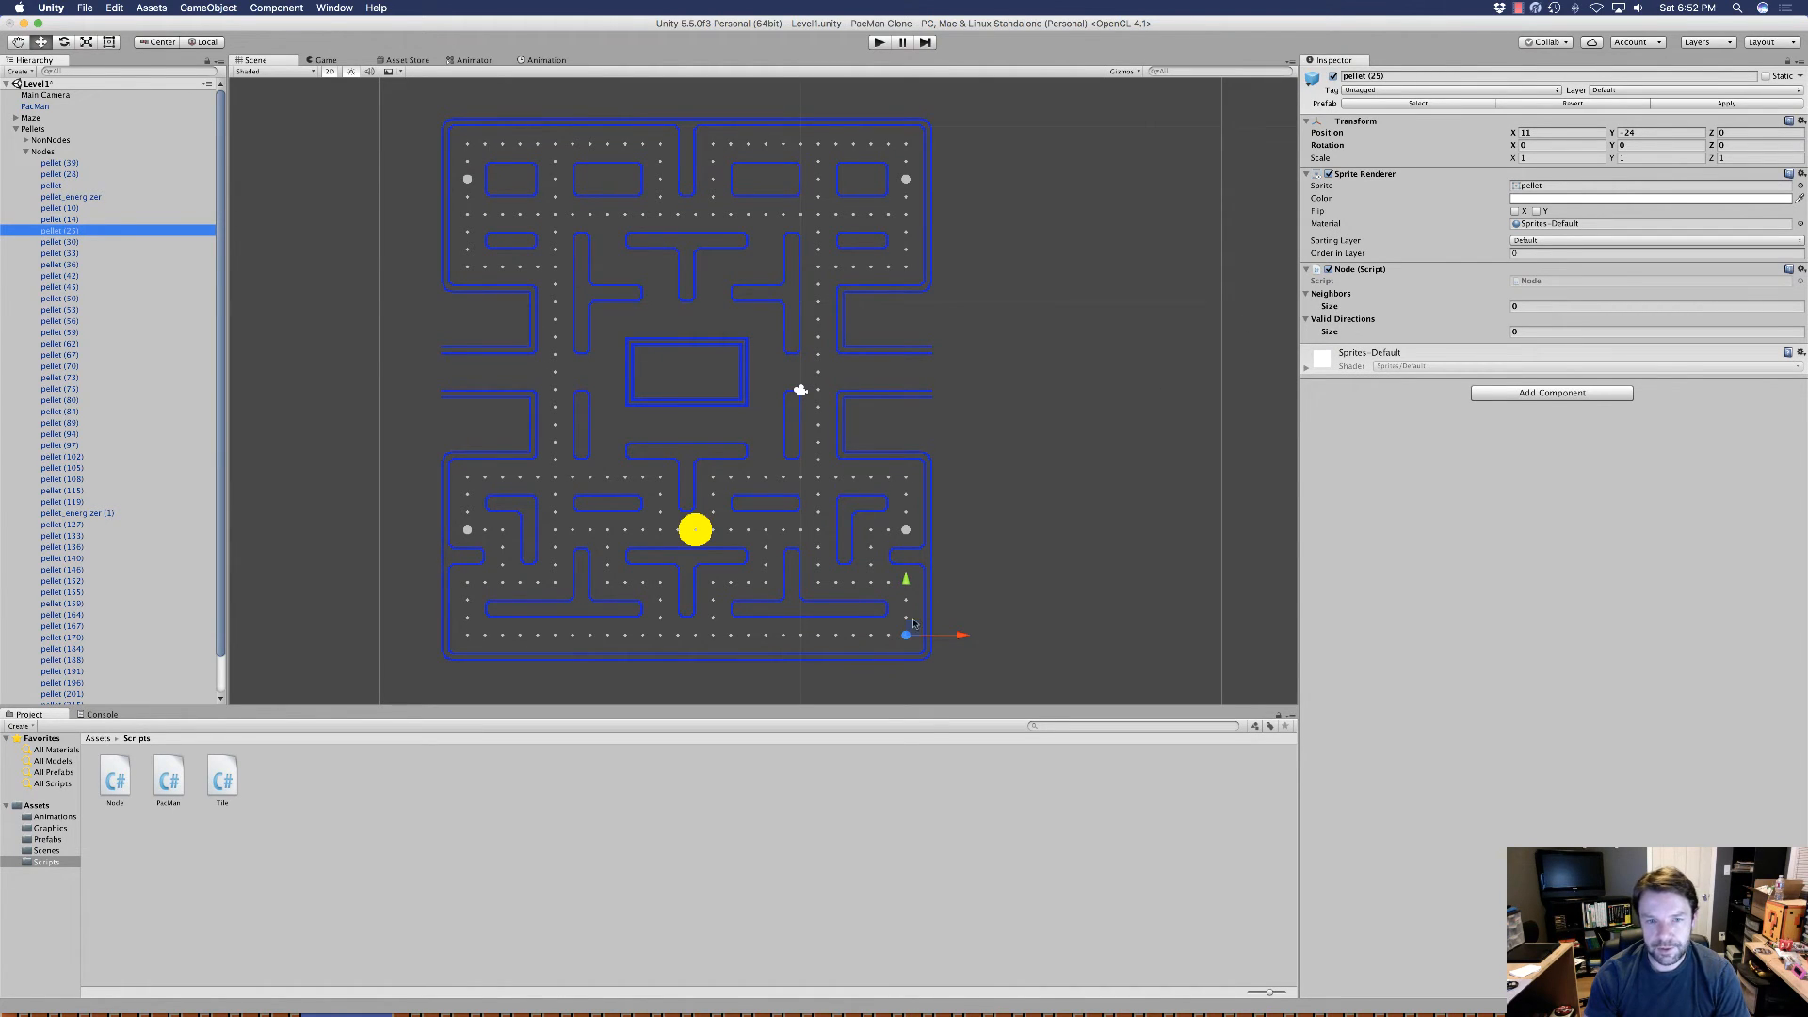
left_click(1525, 307)
key("Return")
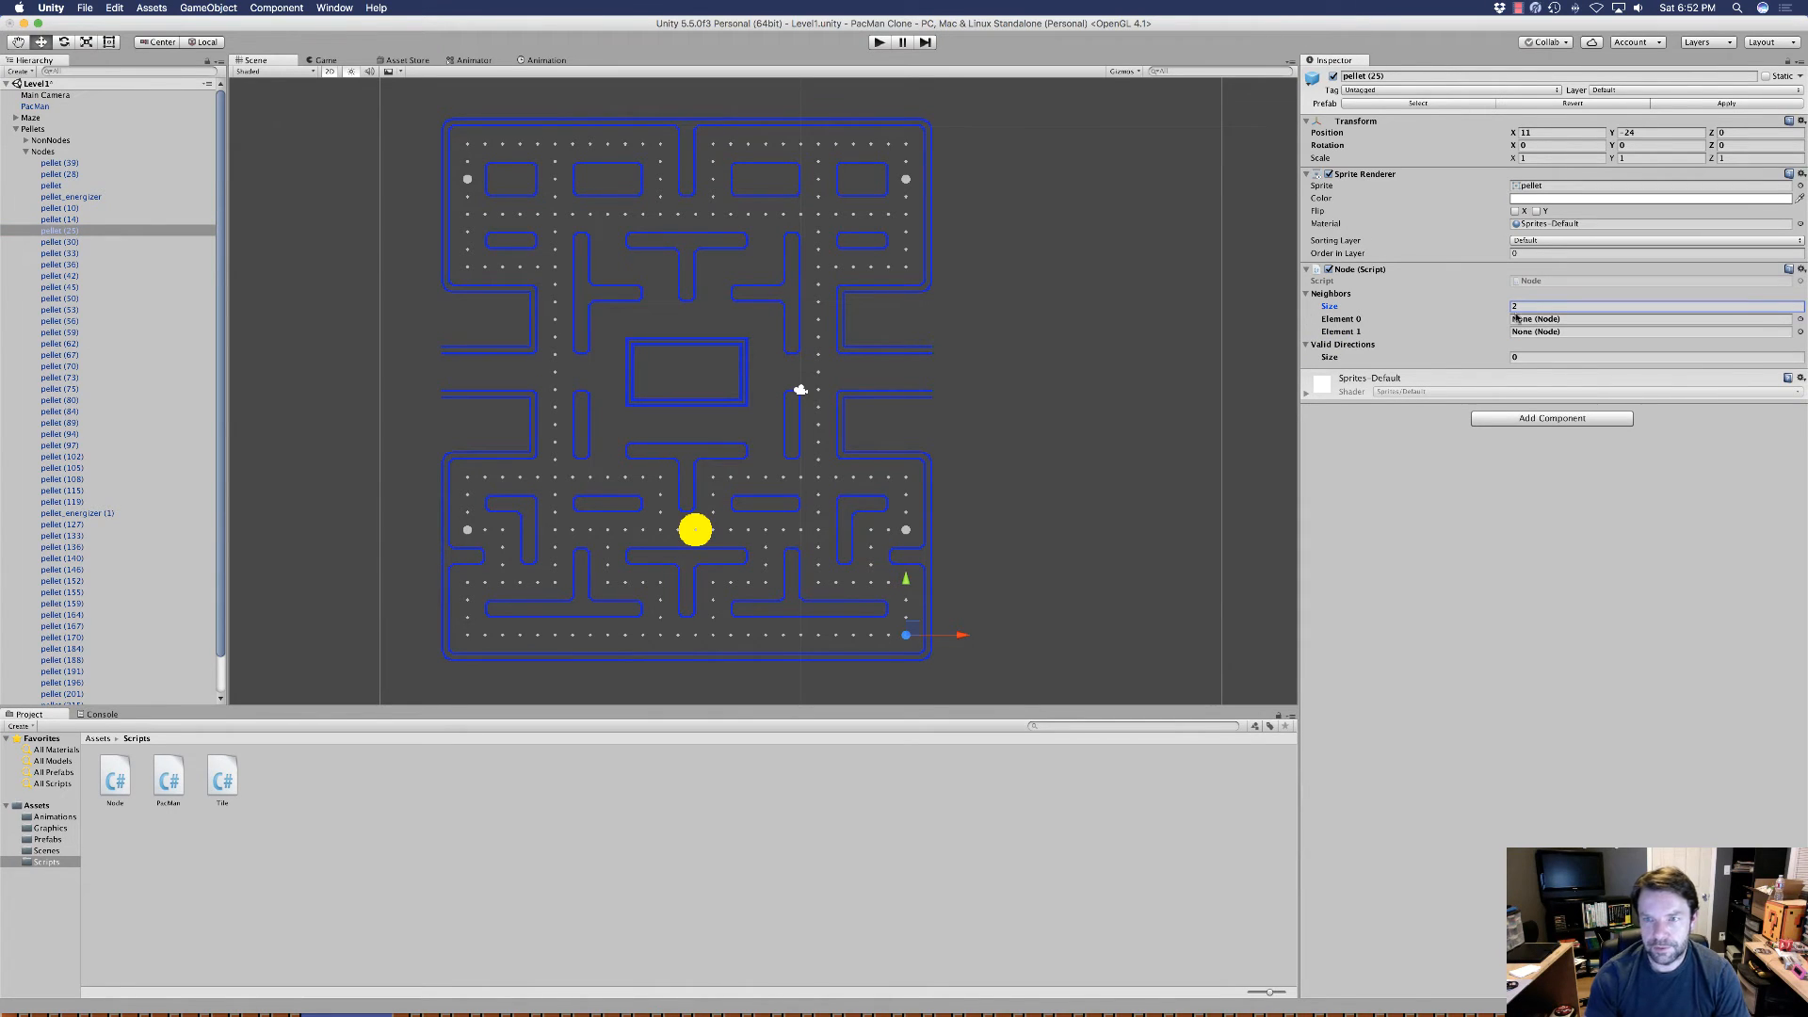
Identify pellet (25)'s adjacent nodes and assign pellet (14), to its left, as Neighbors Element 0 and pellet (28), above it, as Element 1.
left_click(713, 637)
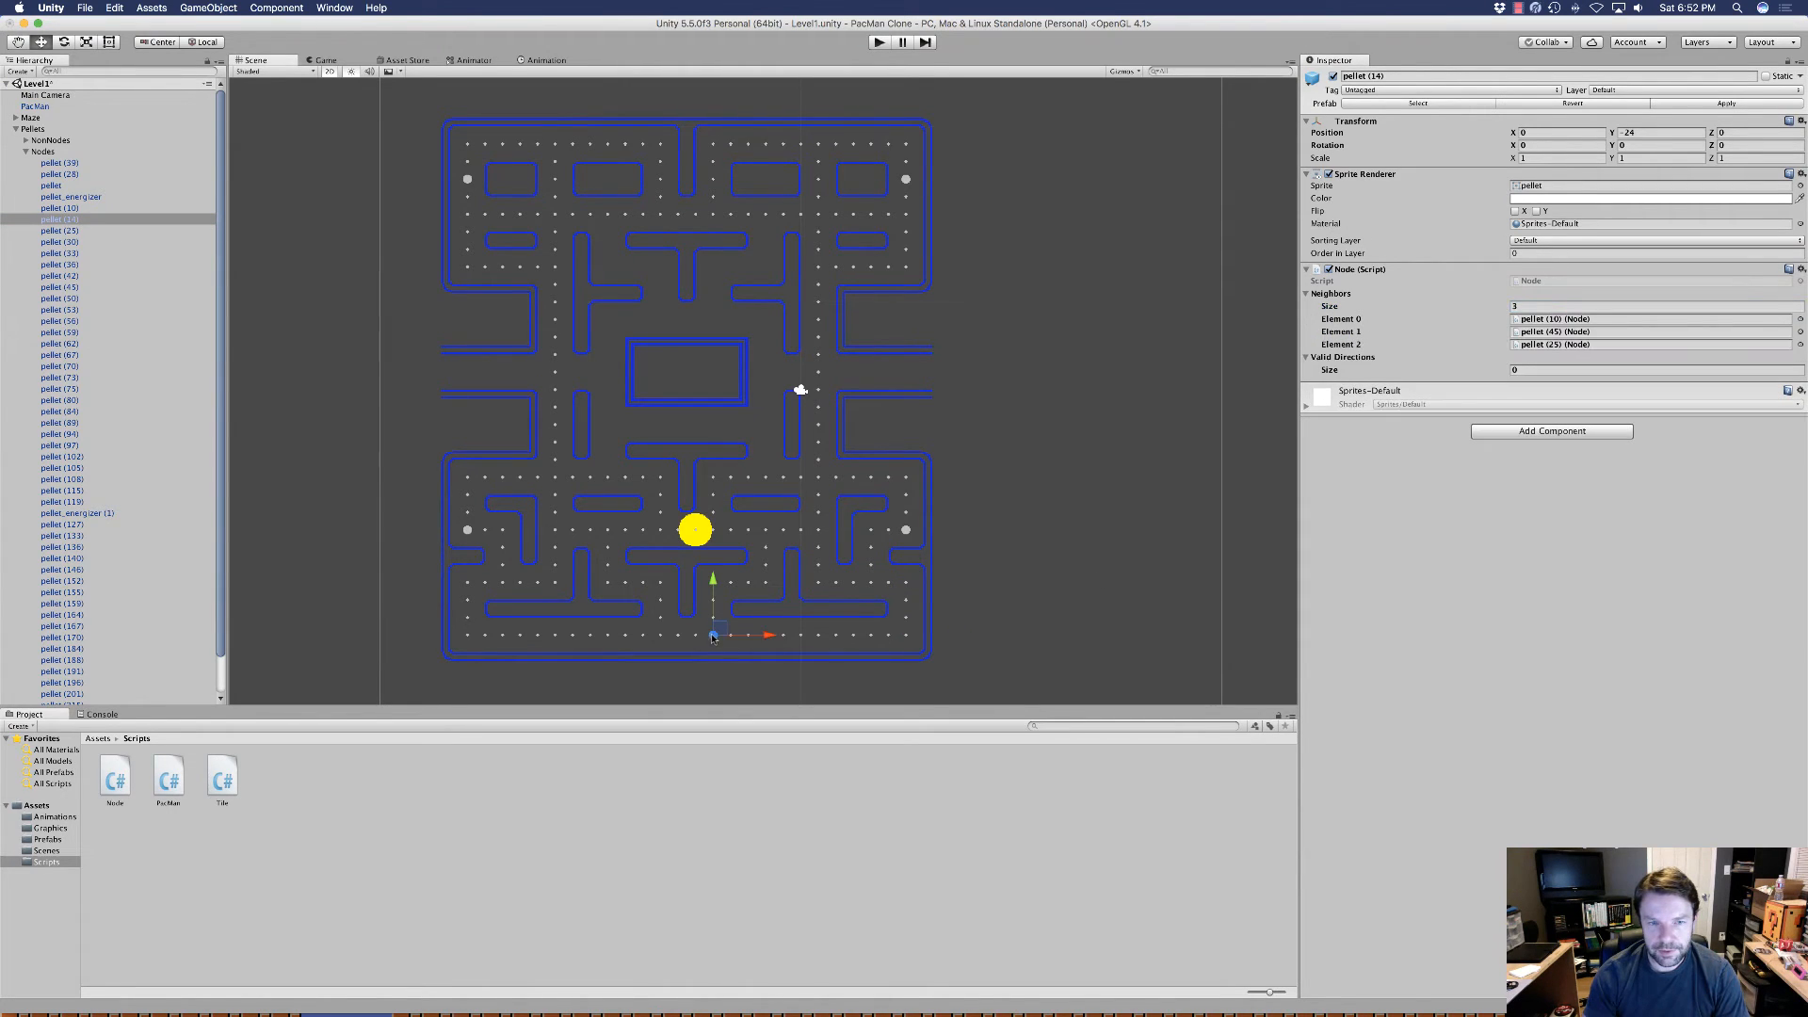
left_click(907, 584)
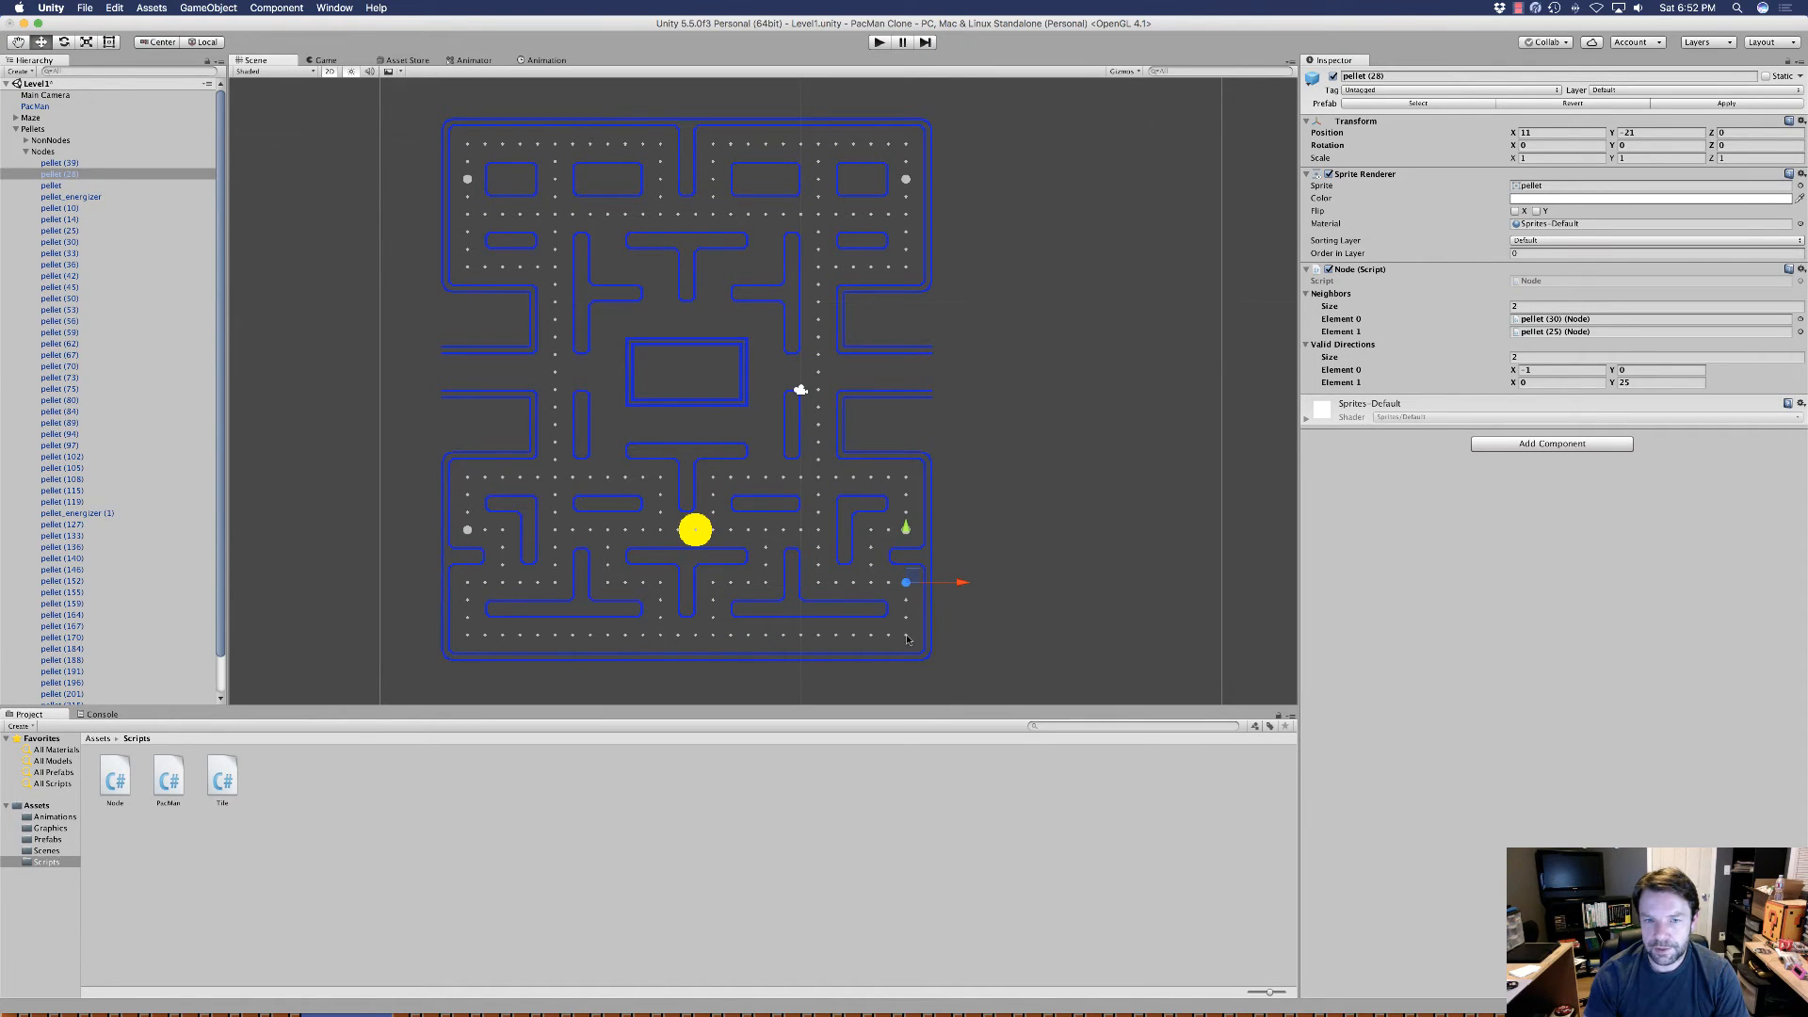
left_click(907, 636)
left_click(906, 635)
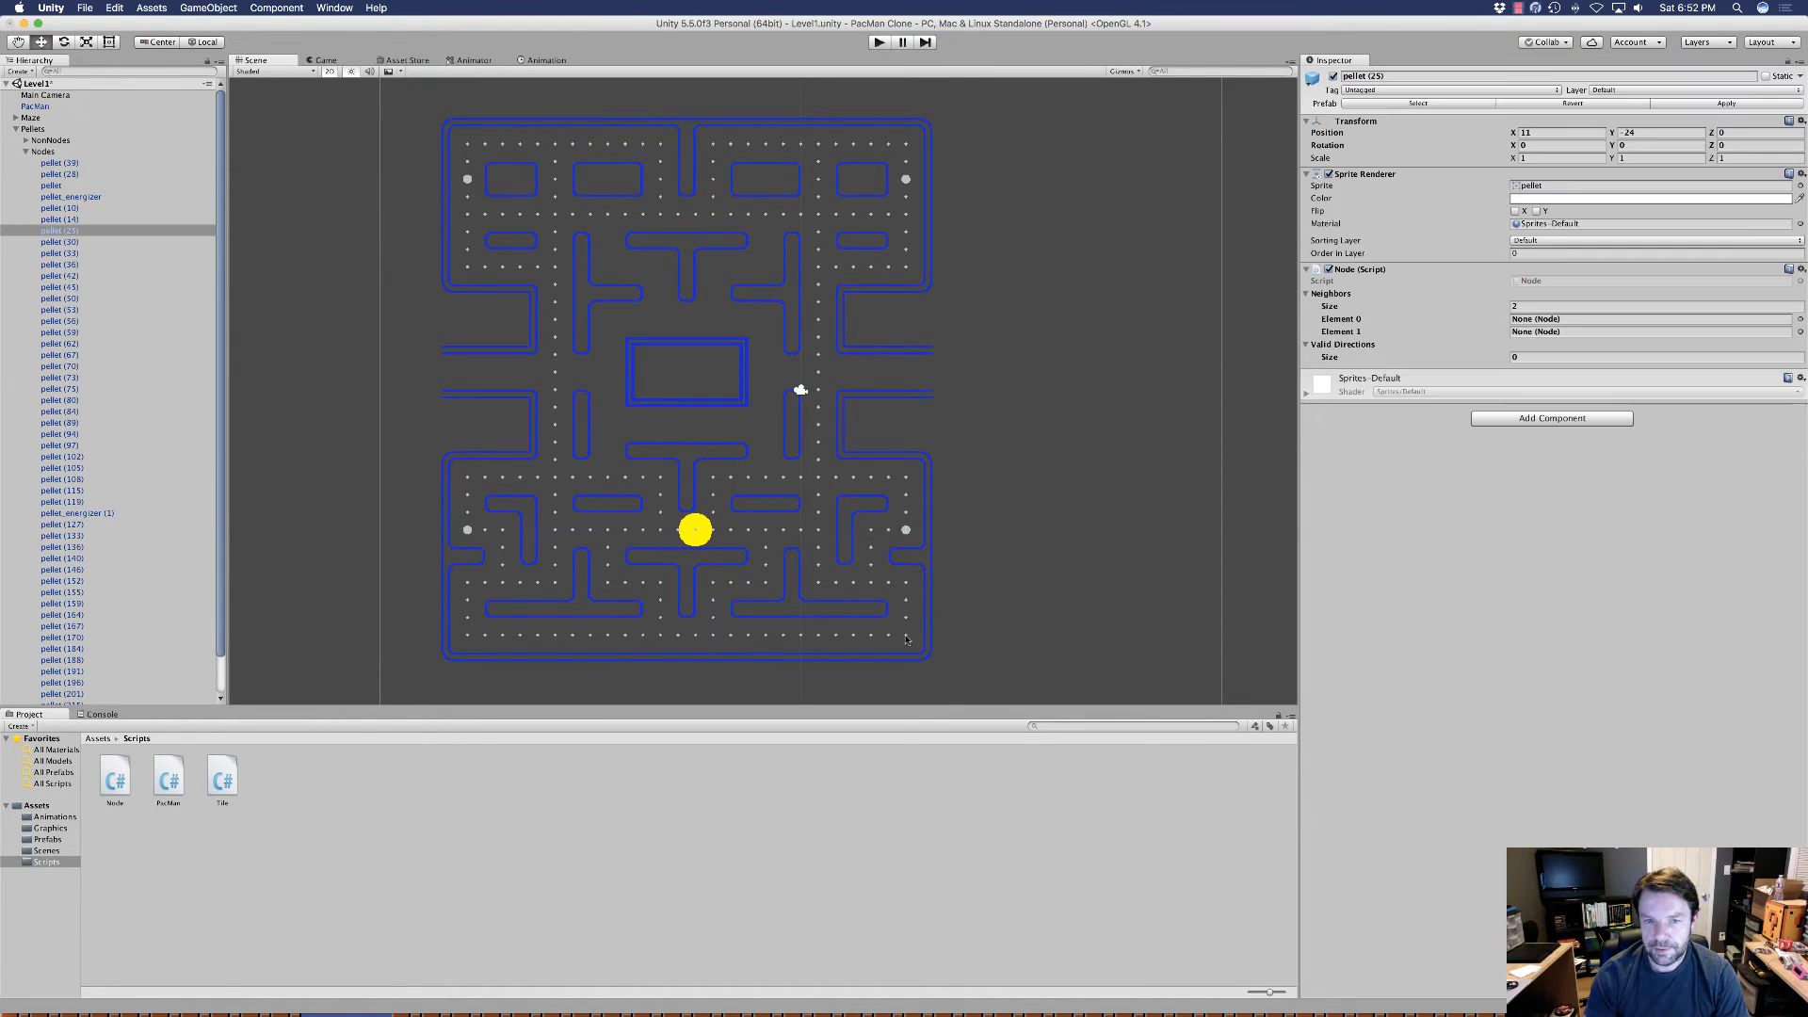
left_click(1800, 320)
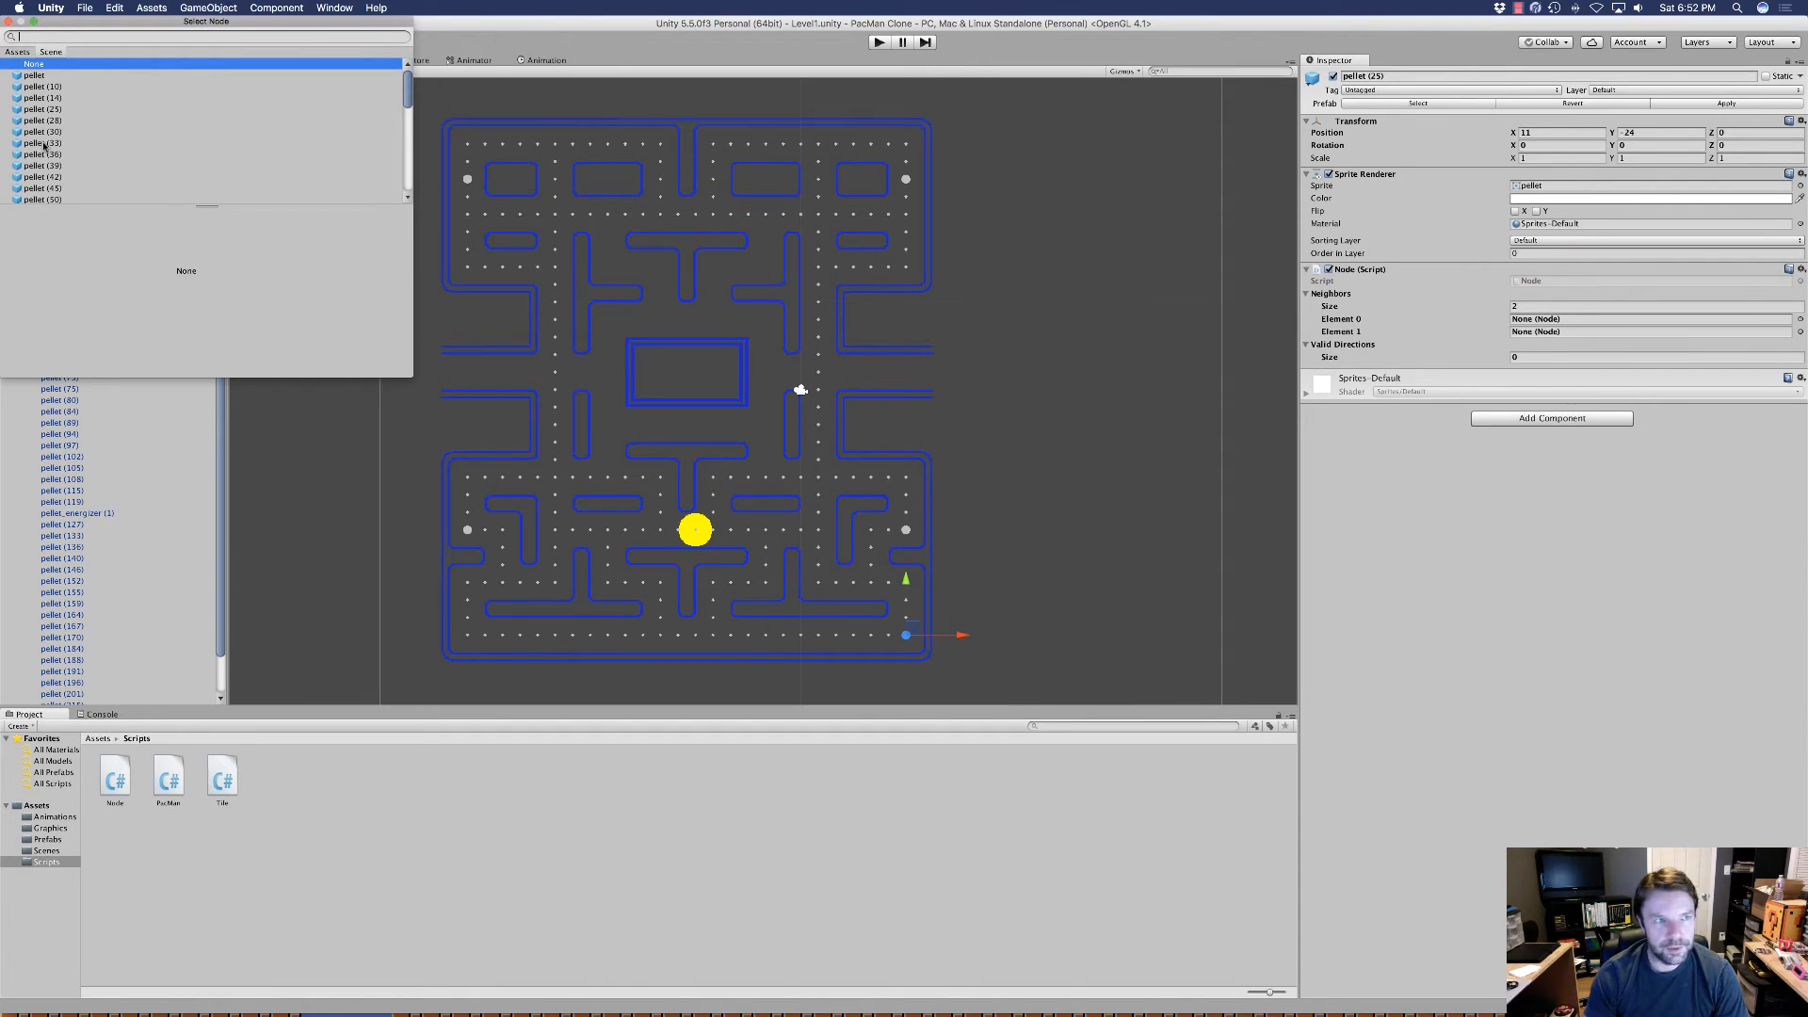
double_click(42, 98)
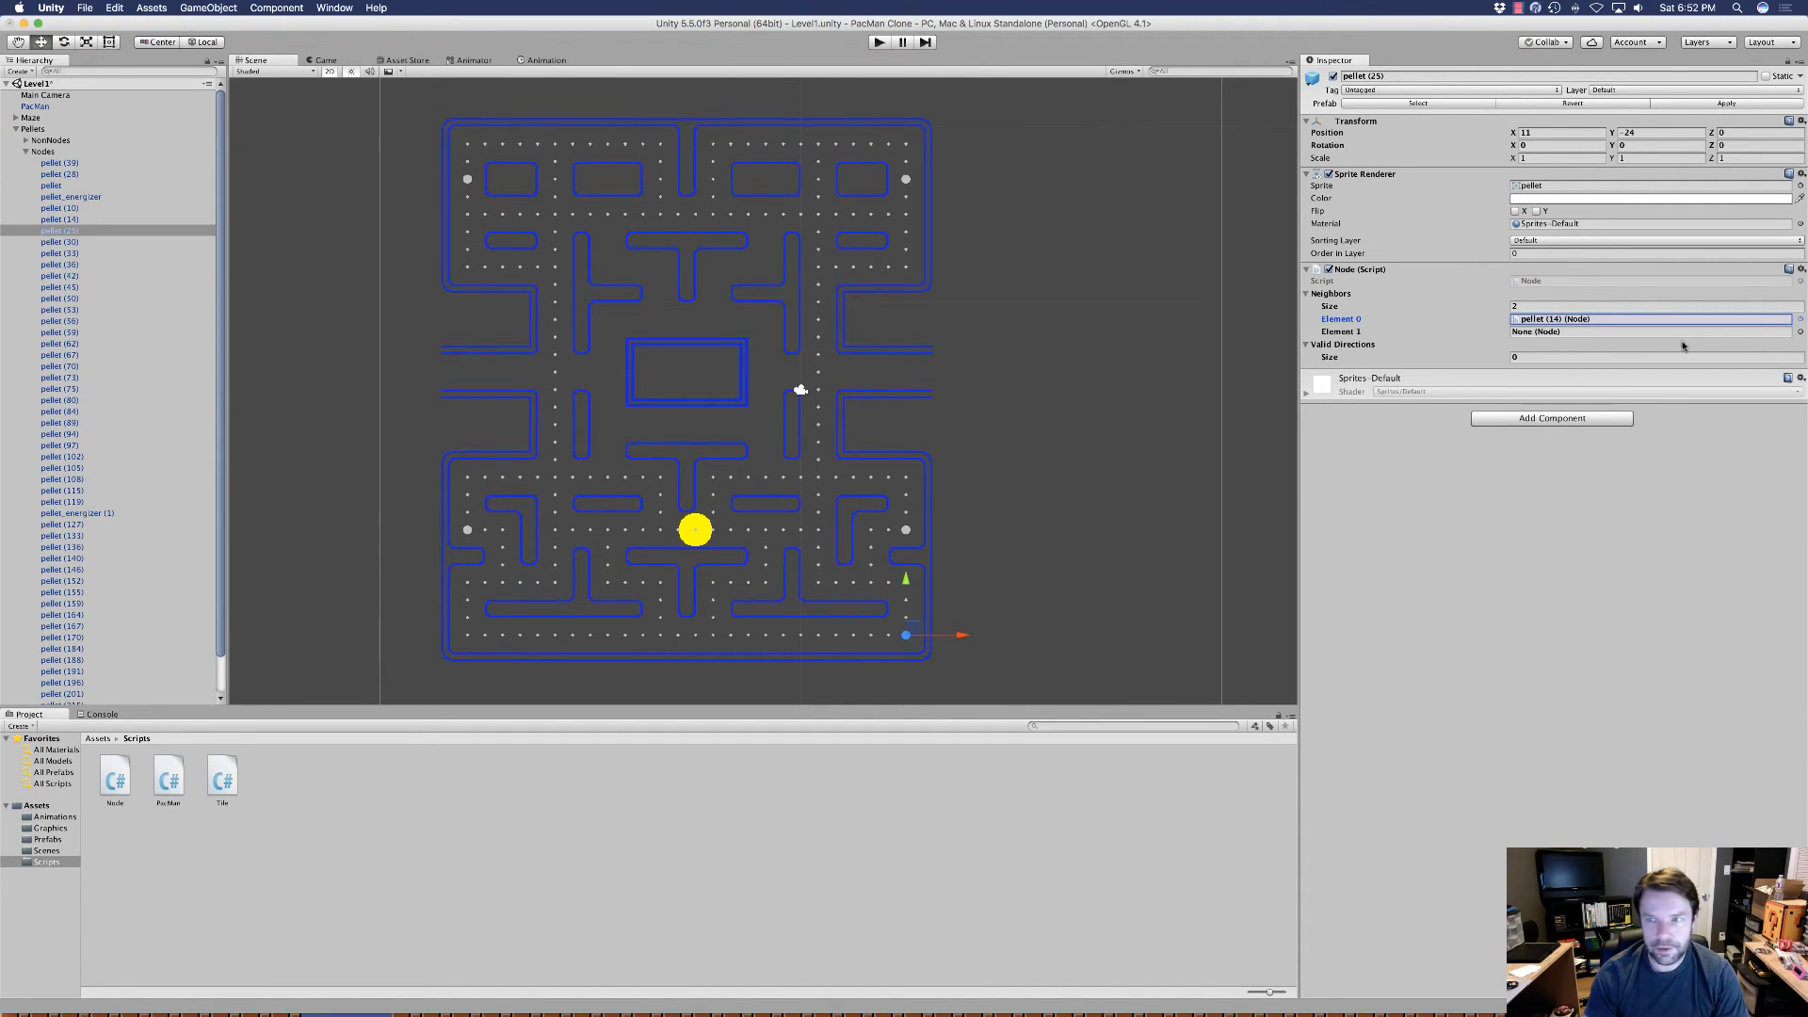
left_click(1800, 333)
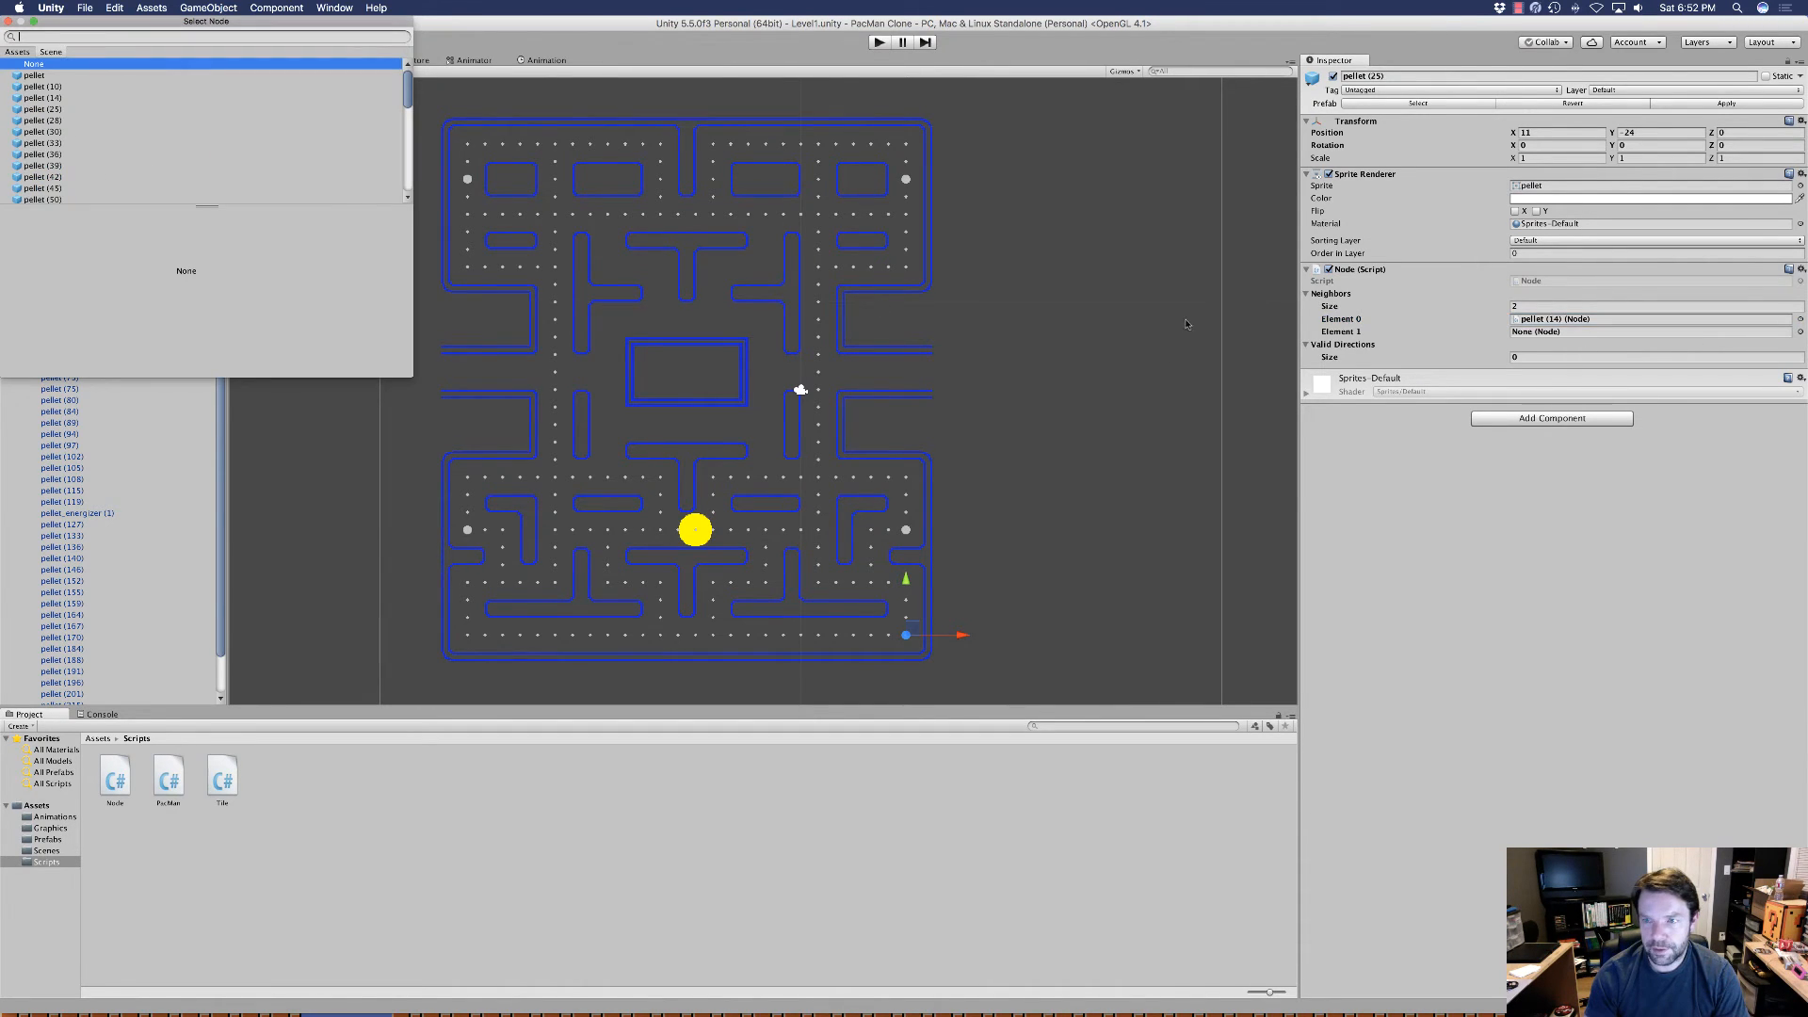
double_click(43, 121)
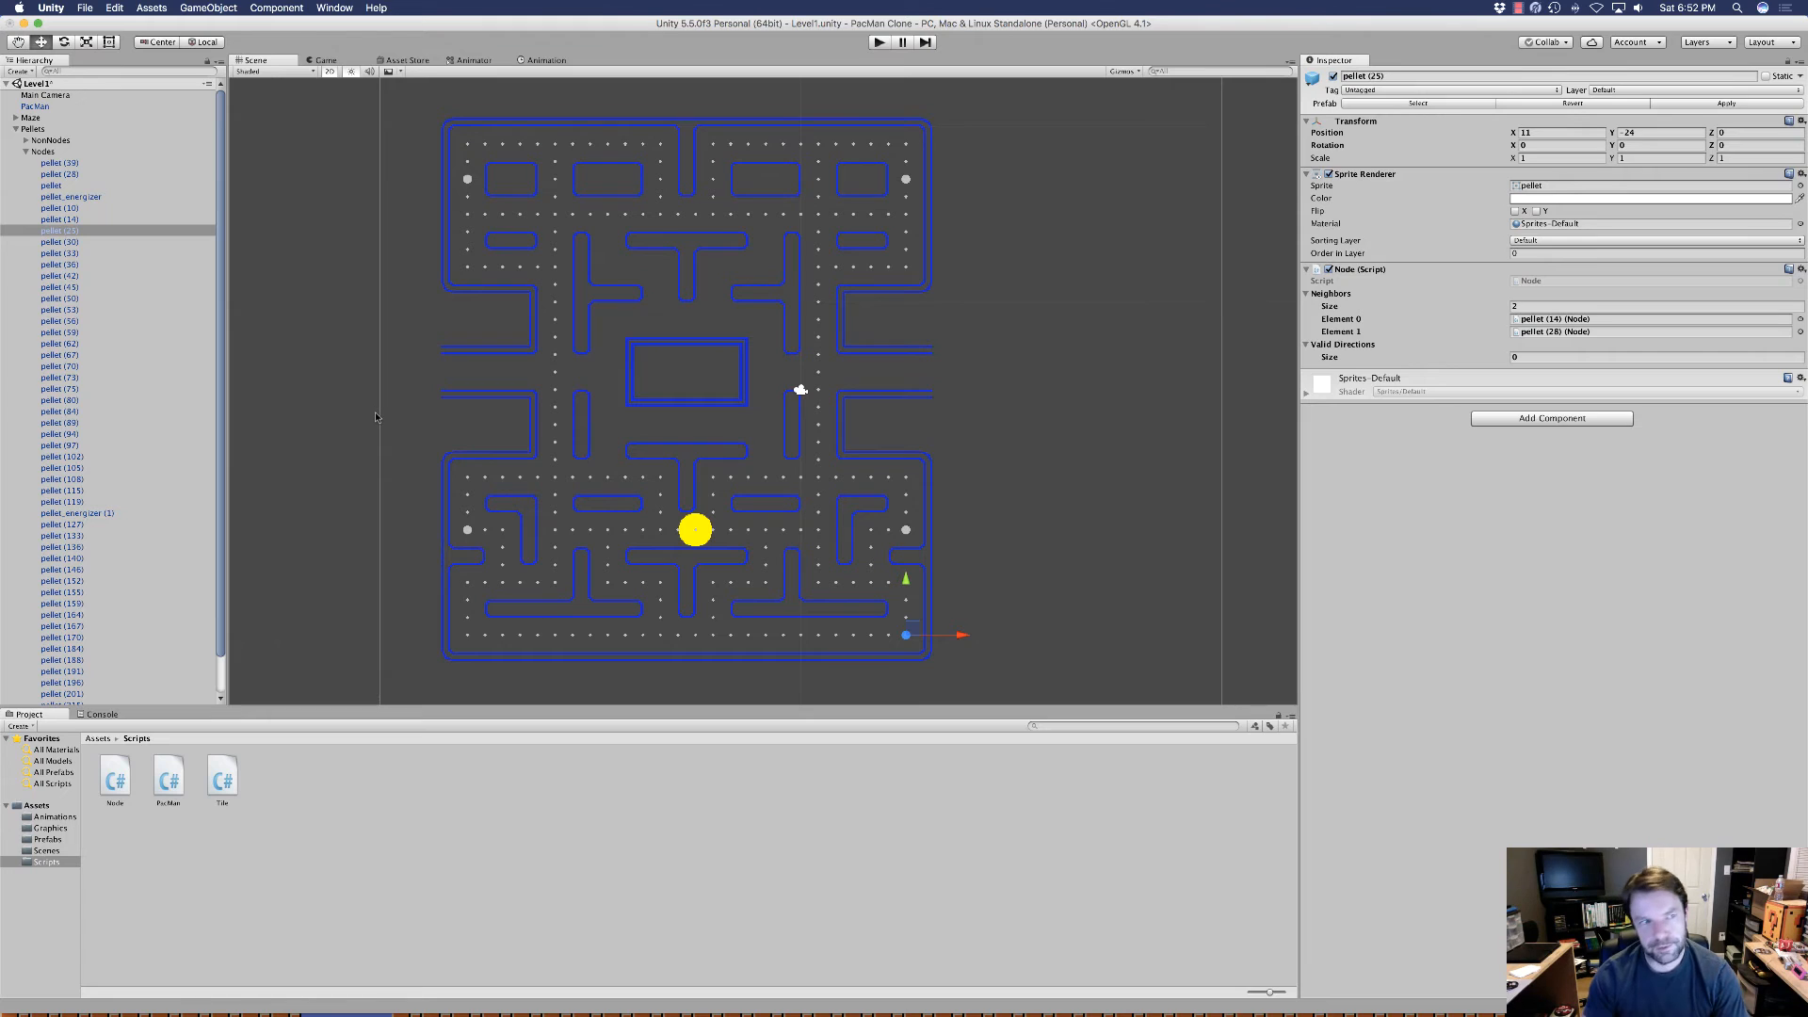
scroll(92, 283, "down", 2)
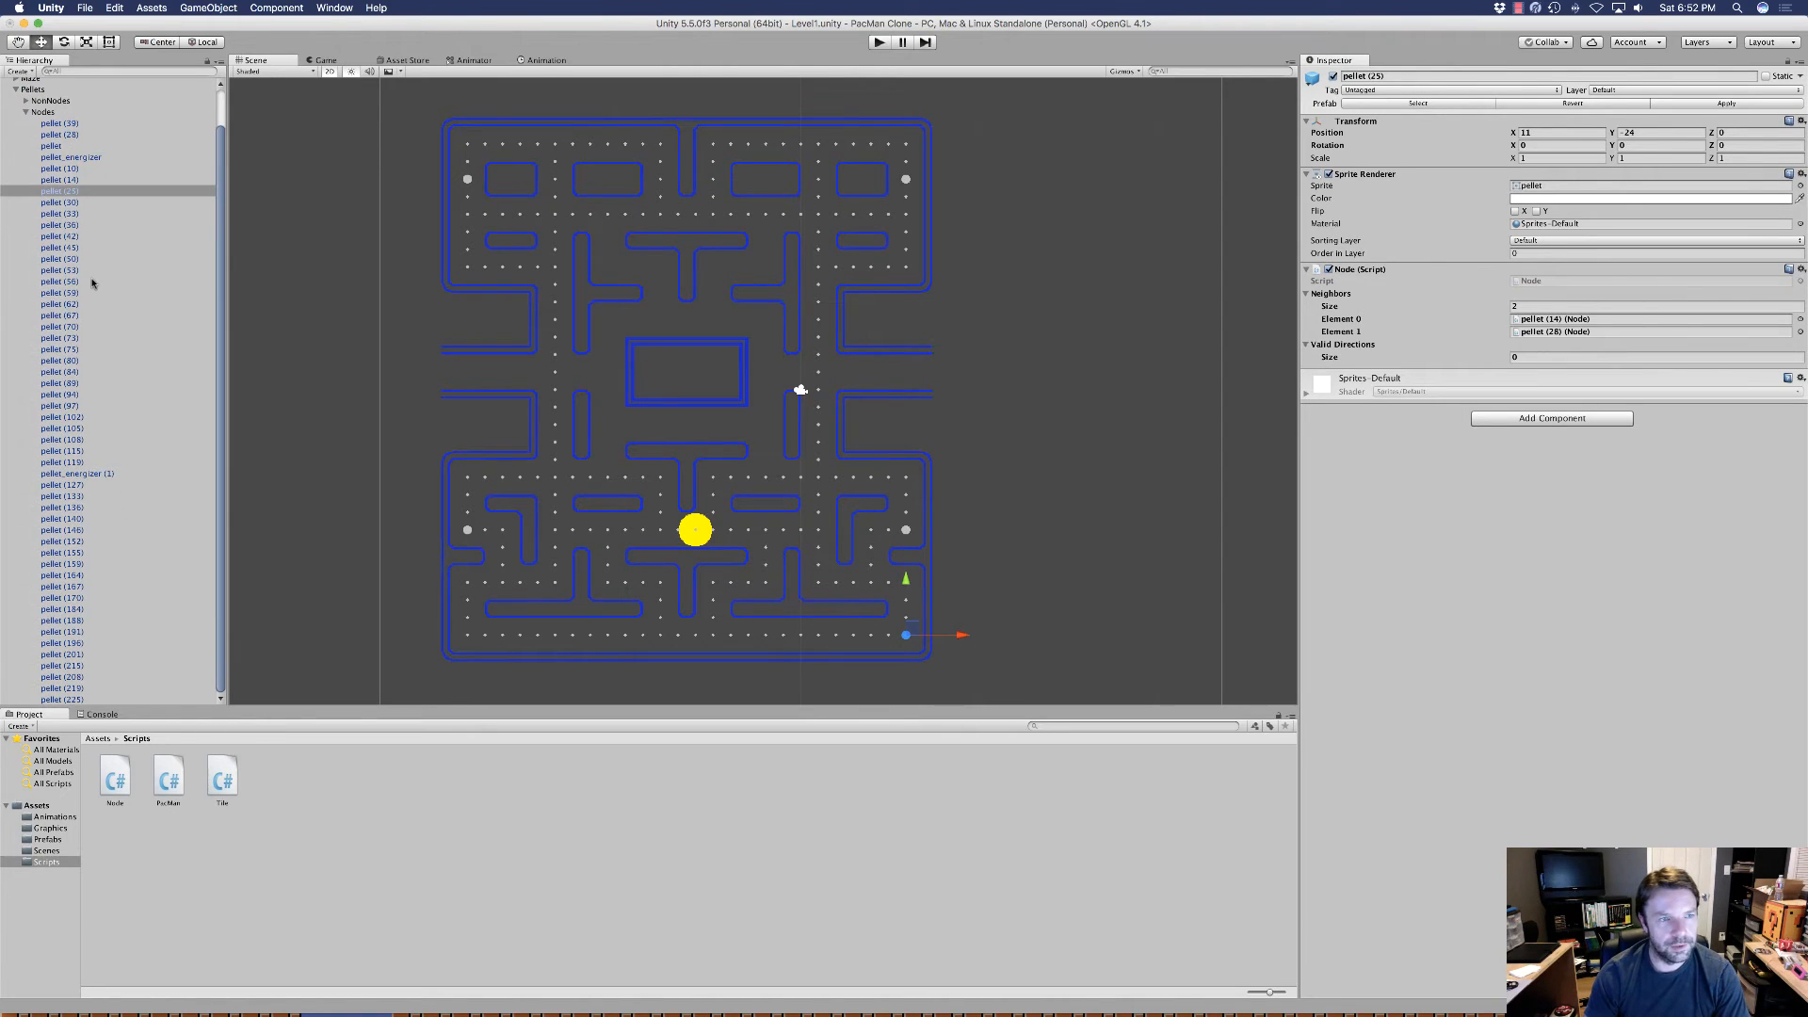
For each remaining Nodes pellet through pellet (225), set the Neighbors size and assign its adjacent maze nodes as the elements.
left_click(54, 203)
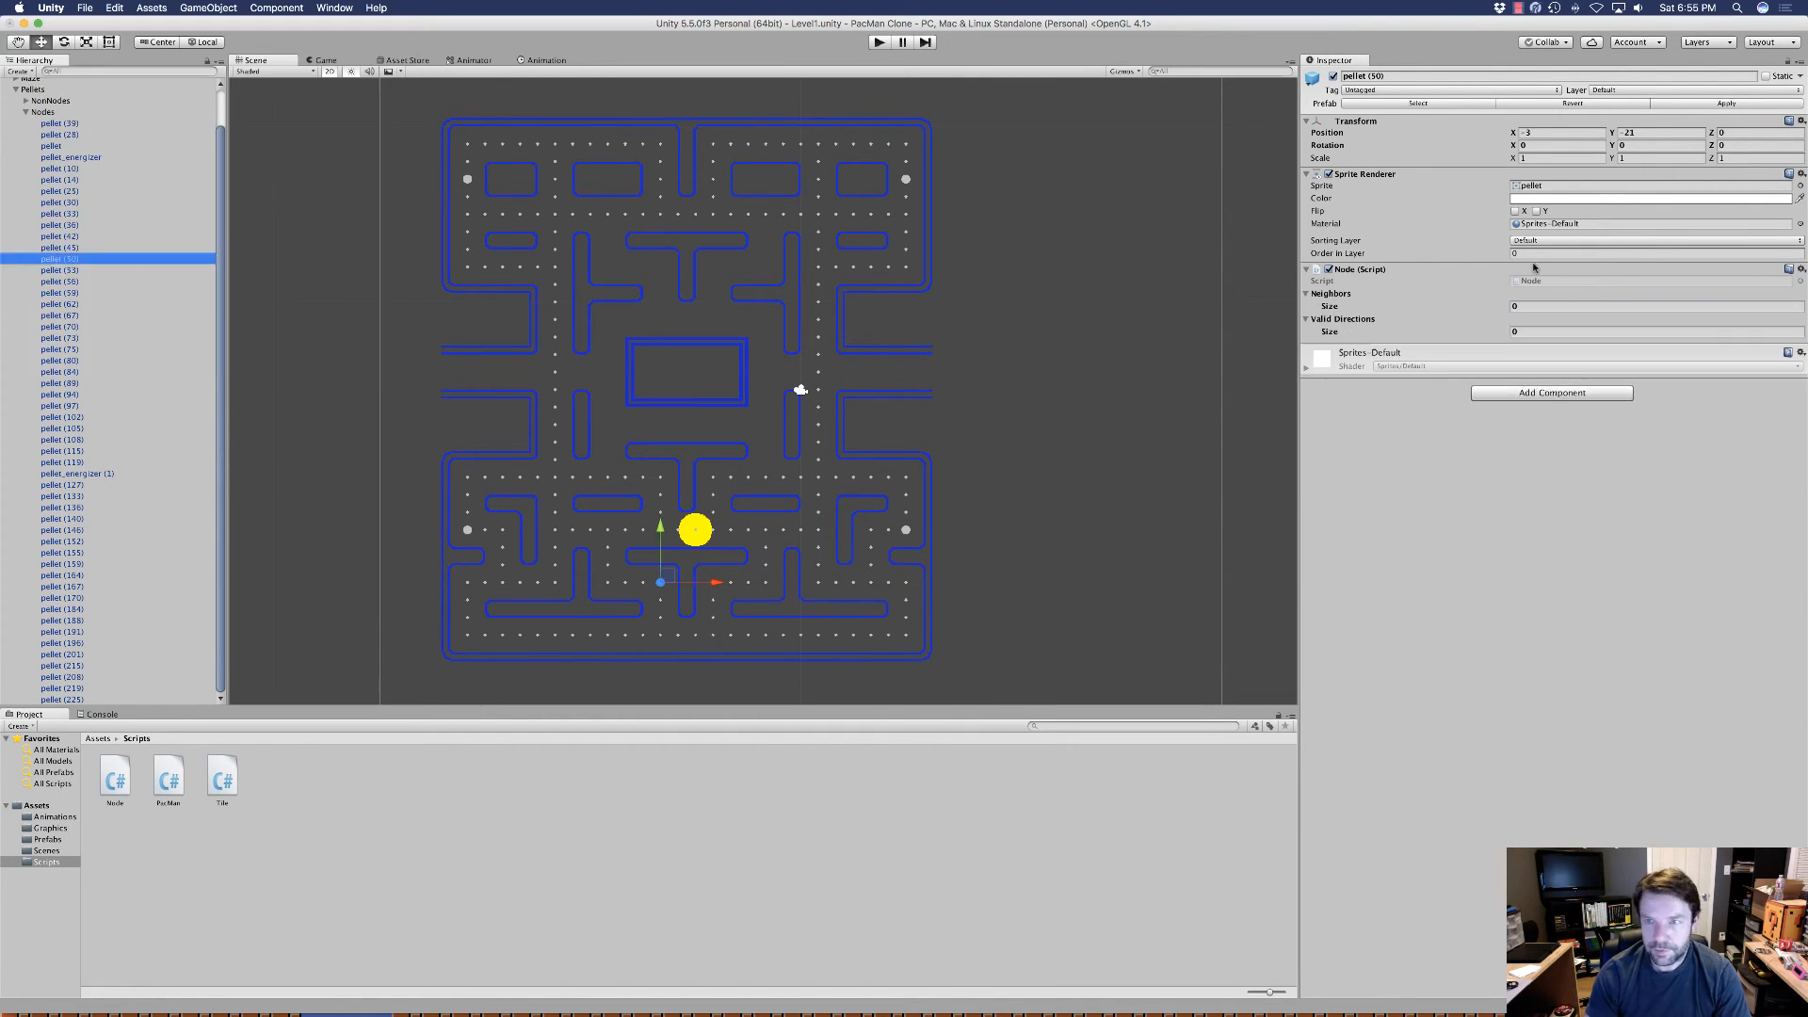
key("Down")
key("Down")
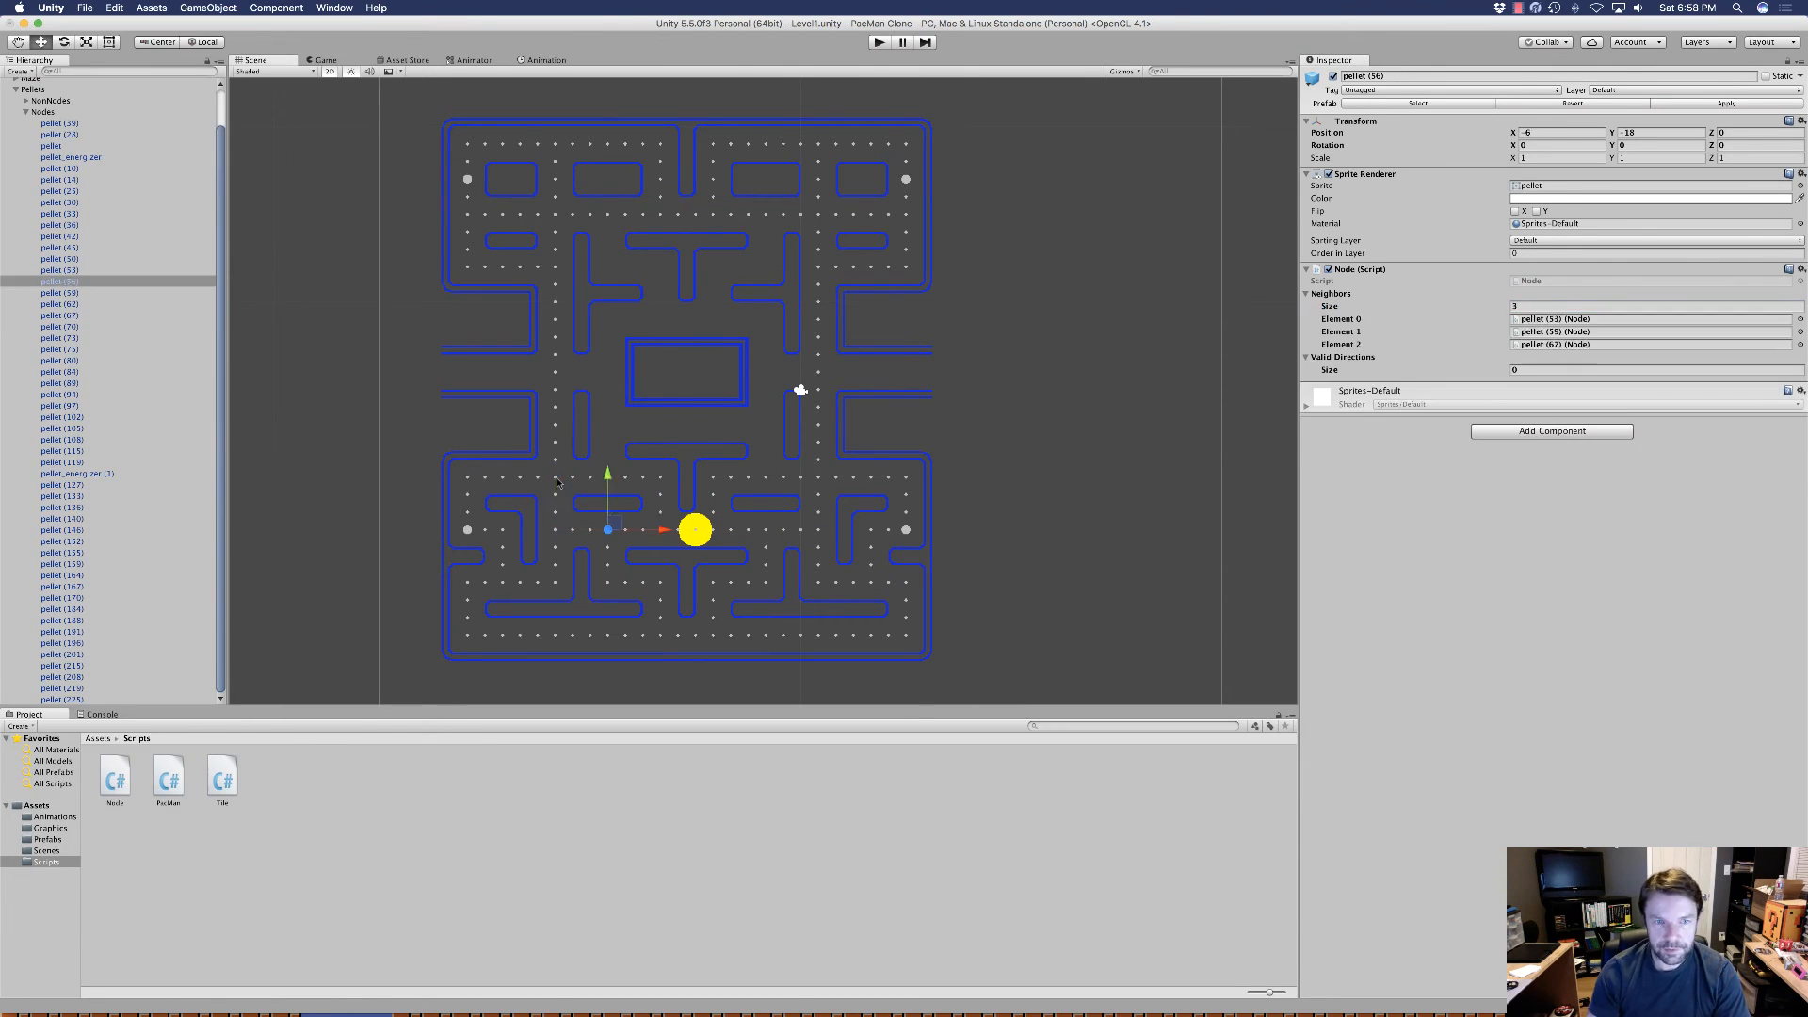
key("Down")
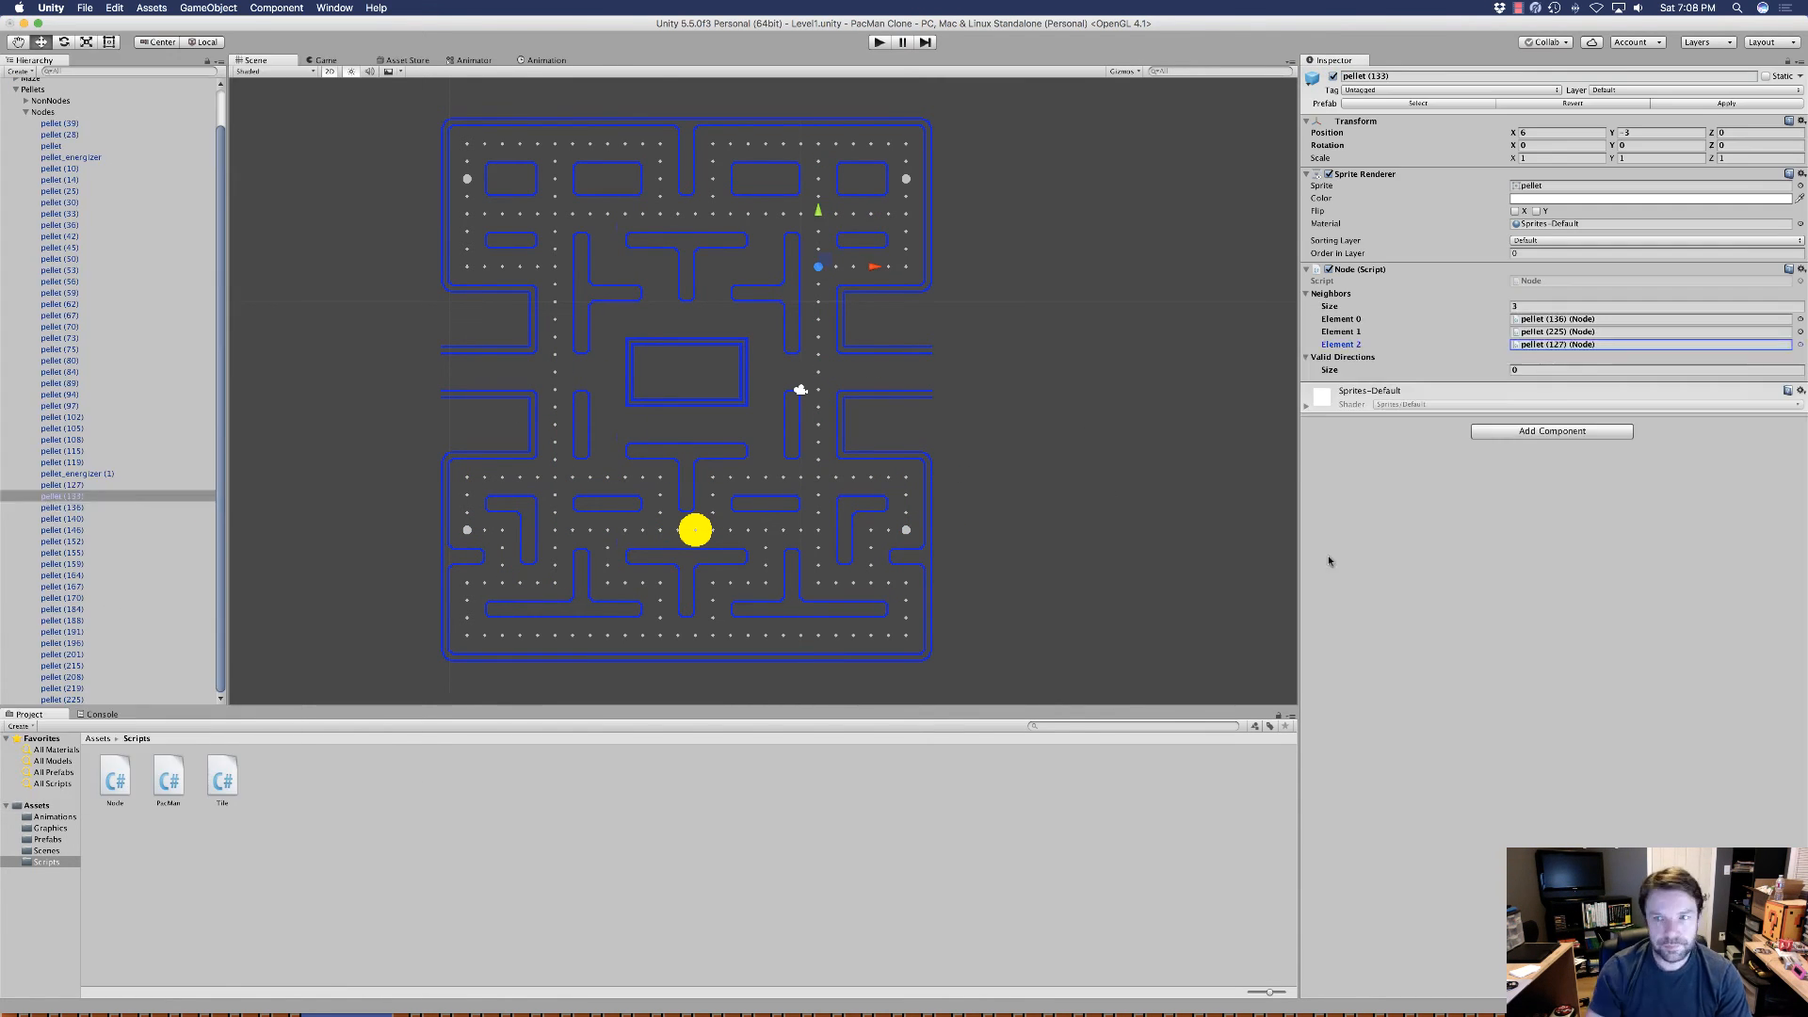
left_click(1800, 331)
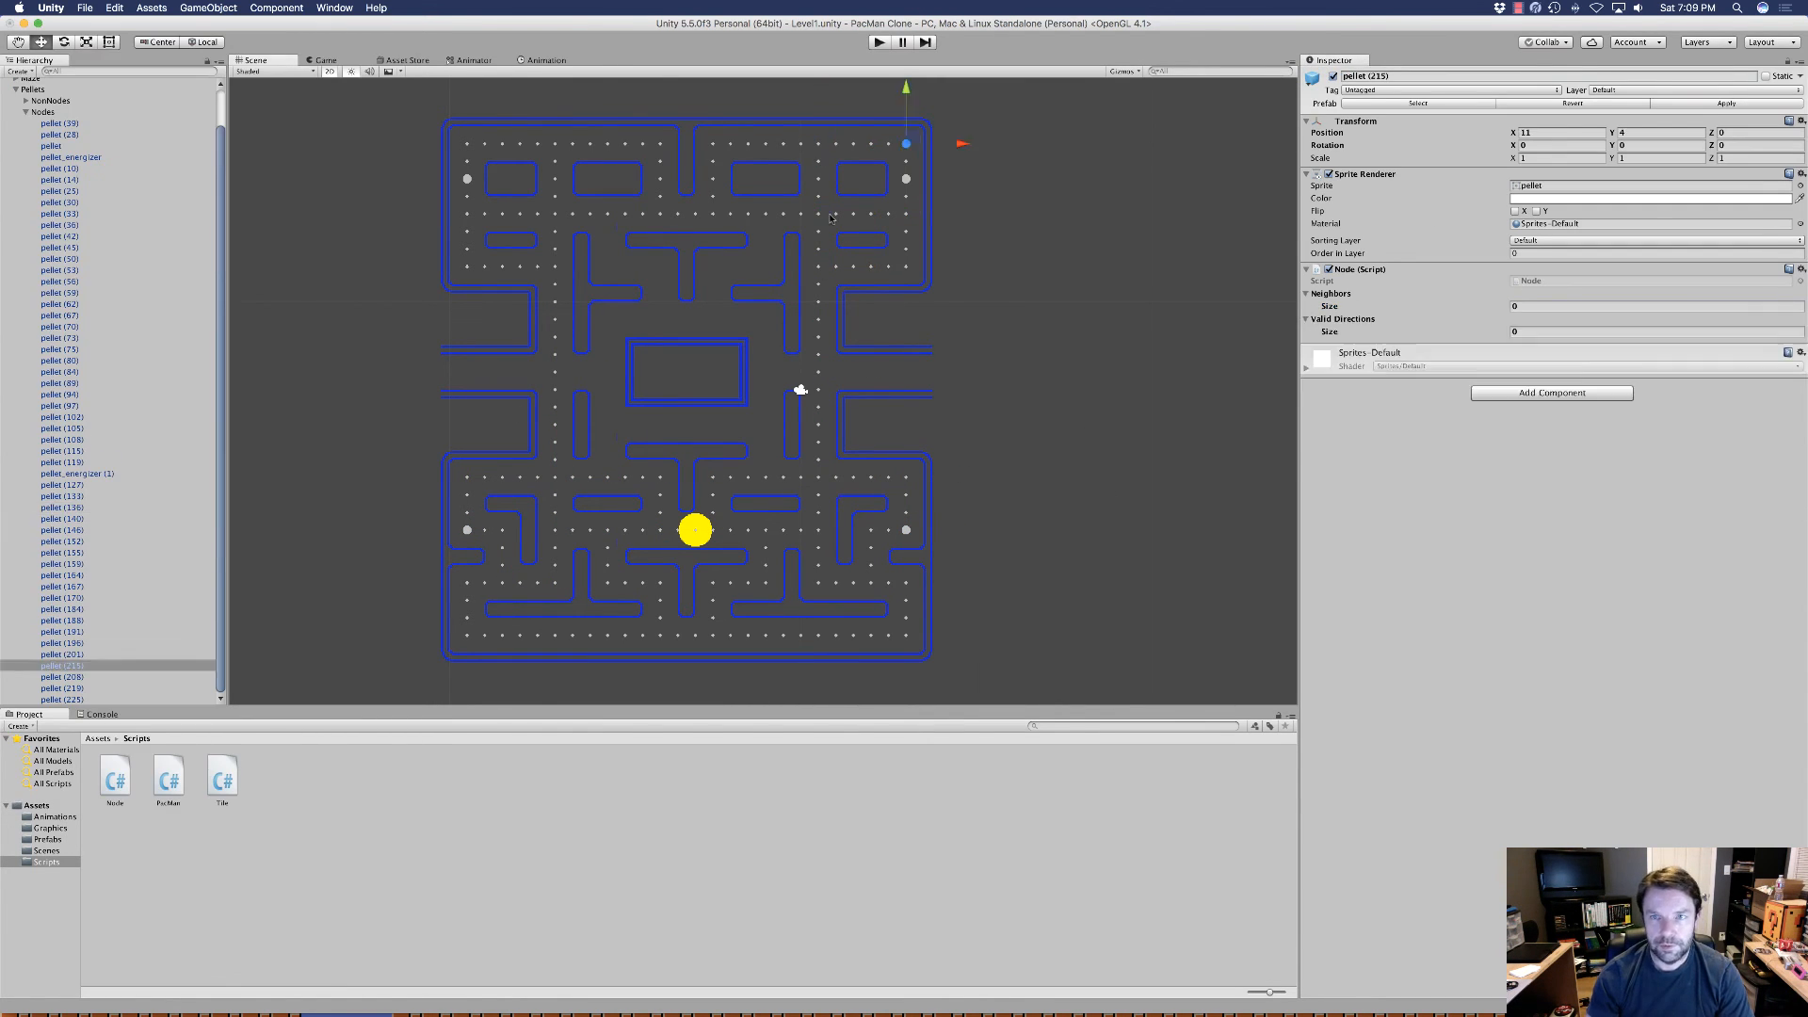
left_click(64, 498)
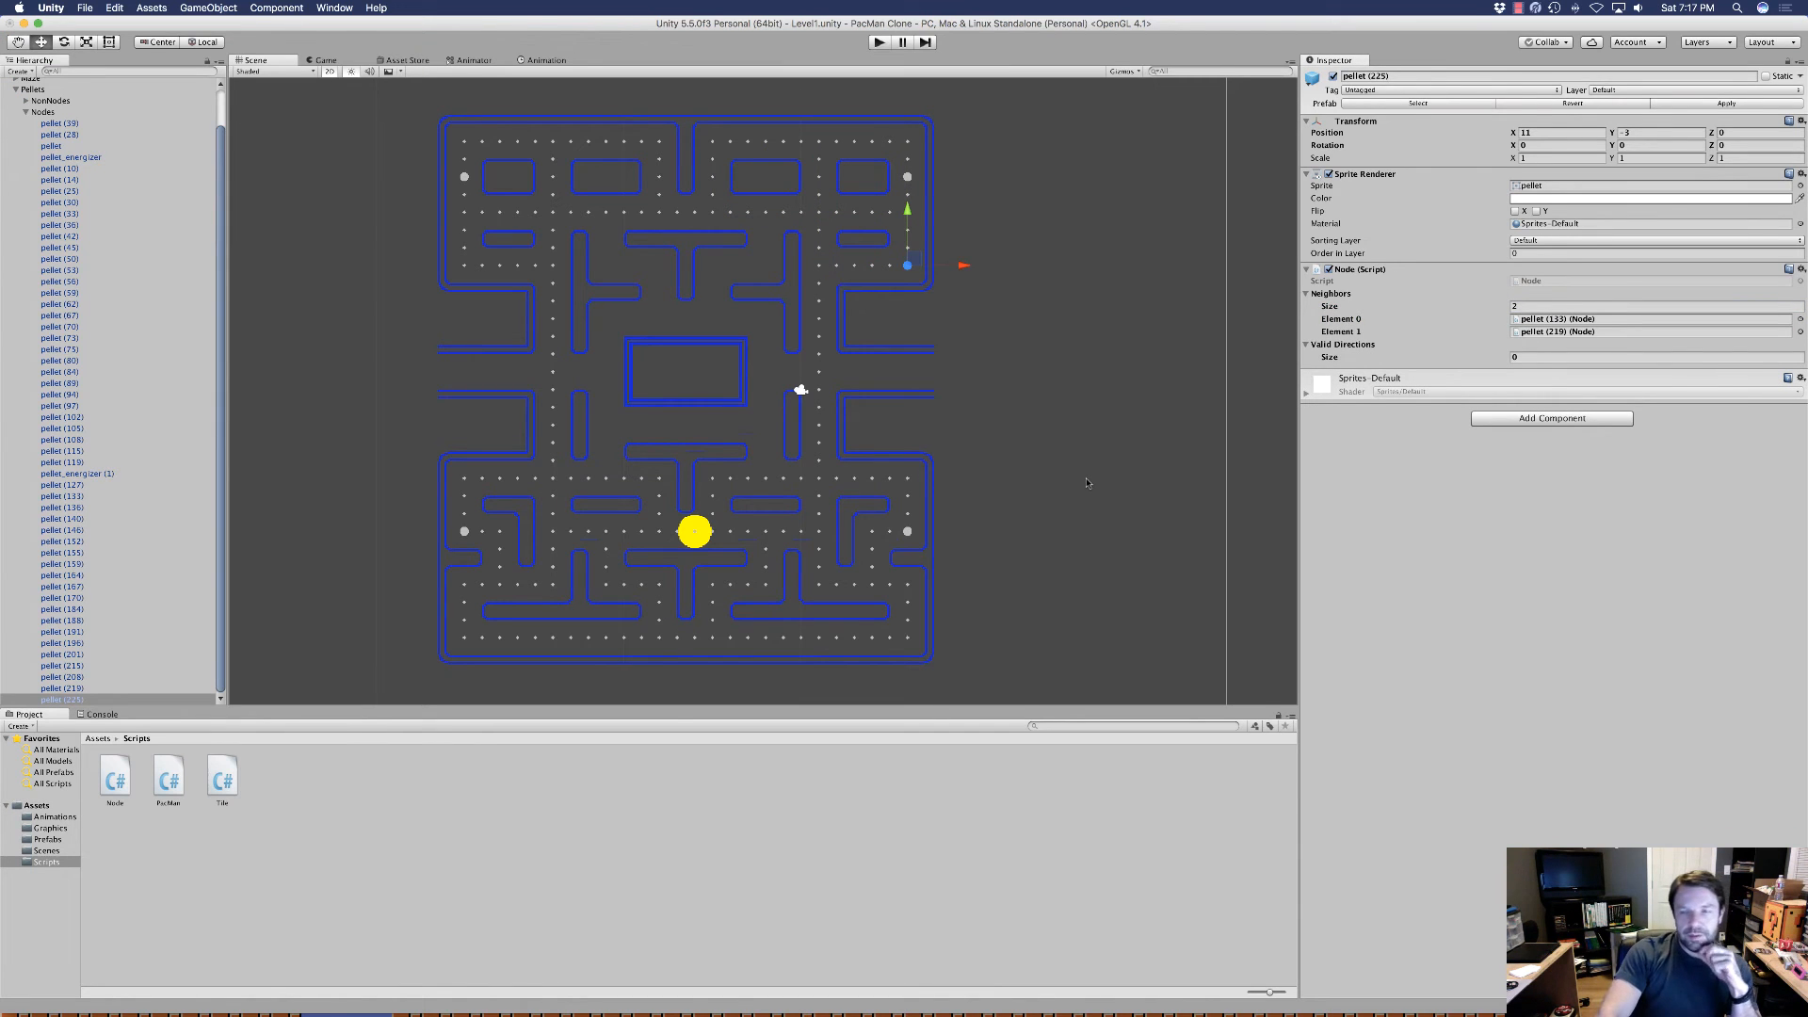
Review the Neighbors assigned to the Nodes pellets one by one, from the start of the group through pellet (225).
scroll(120, 503, "up", 3)
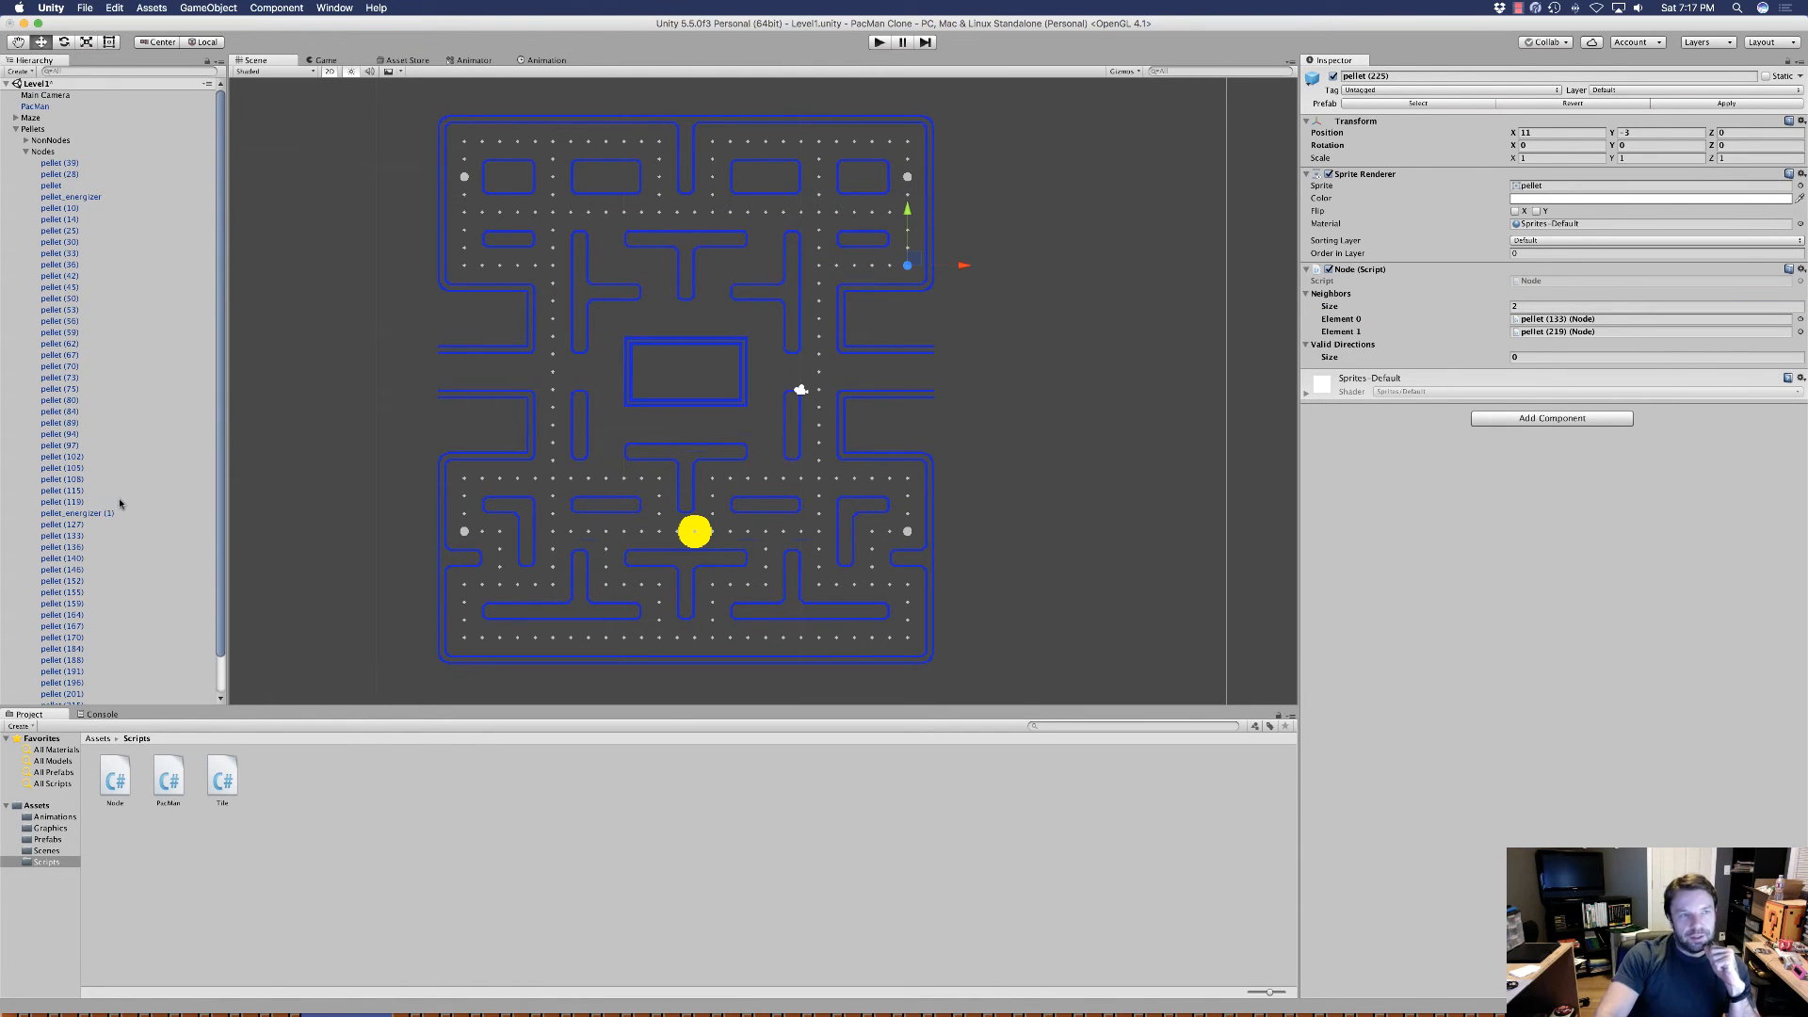
scroll(121, 504, "down", 3)
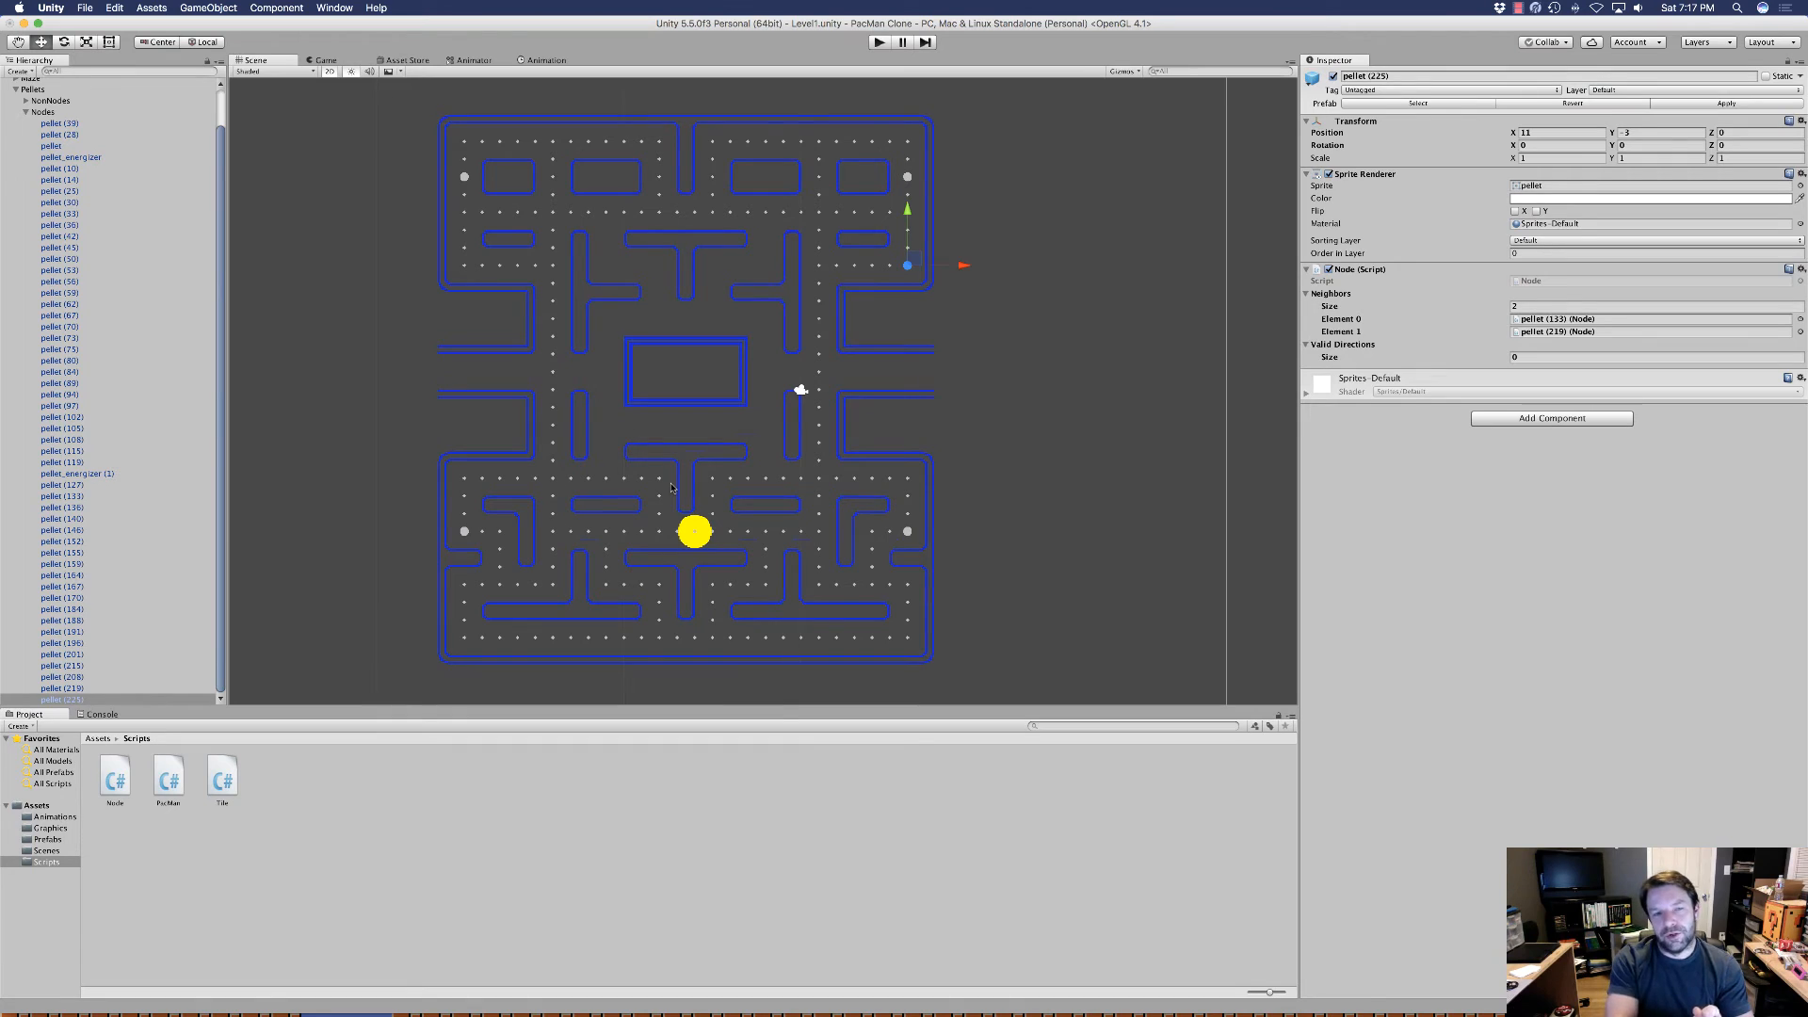
left_click(66, 134)
key("Down")
key("Down")
key("Down")
key("Down")
key("Down")
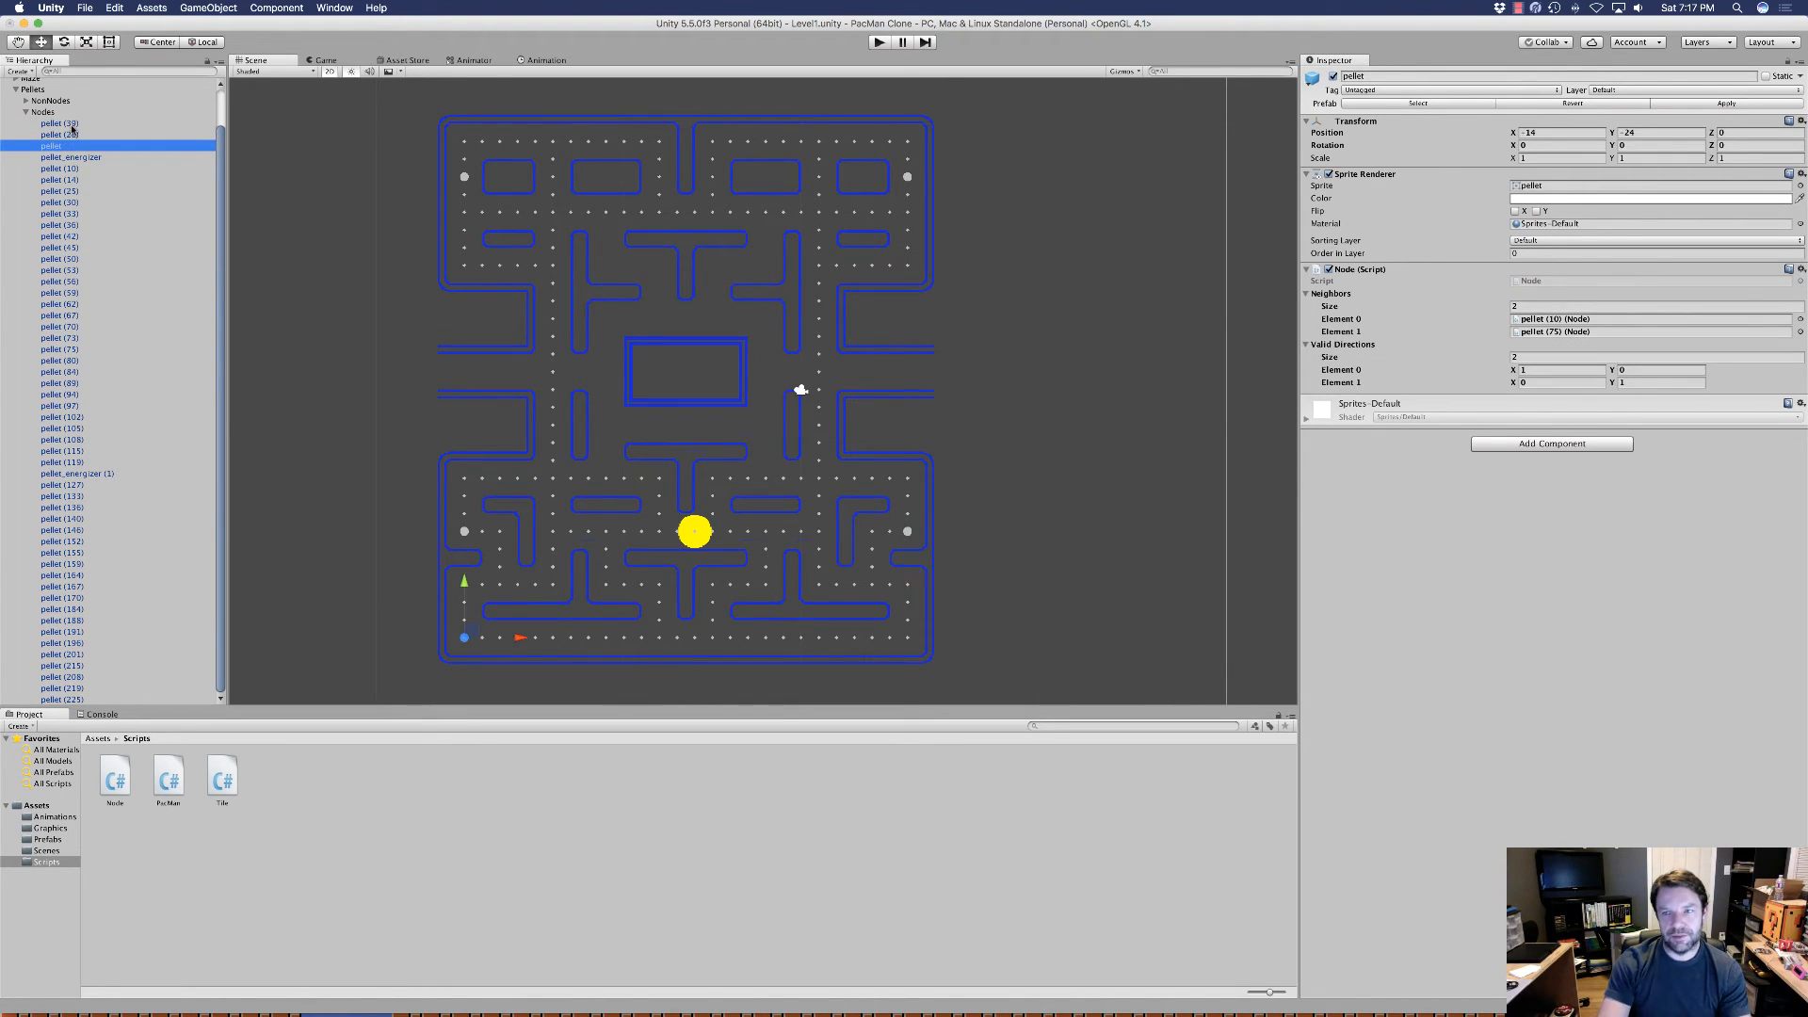
key("Down")
key("Down")
key("Down")
key("Down")
key("Down")
key("Down")
key("Down")
key("Down")
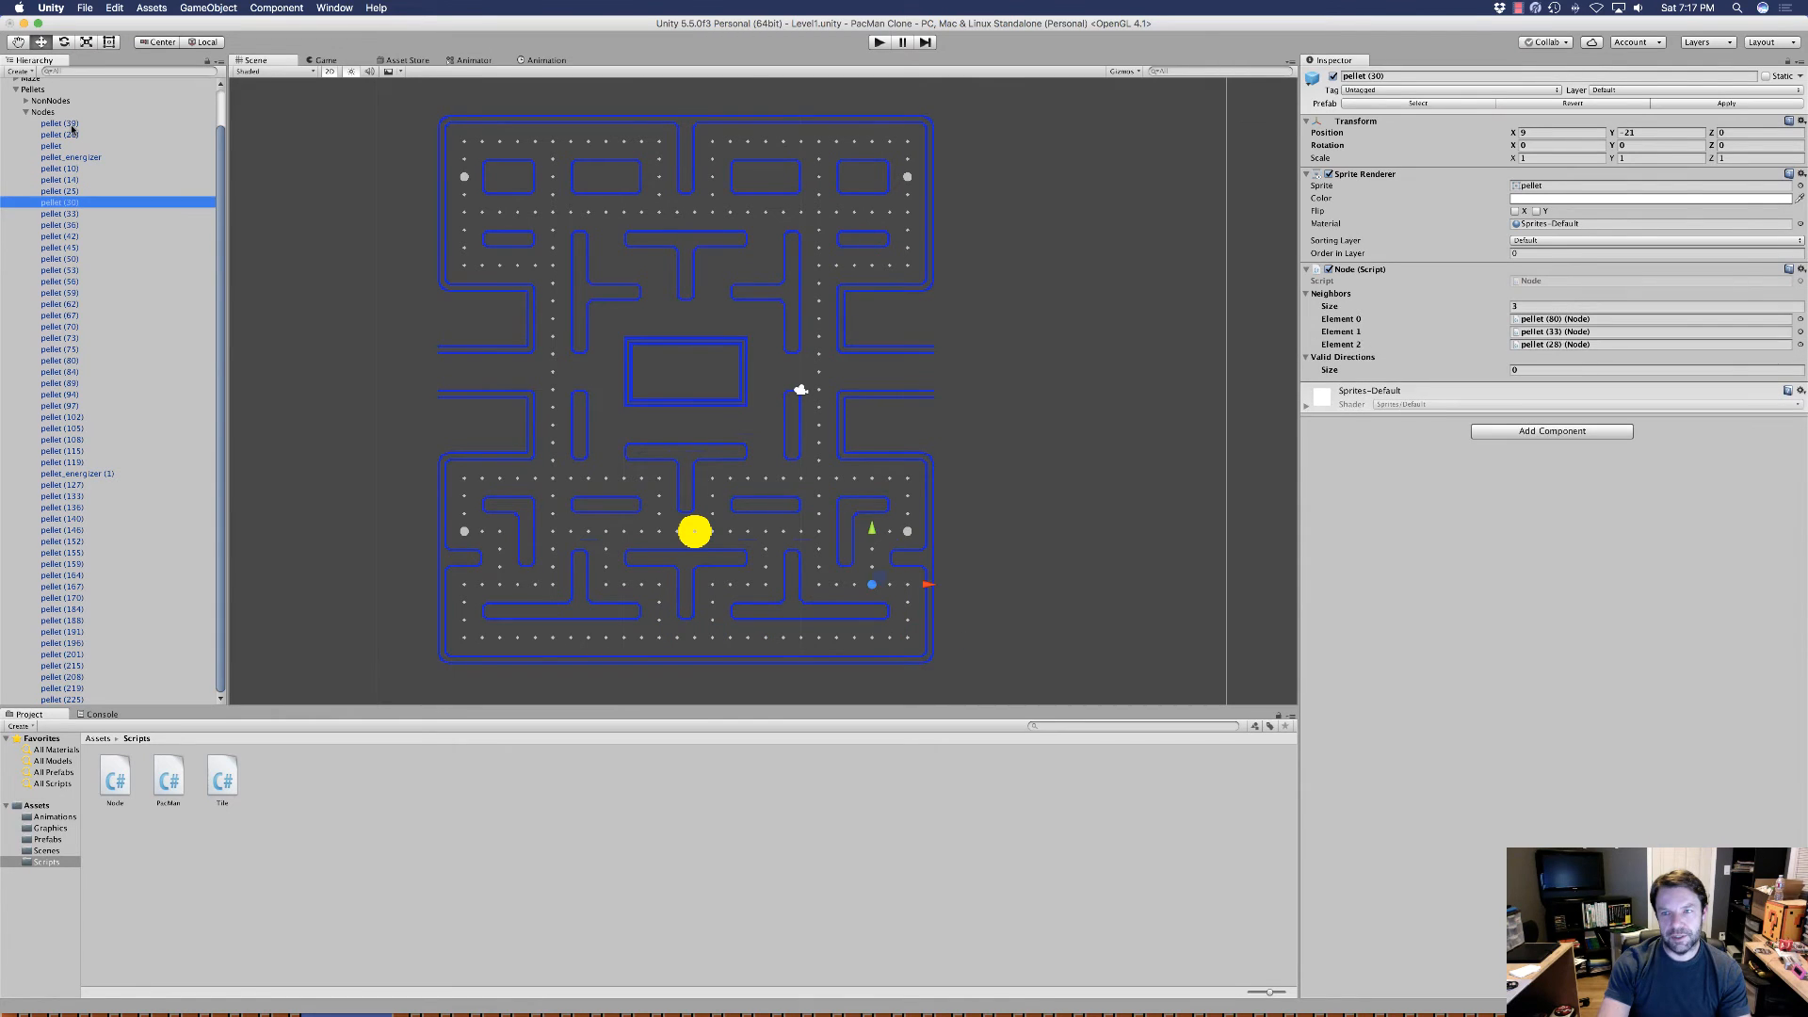
key("Down")
key("Down")
key("Down")
key("Down")
key("Down")
key("Down")
key("Down")
key("Down")
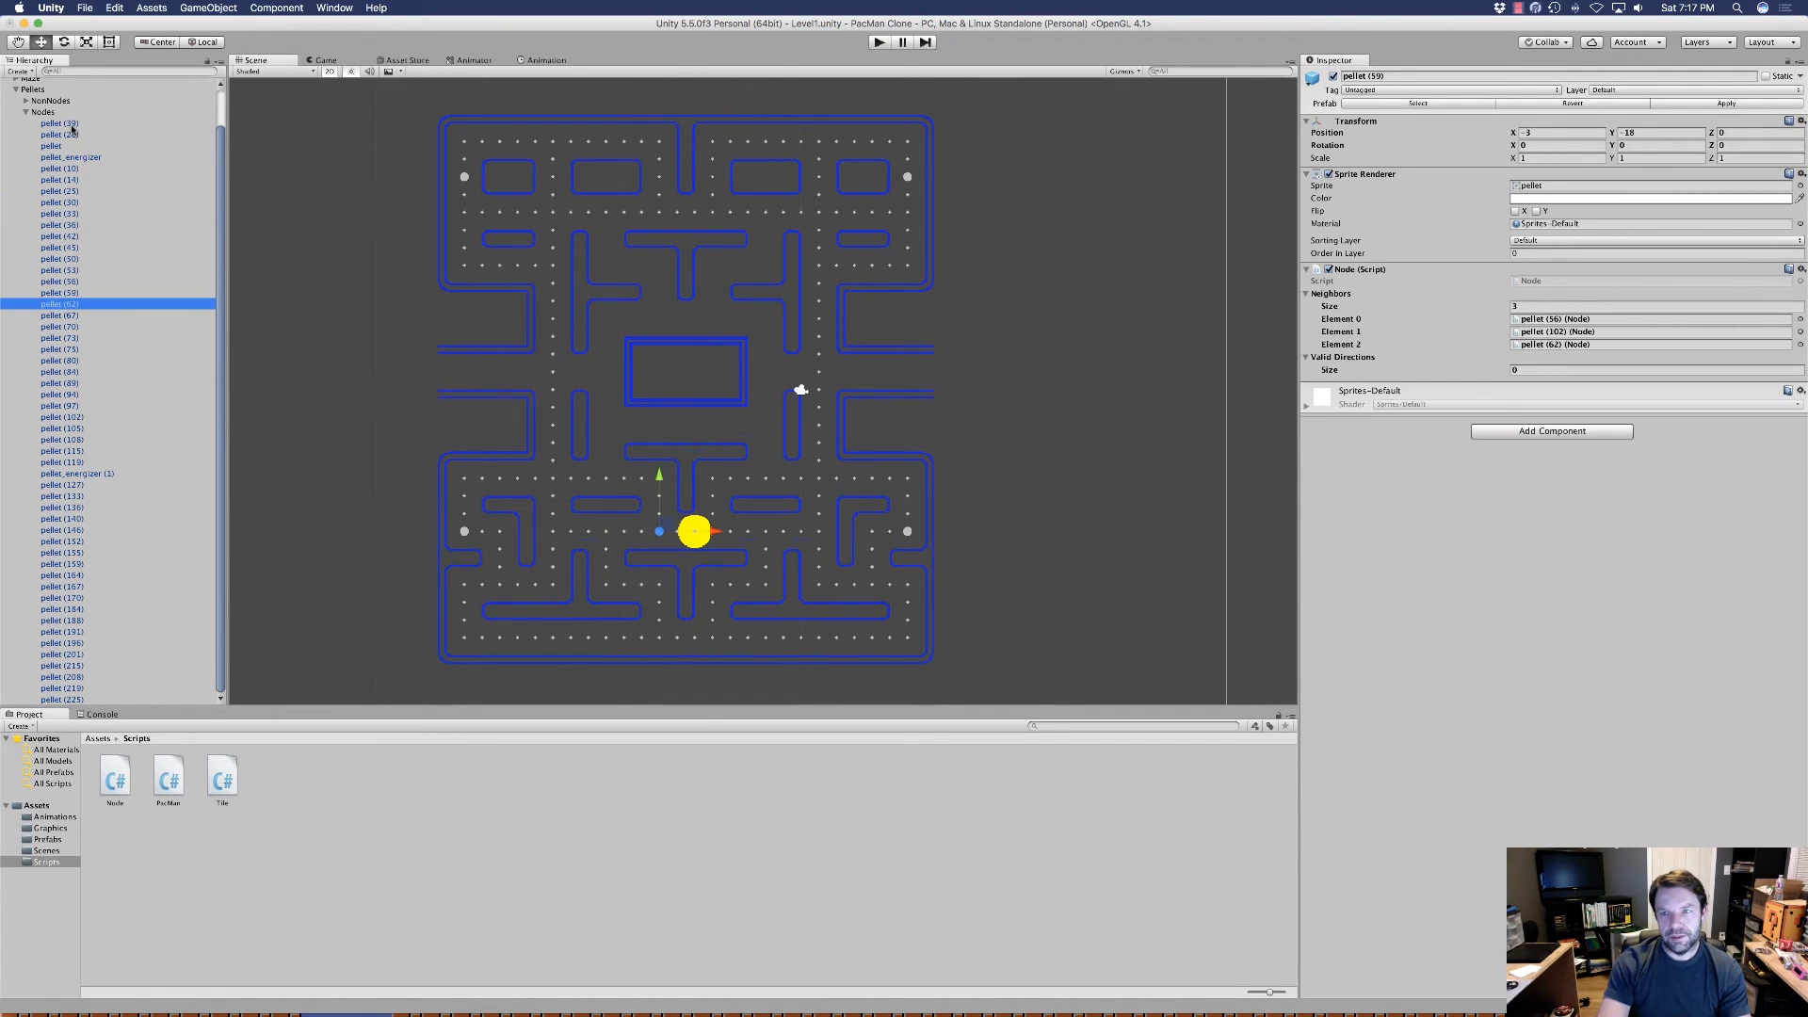
key("Down")
key("Down")
key("Down")
key("Down")
key("Down")
key("Down")
key("Down")
key("Down")
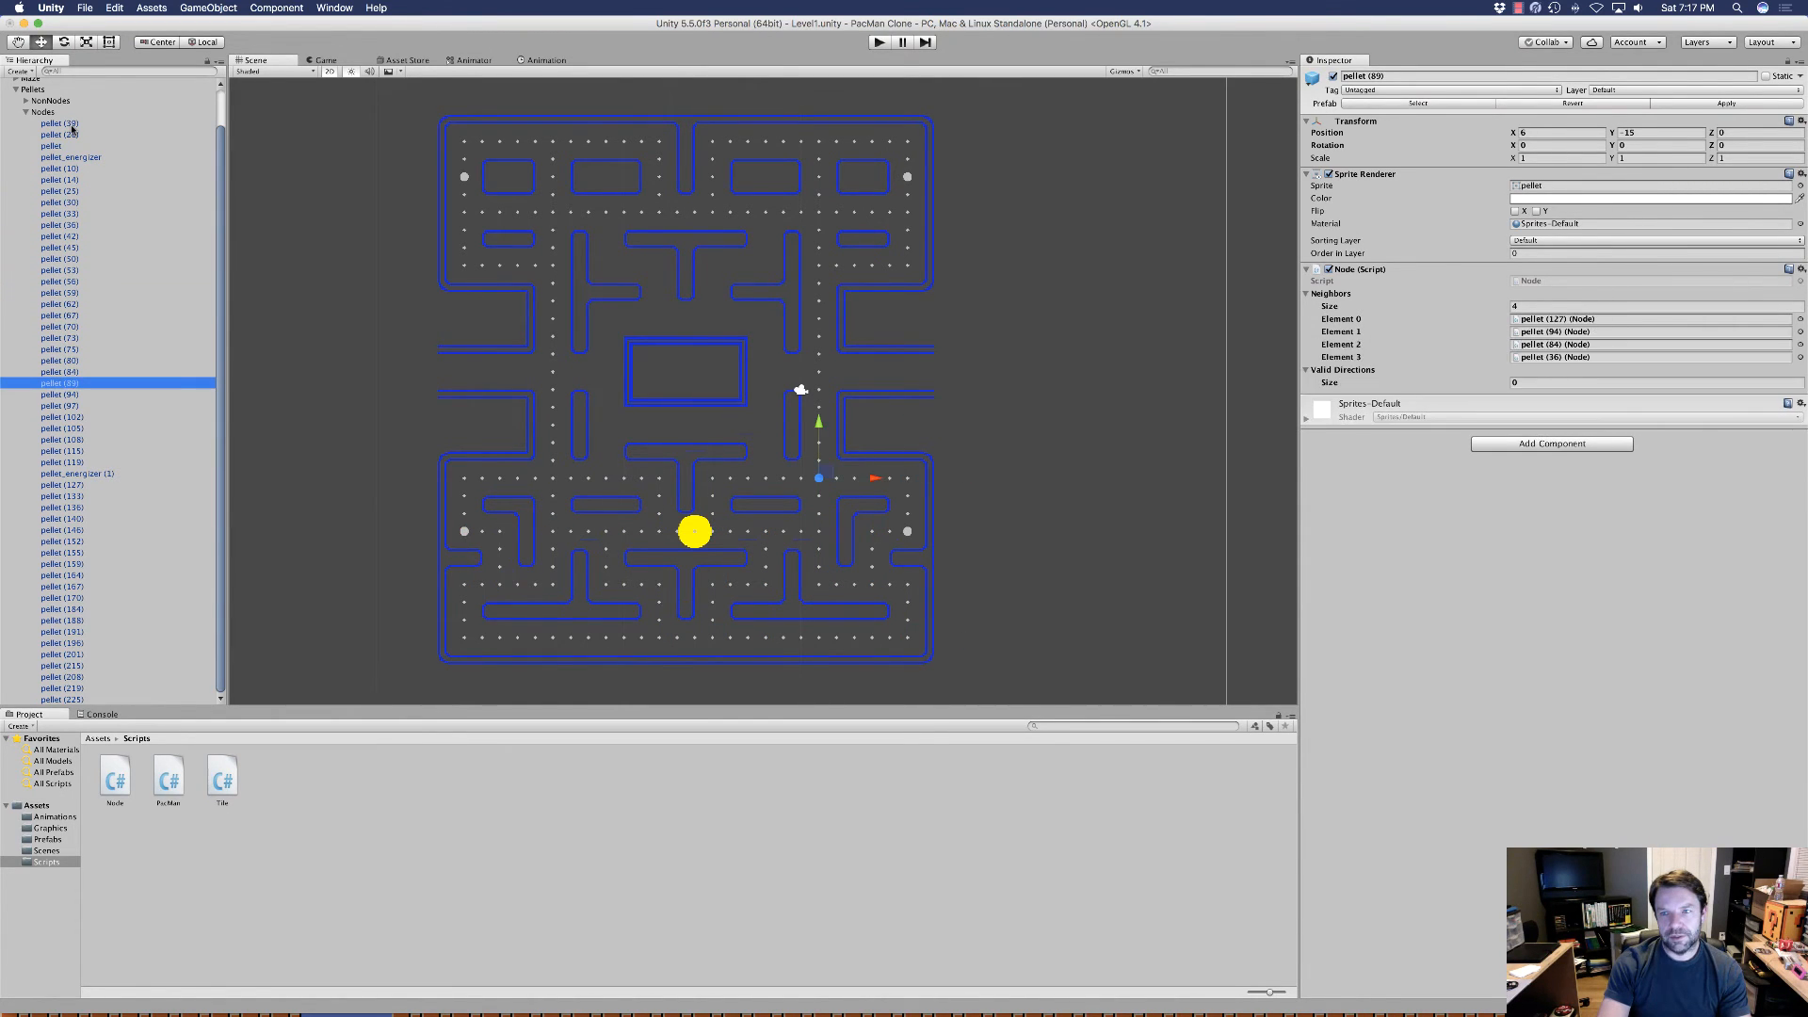
key("Down")
key("Down")
key("Down")
key("Down")
key("Down")
key("Down")
key("Down")
key("Down")
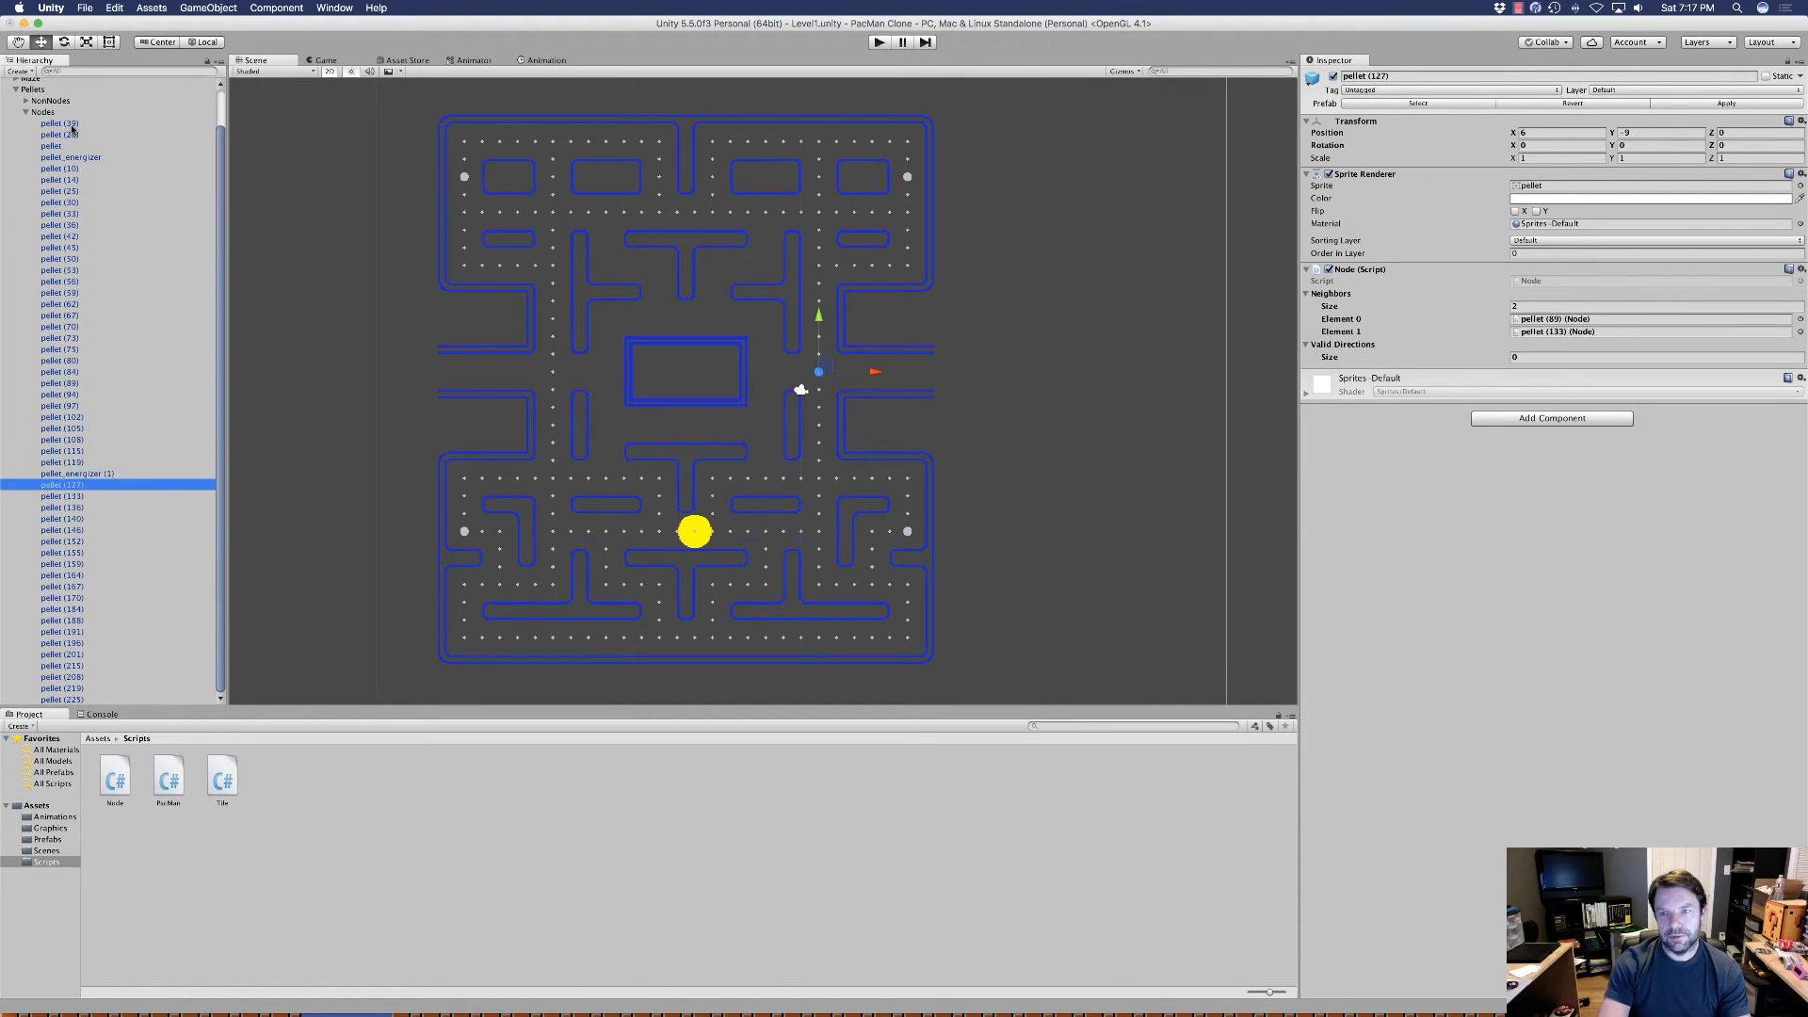
key("Down")
key("Down")
key("Down")
key("Down")
key("Down")
key("Down")
key("Down")
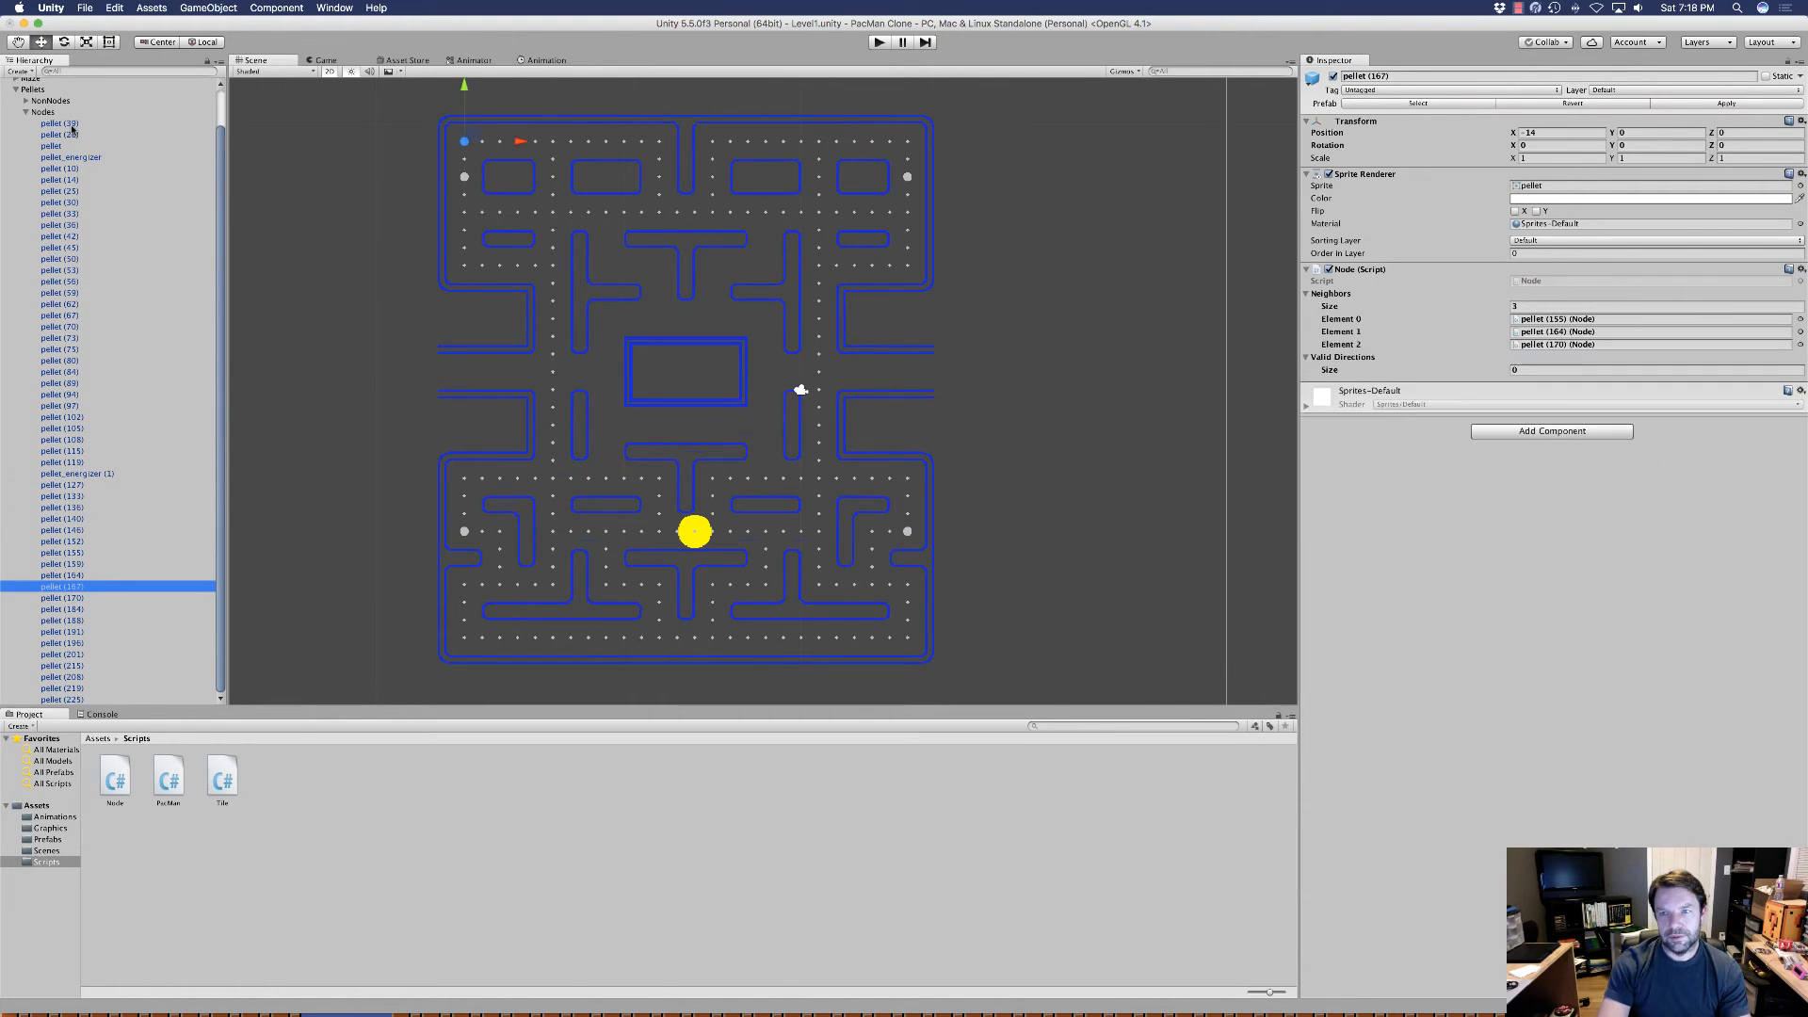
key("Down")
key("Down")
key("Down")
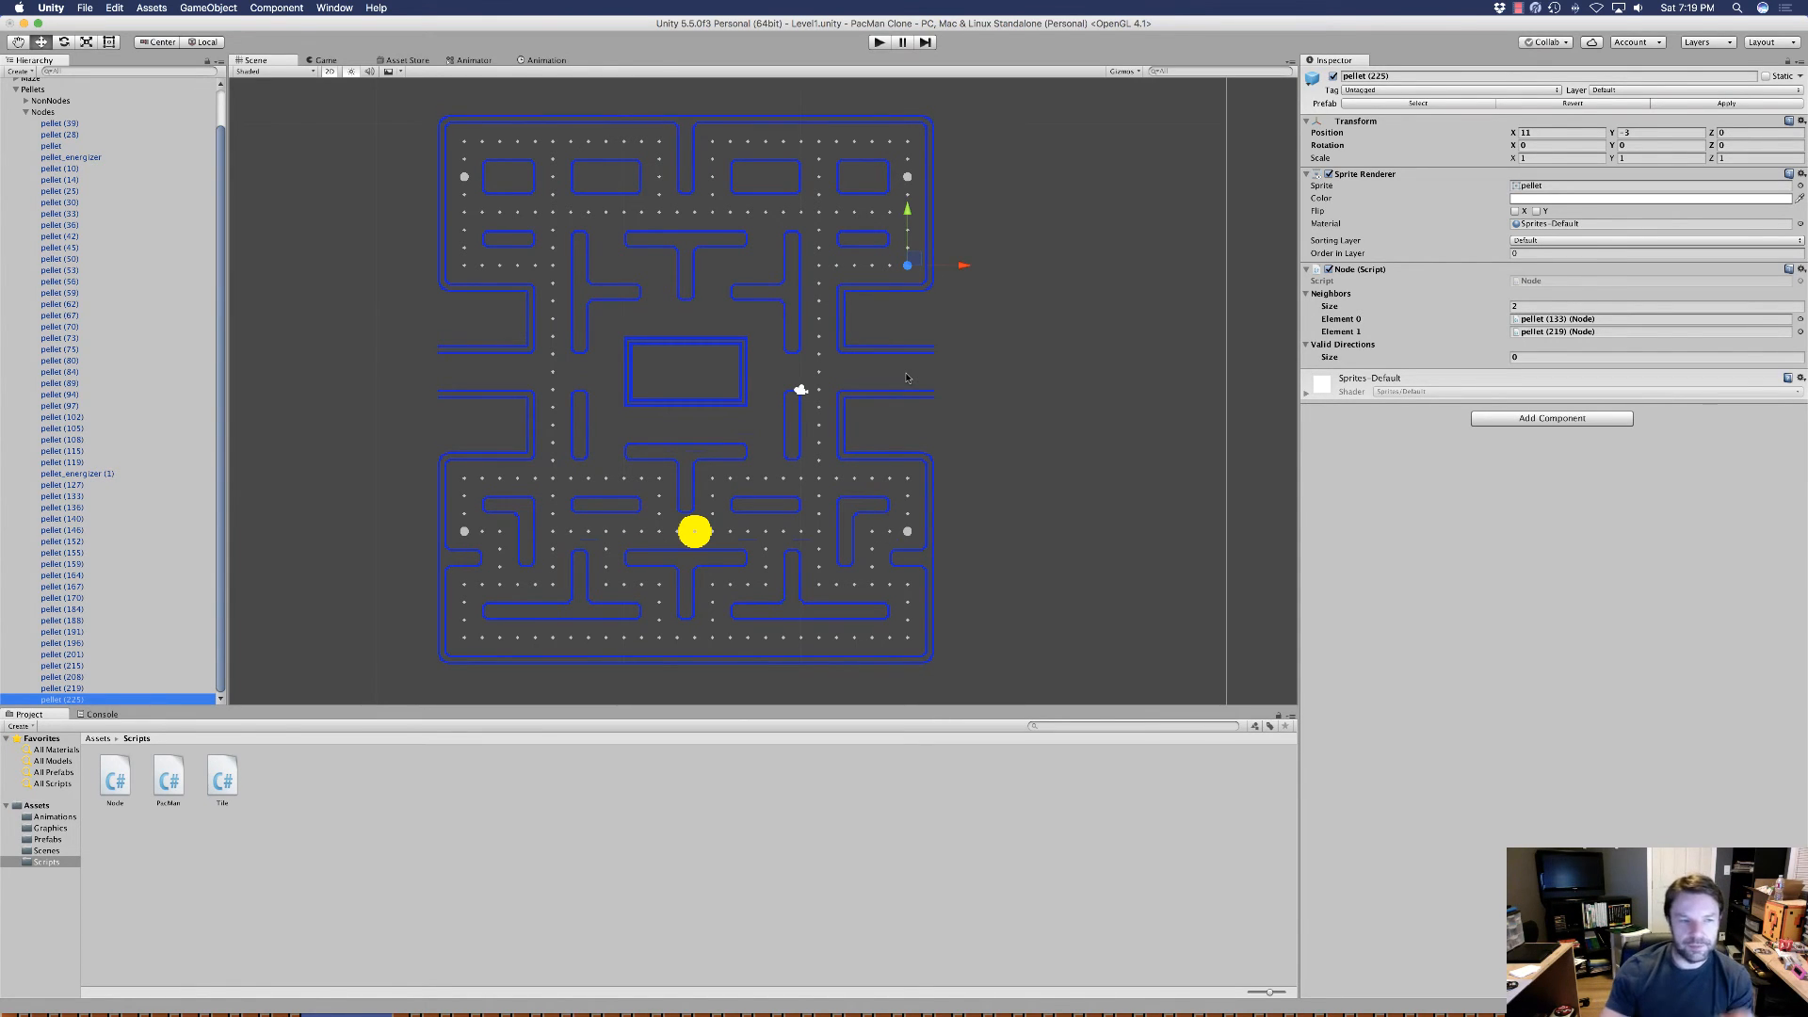
Open the Node script in MonoDevelop and add "validDirections = new Vector2[neighbors.Length];" inside Start().
double_click(114, 777)
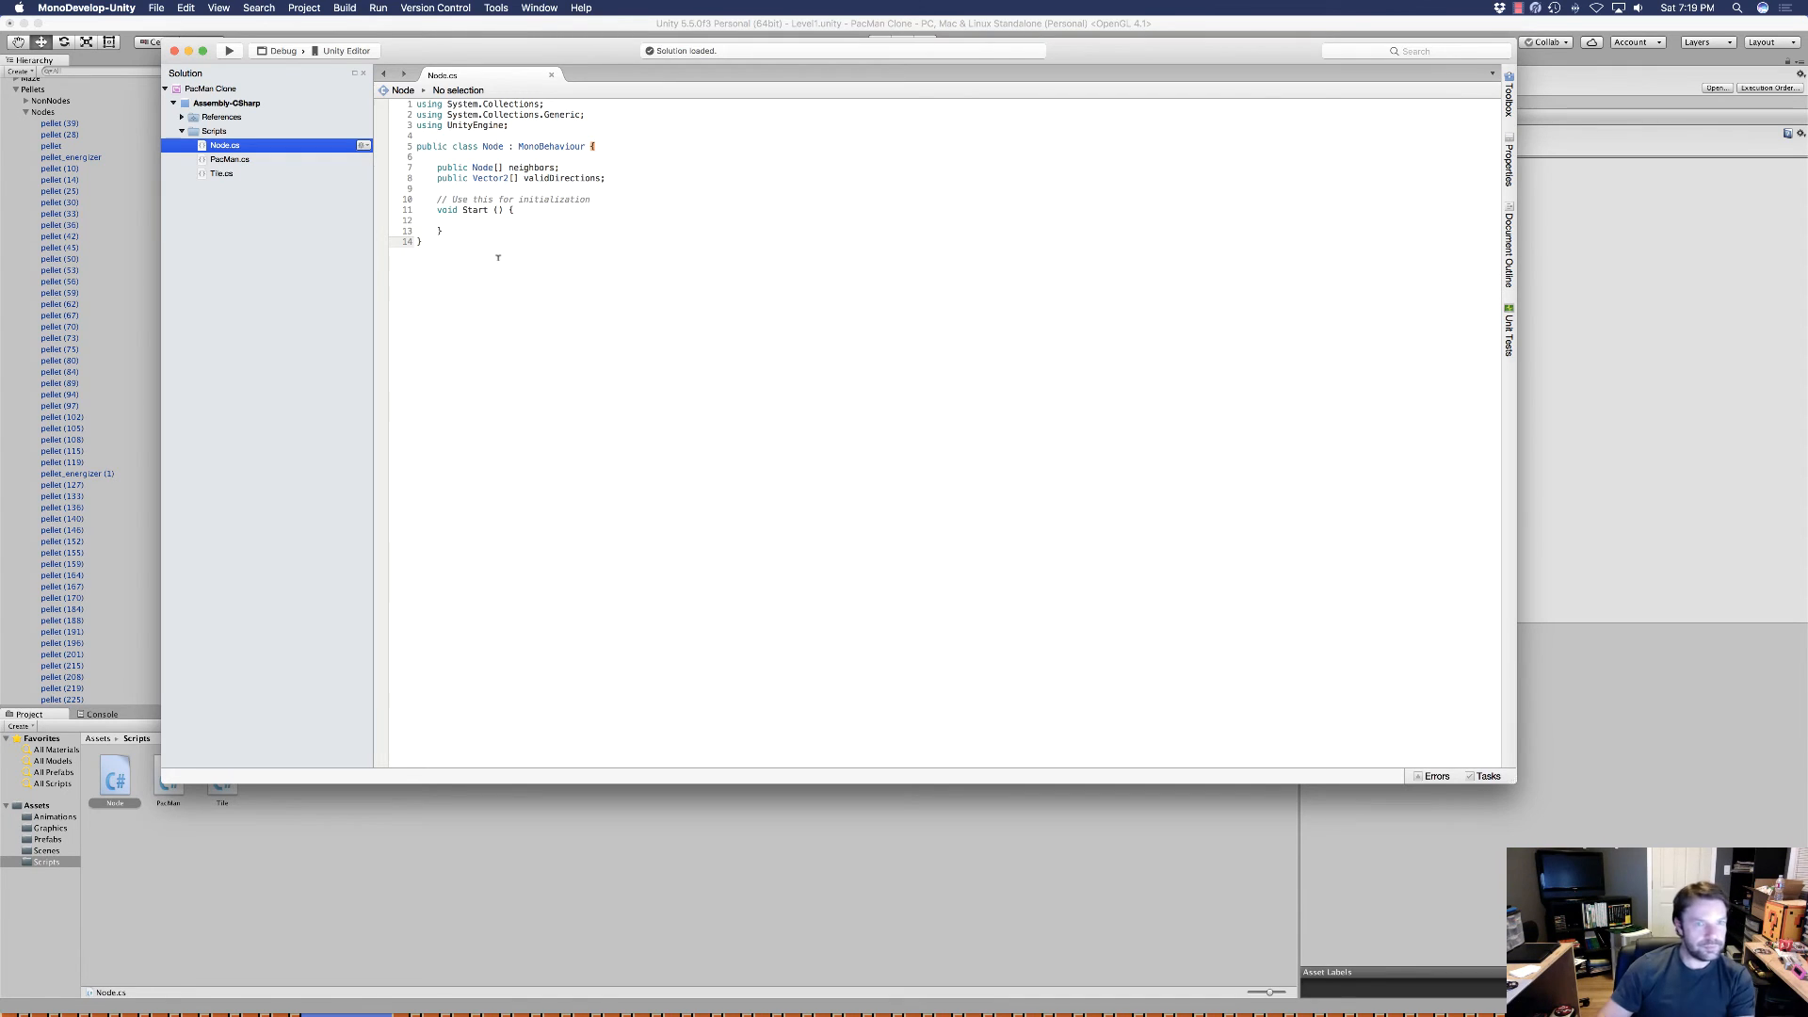
left_click(486, 215)
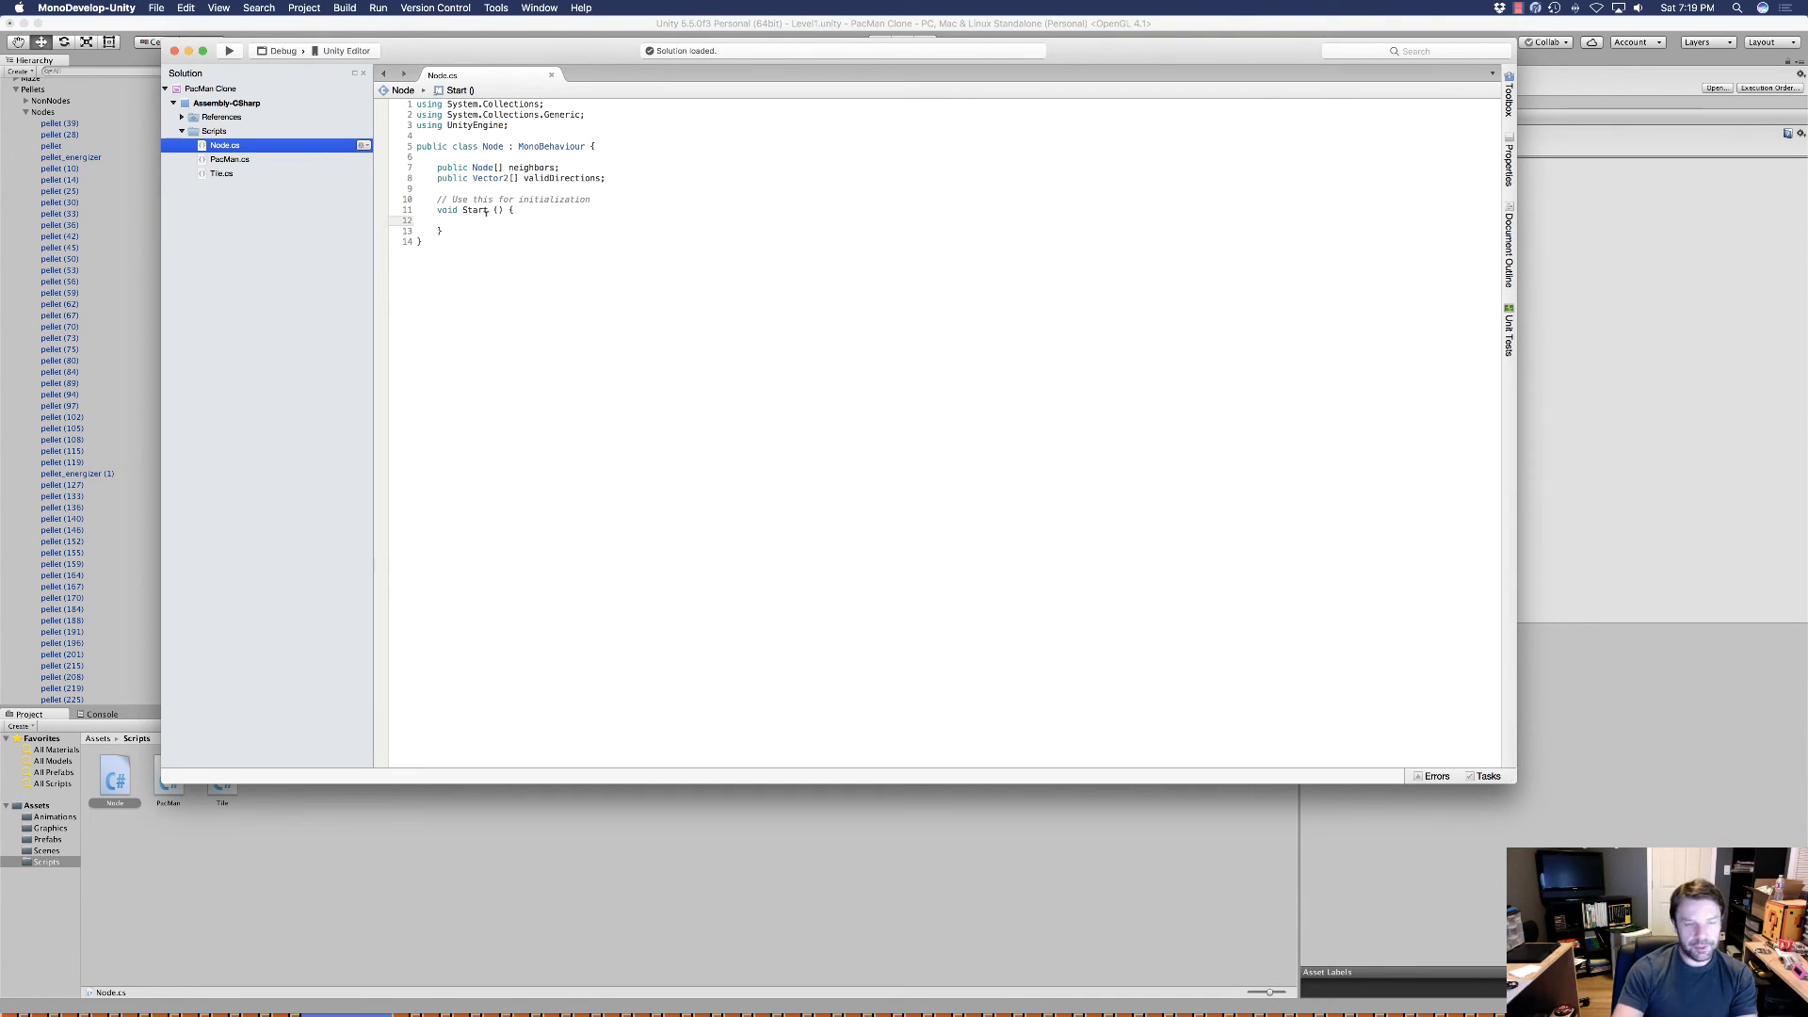
key("Return")
key("Return")
key("Up")
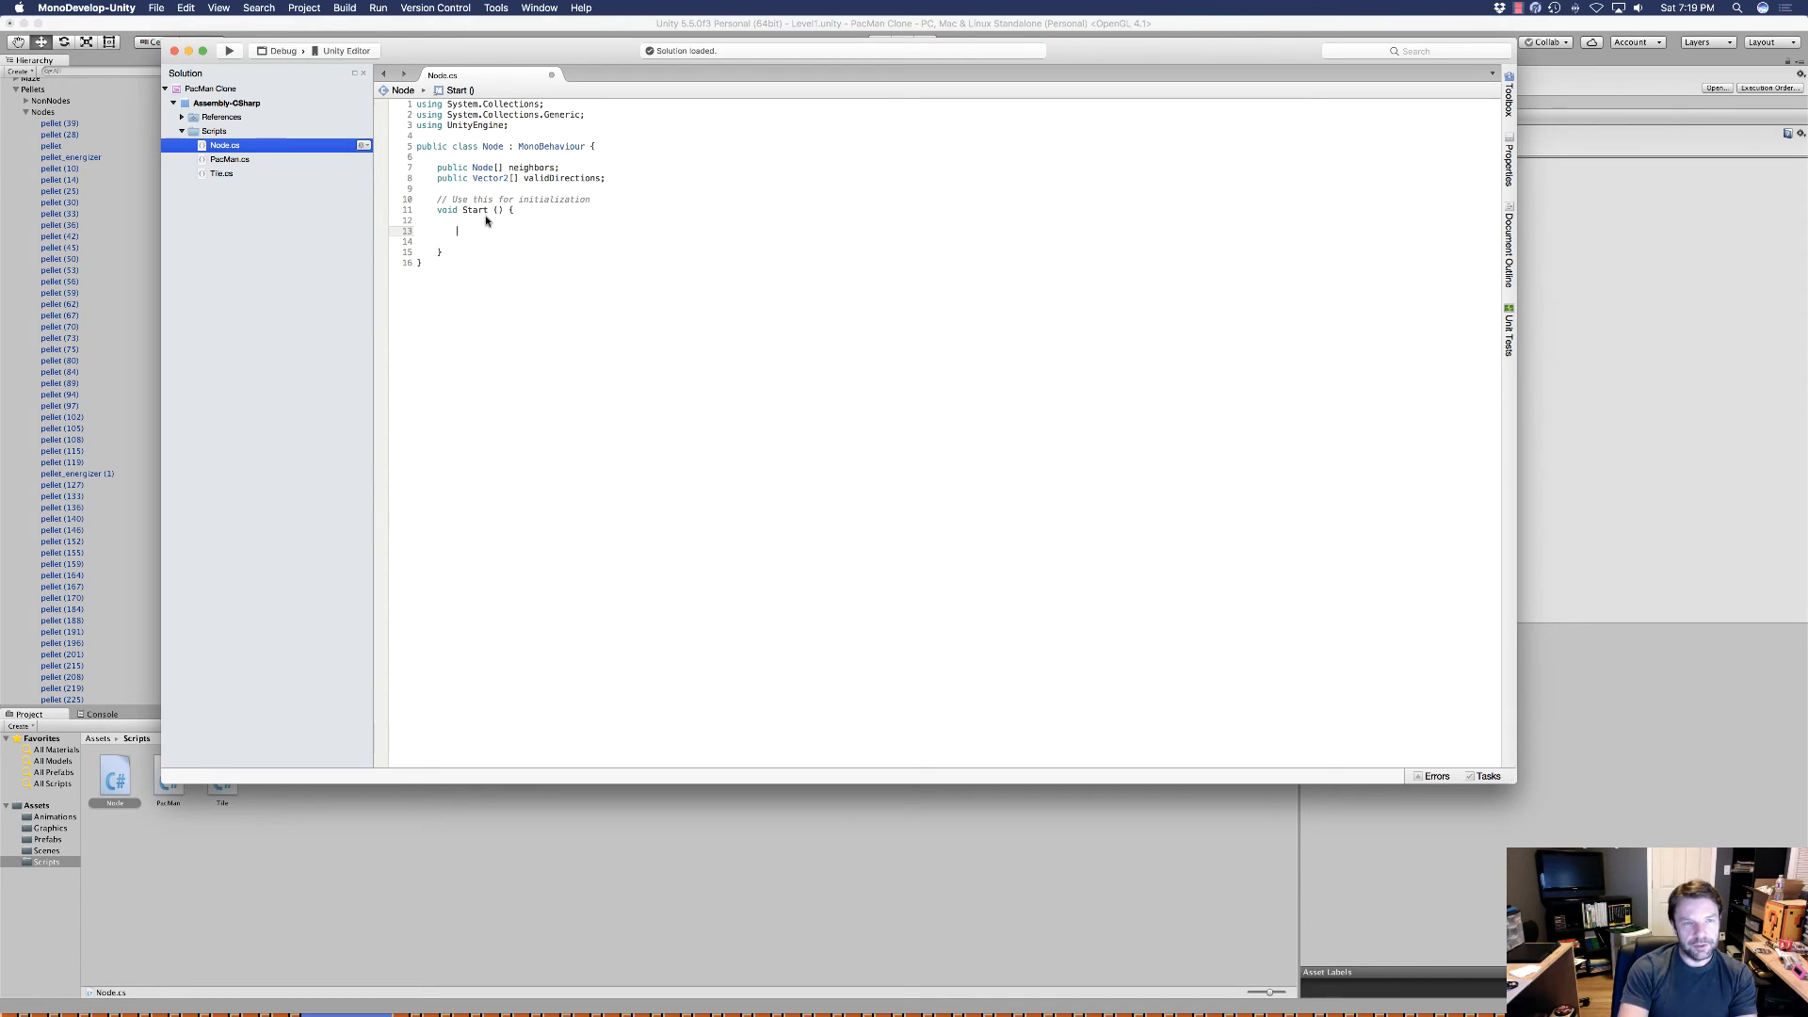
type("vali")
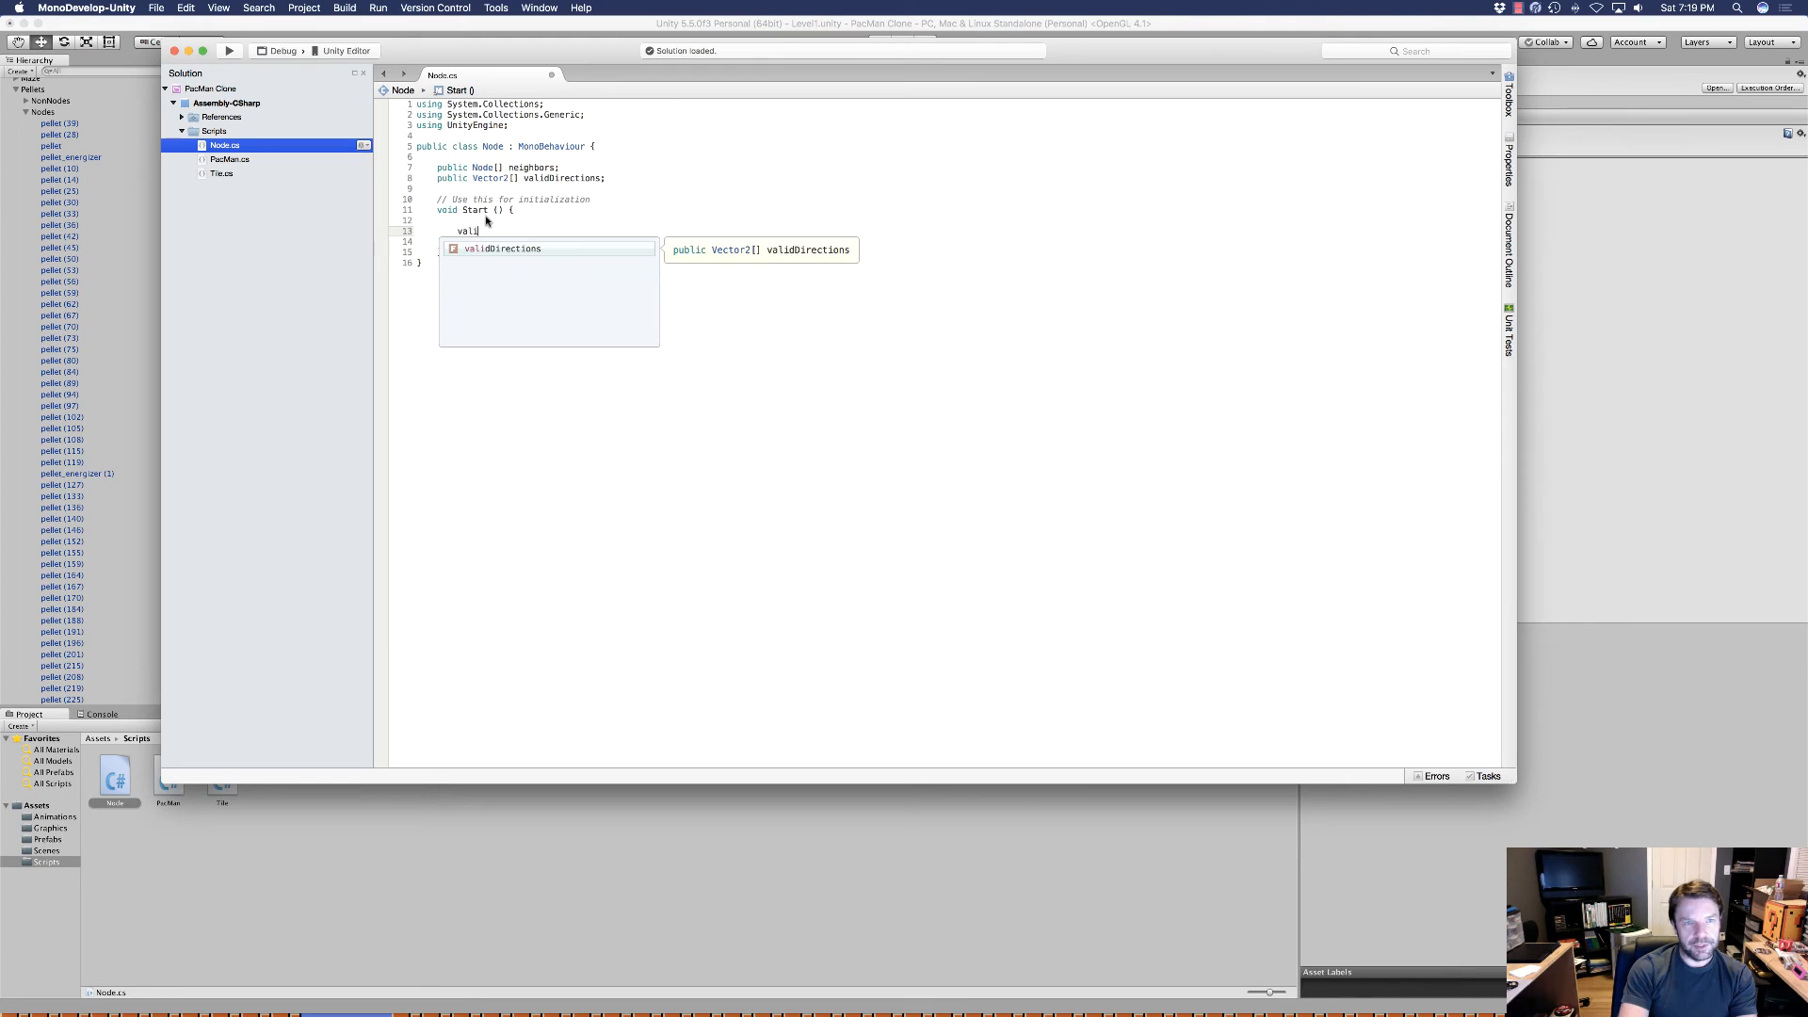
type("dDirections = n")
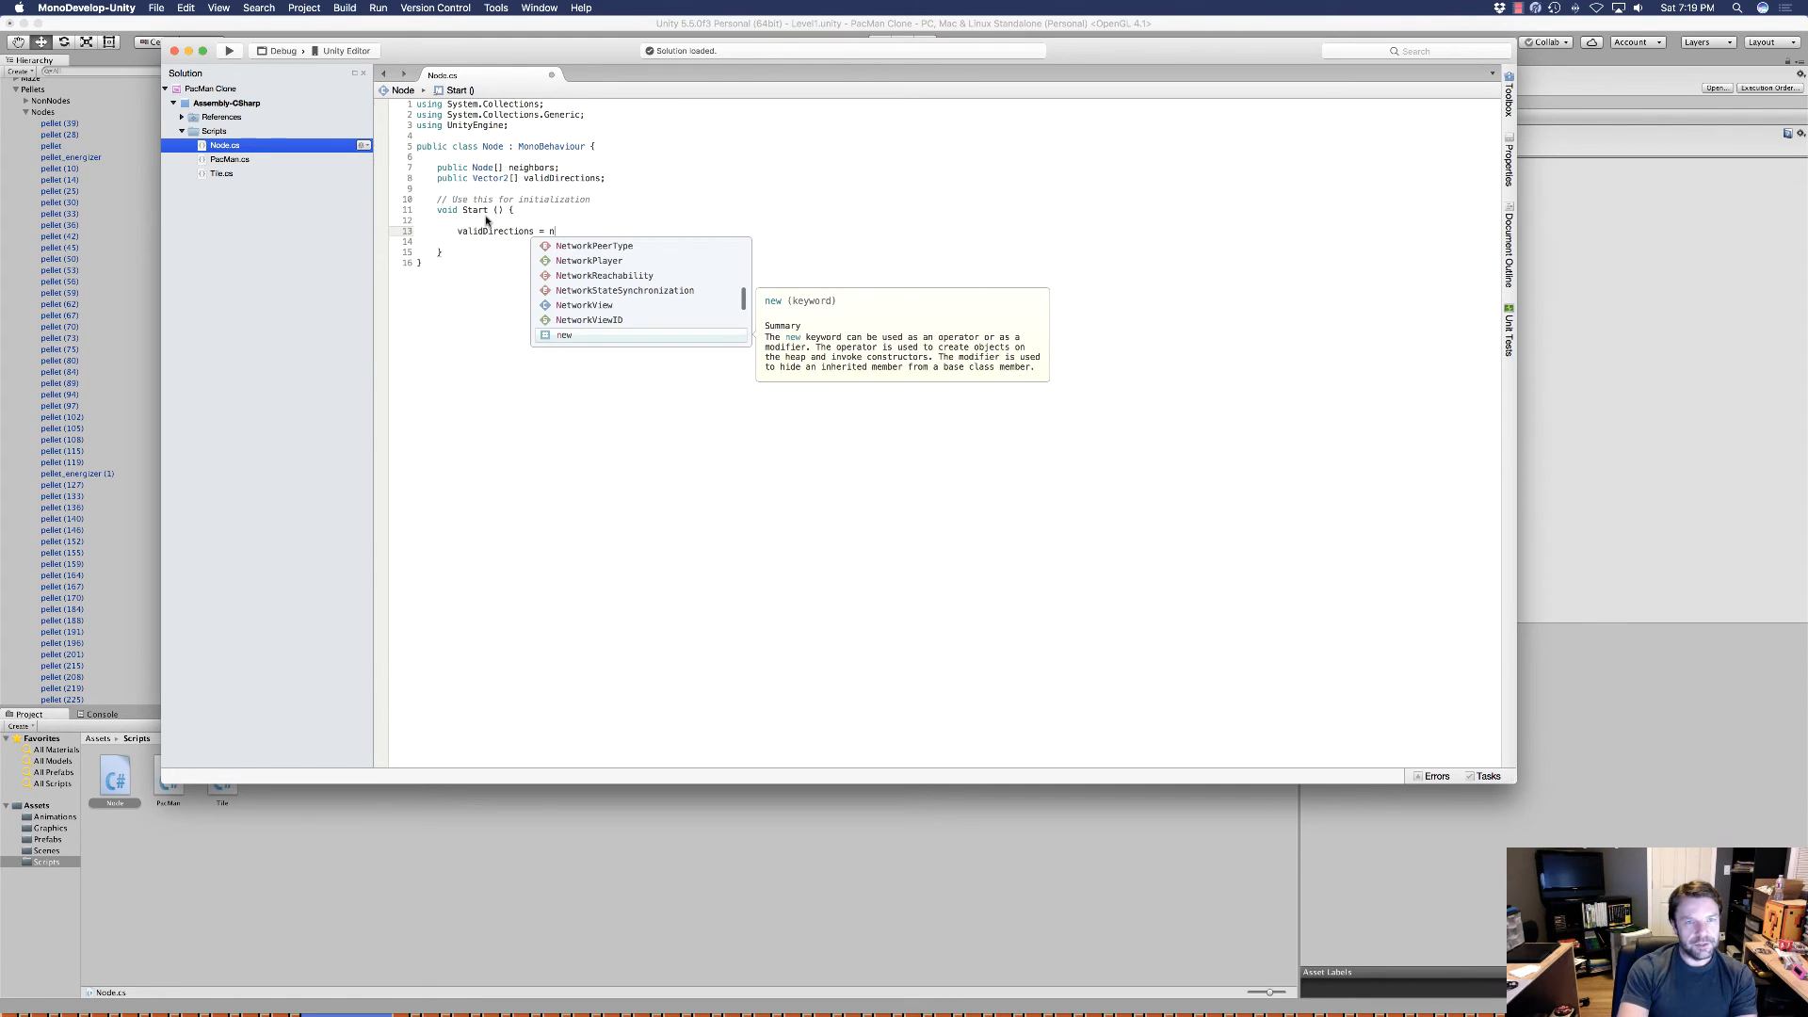
type("ew")
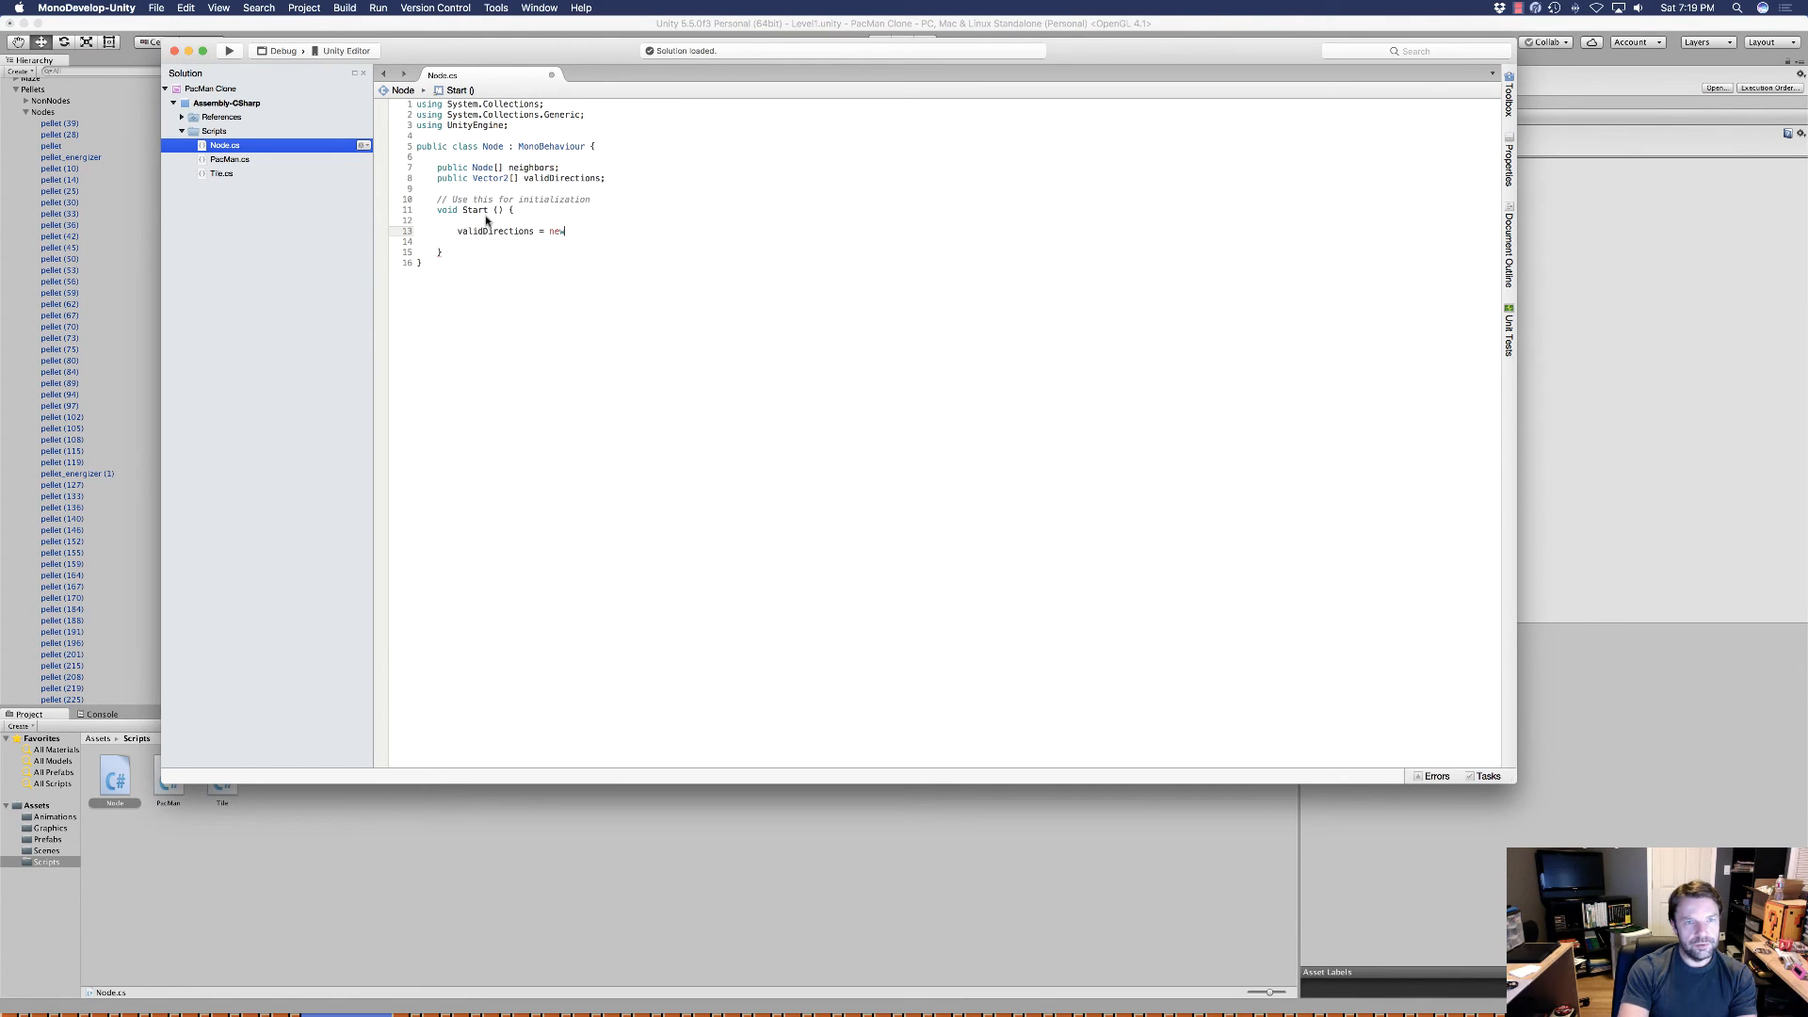
type(" Vec")
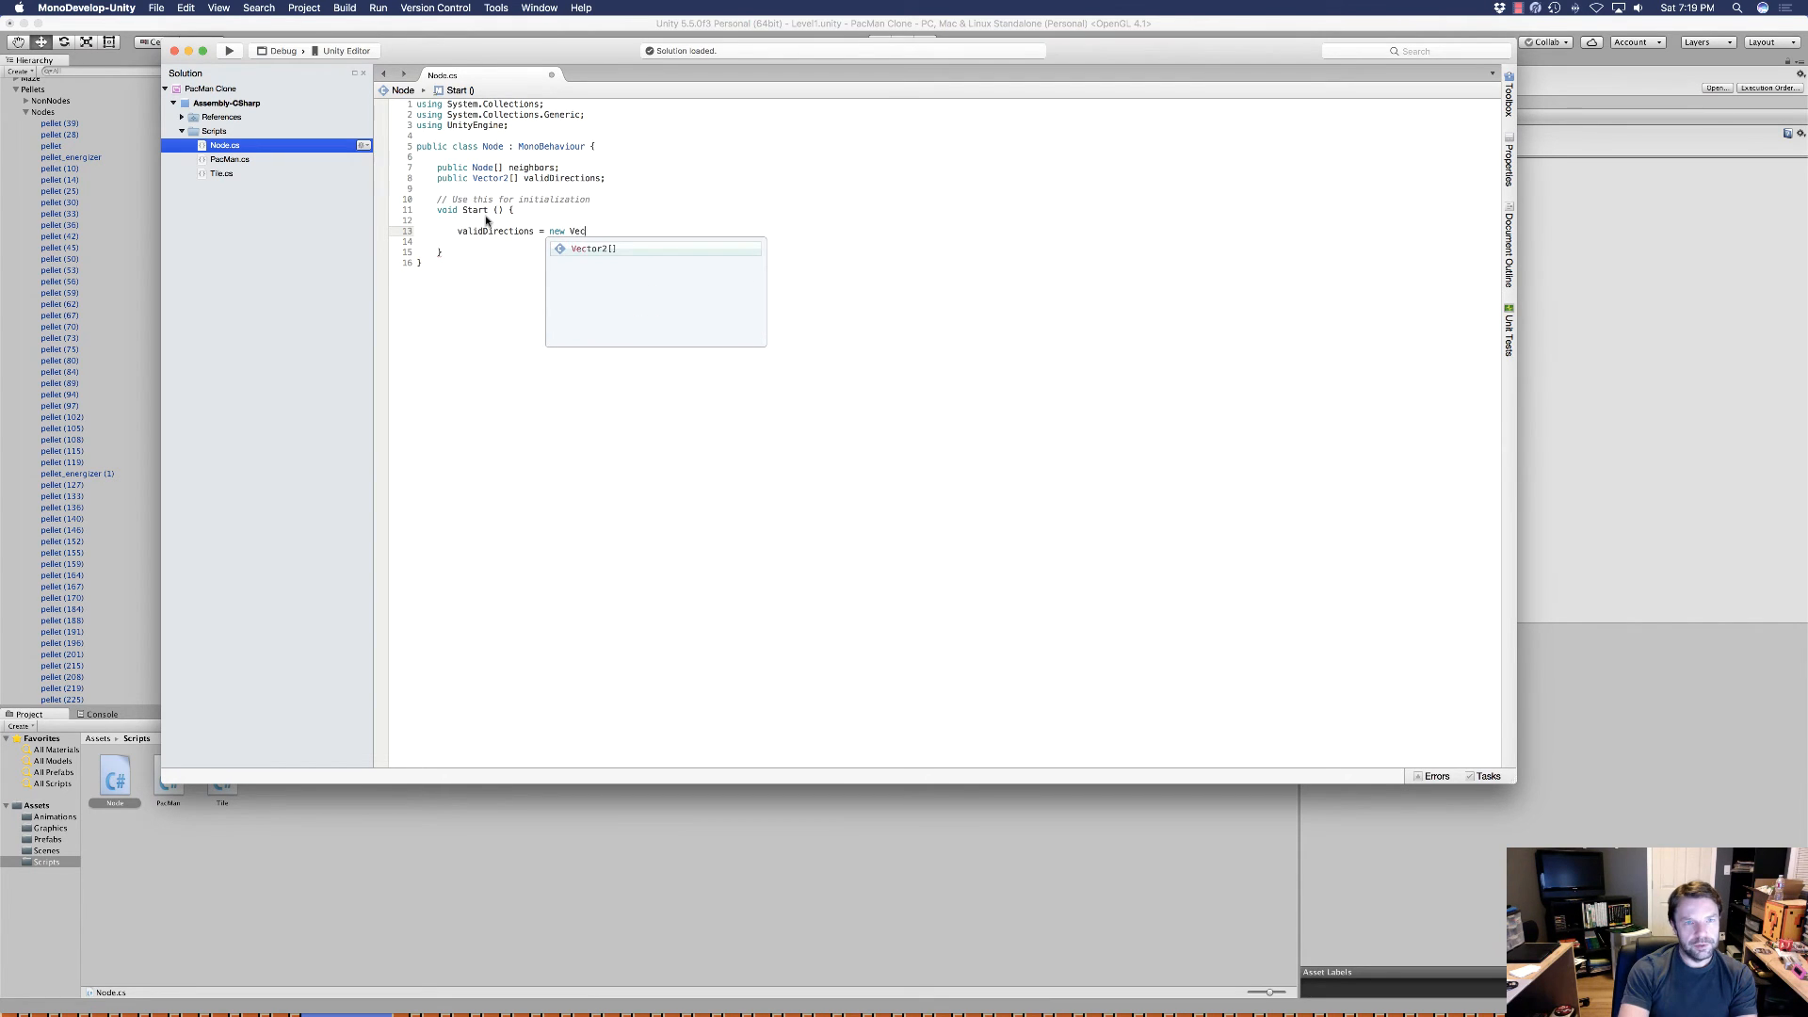
key("Return")
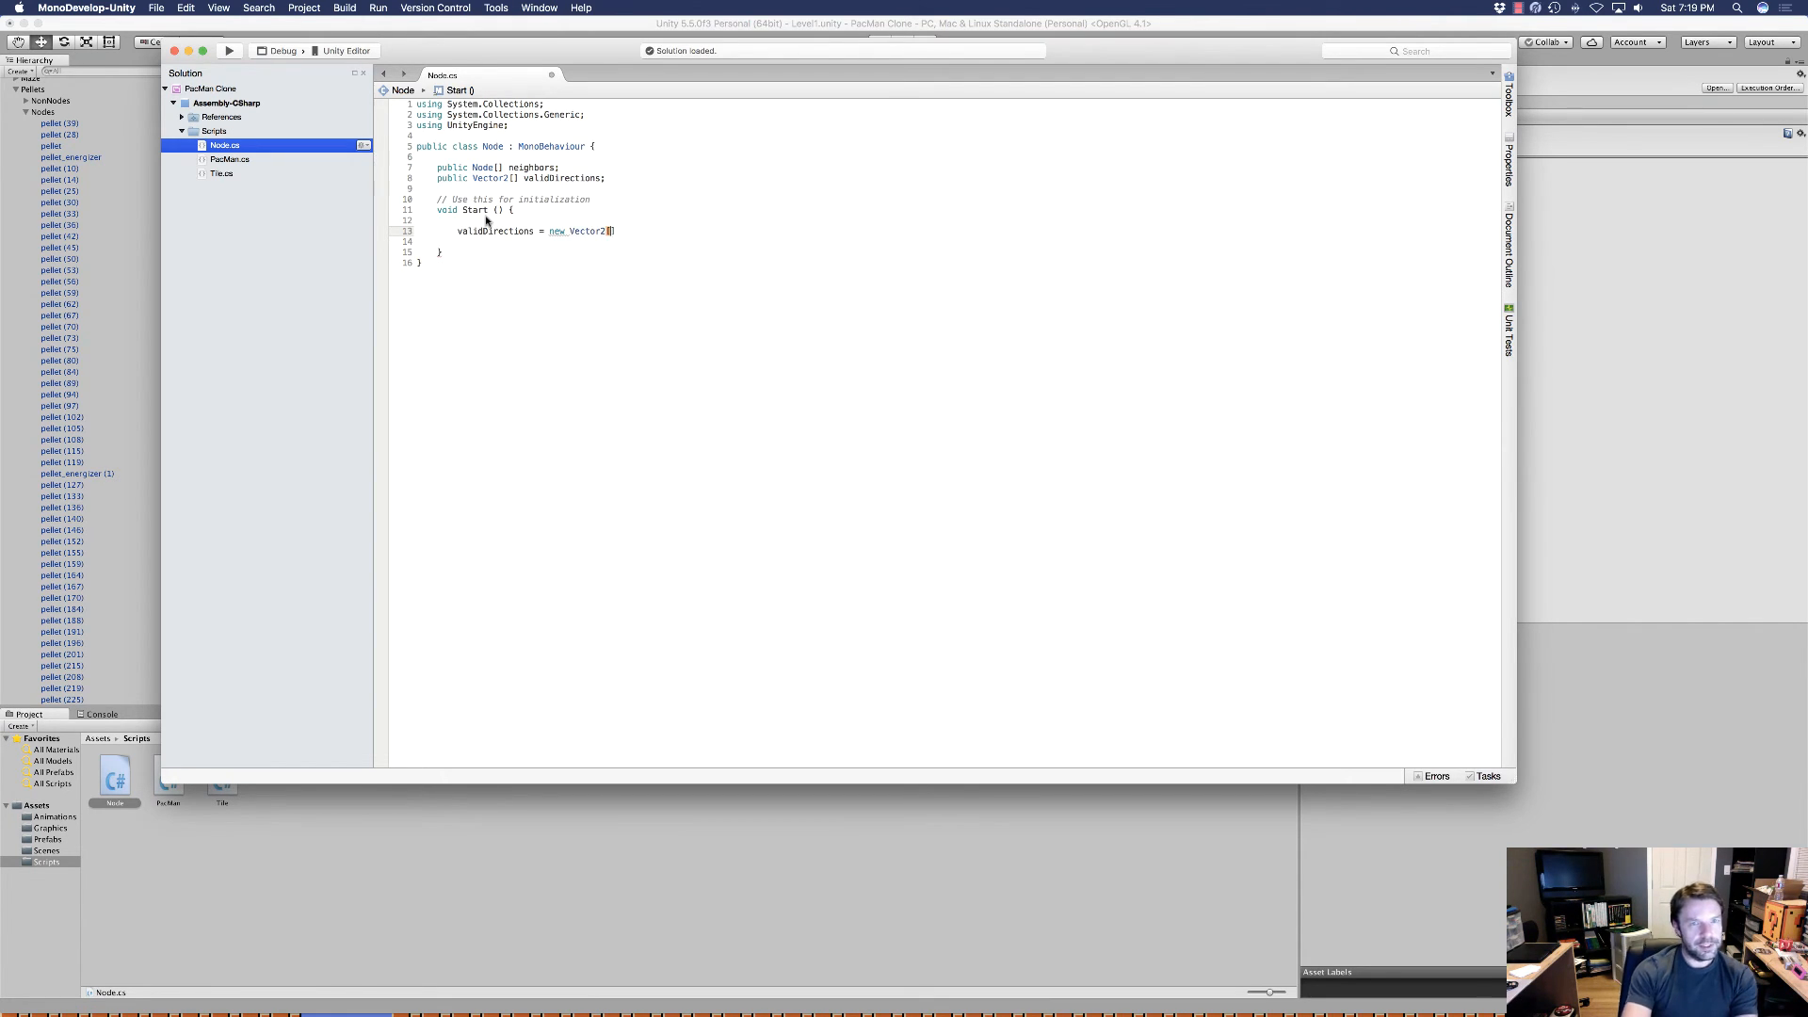
type("neighbors.le")
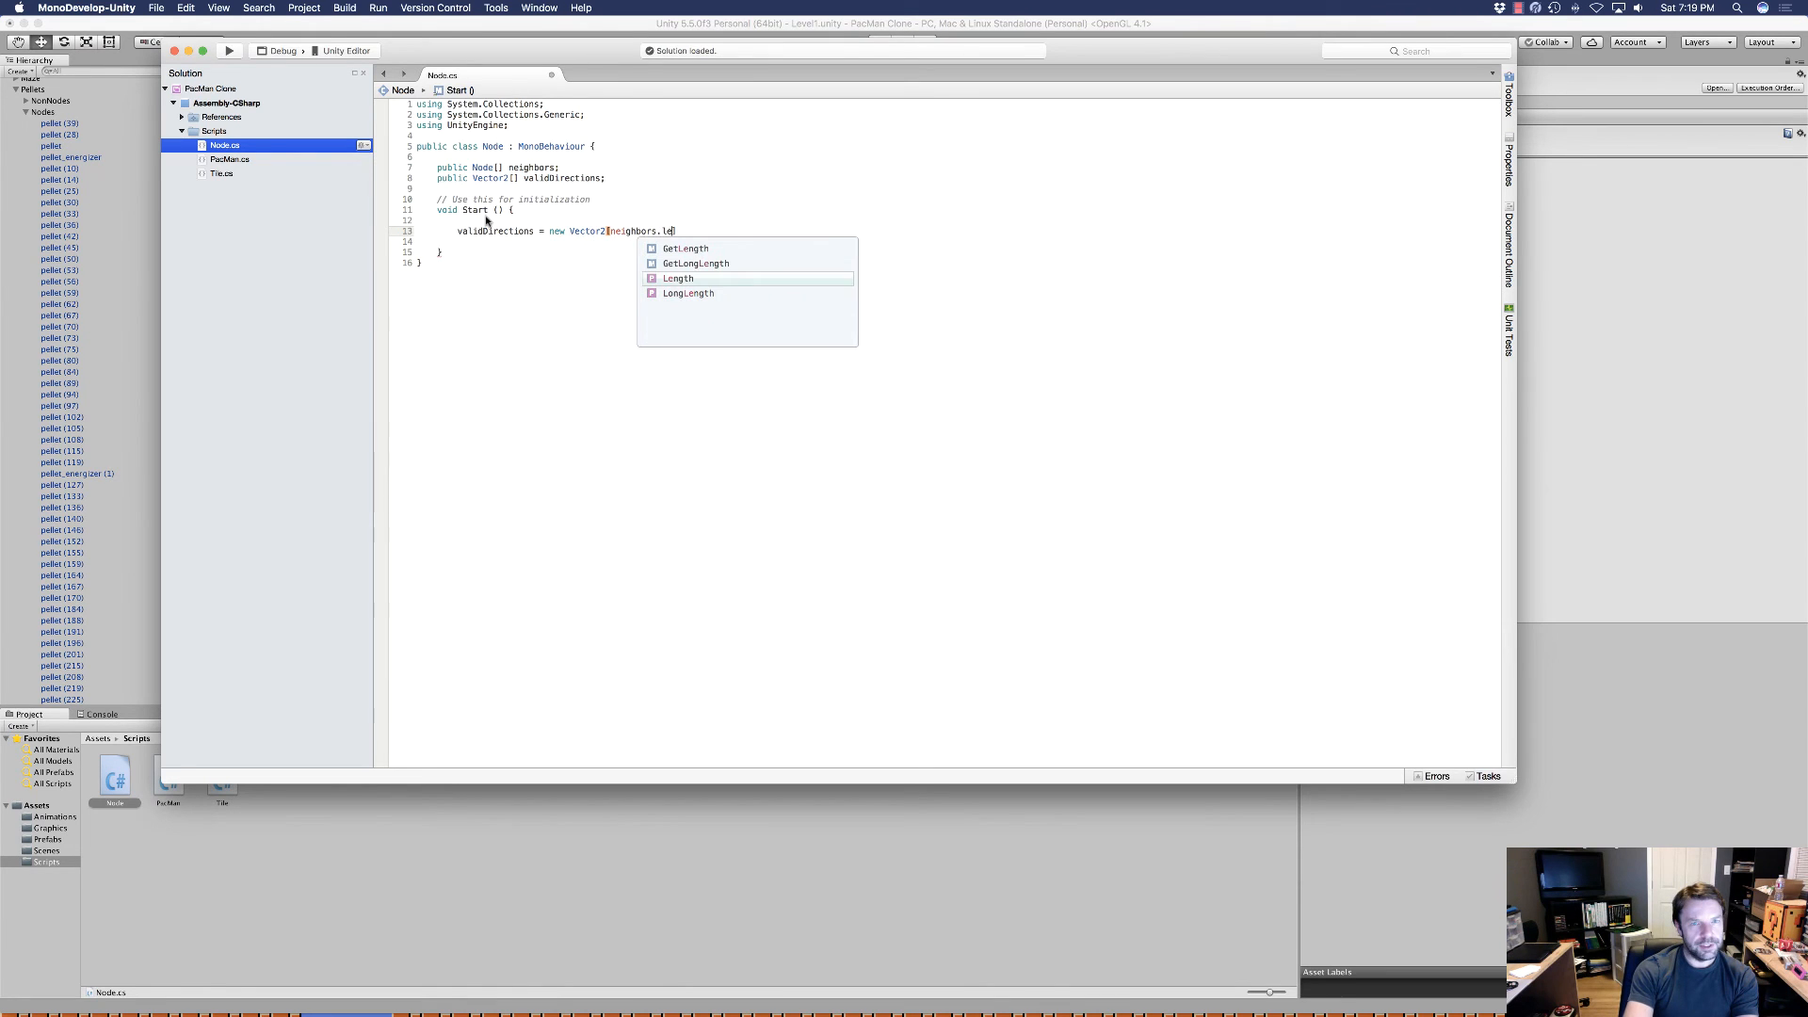
key("Return")
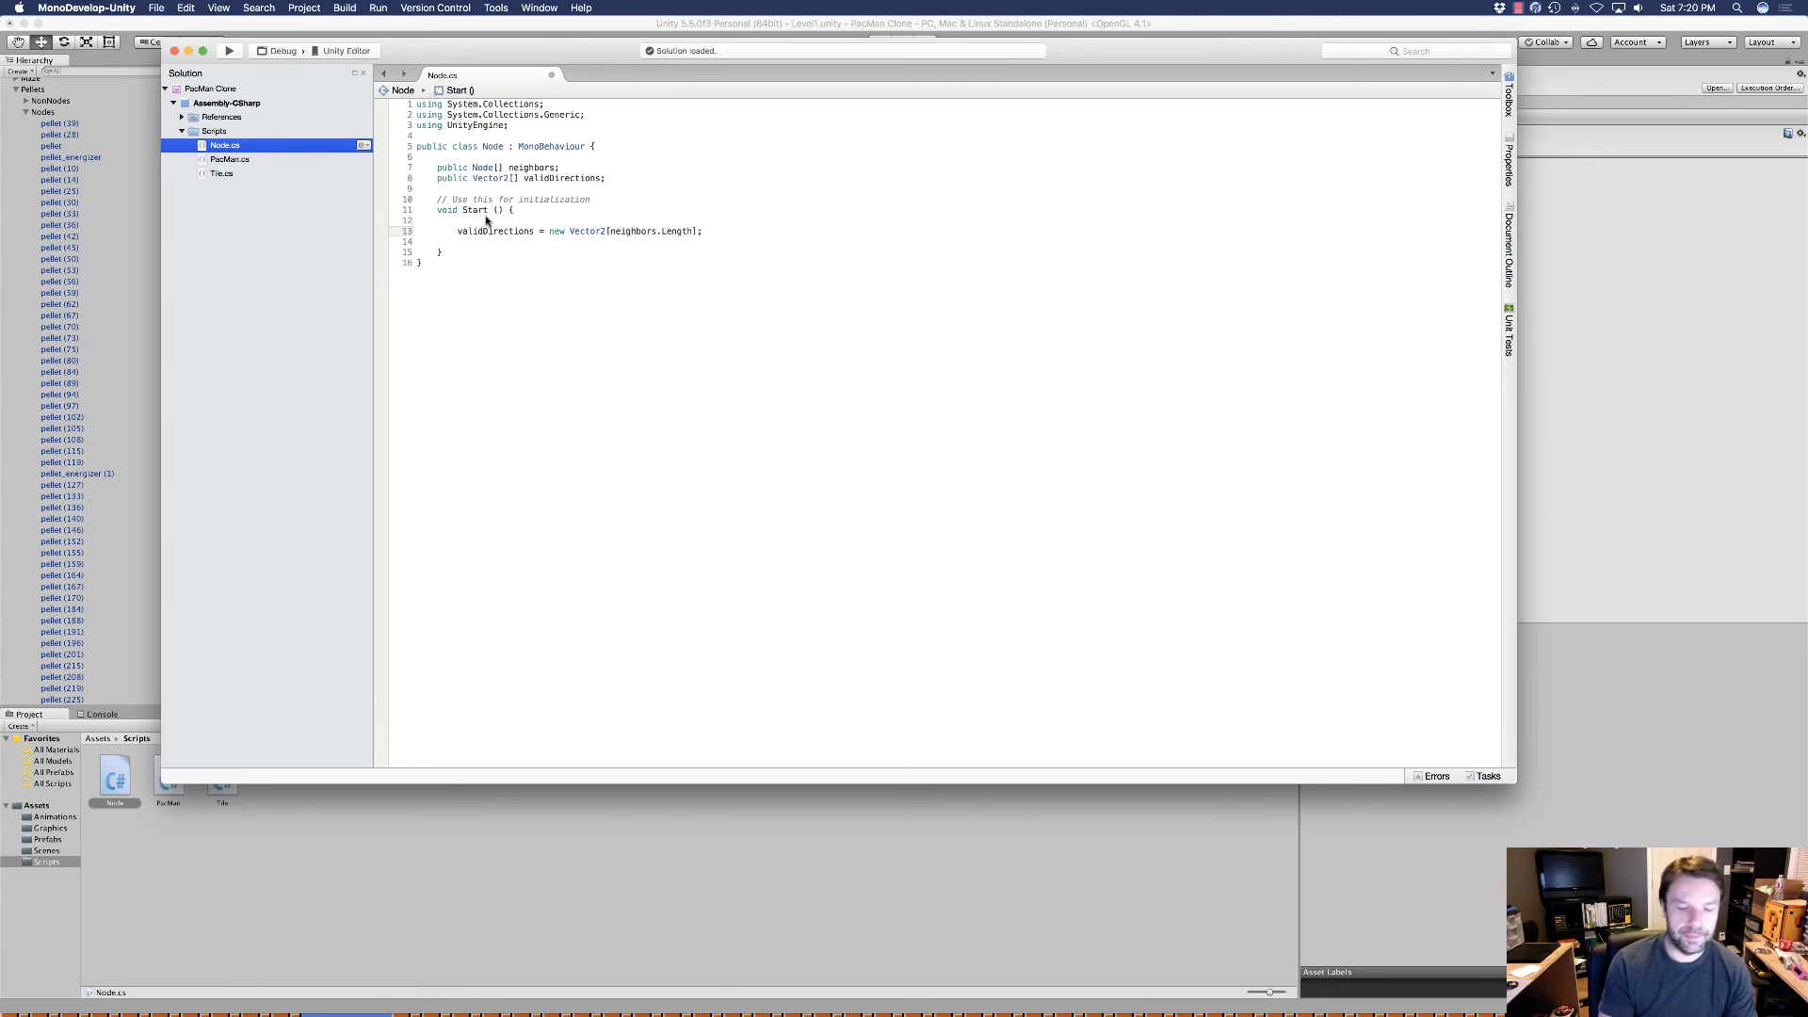
Below the validDirections line, add the loop "for (int i = 0; i < neighbors.Length; i++)" with an empty braced body.
key("Return")
key("Return")
type("for")
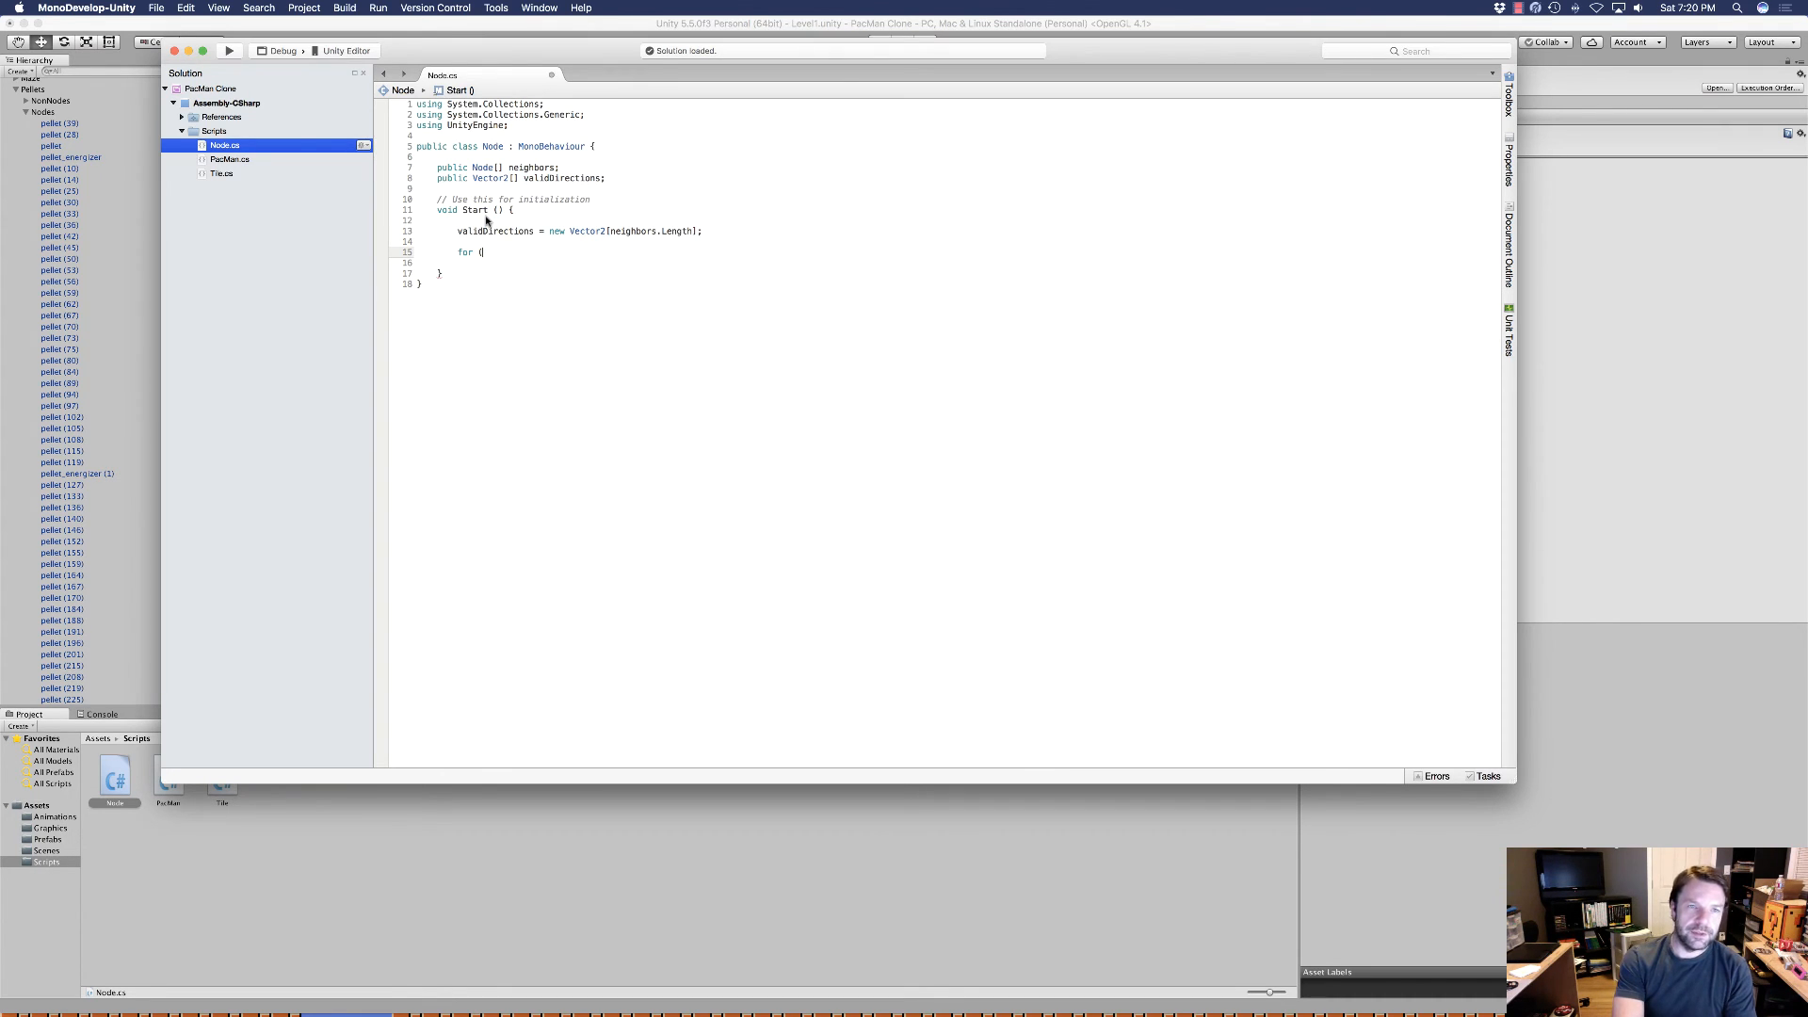
type("(int i")
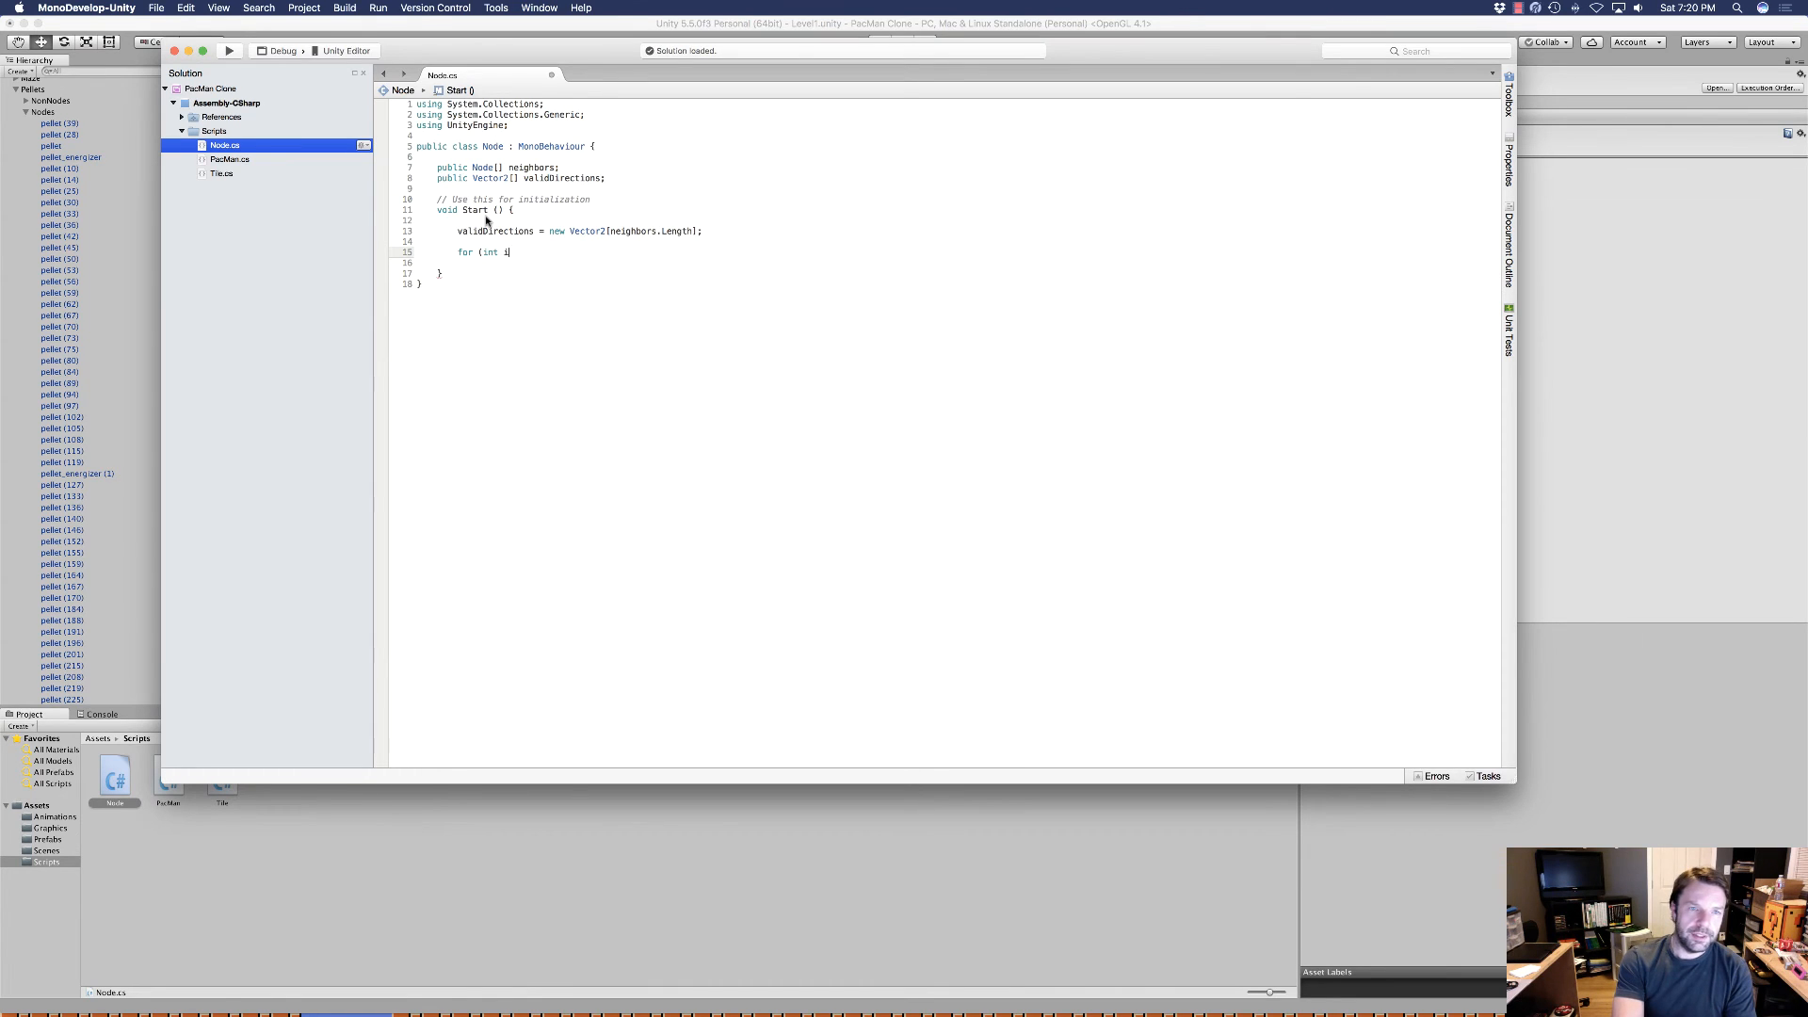
type(" = 0; i")
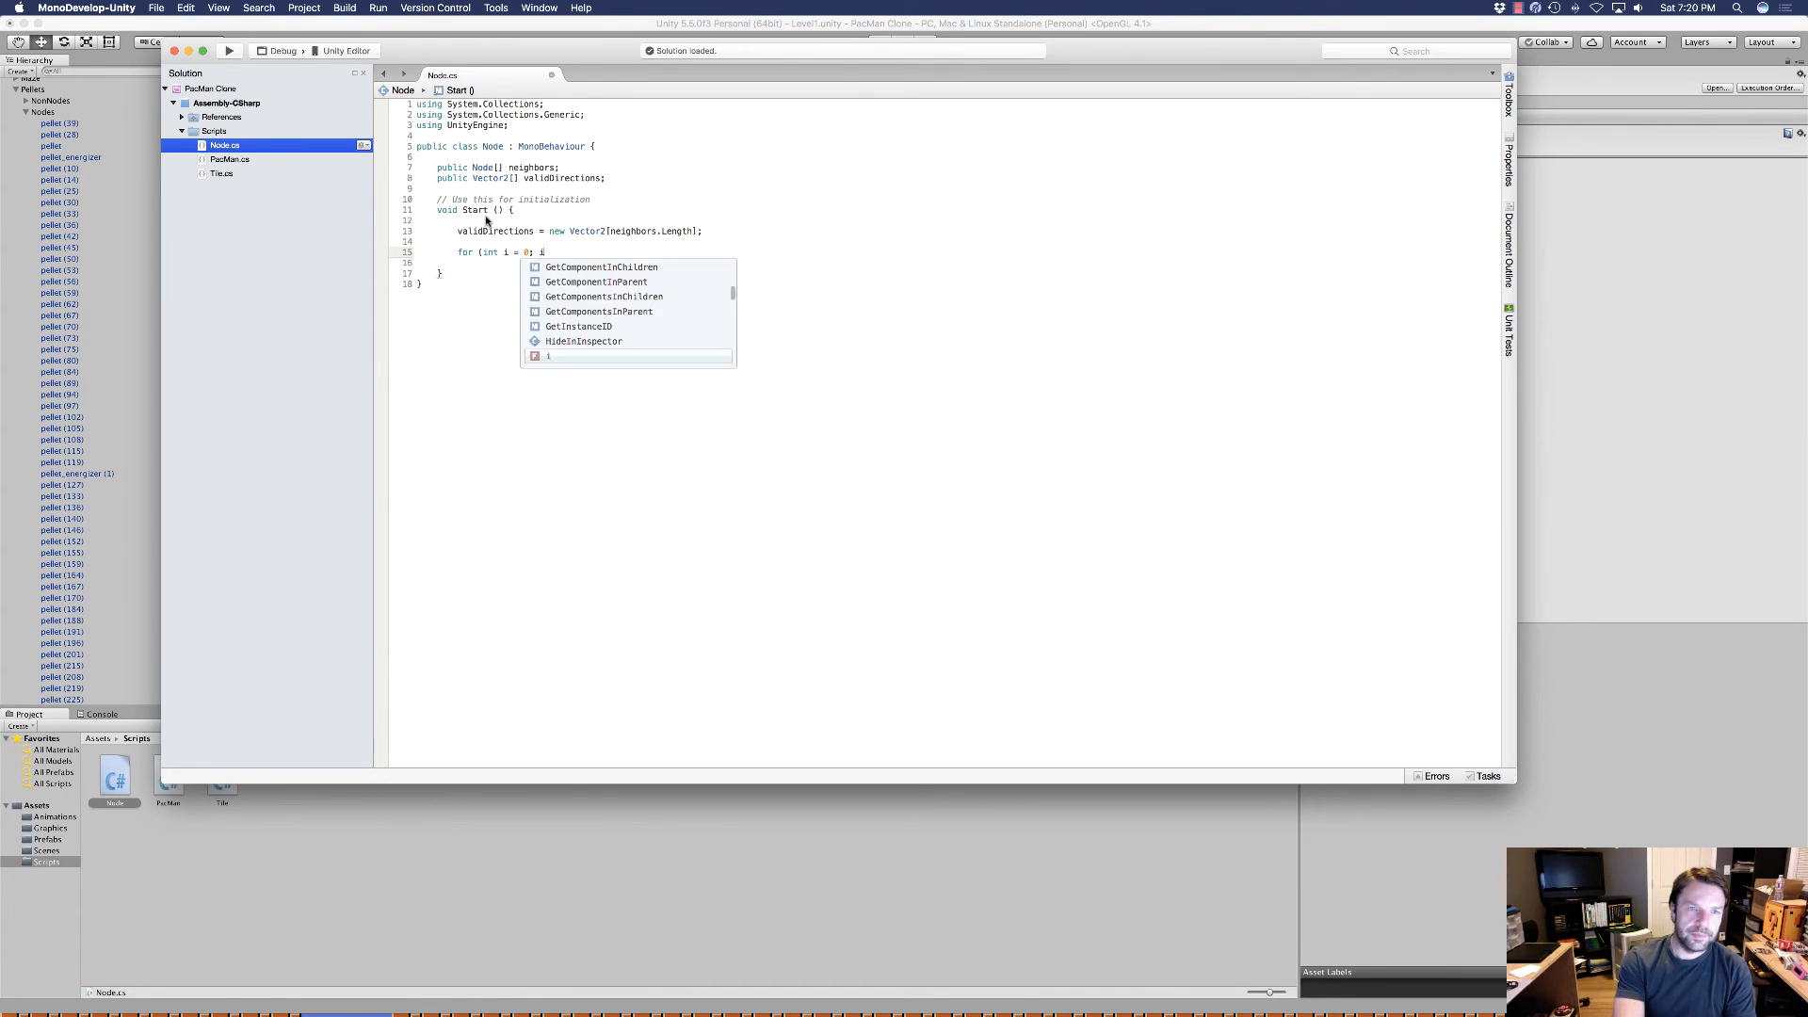
type(" < neighbors.")
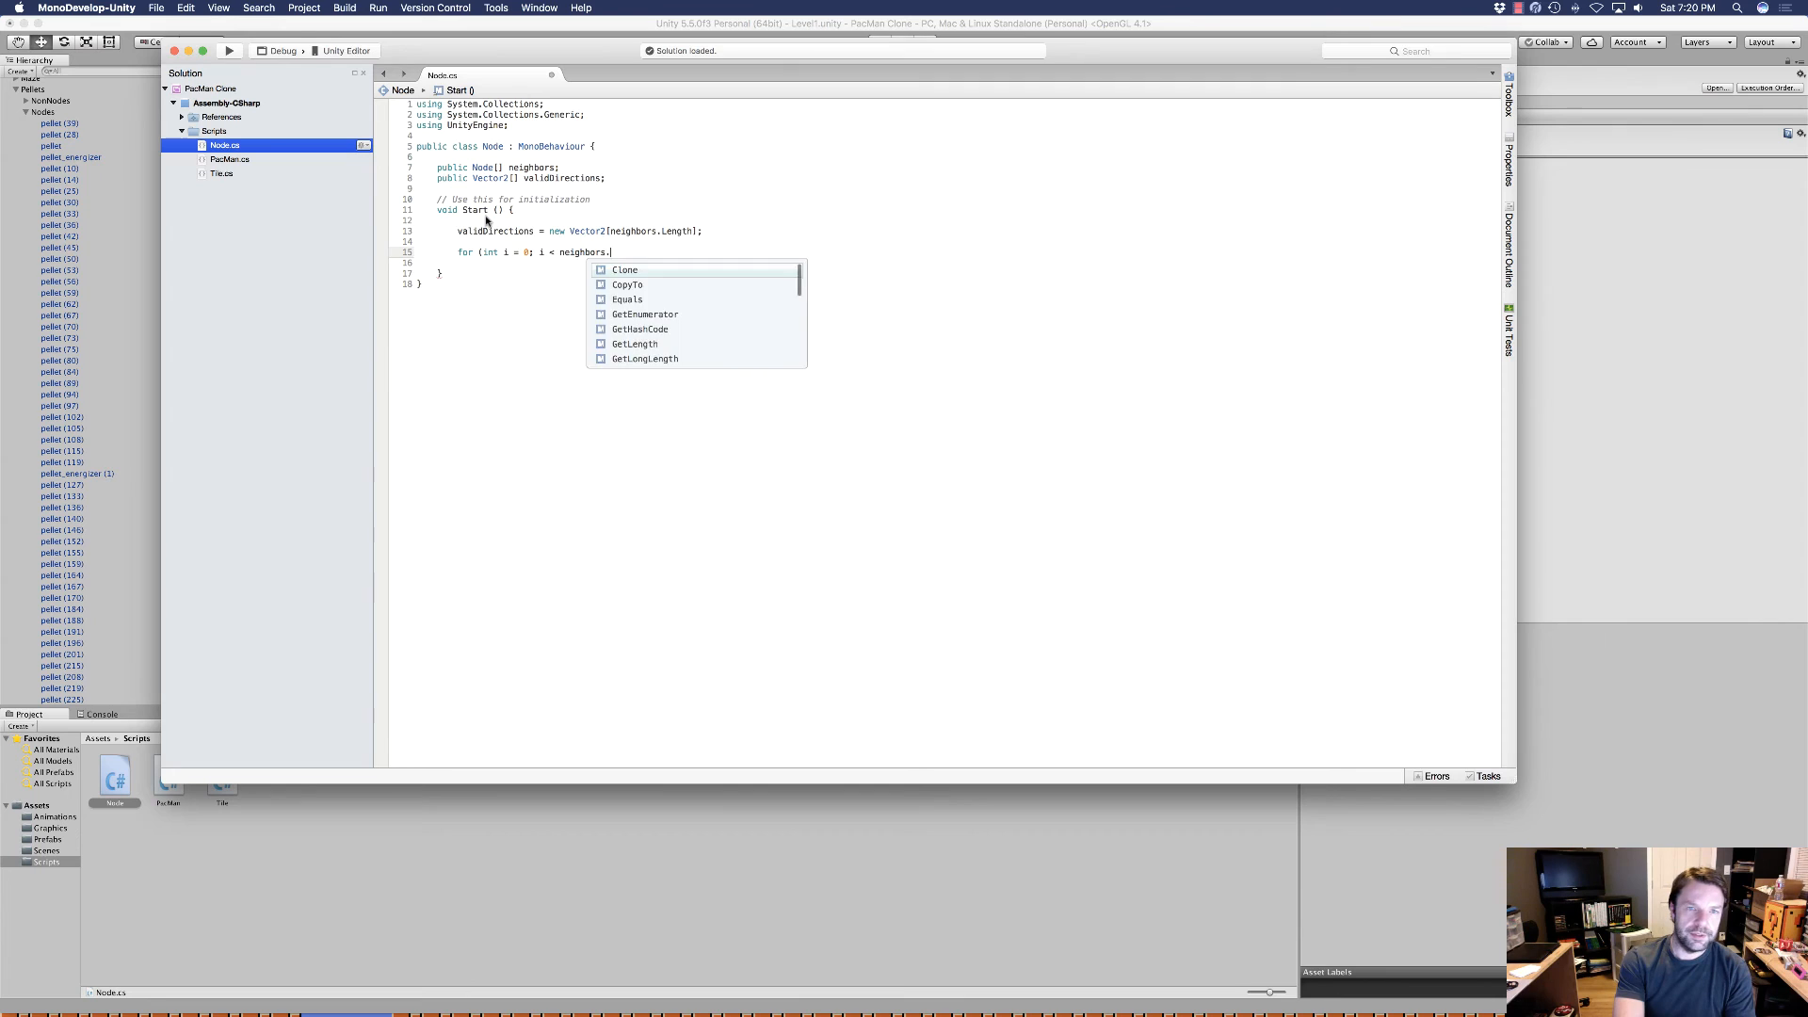
type("Length; ")
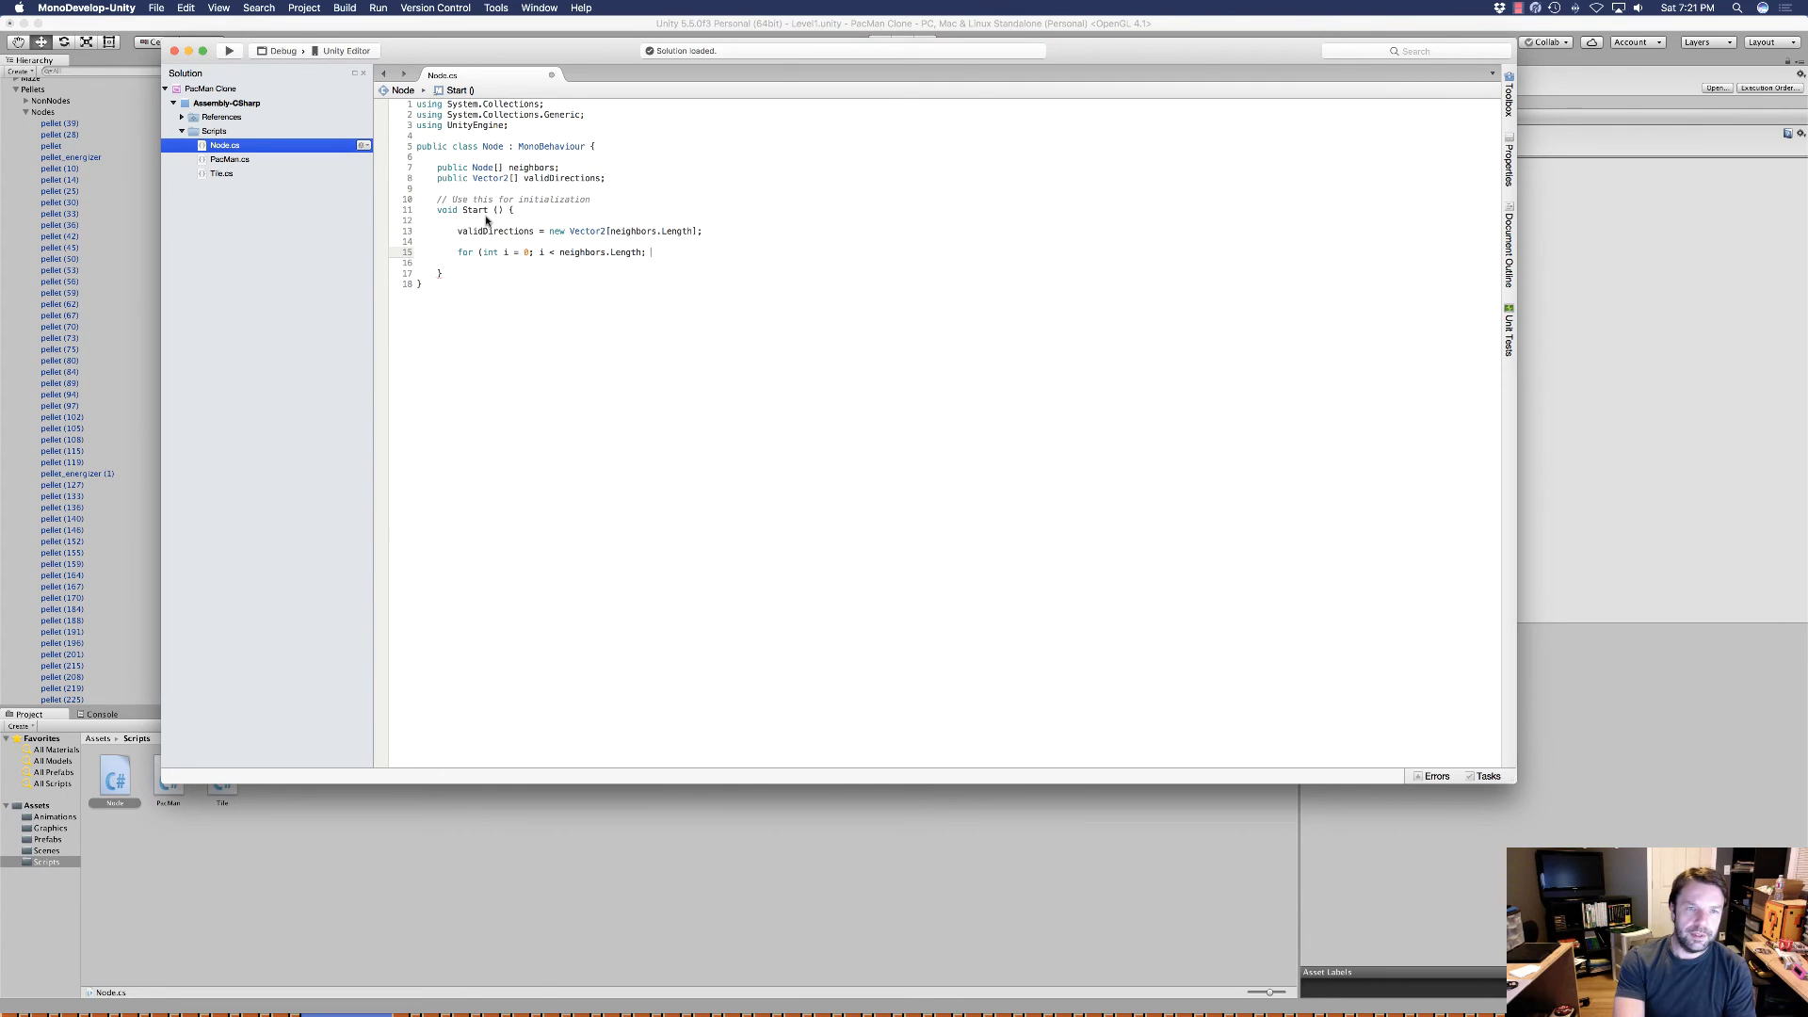
type("i+")
key("Return")
key("Return")
key("Down")
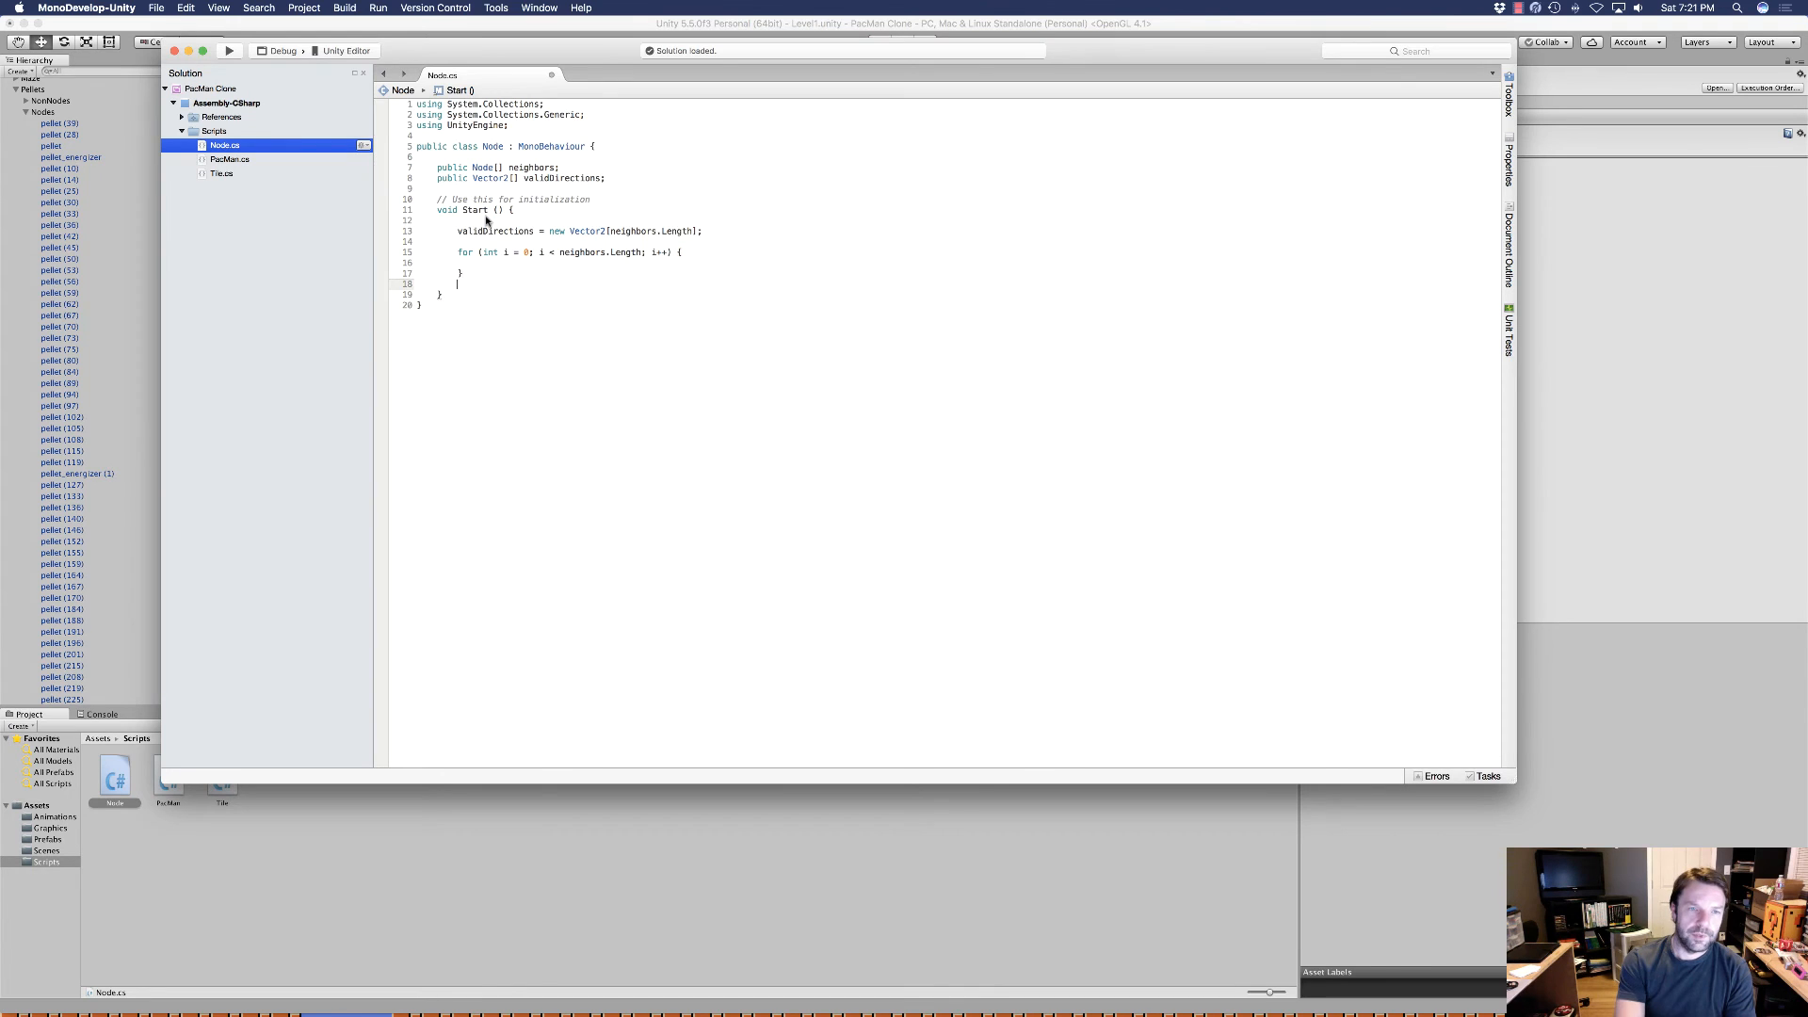
key("BackSpace")
Declare "Node neighbor = neighbors [i];" inside the for loop's body in Node.cs.
key("Up")
key("Return")
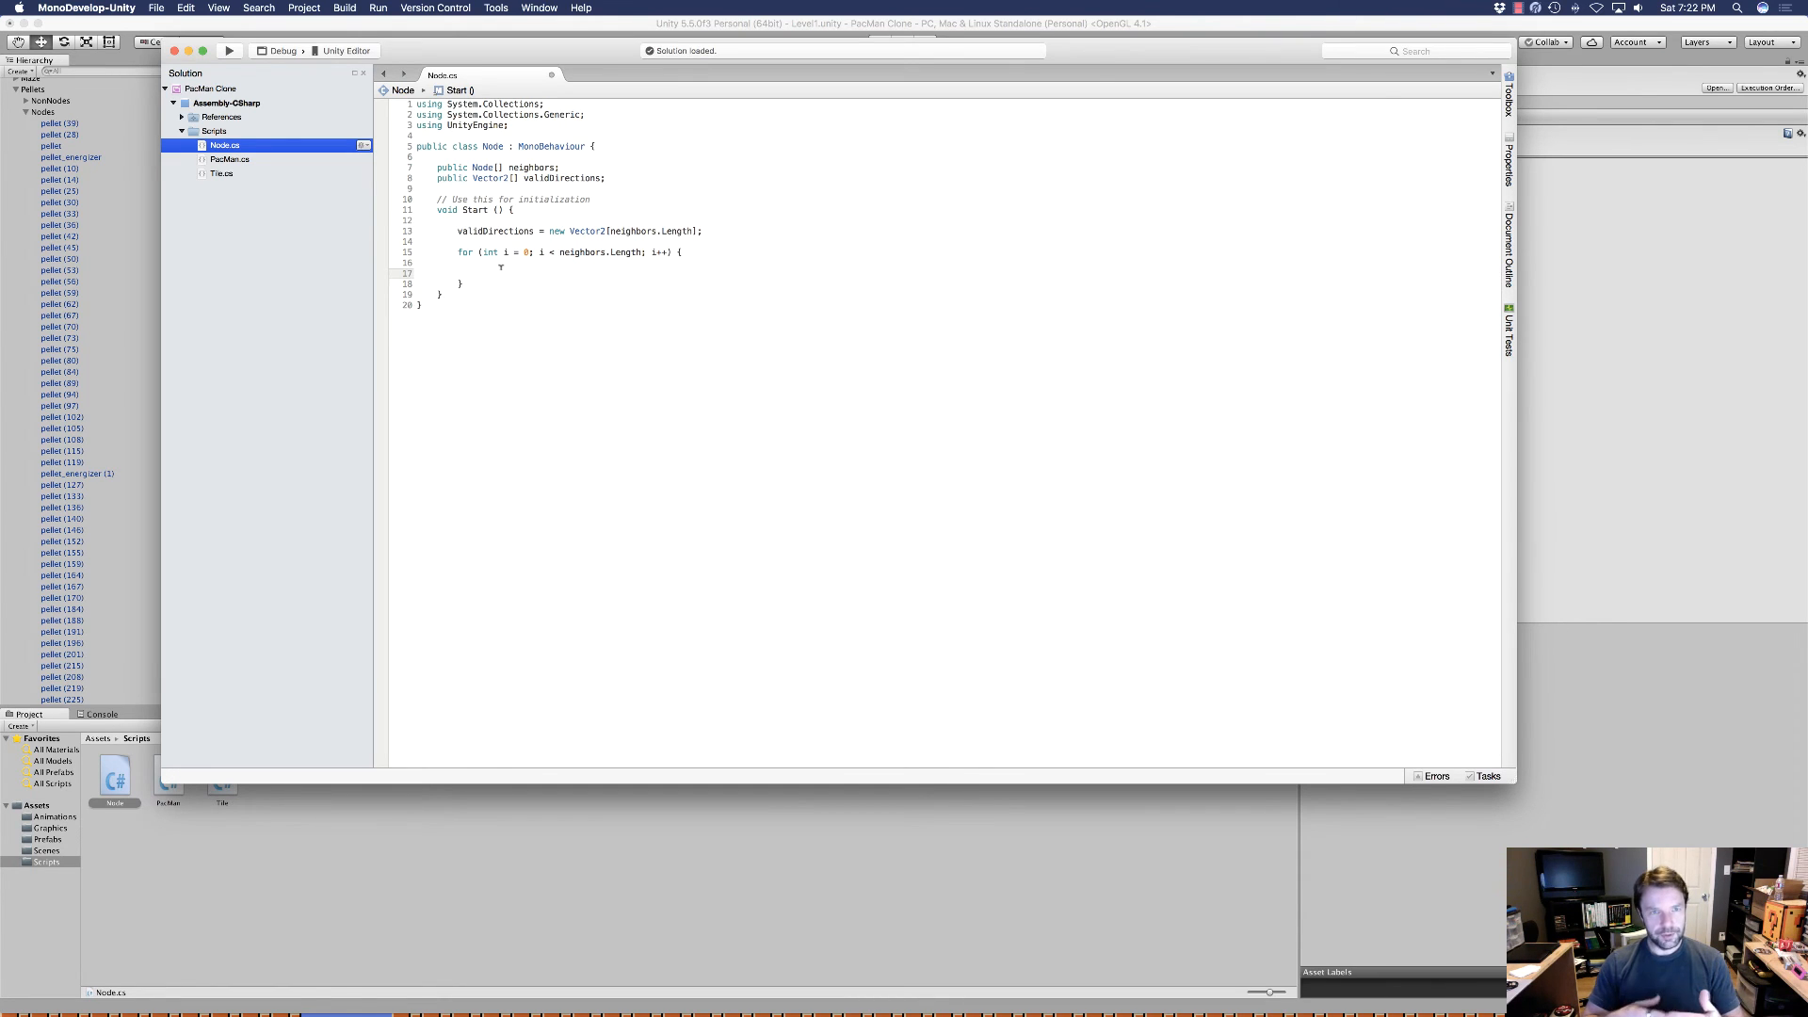
type("Node ")
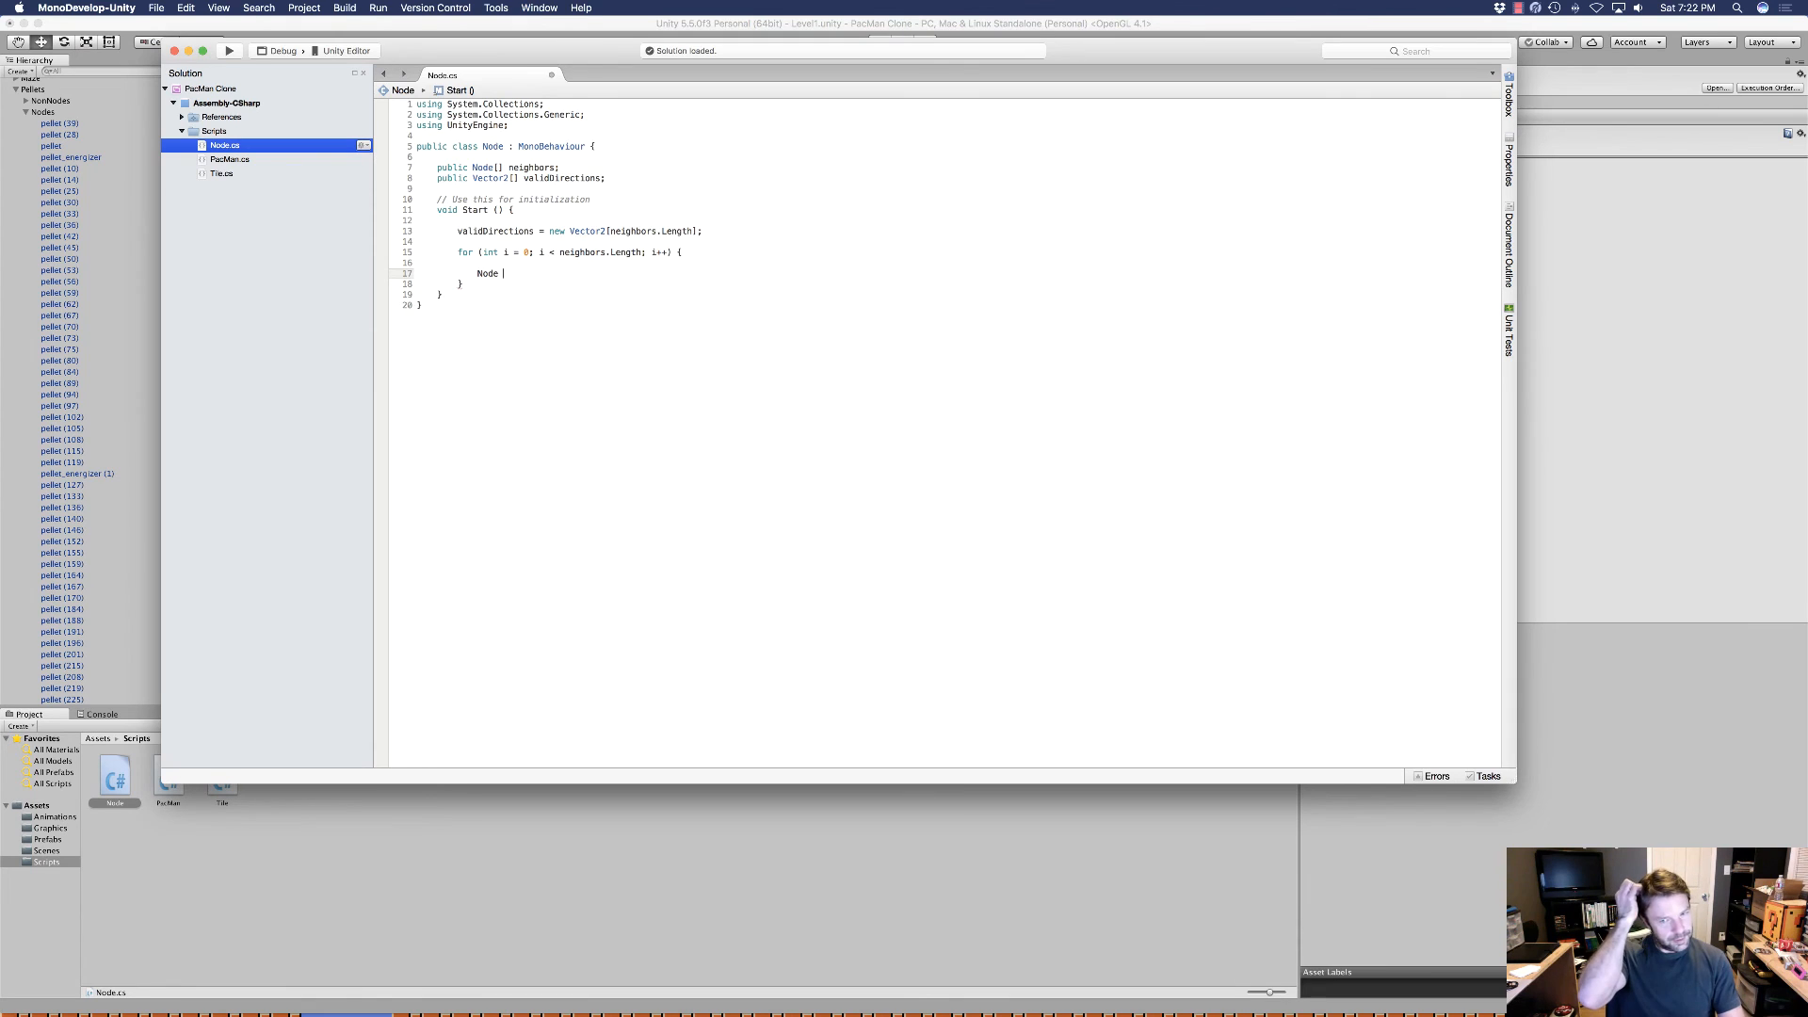
type("neighbor =")
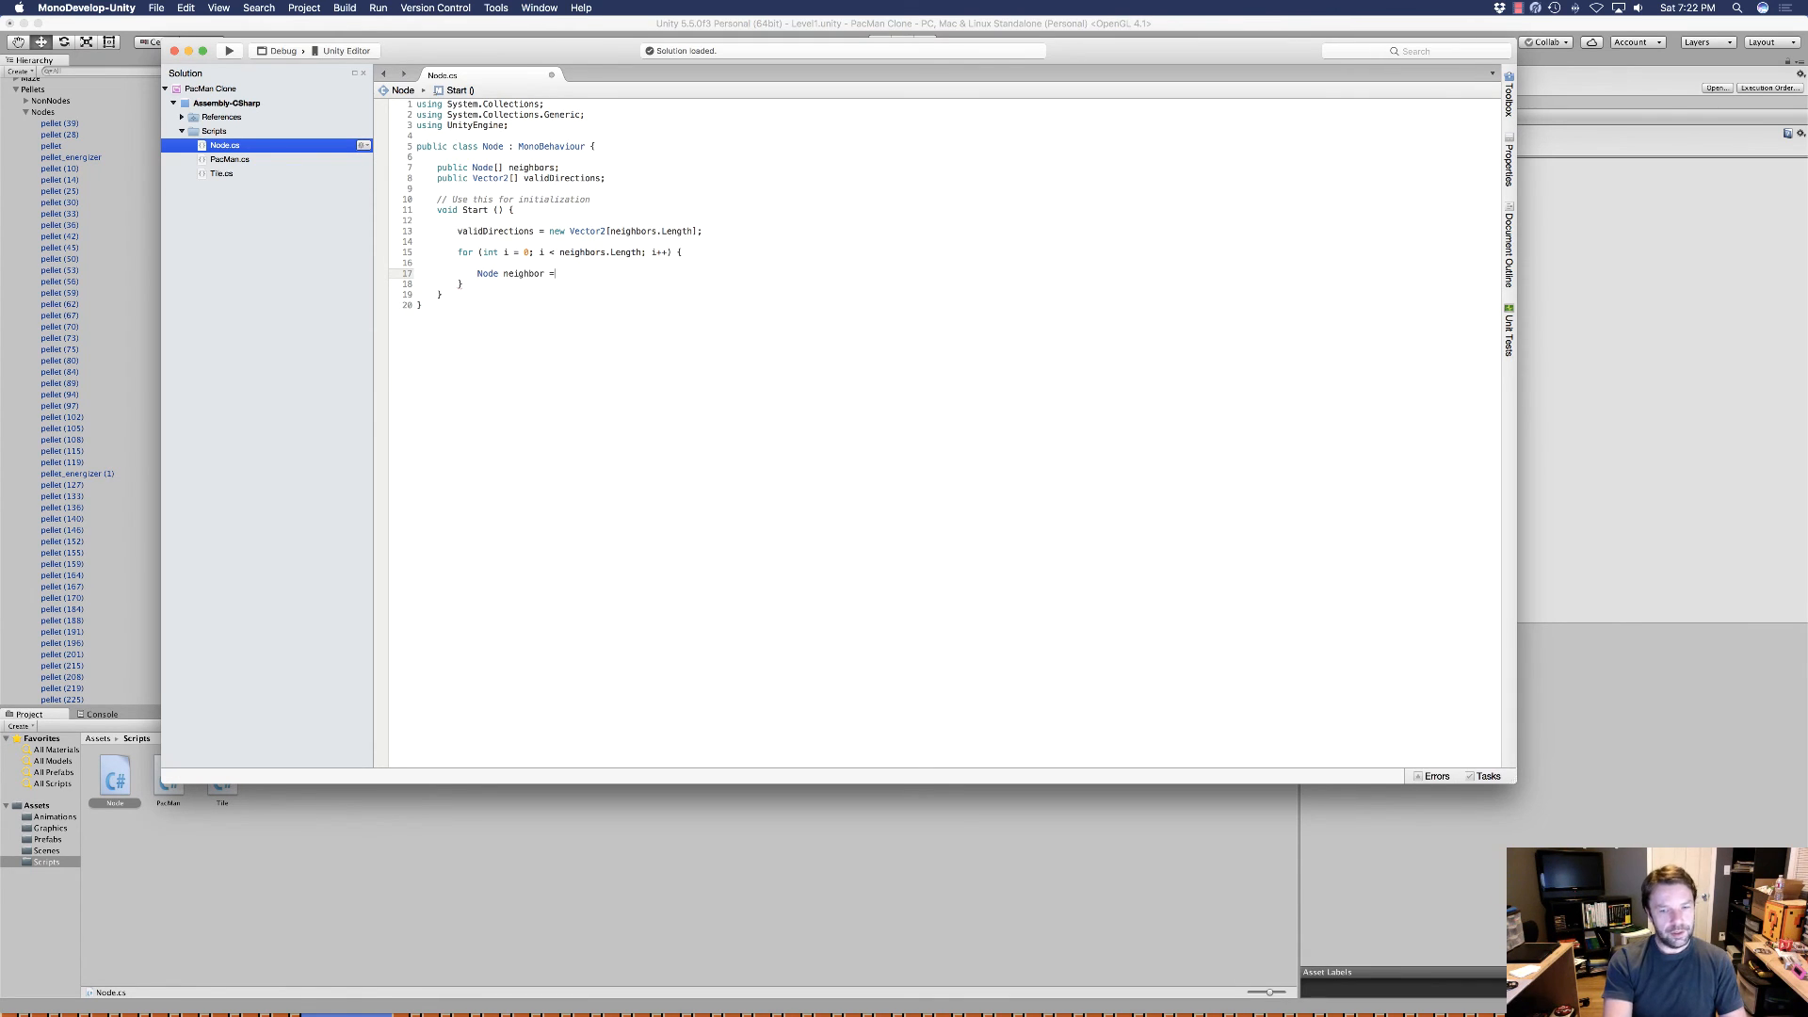
type(" ne")
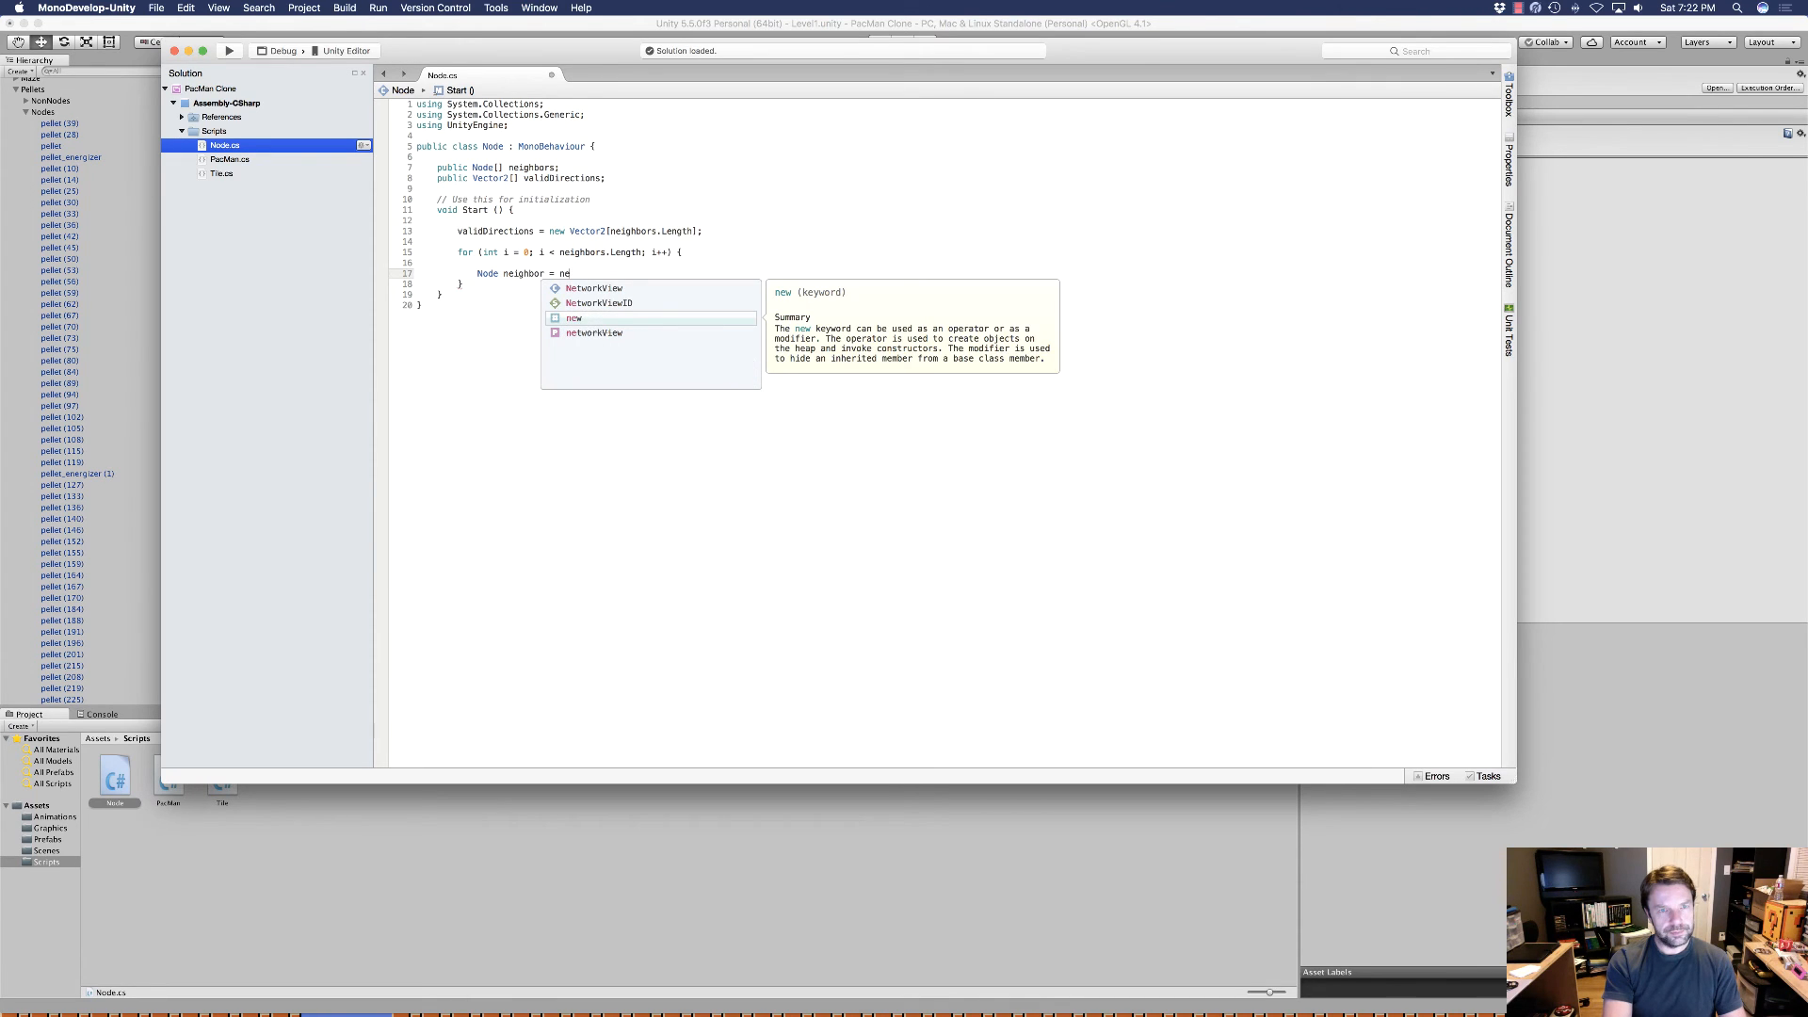
type("ighbors [")
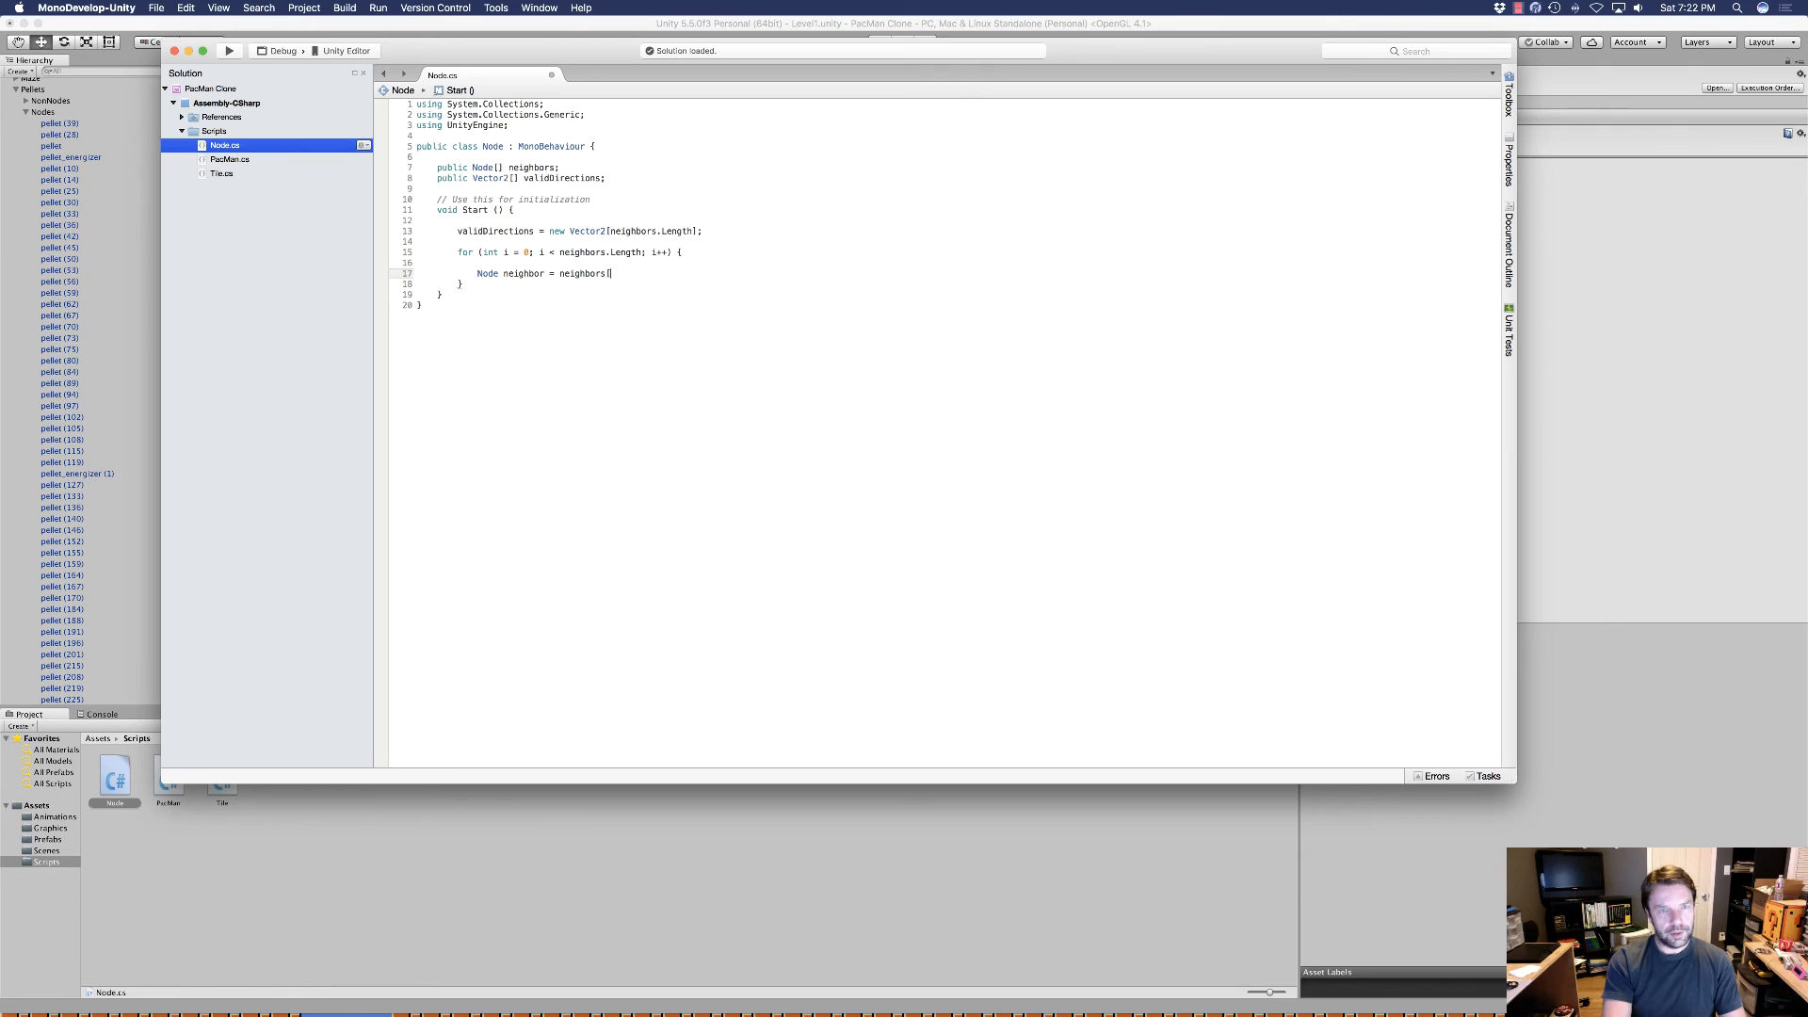
type("i];")
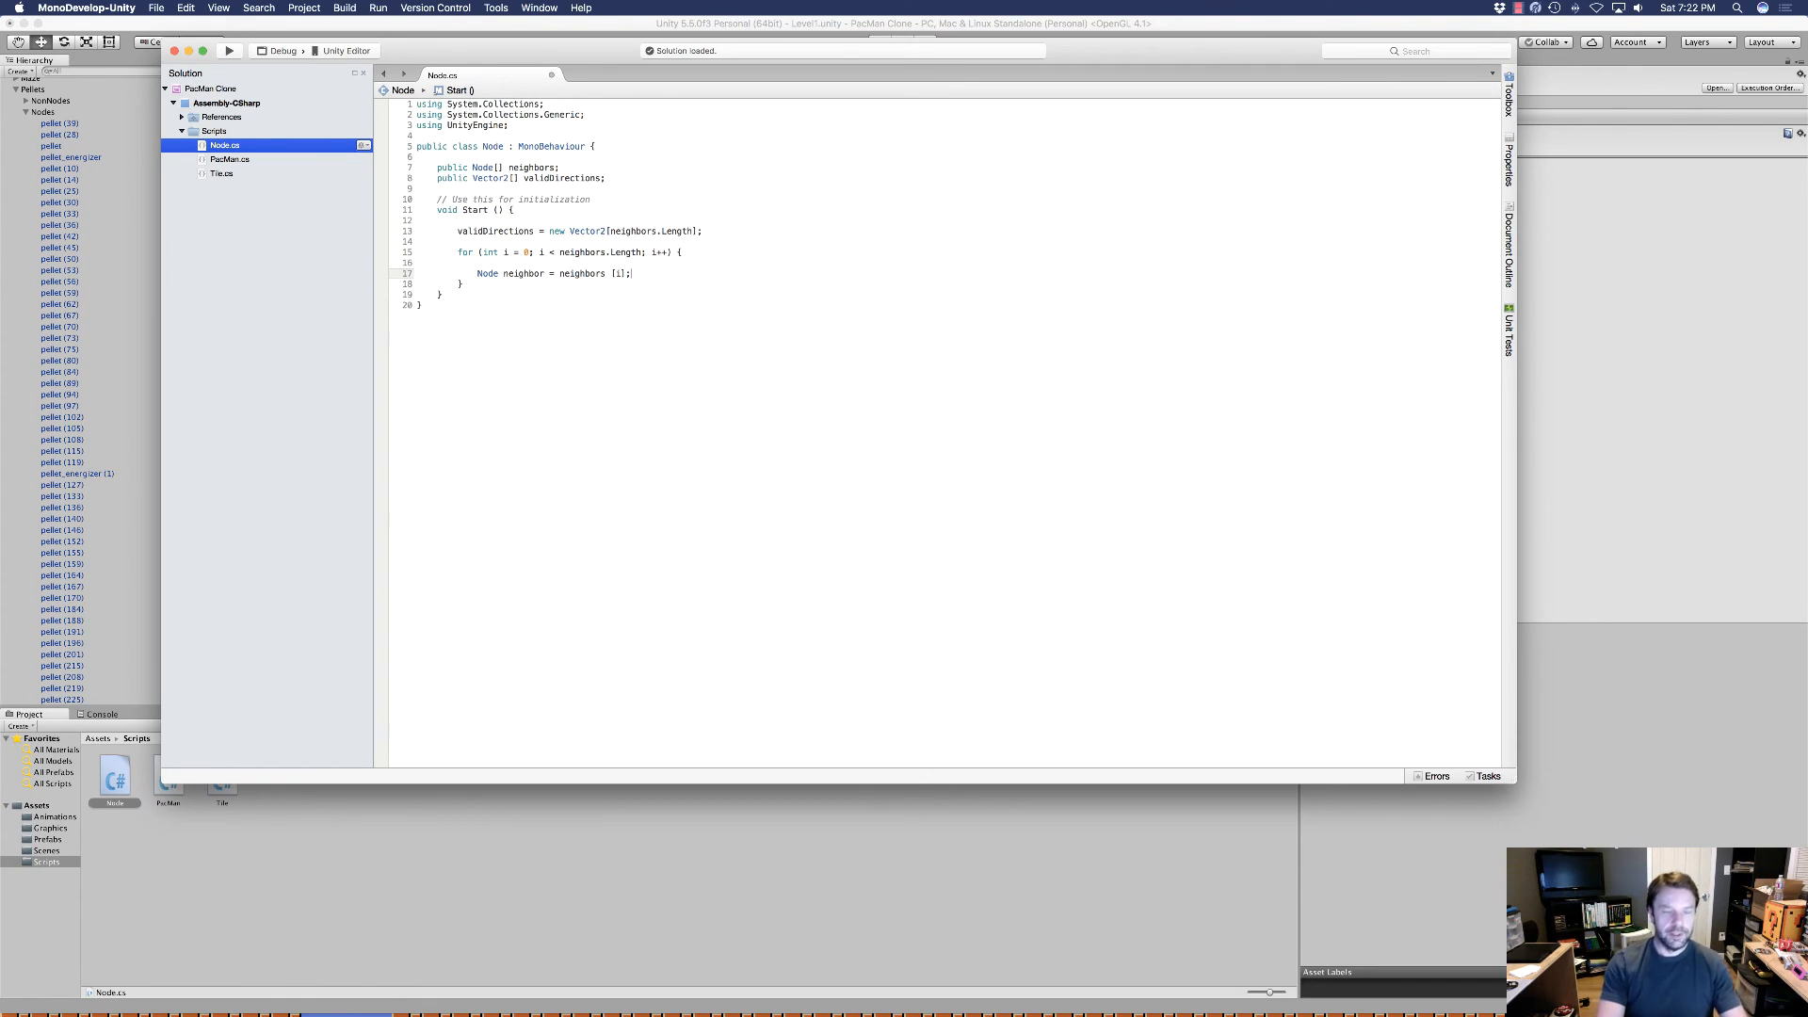
Below the neighbor declaration, add the line "Vector2 tempVector = neighbor.transform.localPosition - transform.localPosition;".
key("Return")
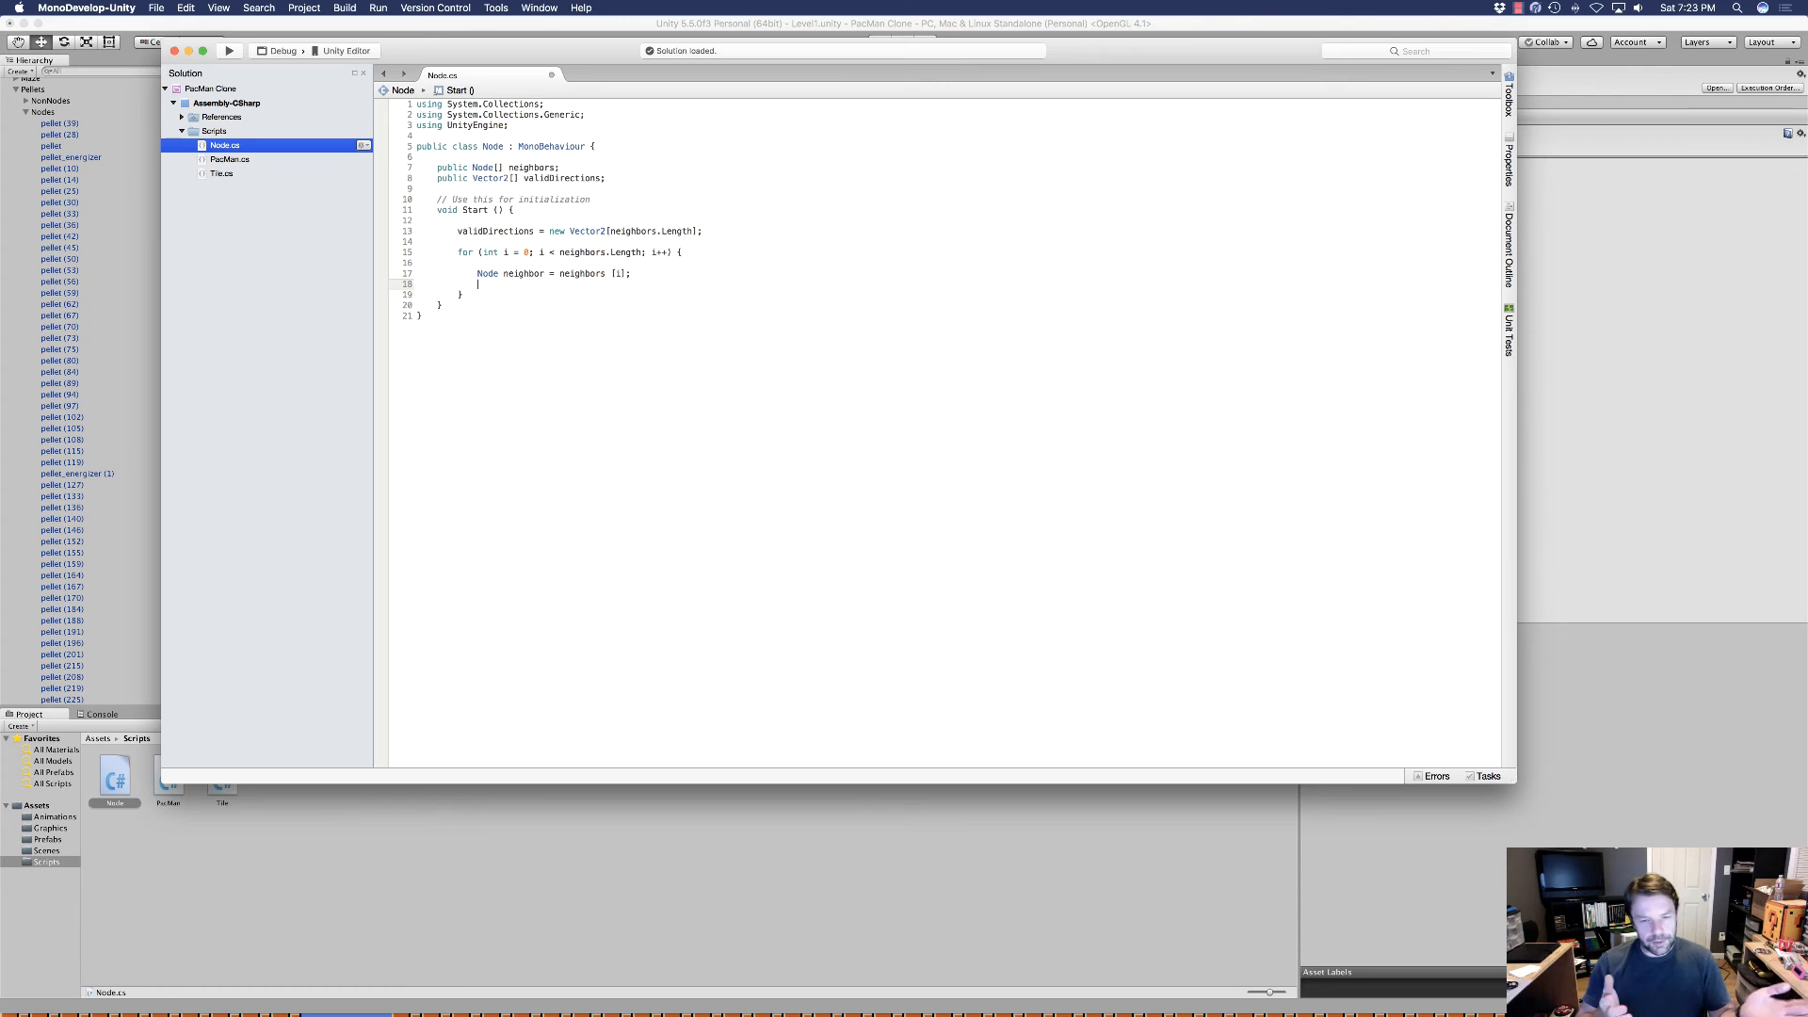
type("V")
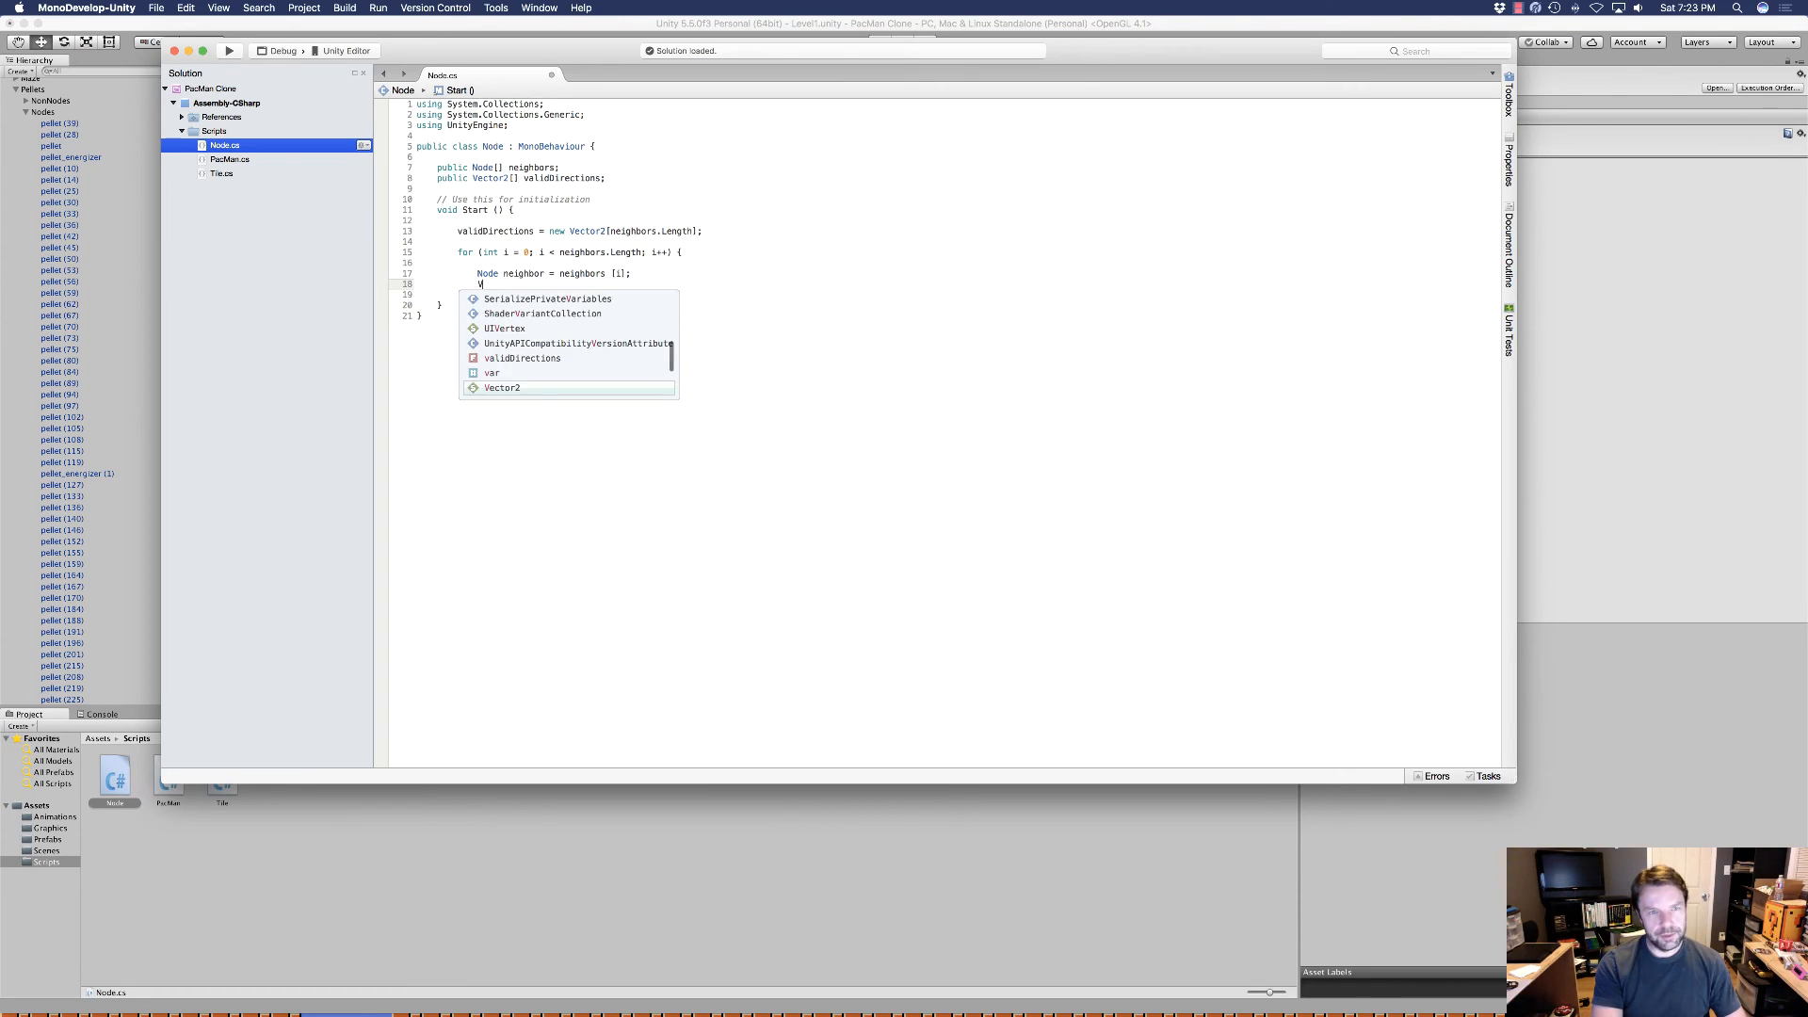
type("ec")
key("Return")
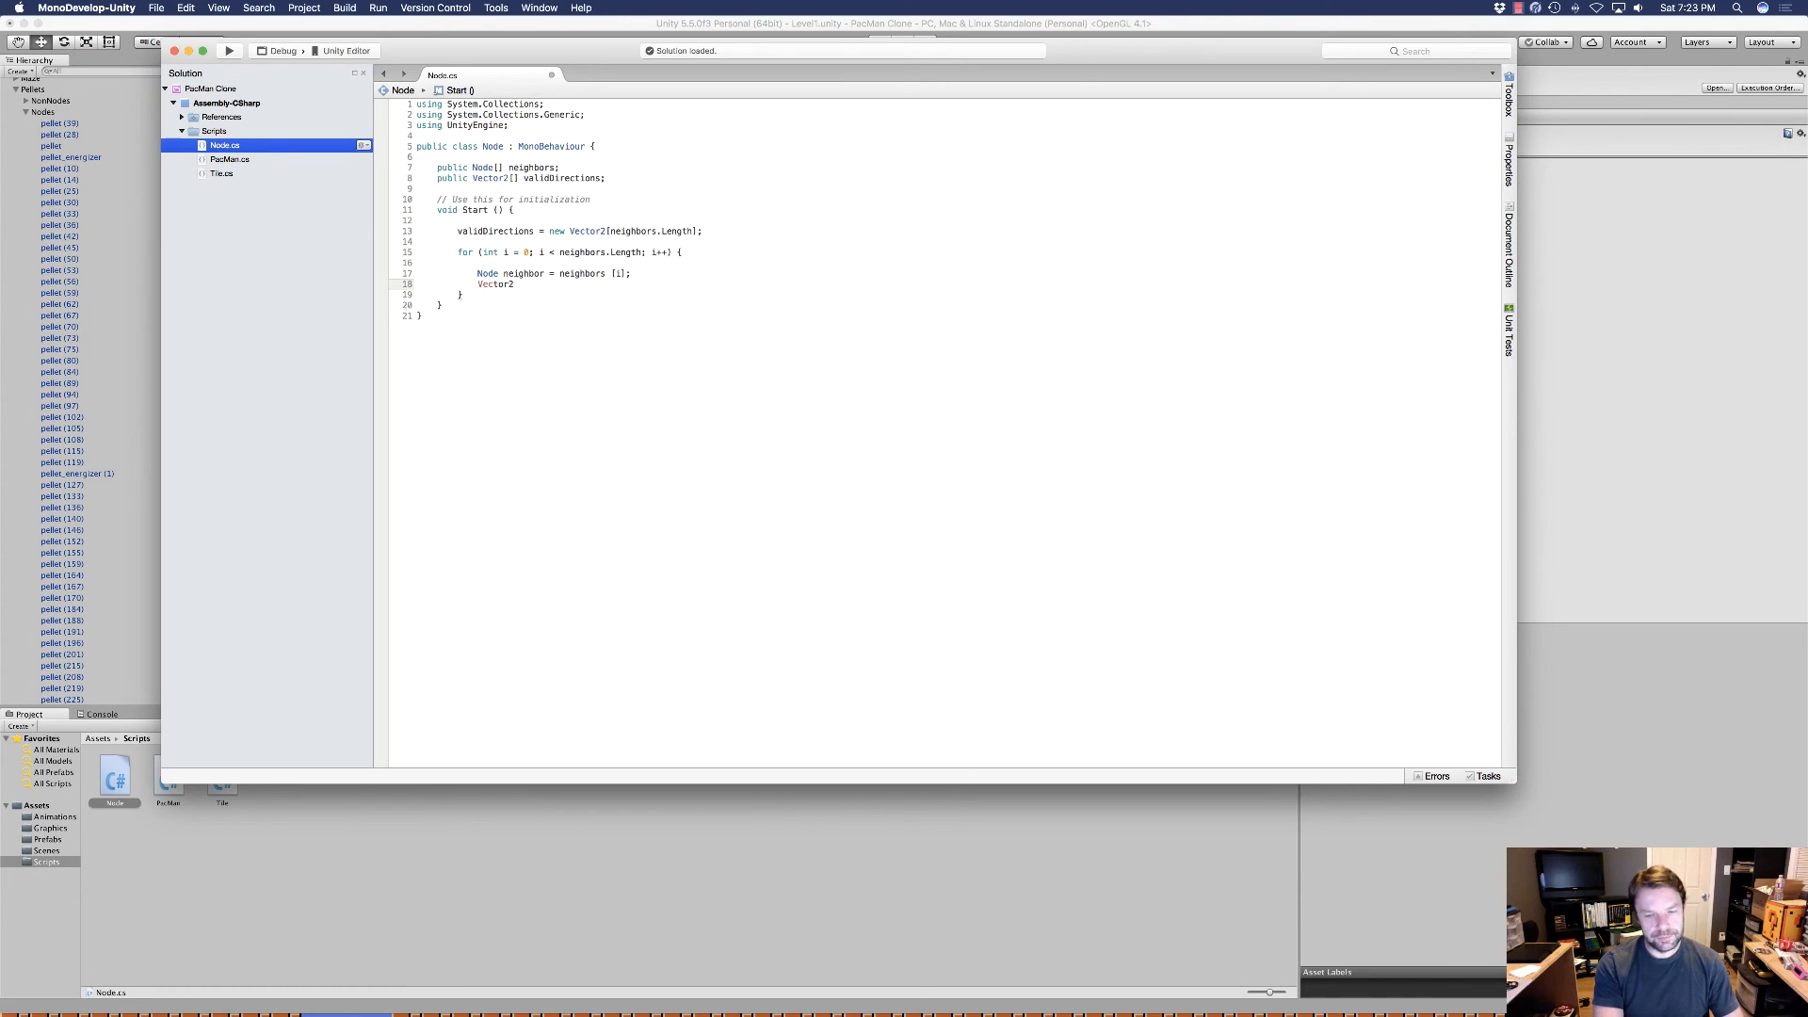
type("tempVector =")
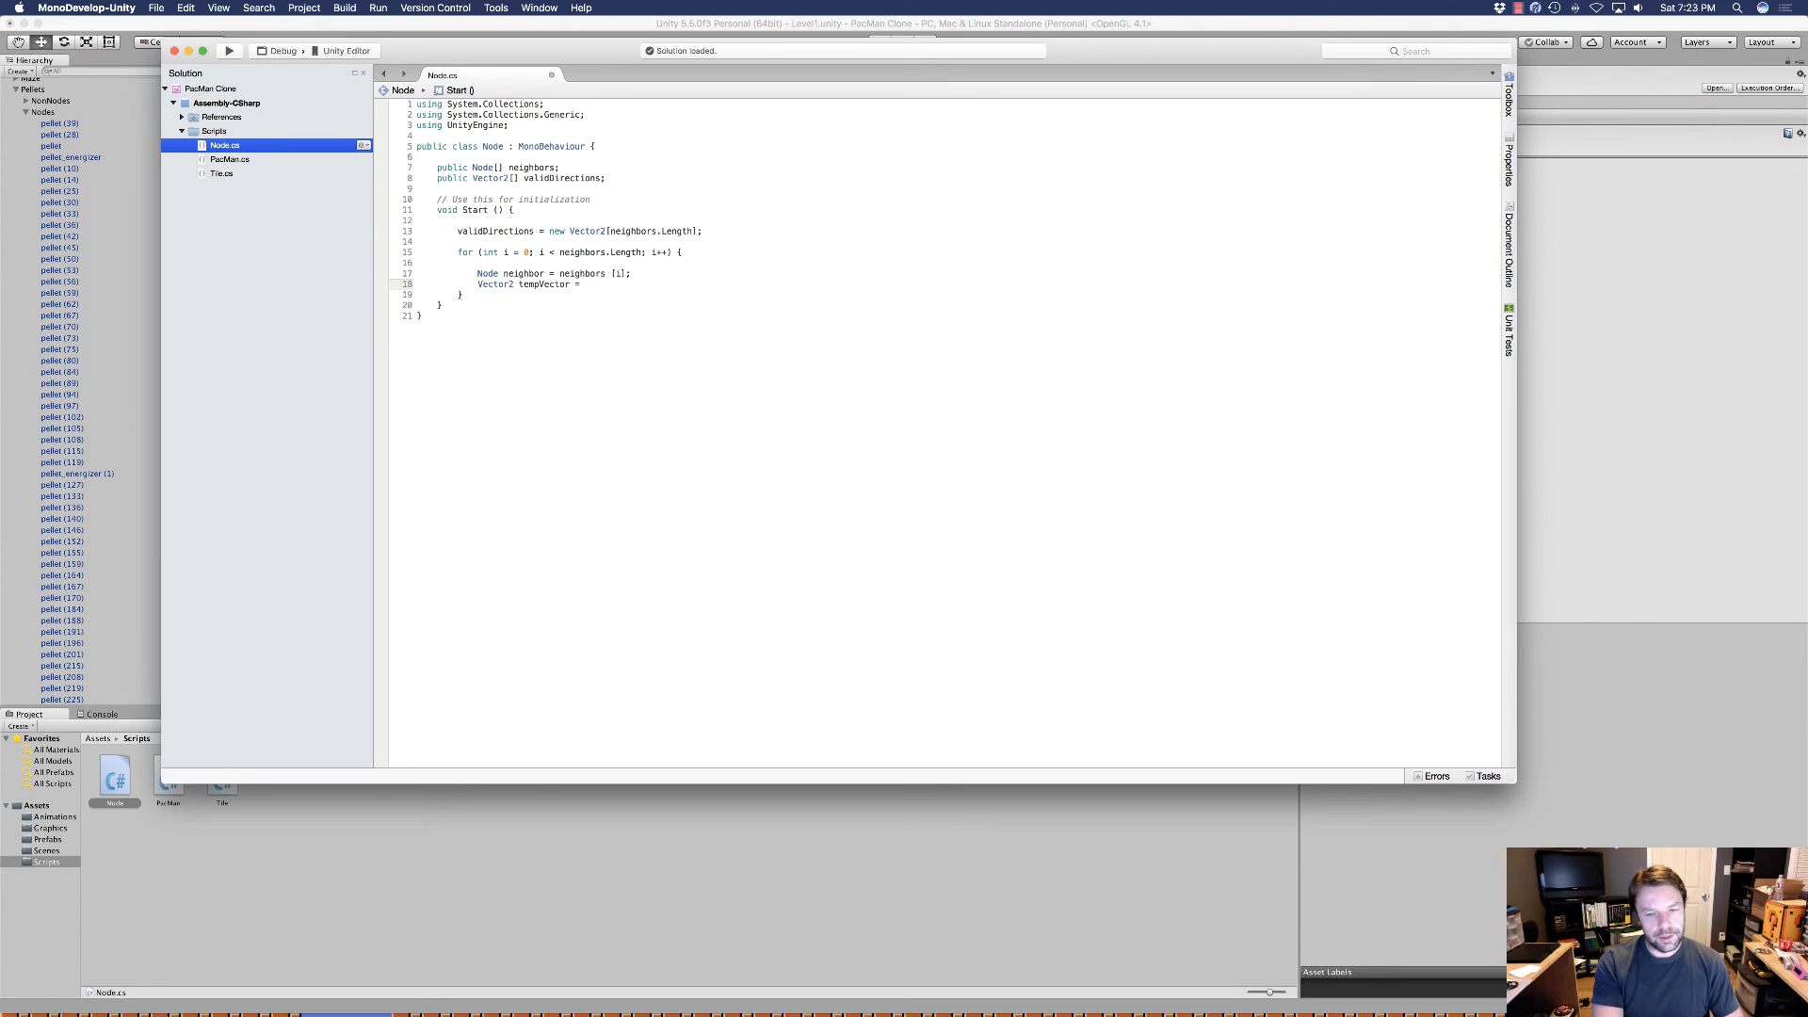
type("neighbor.transform.local")
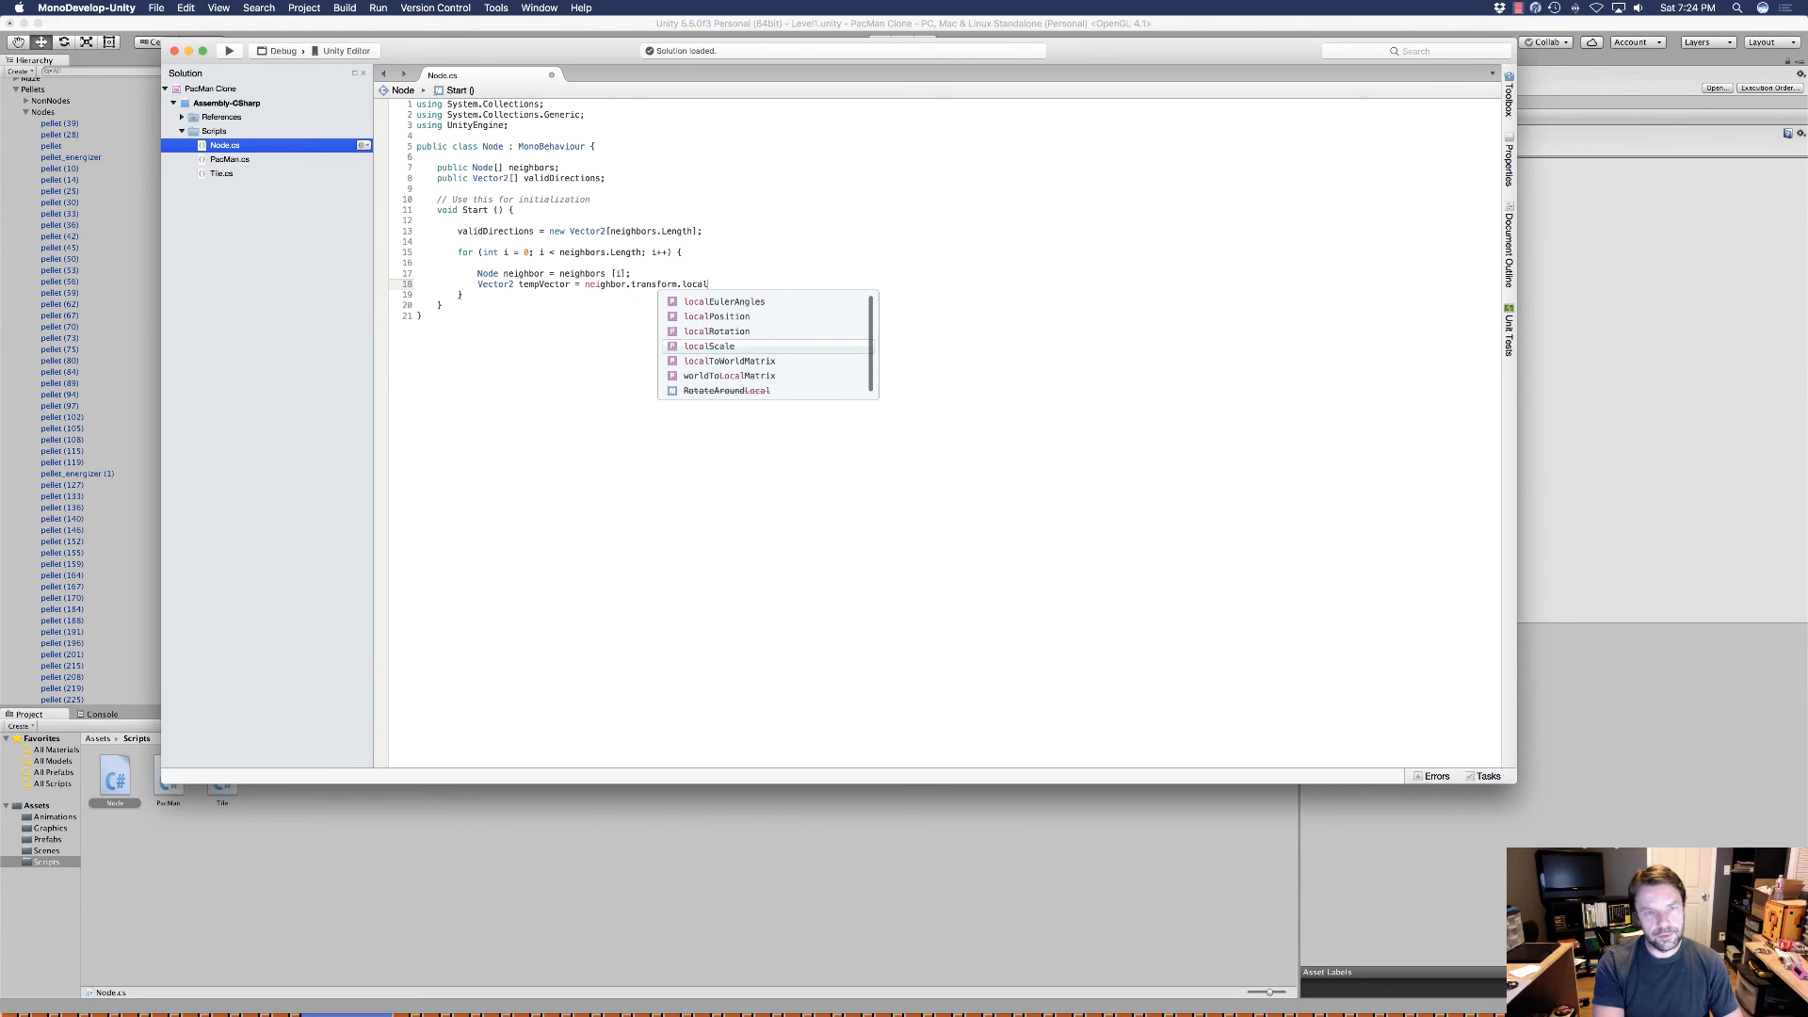
key("Escape")
type("S")
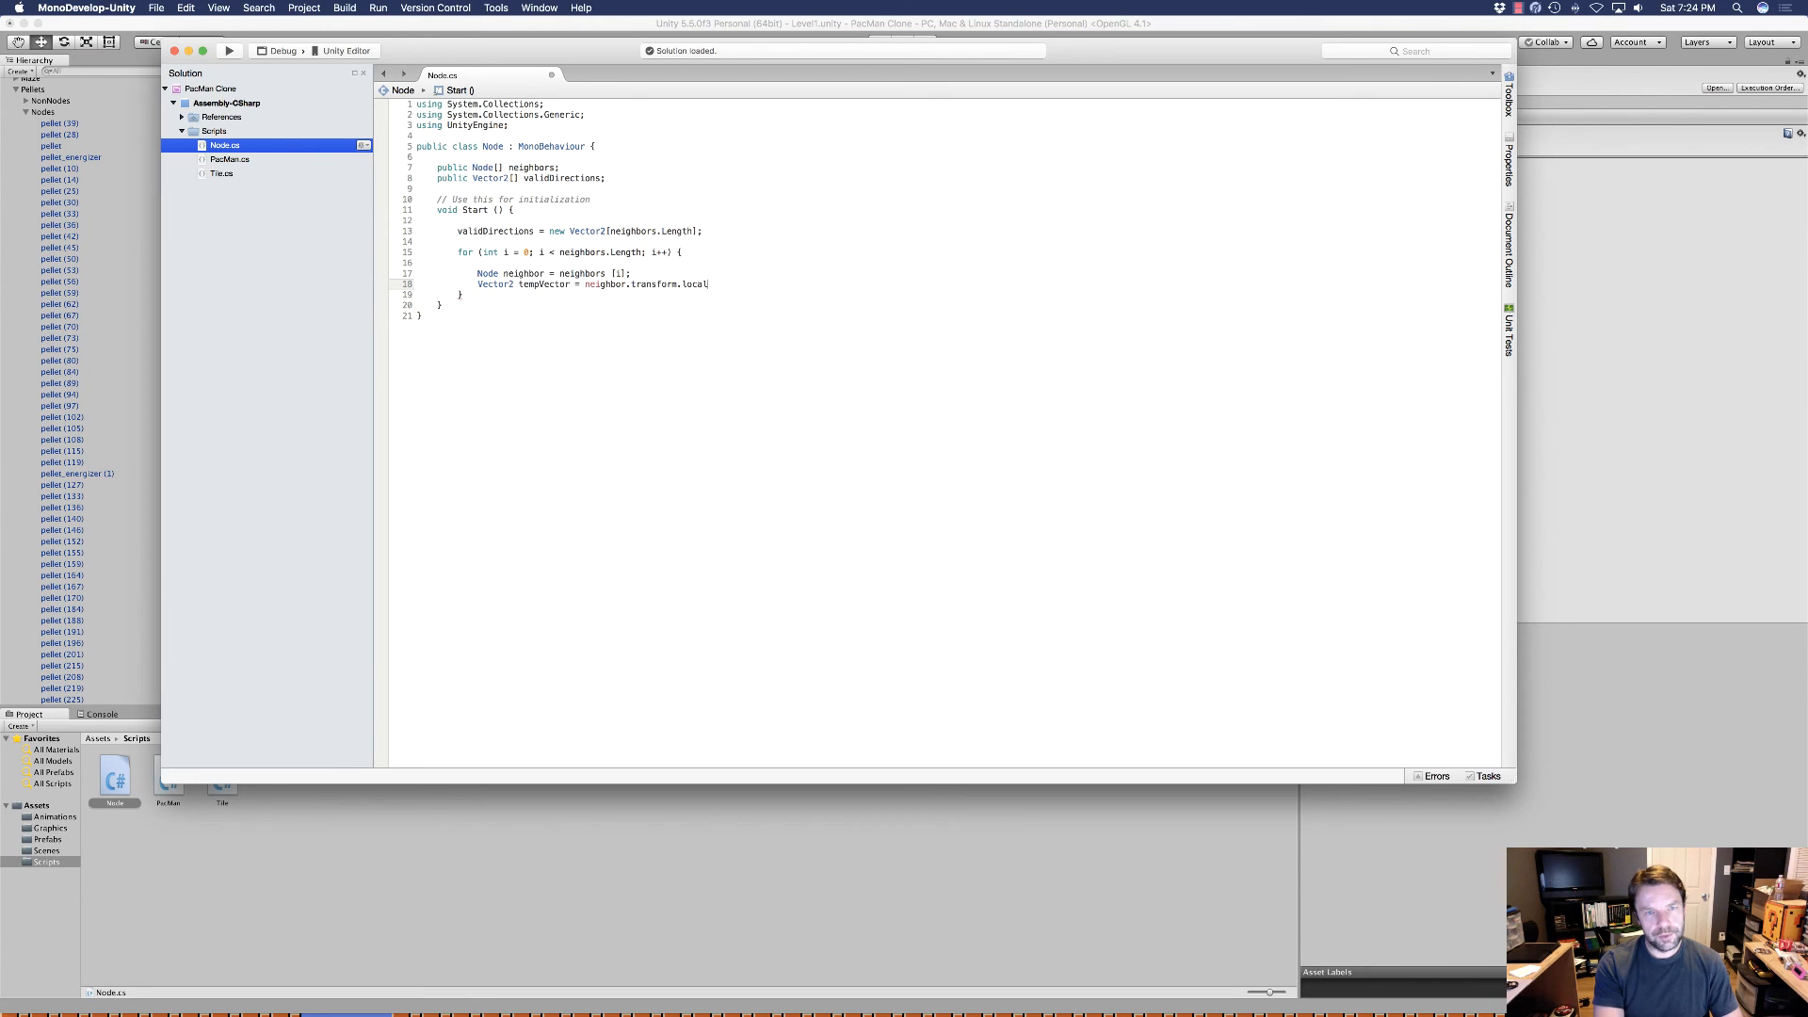
type("osition")
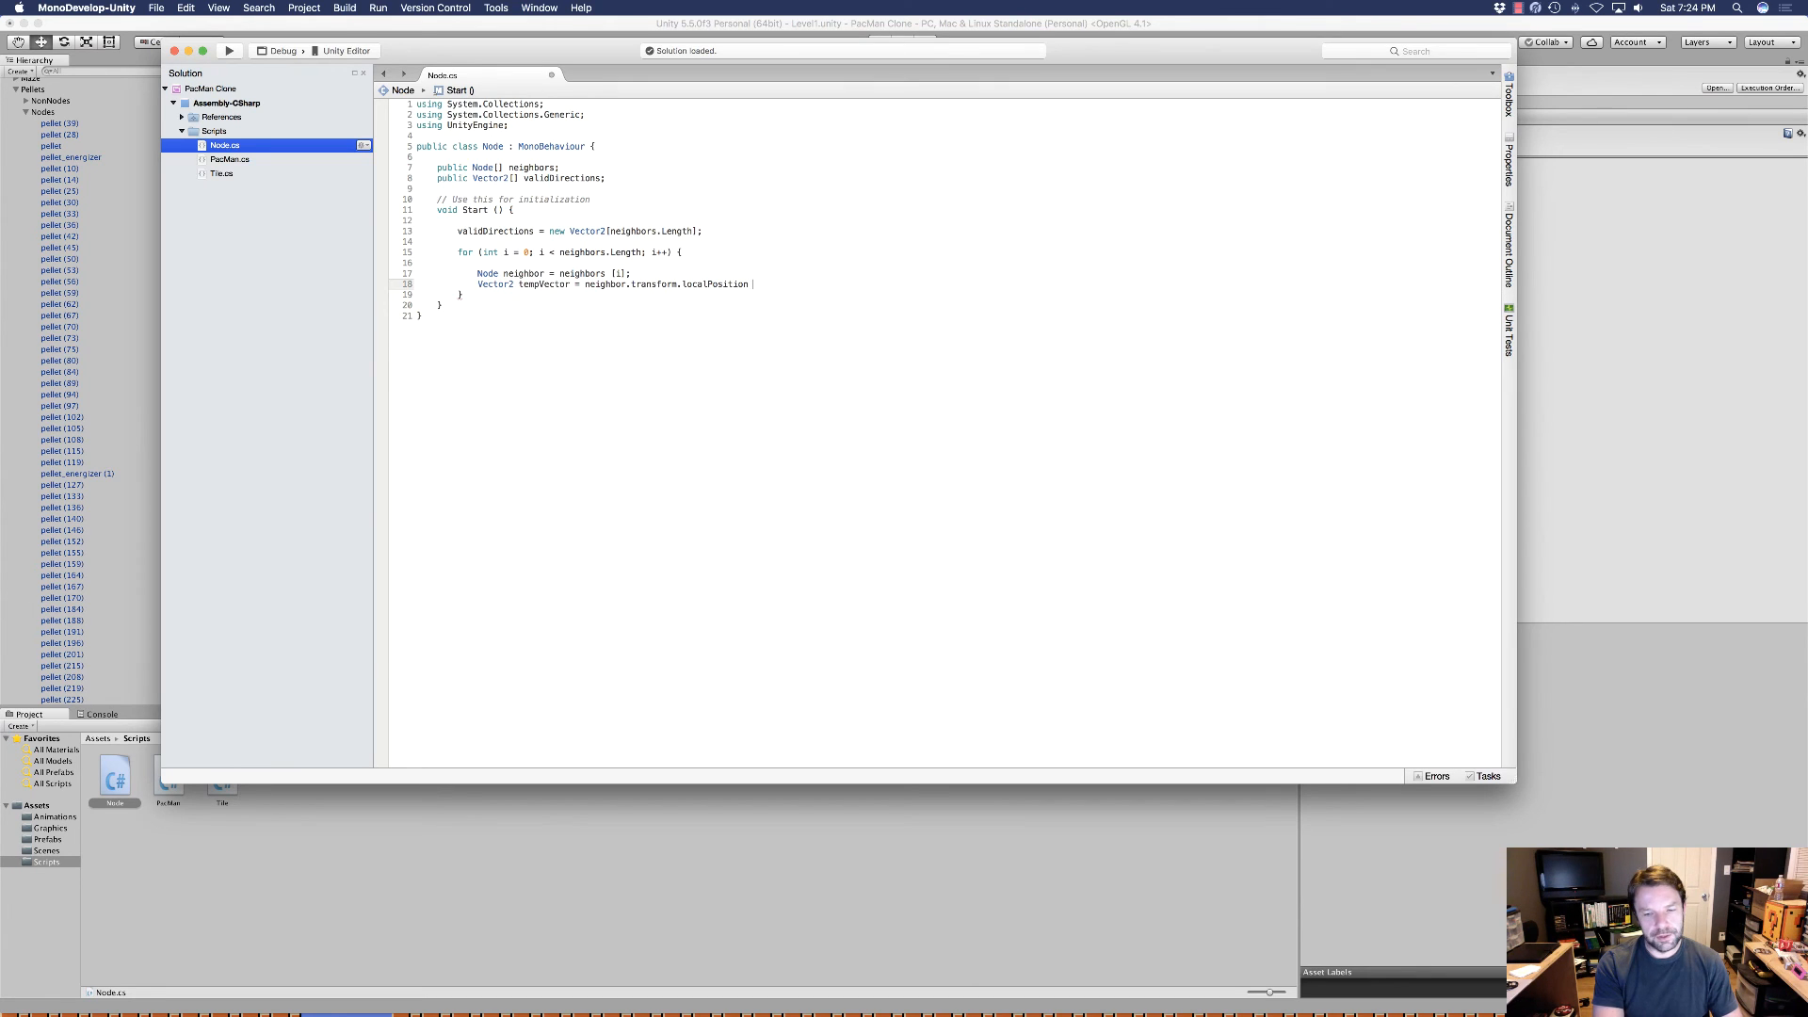
type(" - transform .localp")
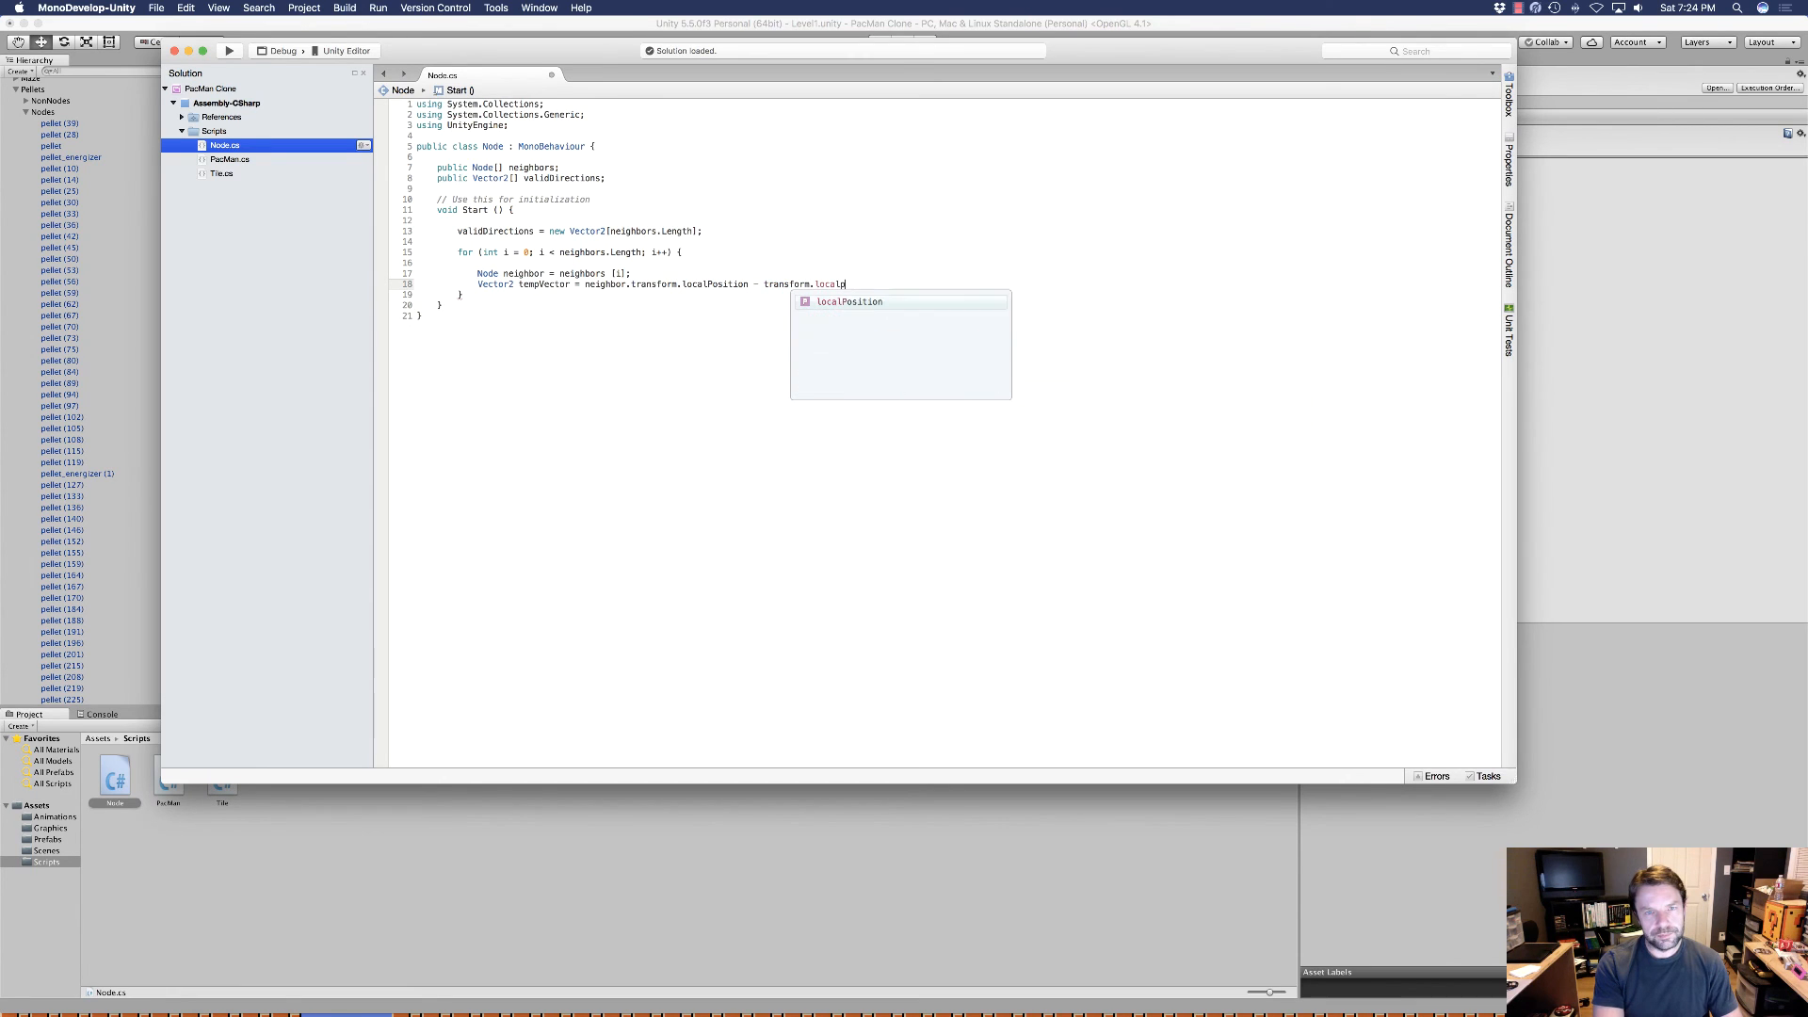
type(";")
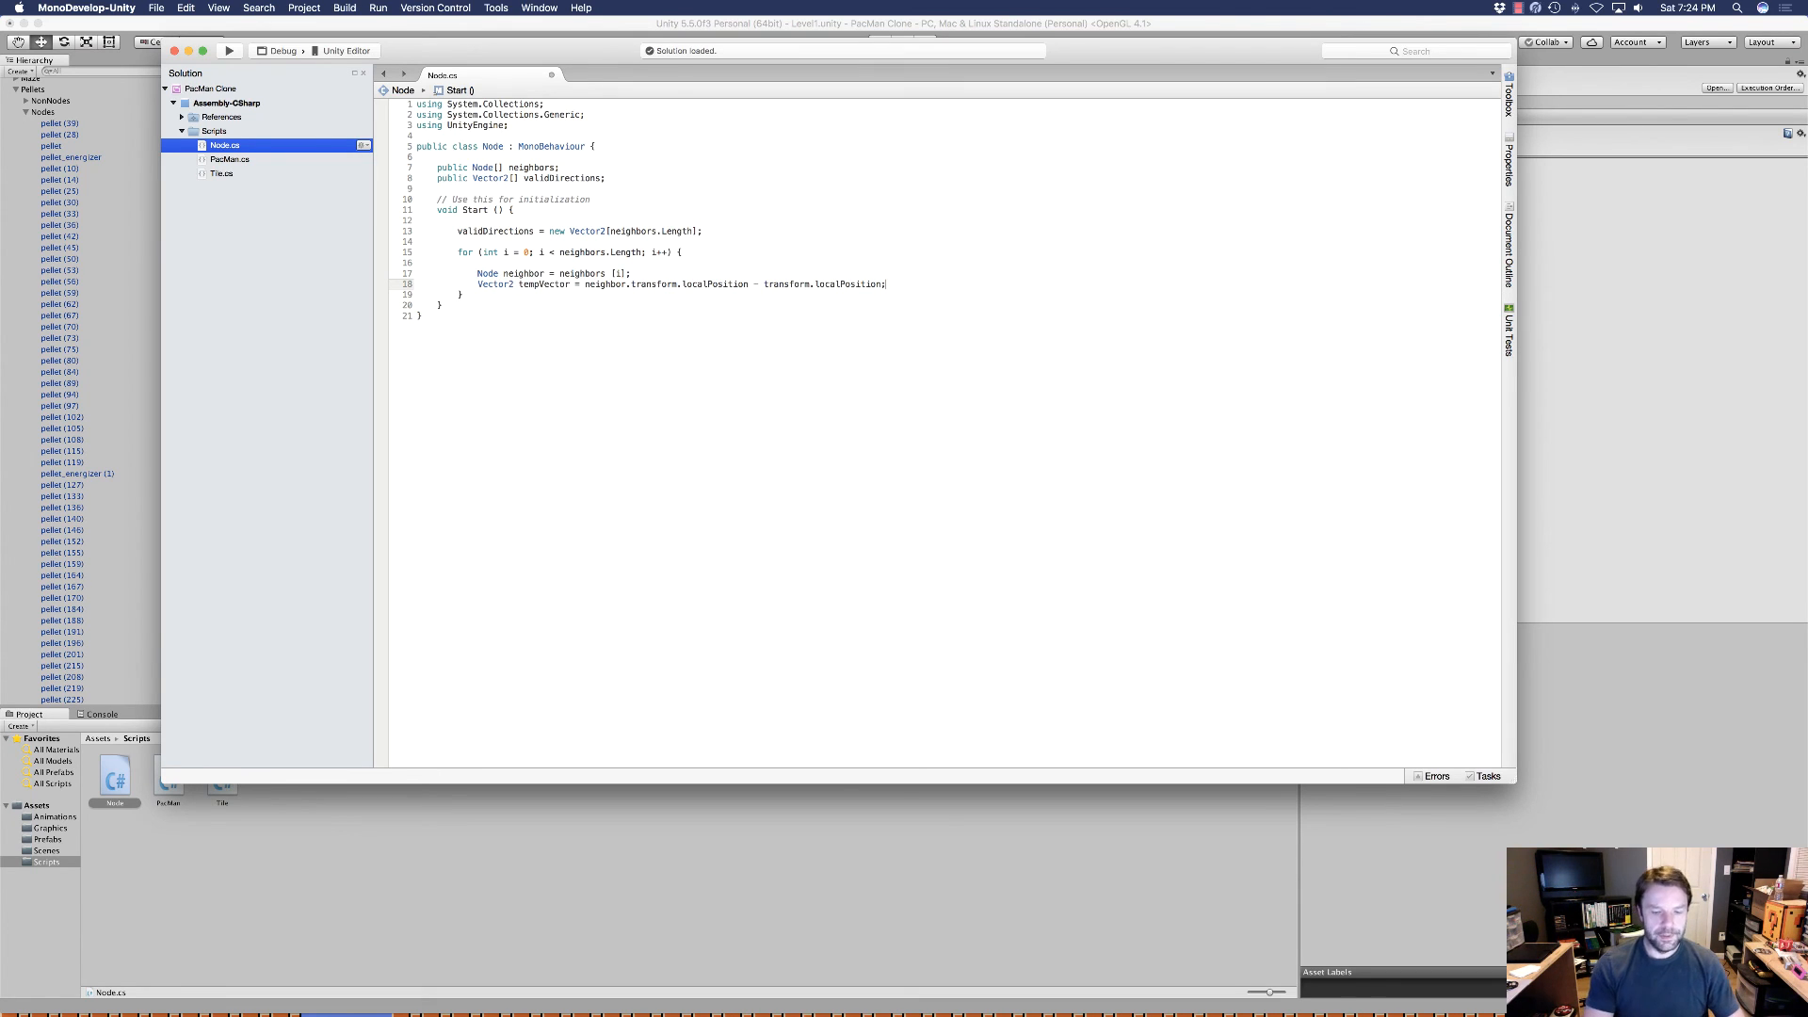
After a blank line in the loop, assign the direction with "validDirections [i] = tempVector.normalized;".
key("Return")
key("Return")
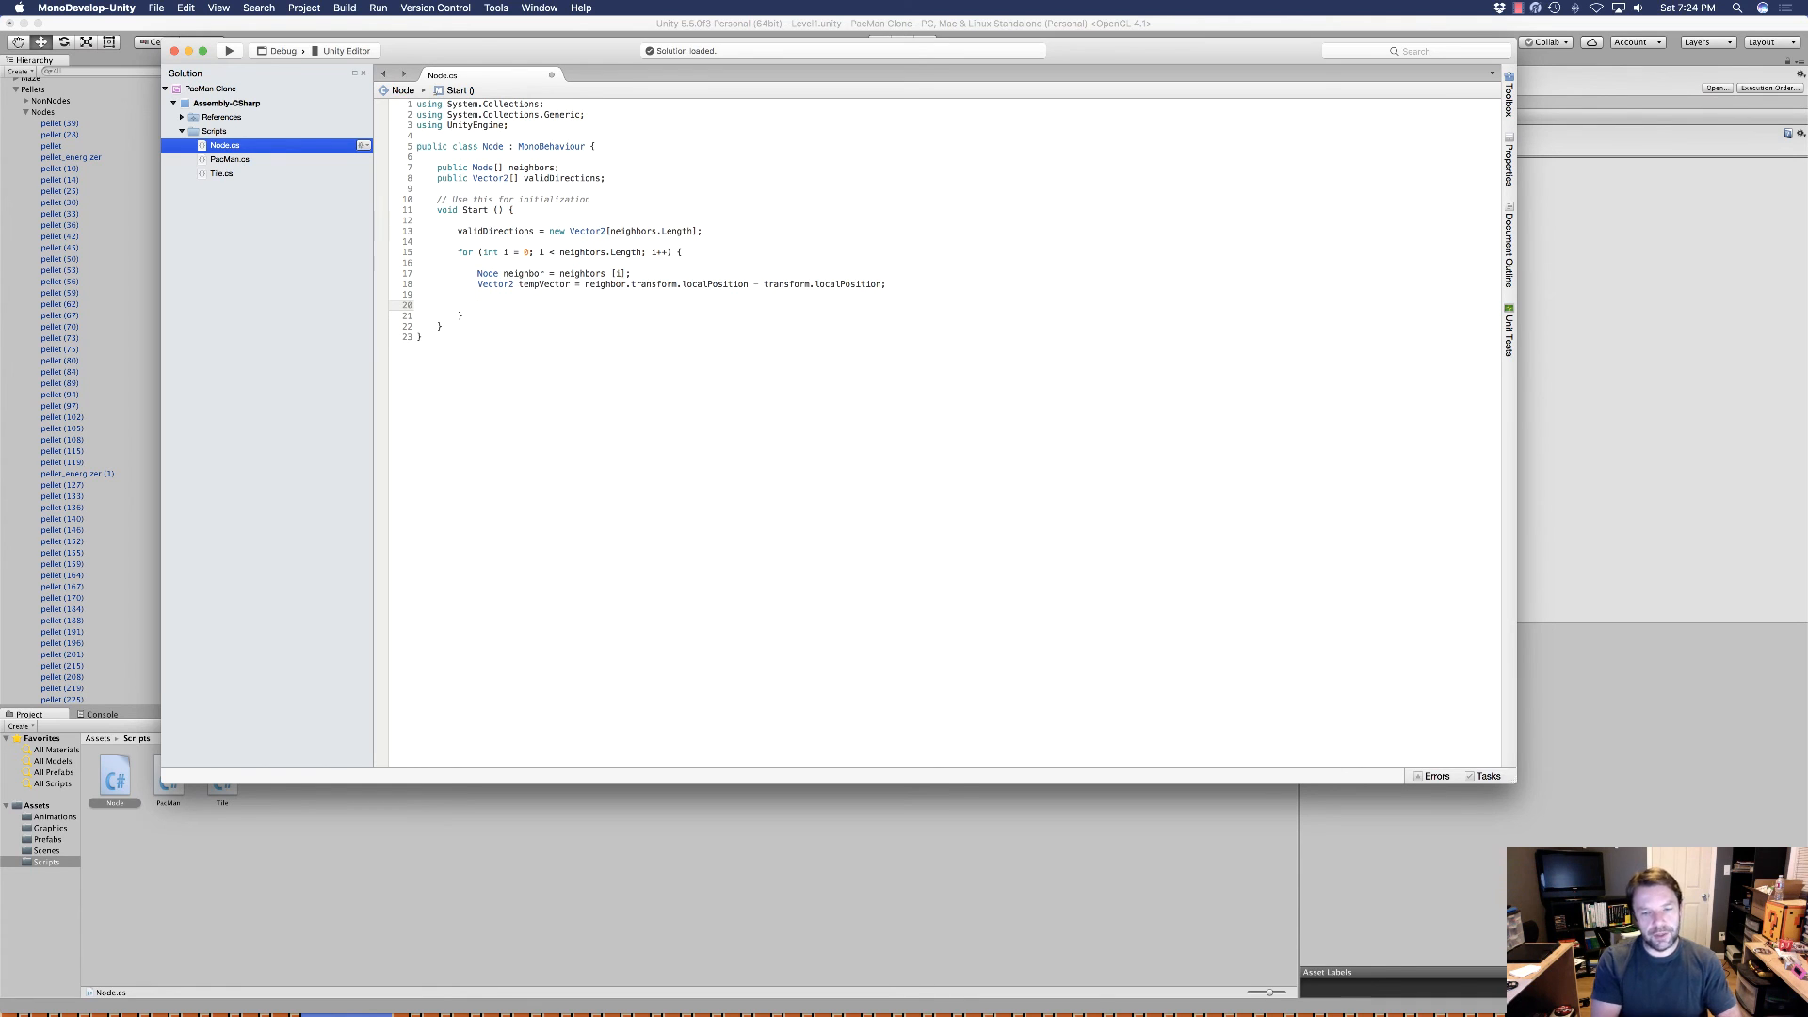
type("validDirections ")
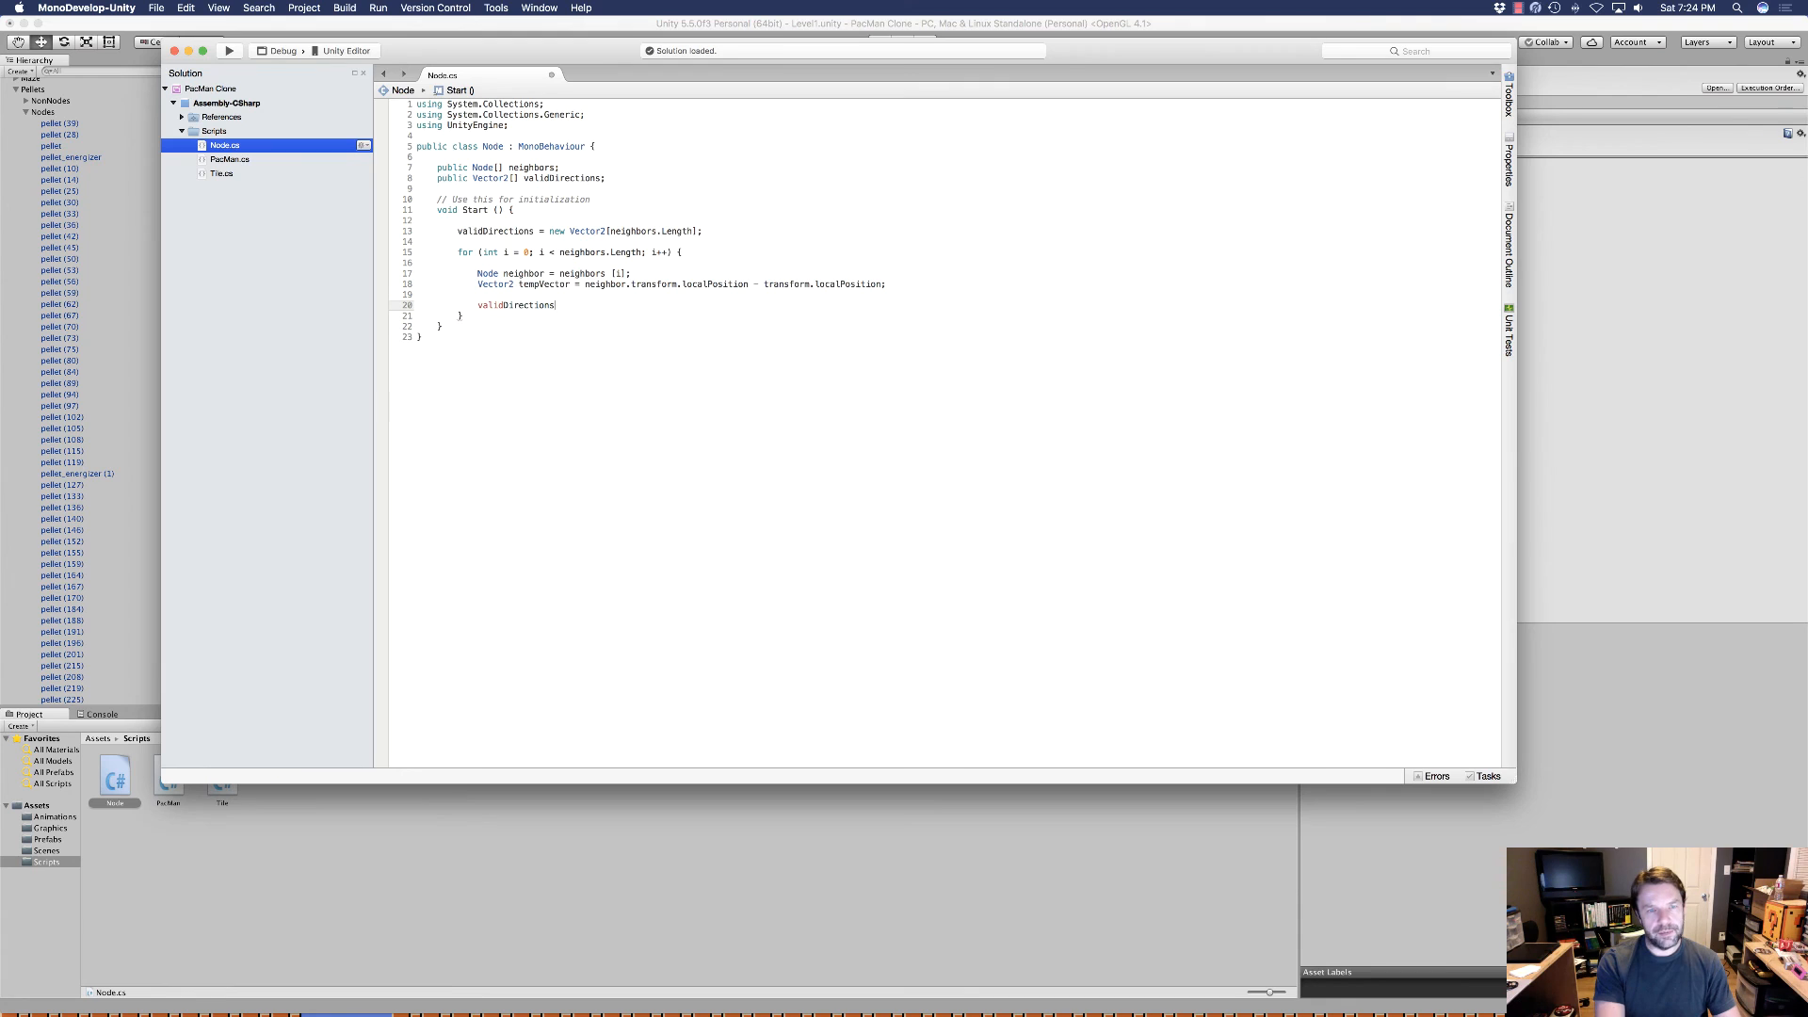
type("[i] = temp")
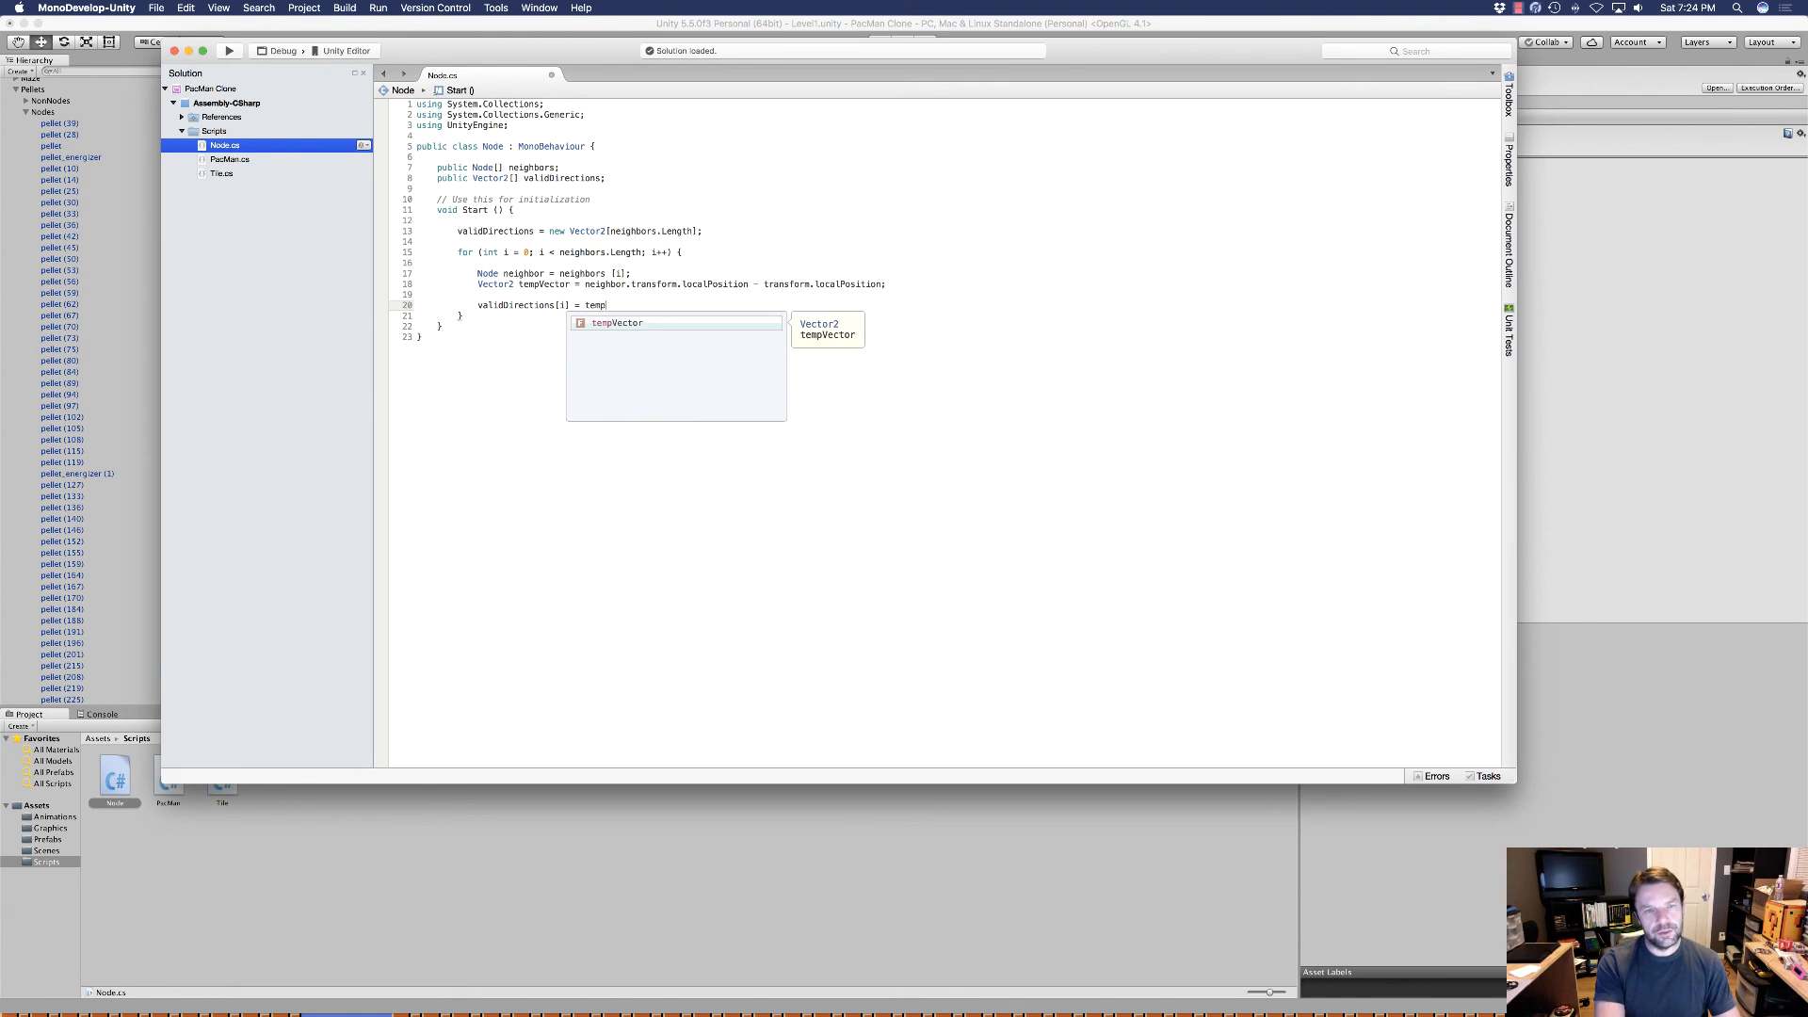
type("Vector.normalized")
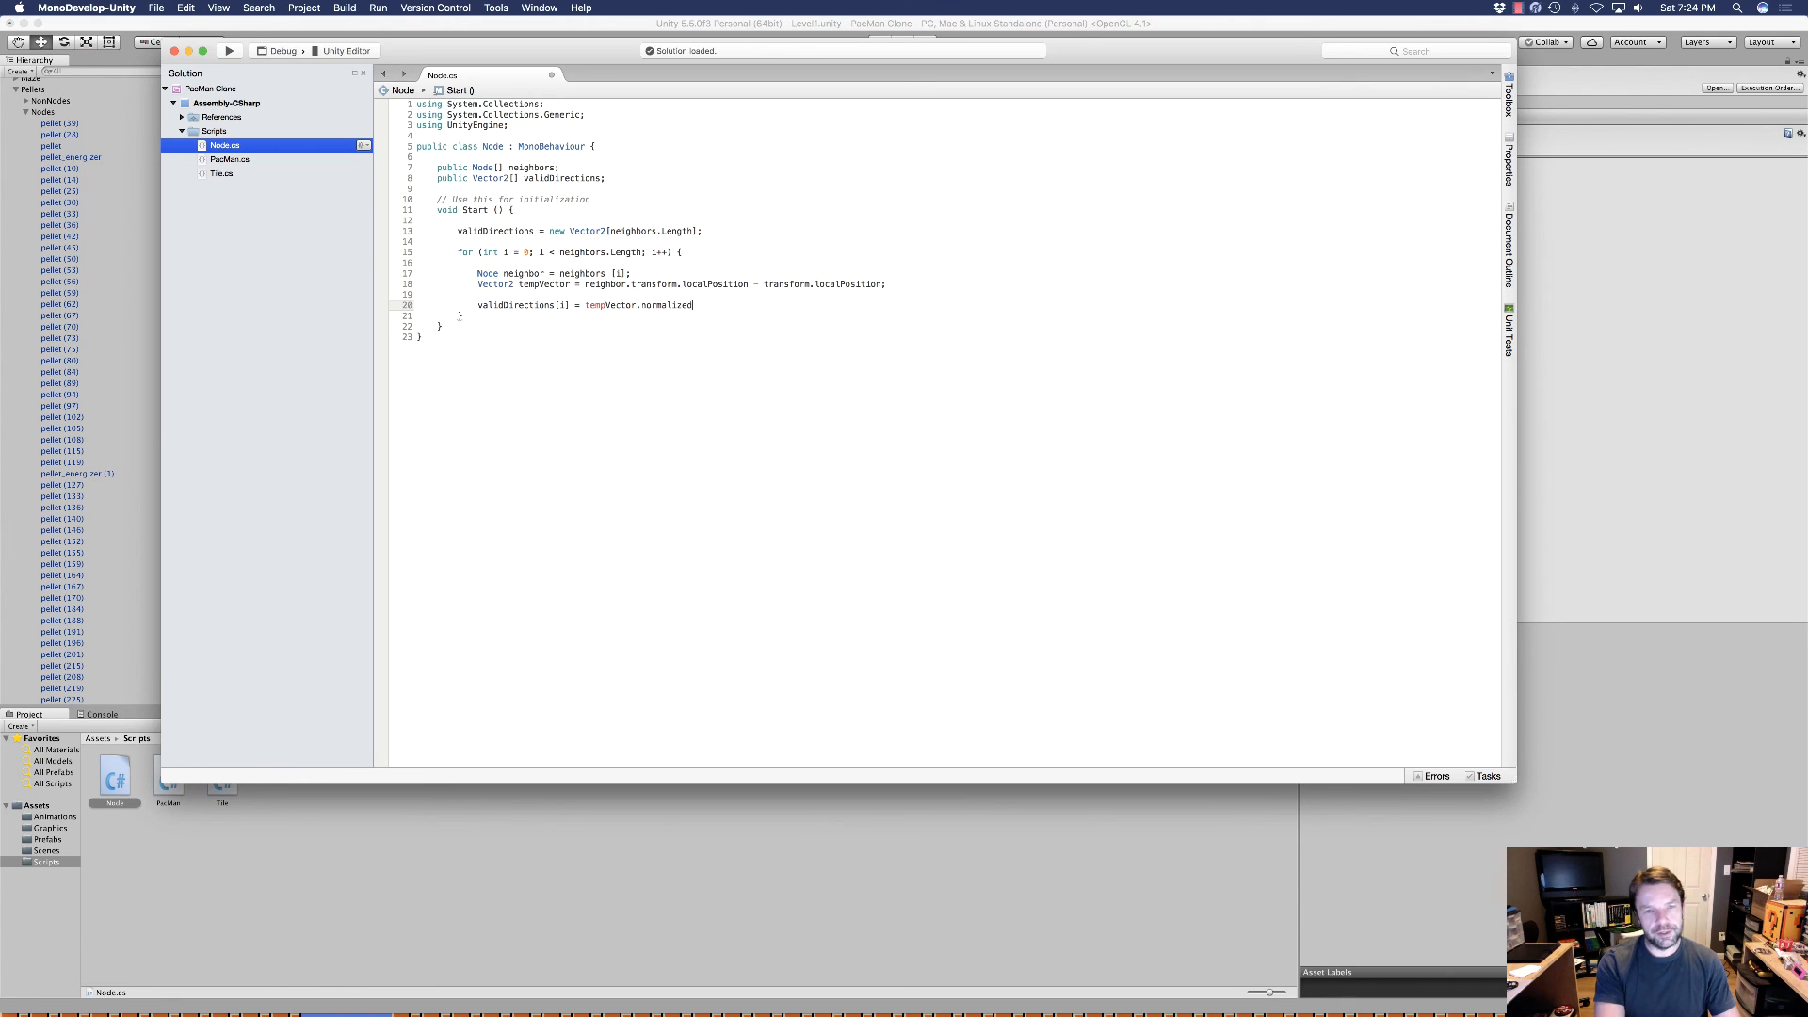
type(";")
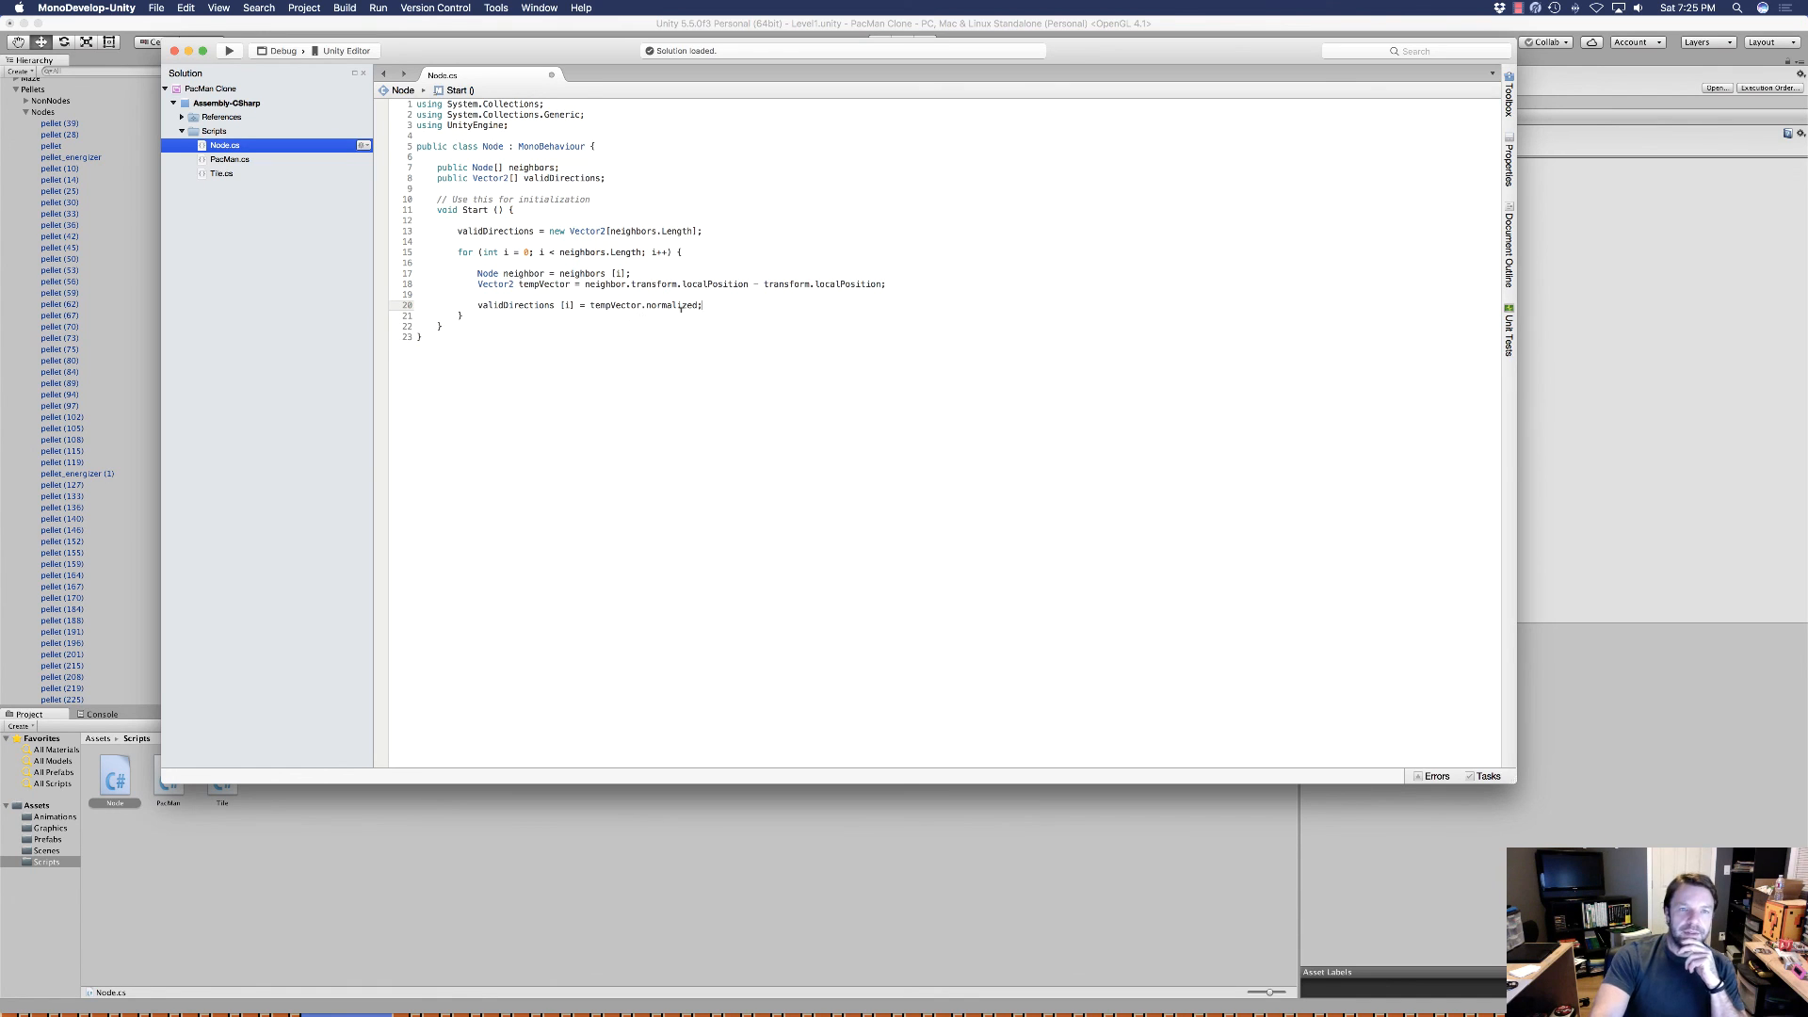
left_click_drag(711, 303, 455, 311)
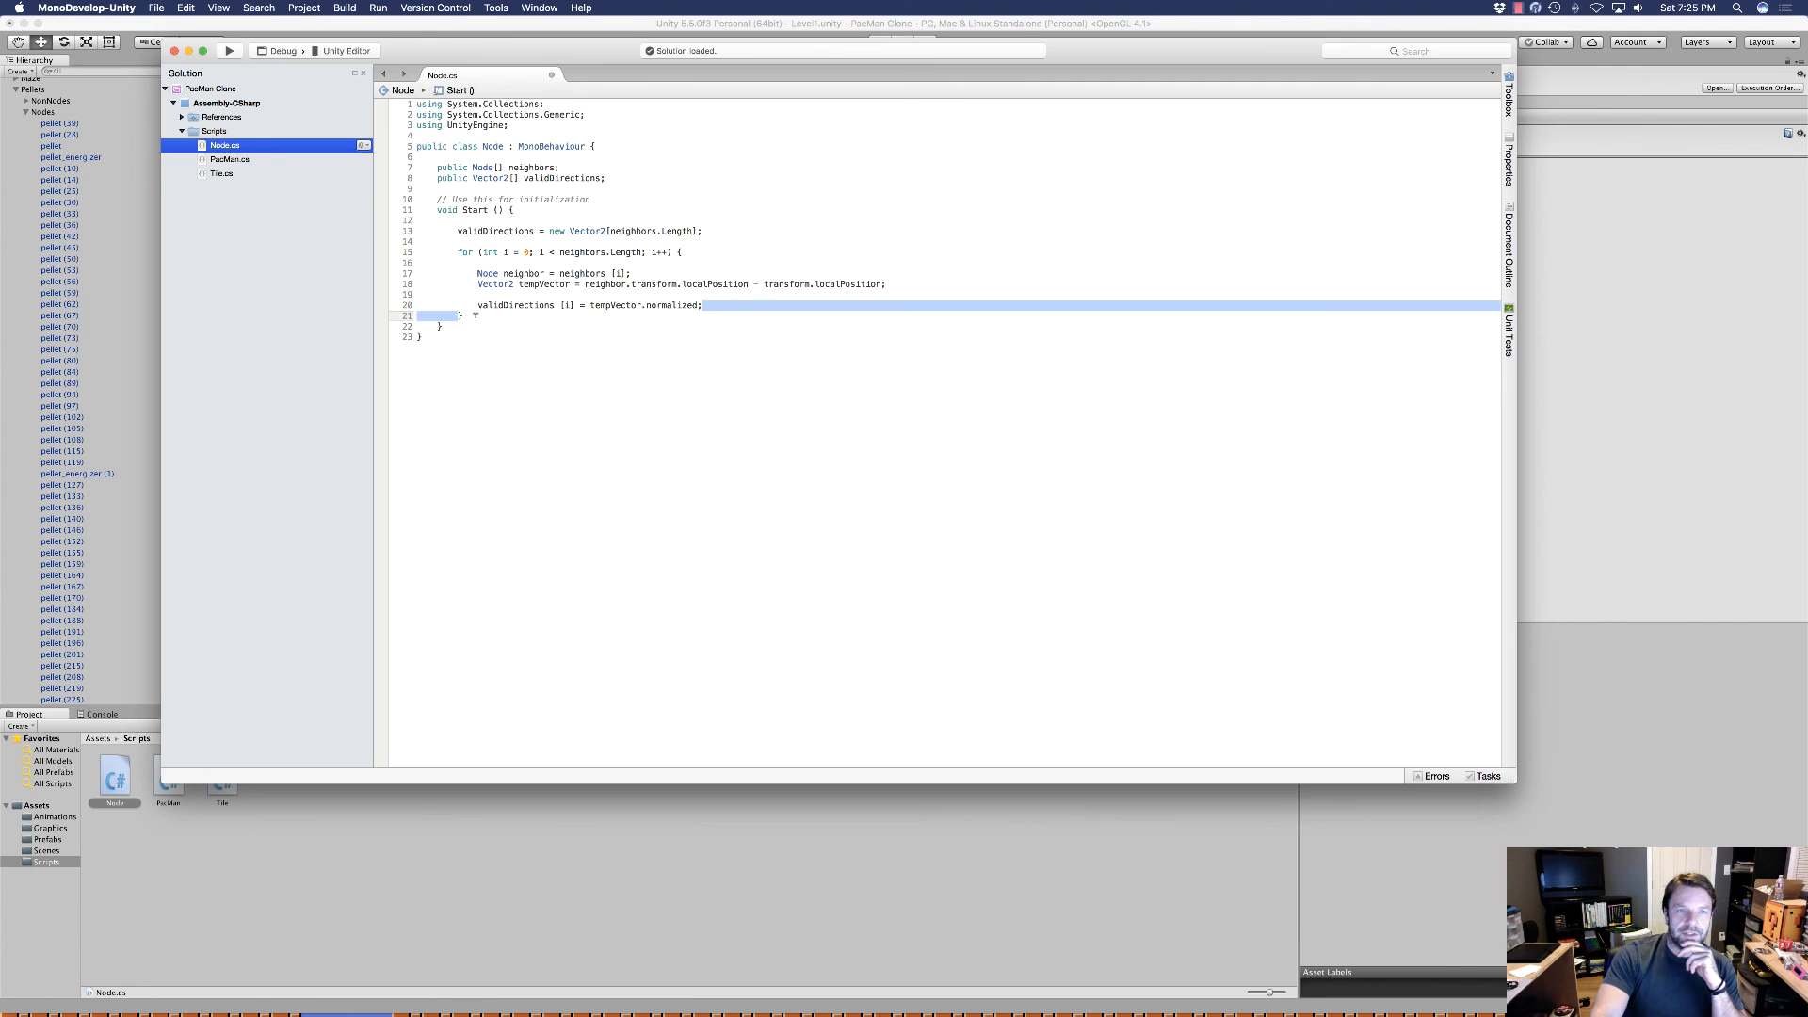
left_click(475, 315)
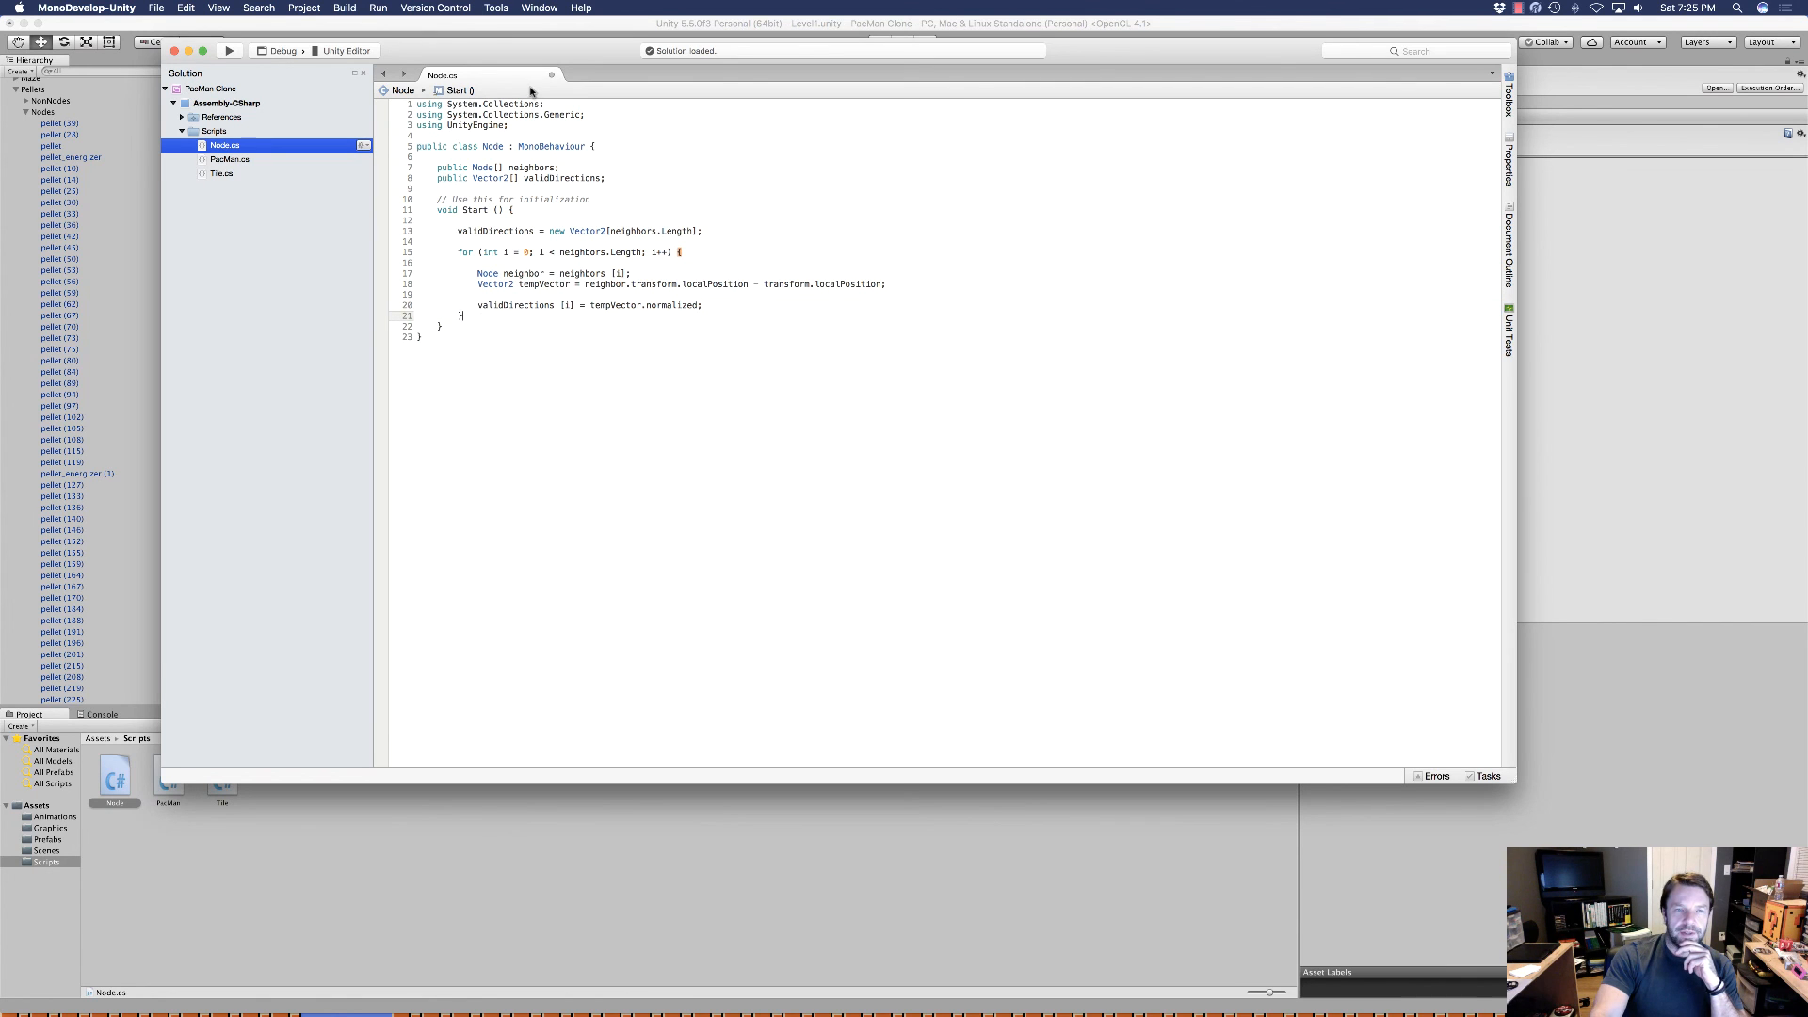
Move the code editor window aside, switch to Unity and run the game in Play mode.
left_click_drag(532, 56, 607, 118)
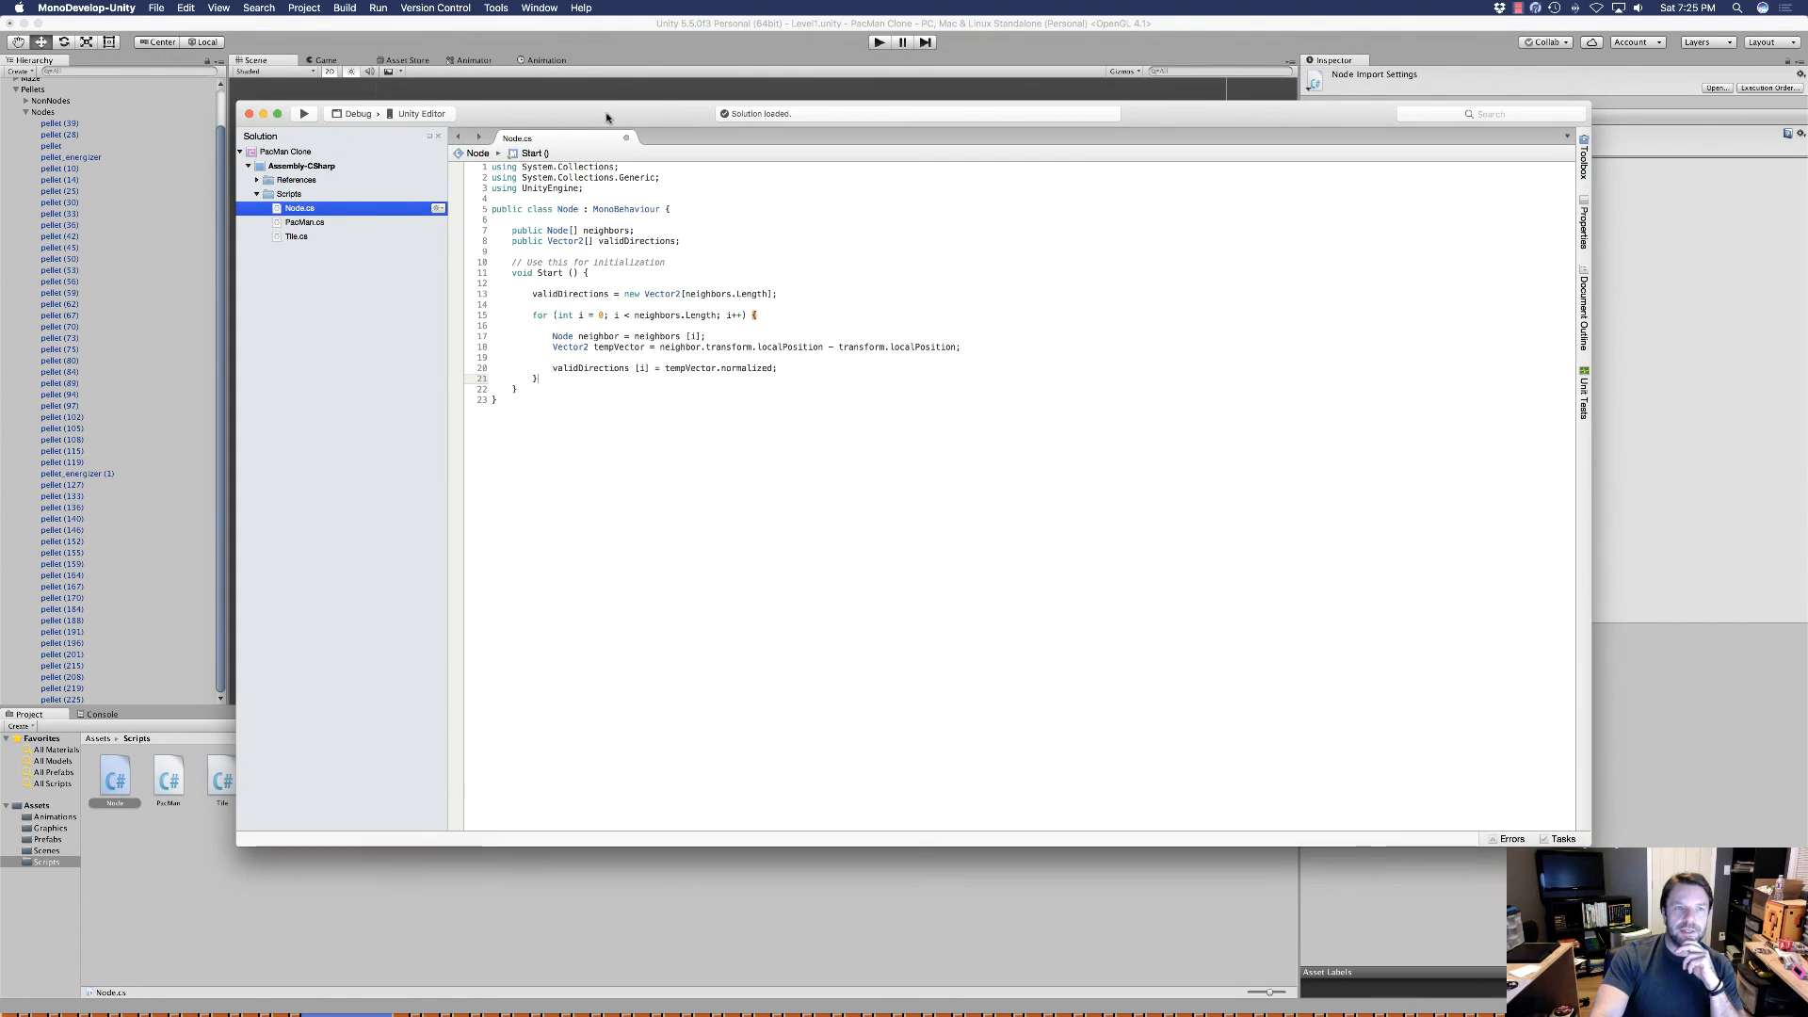
left_click(713, 88)
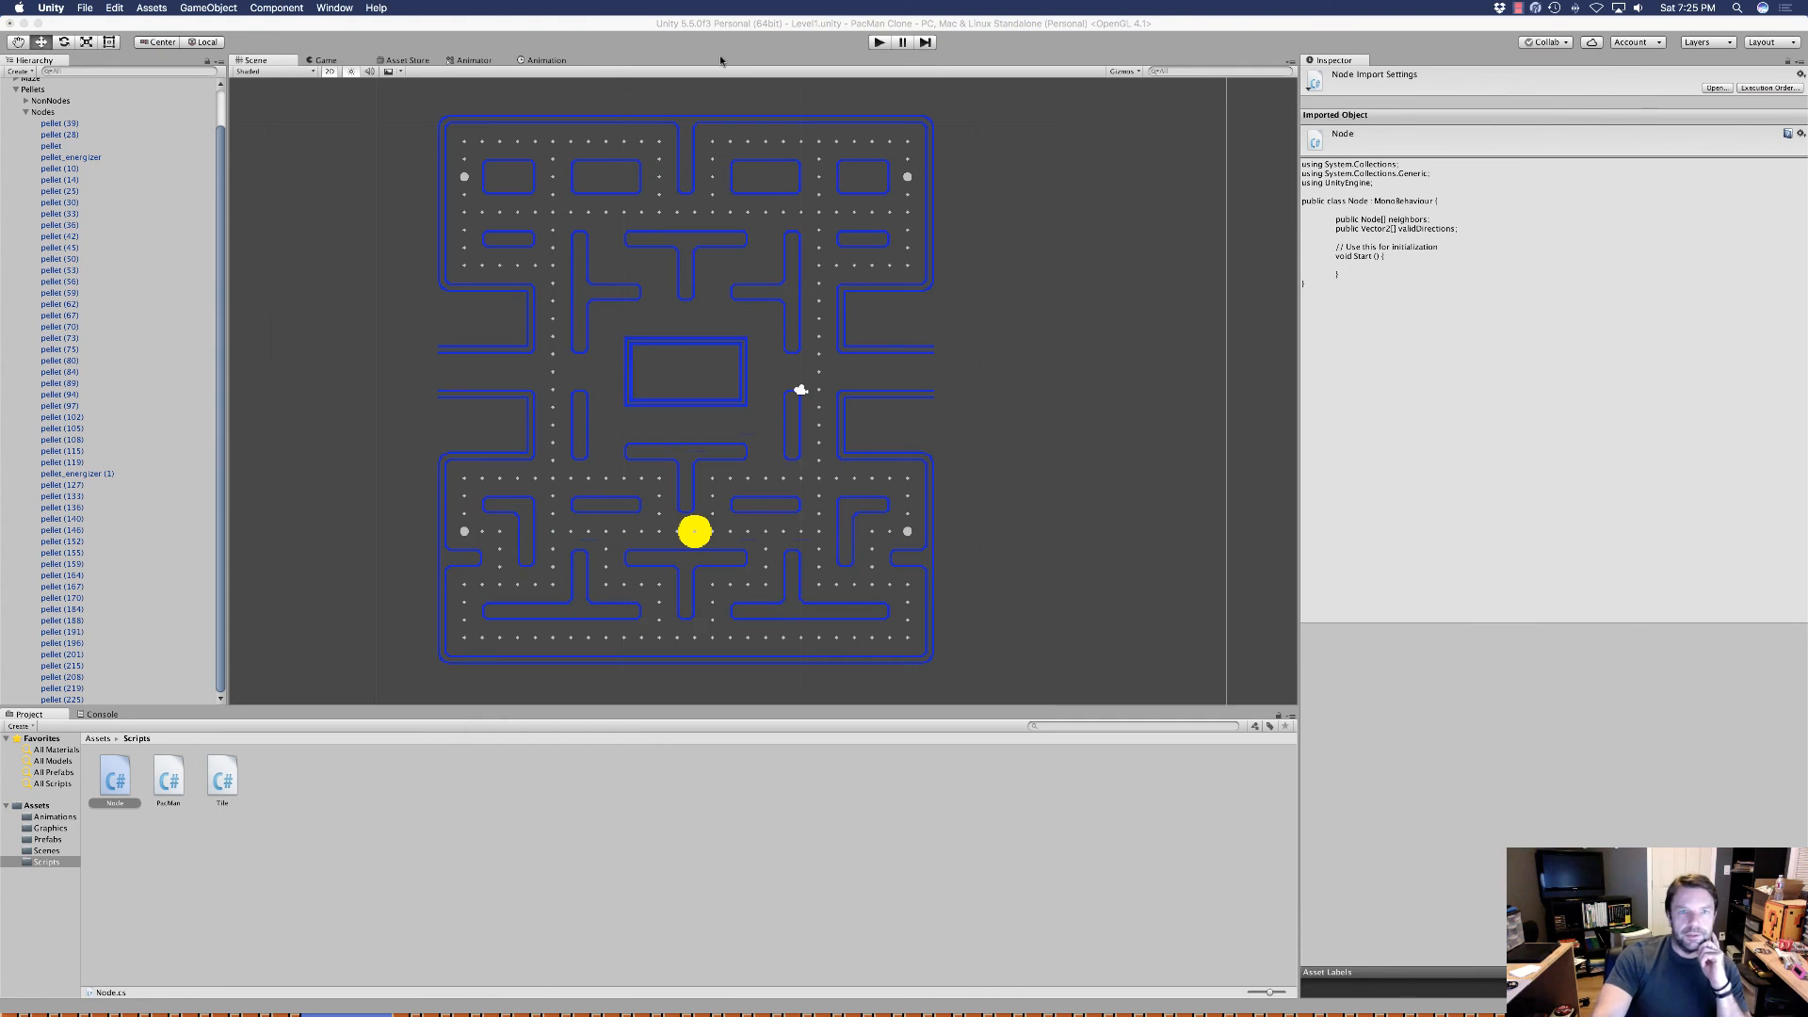
left_click(876, 43)
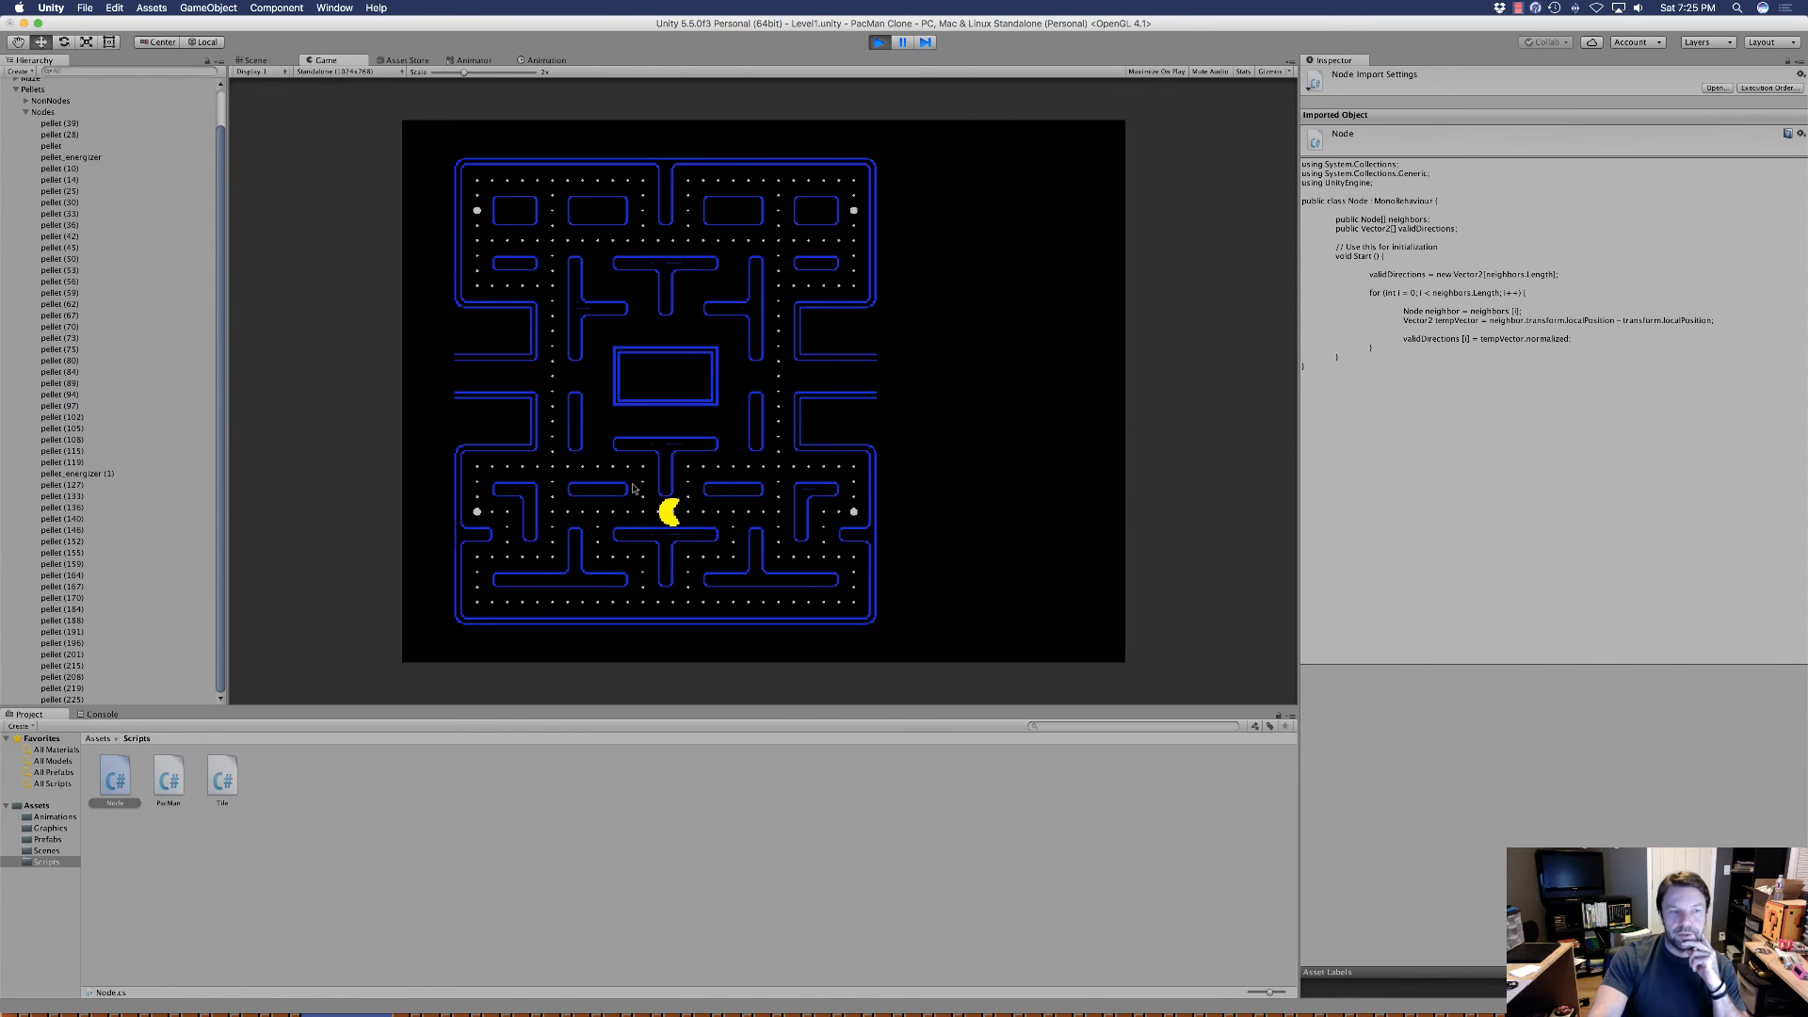
With the game running, examine the Valid Directions of each Nodes pellet, from the first one in the group through pellet (225).
left_click(65, 124)
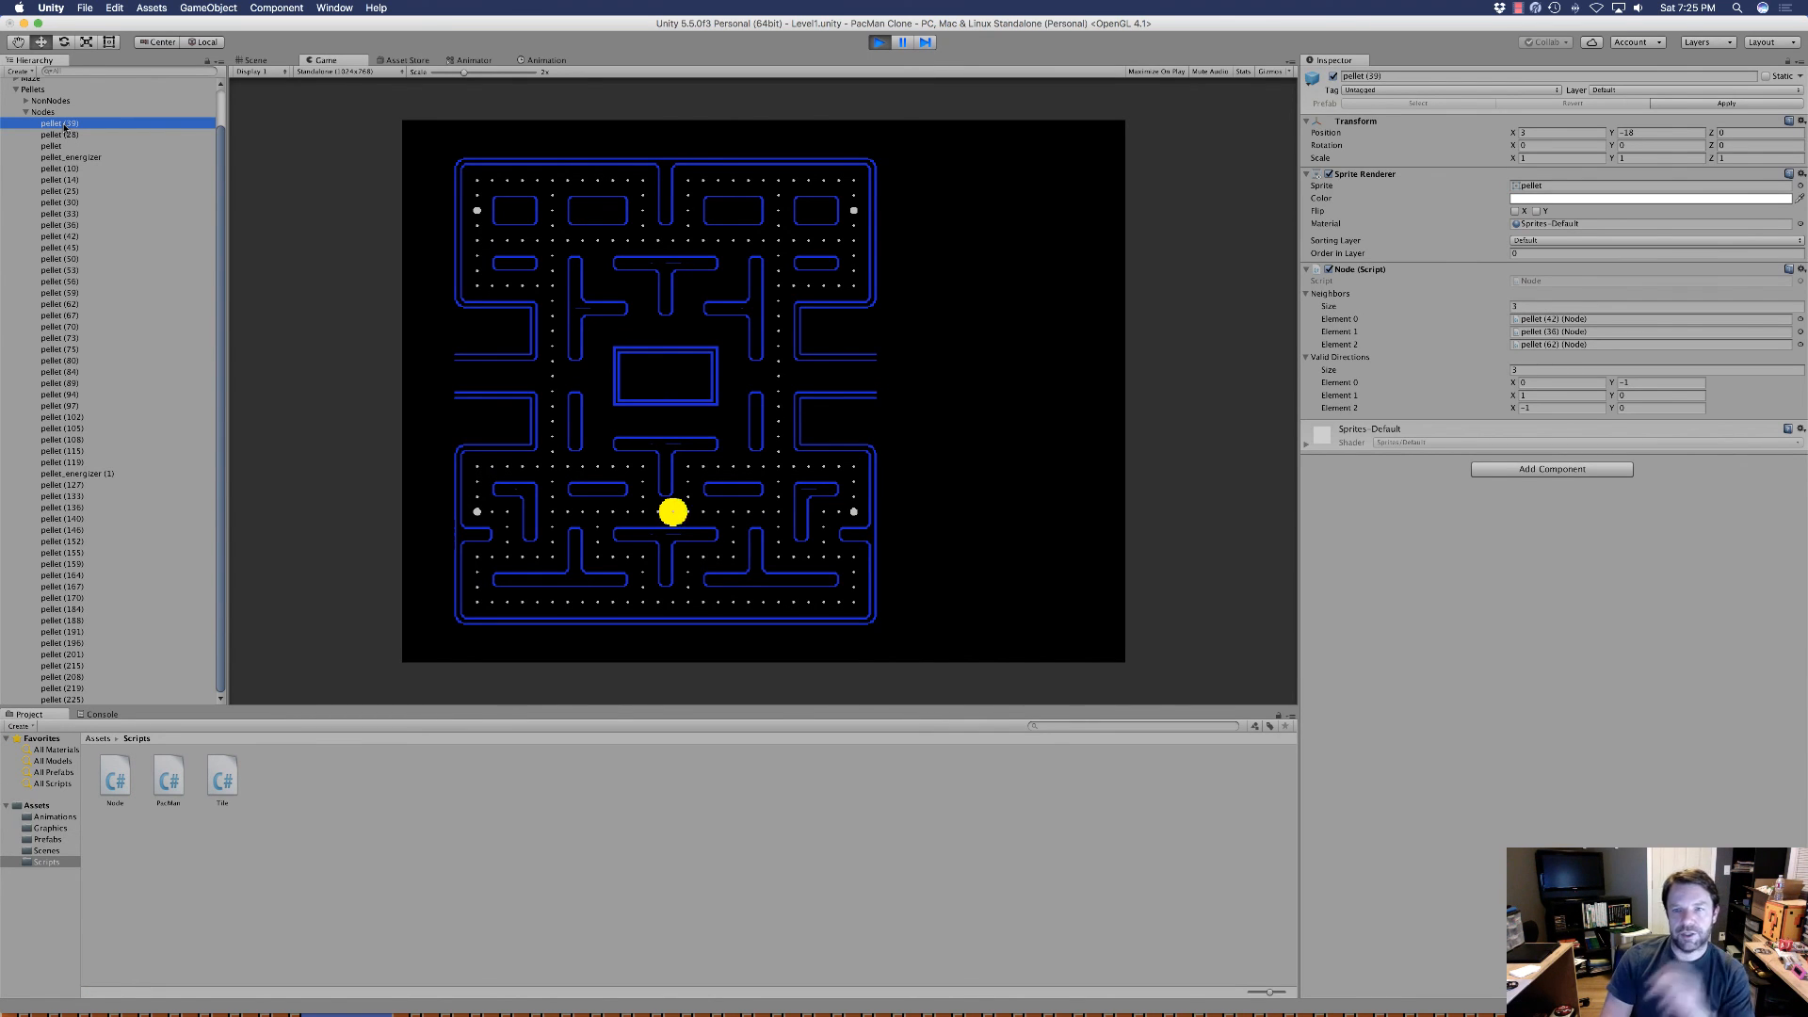
key("Down")
key("Down")
key("Down")
key("Down")
key("Down")
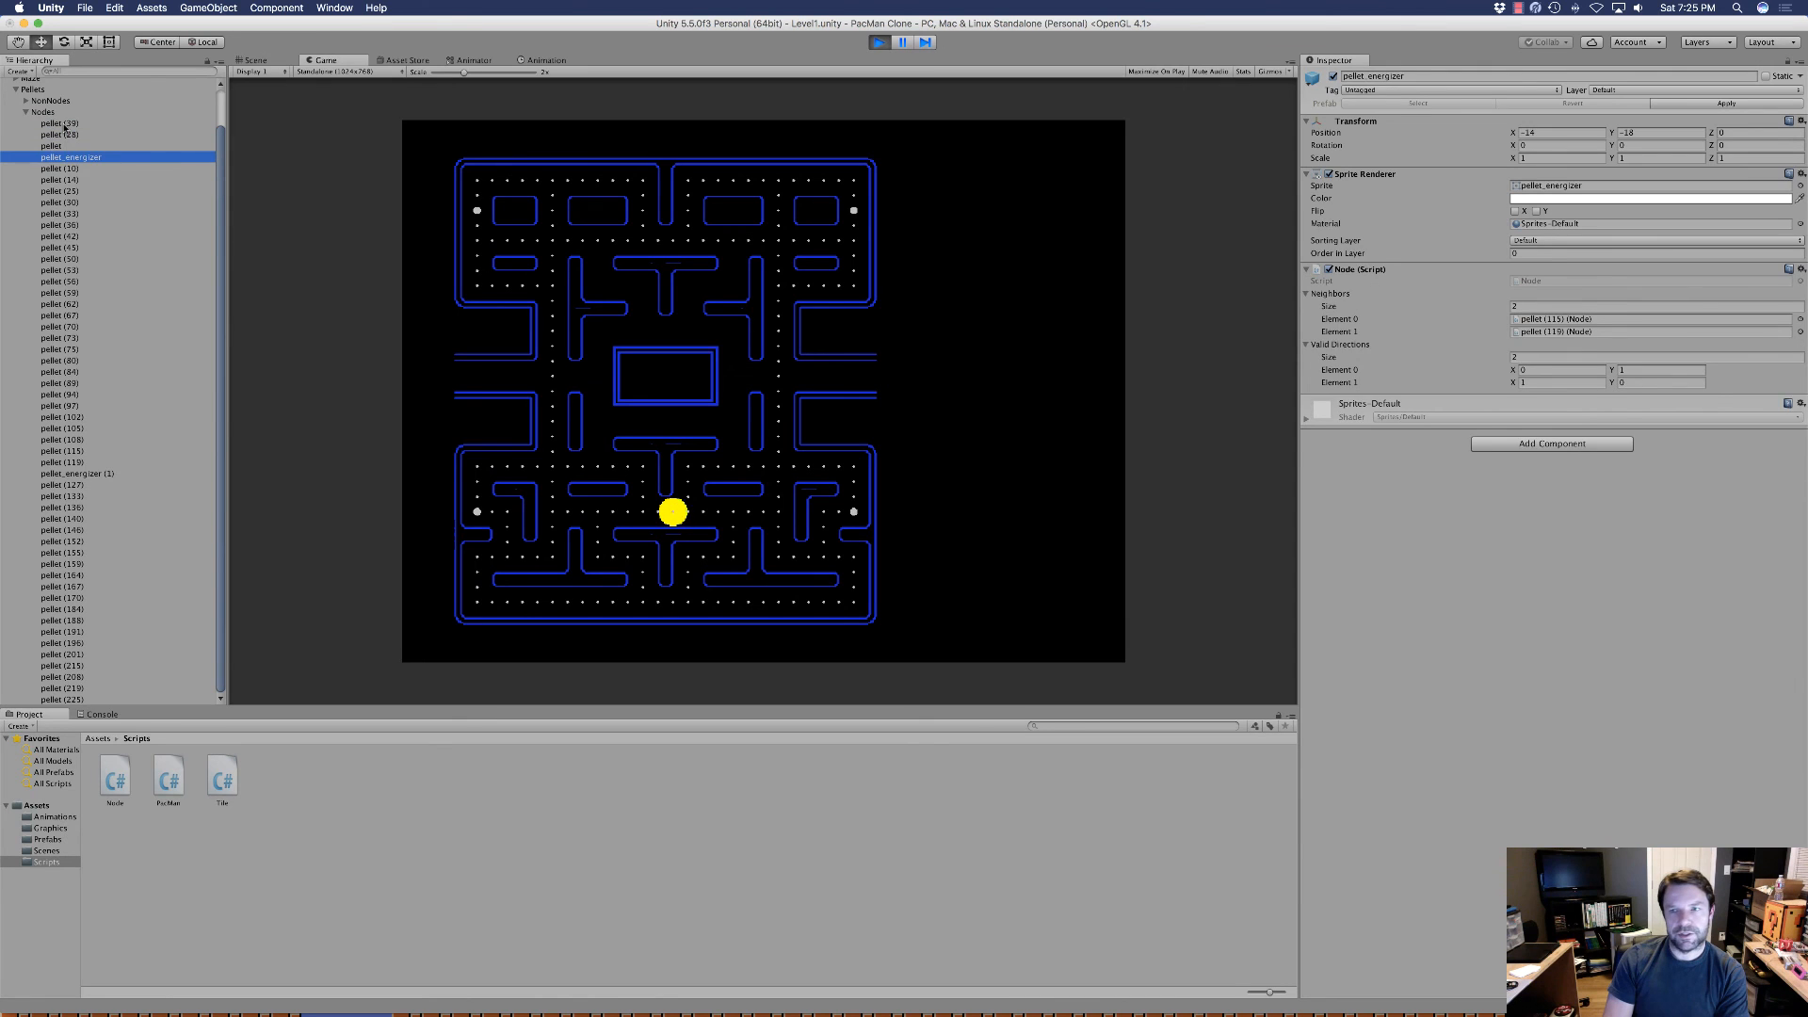
key("Down")
key("Down")
key("Down")
key("Down")
key("Down")
key("Down")
key("Down")
key("Down")
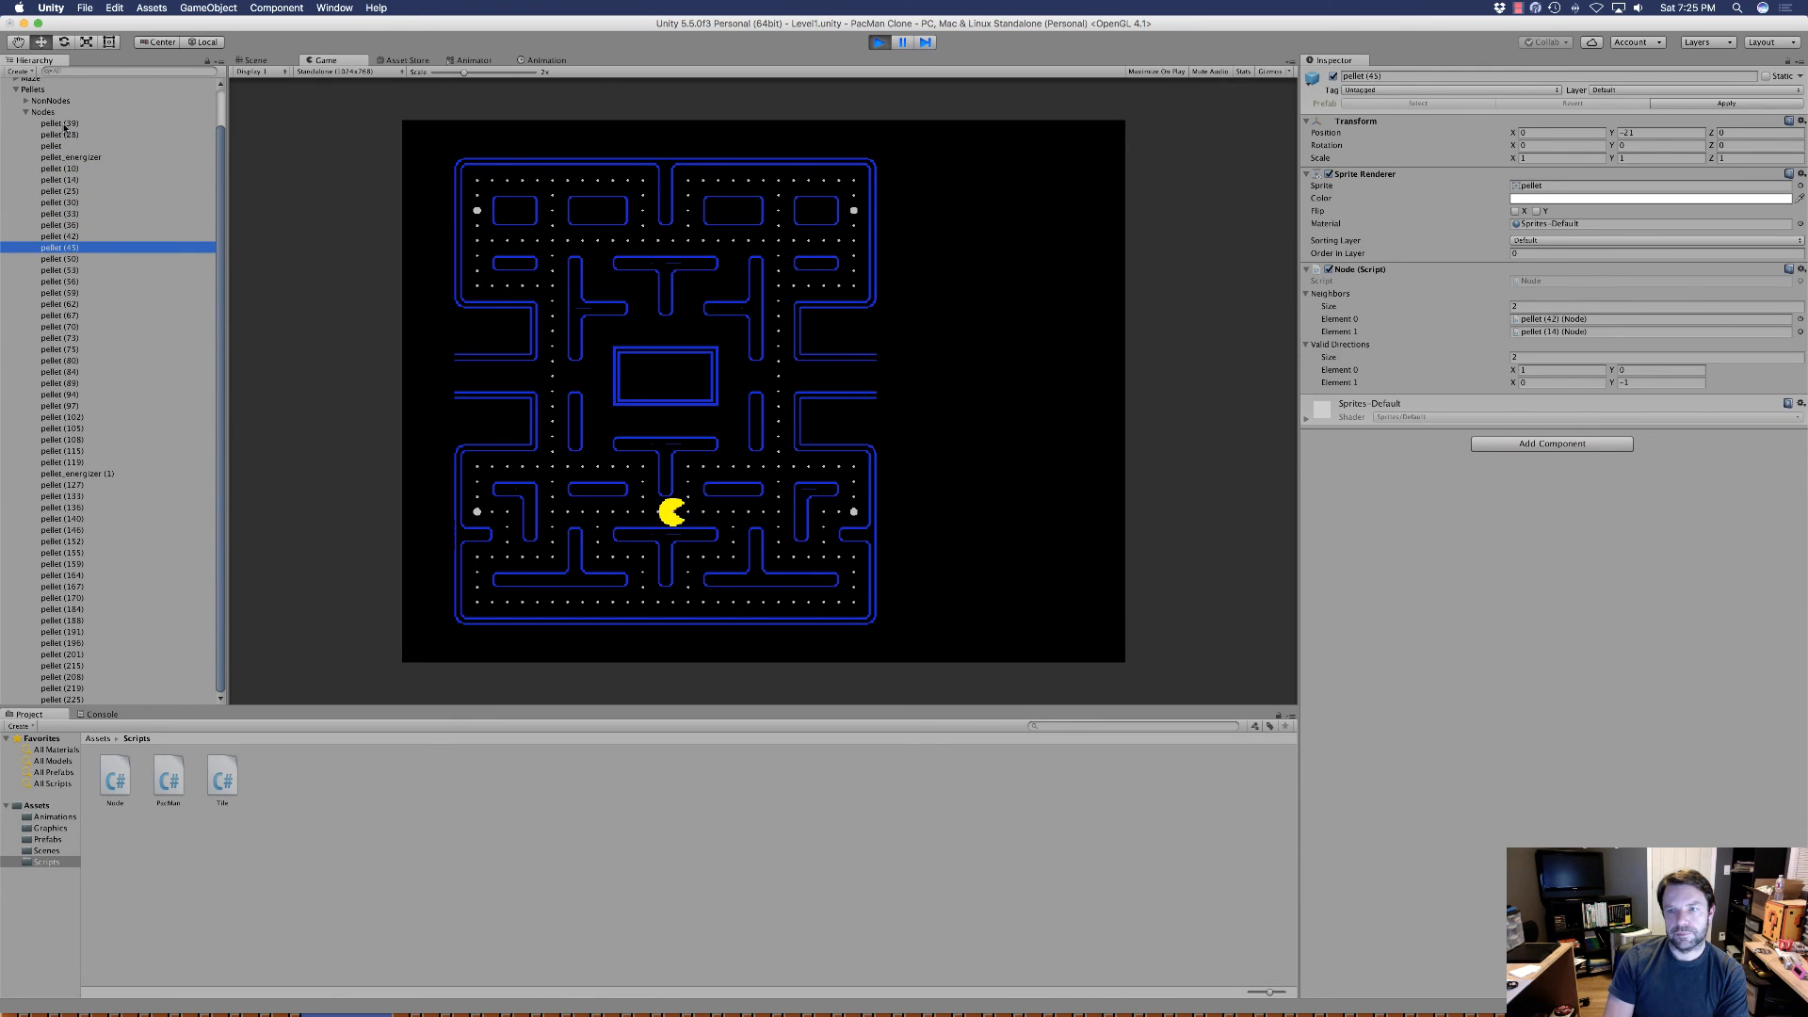
key("Down")
key("Down")
key("Down")
key("Down")
key("Down")
key("Down")
key("Down")
key("Down")
key("Down")
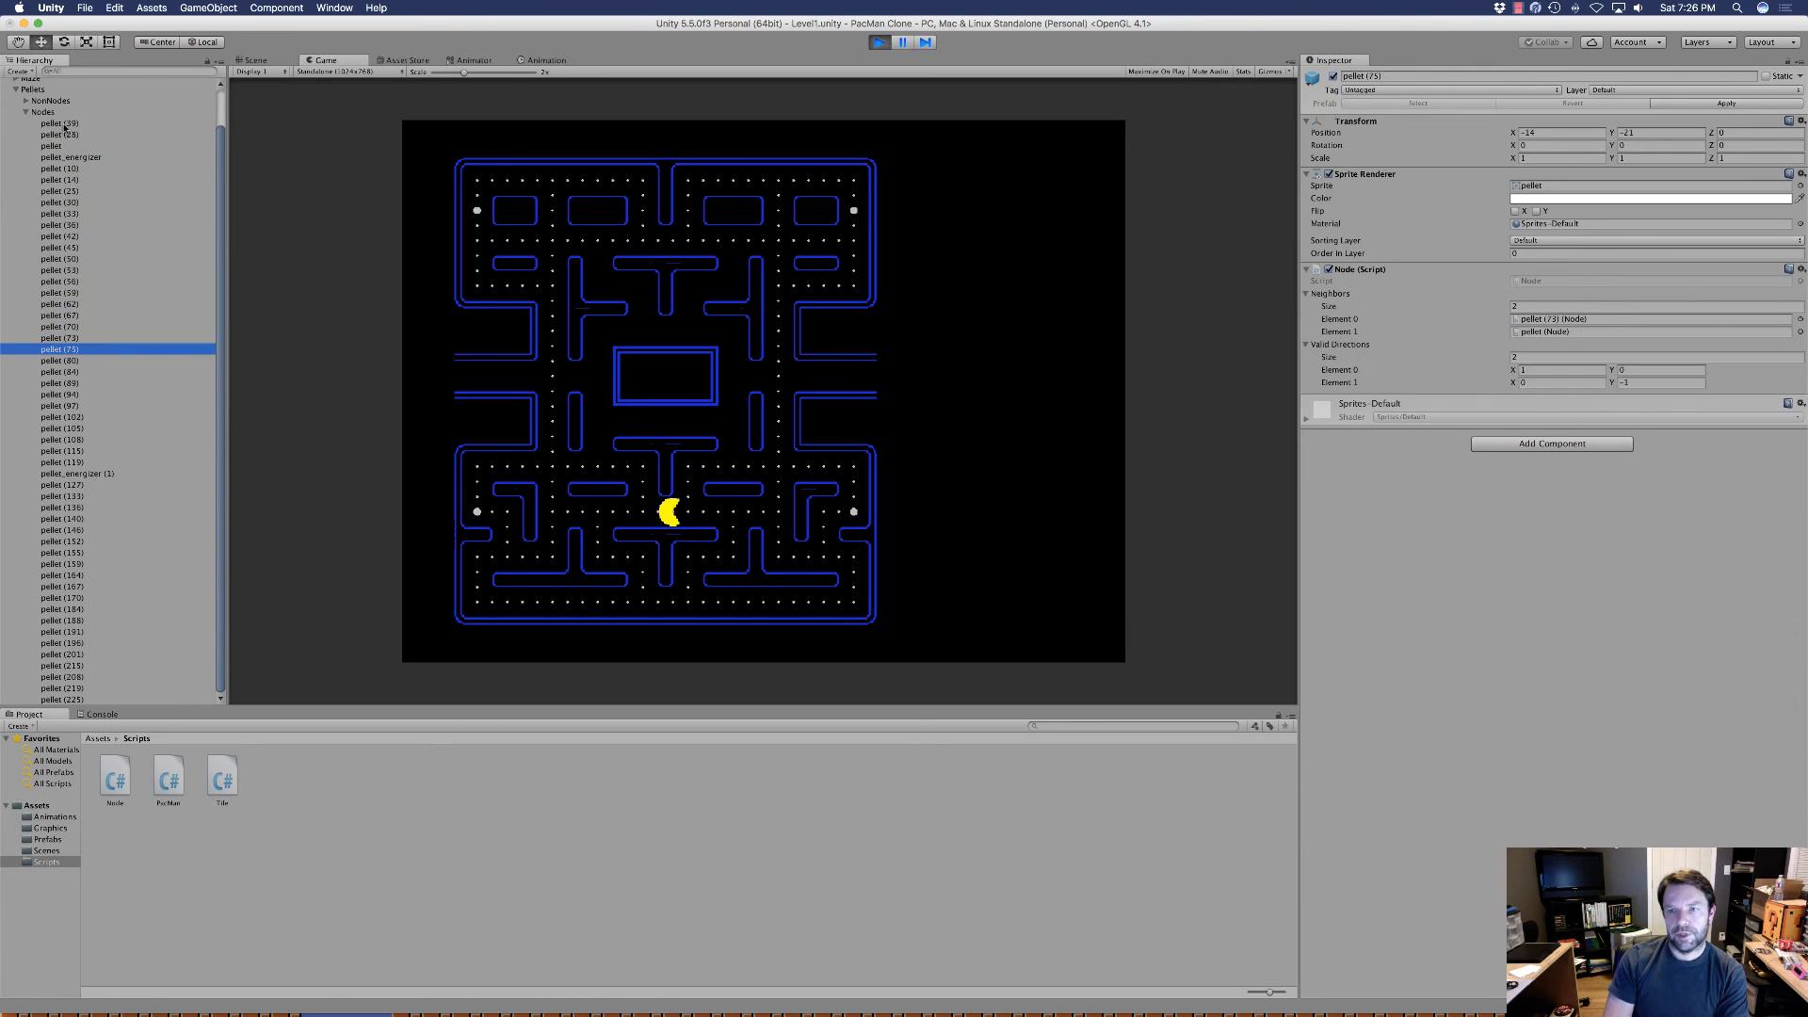
key("Down")
key("Down")
key("Down")
key("Down")
key("Down")
key("Down")
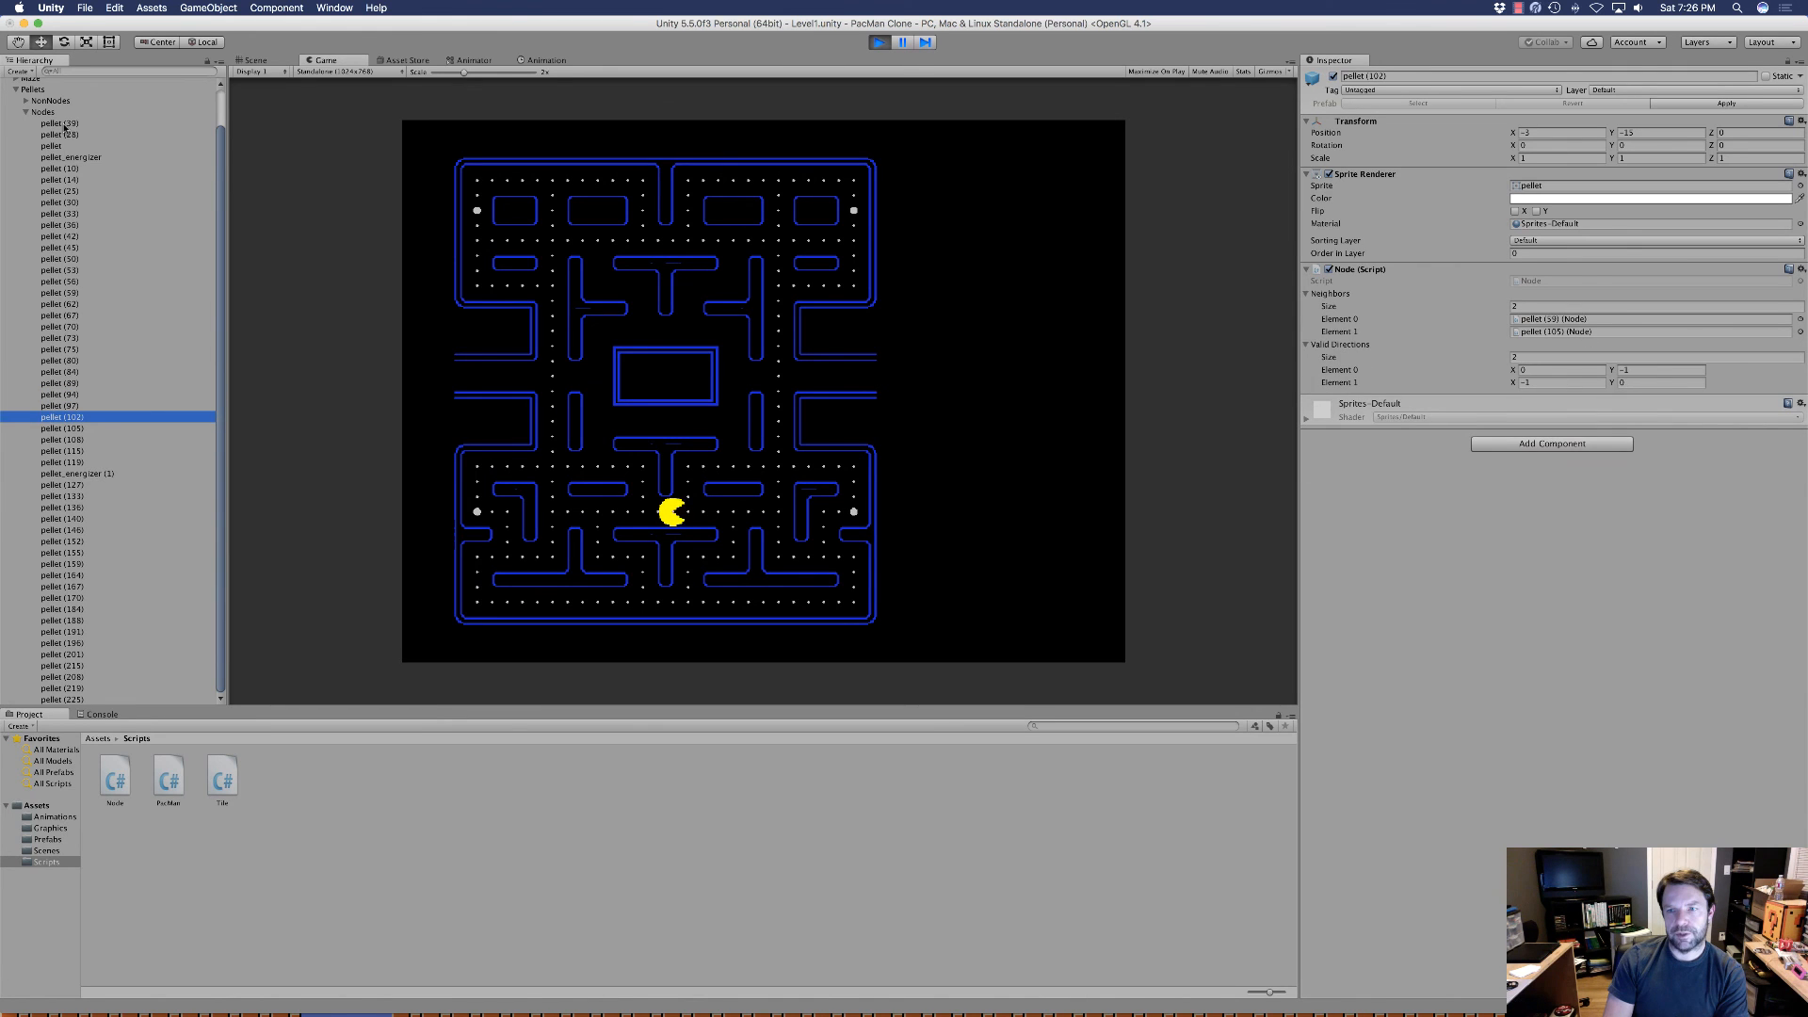
key("Down")
key("Down")
key("Down")
key("Down")
key("Down")
key("Down")
key("Down")
key("Down")
key("Down")
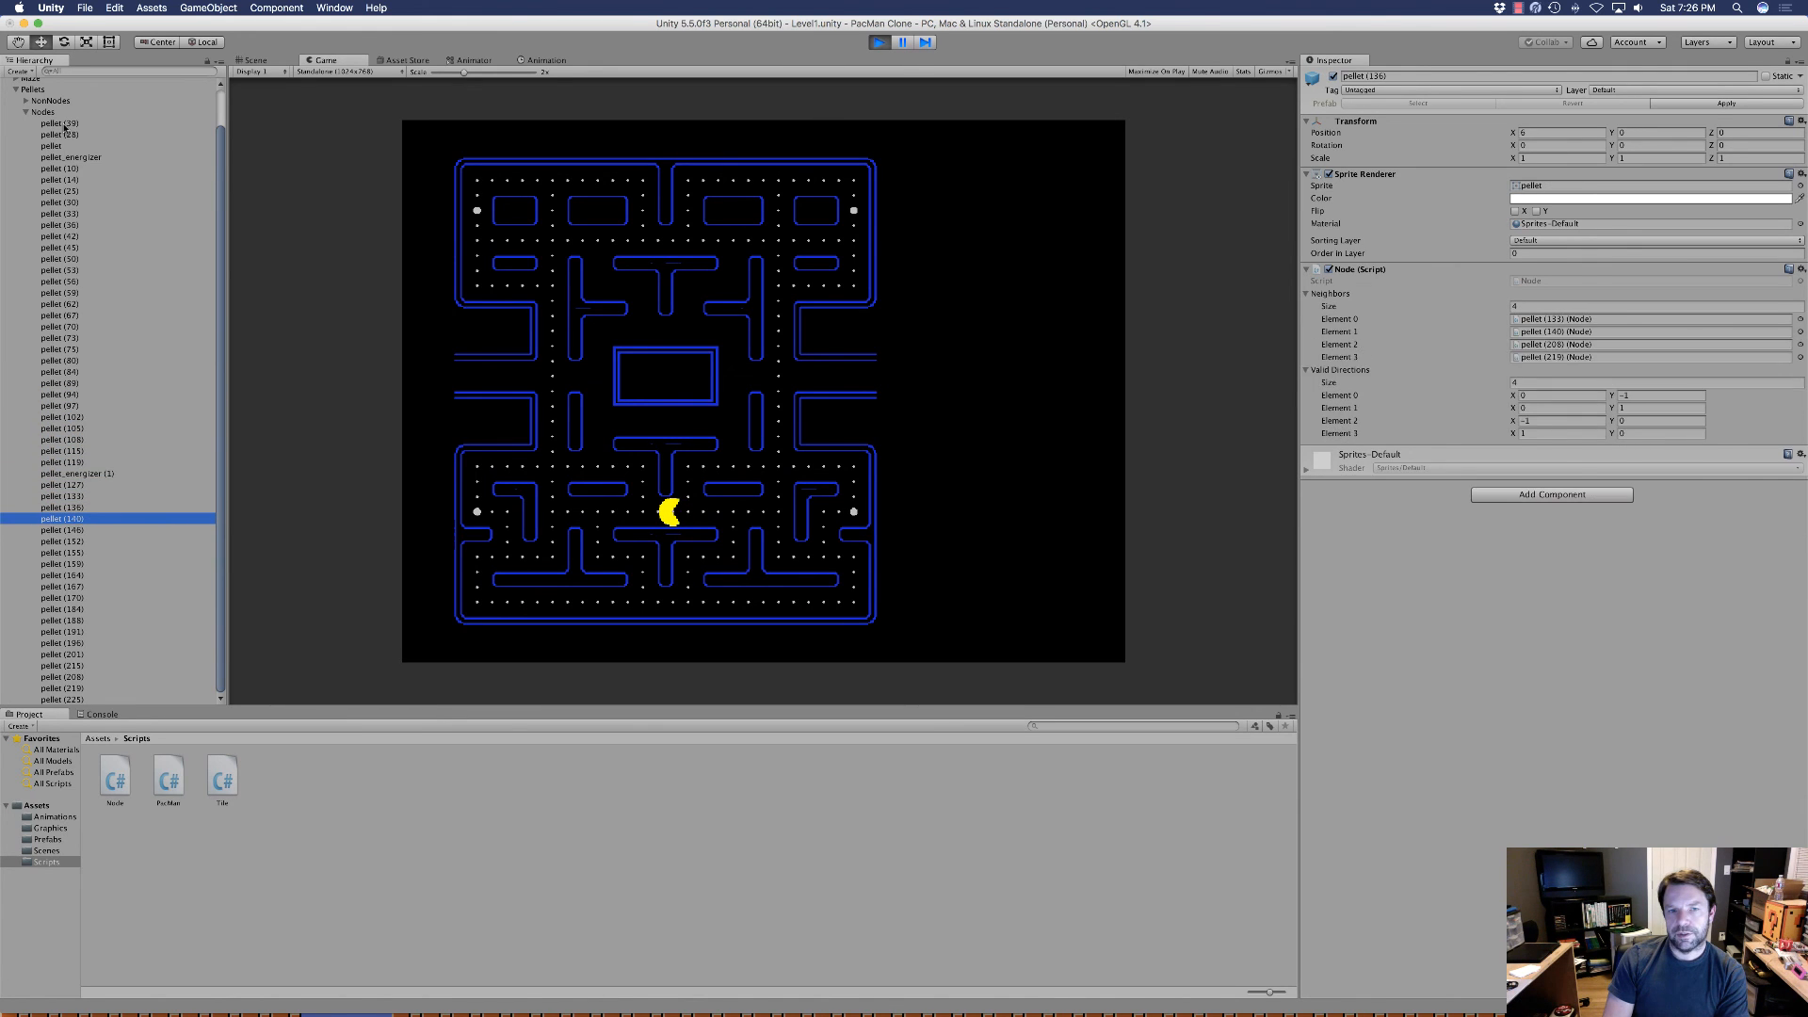
key("Down")
key("Down")
key("Down")
key("Down")
key("Down")
key("Down")
key("Down")
key("Down")
key("Down")
key("Down")
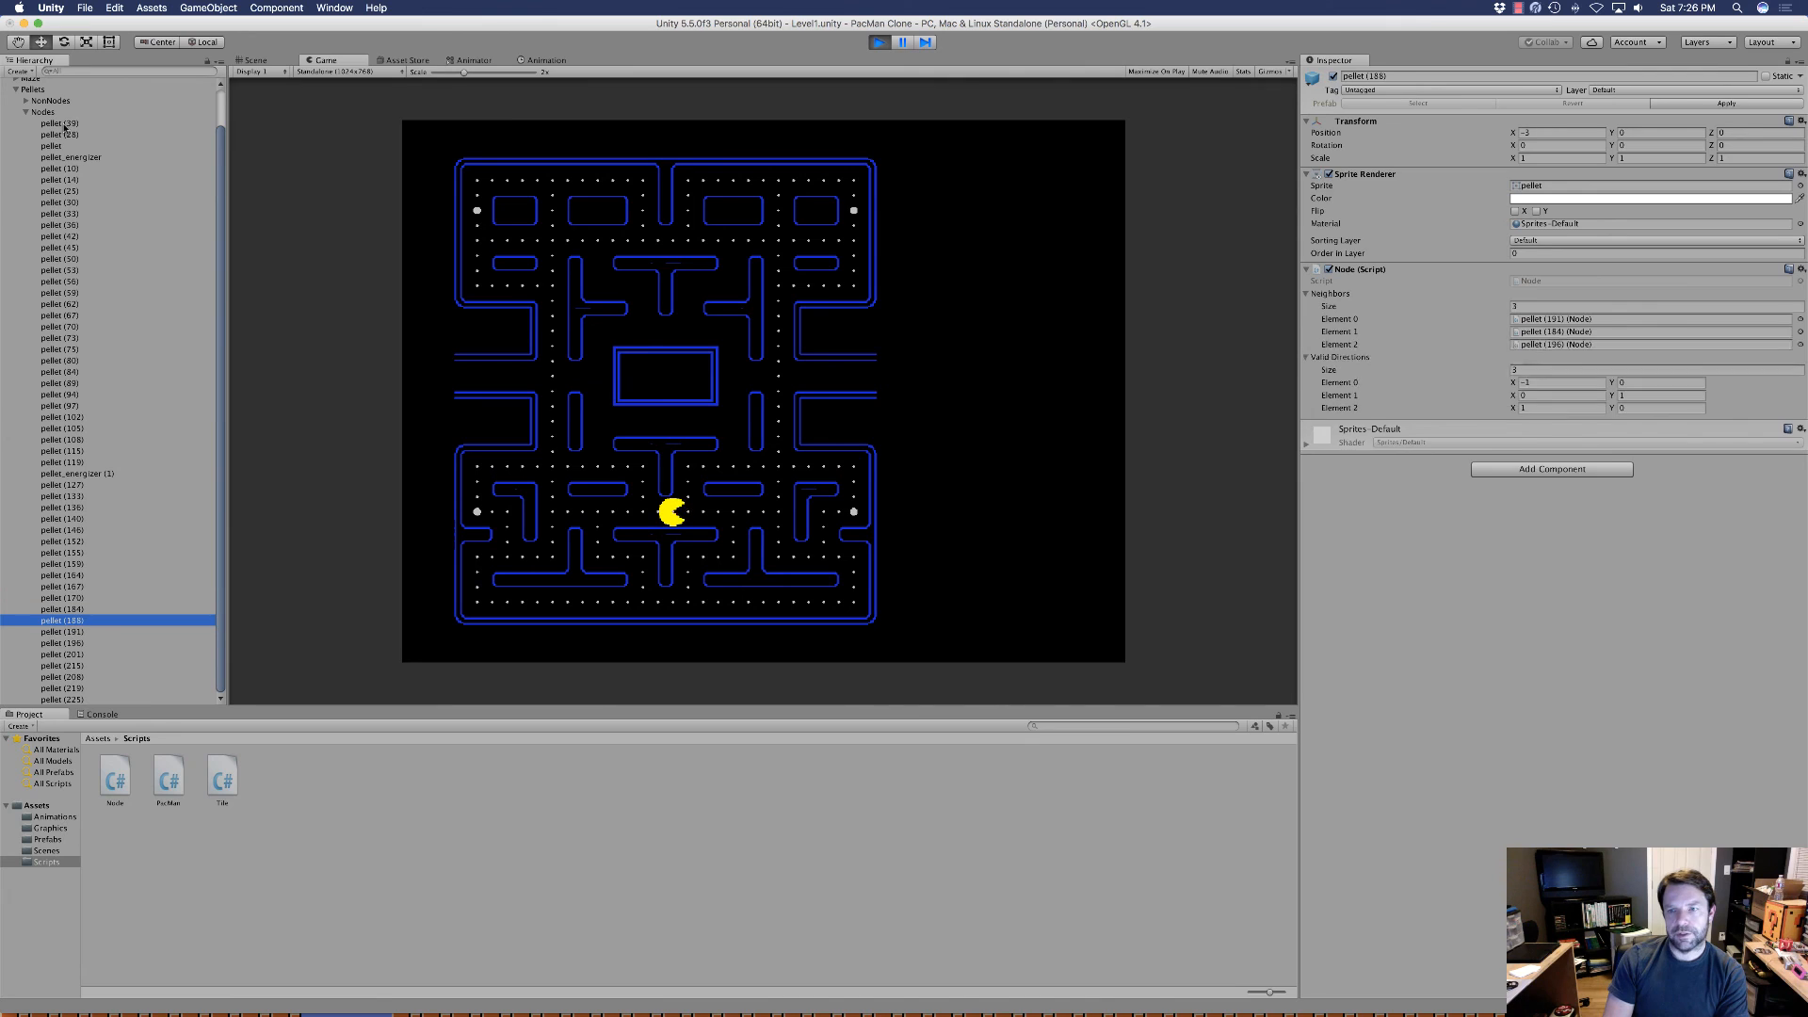
key("Down")
key("Down")
key("Down")
key("Down")
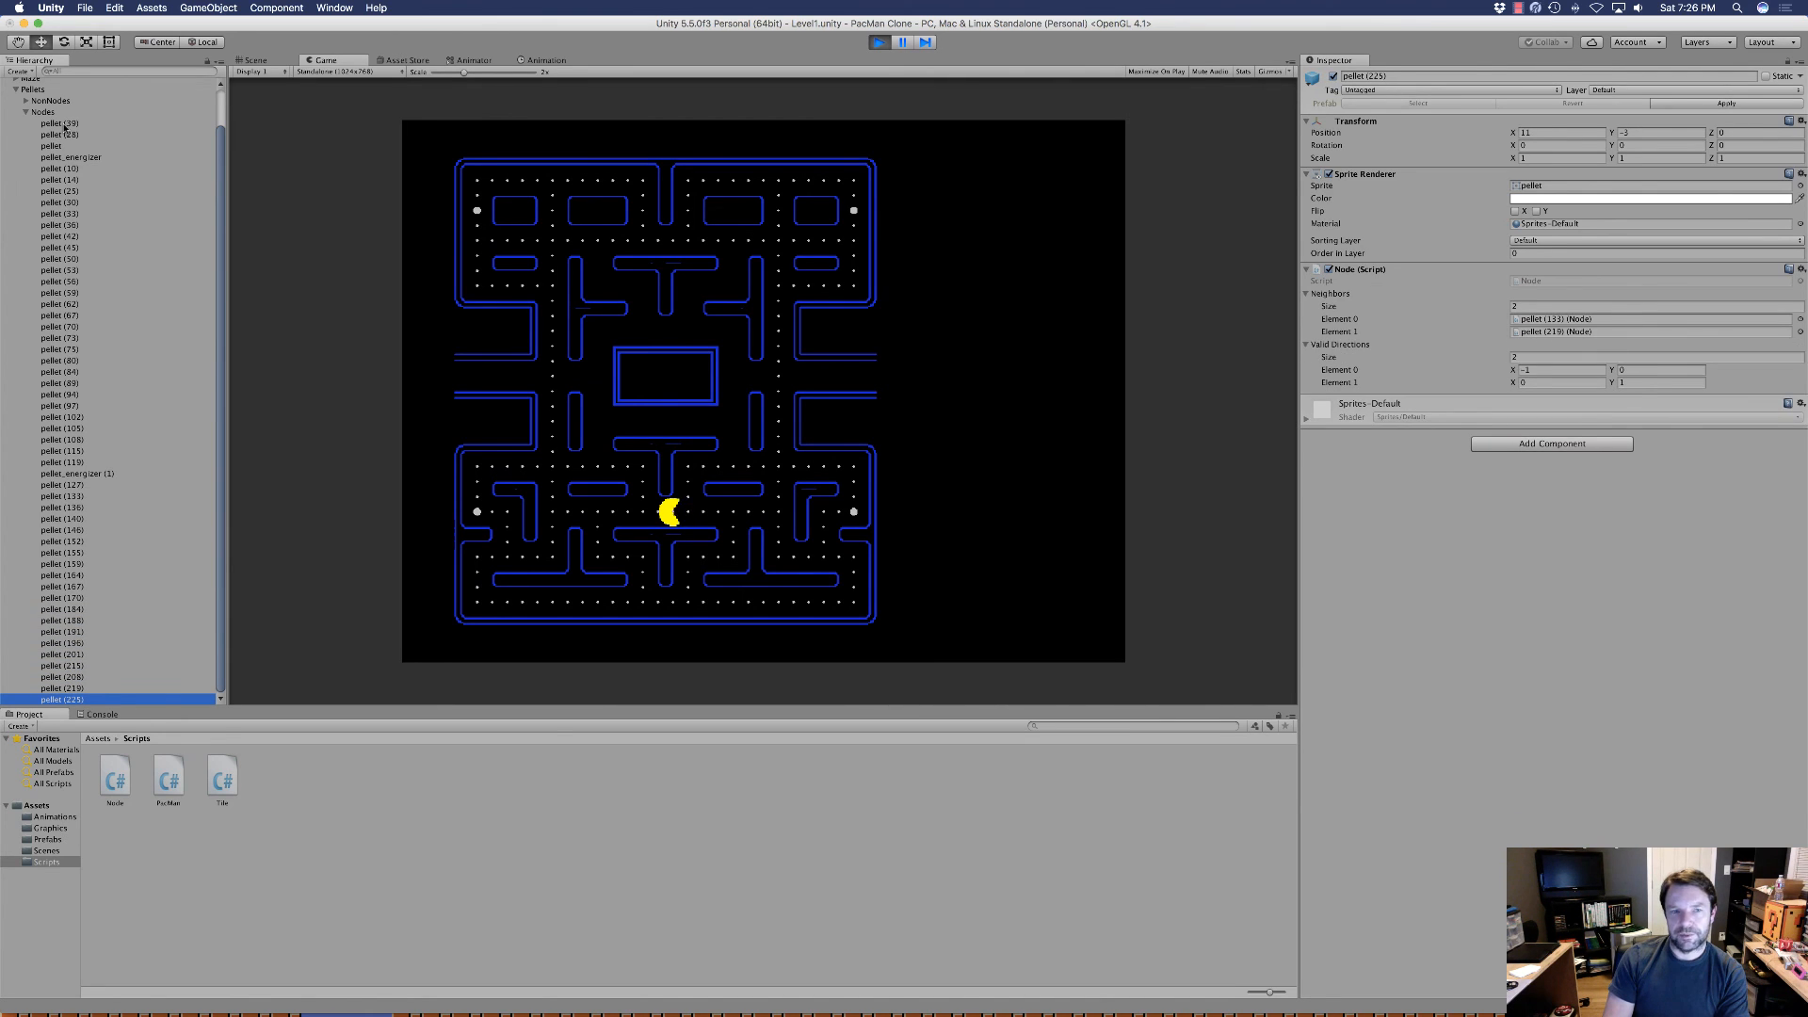
Recheck the Nodes pellets' Valid Directions in reverse order, from pellet (225) back to the start of the group.
key("Up")
key("Up")
key("Up")
key("Up")
key("Up")
key("Up")
key("Up")
key("Up")
key("Up")
key("Up")
key("Up")
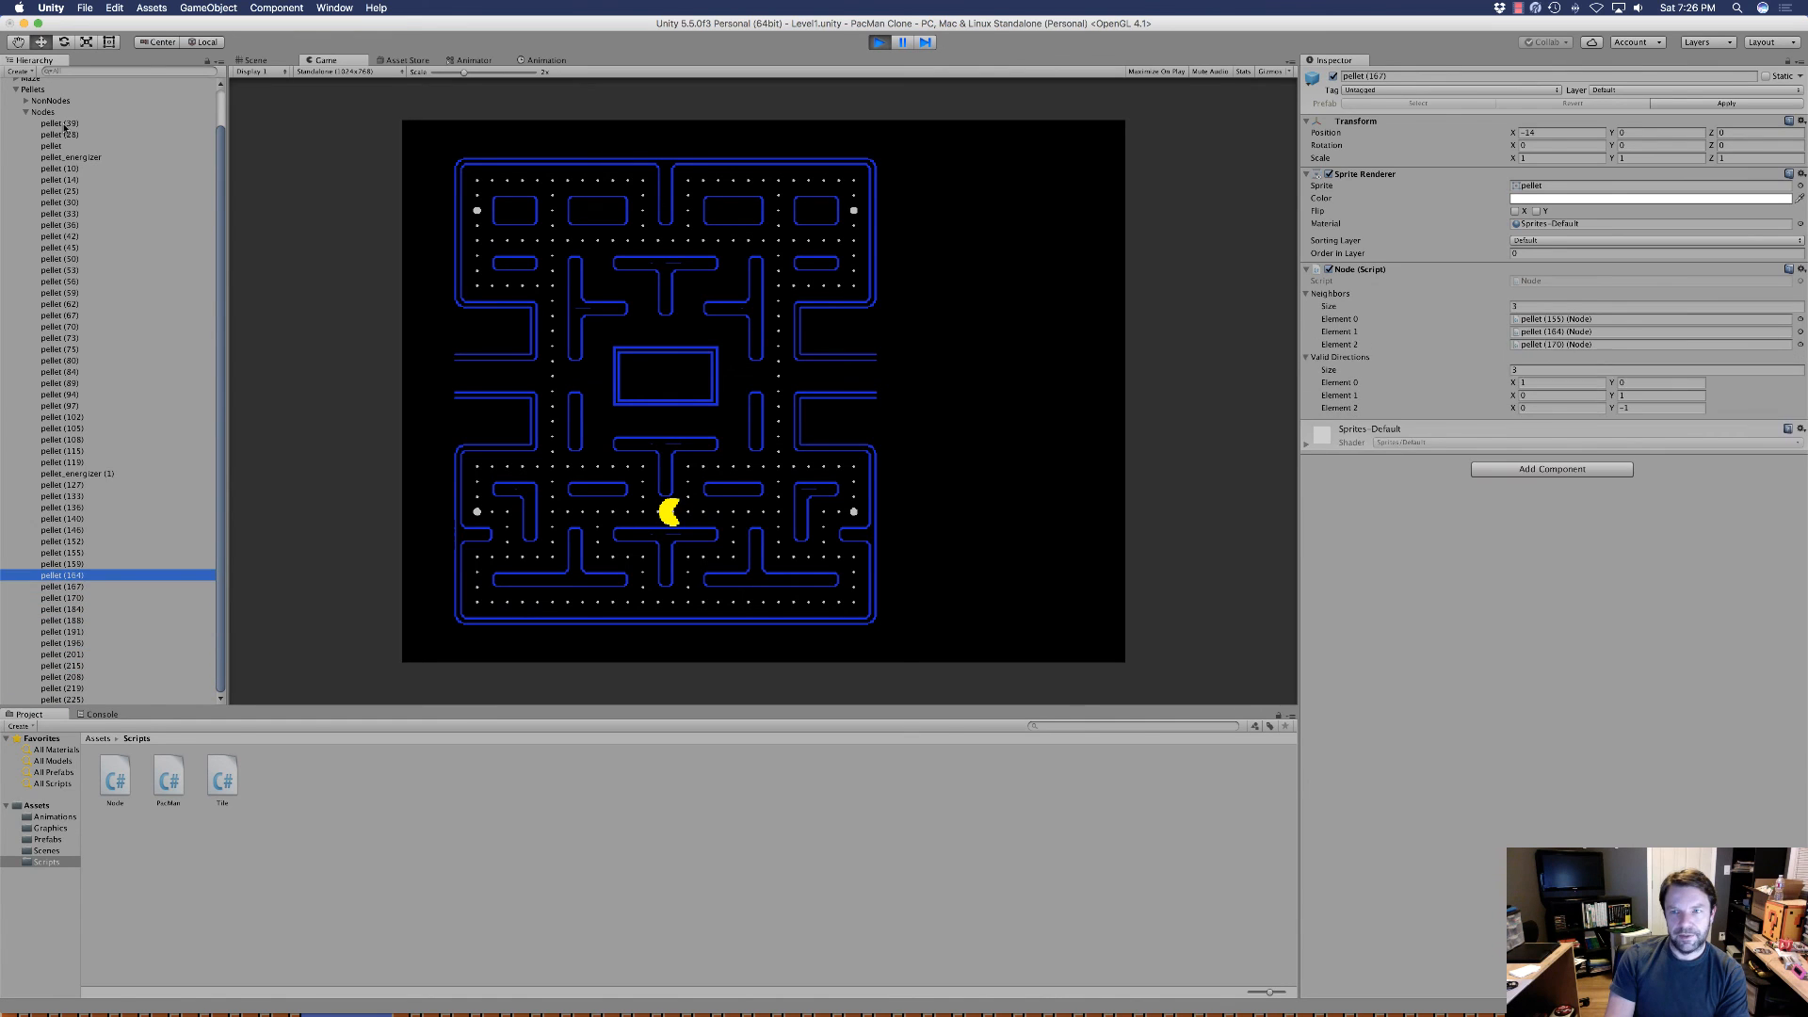
key("Up")
key("Up")
key("Up")
key("Up")
key("Up")
key("Up")
key("Up")
key("Up")
key("Up")
key("Up")
key("Up")
key("Up")
key("Up")
key("Up")
key("Up")
key("Up")
key("Up")
key("Up")
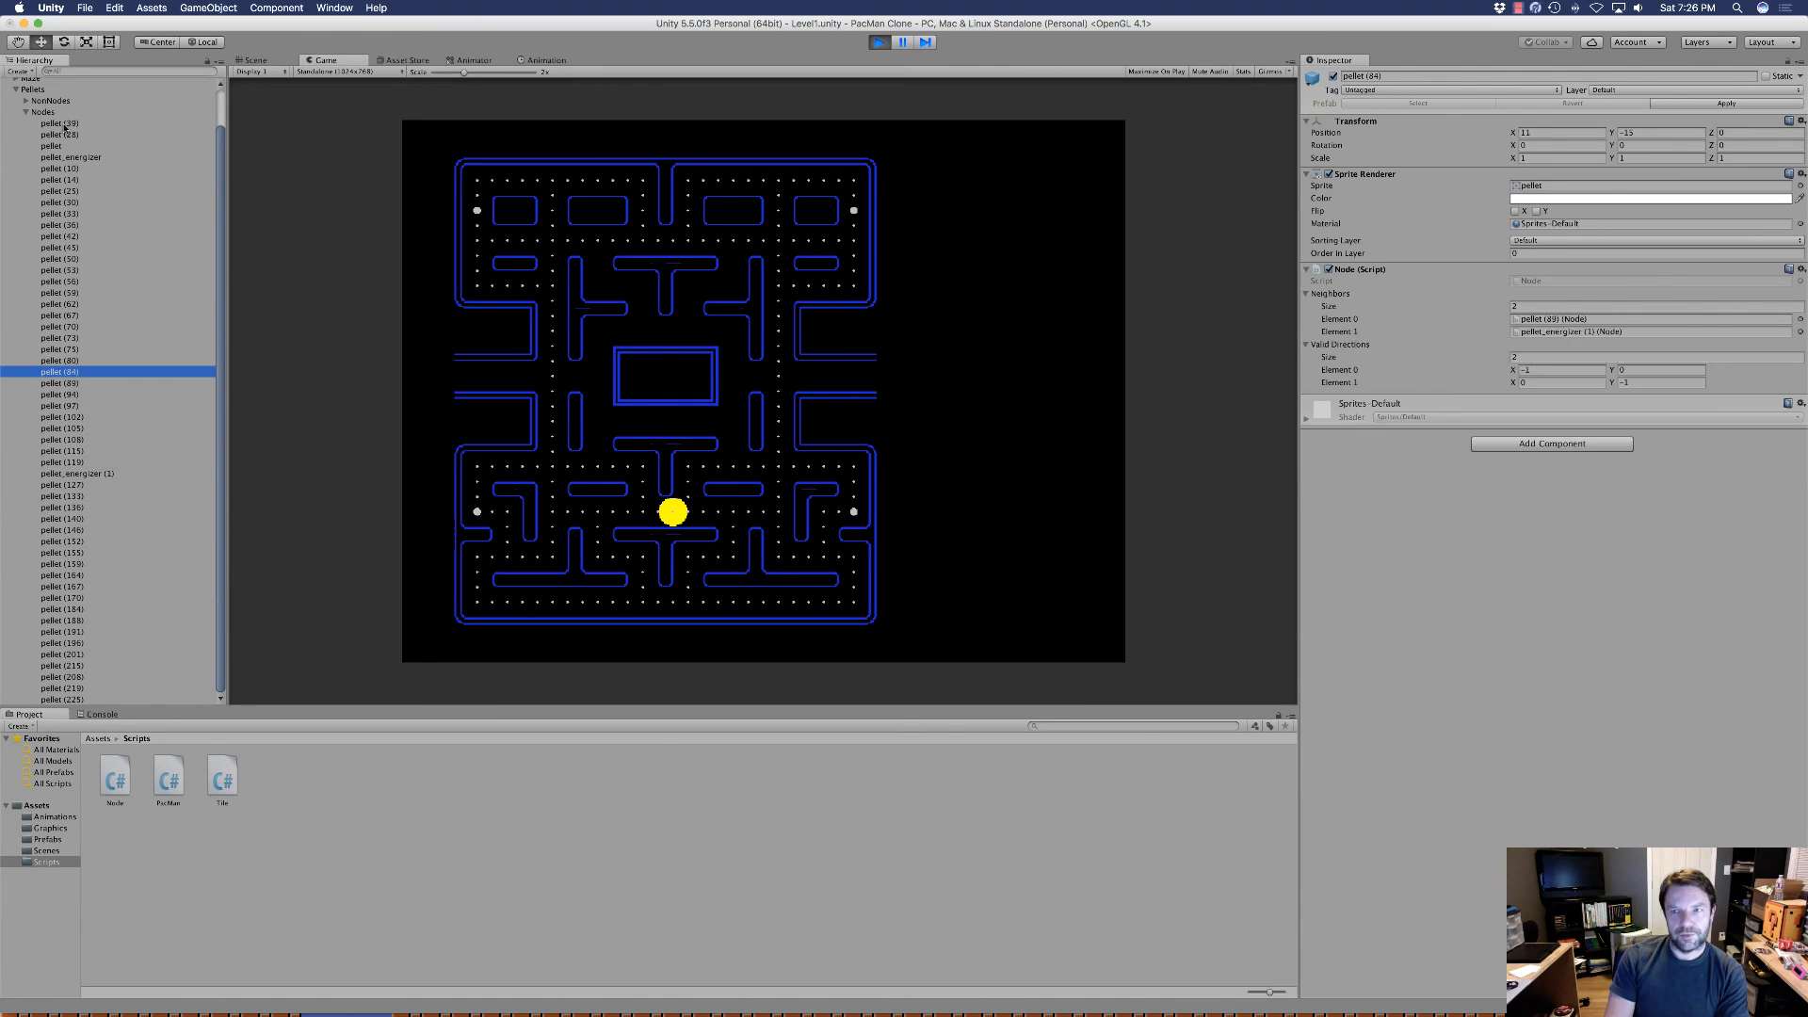
key("Up")
key("Up")
key("Up")
key("Up")
key("Up")
key("Up")
key("Up")
key("Up")
key("Up")
key("Up")
key("Up")
key("Up")
key("Up")
key("Up")
key("Up")
key("Up")
key("Up")
key("Up")
key("Up")
key("Up")
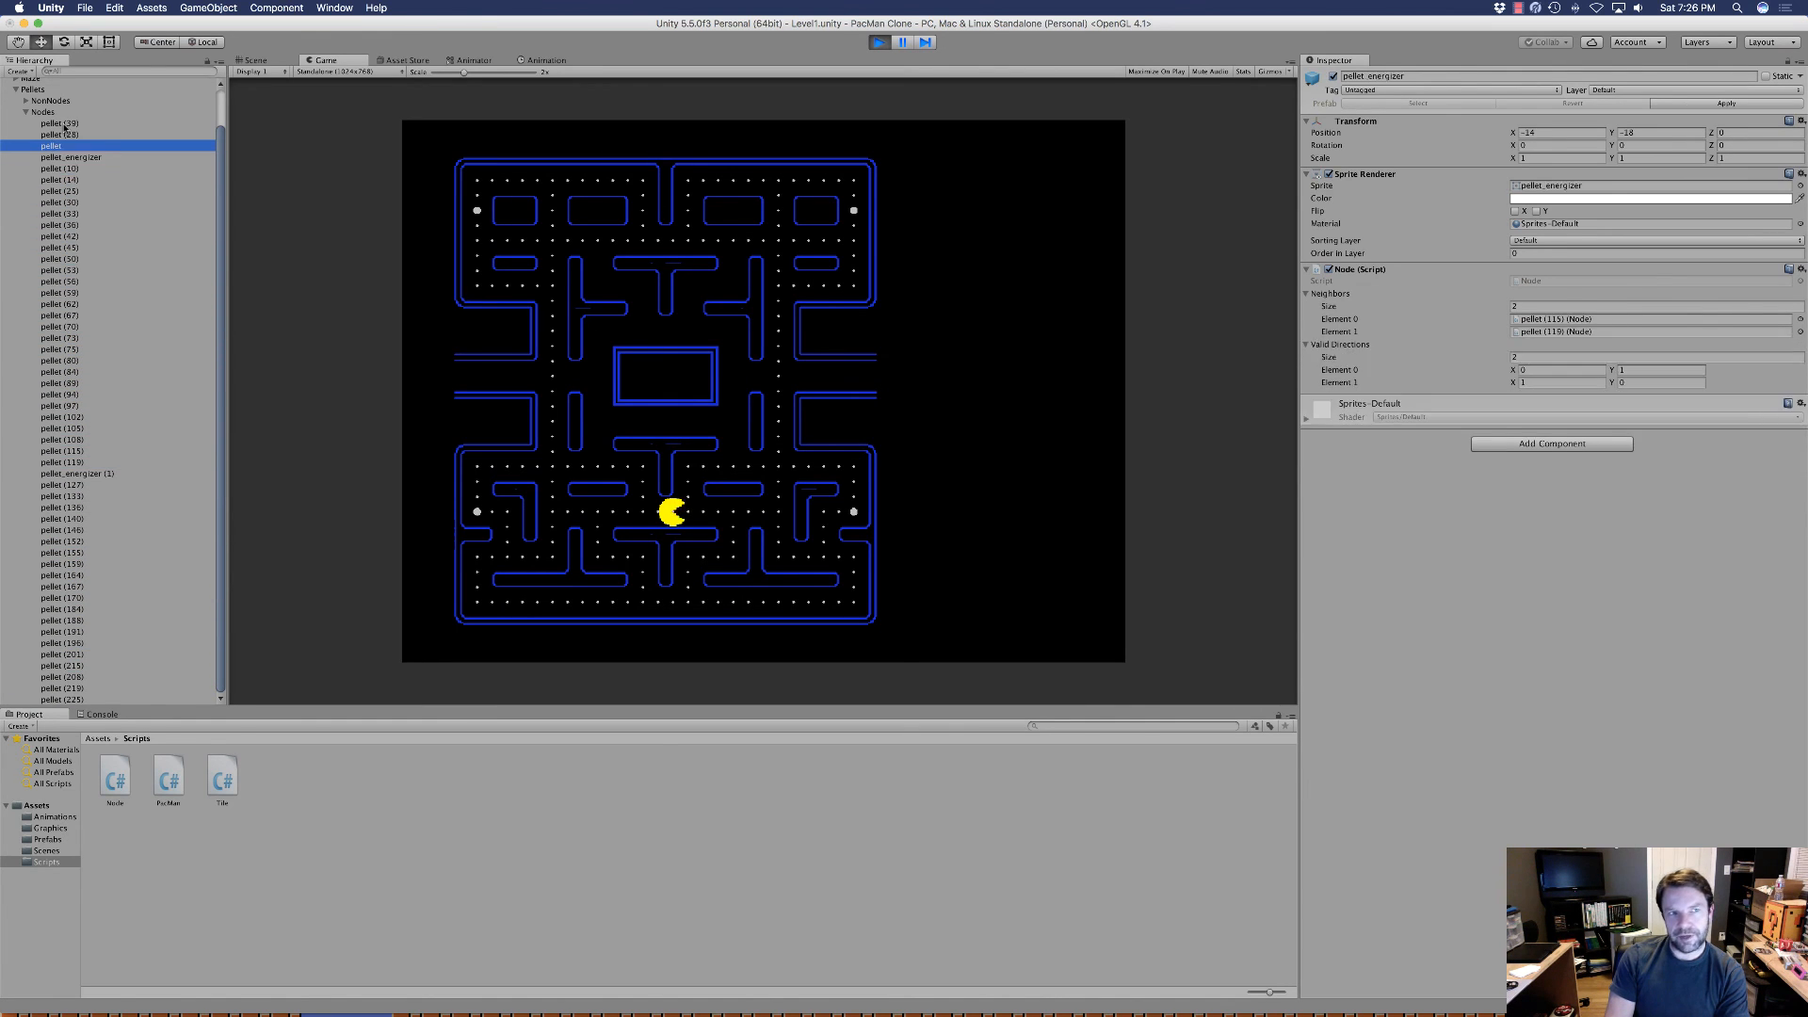
key("Up")
key("Up")
key("Up")
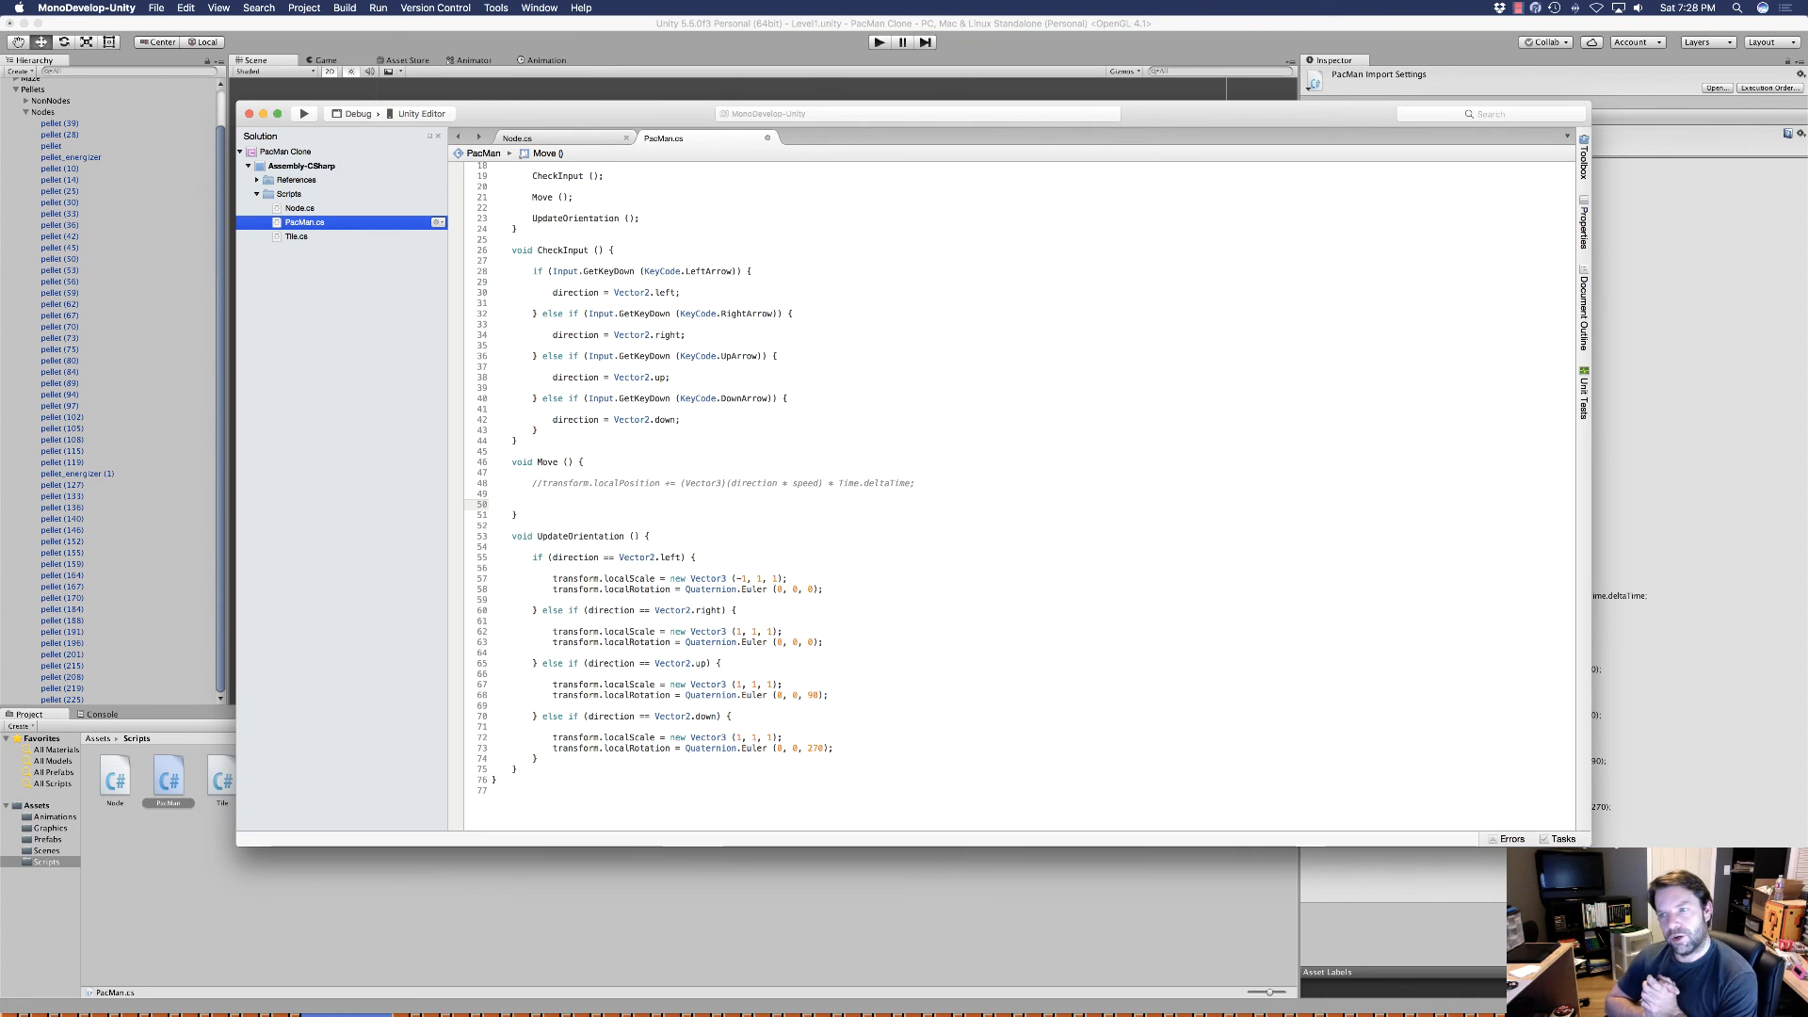